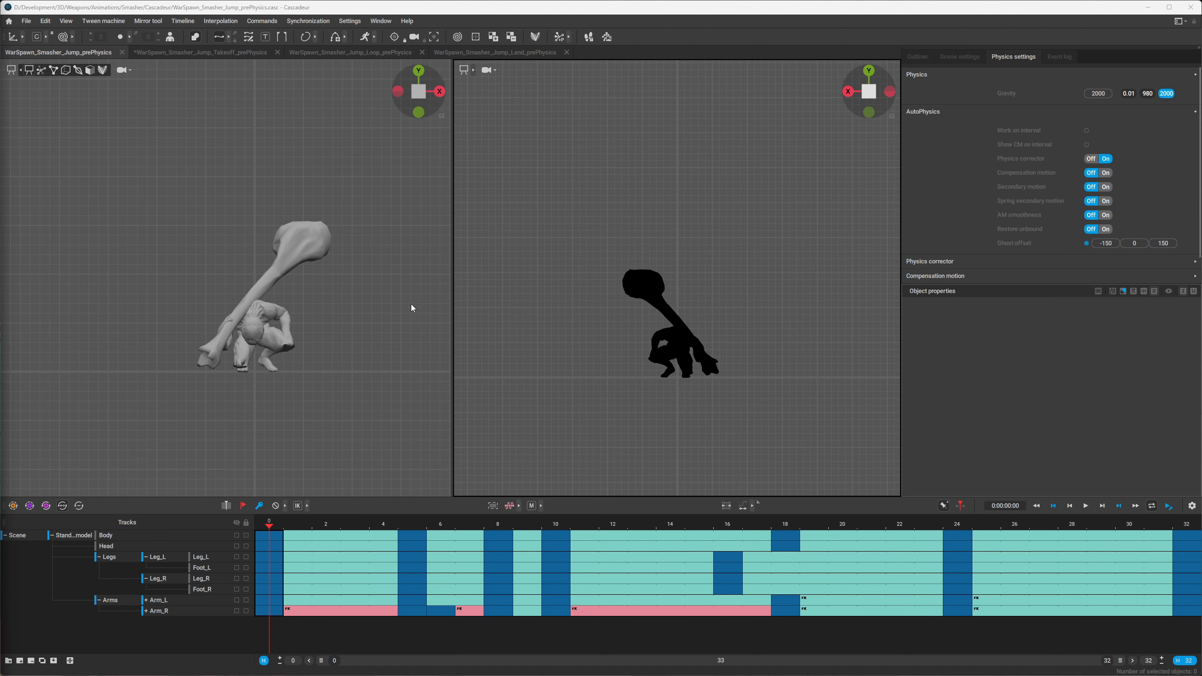
# - Play the full jump animation in the WarSpawn_Smasher_Jump_prePhysics scene and scrub to frame 17 to examine the airborne pose
pyautogui.press('space')
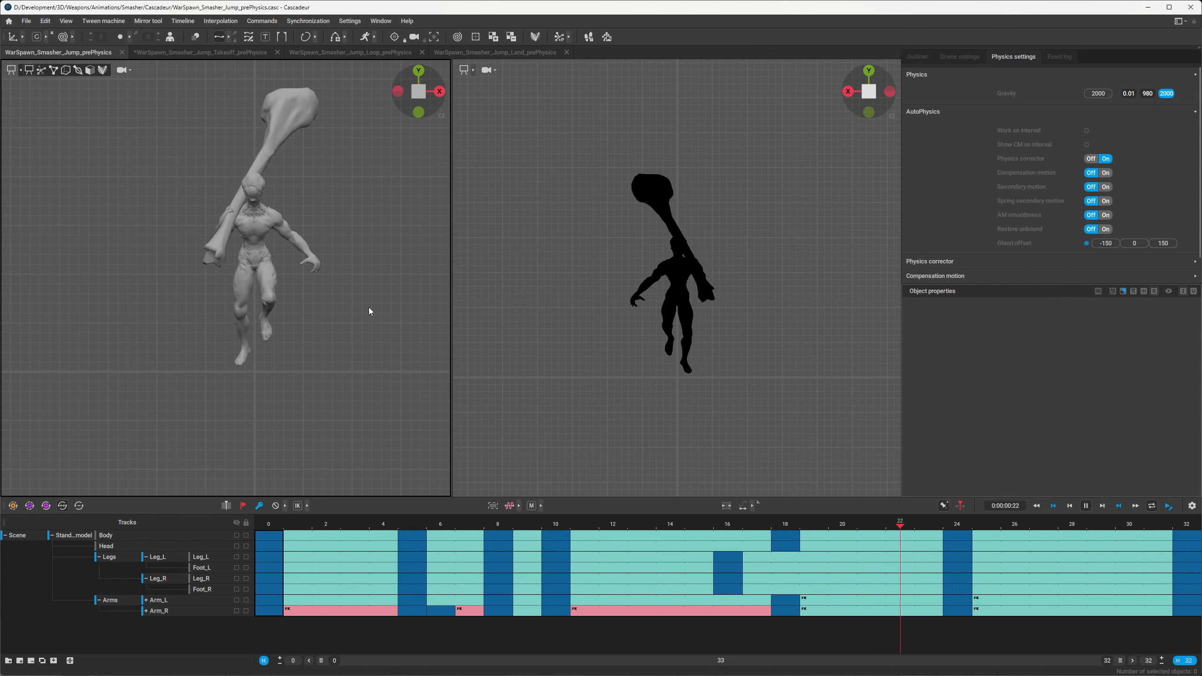
pyautogui.press('space')
pyautogui.moveTo(562, 533); pyautogui.dragTo(757, 563)
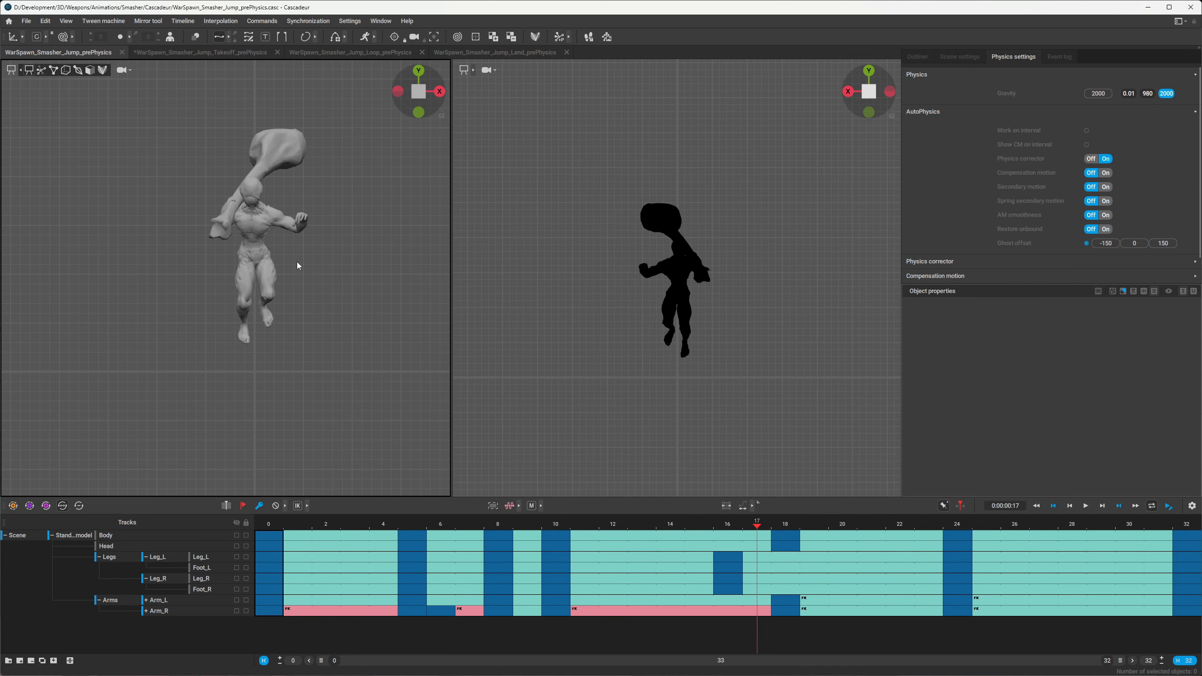
pyautogui.scroll(2, 297, 261)
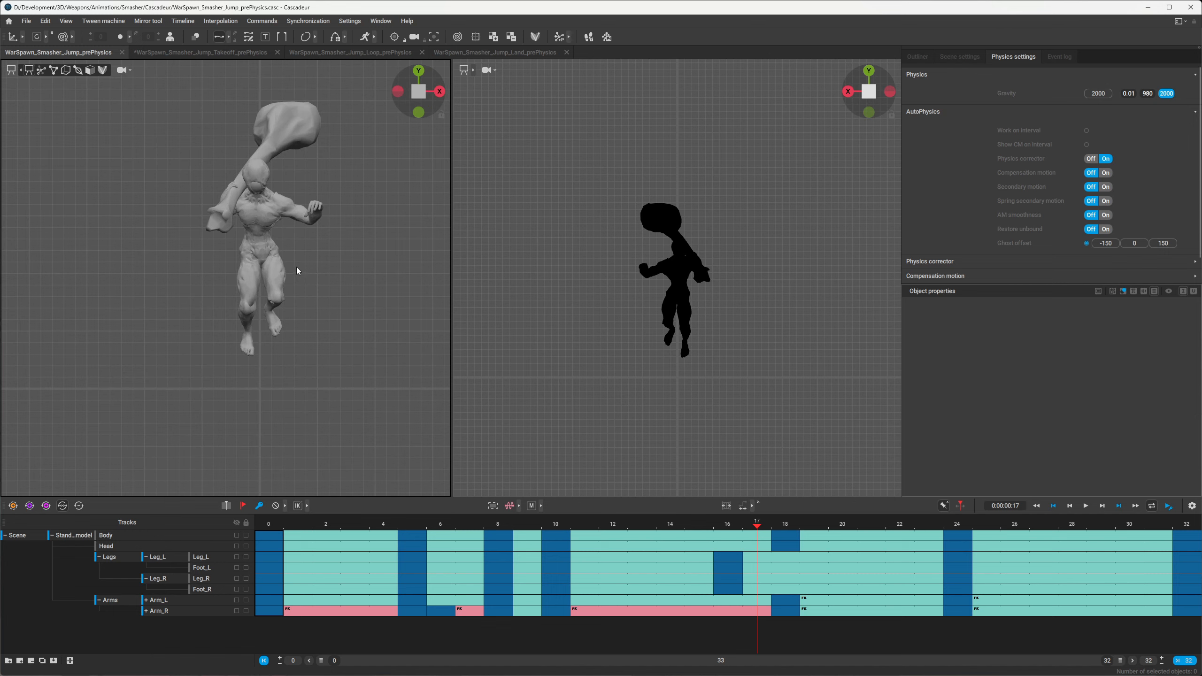
pyautogui.press('space')
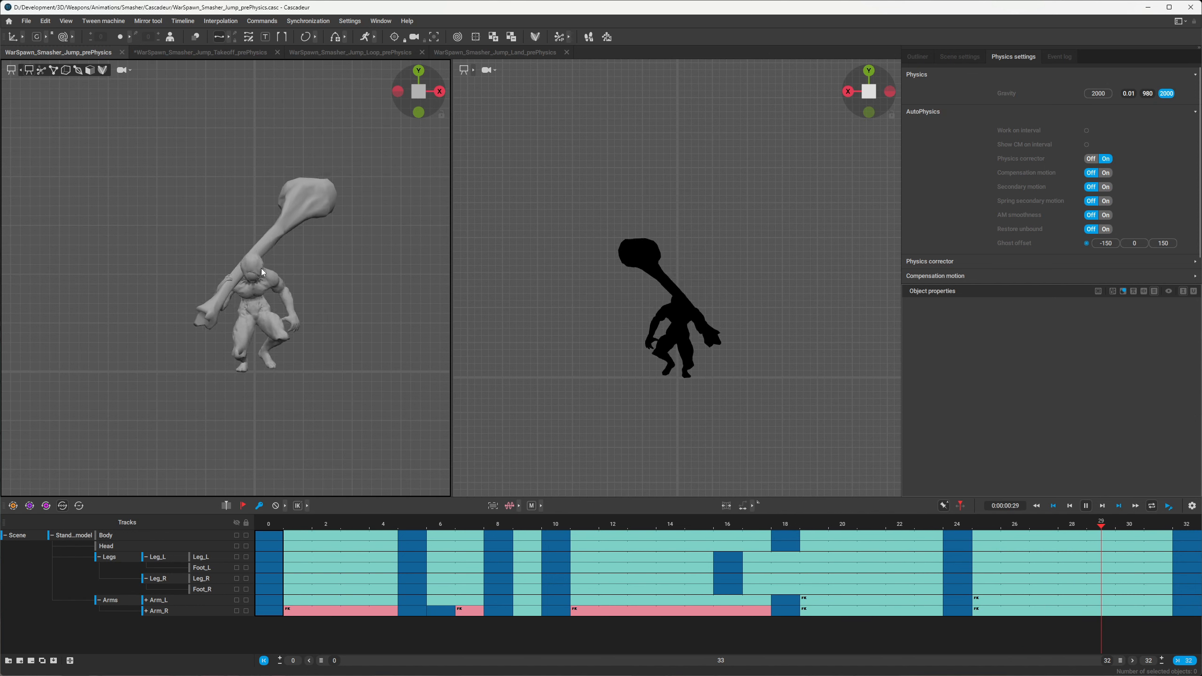
pyautogui.press('space')
# - Step through the full jump animation frame by frame from frame 0 to frame 31
pyautogui.press('Left')
pyautogui.press('Left')
pyautogui.press('Left')
pyautogui.press('Left')
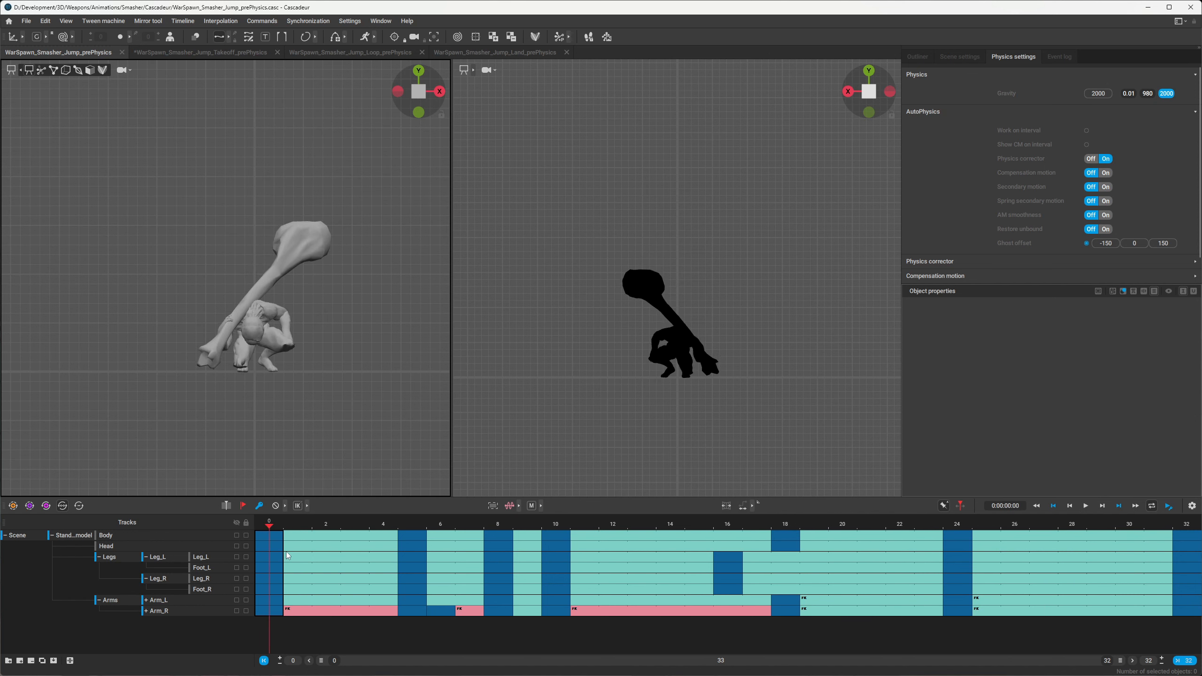
pyautogui.press('Right')
pyautogui.press('Right')
pyautogui.press('Right')
pyautogui.press('Right')
pyautogui.press('Right')
pyautogui.press('Right')
pyautogui.press('Right')
pyautogui.press('Right')
pyautogui.press('Right')
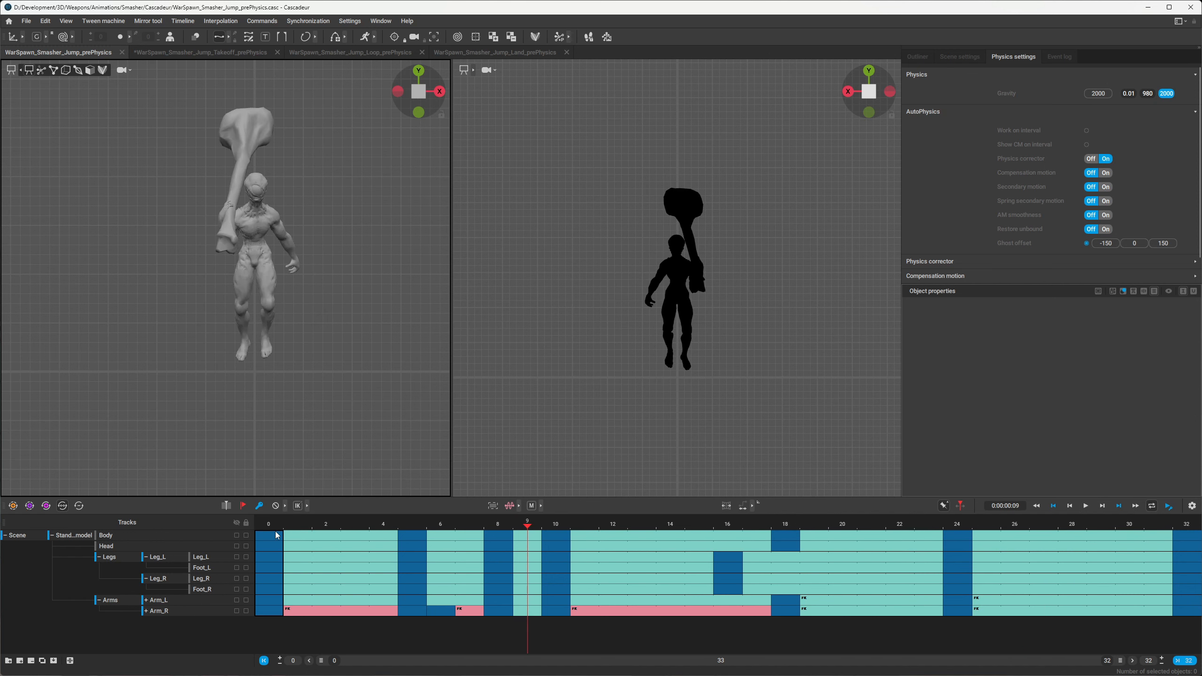
pyautogui.press('Right')
pyautogui.press('Right')
pyautogui.press('Right')
pyautogui.press('Right')
pyautogui.press('Right')
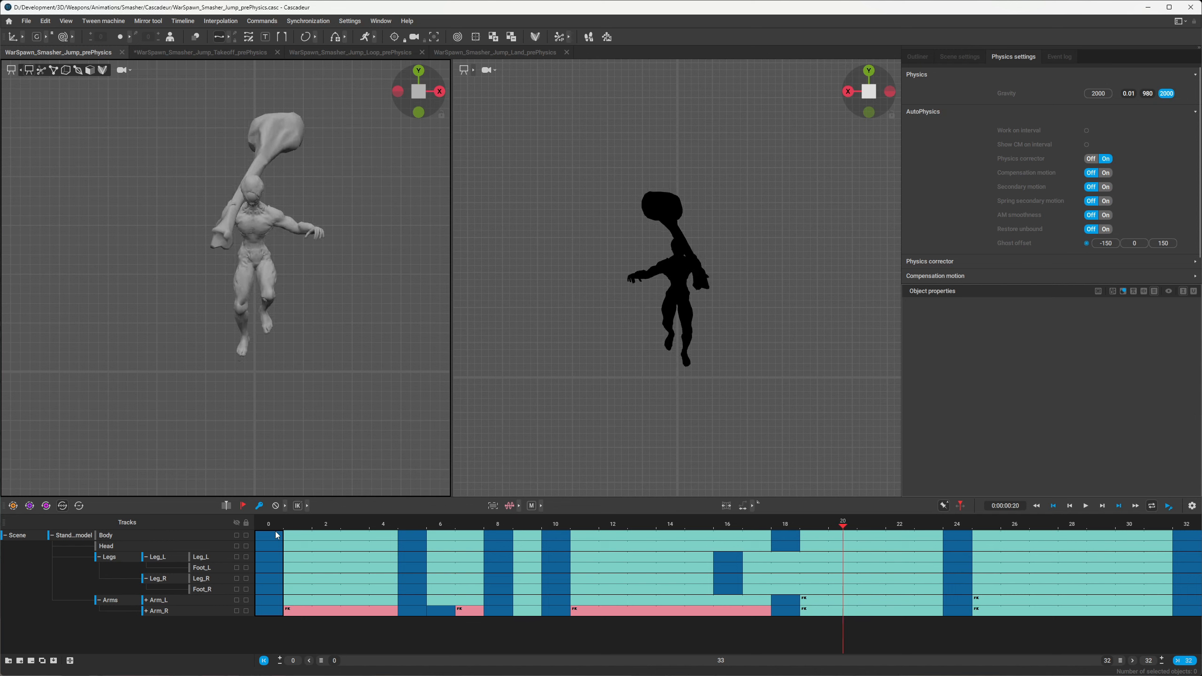
pyautogui.press('Right')
pyautogui.press('Right')
pyautogui.press('Right')
pyautogui.press('Right')
pyautogui.press('Right')
pyautogui.press('Right')
pyautogui.press('Right')
pyautogui.press('Right')
pyautogui.press('Right')
pyautogui.press('Right')
pyautogui.press('Right')
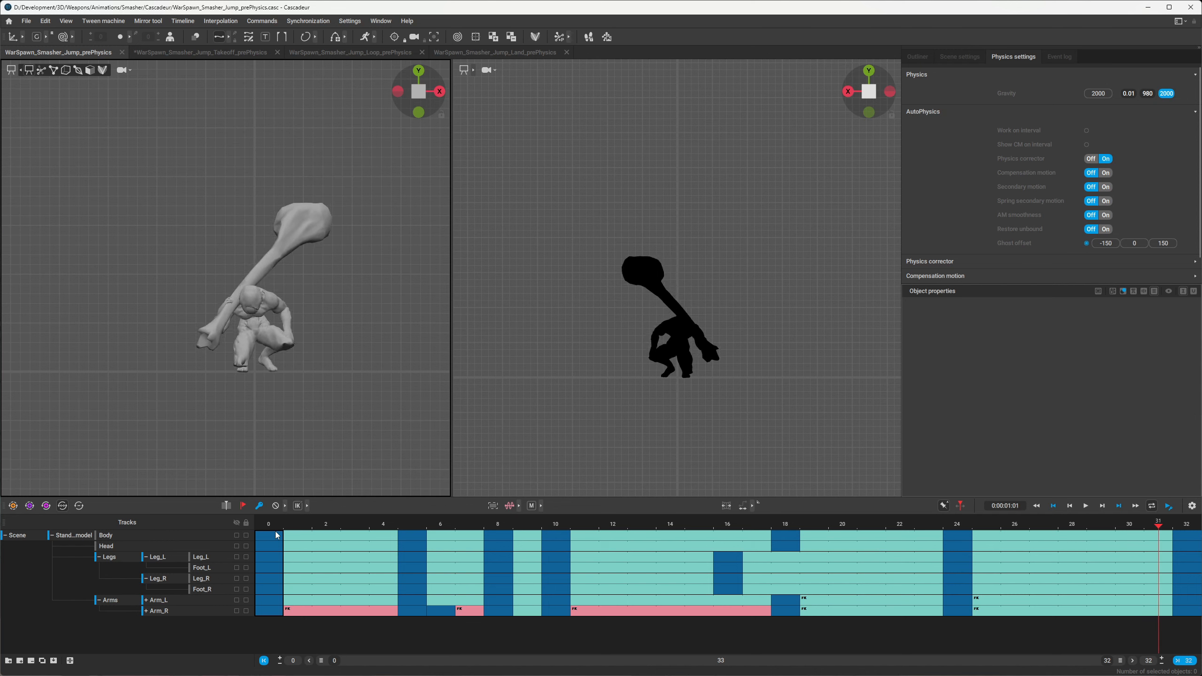
# - Step backward through the jump animation to frame 0
pyautogui.press('Left')
pyautogui.press('Left')
pyautogui.press('Left')
pyautogui.press('Left')
pyautogui.press('Left')
pyautogui.press('Left')
pyautogui.press('Left')
pyautogui.press('Left')
pyautogui.press('Left')
pyautogui.press('Left')
pyautogui.press('Left')
pyautogui.press('Left')
pyautogui.press('Left')
pyautogui.press('Left')
pyautogui.press('Left')
pyautogui.press('Left')
pyautogui.press('Left')
pyautogui.press('Left')
pyautogui.press('Left')
pyautogui.press('Left')
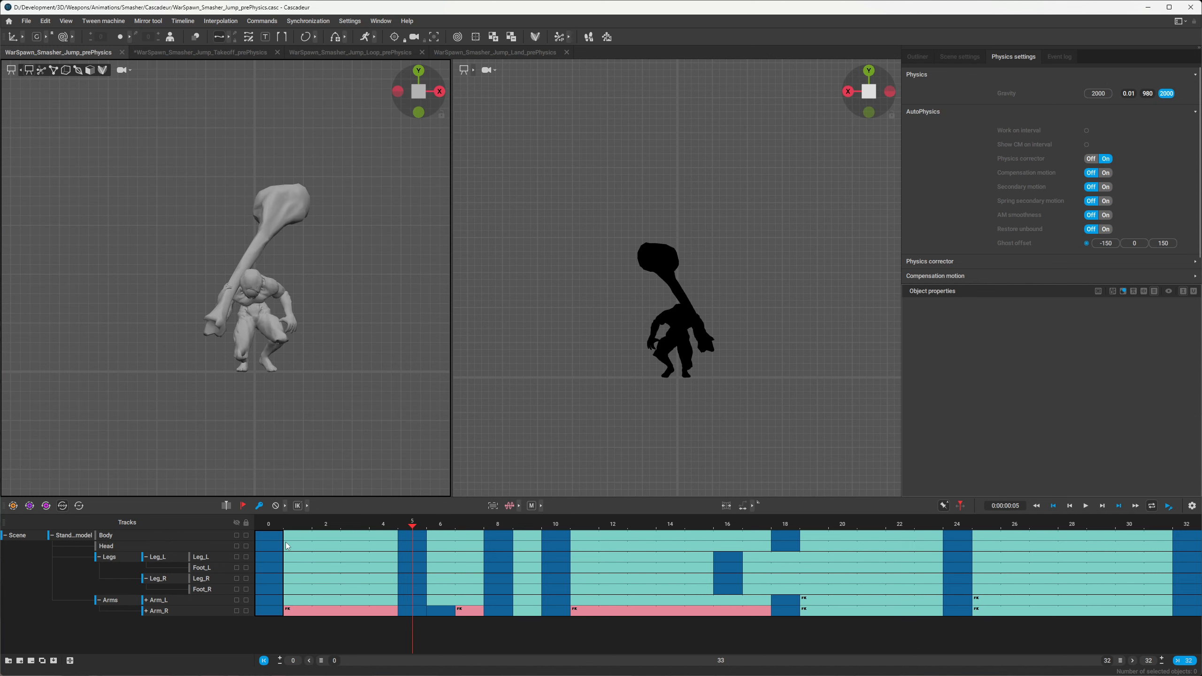
pyautogui.press('Left')
pyautogui.press('Left')
pyautogui.press('Left')
pyautogui.press('Left')
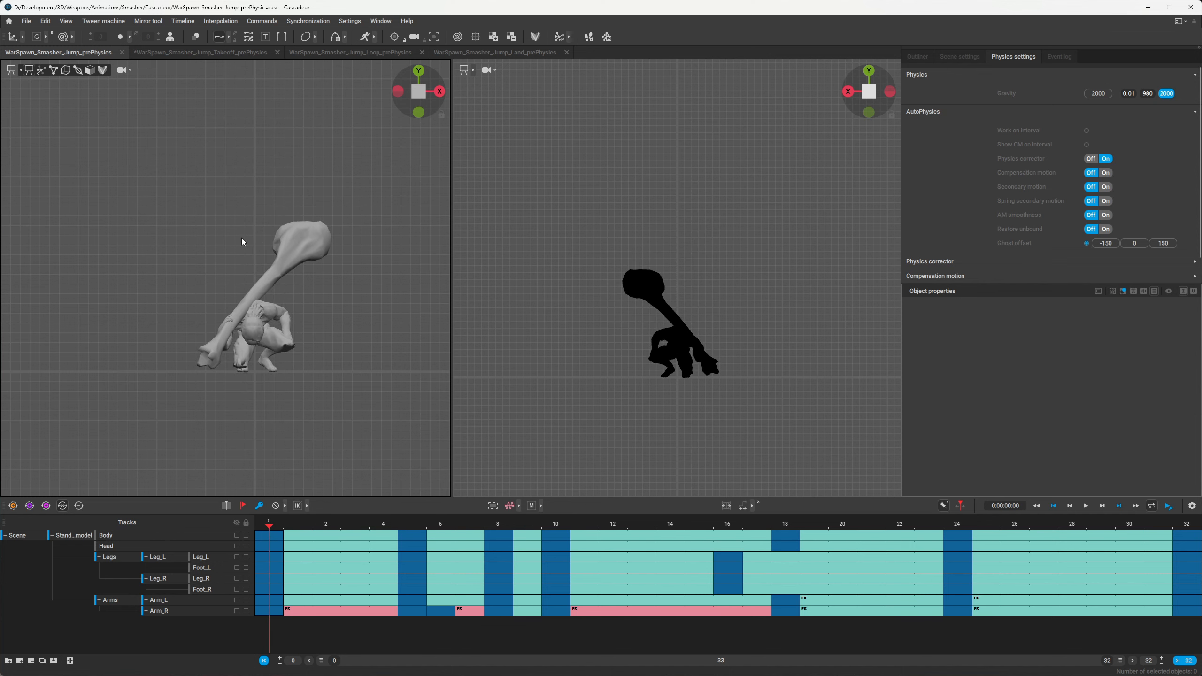
# - Switch to the WarSpawn_Smasher_Jump_Takeoff_prePhysics scene, scrub it from frame 0 to 16 and play the takeoff
pyautogui.click(220, 52)
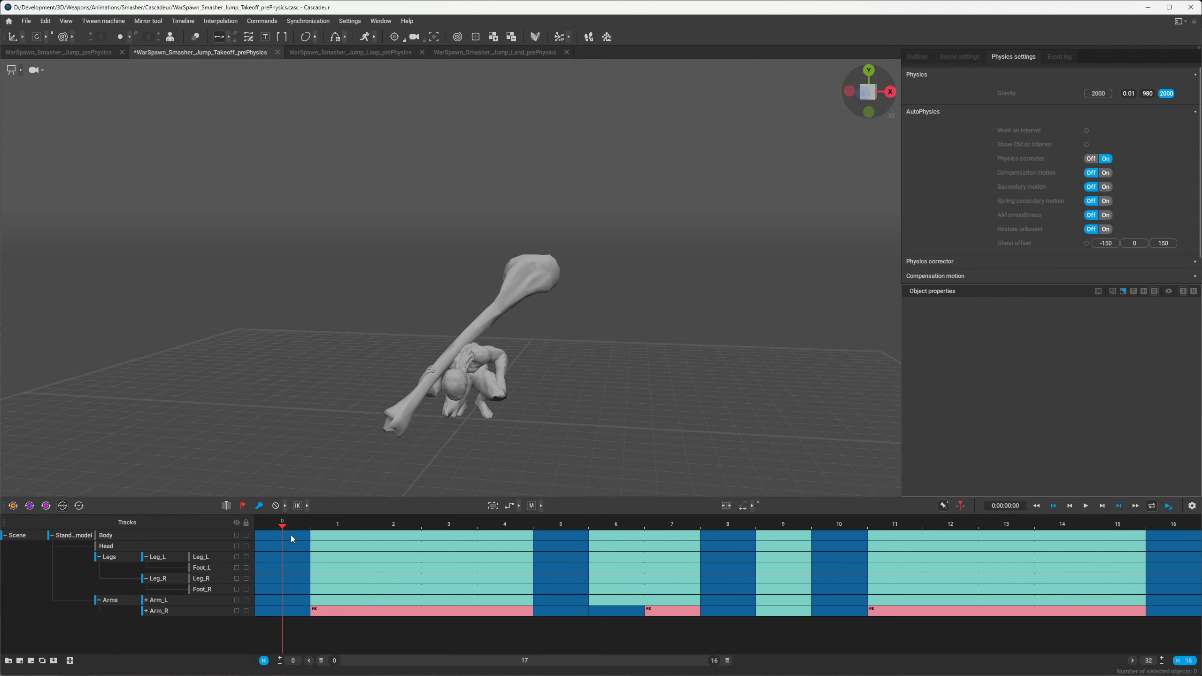
pyautogui.moveTo(291, 536); pyautogui.dragTo(1160, 615)
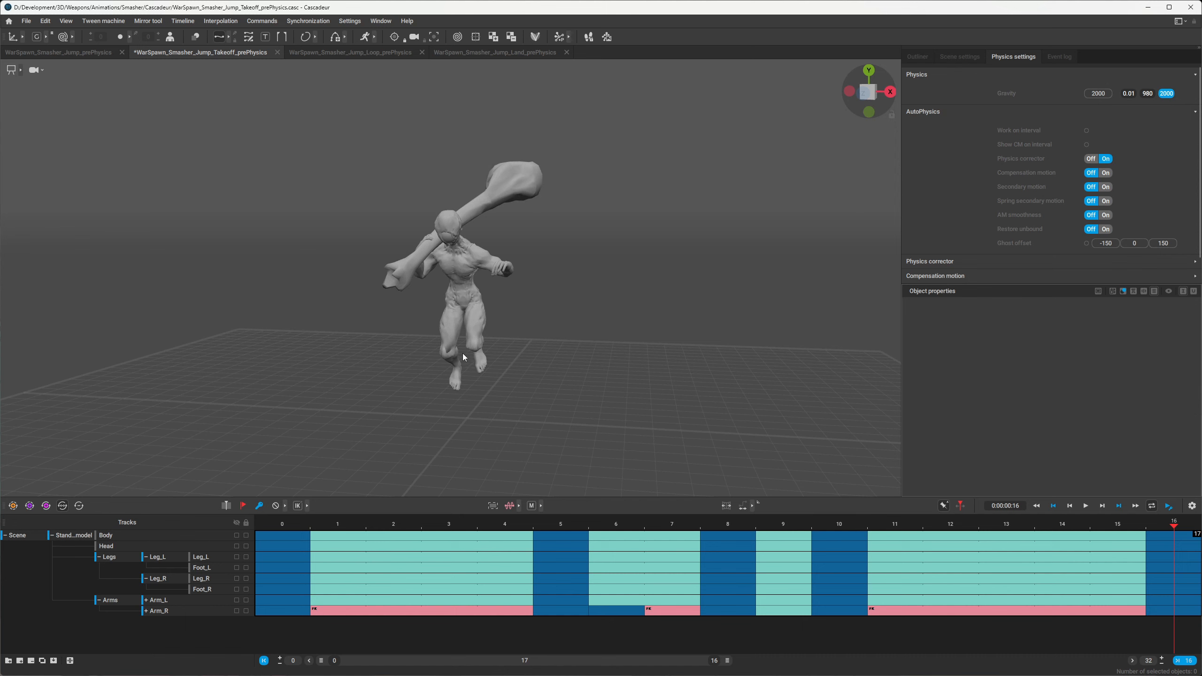
pyautogui.scroll(-2, 462, 353)
pyautogui.scroll(3, 452, 377)
pyautogui.press('space')
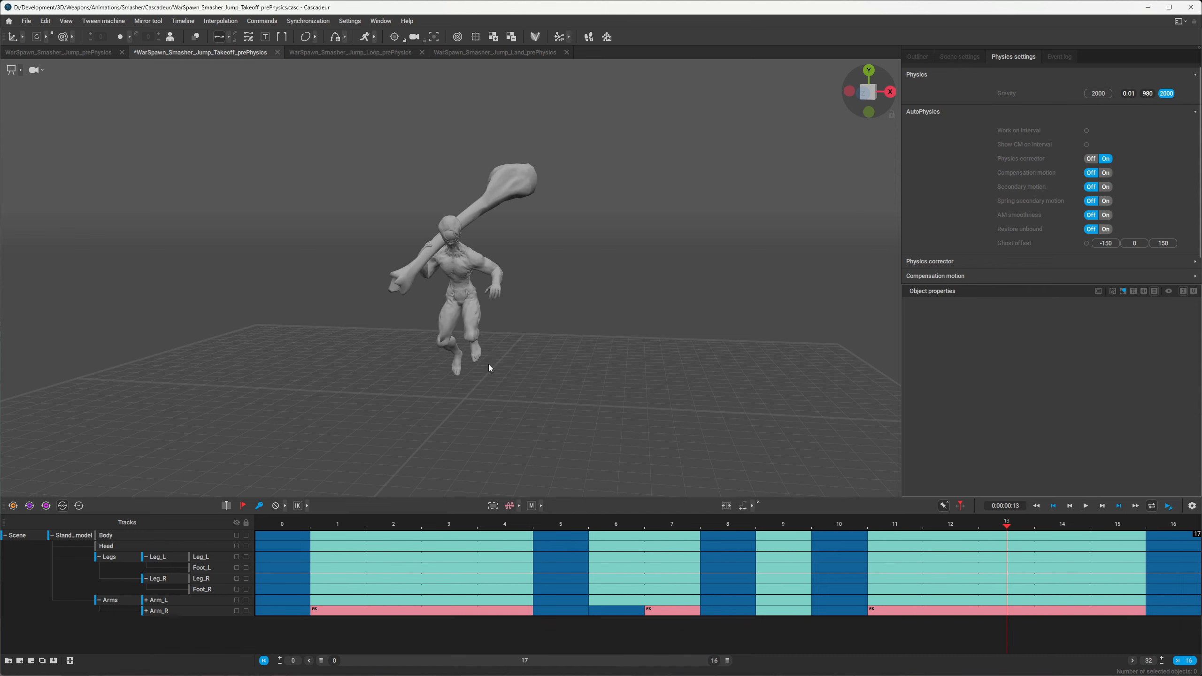
pyautogui.press('space')
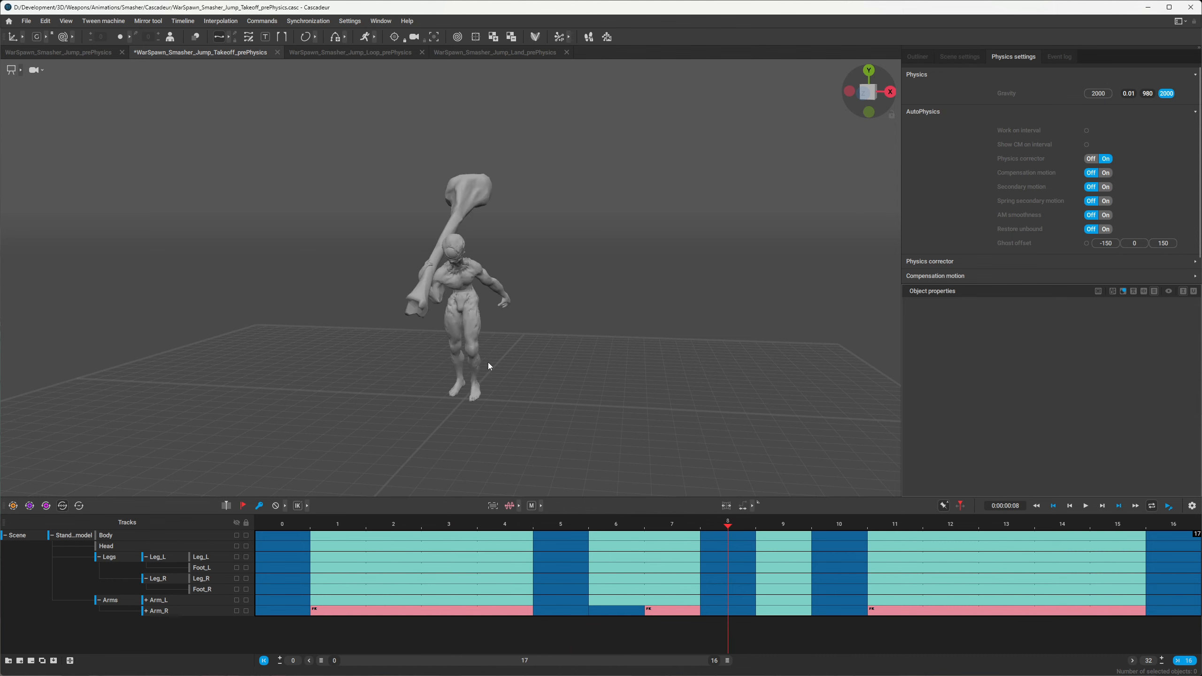
# - Shift the Arm_L and Arm_R keyframes between frames 5 and 10 one frame later in the takeoff timeline
pyautogui.scroll(3, 507, 368)
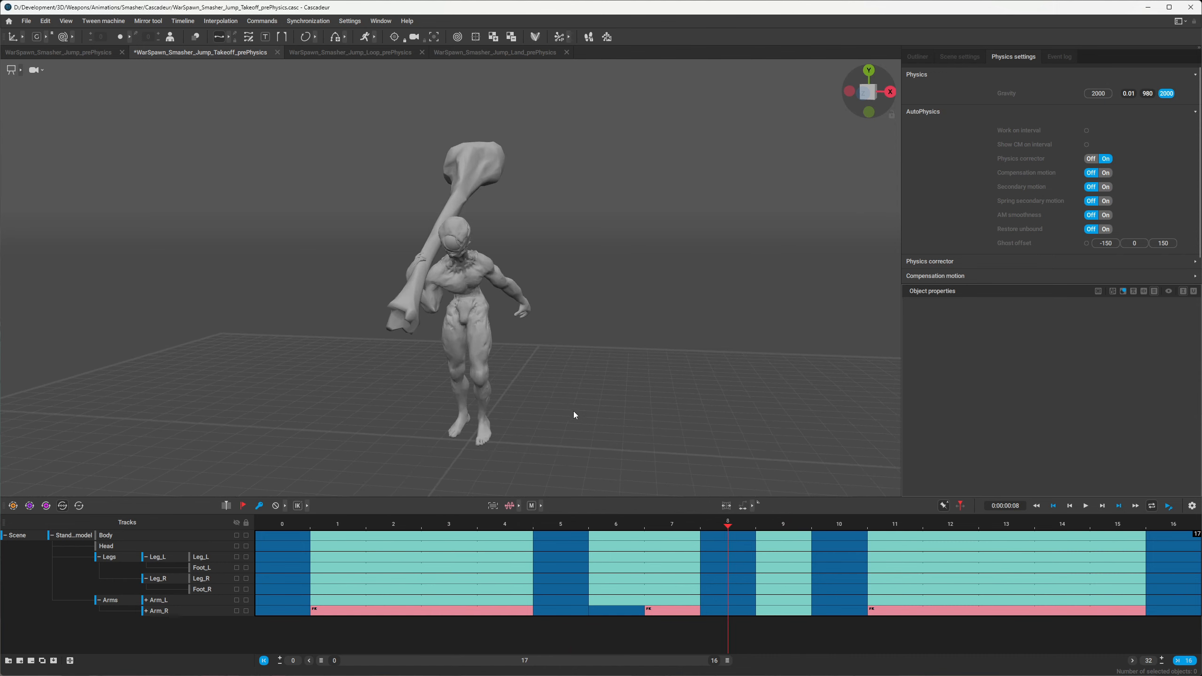
pyautogui.keyDown('alt'); pyautogui.moveTo(573, 411); pyautogui.dragTo(512, 351); pyautogui.keyUp('alt')
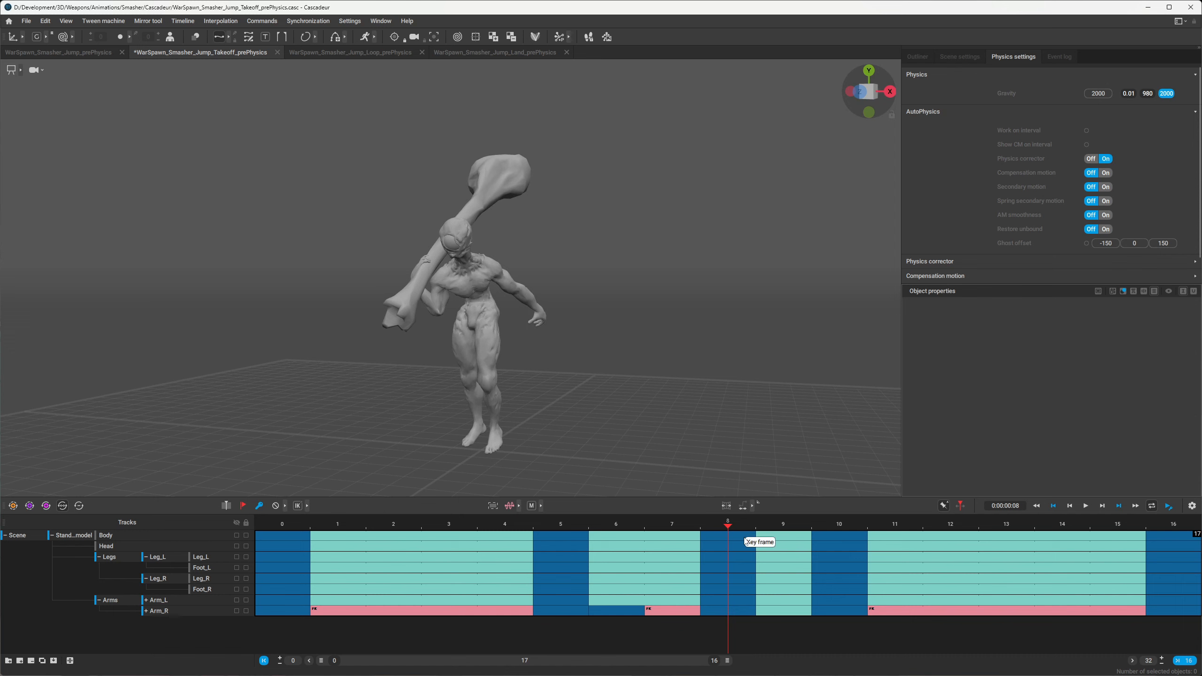
pyautogui.click(729, 599)
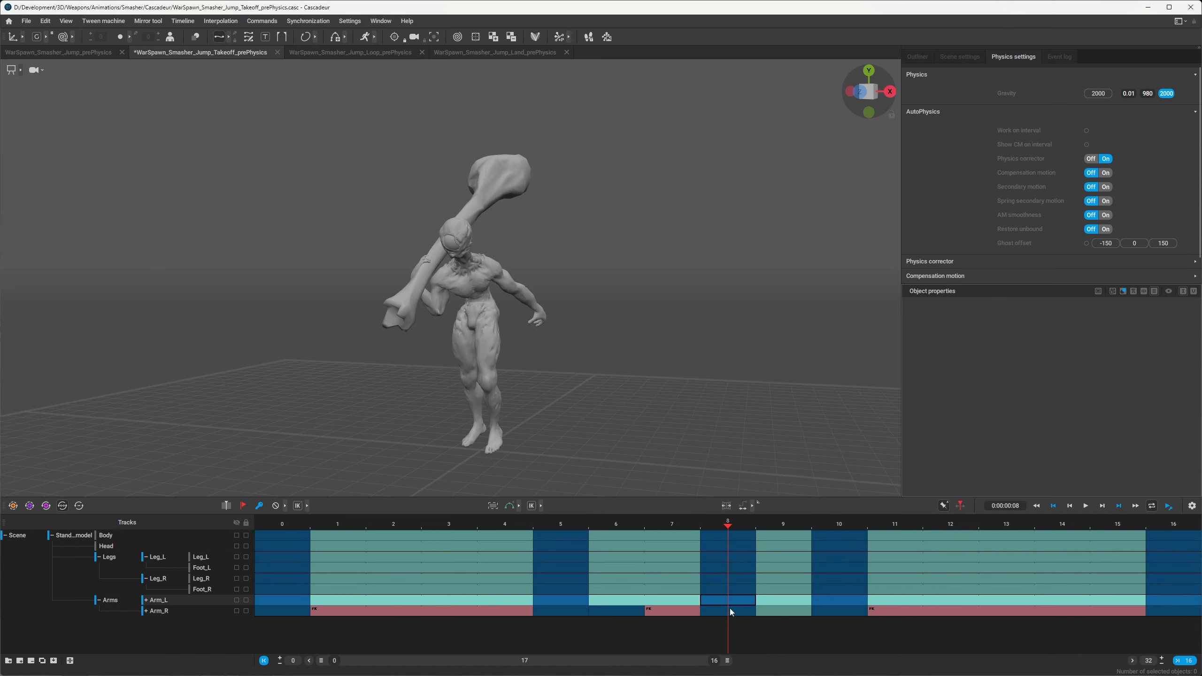
pyautogui.keyDown('shift'); pyautogui.click(730, 610); pyautogui.keyUp('shift')
pyautogui.moveTo(731, 601); pyautogui.dragTo(894, 602, button='middle')
pyautogui.click(566, 601)
pyautogui.moveTo(566, 601); pyautogui.dragTo(616, 602, button='middle')
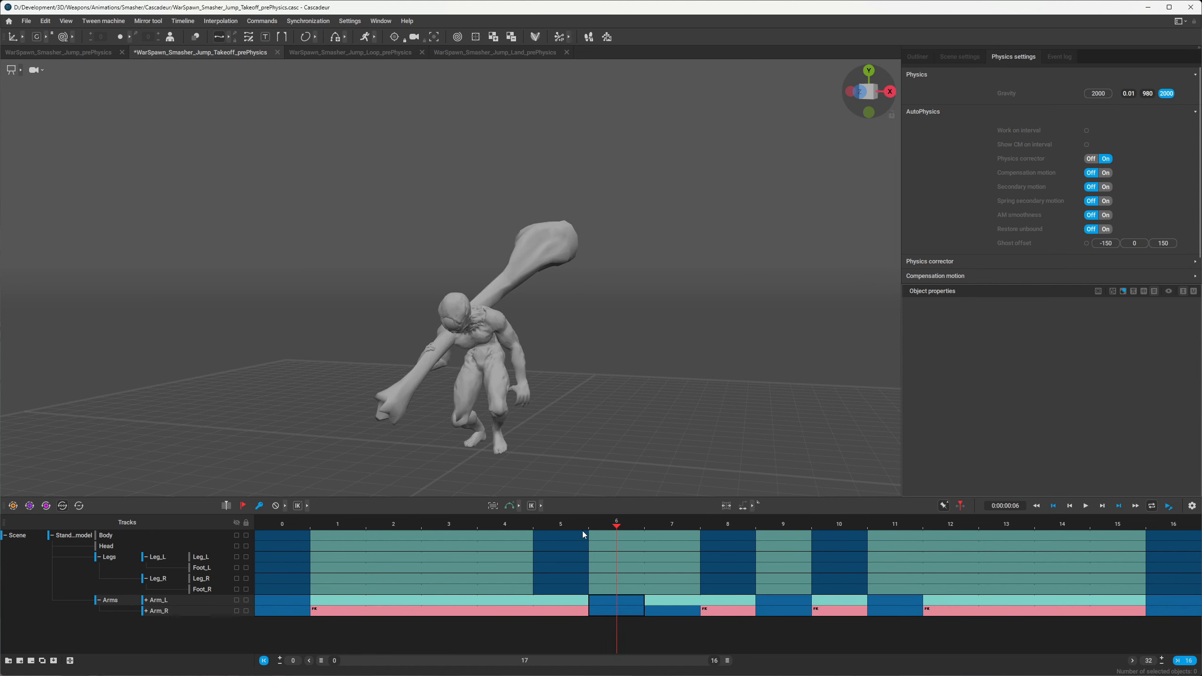
# - Shift the Body and Head keyframes at frames 5, 8 and 10 one frame later, to frames 6, 9 and 11
pyautogui.click(582, 544)
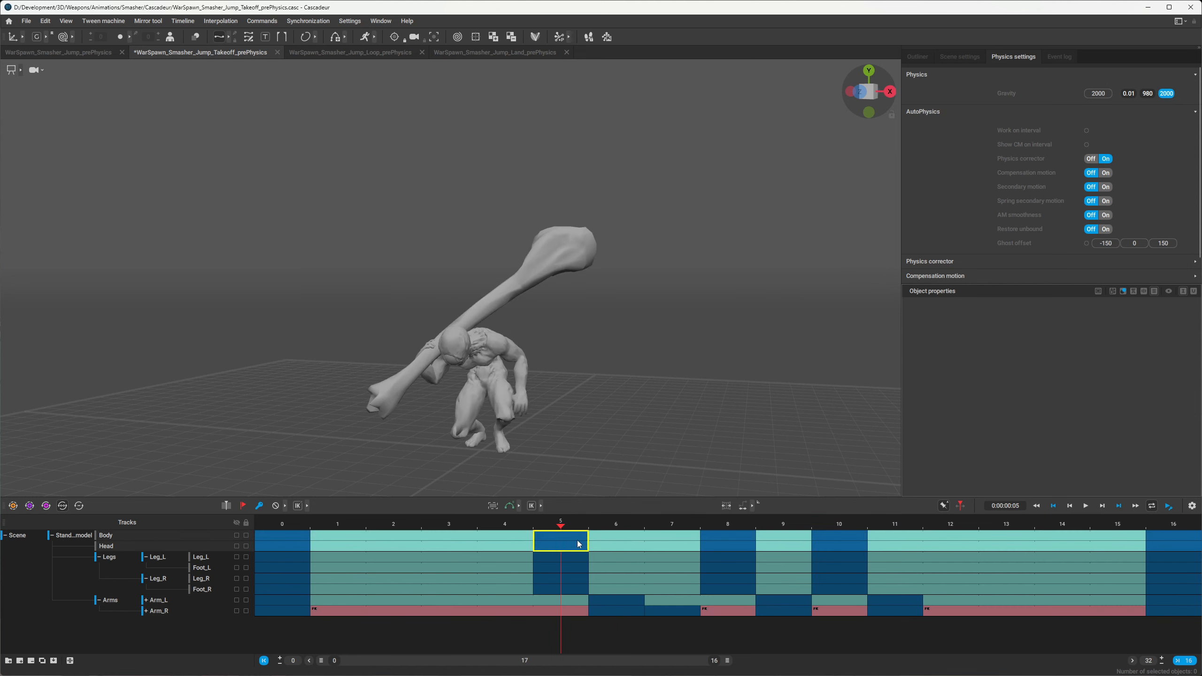
pyautogui.moveTo(577, 541); pyautogui.dragTo(616, 540, button='middle')
pyautogui.moveTo(729, 536); pyautogui.dragTo(777, 540, button='middle')
pyautogui.moveTo(841, 540); pyautogui.dragTo(892, 540, button='middle')
# - Play the retimed takeoff animation and inspect the crouched starting pose from several angles and distances
pyautogui.press('space')
pyautogui.press('space')
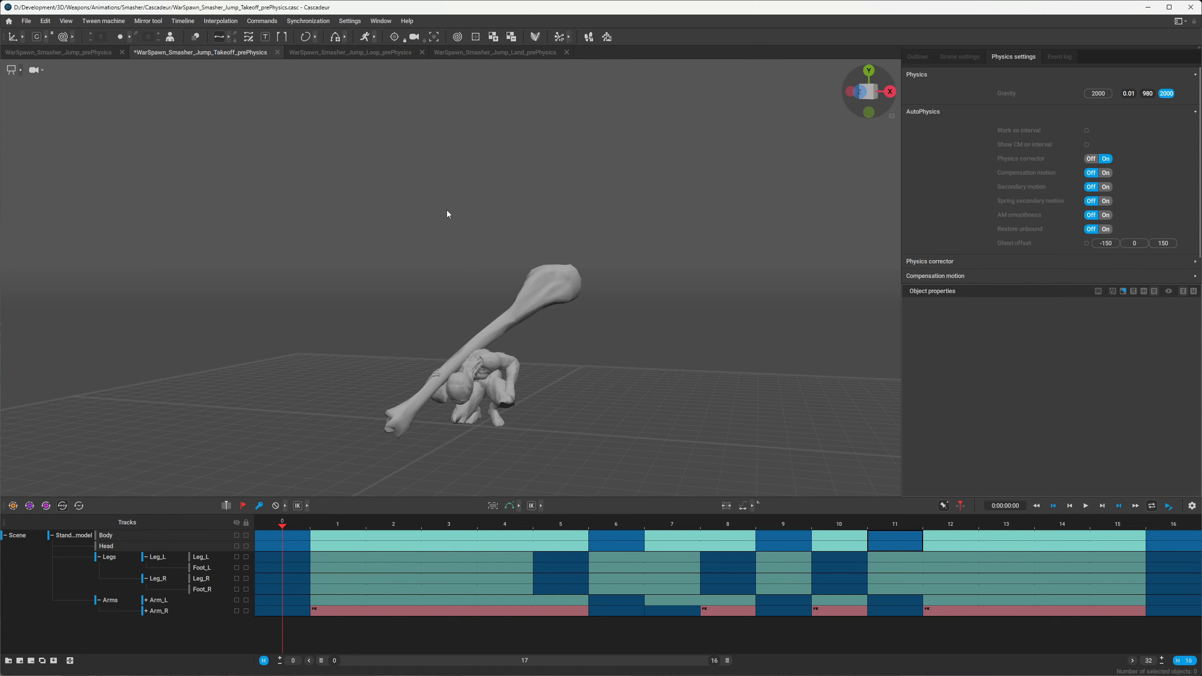
pyautogui.scroll(-2, 447, 211)
pyautogui.scroll(2, 447, 353)
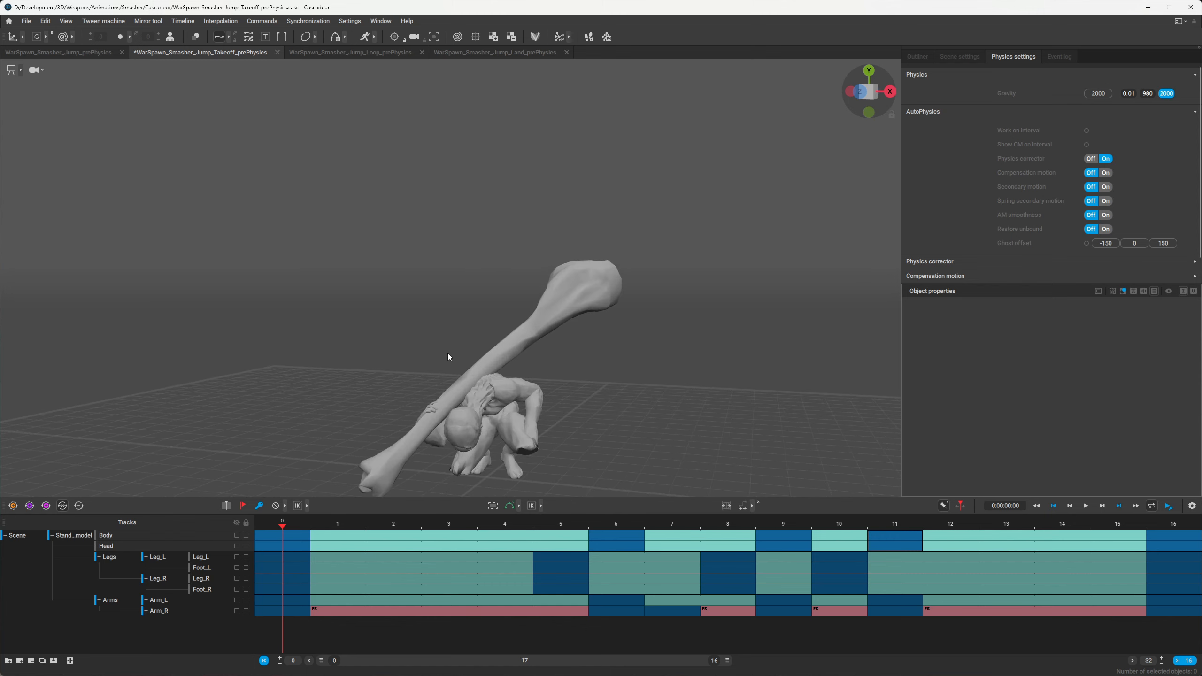
pyautogui.scroll(-2, 447, 355)
pyautogui.scroll(2, 448, 355)
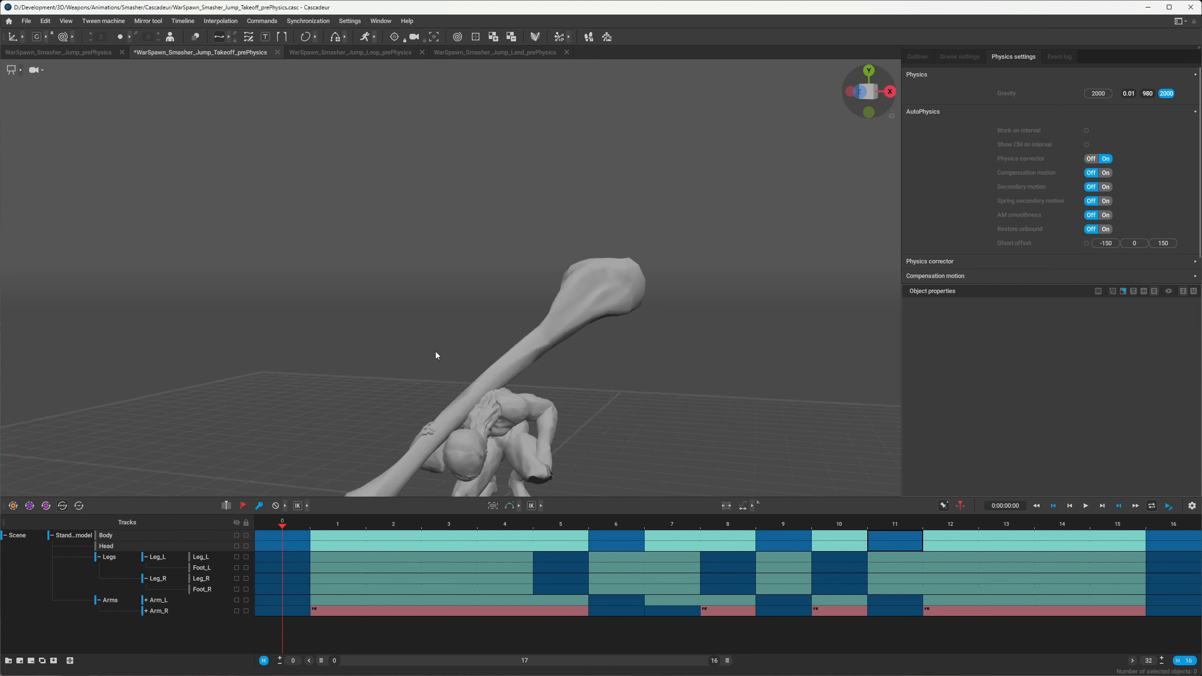
pyautogui.scroll(-3, 436, 352)
pyautogui.scroll(-1, 434, 353)
pyautogui.scroll(2, 432, 351)
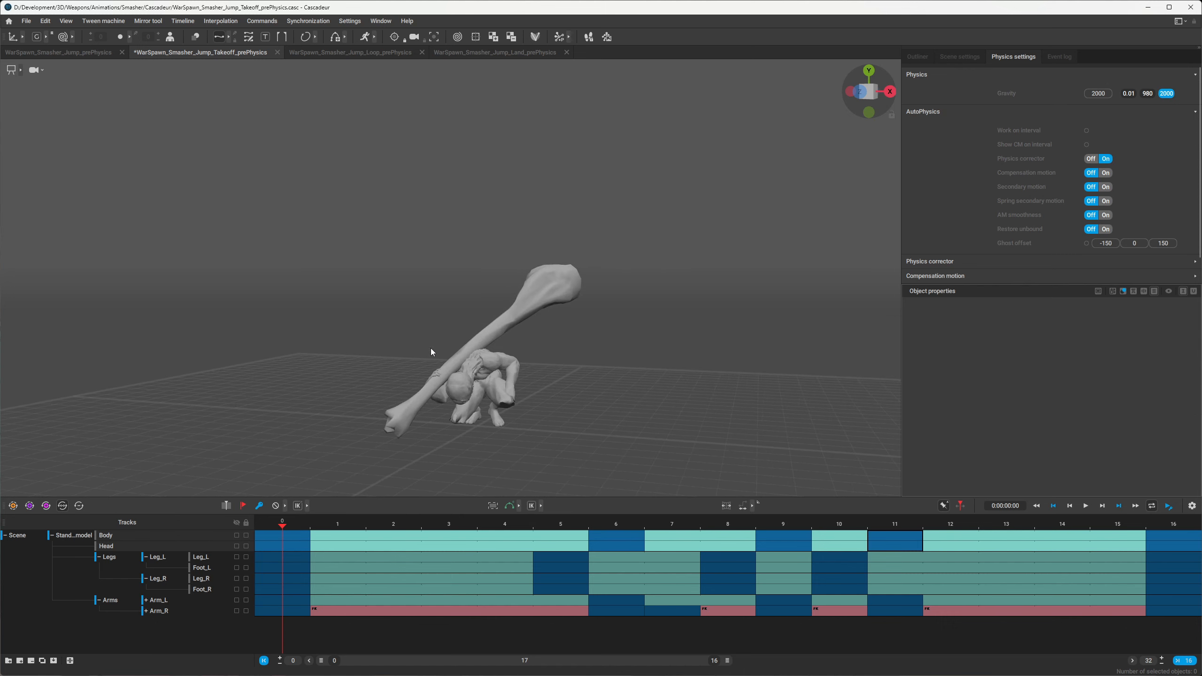
pyautogui.scroll(1, 430, 350)
pyautogui.scroll(-2, 429, 353)
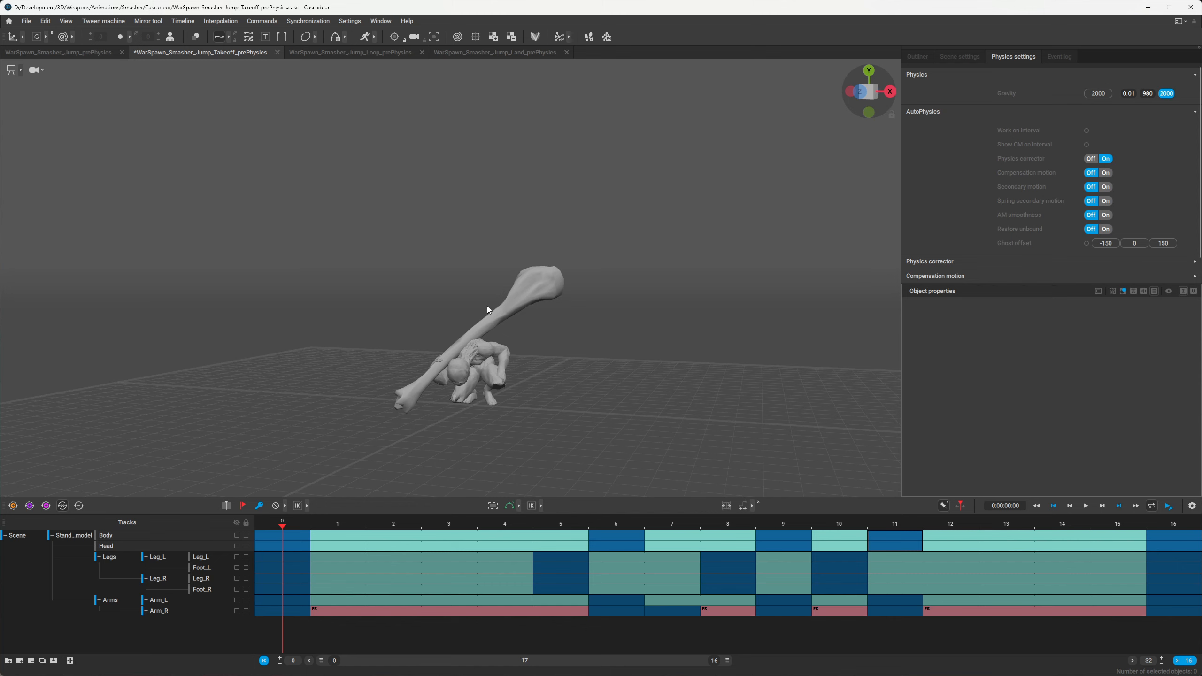
pyautogui.scroll(-1, 449, 316)
pyautogui.scroll(3, 448, 315)
pyautogui.scroll(-1, 447, 319)
pyautogui.moveTo(409, 315); pyautogui.dragTo(622, 333, button='right')
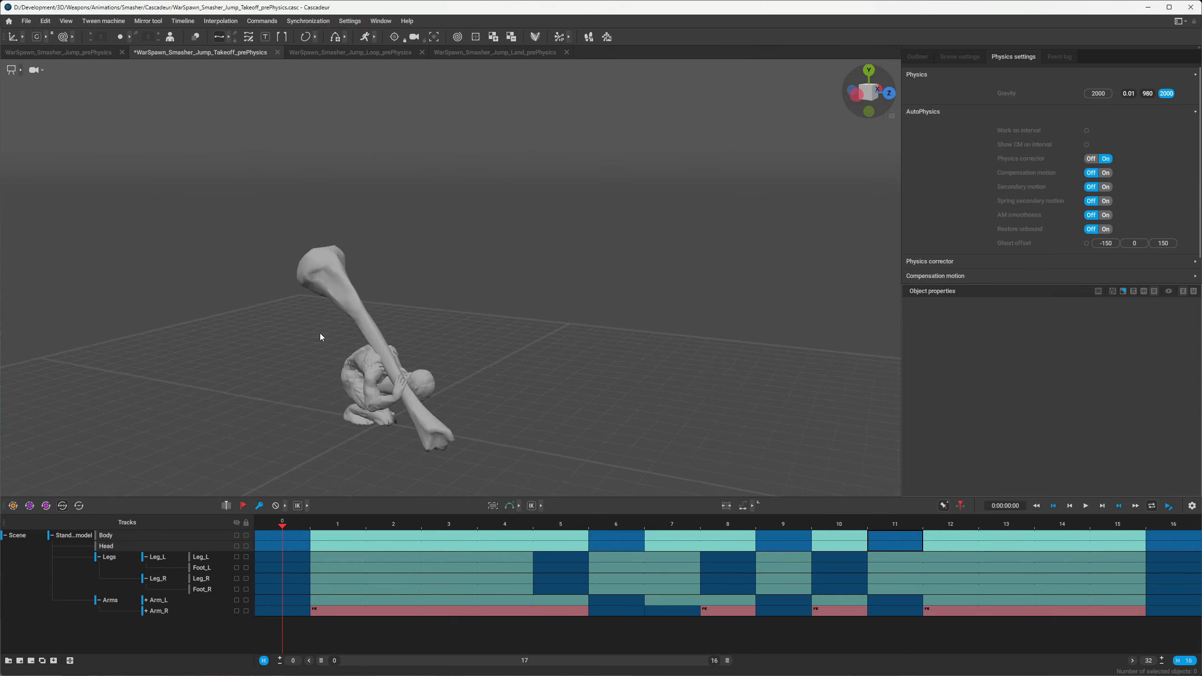
pyautogui.moveTo(320, 336); pyautogui.dragTo(484, 335, button='right')
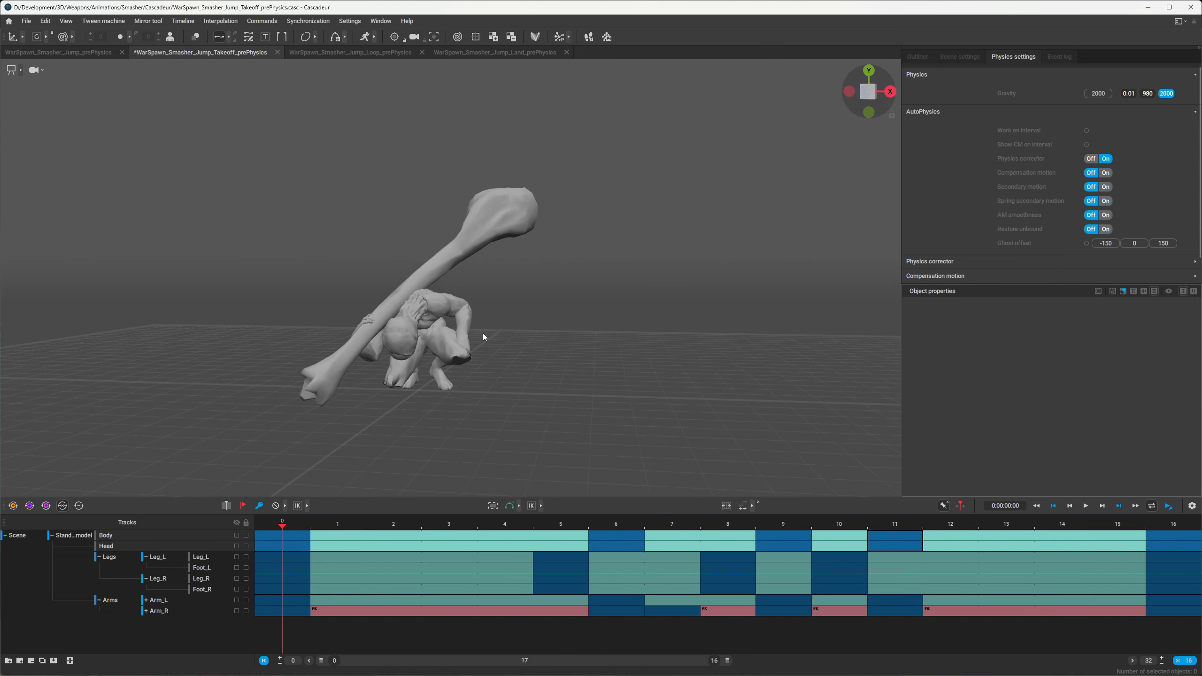
# - Play the takeoff animation from a front view and turn on AutoPhysics
pyautogui.moveTo(418, 296); pyautogui.dragTo(448, 315, button='right')
pyautogui.press('space')
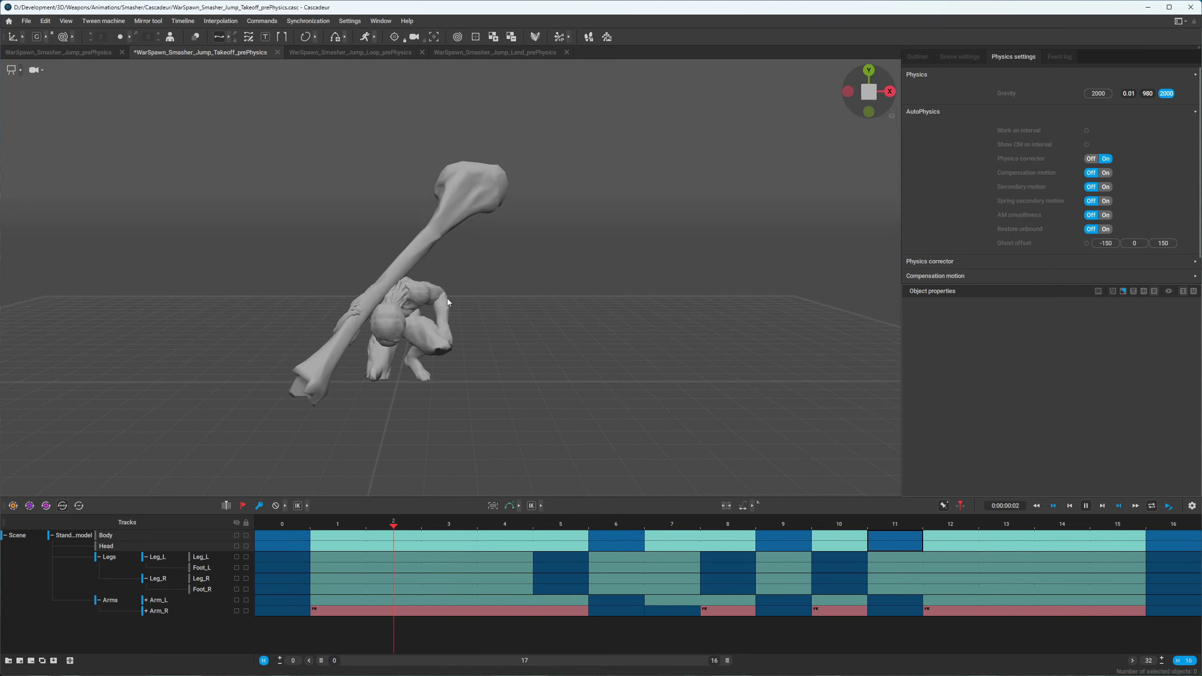
pyautogui.click(365, 40)
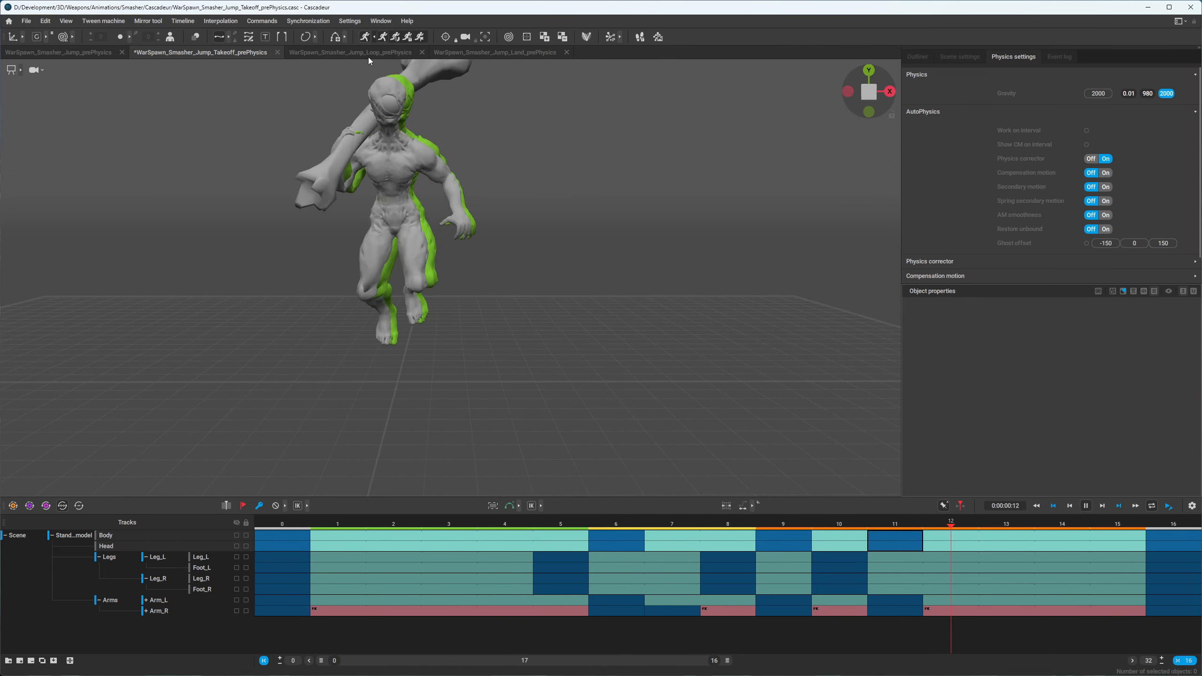
# - Toggle the ghost offset on and off to compare the physics ghost beside and directly over the character
pyautogui.click(1086, 243)
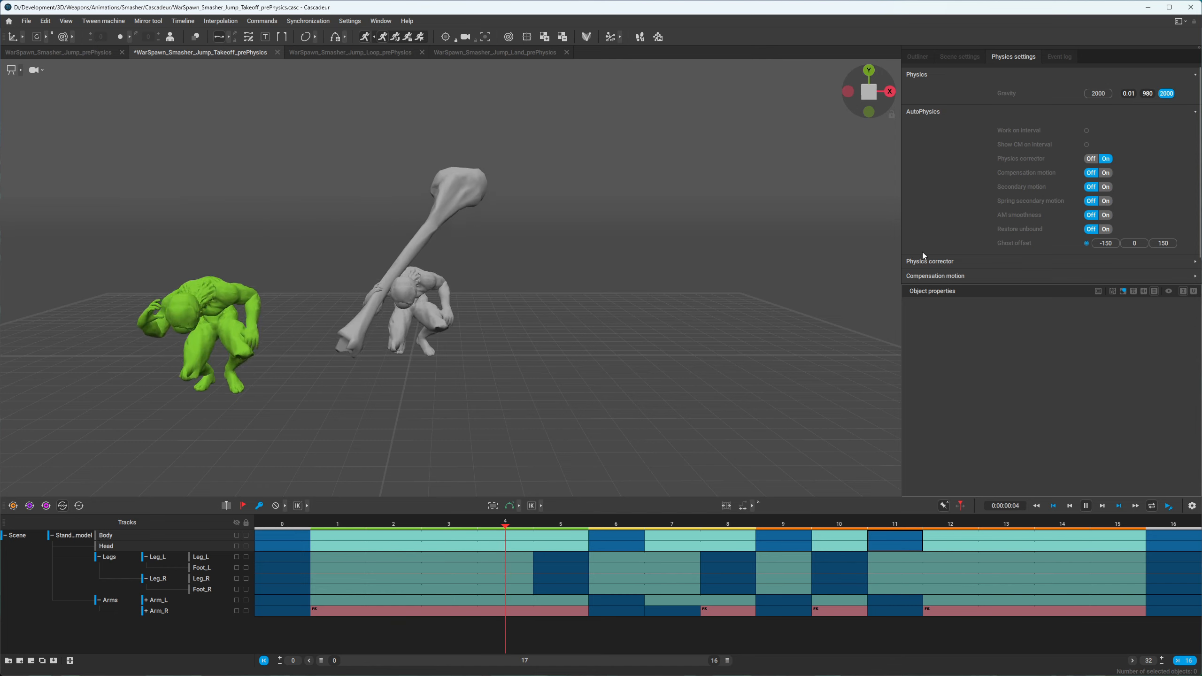
pyautogui.click(1087, 243)
pyautogui.click(1087, 243)
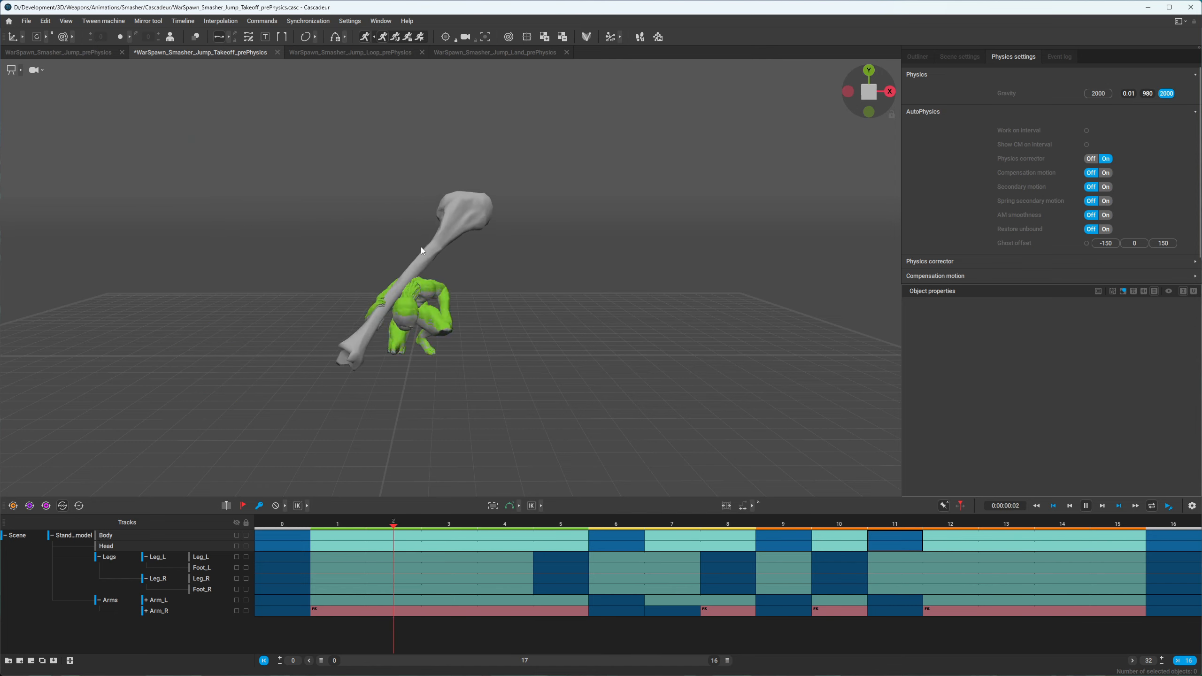
# - Snap the whole takeoff animation to the AutoPhysics result, turn AutoPhysics off and play the baked motion
pyautogui.moveTo(540, 284)
pyautogui.mouseDown(button='right')
pyautogui.moveTo(333, 312)
pyautogui.moveTo(101, 297)
pyautogui.moveTo(506, 307)
pyautogui.moveTo(560, 284)
pyautogui.mouseUp(button='right')
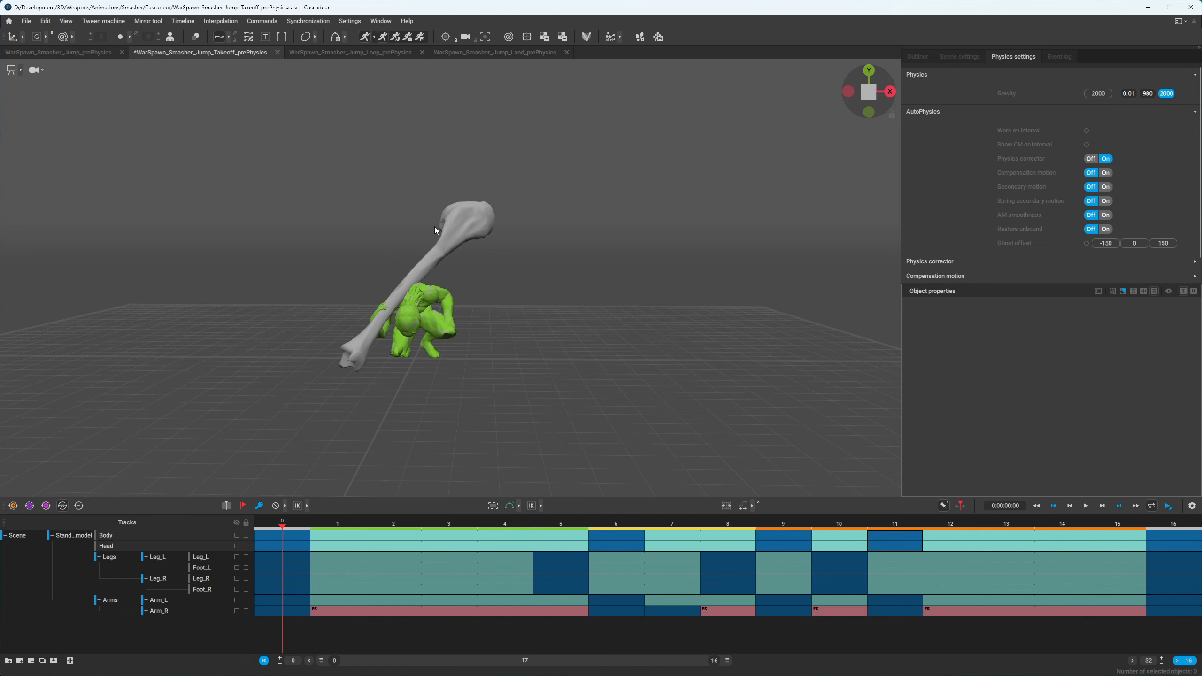
pyautogui.scroll(5, 407, 303)
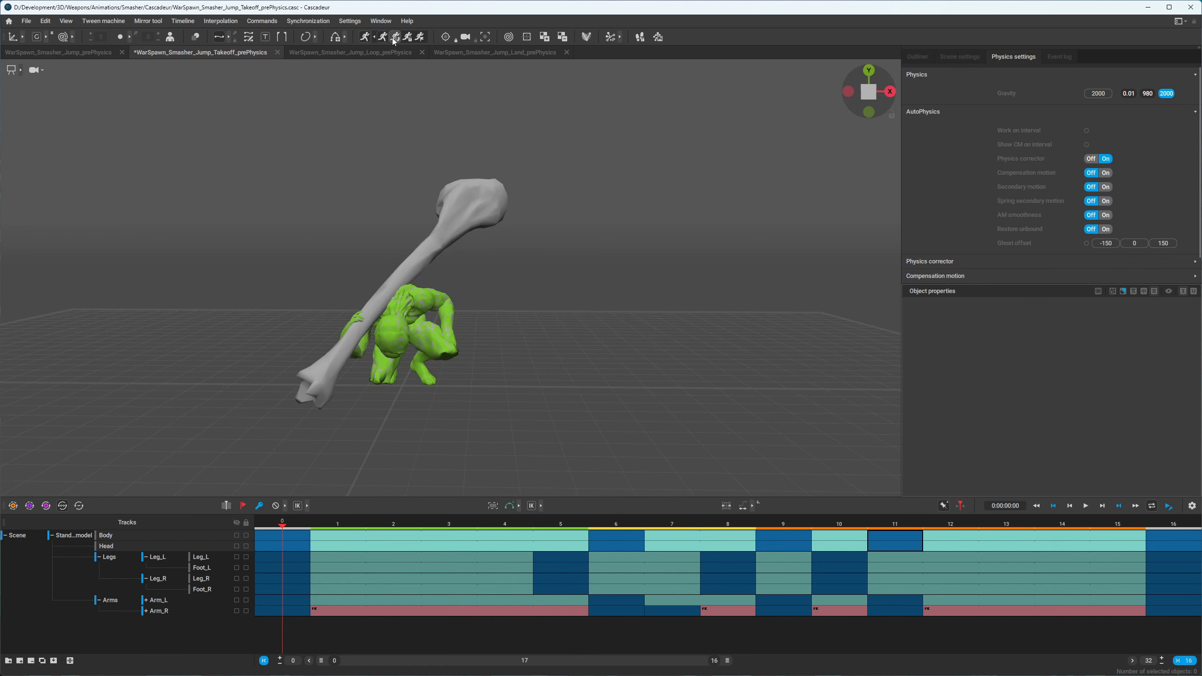
pyautogui.click(395, 38)
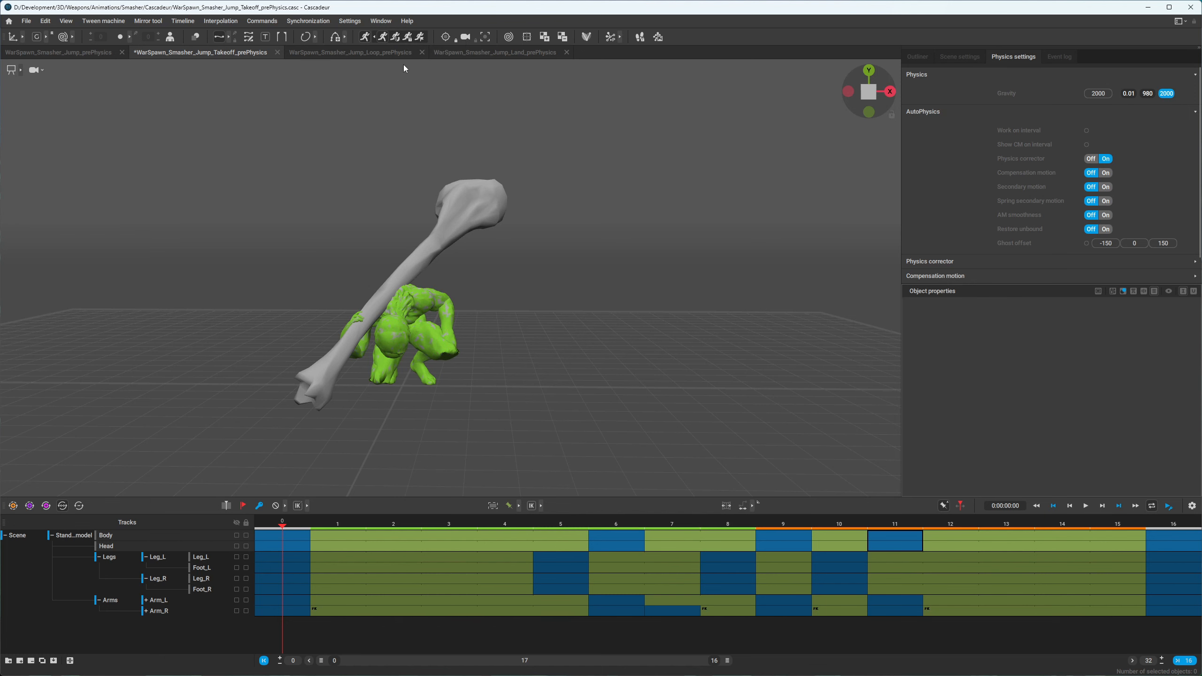
pyautogui.click(365, 41)
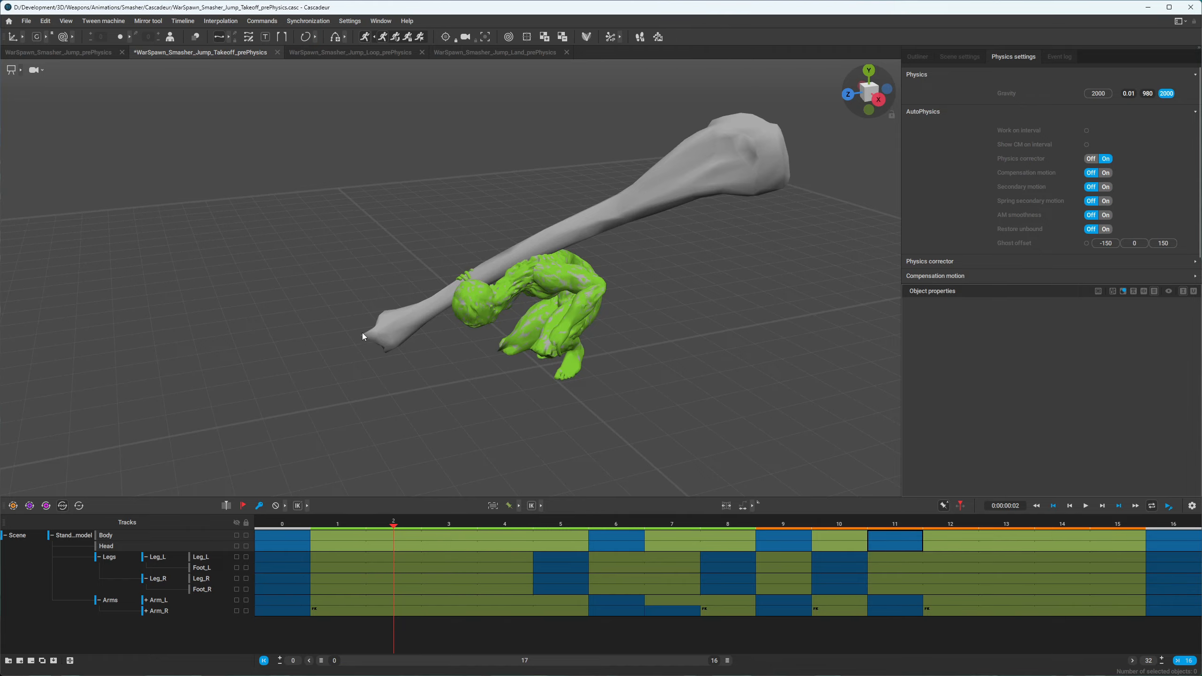
pyautogui.press('space')
pyautogui.keyDown('alt'); pyautogui.moveTo(430, 332); pyautogui.dragTo(511, 319); pyautogui.keyUp('alt')
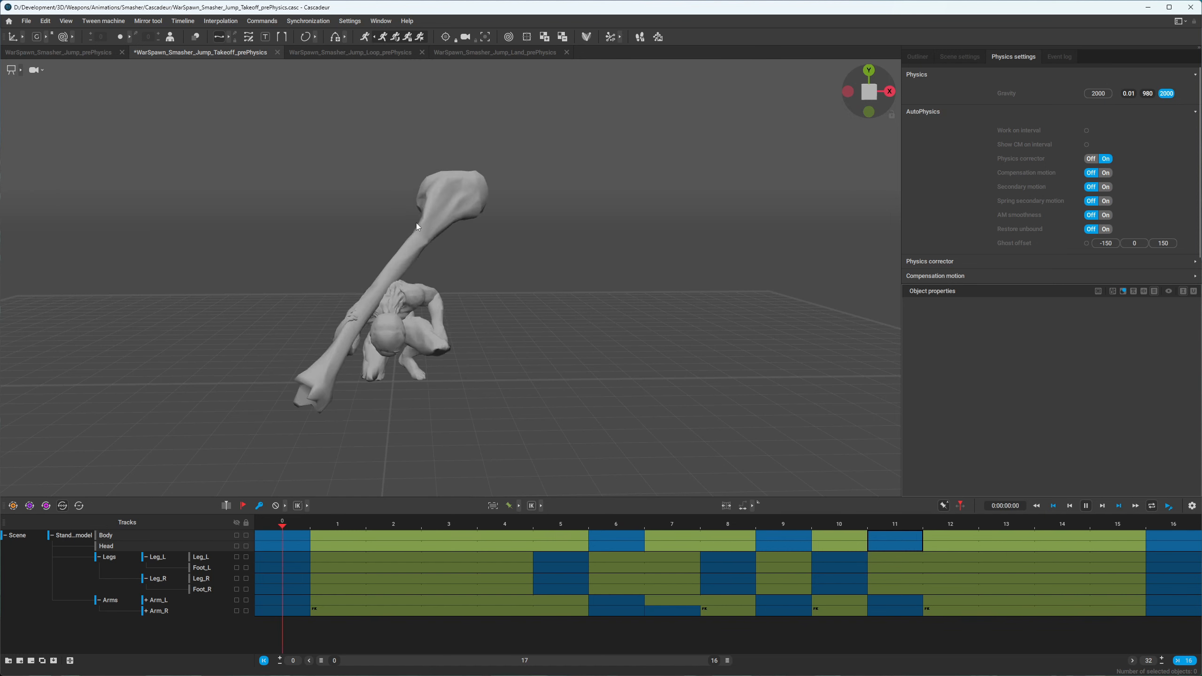
# - Replay the baked takeoff and scrub the original WarSpawn_Smasher_Jump_prePhysics scene and the takeoff scene to compare their motion
pyautogui.press('space')
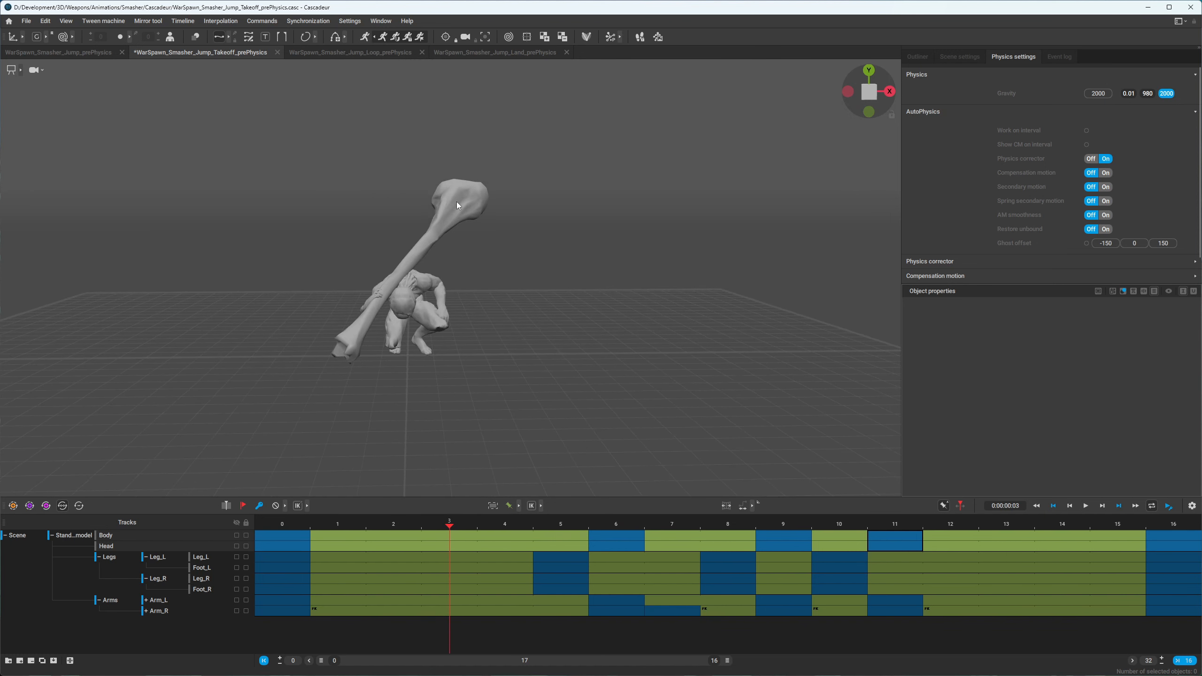
pyautogui.press('space')
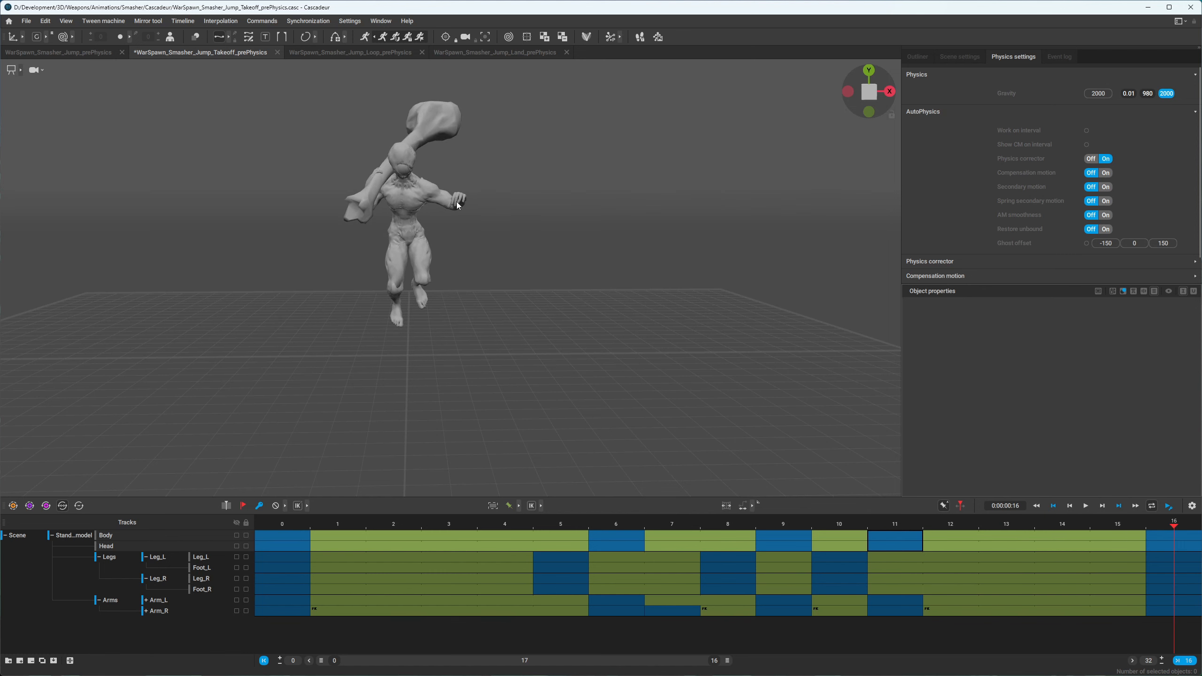
pyautogui.click(85, 54)
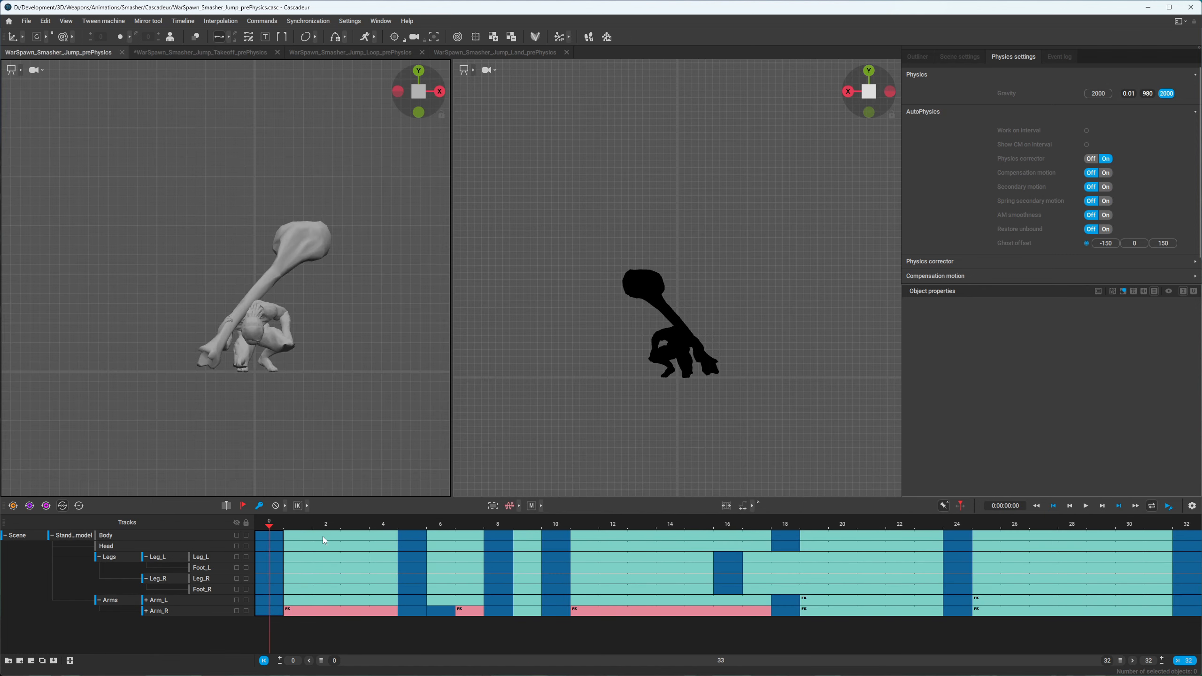
pyautogui.moveTo(268, 531); pyautogui.dragTo(616, 546)
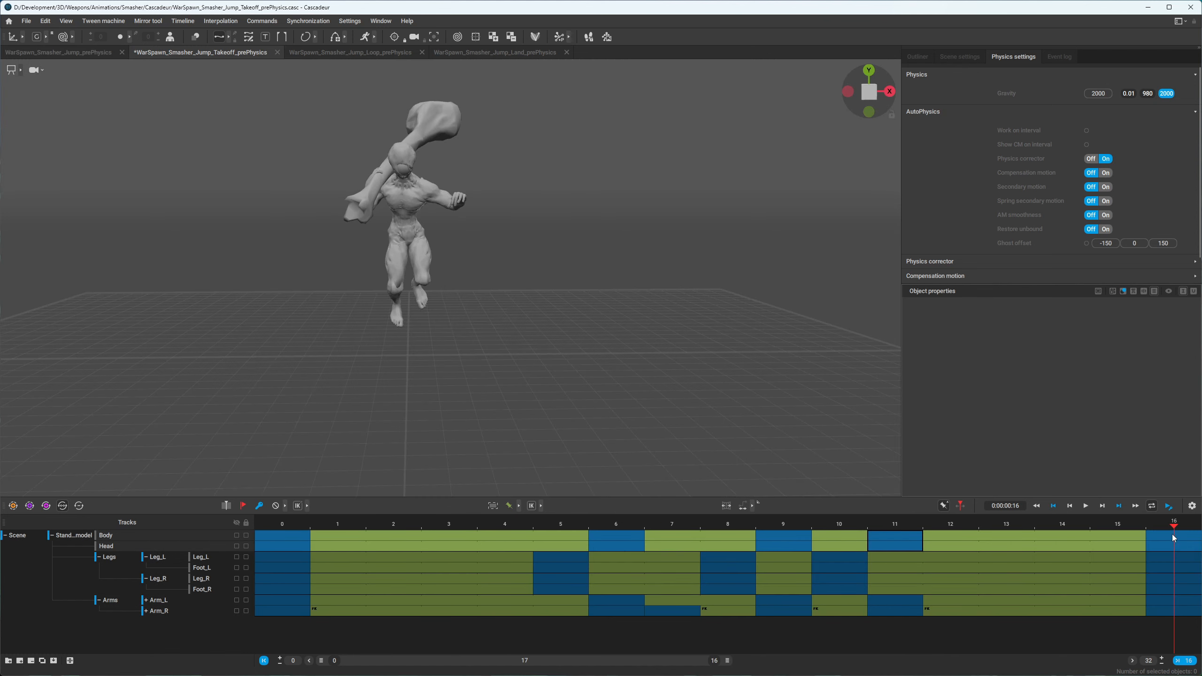
pyautogui.moveTo(1173, 535); pyautogui.dragTo(283, 543)
# - Export the finished takeoff animation as FBX/DAE without meshes
pyautogui.click(26, 20)
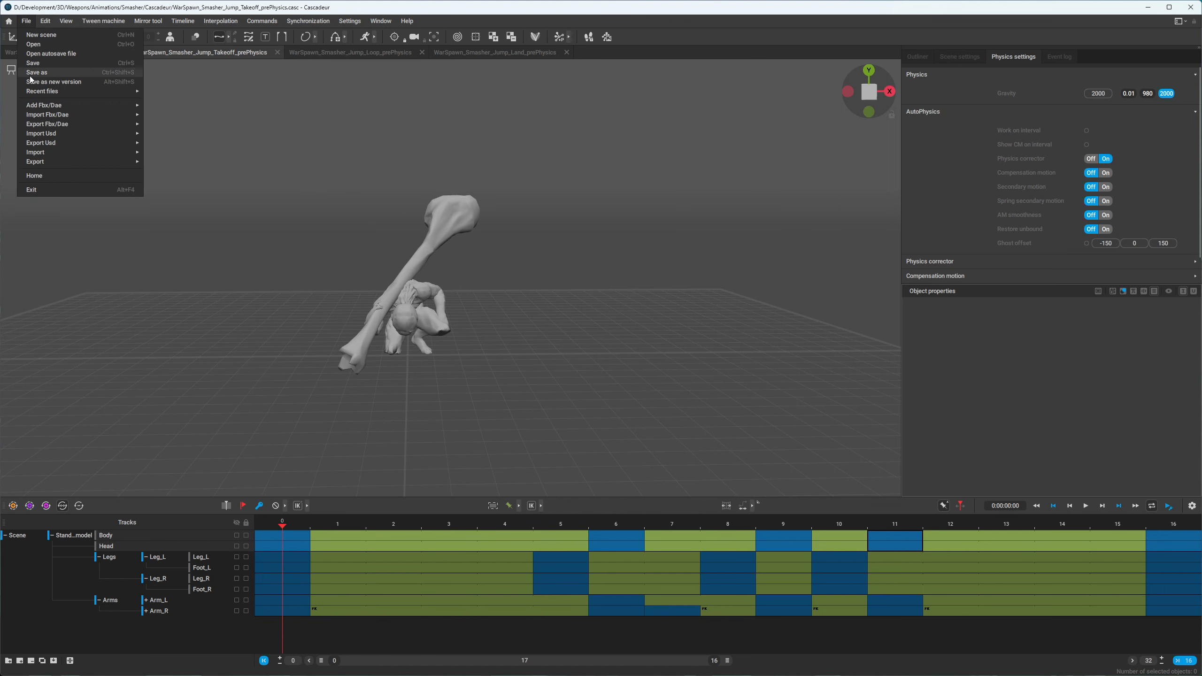
pyautogui.moveTo(45, 125)
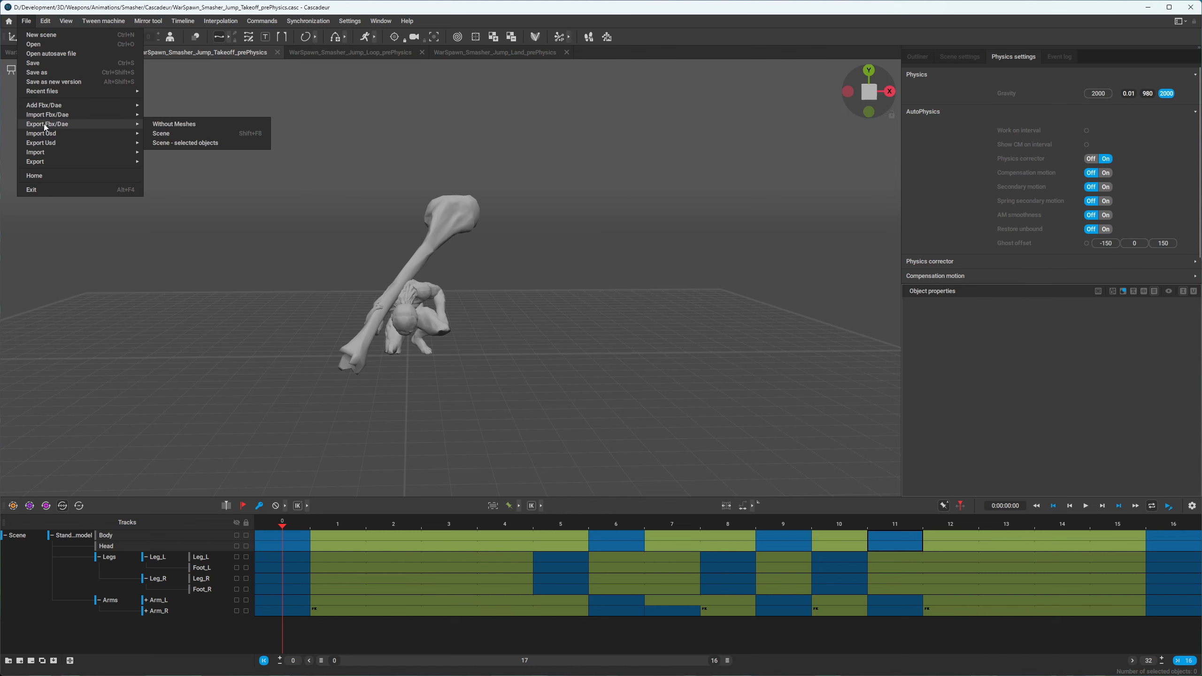
pyautogui.click(182, 123)
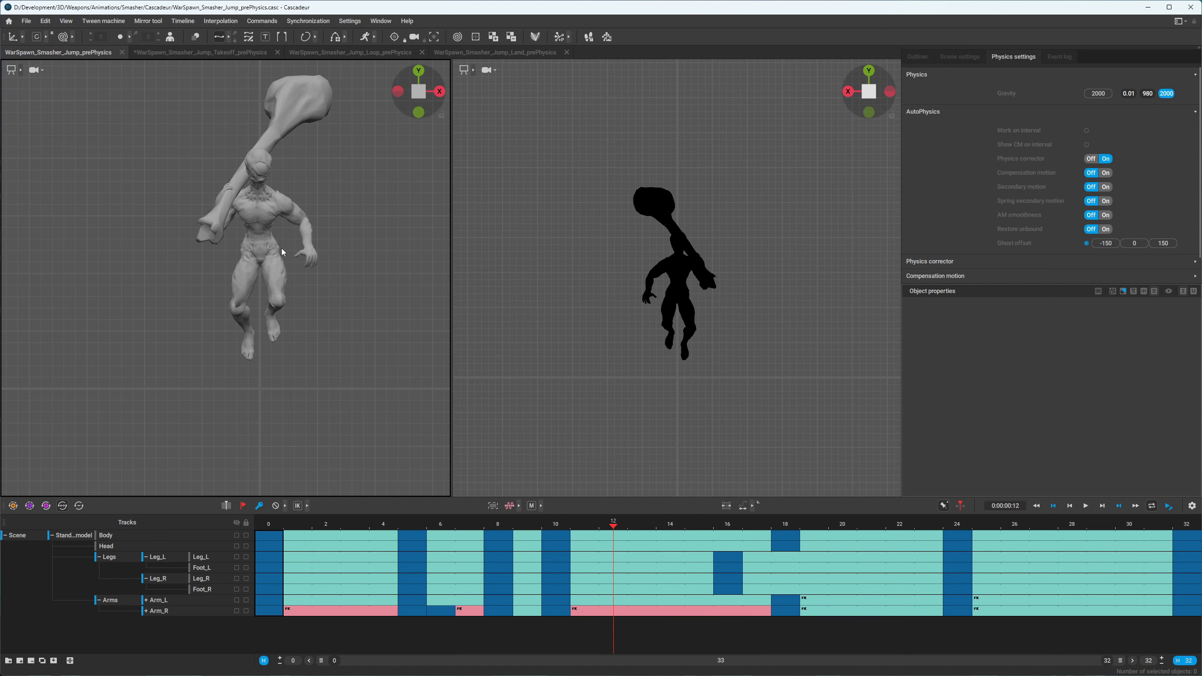
# - Find the mid-air section of the original jump and add keyframes on all tracks at frames 15 and 19
pyautogui.scroll(-2, 327, 217)
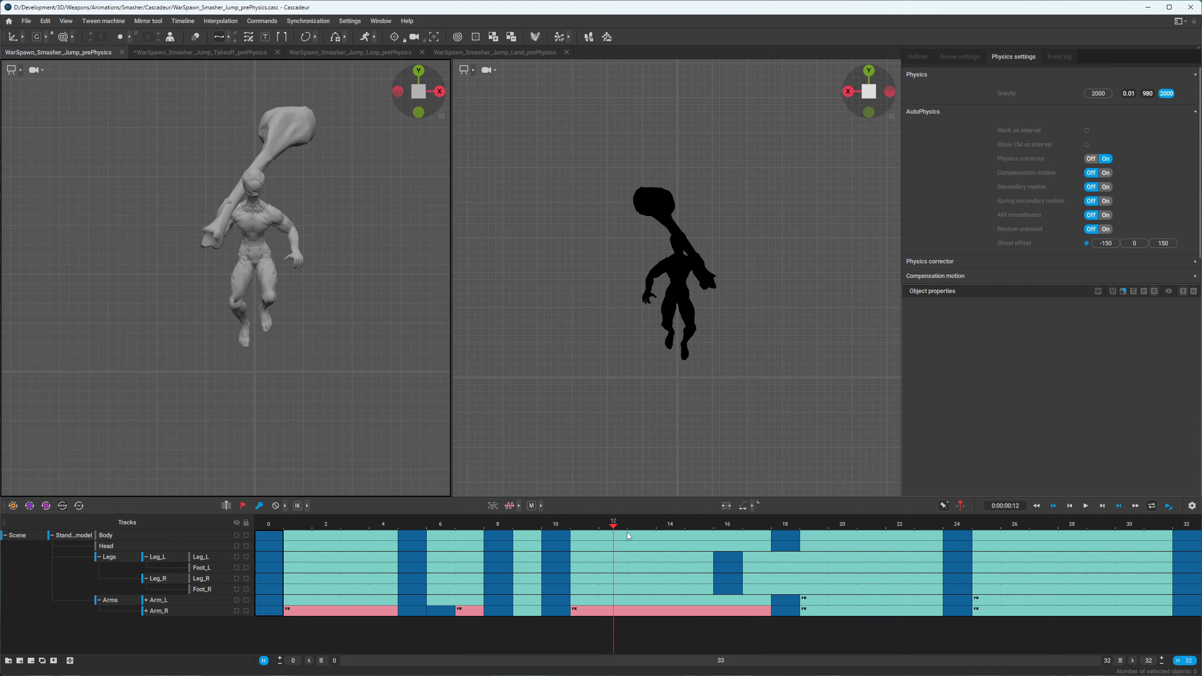
pyautogui.moveTo(613, 528); pyautogui.dragTo(1112, 560)
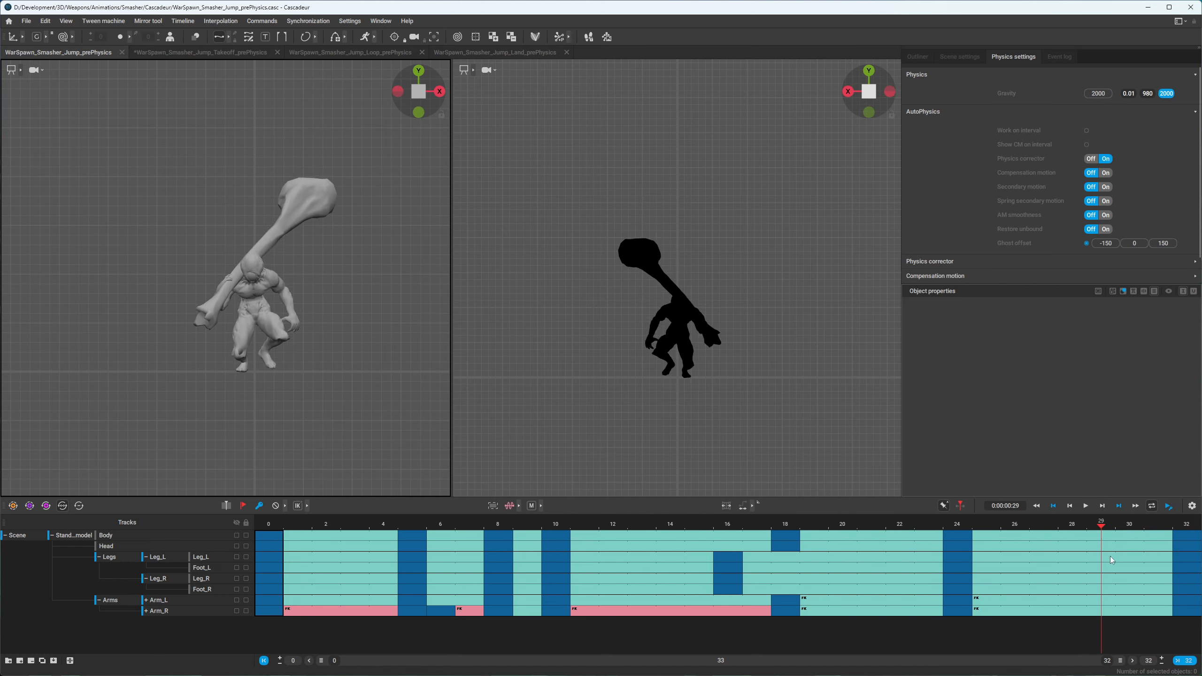
pyautogui.moveTo(997, 555); pyautogui.dragTo(786, 548)
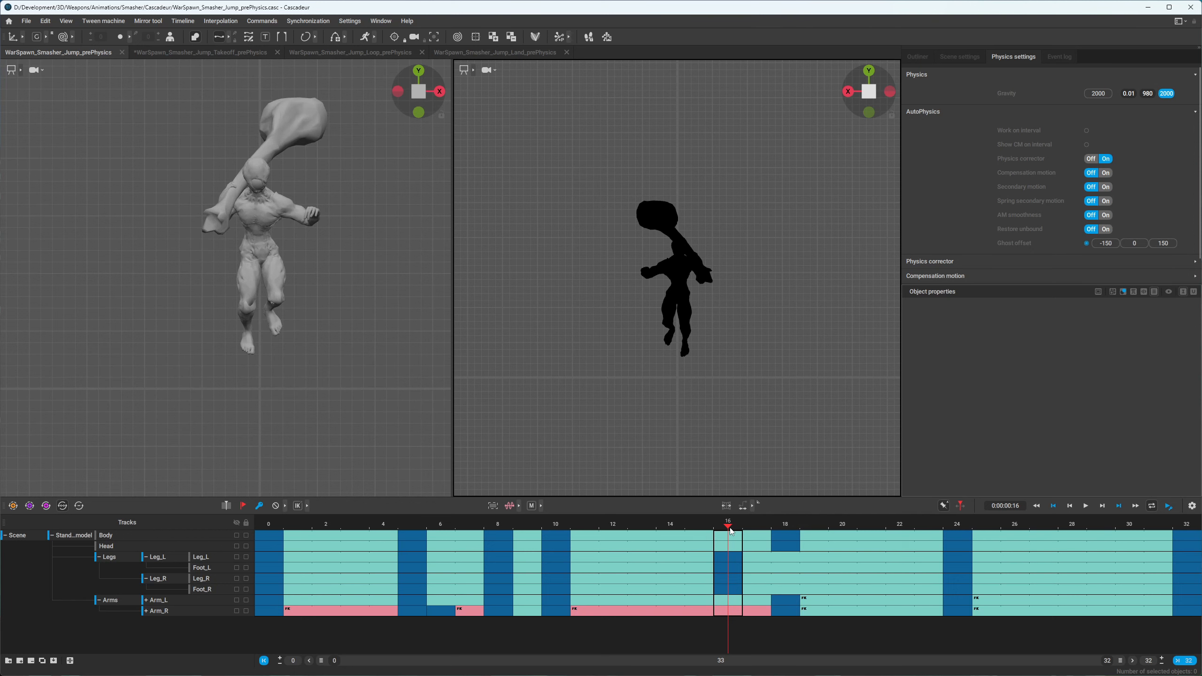
pyautogui.moveTo(732, 531); pyautogui.dragTo(698, 537)
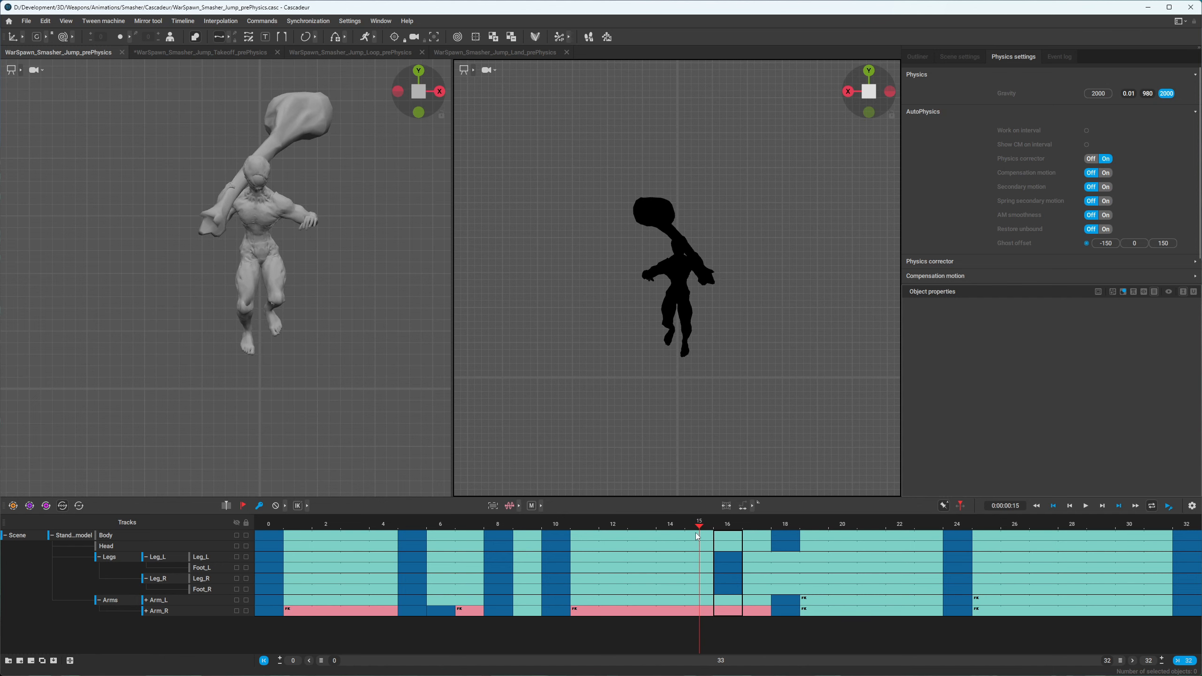
pyautogui.click(702, 541)
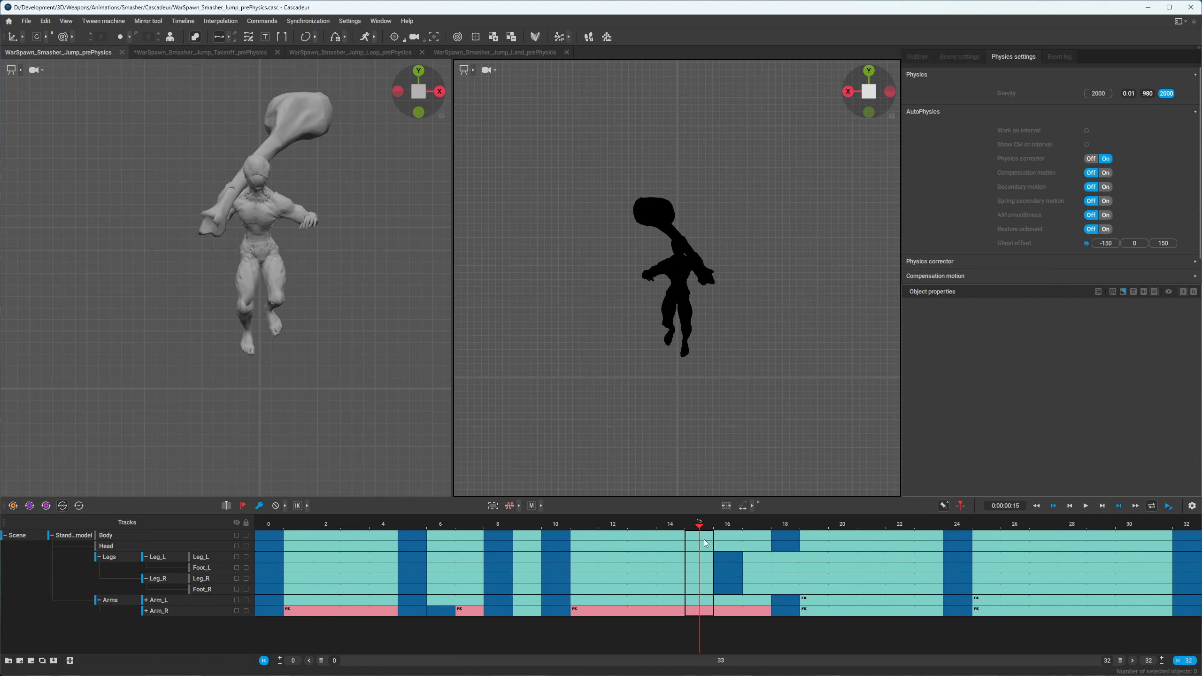
pyautogui.press('k')
pyautogui.moveTo(705, 533); pyautogui.dragTo(816, 531)
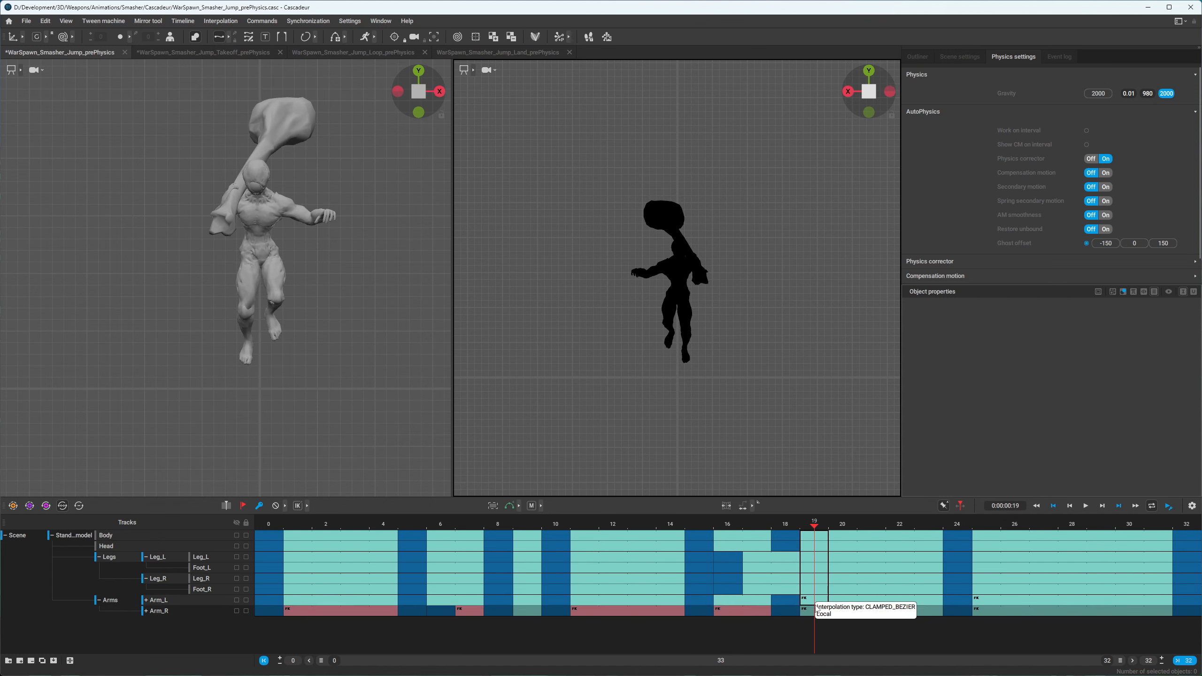
pyautogui.press('k')
# - Delete frames 1 to 14 and everything after frame 19 on all tracks, isolating the mid-air section
pyautogui.click(707, 535)
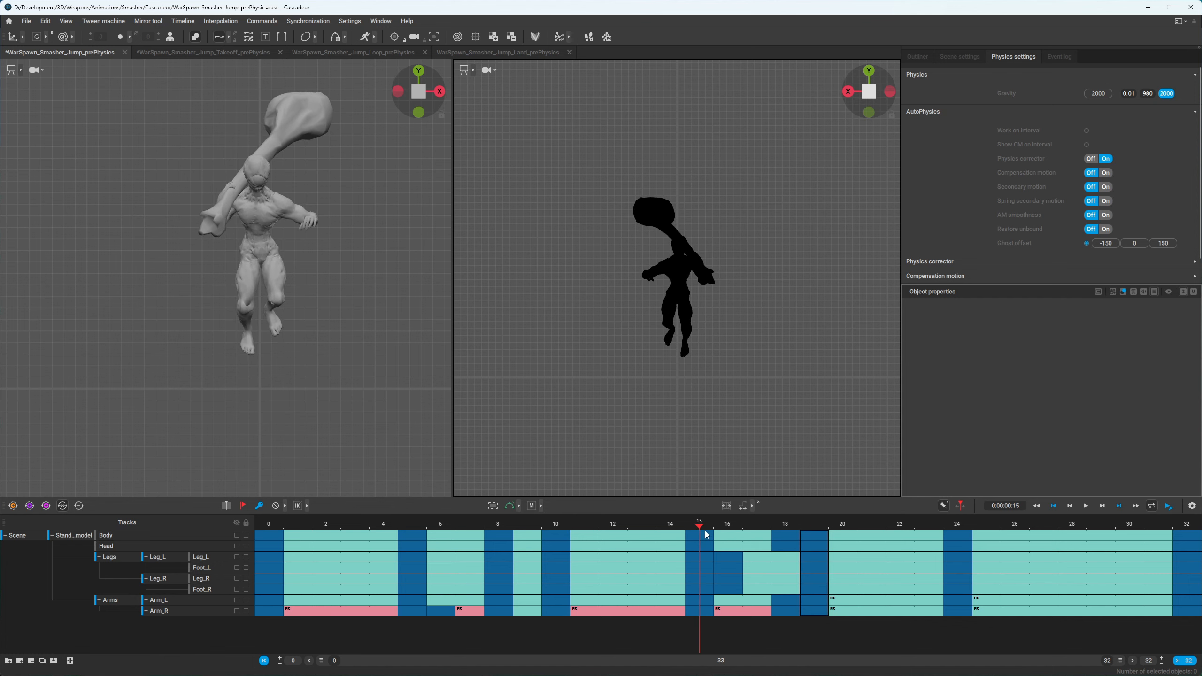
pyautogui.moveTo(275, 536); pyautogui.dragTo(673, 612)
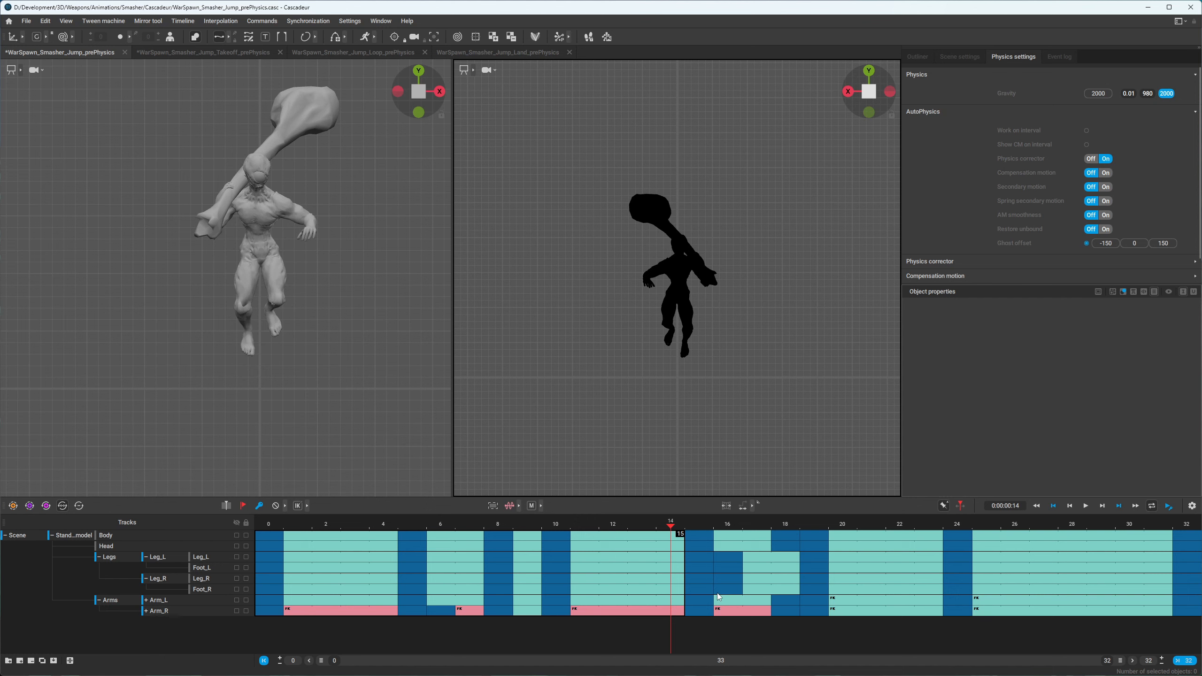
pyautogui.press('Delete')
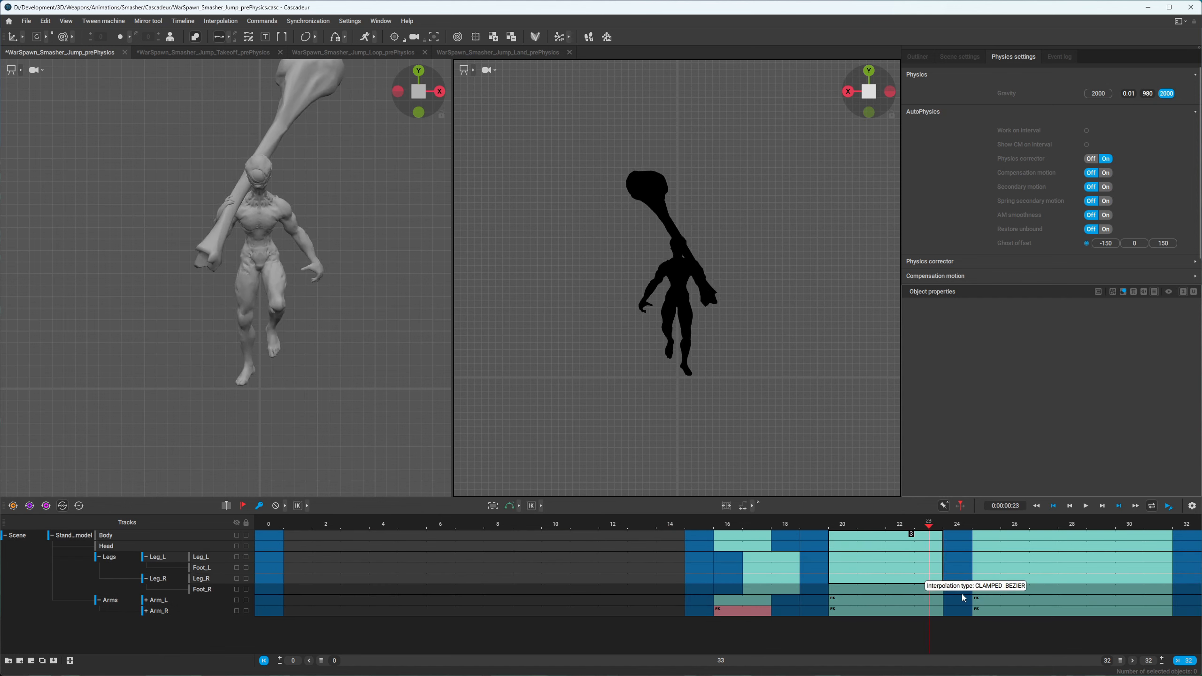
pyautogui.click(1181, 632)
pyautogui.click(1041, 594)
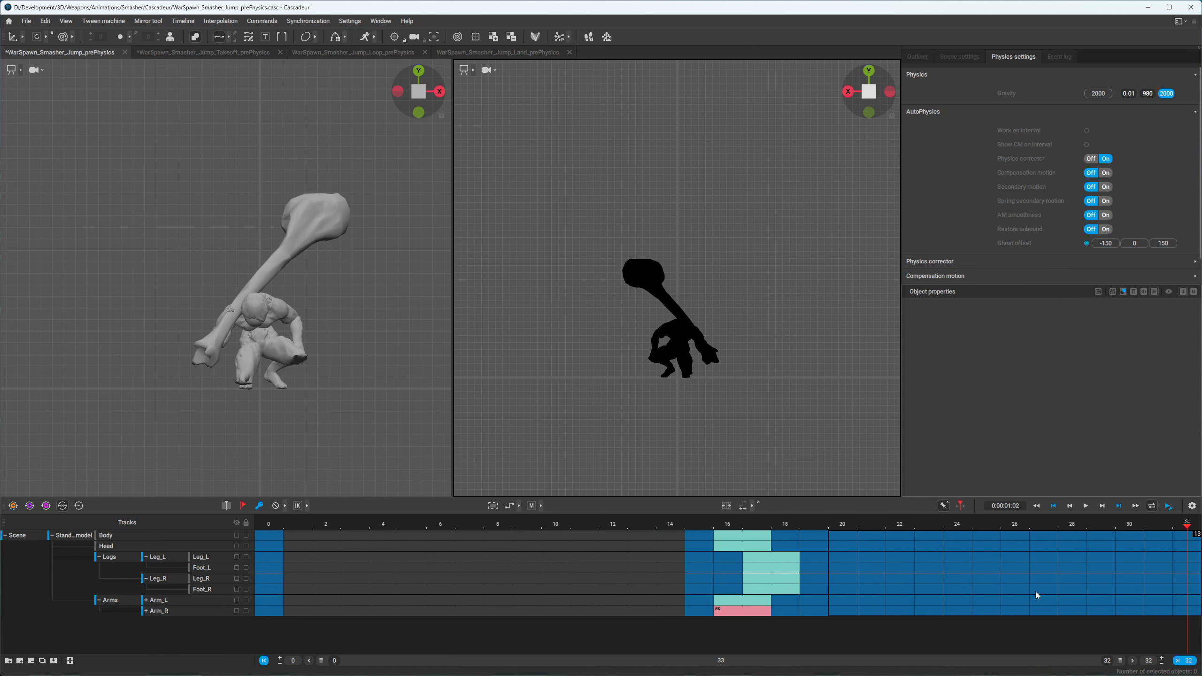
pyautogui.press('Delete')
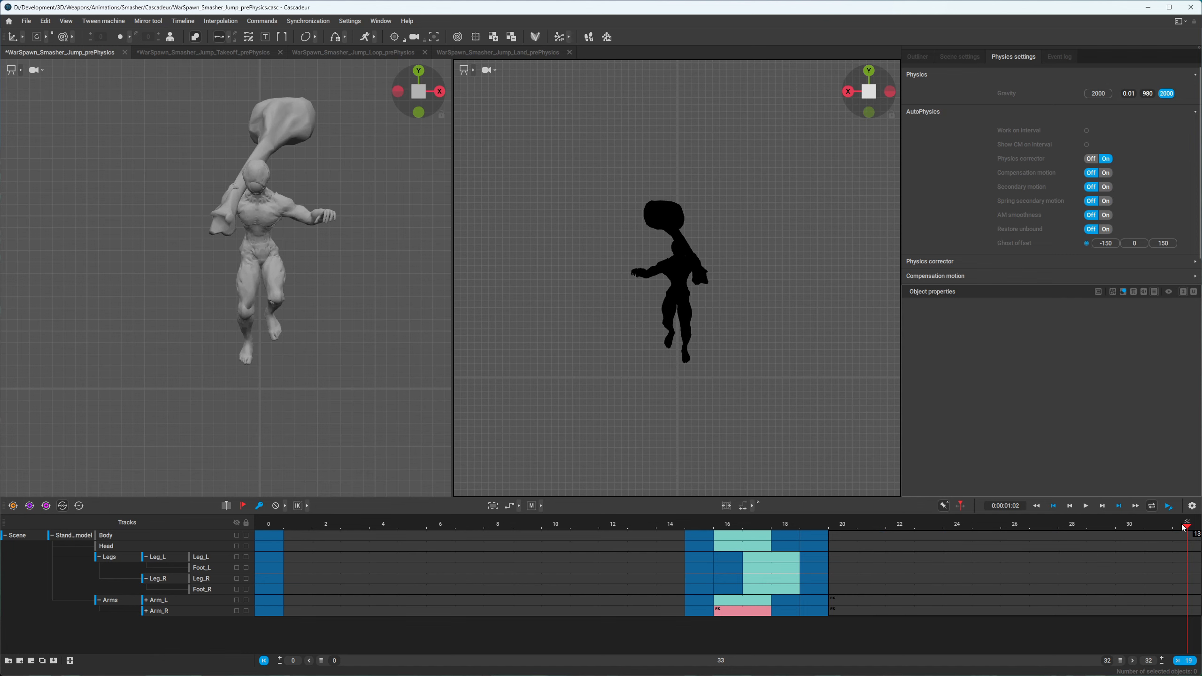
pyautogui.moveTo(913, 541); pyautogui.dragTo(469, 523)
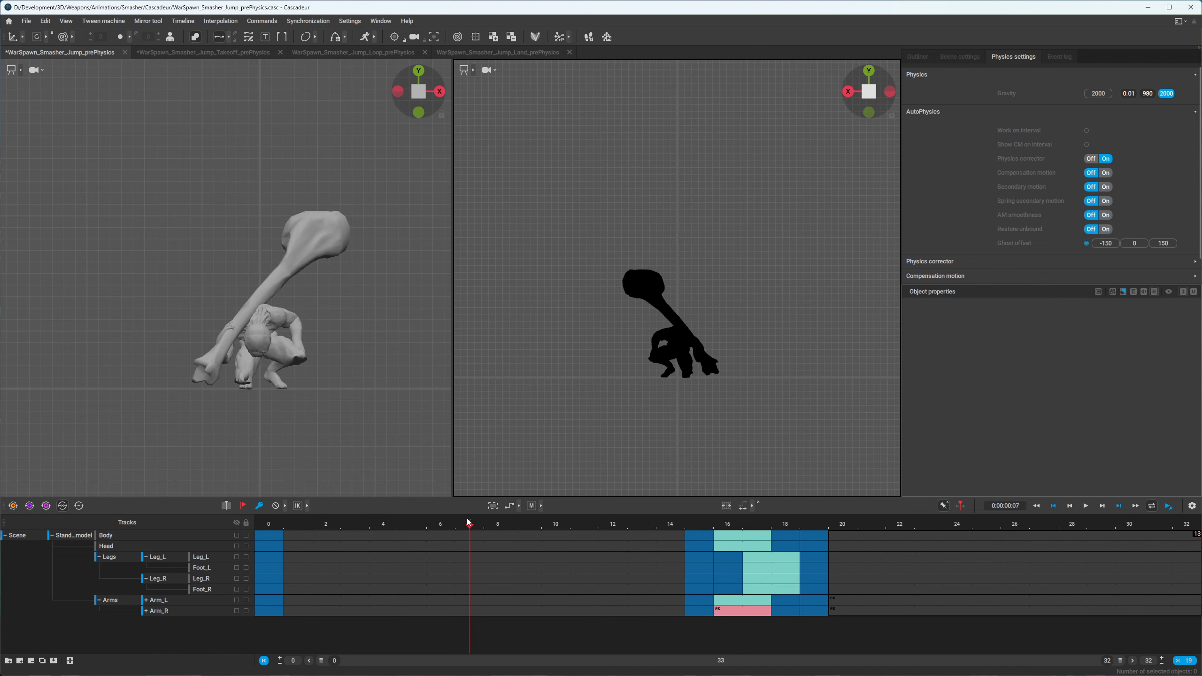
# - Move the frame 15 to 19 section to start at frame 0 and shorten the timeline to frames 0 to 4
pyautogui.click(810, 601)
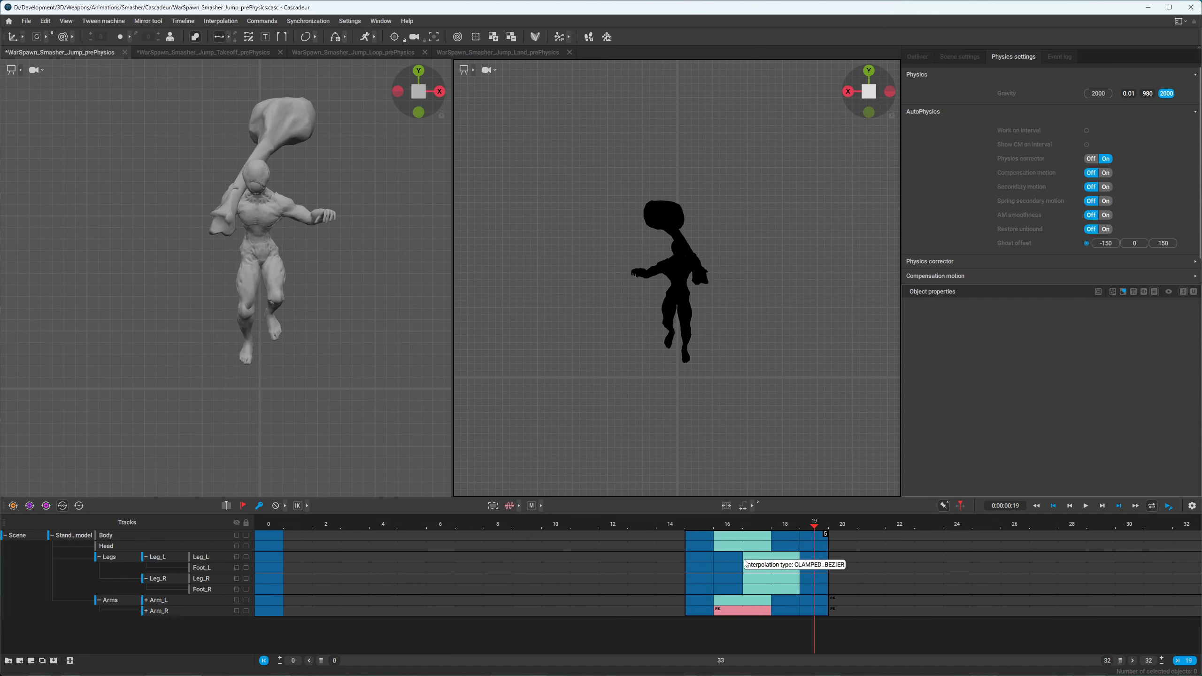
pyautogui.moveTo(709, 536); pyautogui.dragTo(280, 536)
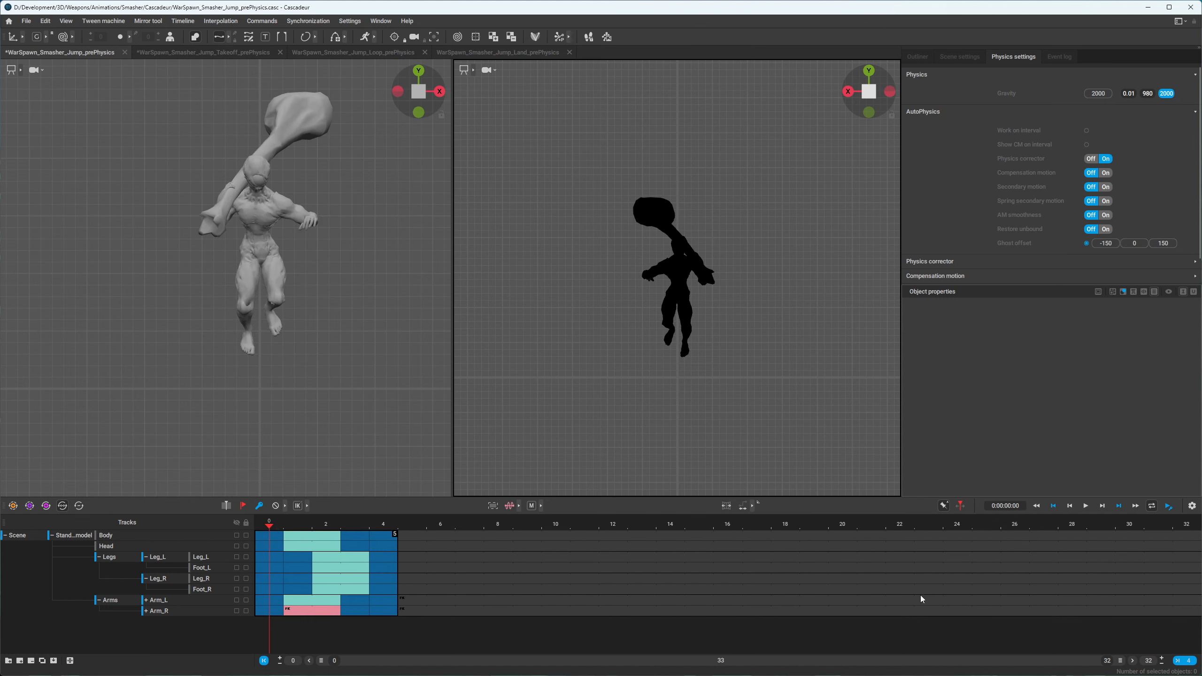
pyautogui.click(1176, 661)
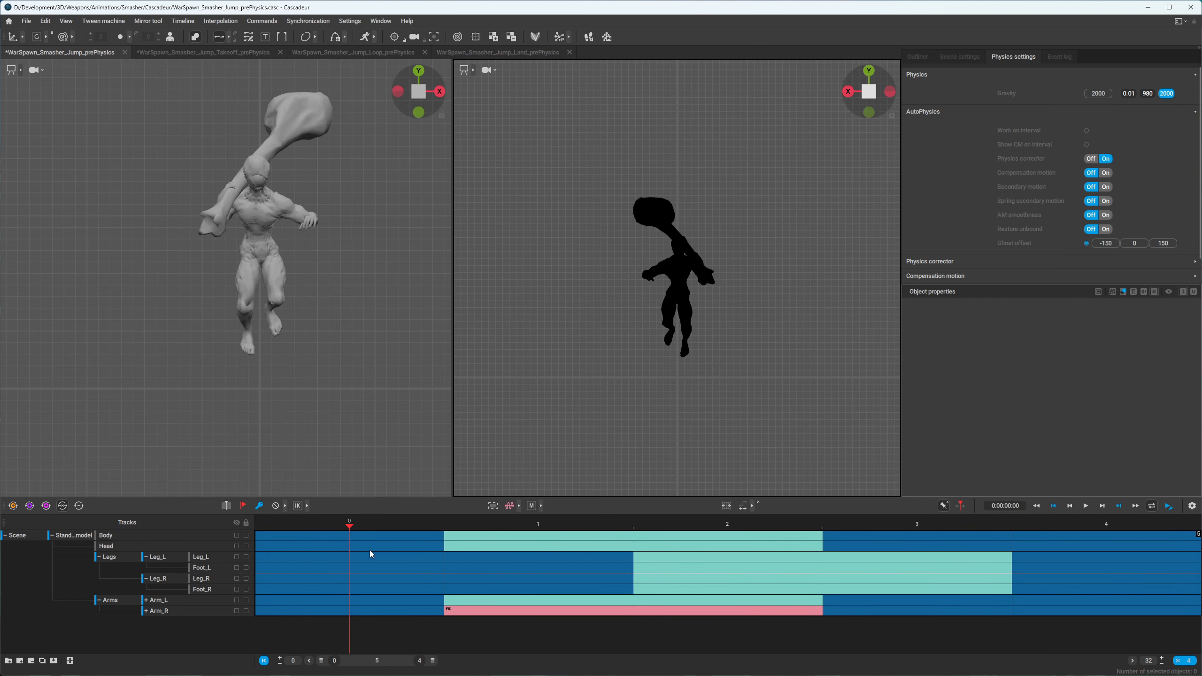
# - Check the short mid-air section and save it as a separate scene named Smasher_Example_JumpLoop
pyautogui.moveTo(354, 527); pyautogui.dragTo(545, 551)
pyautogui.moveTo(680, 551); pyautogui.dragTo(393, 540)
pyautogui.click(11, 22)
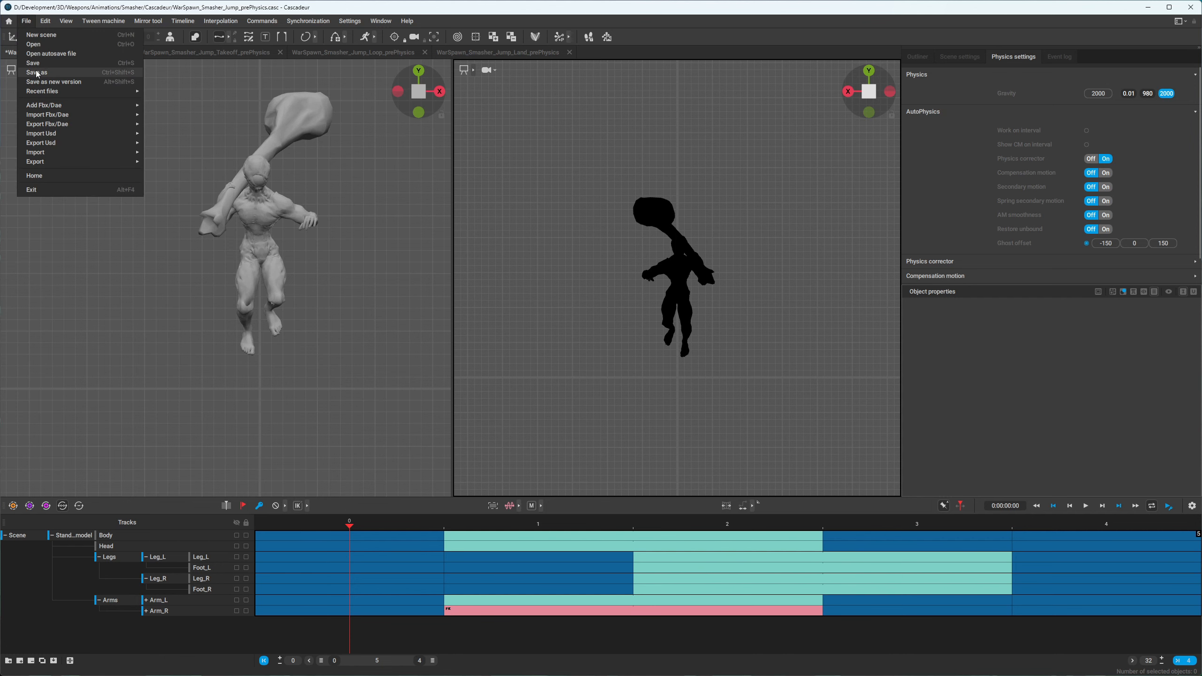
pyautogui.click(86, 103)
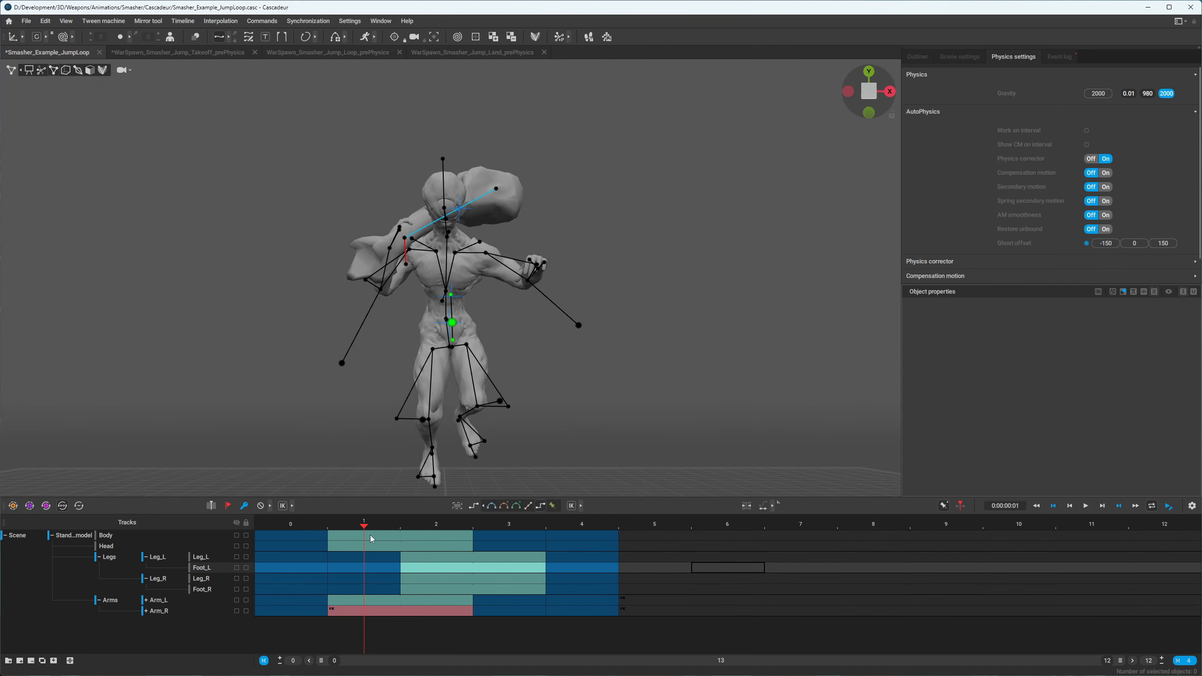
# - Copy the complete frame 0 to 4 interval on all tracks and place the duplicate at frames 5 to 9
pyautogui.moveTo(370, 536); pyautogui.dragTo(567, 539)
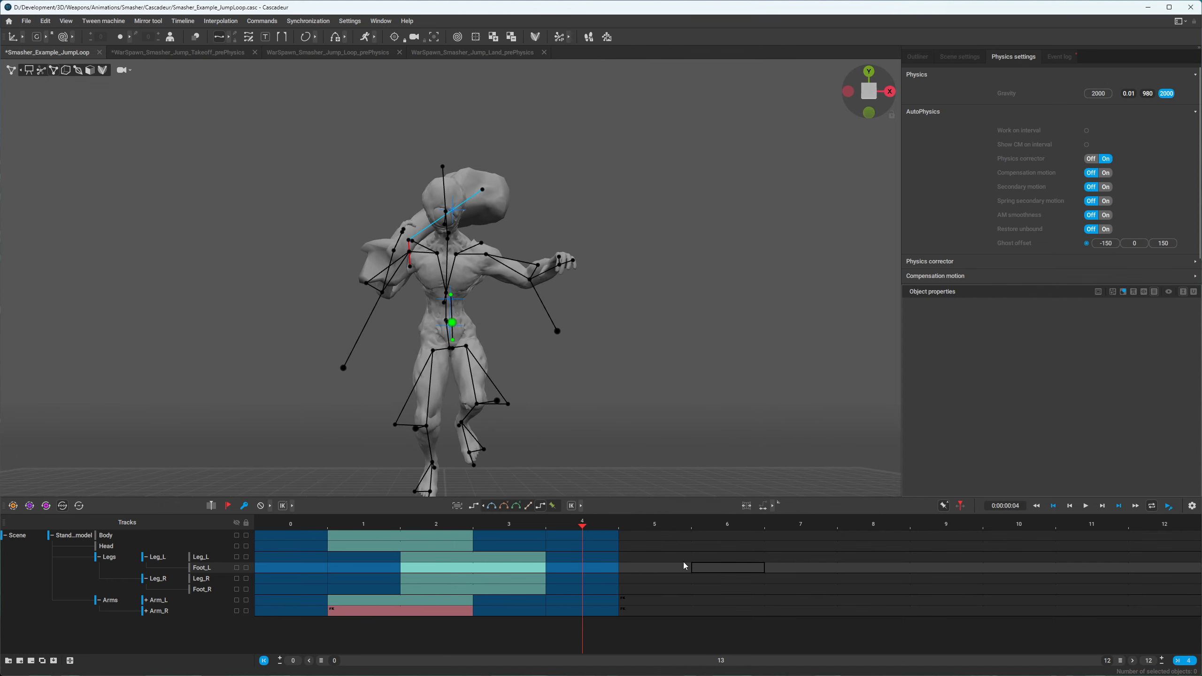
pyautogui.moveTo(664, 531); pyautogui.dragTo(592, 624)
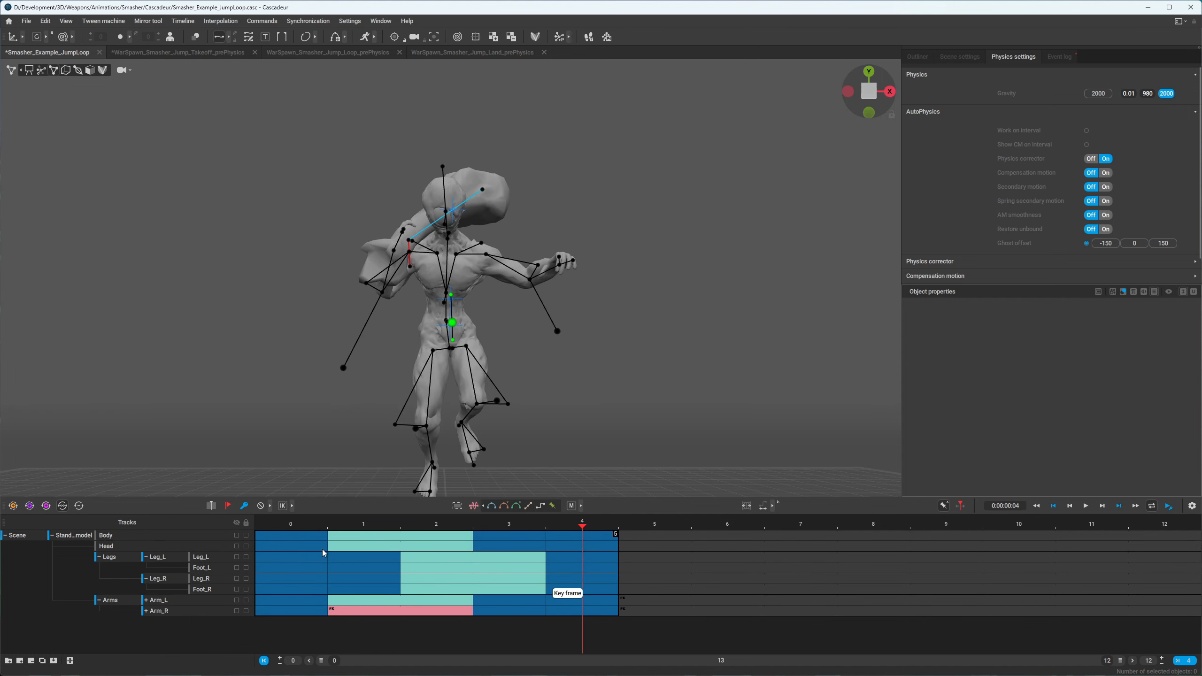
pyautogui.moveTo(323, 553); pyautogui.dragTo(558, 618)
pyautogui.keyDown('ctrl'); pyautogui.moveTo(299, 537); pyautogui.dragTo(677, 561, button='middle'); pyautogui.keyUp('ctrl')
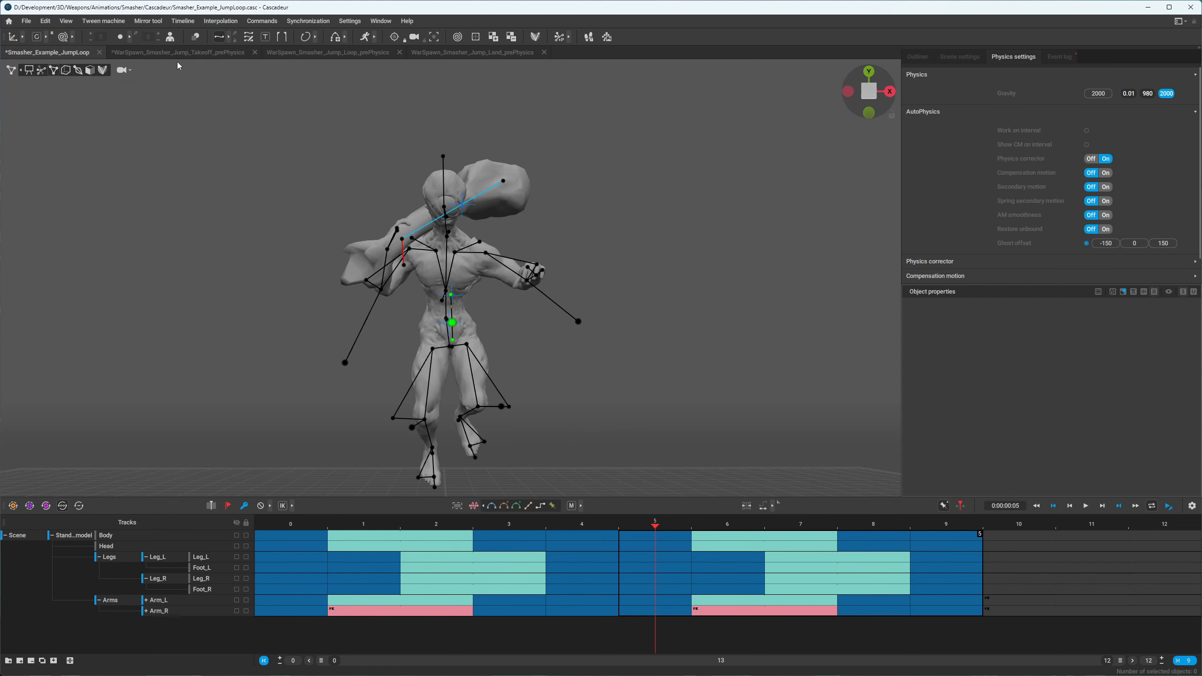
# - Reverse the animation of the duplicated interval and shift it one frame earlier to start at frame 4
pyautogui.click(262, 21)
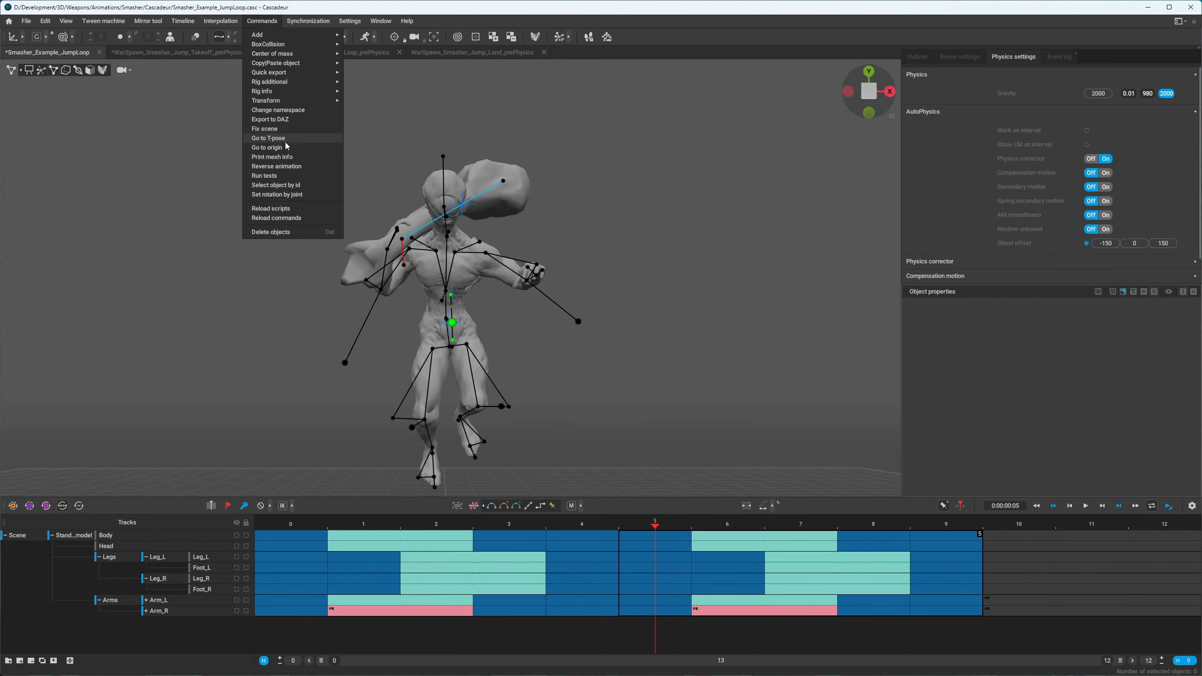
pyautogui.click(280, 169)
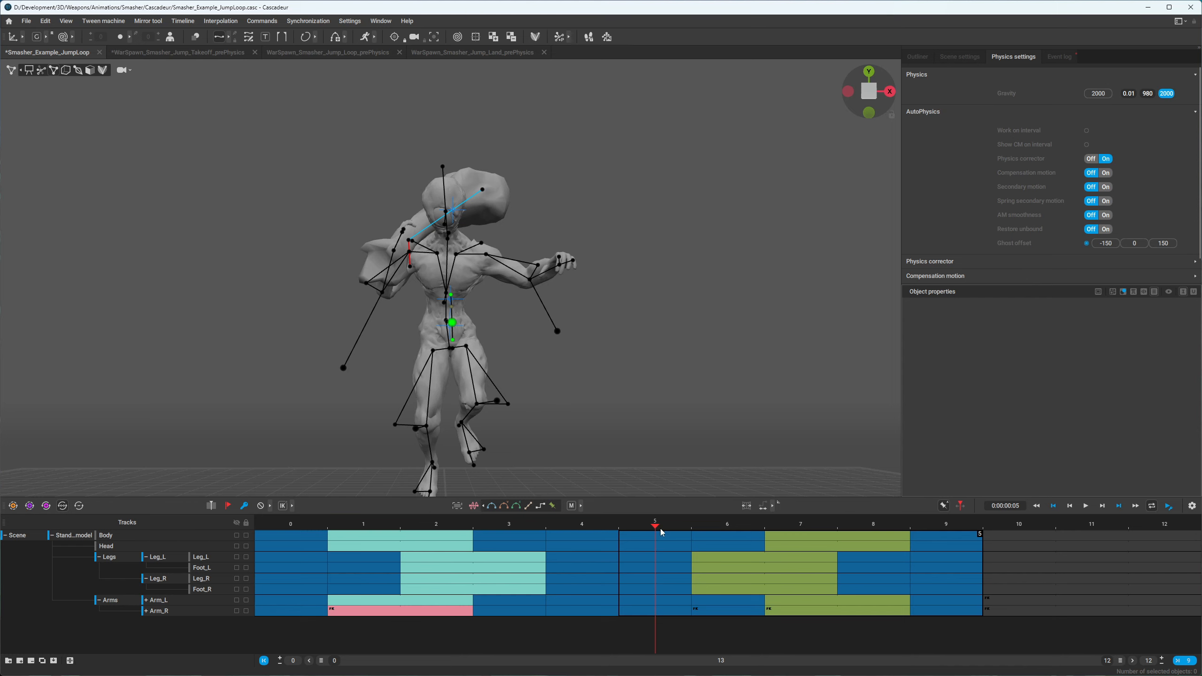
pyautogui.moveTo(662, 532); pyautogui.dragTo(948, 614)
pyautogui.click(671, 540)
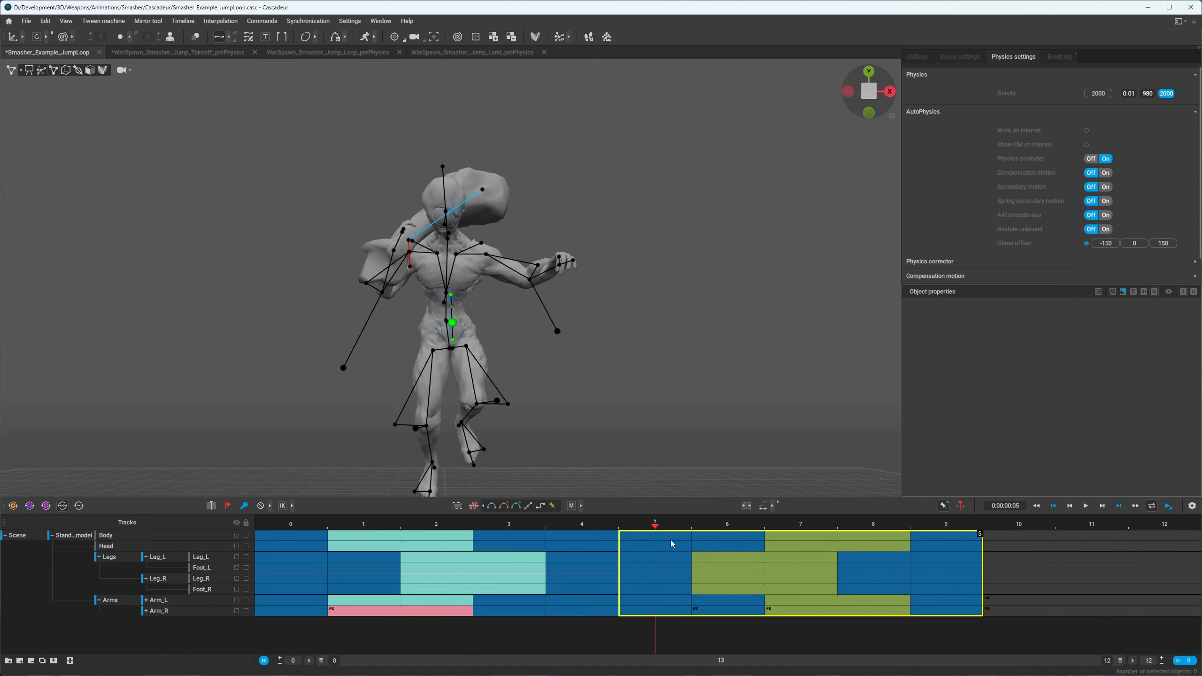
pyautogui.moveTo(636, 541); pyautogui.dragTo(582, 561)
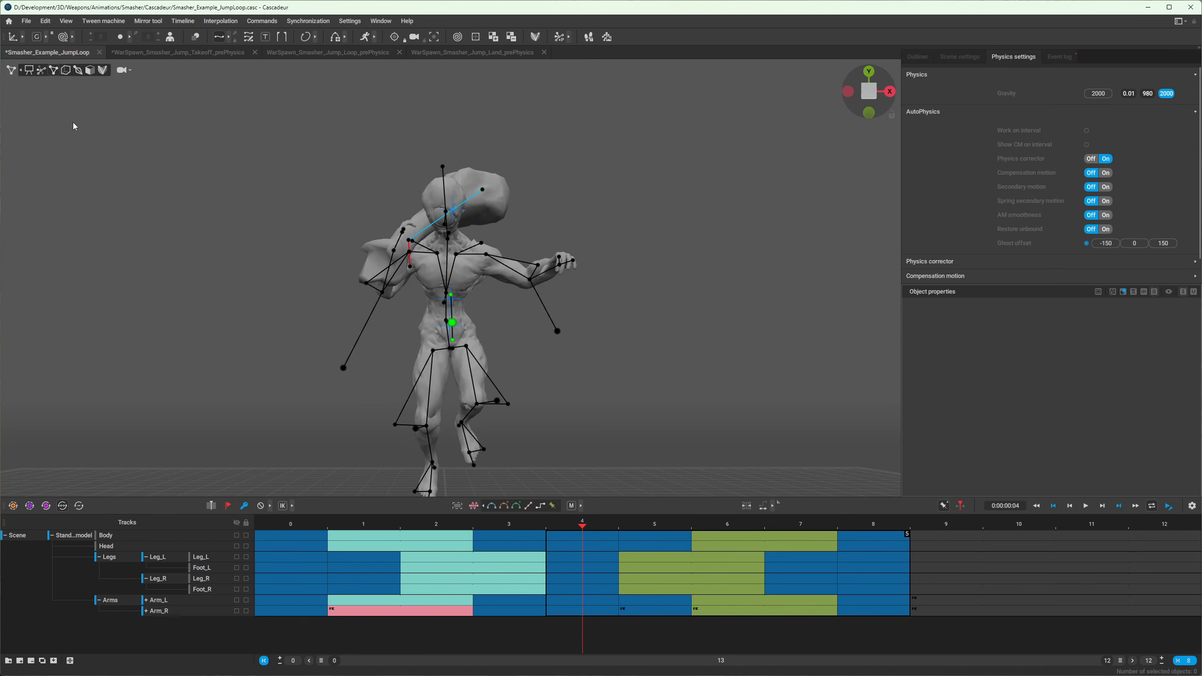
# - Switch to the point controllers and lower the left hand at frame 5
pyautogui.click(42, 70)
pyautogui.press('.')
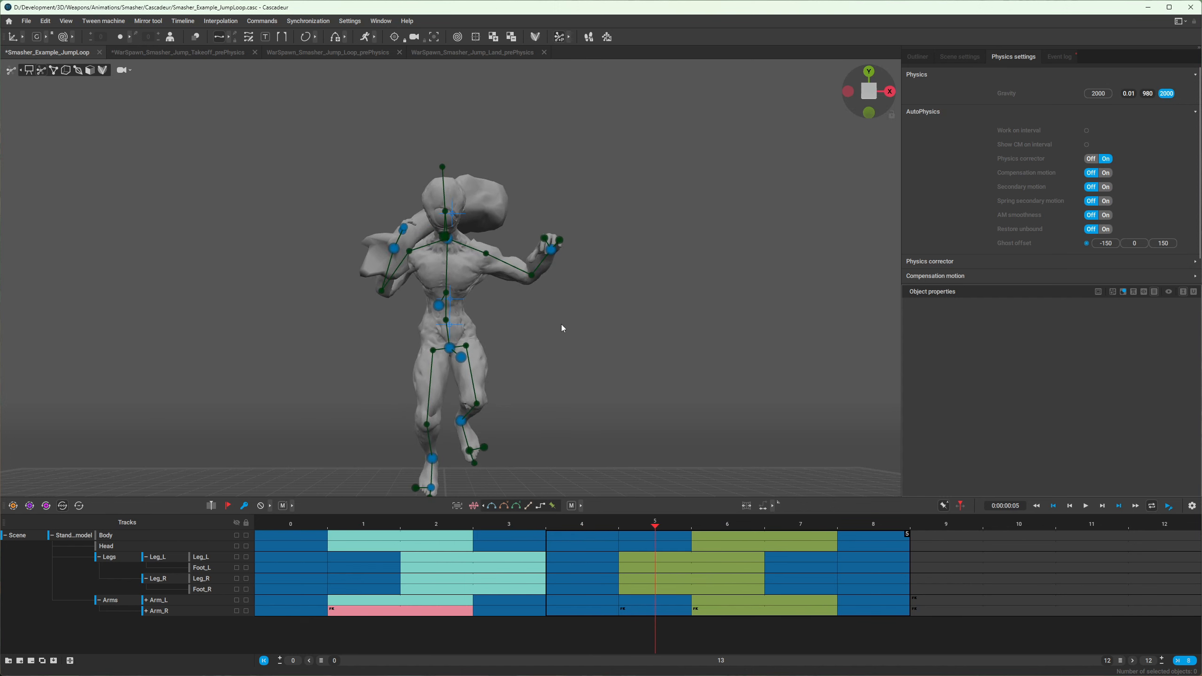
pyautogui.click(554, 249)
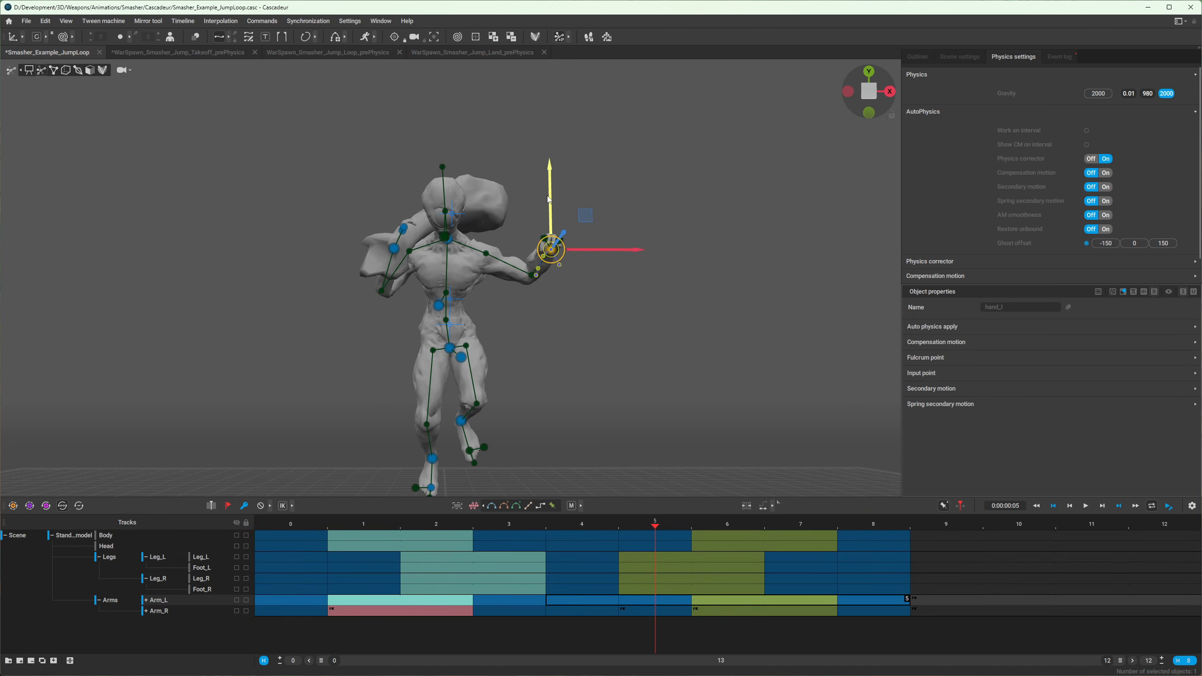
pyautogui.moveTo(550, 218); pyautogui.dragTo(552, 262)
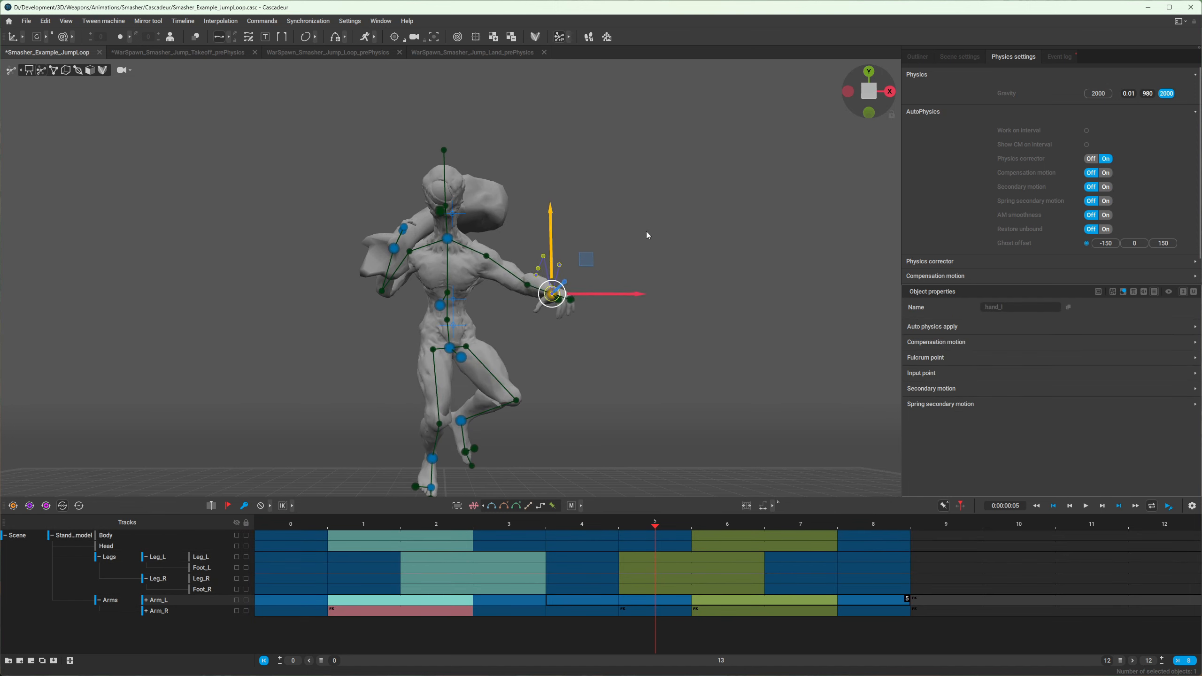
# - Compare the hand pose across the neighbouring frames and add a keyframe on both arm tracks at frame 6
pyautogui.press('Left')
pyautogui.press('Right')
pyautogui.press('Right')
pyautogui.press('Left')
pyautogui.press('Right')
pyautogui.moveTo(724, 600); pyautogui.dragTo(743, 613)
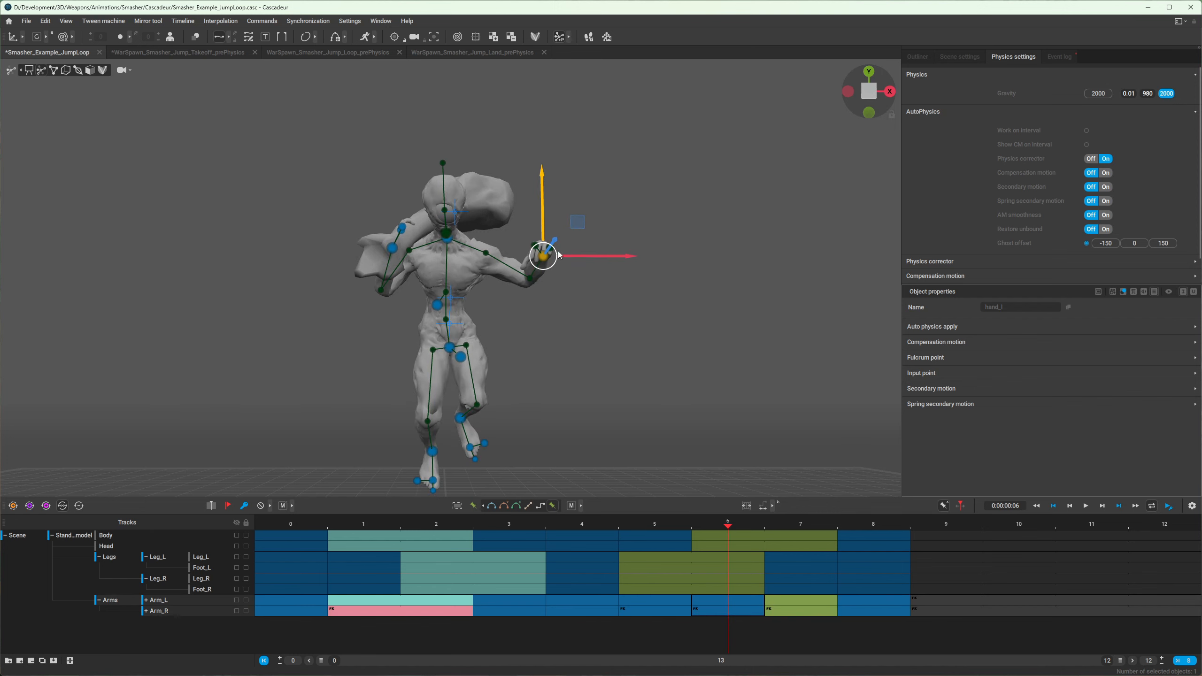
# - Lower the left hand at frame 6 and check the arm motion against the neighbouring frames
pyautogui.moveTo(541, 201); pyautogui.dragTo(546, 238)
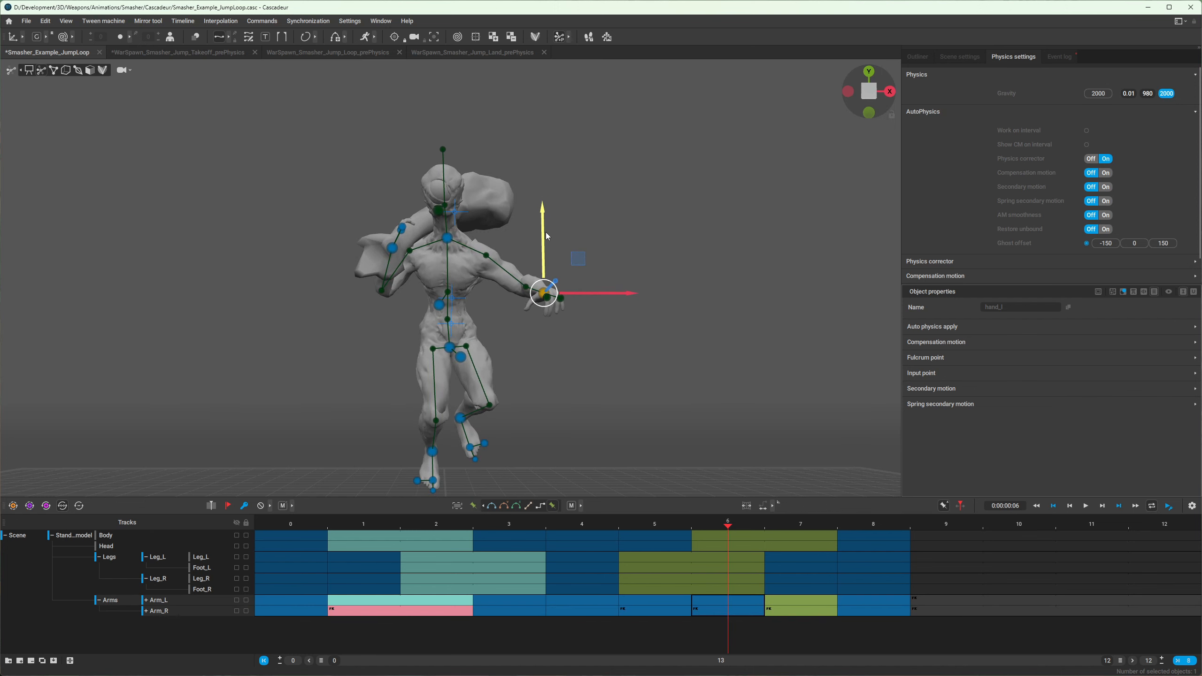
pyautogui.click(867, 529)
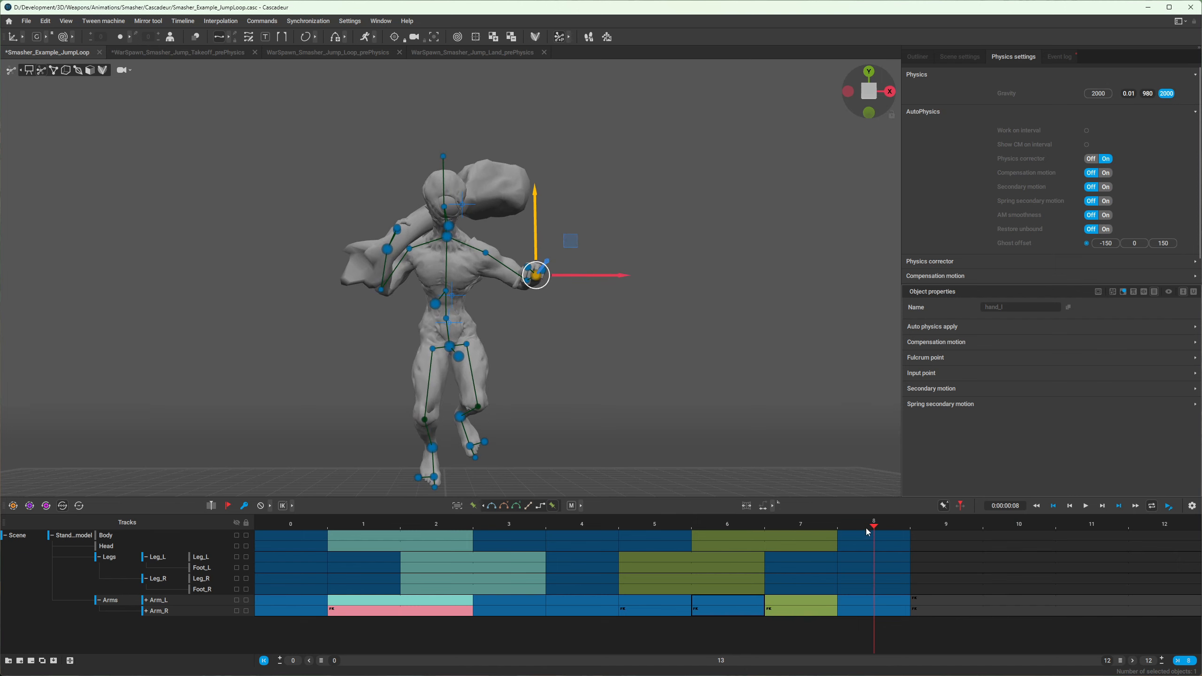
pyautogui.moveTo(850, 532); pyautogui.dragTo(516, 570)
pyautogui.press('space')
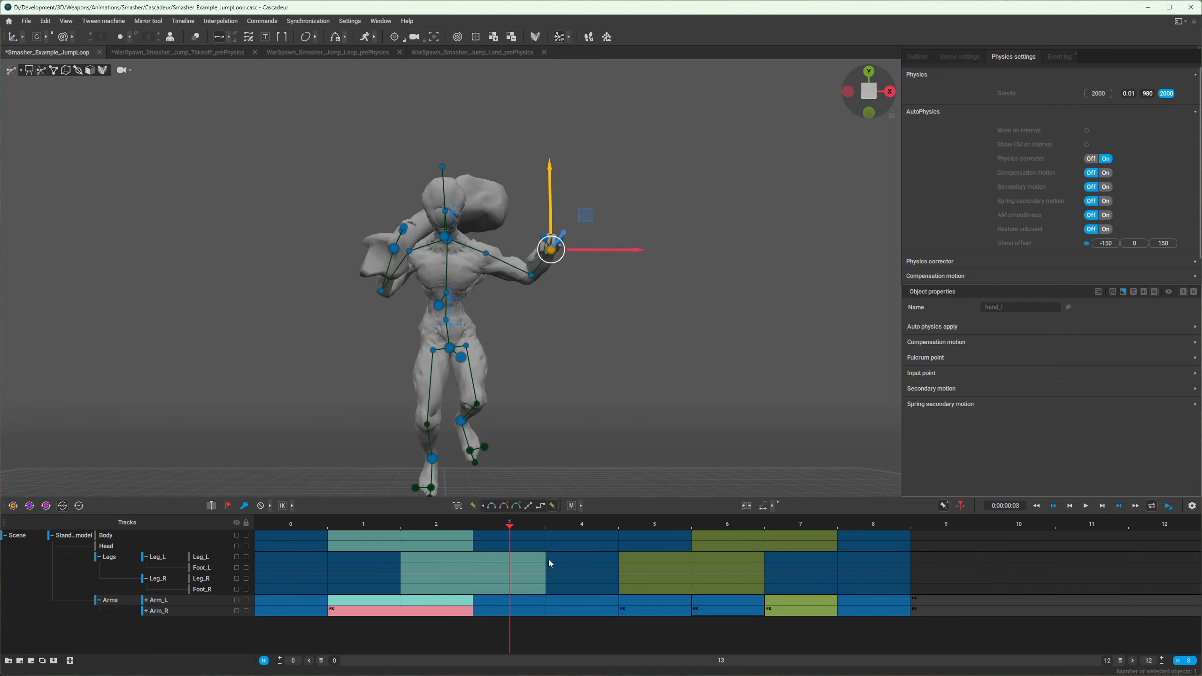
pyautogui.moveTo(550, 246); pyautogui.dragTo(546, 230)
pyautogui.press('Right')
pyautogui.scroll(3, 590, 301)
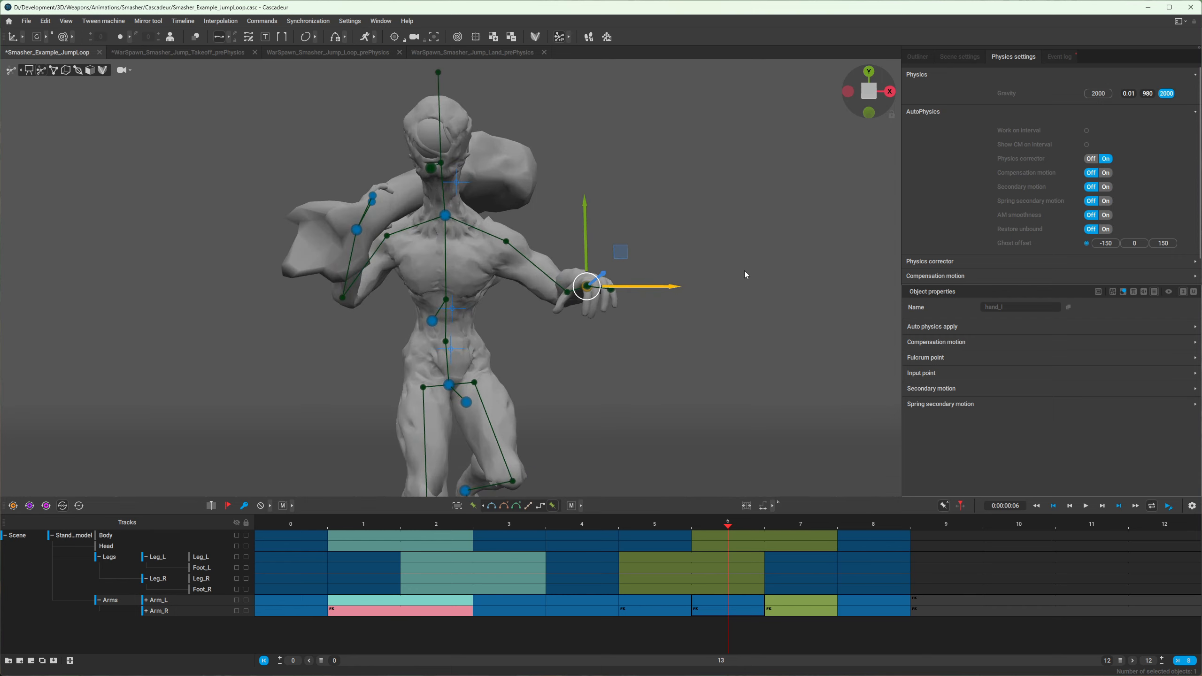
# - Turn the frame 0 to 8 interval on all tracks into a cycle
pyautogui.moveTo(310, 540); pyautogui.dragTo(872, 610)
pyautogui.scroll(2, 710, 370)
pyautogui.keyDown('alt'); pyautogui.moveTo(693, 347); pyautogui.dragTo(615, 365); pyautogui.keyUp('alt')
pyautogui.scroll(2, 672, 347)
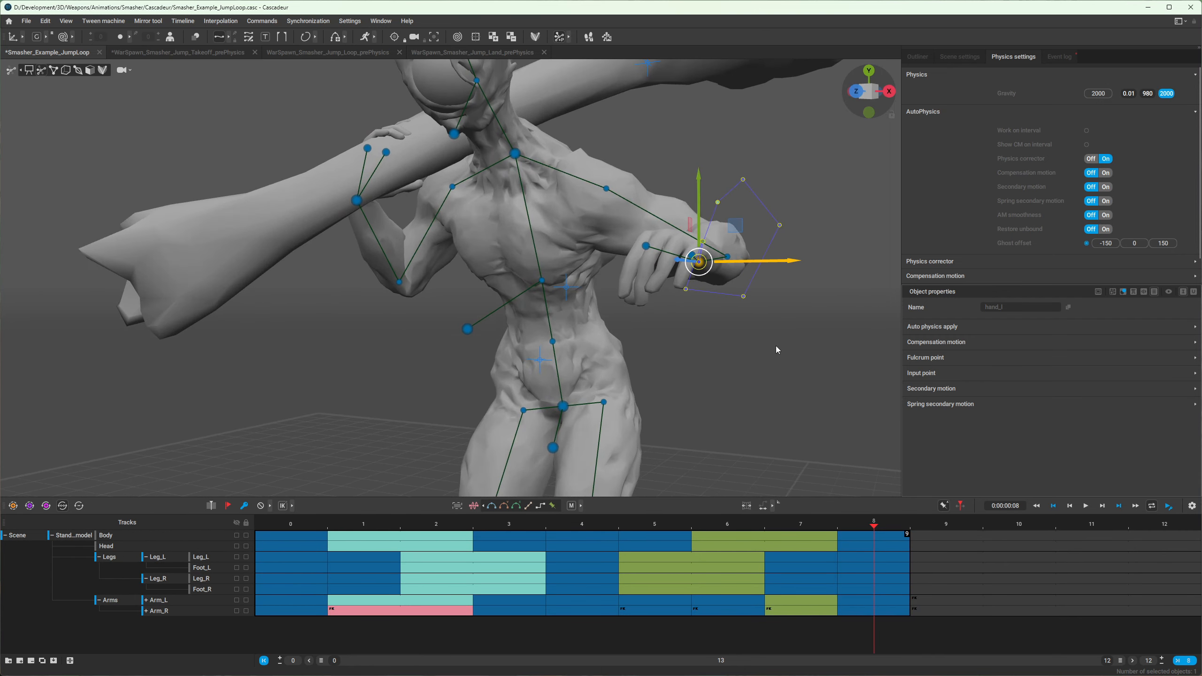
pyautogui.click(743, 366)
pyautogui.scroll(-2, 727, 347)
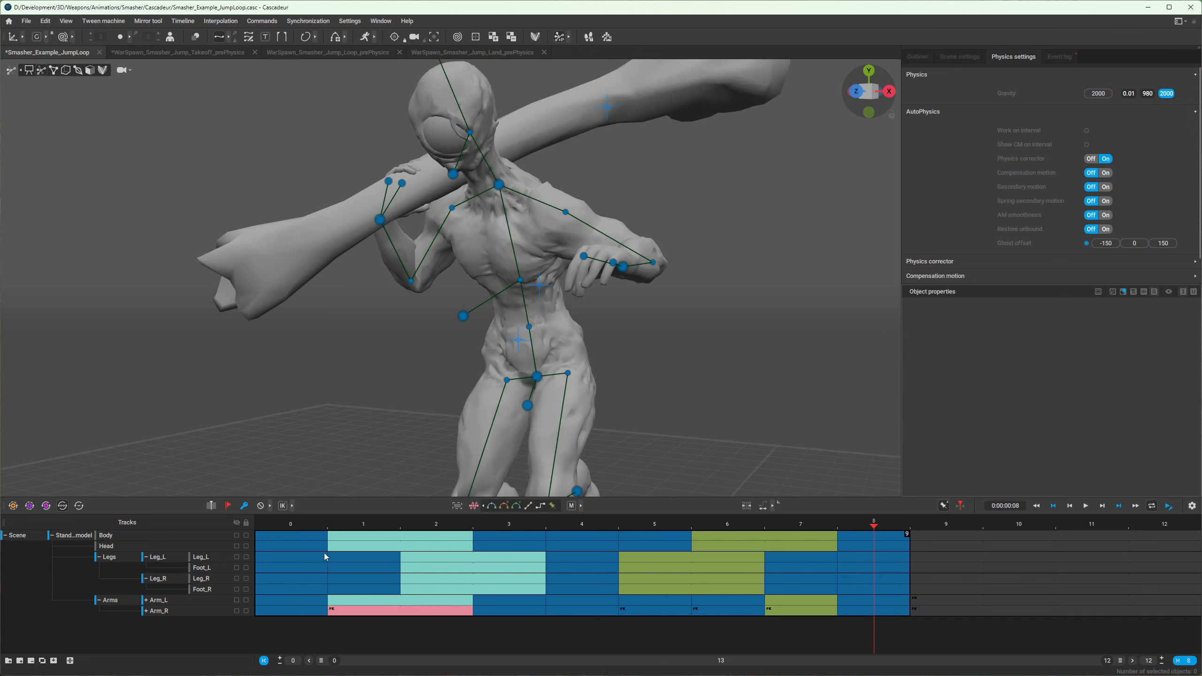
pyautogui.click(49, 508)
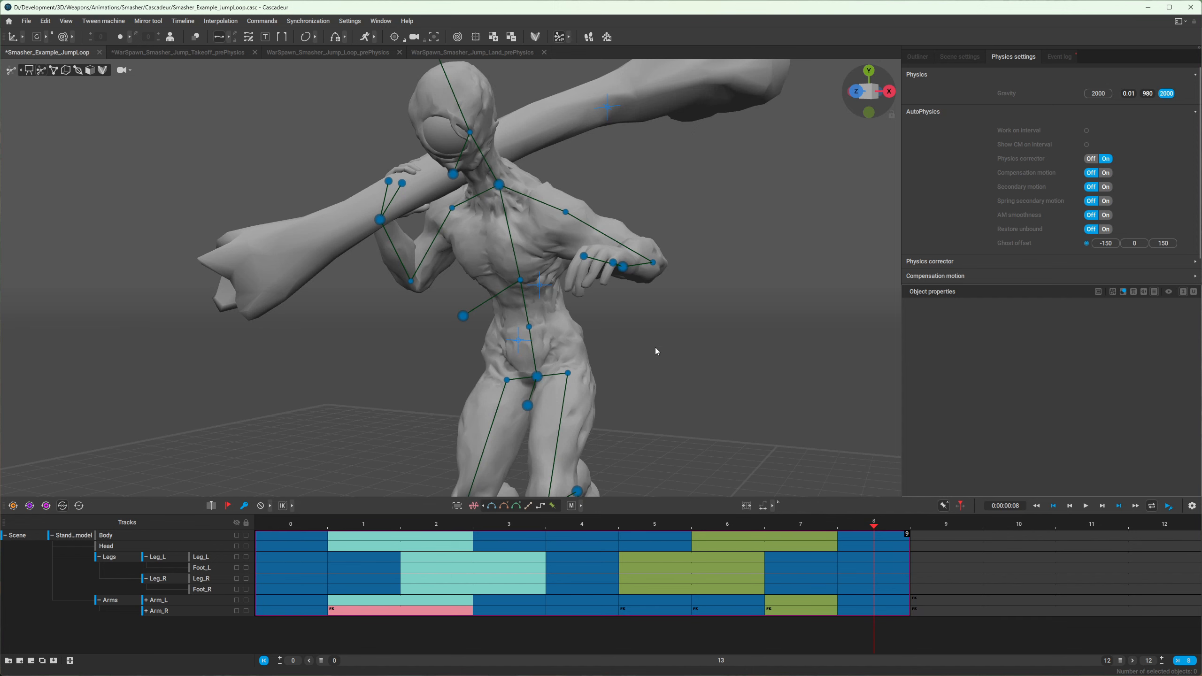
# - Examine the left hand's motion from the side and front while scrubbing and playing the cycle from frame 0
pyautogui.click(620, 267)
pyautogui.scroll(3, 656, 300)
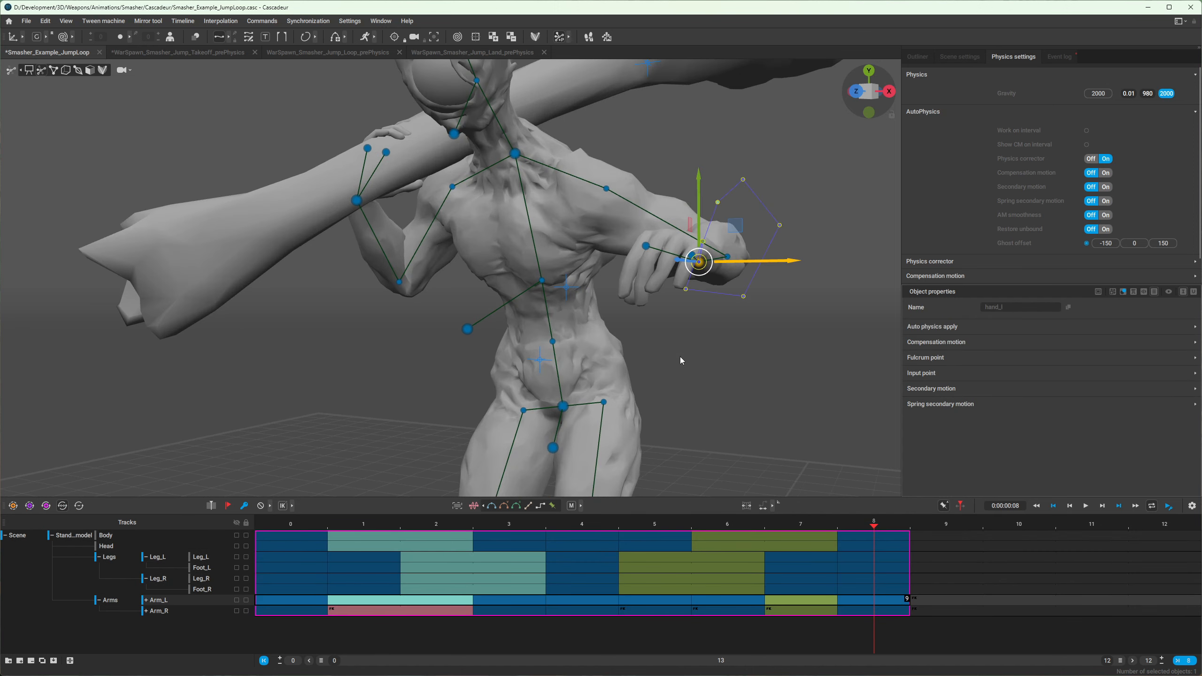
pyautogui.keyDown('alt'); pyautogui.moveTo(637, 360); pyautogui.dragTo(584, 372); pyautogui.keyUp('alt')
pyautogui.scroll(-3, 505, 368)
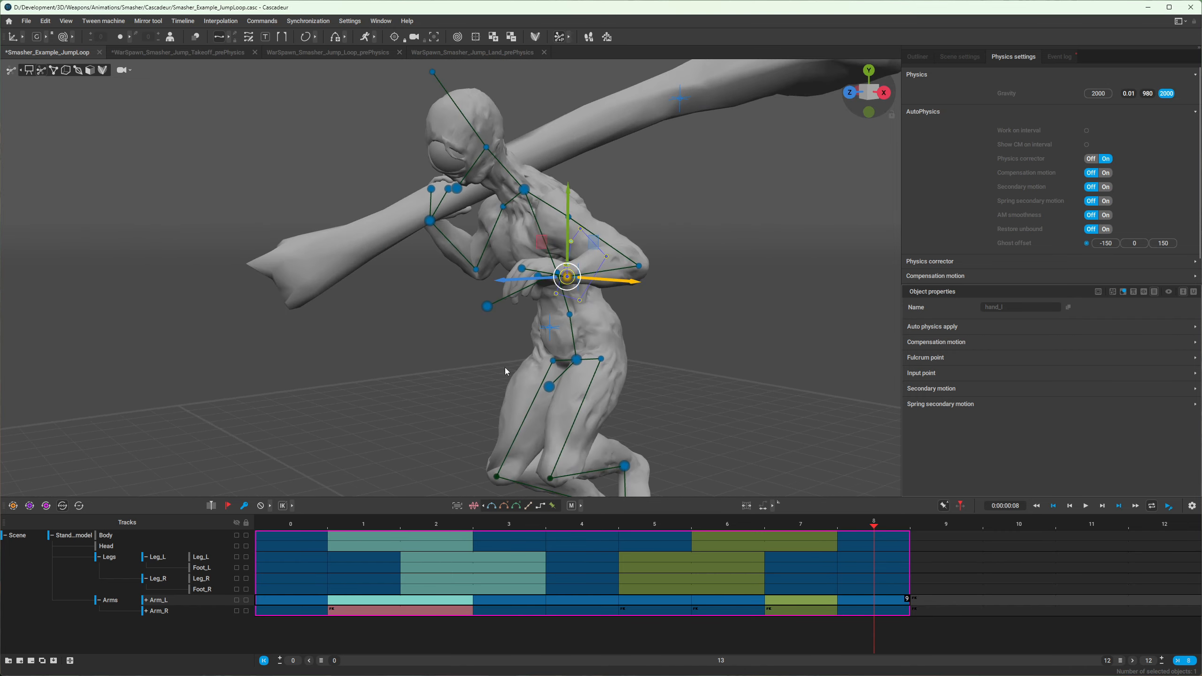
pyautogui.keyDown('alt'); pyautogui.moveTo(505, 368); pyautogui.dragTo(657, 429); pyautogui.keyUp('alt')
pyautogui.moveTo(879, 536); pyautogui.dragTo(315, 521)
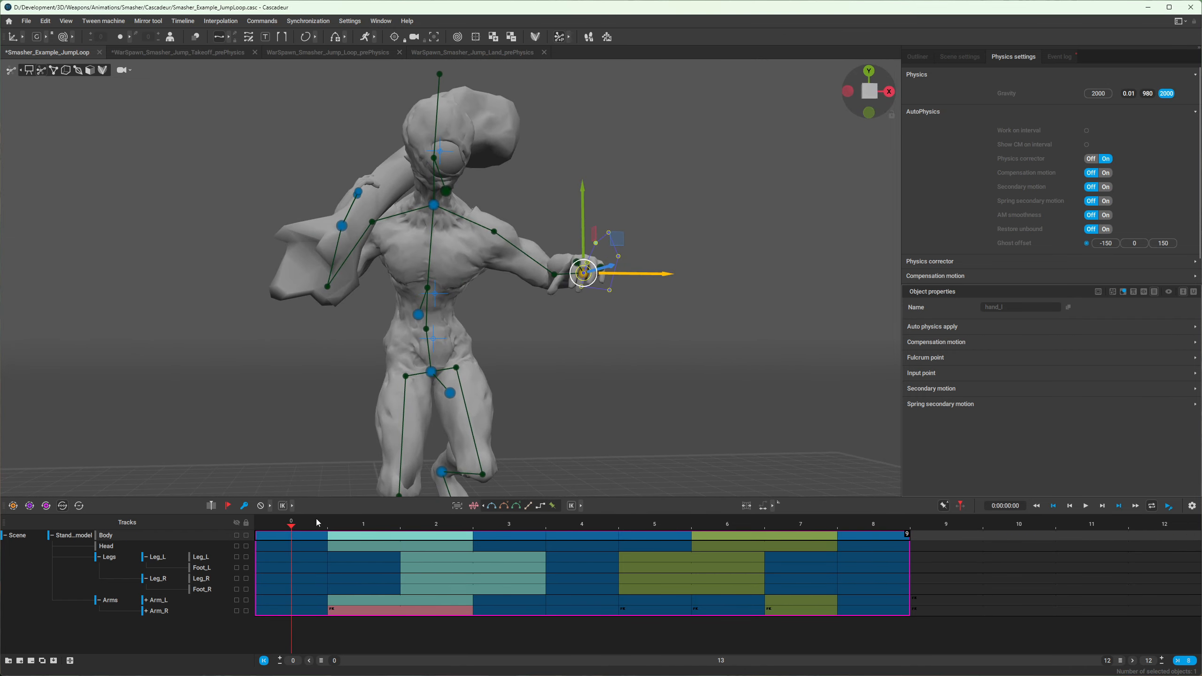
pyautogui.press('space')
pyautogui.press('space')
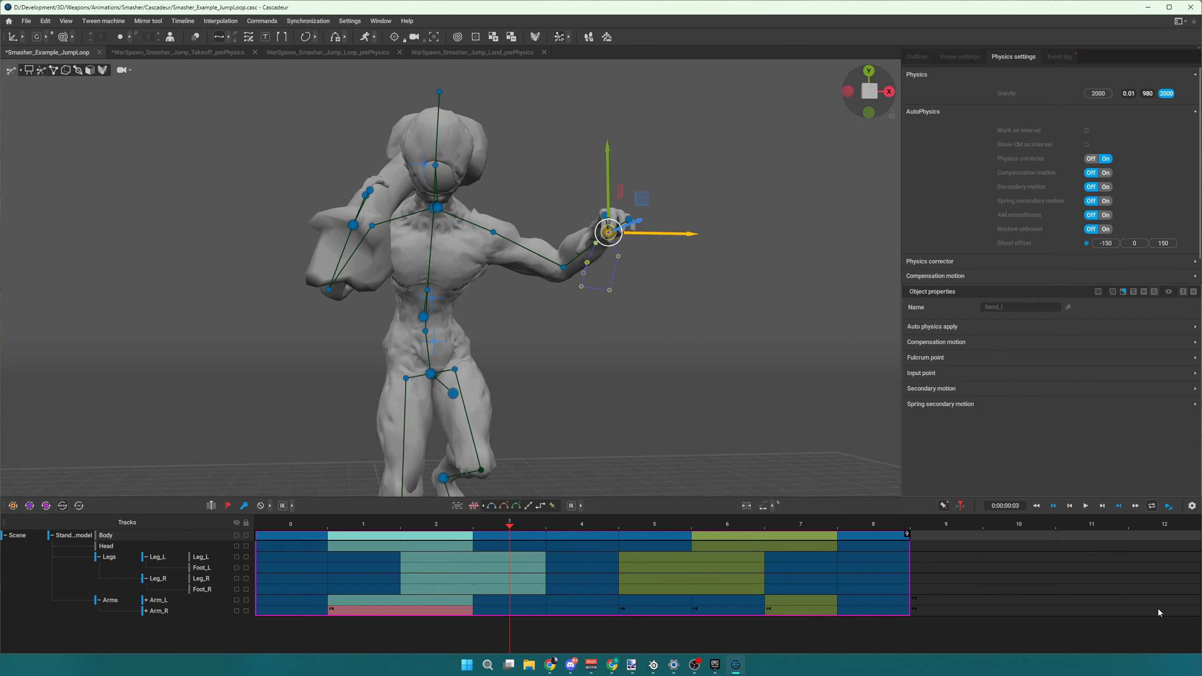
# - Limit the timeline range to frames 0 to 8, clear the hand selection and play the loop
pyautogui.click(1182, 661)
pyautogui.click(695, 351)
pyautogui.press('space')
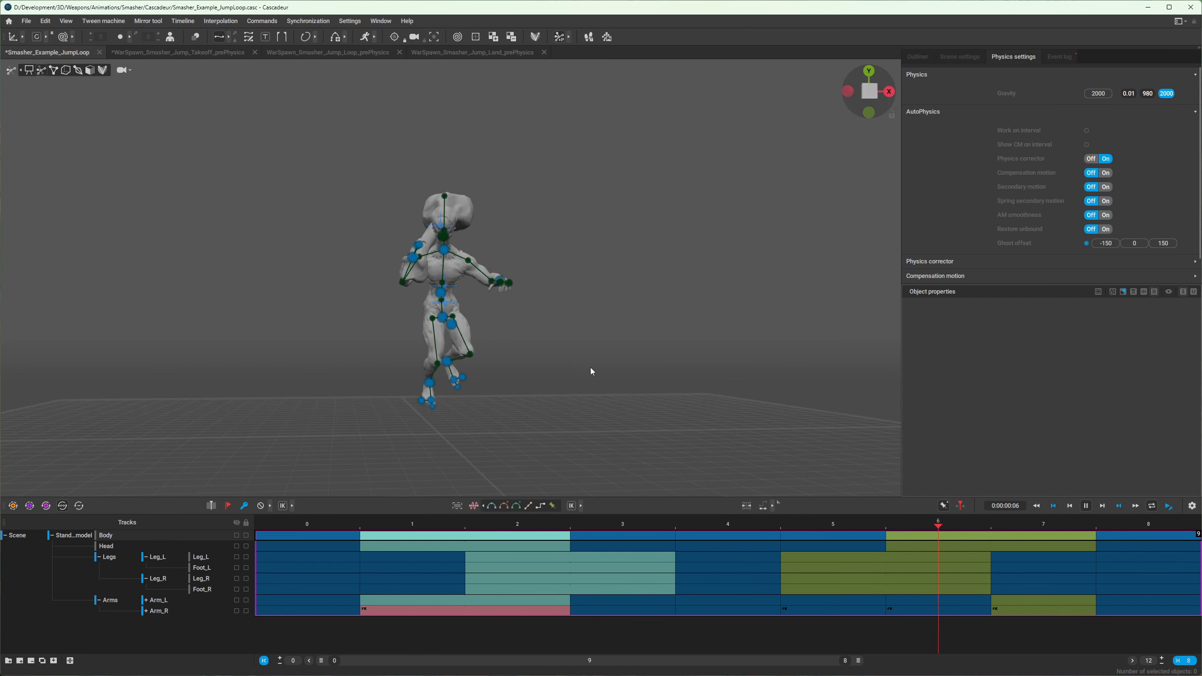
pyautogui.press('space')
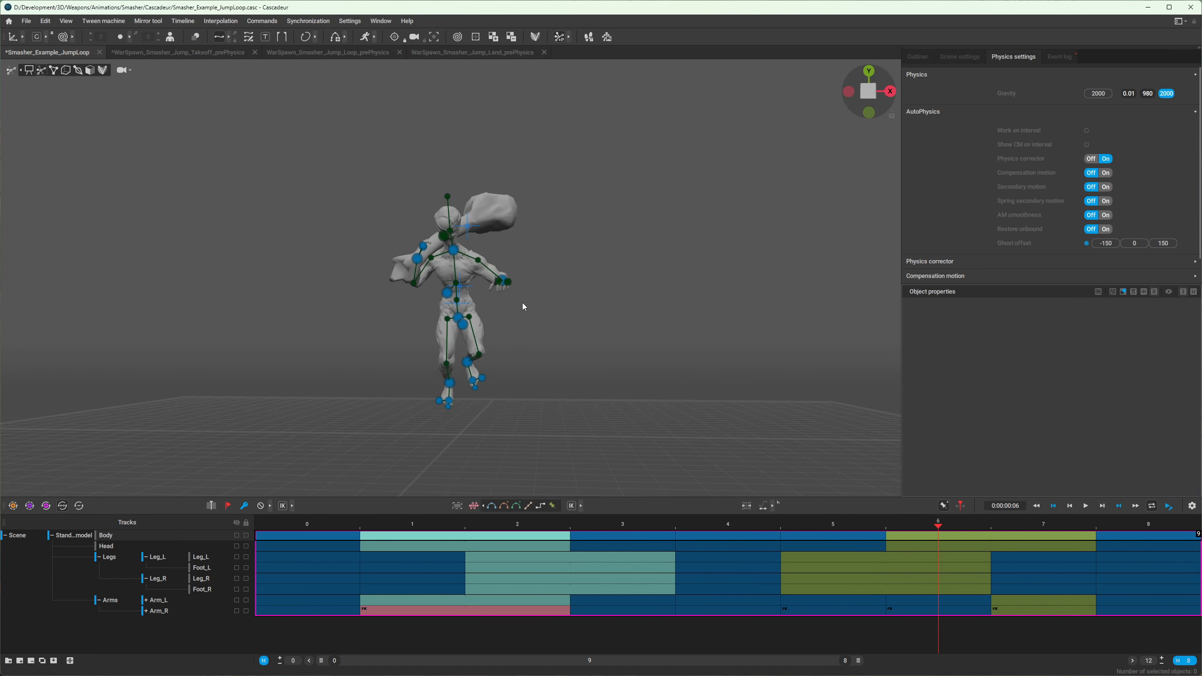
# - Remove the Body track keyframes at frames 3 and 5
pyautogui.press('Right')
pyautogui.press('Right')
pyautogui.press('Right')
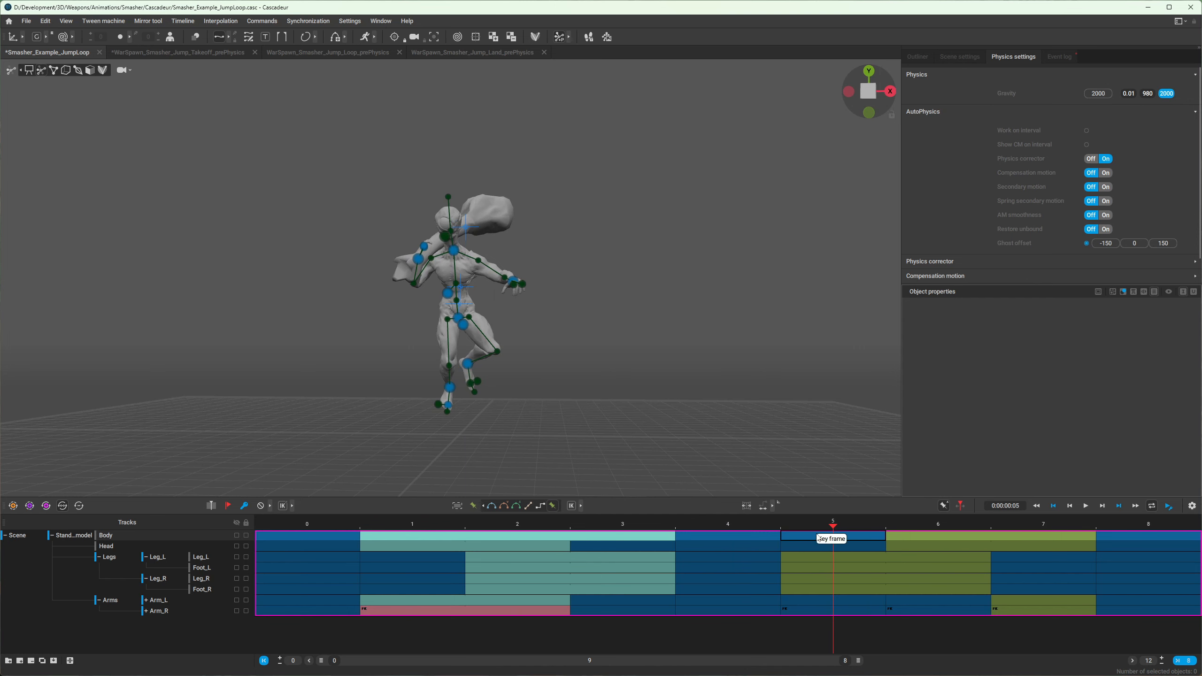
pyautogui.click(770, 537)
# - Give the frame 5 to 7 intervals the same interpolation type as the first half and play the loop
pyautogui.moveTo(738, 527); pyautogui.dragTo(1039, 623)
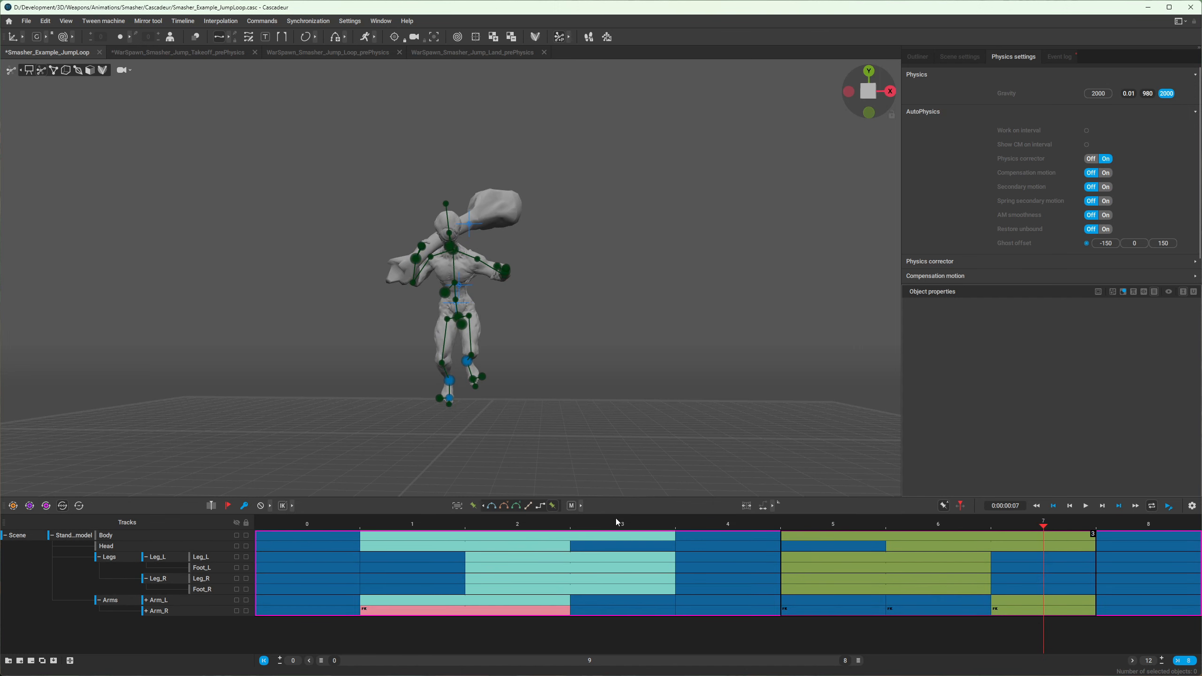
pyautogui.click(517, 506)
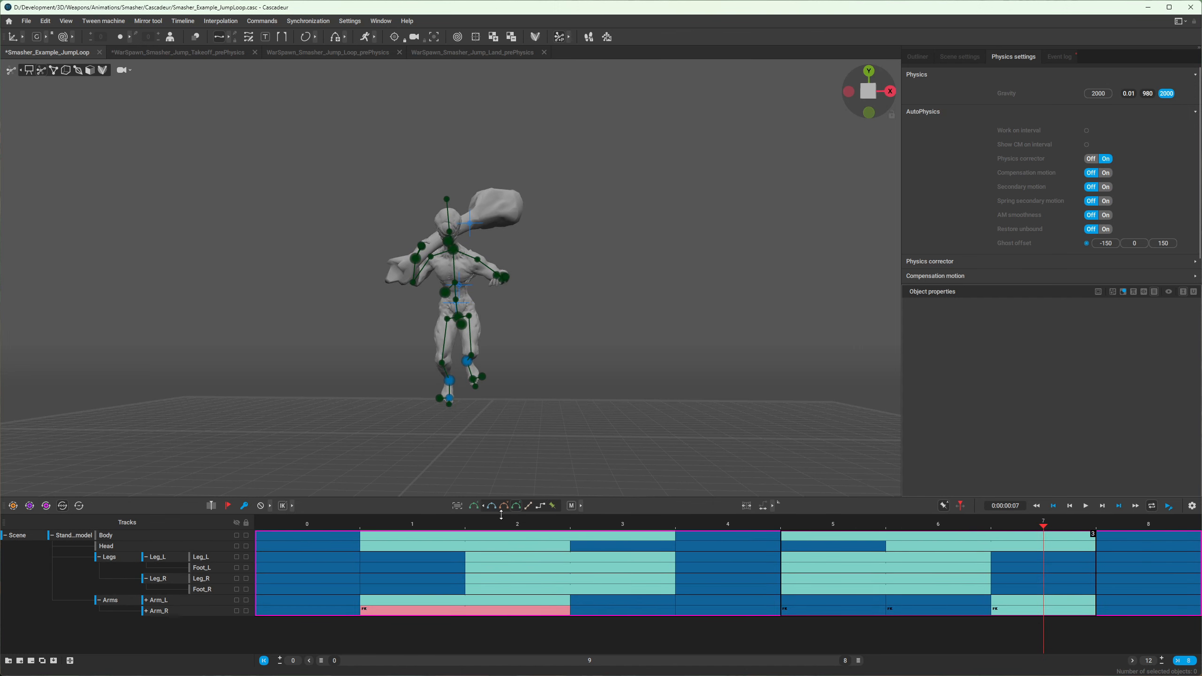
pyautogui.scroll(2, 453, 315)
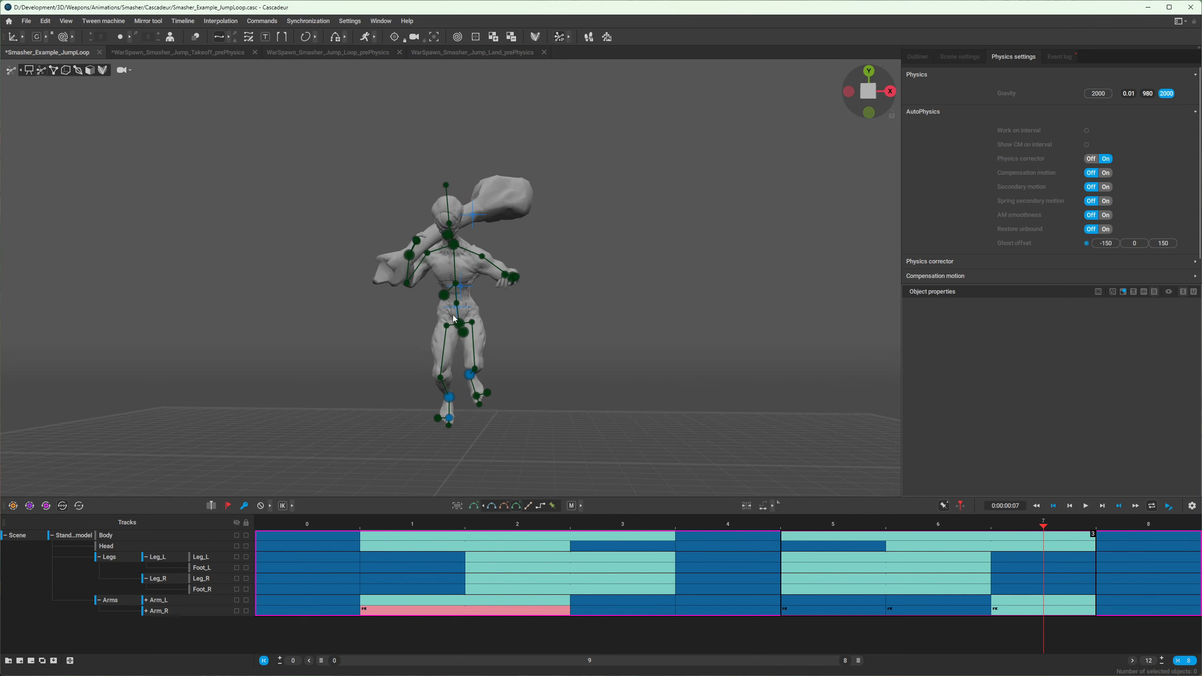
pyautogui.press('space')
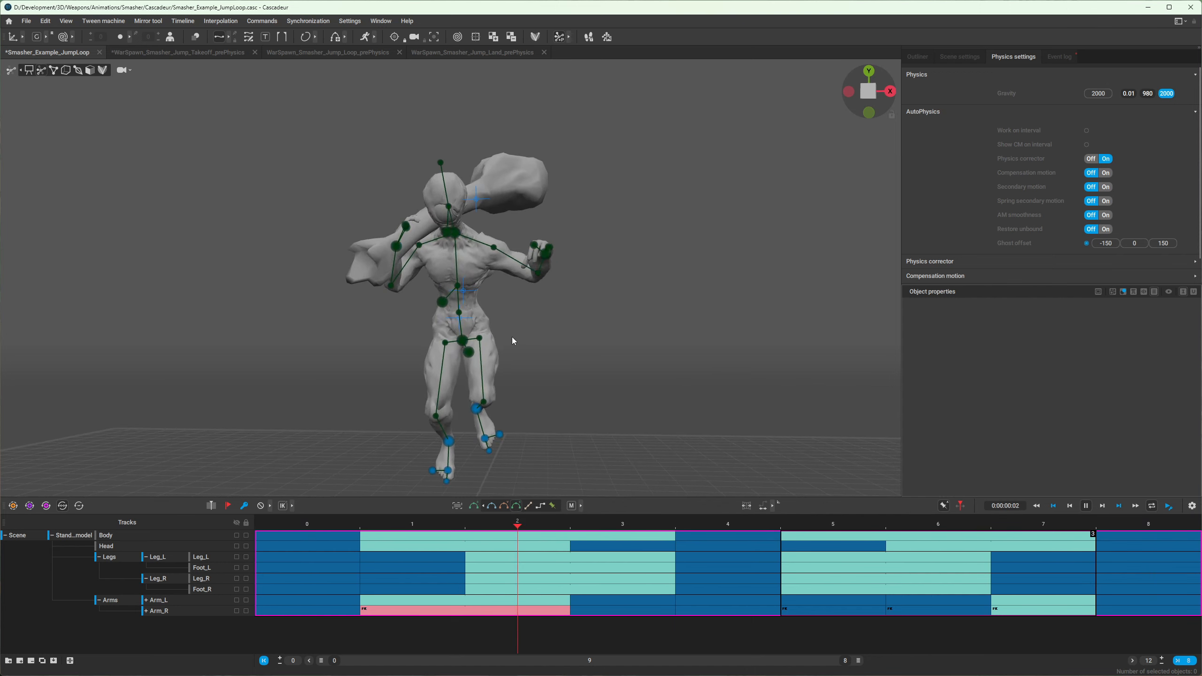
pyautogui.press('space')
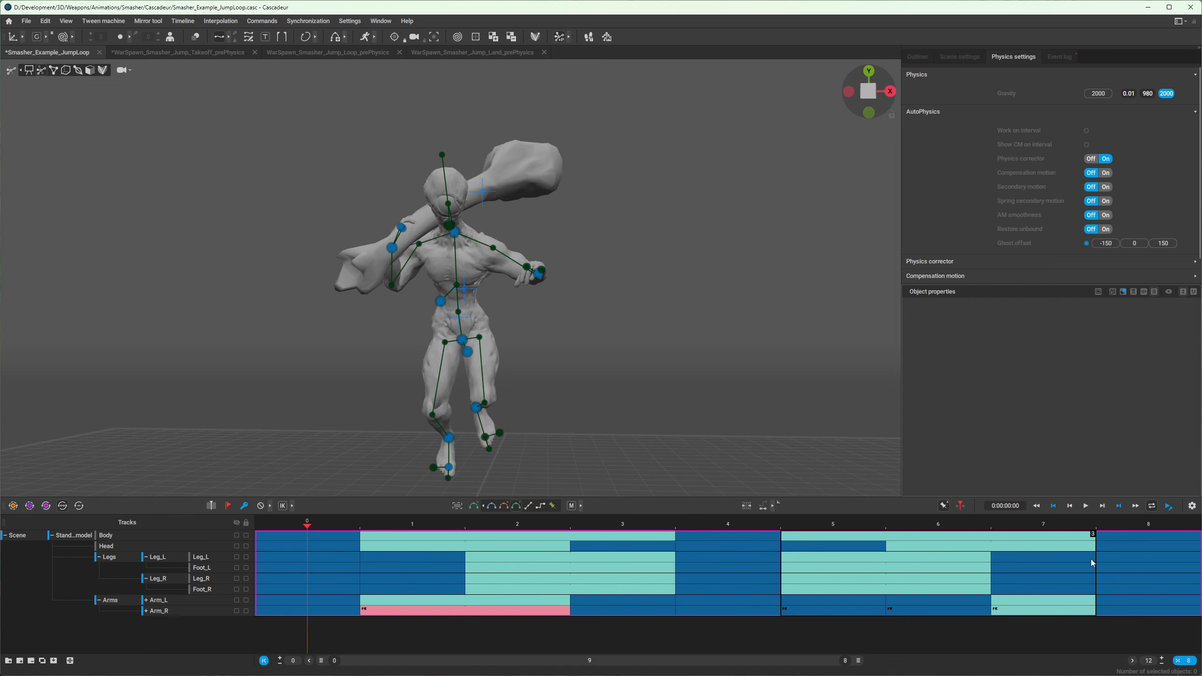
# - Shorten the cycle to frames 0 to 7, end the timeline at frame 7 and replay the loop
pyautogui.click(308, 633)
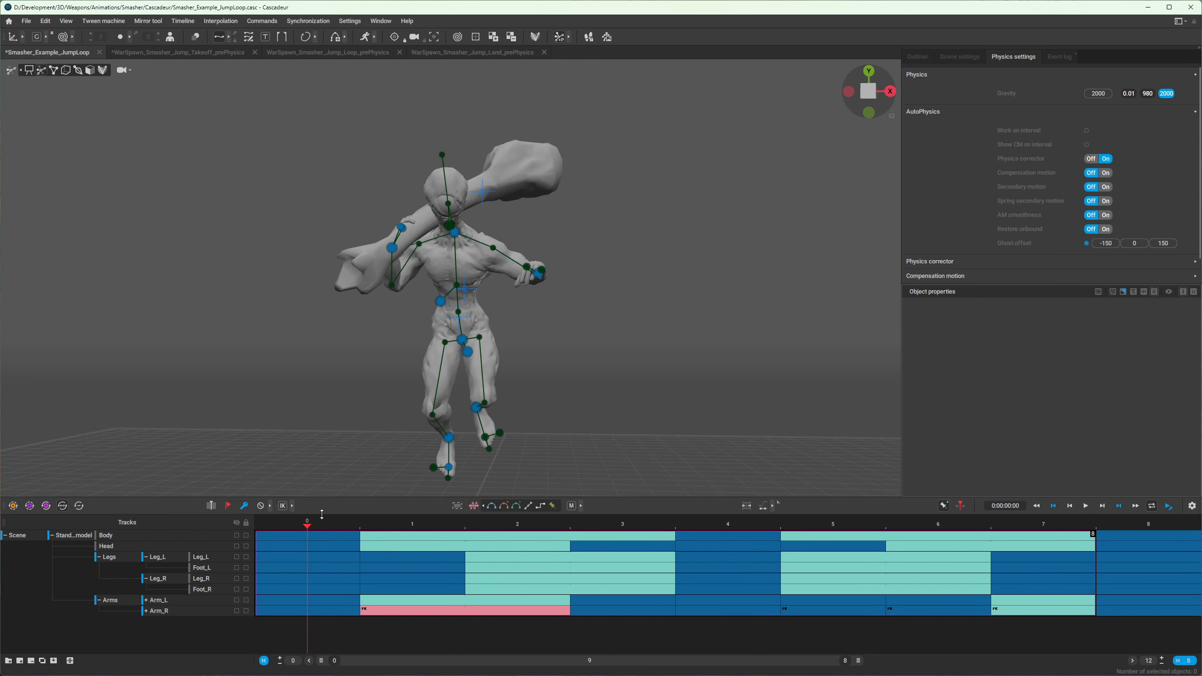
pyautogui.press('space')
pyautogui.click(1163, 665)
pyautogui.press('space')
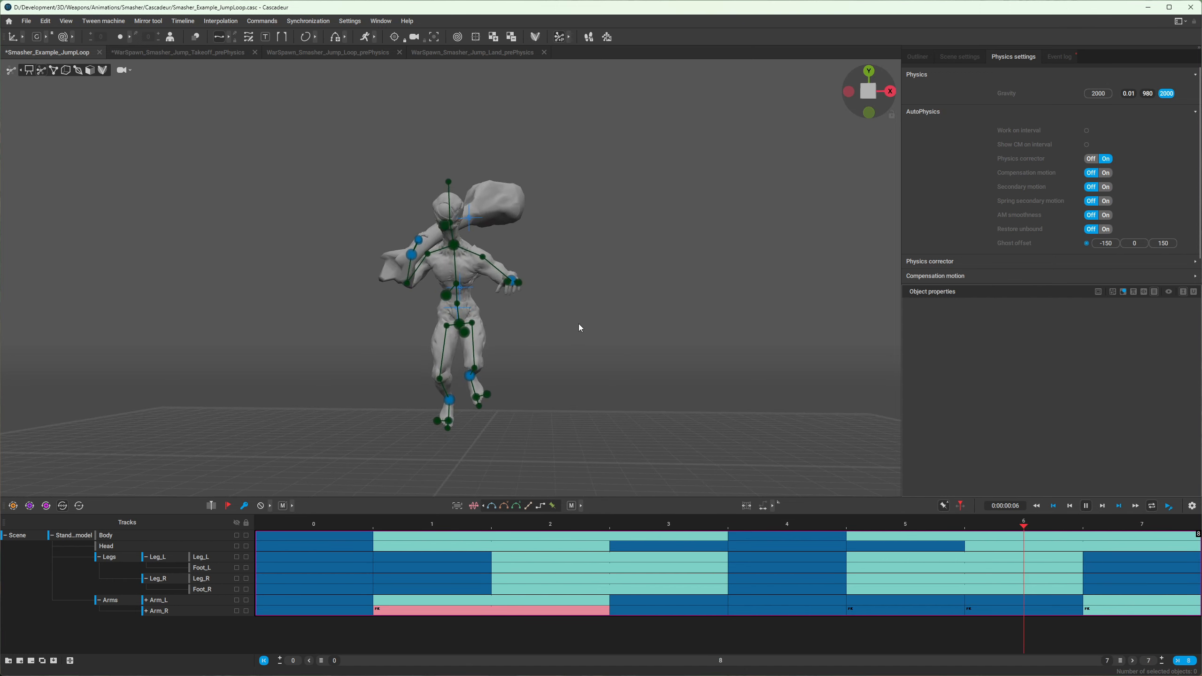
pyautogui.press('space')
# - Step back and forth through the opening frames to check the spacing between the loop's poses
pyautogui.press('Left')
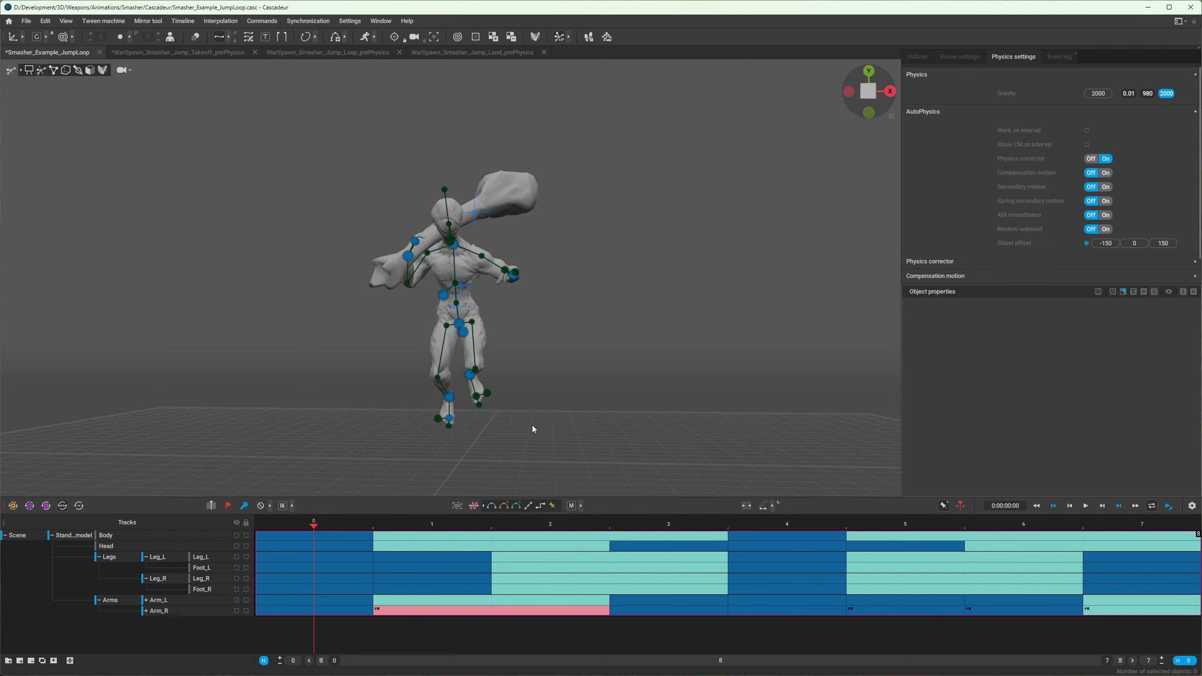
pyautogui.press('Right')
pyautogui.press('Right')
pyautogui.press('Right')
pyautogui.press('Left')
pyautogui.press('Left')
pyautogui.press('Left')
pyautogui.press('Left')
pyautogui.press('Right')
pyautogui.press('Right')
# - Insert a frame at frame 1 on all tracks and move the leg keyframes to frame 2
pyautogui.click(436, 535)
pyautogui.moveTo(444, 534); pyautogui.dragTo(436, 616)
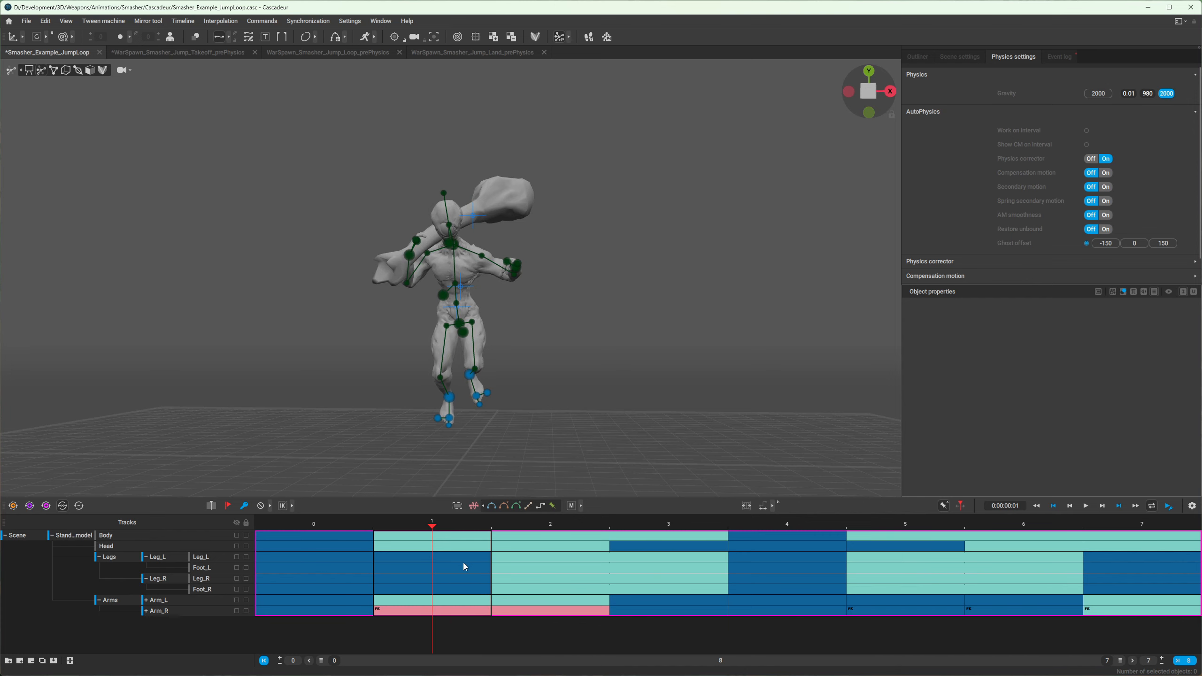
pyautogui.press('+')
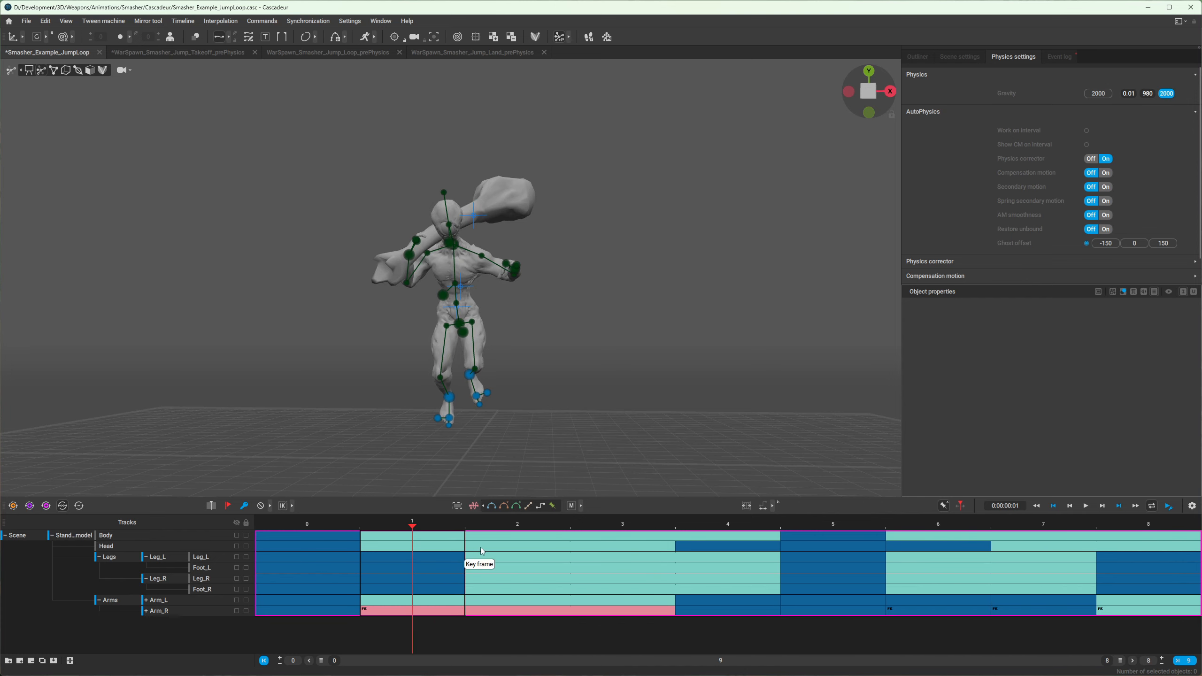
pyautogui.moveTo(419, 556); pyautogui.dragTo(430, 614)
pyautogui.click(431, 548)
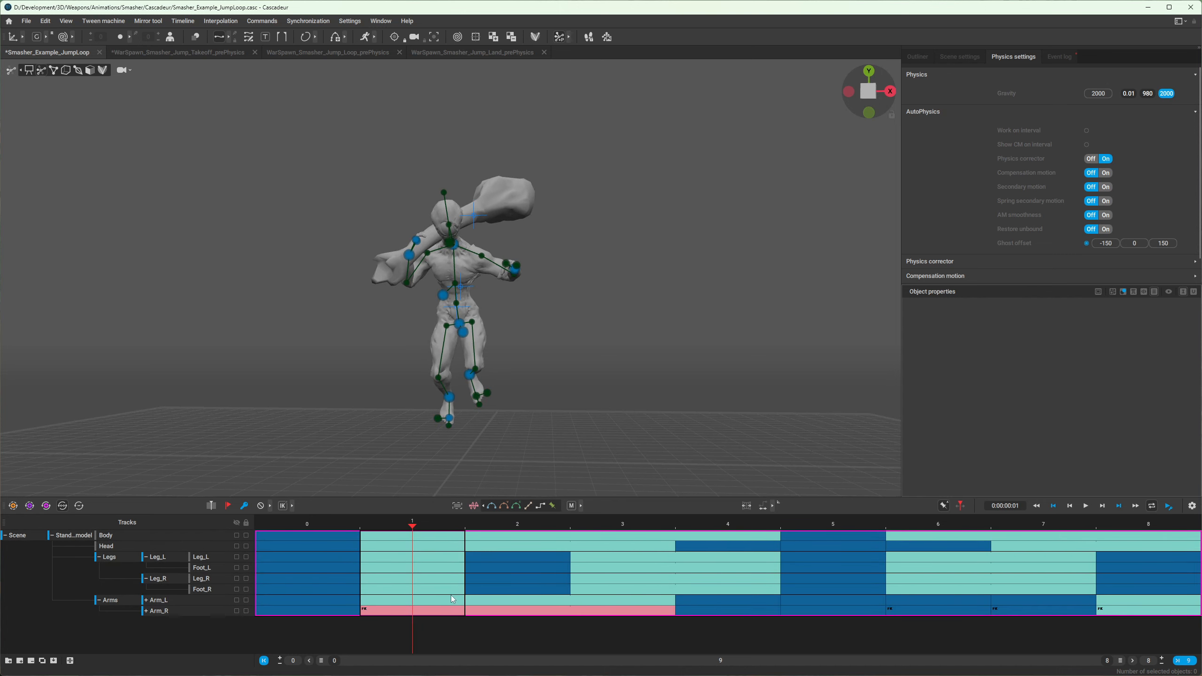
# - Insert more in-between frames on all tracks in the first half and move the head and arm keyframes to frame 5
pyautogui.press('+')
pyautogui.moveTo(653, 542); pyautogui.dragTo(671, 611)
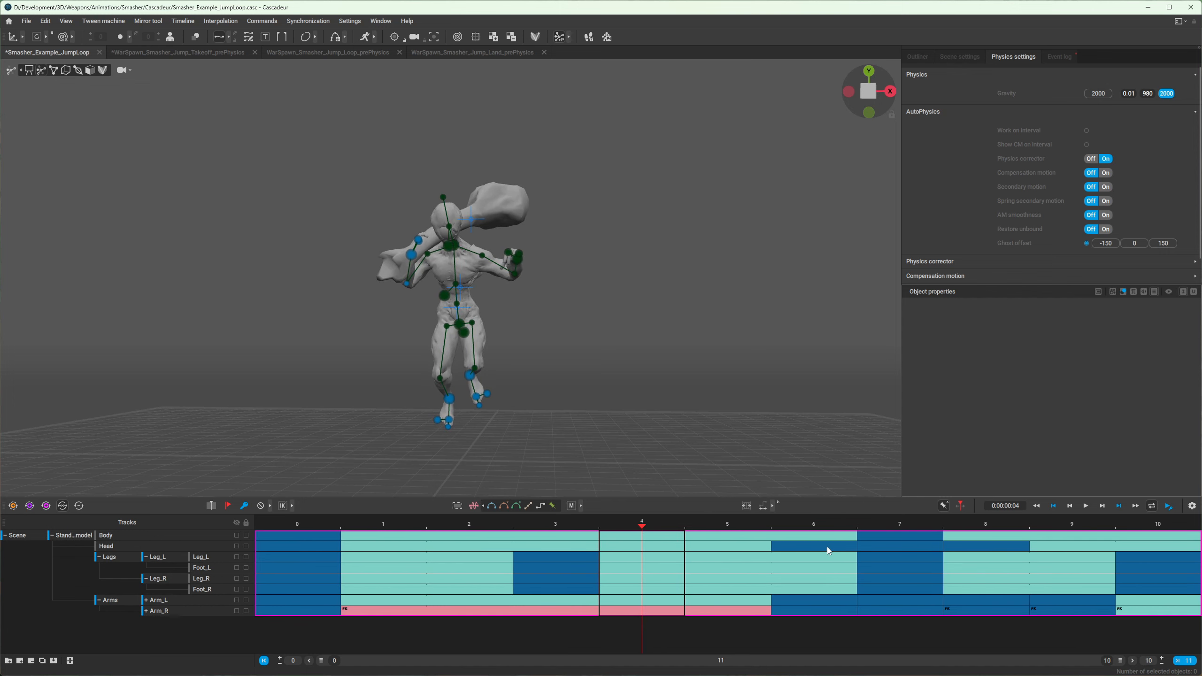
pyautogui.press('+')
pyautogui.moveTo(754, 604); pyautogui.dragTo(753, 600, button='middle')
pyautogui.moveTo(799, 535); pyautogui.dragTo(800, 611)
pyautogui.press('+')
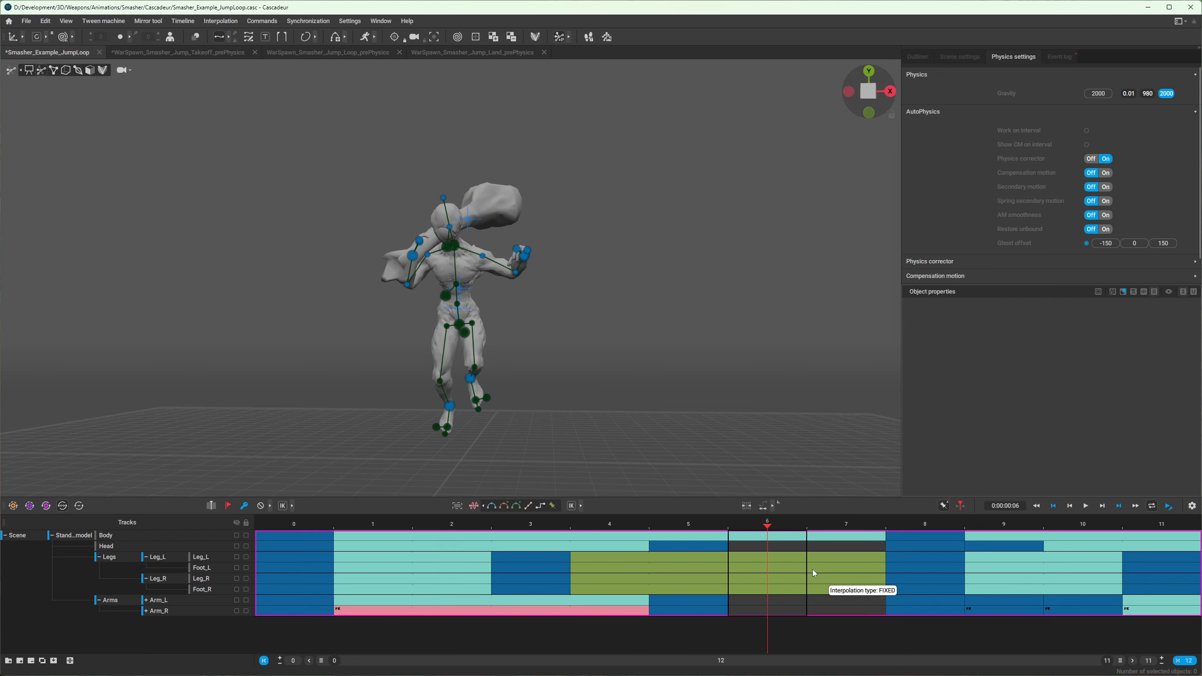
# - Move the middle keyframes to frame 7 and insert in-between frames through the second half, extending the loop to frame 14
pyautogui.moveTo(926, 535); pyautogui.dragTo(939, 618)
pyautogui.moveTo(935, 610); pyautogui.dragTo(856, 601, button='middle')
pyautogui.moveTo(920, 535); pyautogui.dragTo(922, 614)
pyautogui.press('+')
pyautogui.moveTo(1008, 535); pyautogui.dragTo(1006, 611)
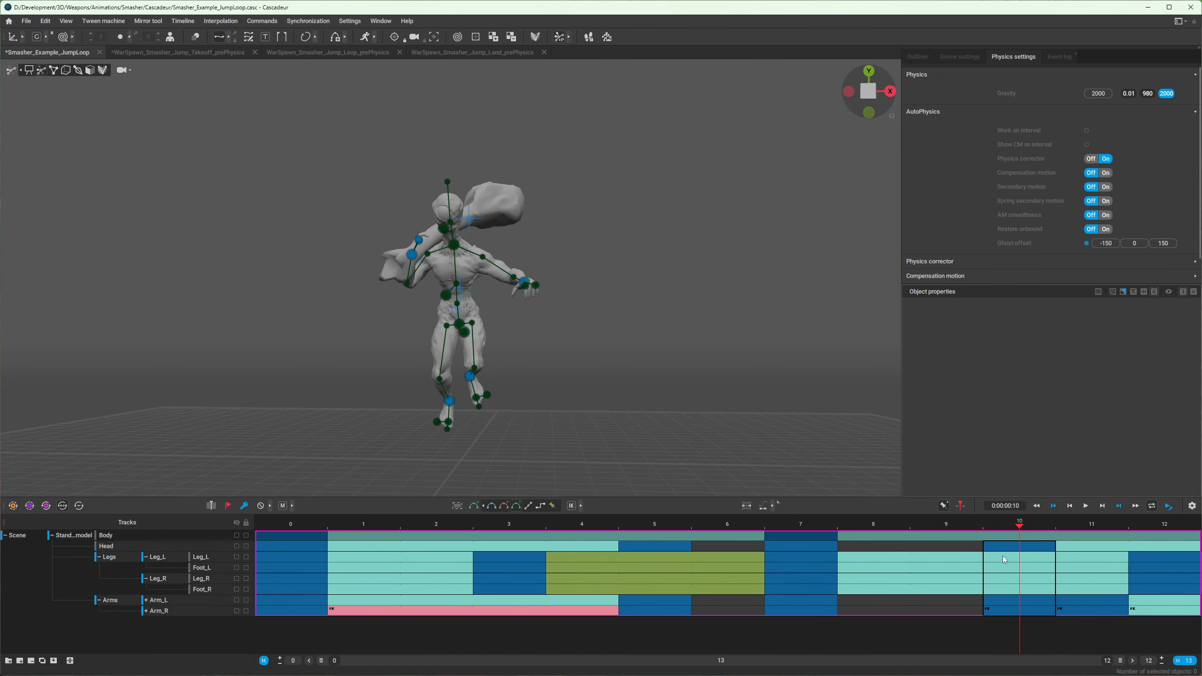
pyautogui.moveTo(1001, 581); pyautogui.dragTo(940, 587, button='middle')
pyautogui.moveTo(1013, 534); pyautogui.dragTo(1016, 611)
pyautogui.press('+')
pyautogui.moveTo(1090, 604); pyautogui.dragTo(1031, 604, button='middle')
pyautogui.press('+')
# - Apply the first interval's interpolation type to all in-between intervals of the loop and play it
pyautogui.doubleClick(745, 537)
pyautogui.click(516, 506)
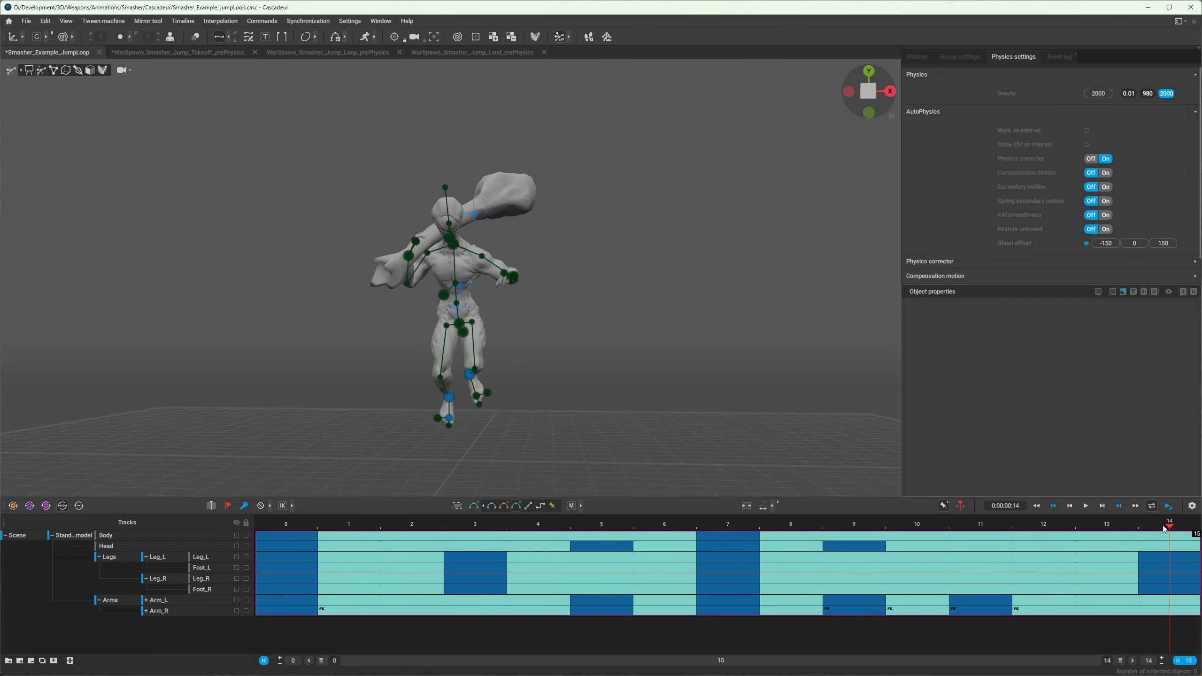
pyautogui.press('space')
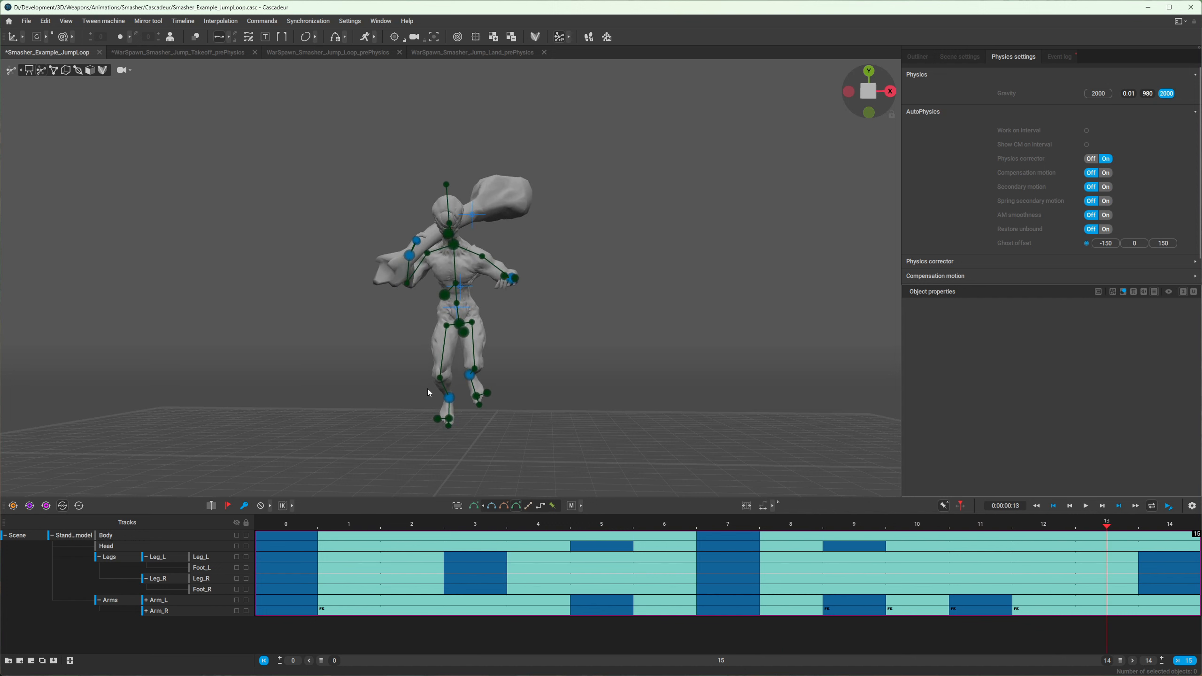
pyautogui.press('space')
# - Add a keyframe on all tracks at frame 14 and replay the loop
pyautogui.press('Right')
pyautogui.press('Left')
pyautogui.press('Left')
pyautogui.press('Right')
pyautogui.press('f')
pyautogui.press('space')
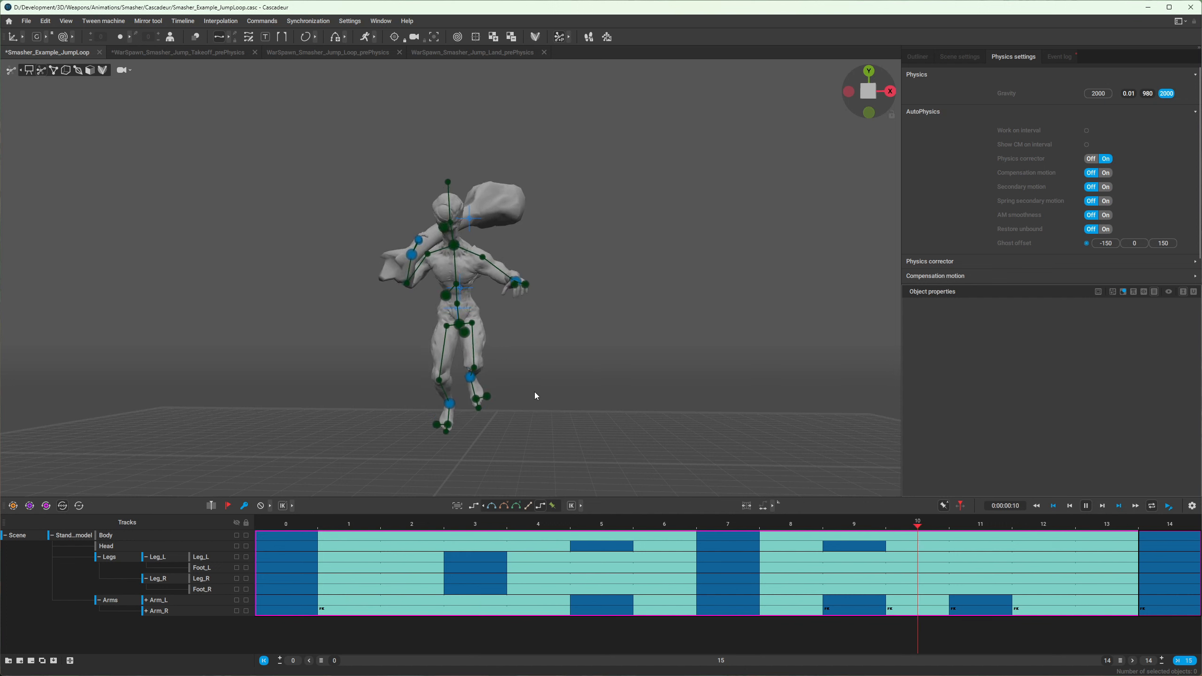
# - Extend the timeline to frame 15 and delete the keyframes at frame 15 on all tracks
pyautogui.click(304, 540)
pyautogui.moveTo(303, 541); pyautogui.dragTo(1162, 611)
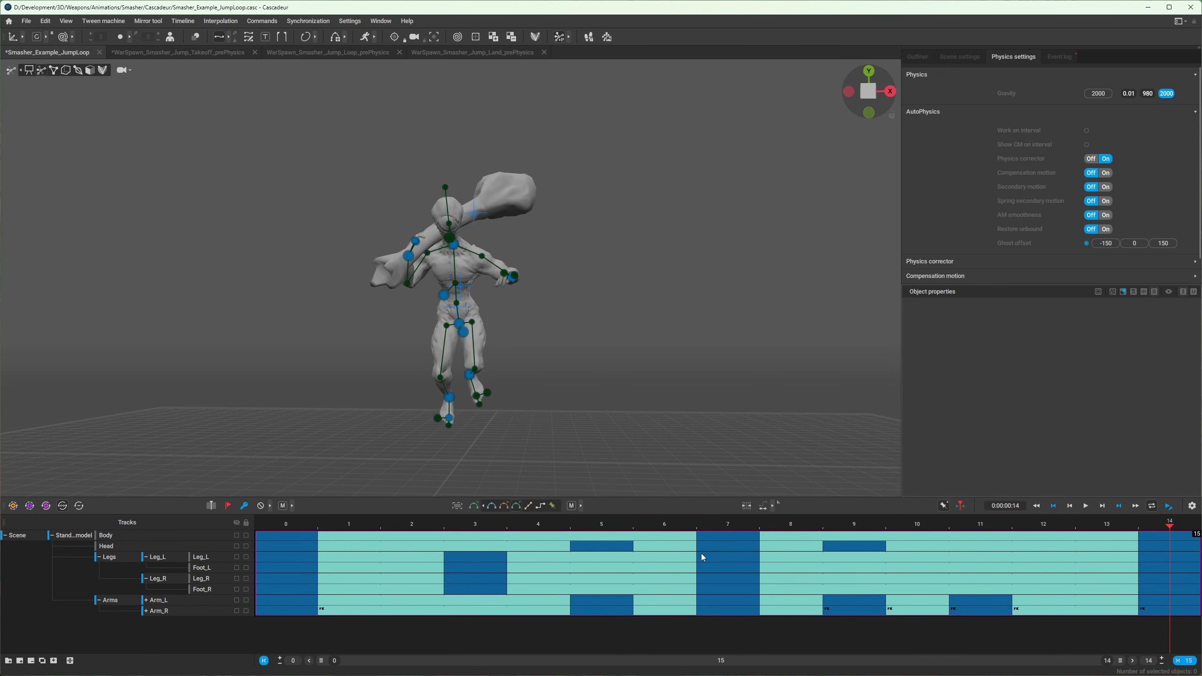
pyautogui.scroll(2, 342, 383)
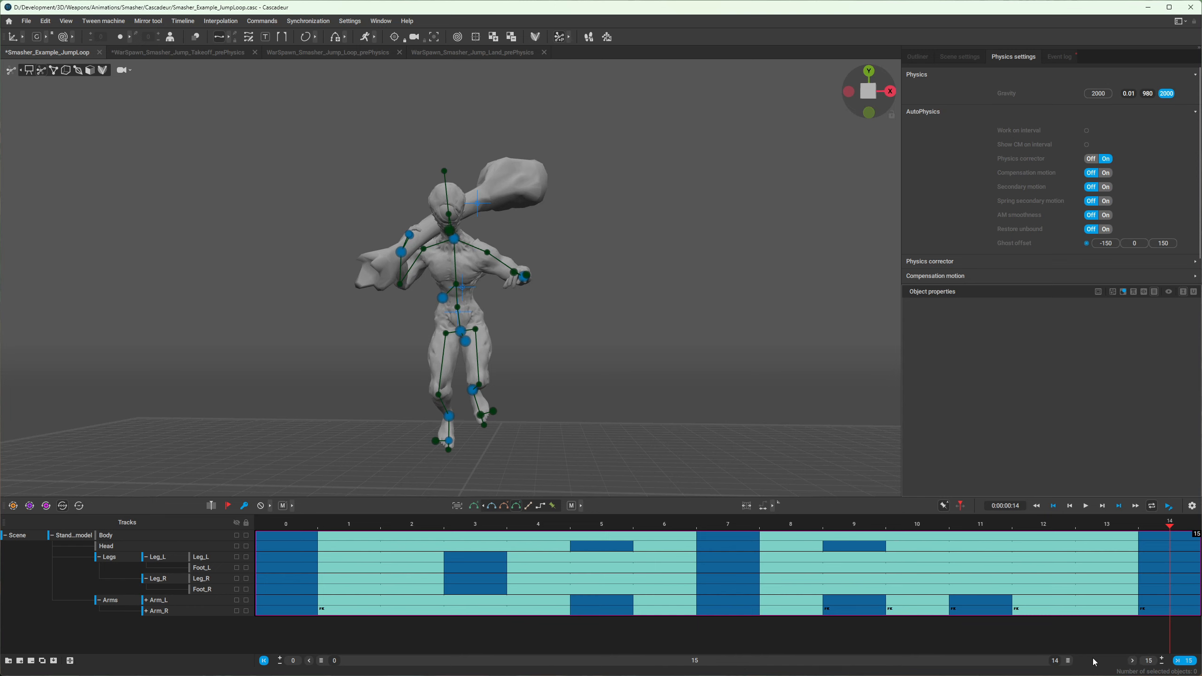
pyautogui.moveTo(1069, 663); pyautogui.dragTo(1144, 664)
pyautogui.moveTo(1178, 535); pyautogui.dragTo(1178, 614)
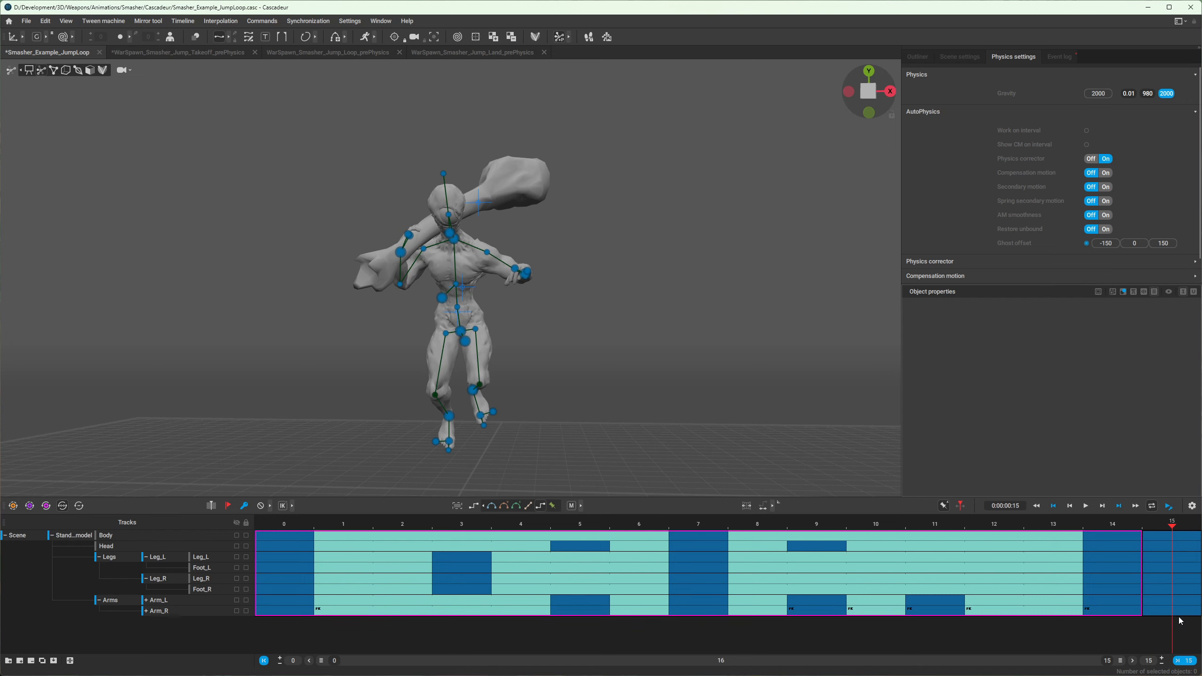
pyautogui.press('Delete')
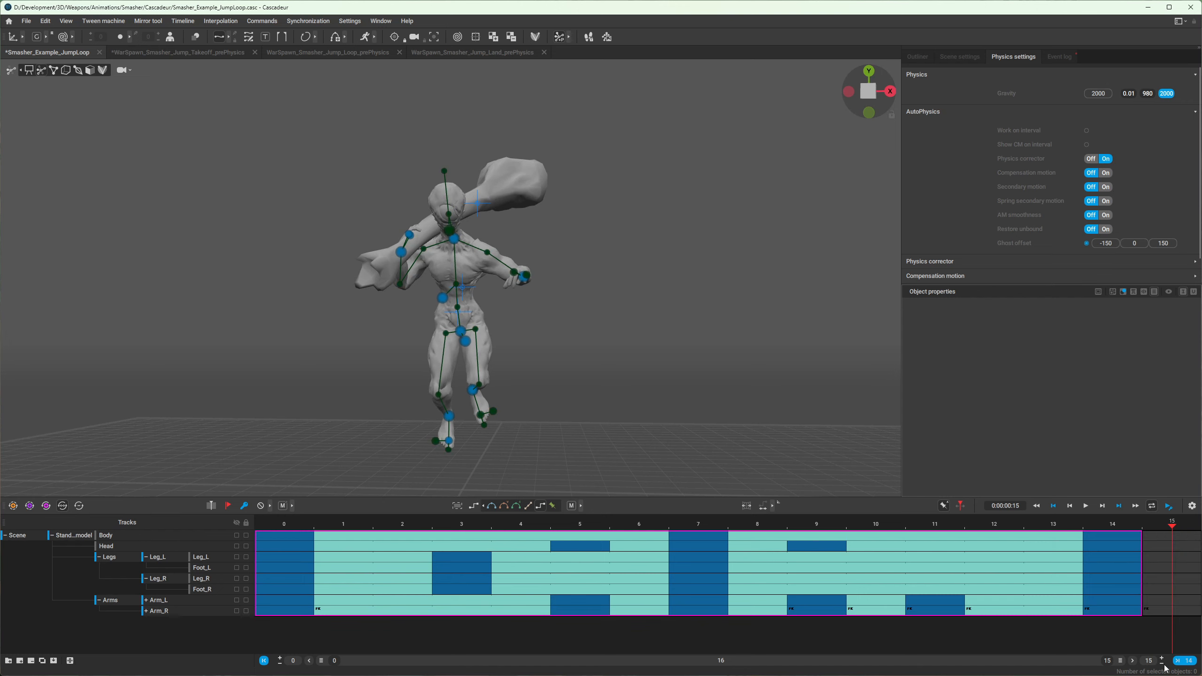
# - Shorten the timeline to end at frame 14 and play the loop
pyautogui.click(1164, 666)
pyautogui.press('space')
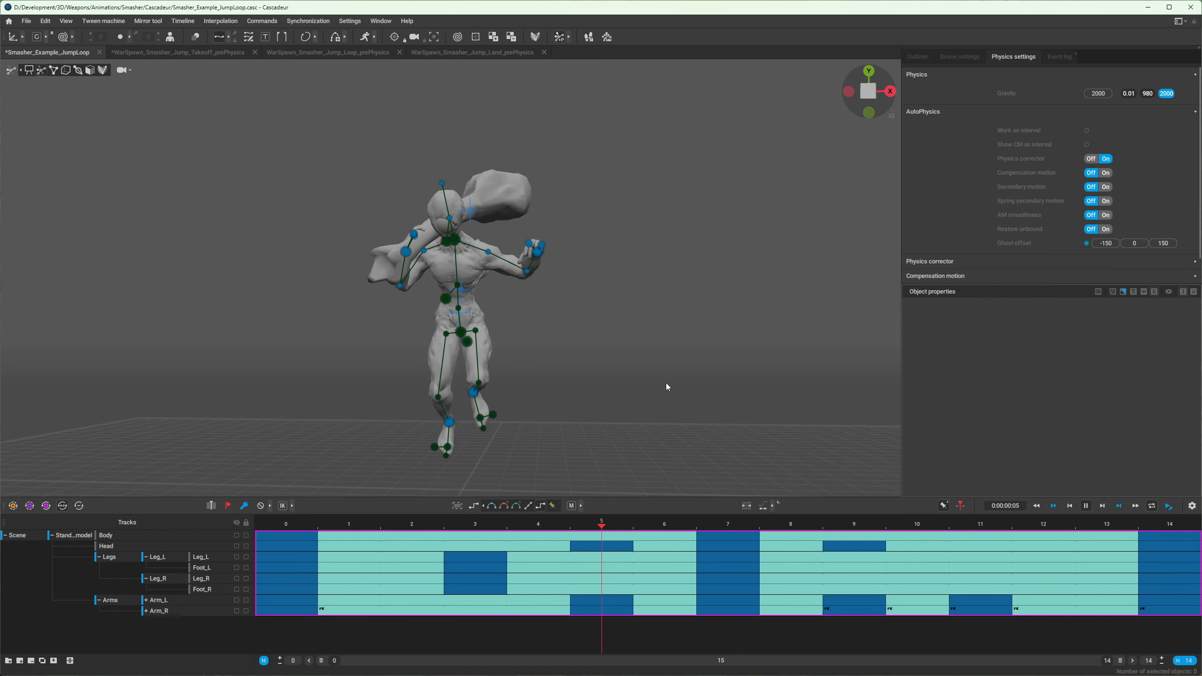
pyautogui.press('space')
pyautogui.press('space')
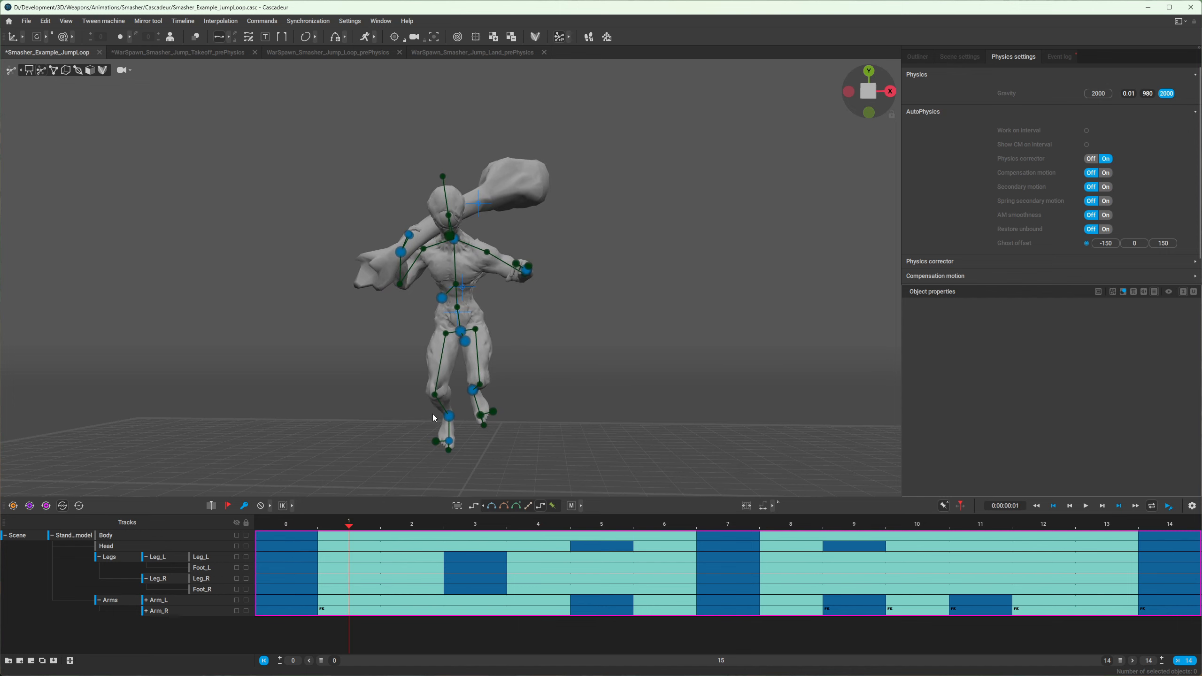
# - Step frame by frame across the loop's end and start to examine the transition at the seam
pyautogui.press('Right')
pyautogui.press('Right')
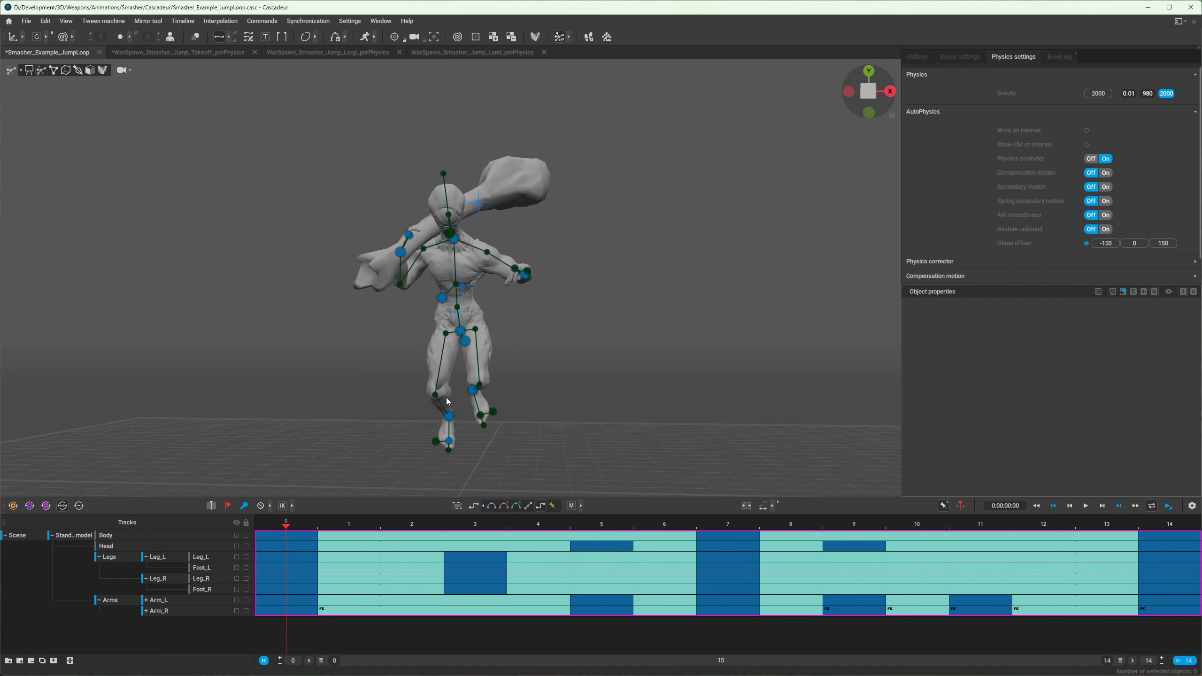
pyautogui.press('Left')
pyautogui.press('Left')
pyautogui.press('Left')
pyautogui.press('Right')
pyautogui.press('Right')
# - Select the right knee point and all frames on all tracks to display the knee's motion trajectory
pyautogui.click(436, 395)
pyautogui.scroll(2, 301, 357)
pyautogui.keyDown('alt'); pyautogui.moveTo(308, 393); pyautogui.dragTo(362, 401); pyautogui.keyUp('alt')
pyautogui.keyDown('alt'); pyautogui.moveTo(363, 402); pyautogui.dragTo(367, 316, button='middle'); pyautogui.keyUp('alt')
pyautogui.scroll(3, 366, 316)
pyautogui.moveTo(298, 534); pyautogui.dragTo(1159, 629)
pyautogui.scroll(4, 288, 369)
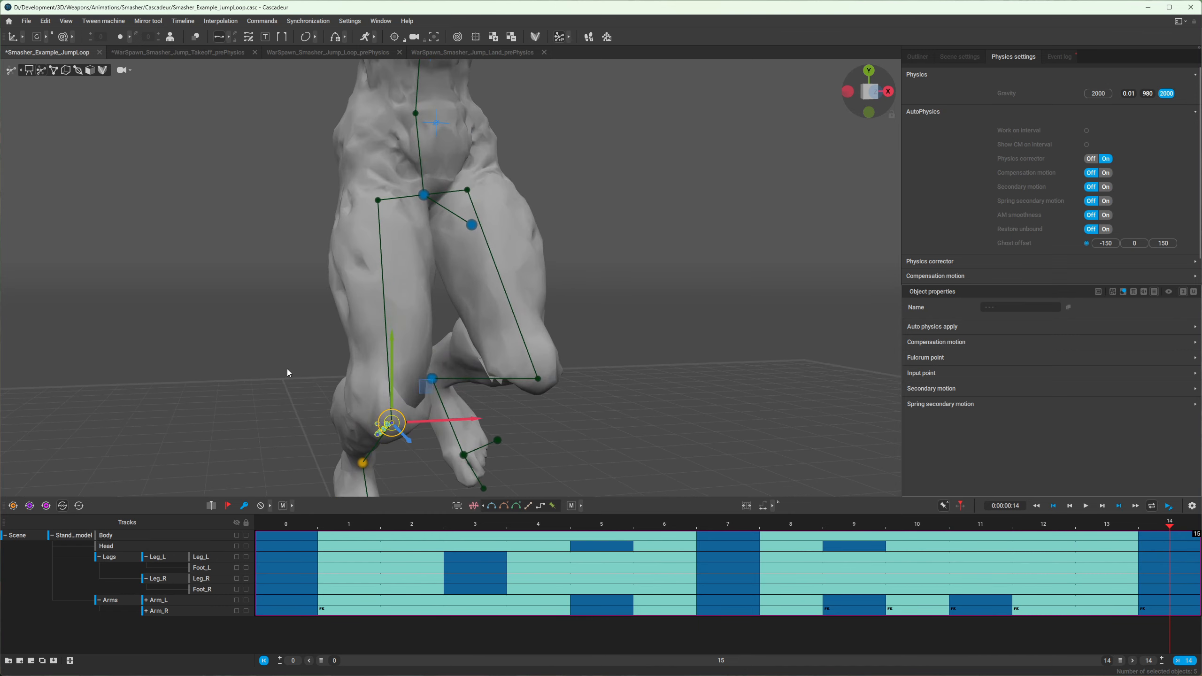
pyautogui.keyDown('alt'); pyautogui.moveTo(287, 369); pyautogui.dragTo(383, 465); pyautogui.keyUp('alt')
pyautogui.keyDown('alt'); pyautogui.moveTo(383, 465); pyautogui.dragTo(511, 359, button='middle'); pyautogui.keyUp('alt')
pyautogui.scroll(2, 447, 262)
pyautogui.scroll(3, 447, 262)
pyautogui.keyDown('alt'); pyautogui.moveTo(443, 348); pyautogui.dragTo(531, 346); pyautogui.keyUp('alt')
pyautogui.keyDown('alt'); pyautogui.moveTo(199, 318); pyautogui.dragTo(431, 305, button='middle'); pyautogui.keyUp('alt')
# - Step back and forth through the loop's last and first frames to examine the knee's path for a repeated pose
pyautogui.press('Left')
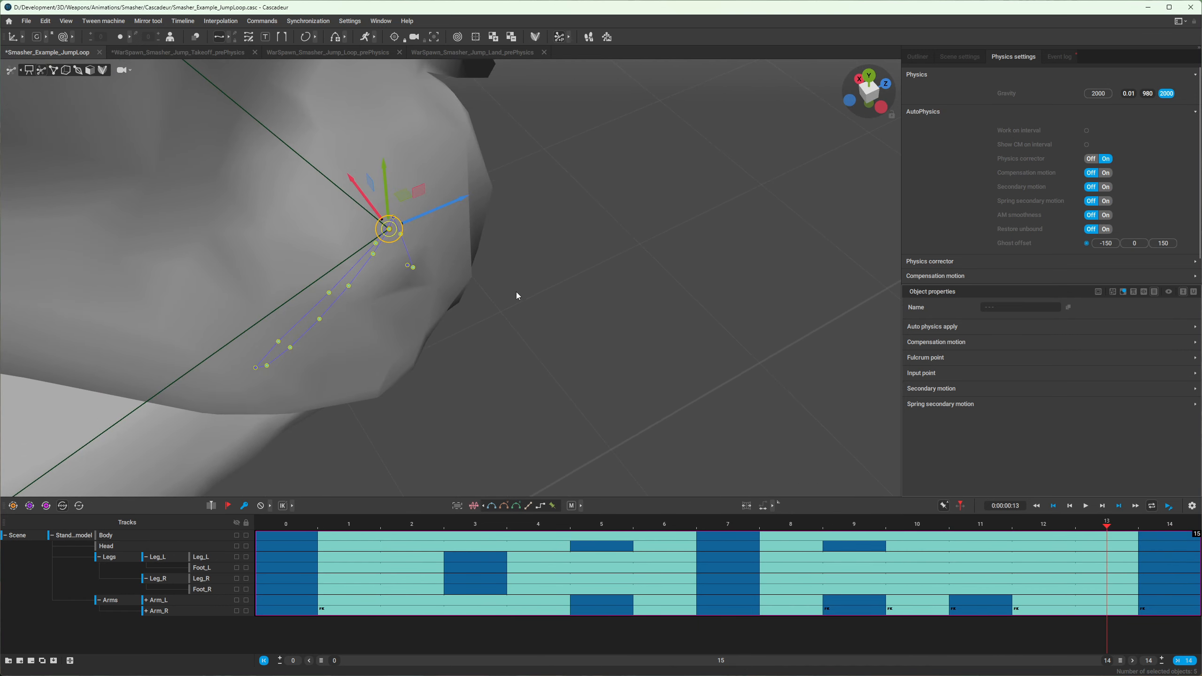
pyautogui.press('Left')
pyautogui.press('Left')
pyautogui.press('Left')
pyautogui.press('Left')
pyautogui.press('Right')
pyautogui.press('Right')
pyautogui.press('Right')
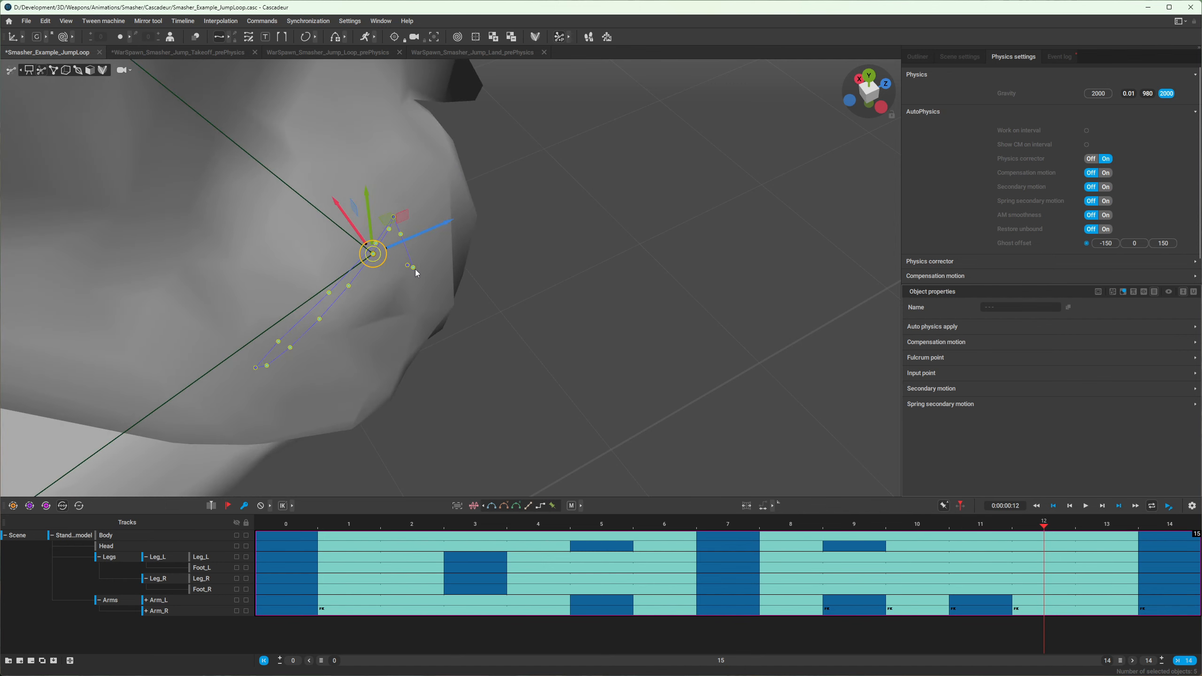
pyautogui.press('Right')
pyautogui.press('Right')
pyautogui.press('Right')
pyautogui.press('Right')
pyautogui.press('Left')
pyautogui.press('Left')
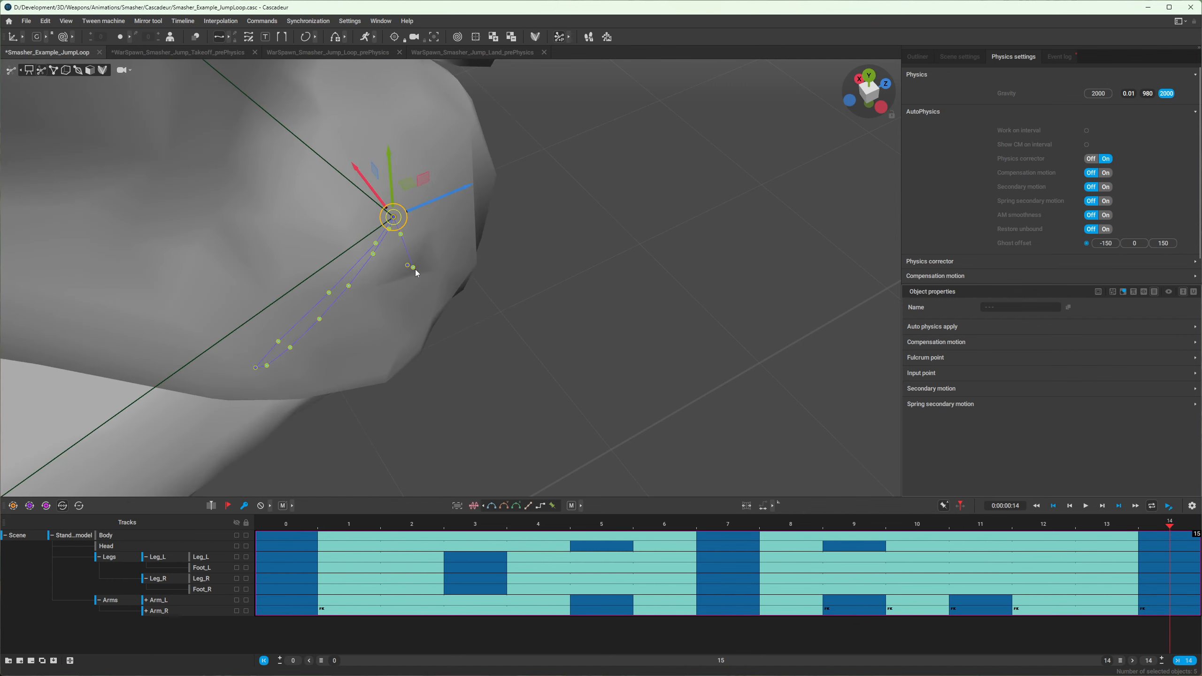
pyautogui.press('Right')
pyautogui.press('Left')
pyautogui.press('Right')
pyautogui.press('Left')
# - Step through the frames around the loop's seam with the whole character in view to examine the body motion
pyautogui.keyDown('alt'); pyautogui.moveTo(712, 377); pyautogui.dragTo(557, 347, button='right'); pyautogui.keyUp('alt')
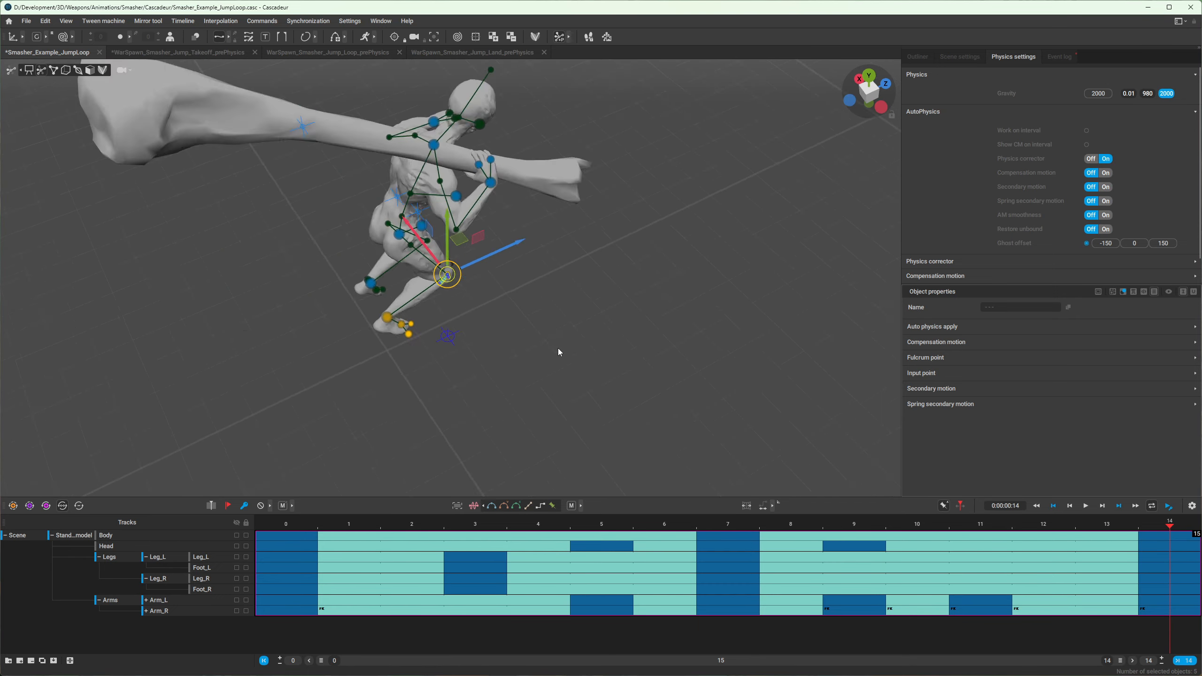
pyautogui.keyDown('alt'); pyautogui.moveTo(558, 347); pyautogui.dragTo(323, 260); pyautogui.keyUp('alt')
pyautogui.press('Left')
pyautogui.press('Left')
pyautogui.press('Left')
pyautogui.press('Right')
pyautogui.press('Right')
pyautogui.press('Right')
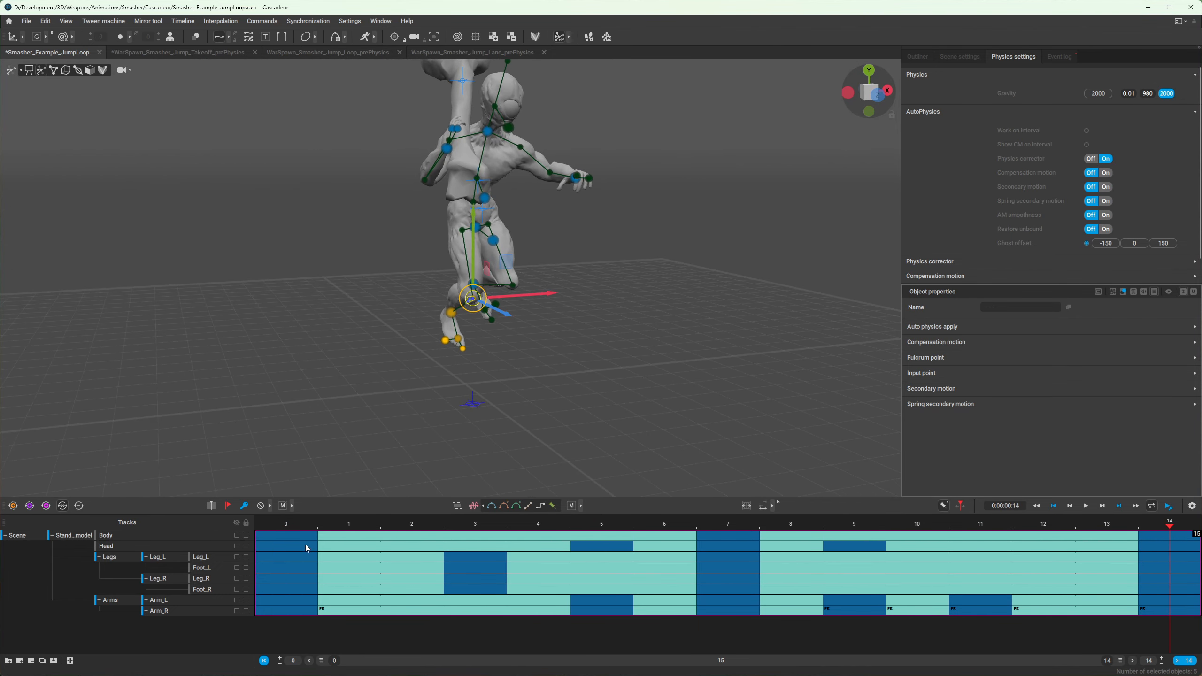
# - Create a cycle on all tracks over frames 0 to 13
pyautogui.click(308, 548)
pyautogui.moveTo(310, 545); pyautogui.dragTo(1163, 579)
pyautogui.press('space')
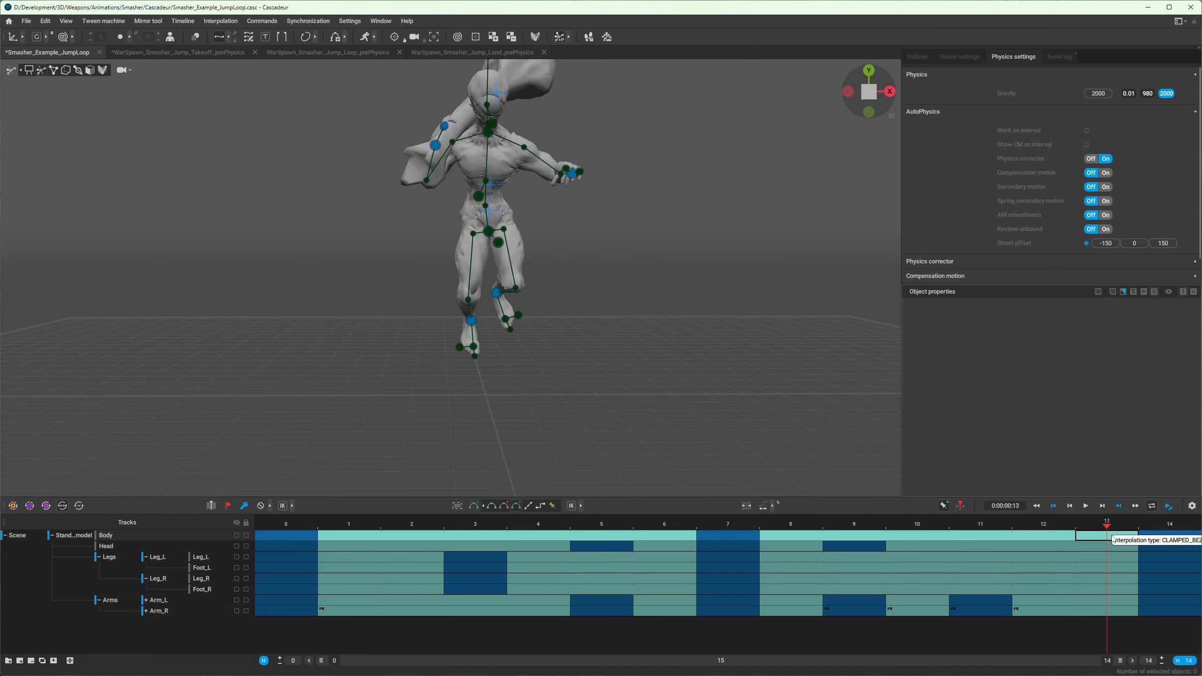
pyautogui.click(51, 507)
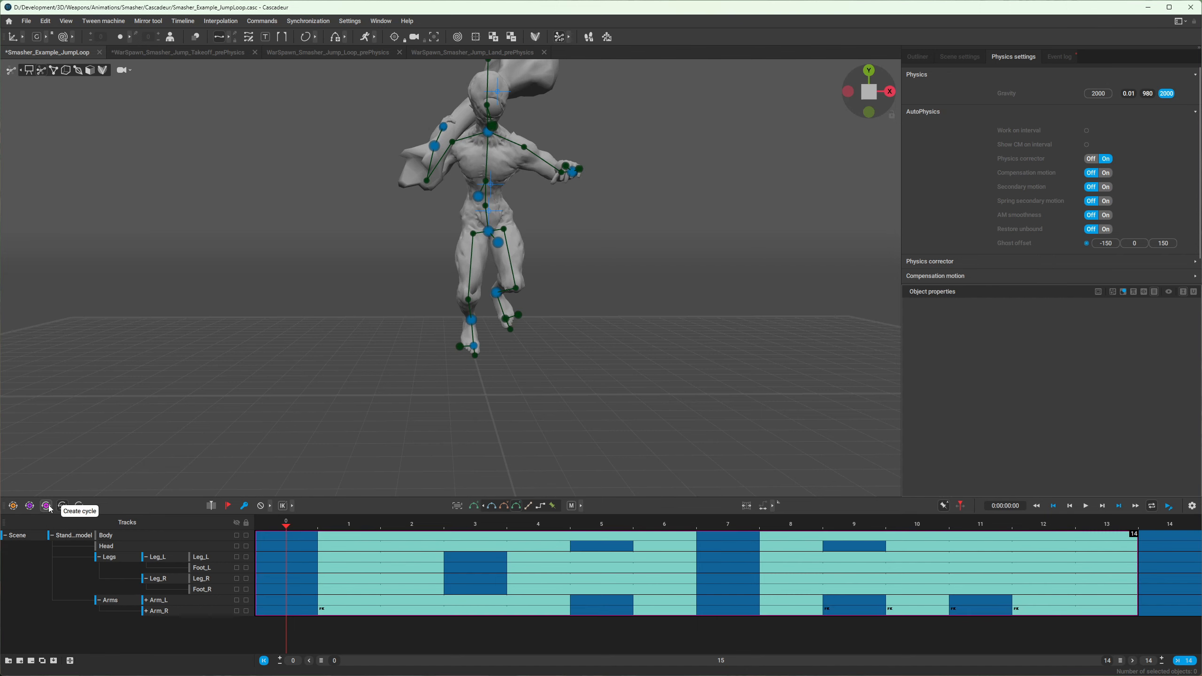
# - Shorten the timeline to end at frame 13 and play the loop
pyautogui.click(1163, 665)
pyautogui.press('space')
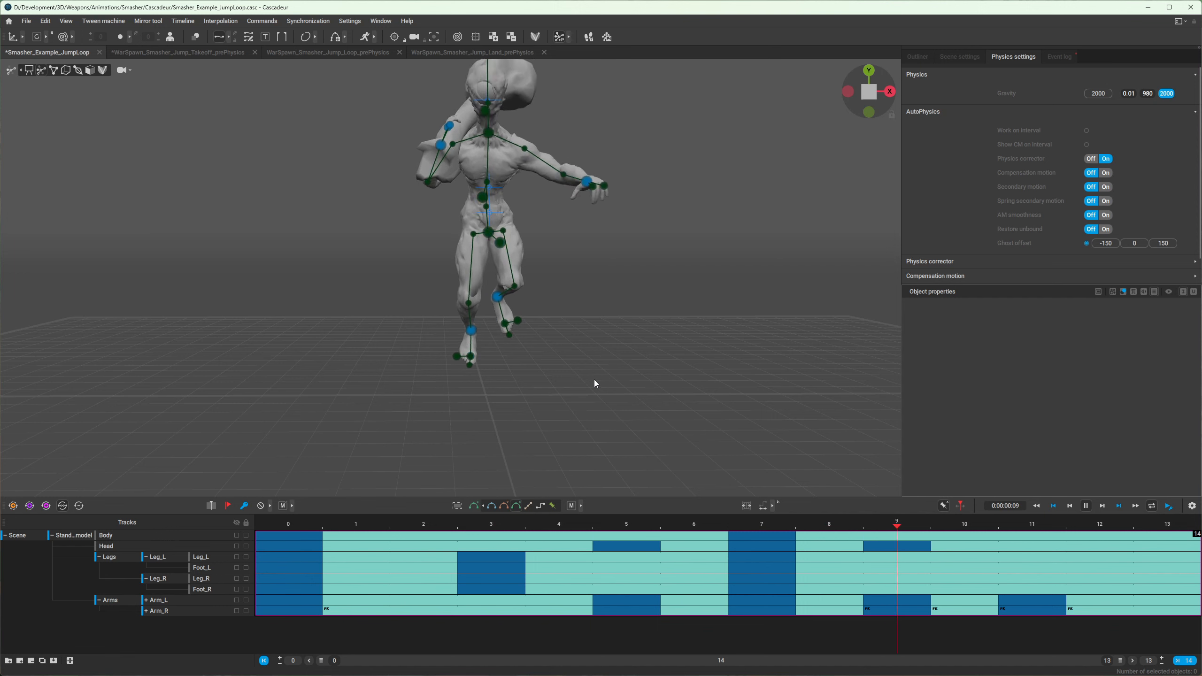
pyautogui.scroll(-3, 547, 347)
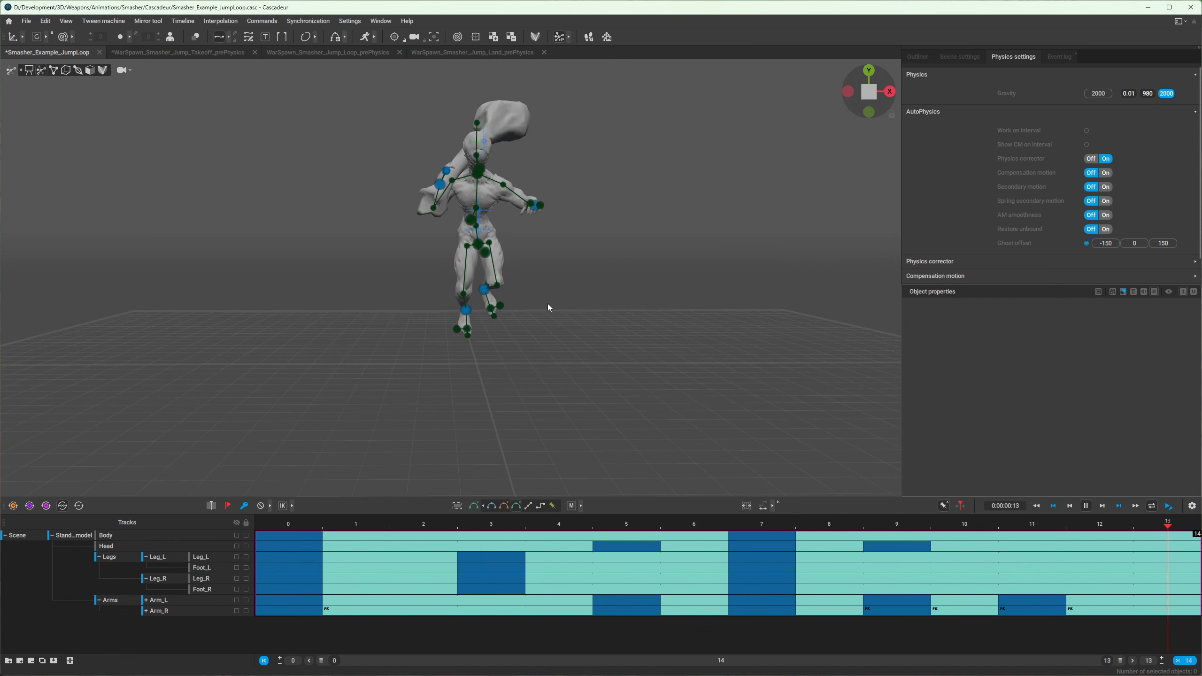
# - Hide the rig so only the mesh shows and examine the playing loop from several angles
pyautogui.click(28, 71)
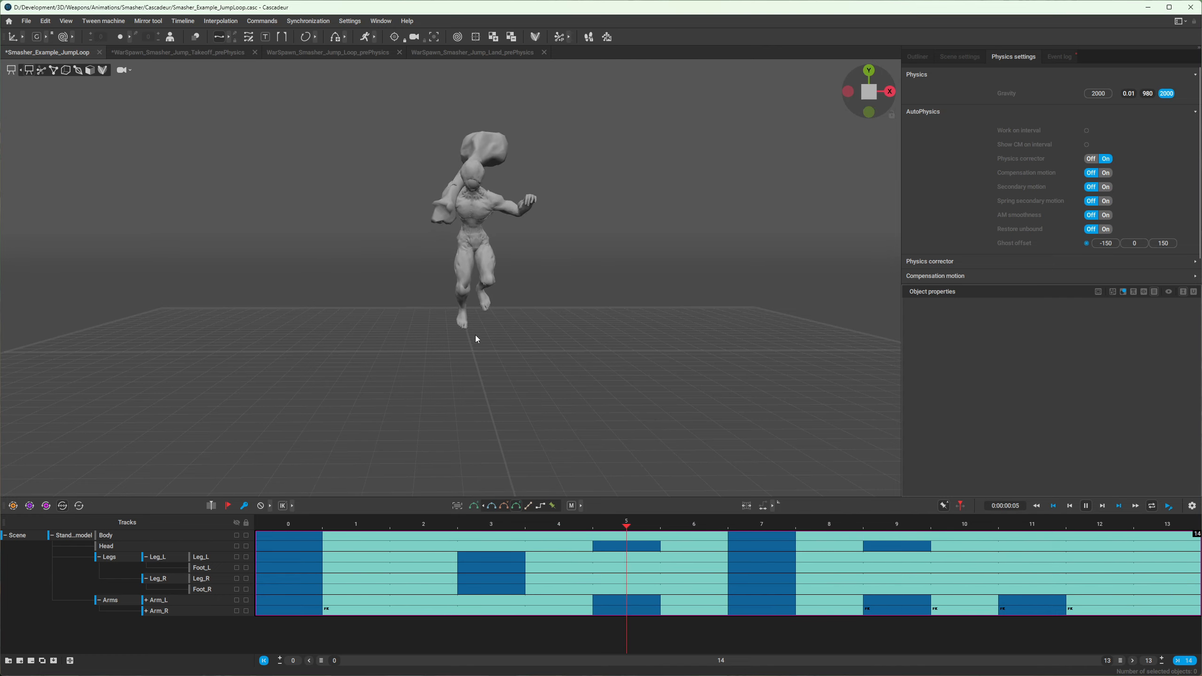
pyautogui.scroll(2, 457, 329)
pyautogui.keyDown('alt'); pyautogui.moveTo(314, 338); pyautogui.dragTo(667, 355); pyautogui.keyUp('alt')
pyautogui.keyDown('alt'); pyautogui.moveTo(322, 362); pyautogui.dragTo(573, 311); pyautogui.keyUp('alt')
pyautogui.keyDown('alt'); pyautogui.moveTo(573, 311); pyautogui.dragTo(538, 382, button='middle'); pyautogui.keyUp('alt')
pyautogui.scroll(2, 558, 377)
pyautogui.keyDown('alt'); pyautogui.moveTo(575, 373); pyautogui.dragTo(567, 334); pyautogui.keyUp('alt')
pyautogui.keyDown('alt'); pyautogui.moveTo(555, 308); pyautogui.dragTo(529, 346, button='middle'); pyautogui.keyUp('alt')
pyautogui.press('space')
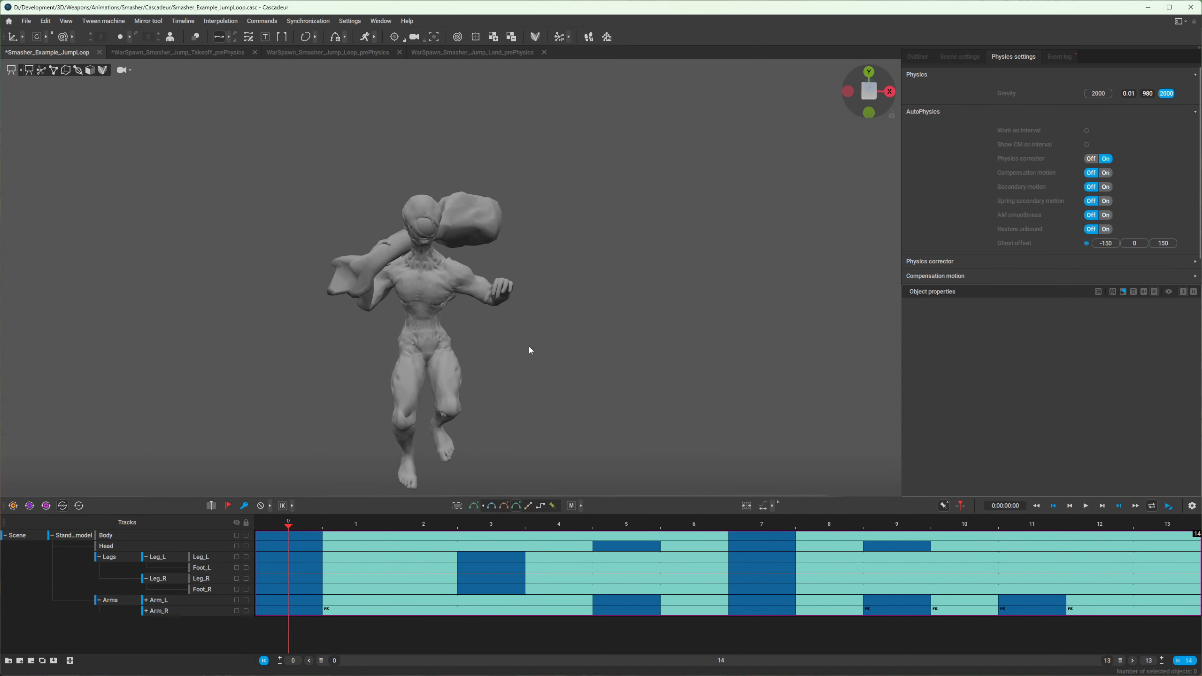
# - Go to the keyframe at frame 7 and show the rig's controllers on the character again
pyautogui.press('Up')
pyautogui.press('Up')
pyautogui.press('Up')
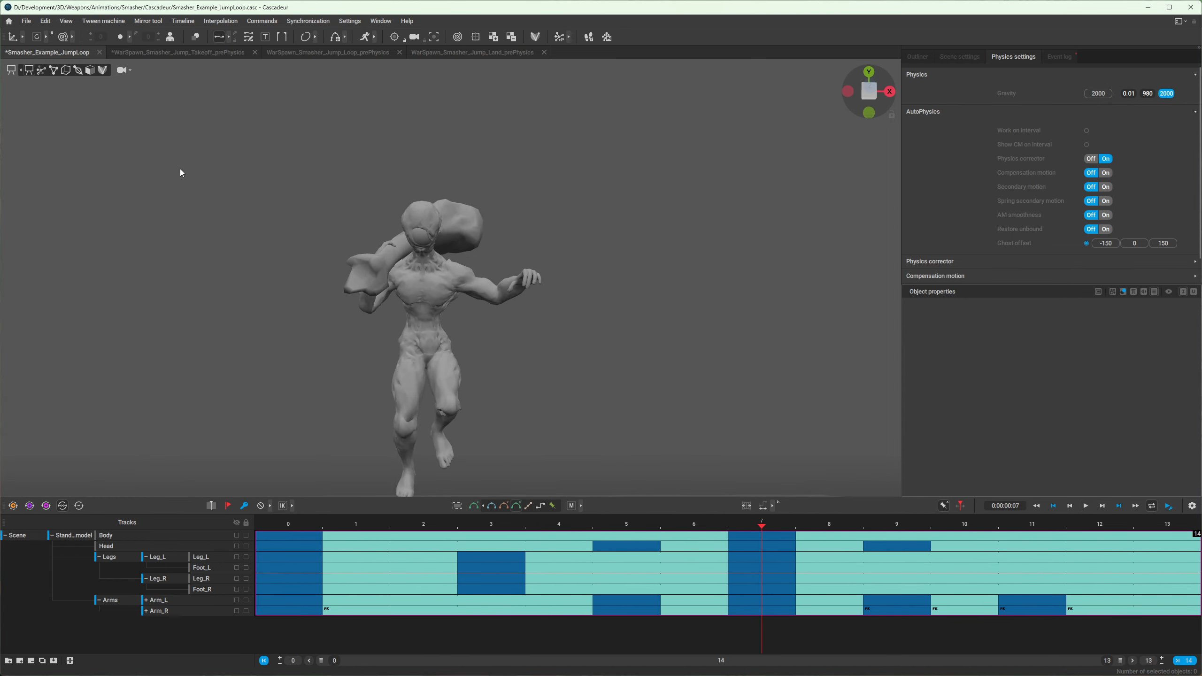
pyautogui.click(47, 68)
pyautogui.scroll(5, 563, 251)
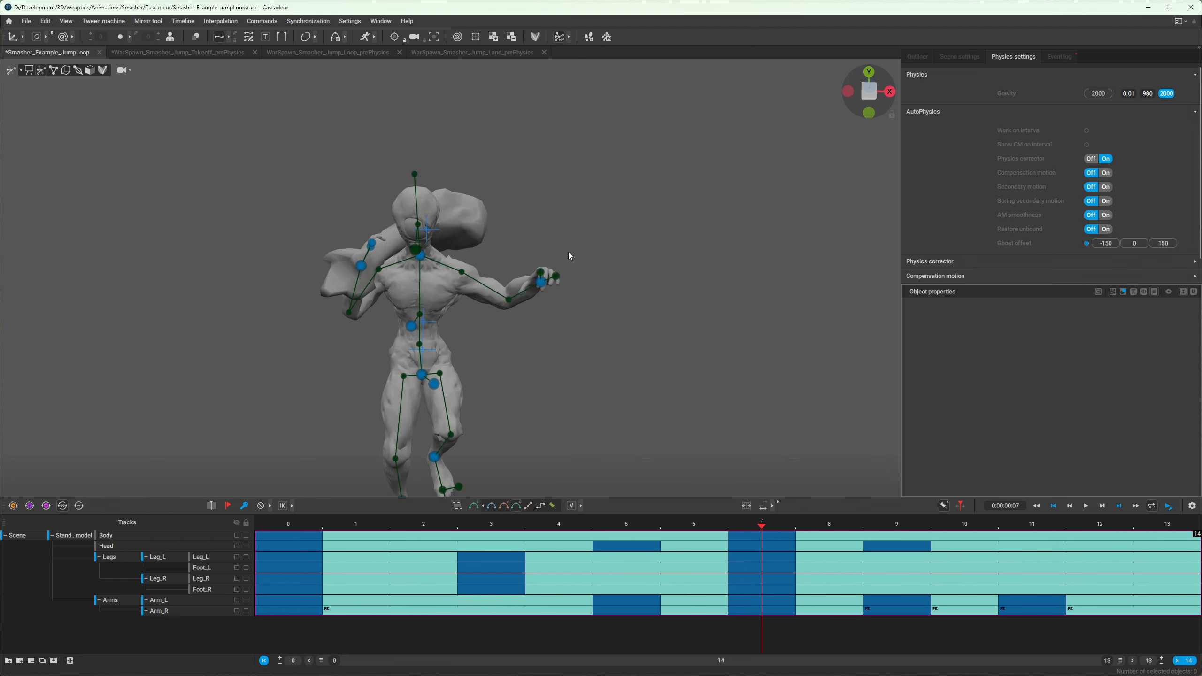
pyautogui.keyDown('alt'); pyautogui.moveTo(547, 238); pyautogui.dragTo(434, 244); pyautogui.keyUp('alt')
# - Select the head's direction controller and all frames on all tracks to display its trajectory
pyautogui.press('Up')
pyautogui.press('Down')
pyautogui.press('Up')
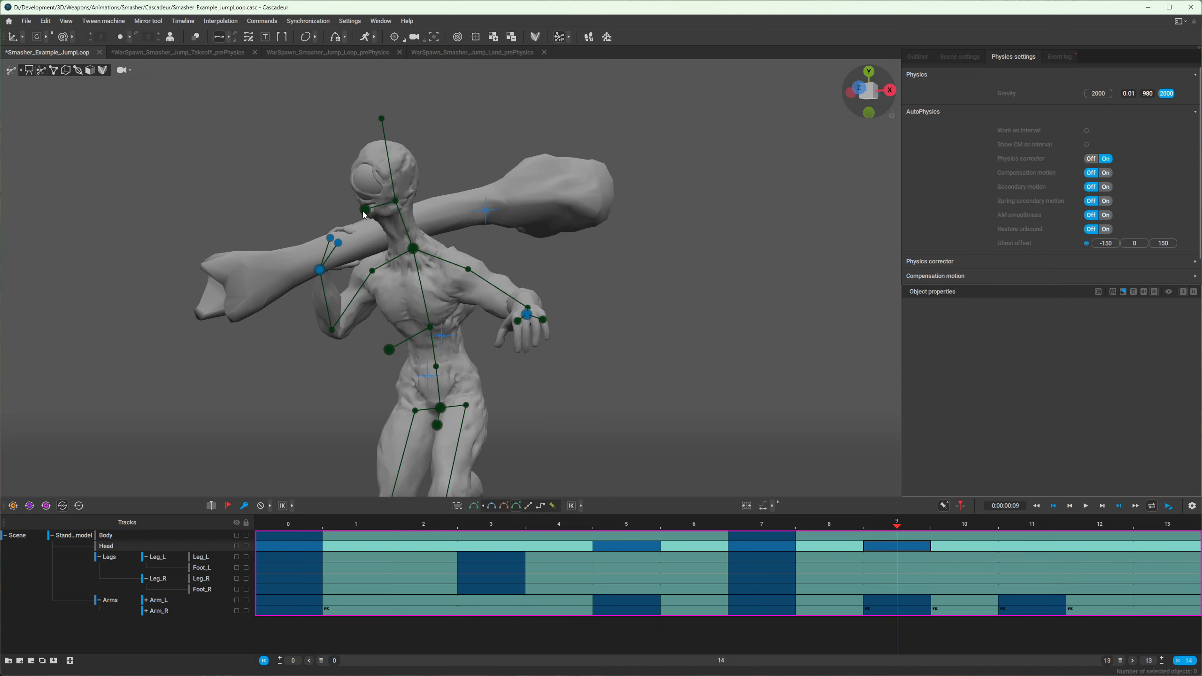
pyautogui.moveTo(296, 537); pyautogui.dragTo(1157, 631)
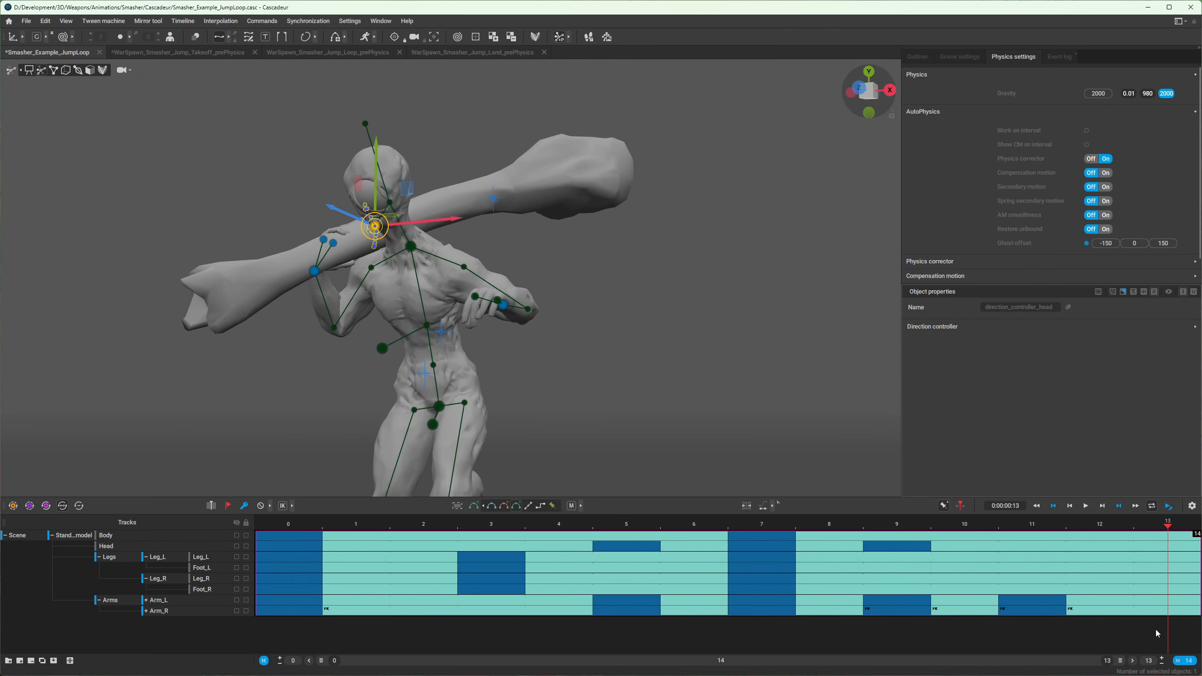
# - Step between the keyframes to examine the head direction controller's trajectory, ending on frame 9
pyautogui.scroll(4, 418, 348)
pyautogui.keyDown('alt'); pyautogui.moveTo(418, 348); pyautogui.dragTo(509, 325); pyautogui.keyUp('alt')
pyautogui.press('Down')
pyautogui.press('Down')
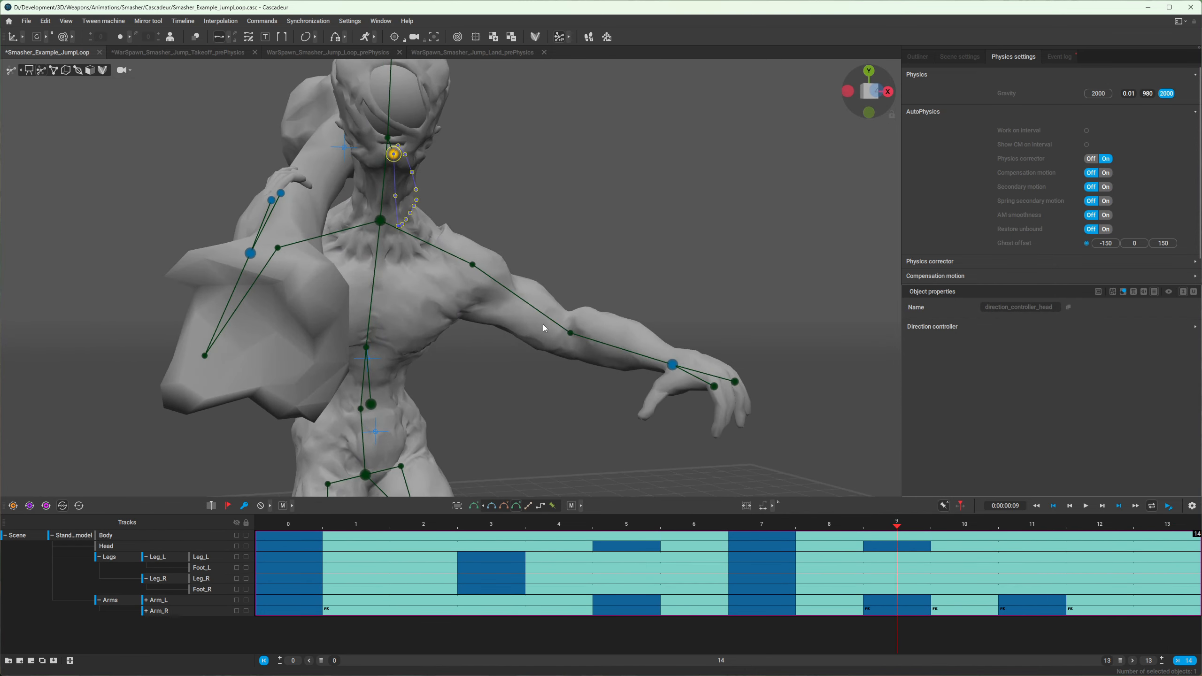
pyautogui.scroll(3, 439, 243)
pyautogui.keyDown('alt'); pyautogui.moveTo(515, 240); pyautogui.dragTo(566, 259); pyautogui.keyUp('alt')
pyautogui.press('Down')
pyautogui.hotkey('shift', 'a')
pyautogui.hotkey('shift', 'a')
pyautogui.hotkey('shift', 'd')
pyautogui.hotkey('shift', 'd')
pyautogui.hotkey('shift', 'd')
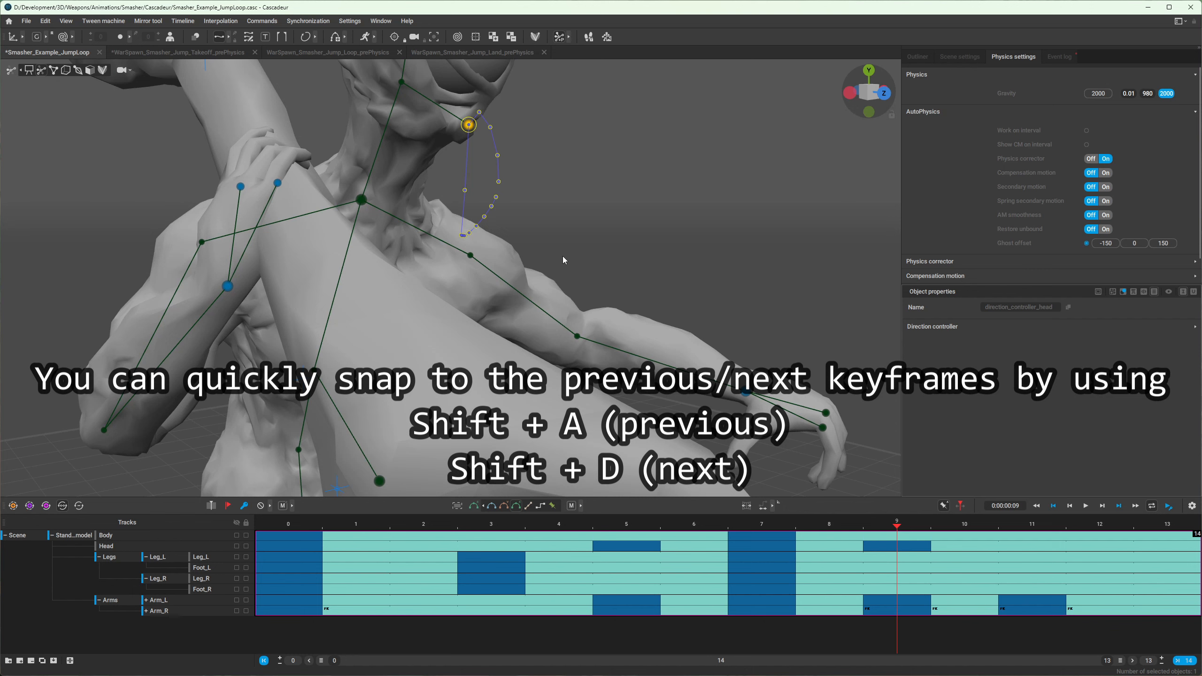
# - Lower the head's direction controller along the vertical axis at frame 9, undoing the excessive moves
pyautogui.moveTo(474, 95); pyautogui.dragTo(472, 103)
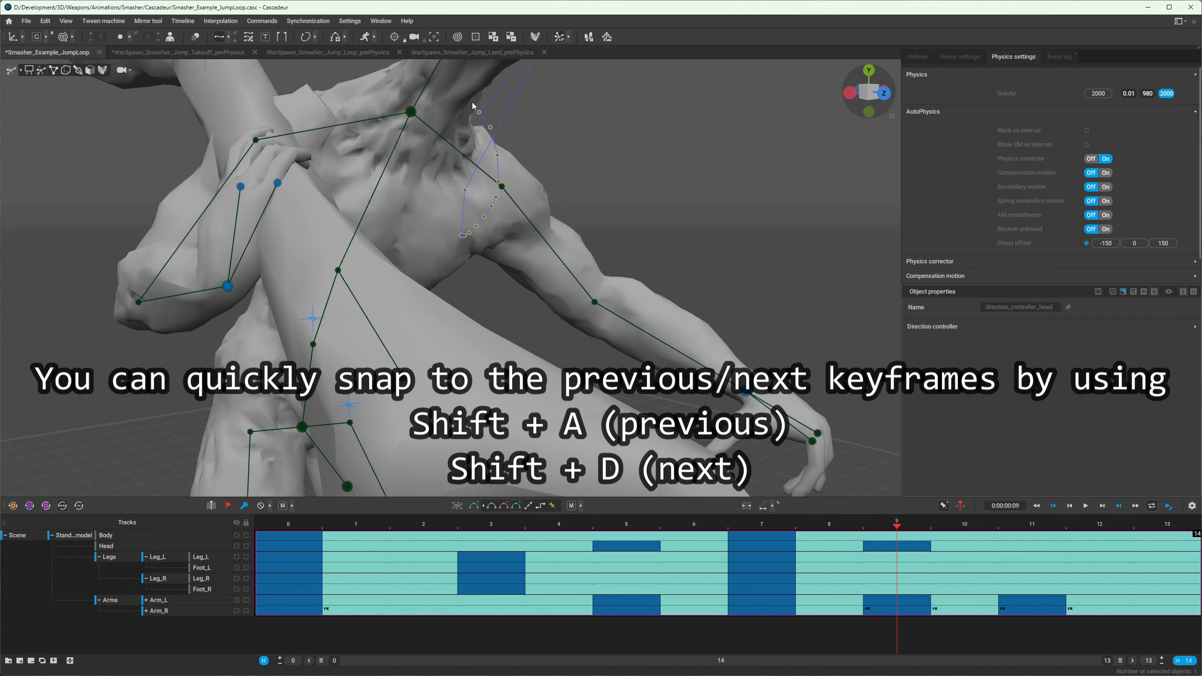
pyautogui.moveTo(470, 157); pyautogui.dragTo(455, 294)
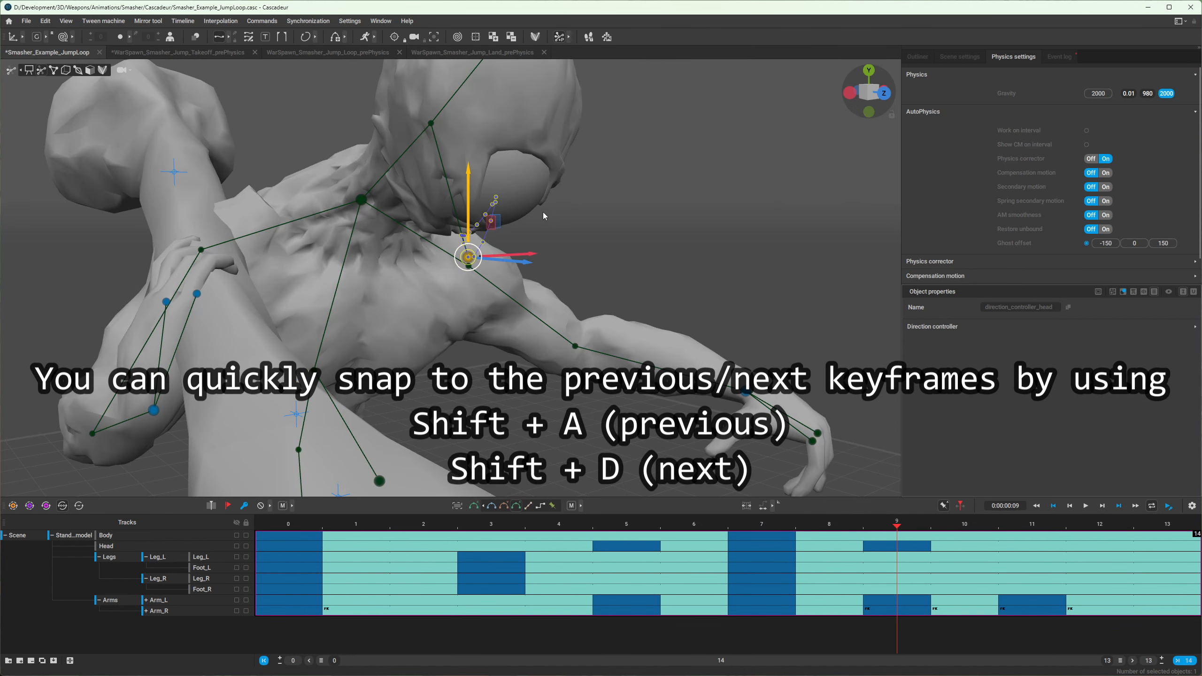
pyautogui.keyDown('alt'); pyautogui.moveTo(596, 249); pyautogui.dragTo(528, 235); pyautogui.keyUp('alt')
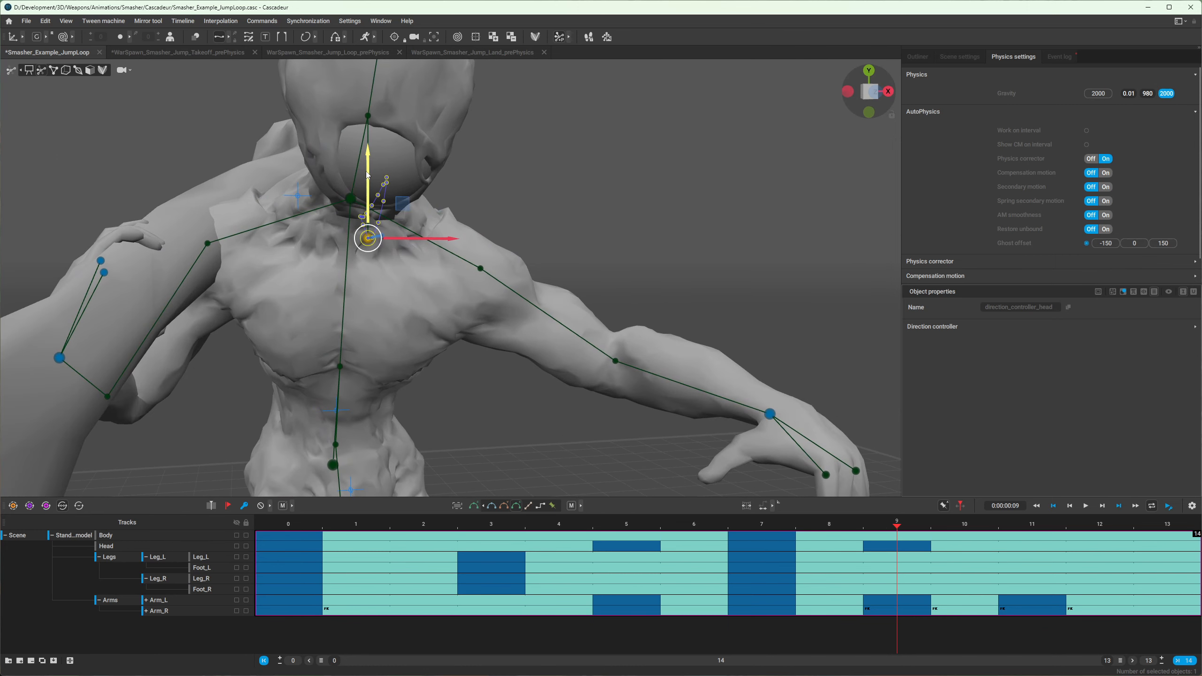
pyautogui.hotkey('ctrl', 'z')
pyautogui.scroll(-3, 435, 189)
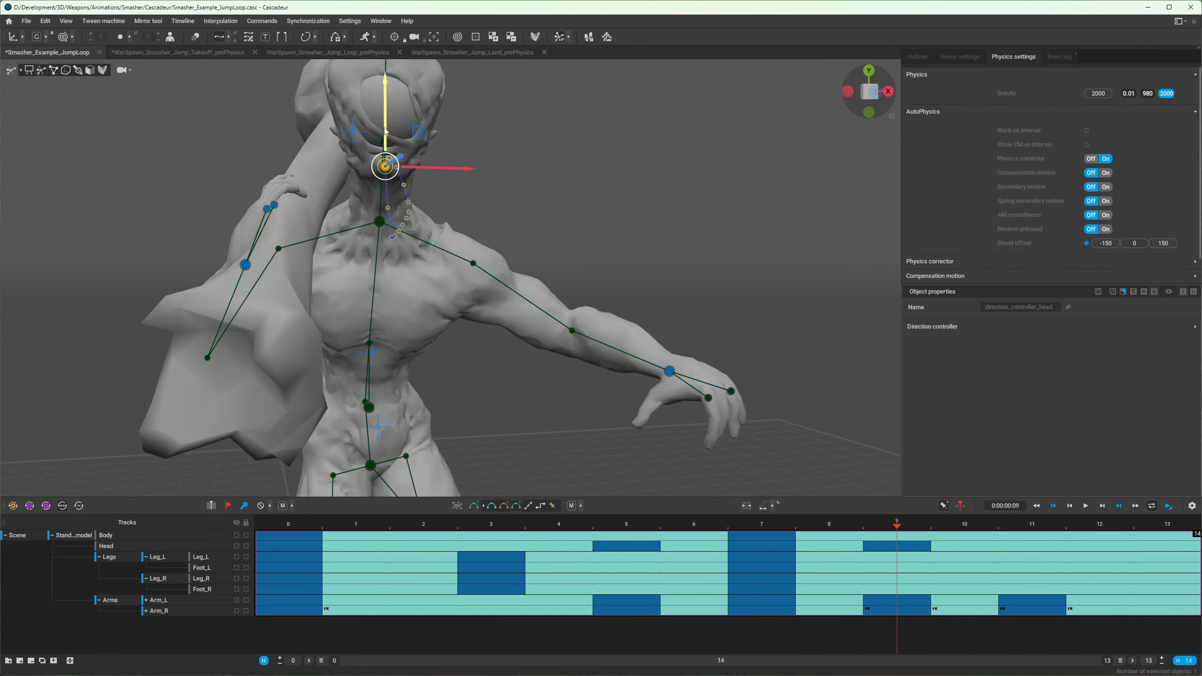
pyautogui.hotkey('ctrl', 'z')
pyautogui.hotkey('ctrl', 'z')
pyautogui.hotkey('ctrl', 'z')
pyautogui.hotkey('ctrl', 'z')
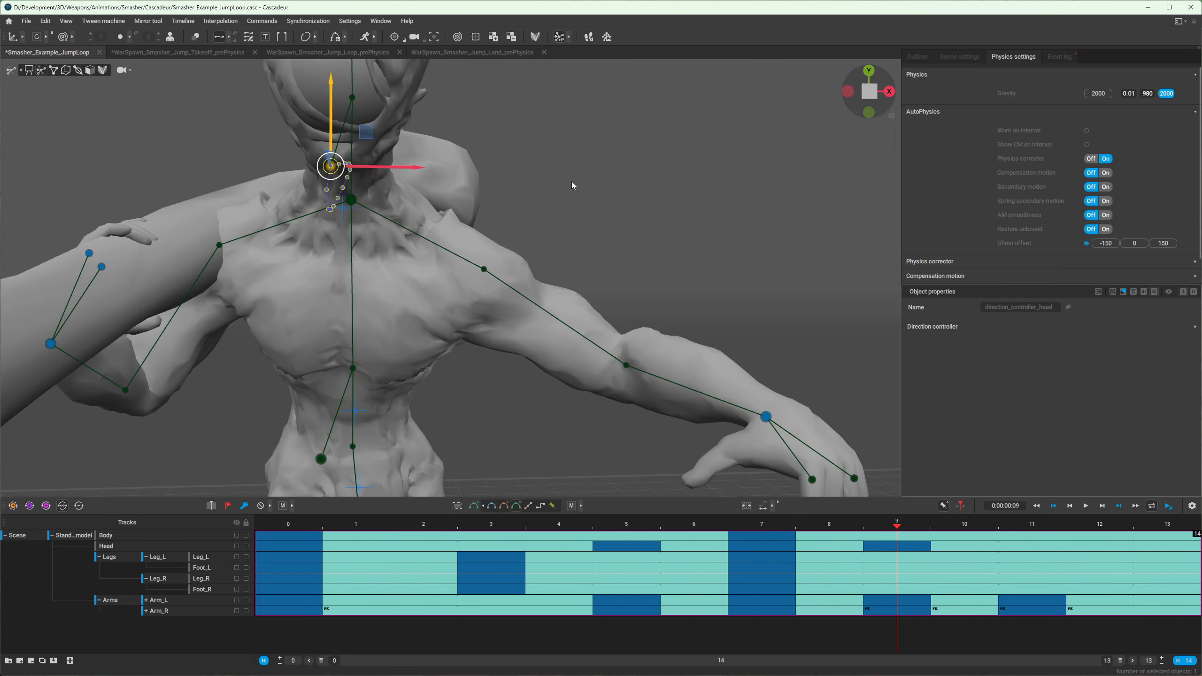
# - Play the loop and step through its frames to examine the head and arm motion
pyautogui.press('space')
pyautogui.scroll(-5, 571, 182)
pyautogui.click(585, 181)
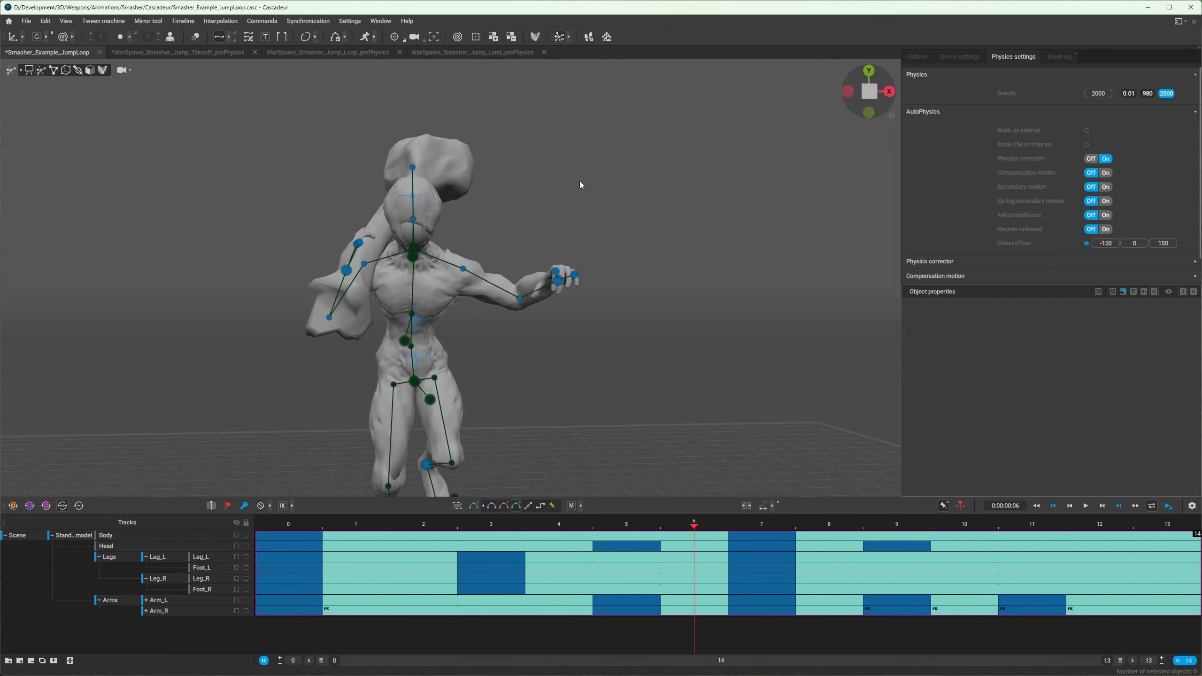
pyautogui.press('space')
pyautogui.press('Left')
pyautogui.press('Left')
pyautogui.press('Left')
pyautogui.press('Right')
pyautogui.press('Right')
pyautogui.press('Right')
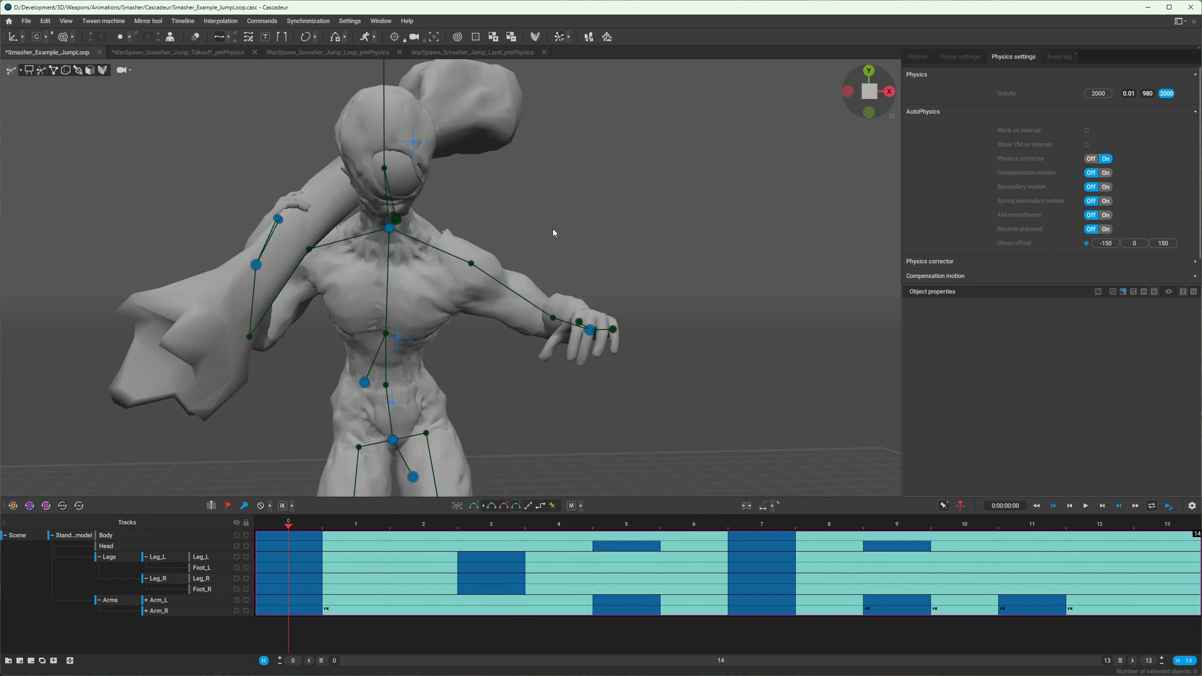
pyautogui.press('Right')
pyautogui.press('Right')
pyautogui.press('Right')
pyautogui.press('Right')
pyautogui.press('Right')
pyautogui.press('Right')
pyautogui.press('Right')
pyautogui.press('Right')
pyautogui.press('Right')
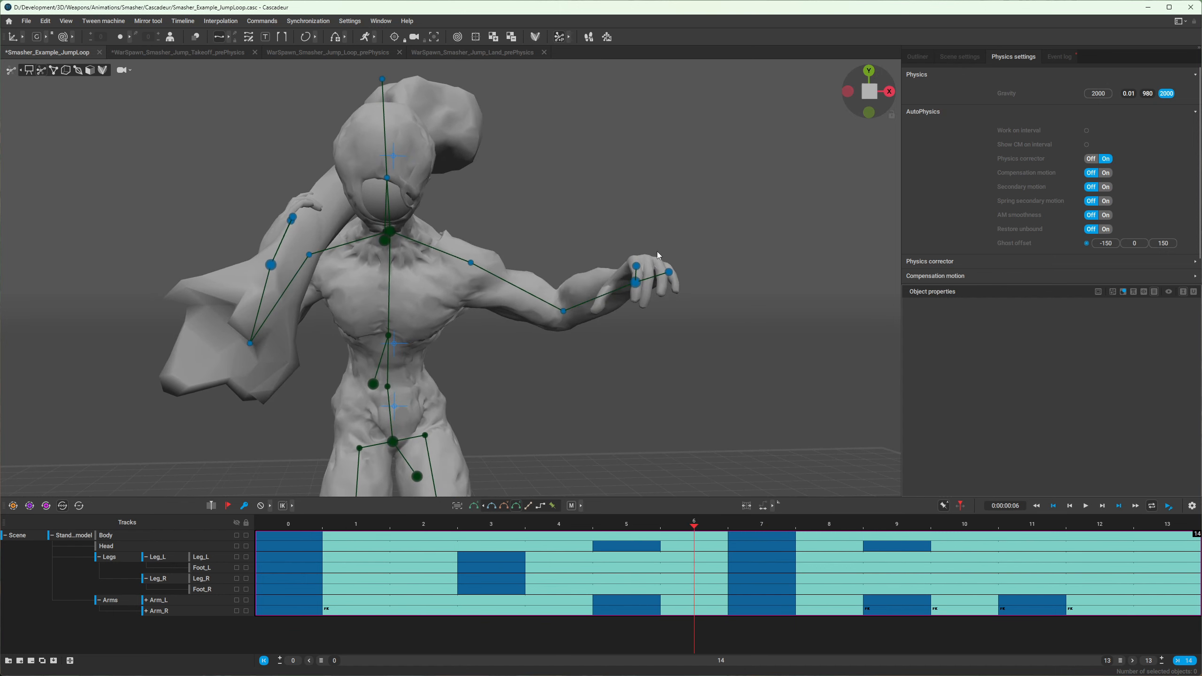
pyautogui.moveTo(266, 256); pyautogui.dragTo(237, 378, button='right')
pyautogui.click(479, 303)
pyautogui.moveTo(221, 378); pyautogui.dragTo(265, 384)
pyautogui.hotkey('ctrl', 'z')
pyautogui.hotkey('ctrl', 'z')
pyautogui.hotkey('ctrl', 'z')
pyautogui.scroll(-3, 639, 267)
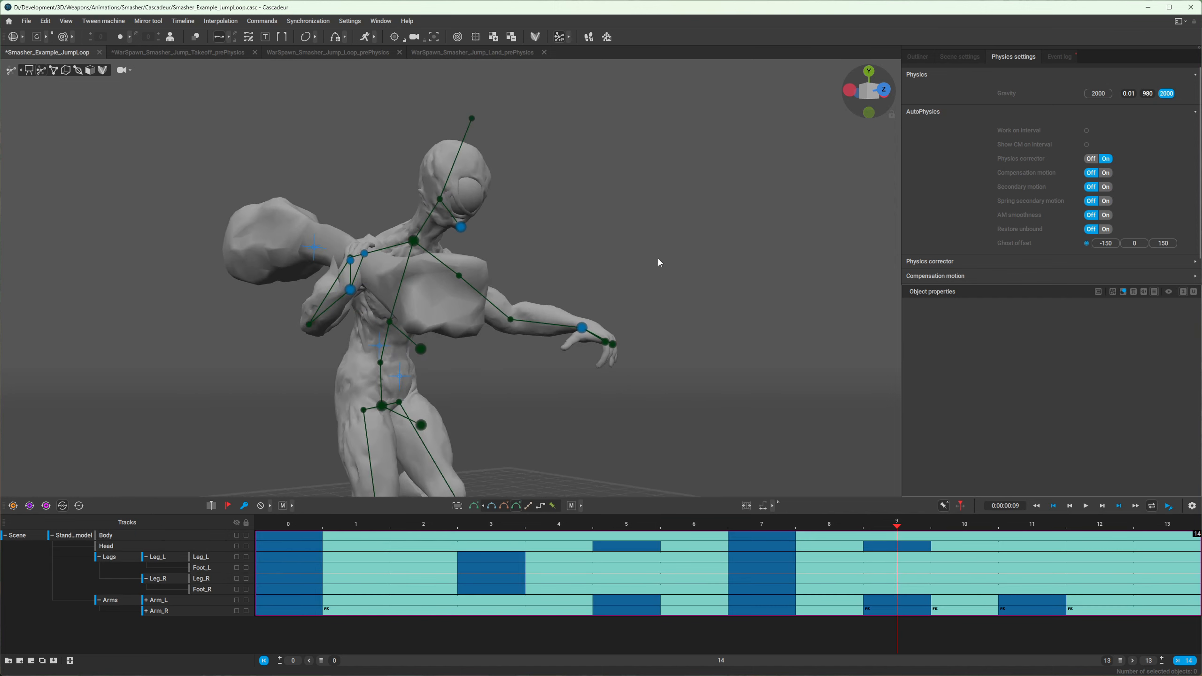
# - Delete the keyframe at frame 11 on the arm tracks
pyautogui.moveTo(598, 261); pyautogui.dragTo(618, 289, button='right')
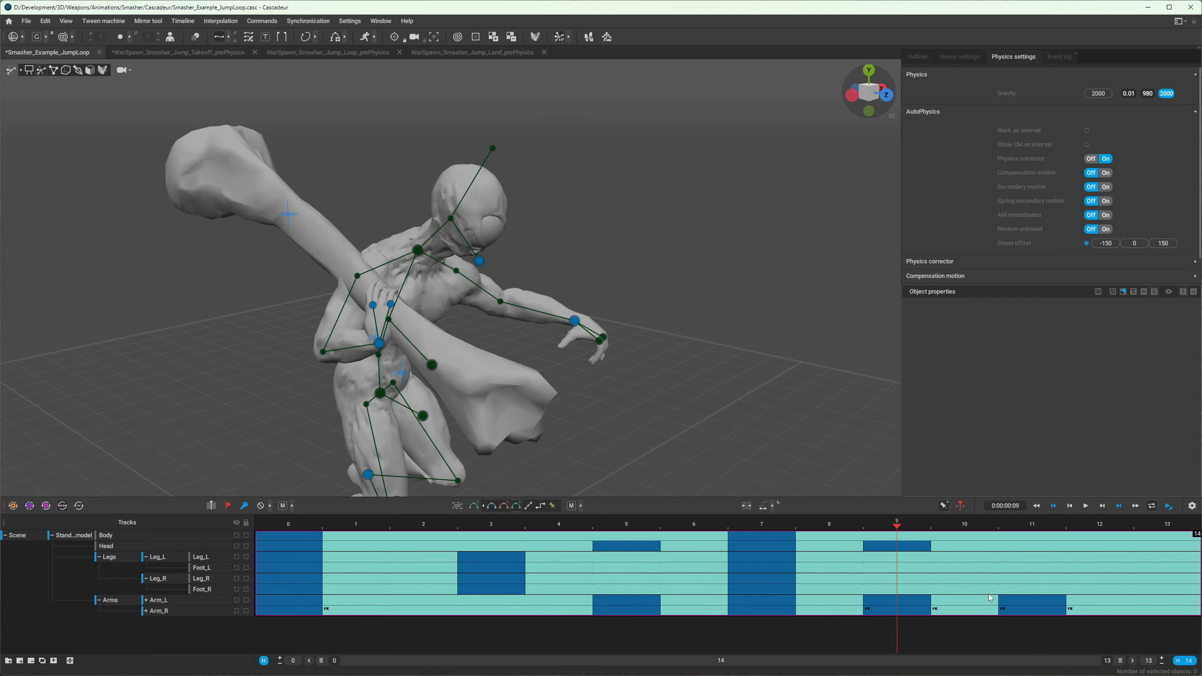
pyautogui.hotkey('ctrl', 'z')
pyautogui.keyDown('alt'); pyautogui.moveTo(709, 430); pyautogui.dragTo(614, 359); pyautogui.keyUp('alt')
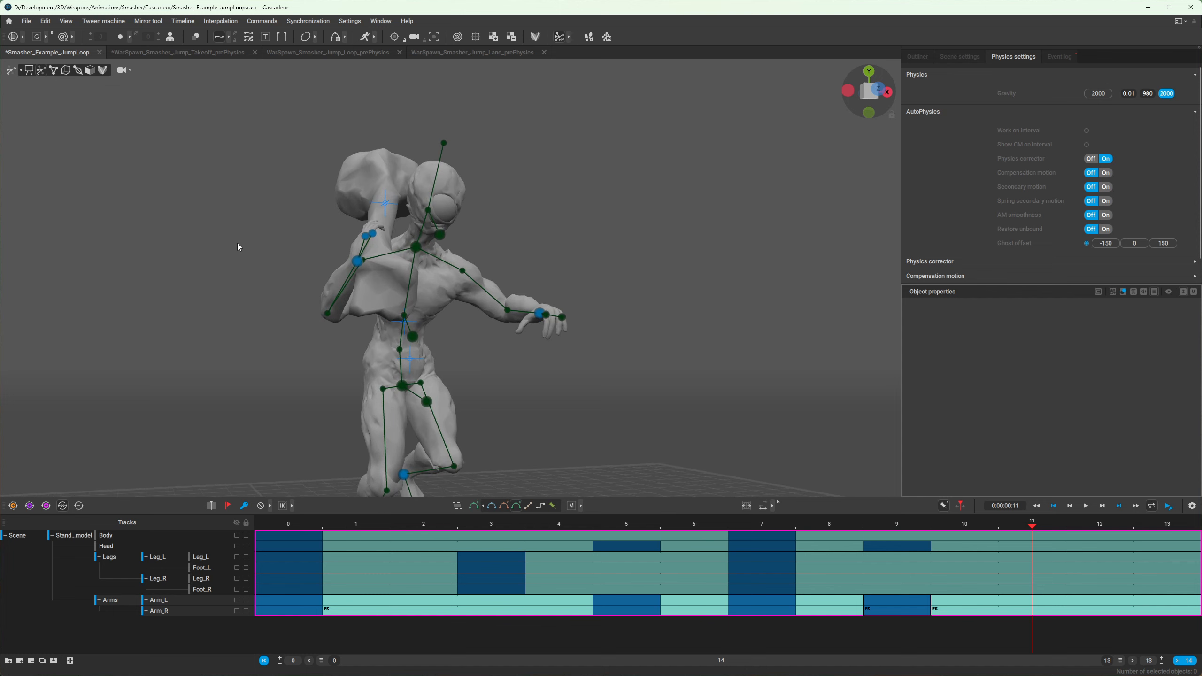
pyautogui.moveTo(236, 282); pyautogui.dragTo(218, 312, button='right')
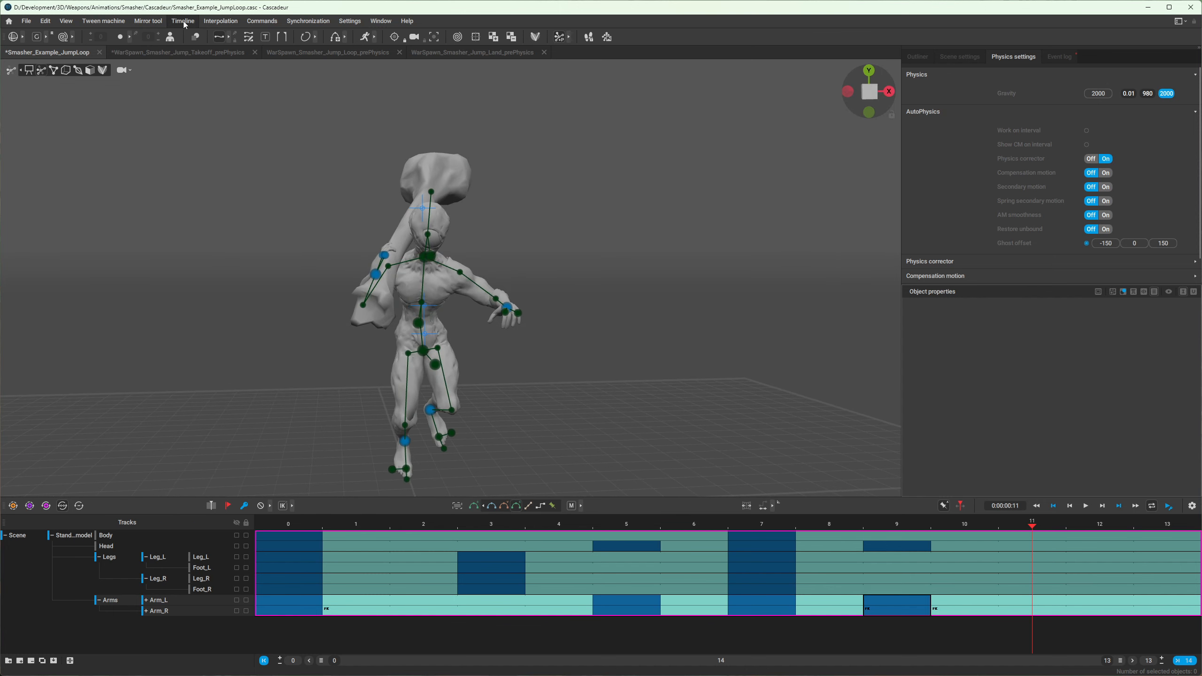
pyautogui.click(148, 21)
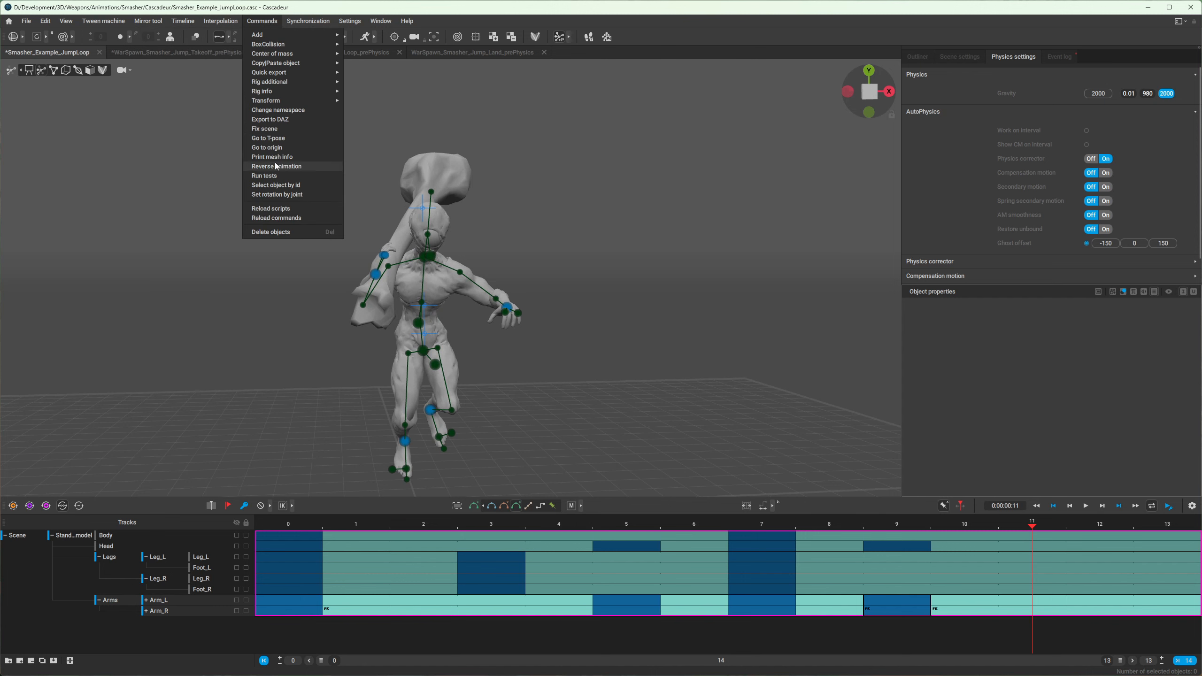
pyautogui.click(565, 181)
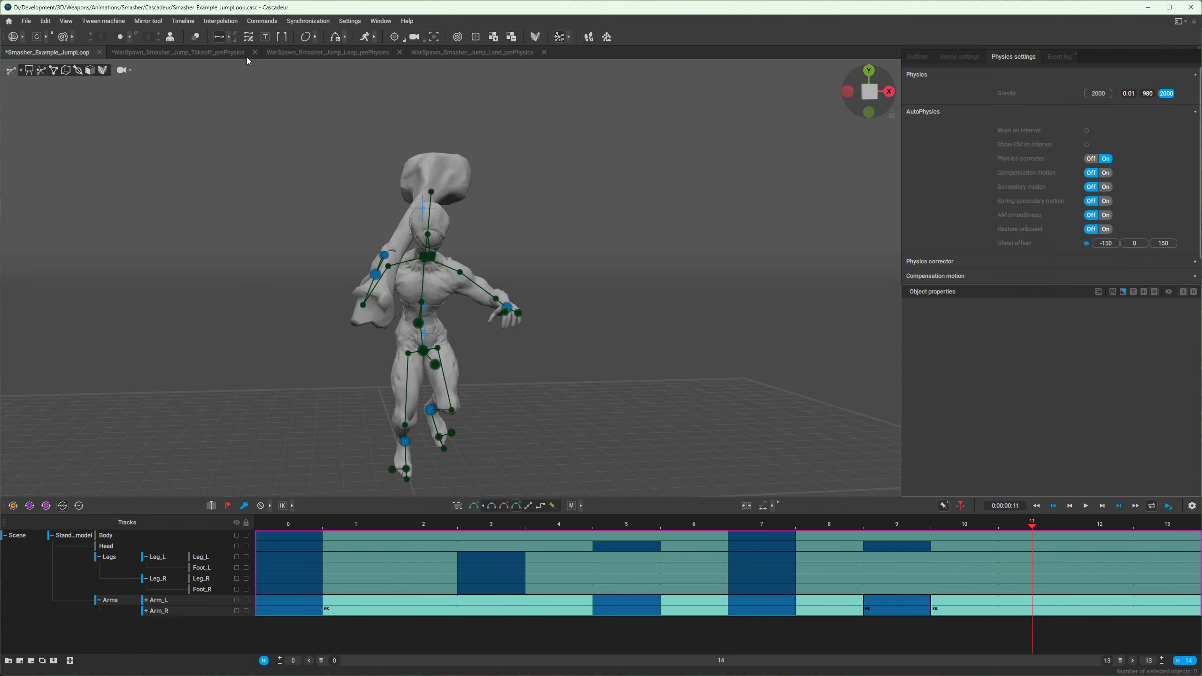
# - Look at the FBX/DAE export options for the jump loop scene, including exporting without meshes
pyautogui.scroll(-3, 350, 260)
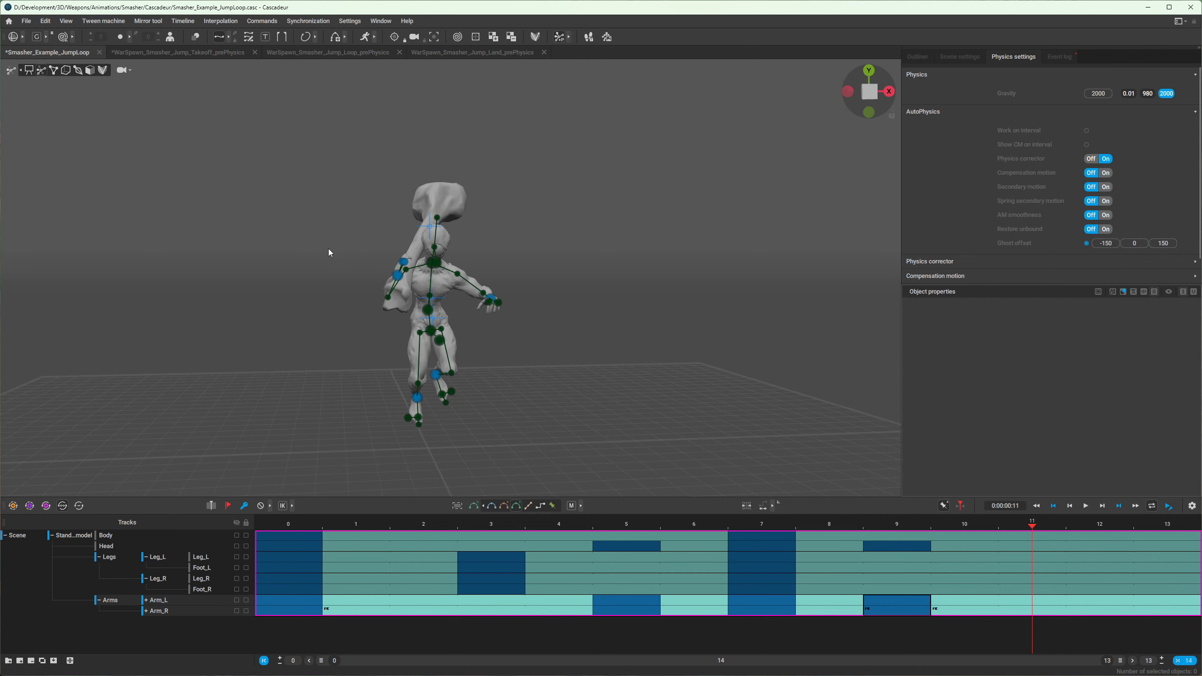
pyautogui.scroll(5, 329, 248)
pyautogui.click(27, 22)
pyautogui.moveTo(47, 124)
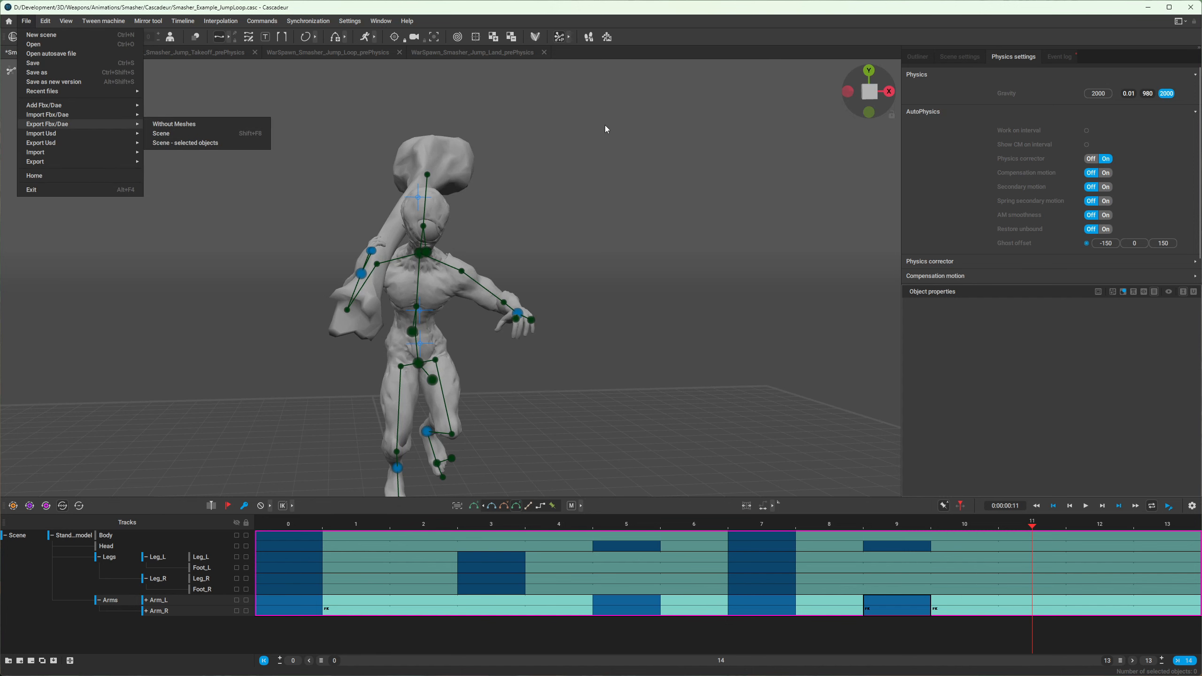
pyautogui.click(188, 124)
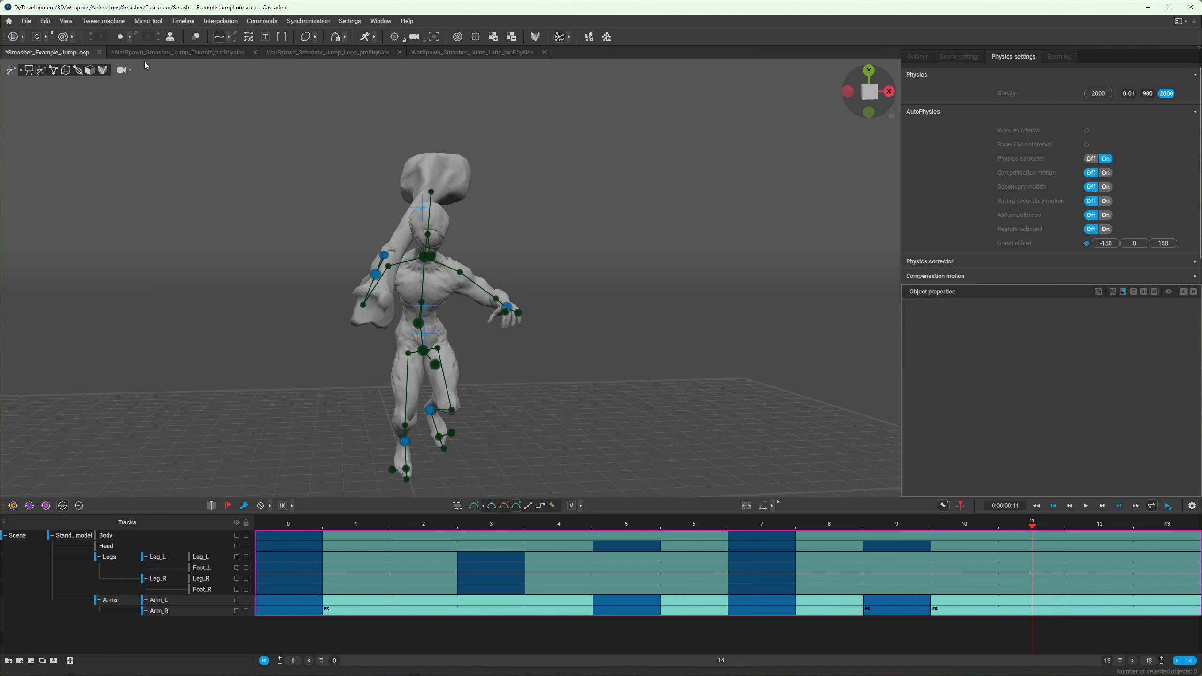
# - Look at the WarSpawn_Smasher_Jump_Loop_prePhysics scene and return to Smasher_Example_JumpLoop
pyautogui.click(328, 53)
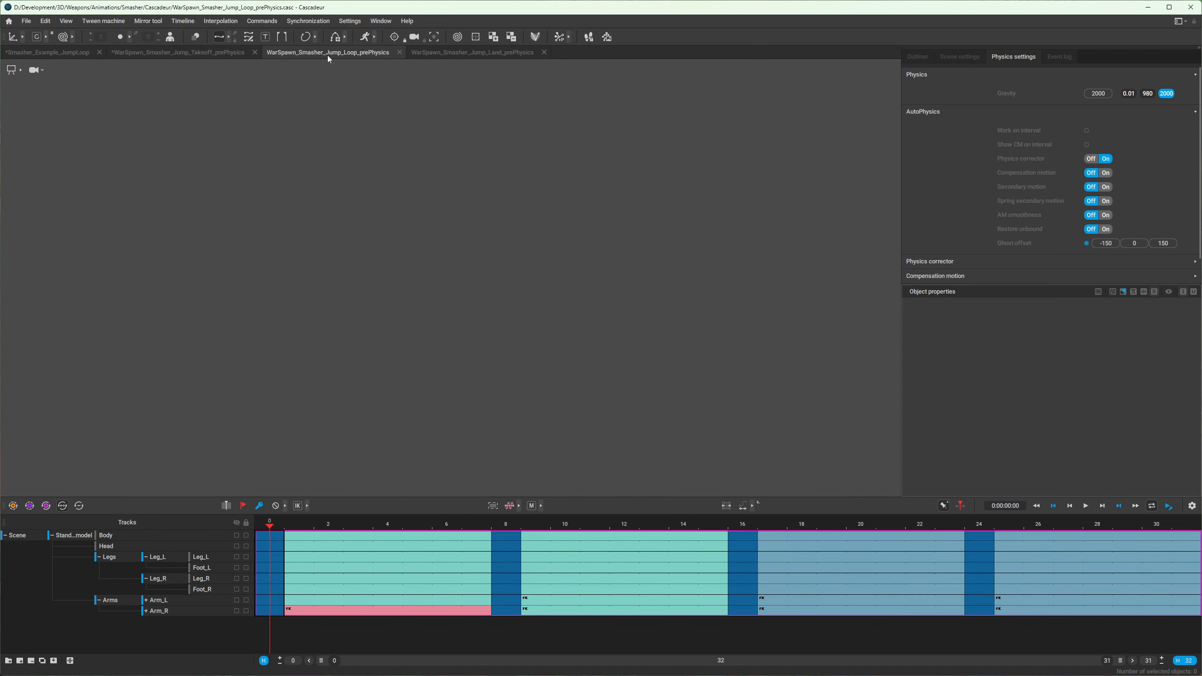
pyautogui.scroll(3, 352, 187)
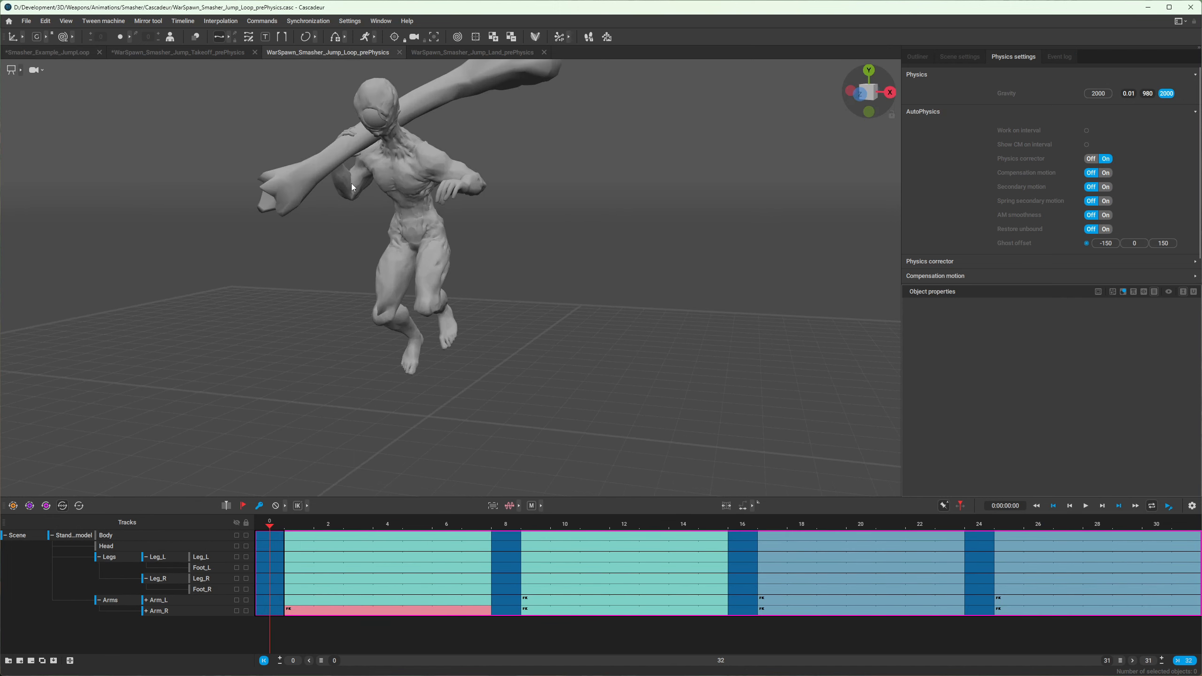
pyautogui.click(64, 53)
# - Open the scene WarSpawn_Smasher_Jump.casc from the Cascadeur folder
pyautogui.click(26, 20)
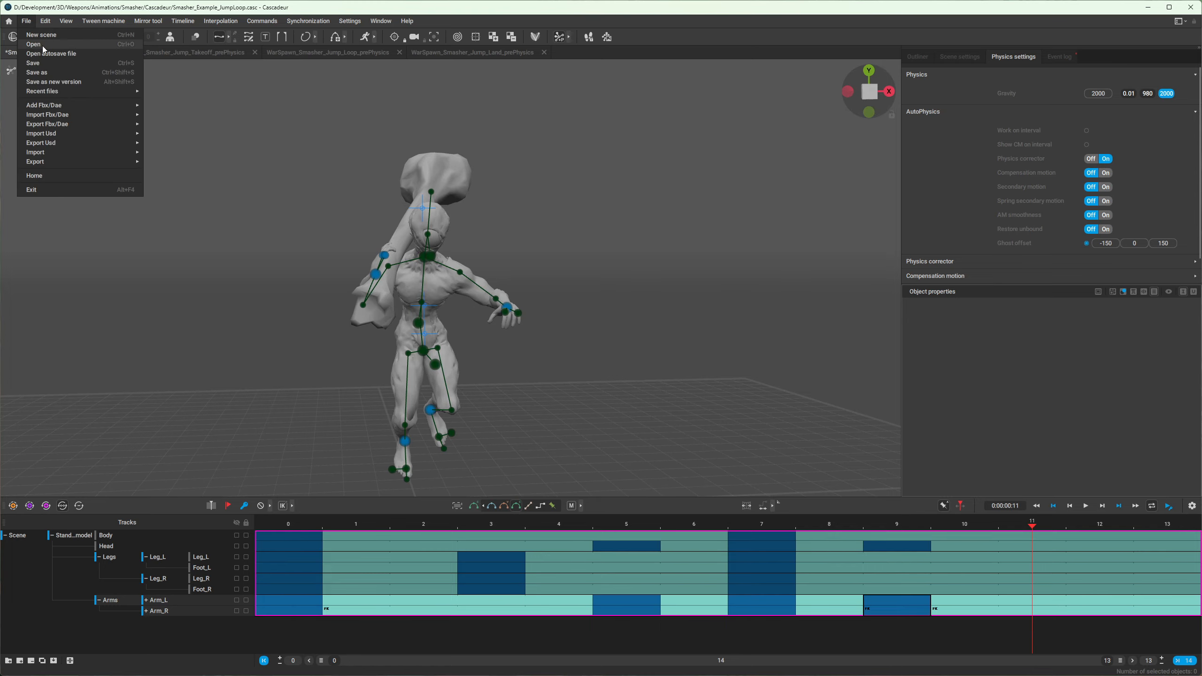
pyautogui.click(42, 45)
pyautogui.scroll(-5, 304, 264)
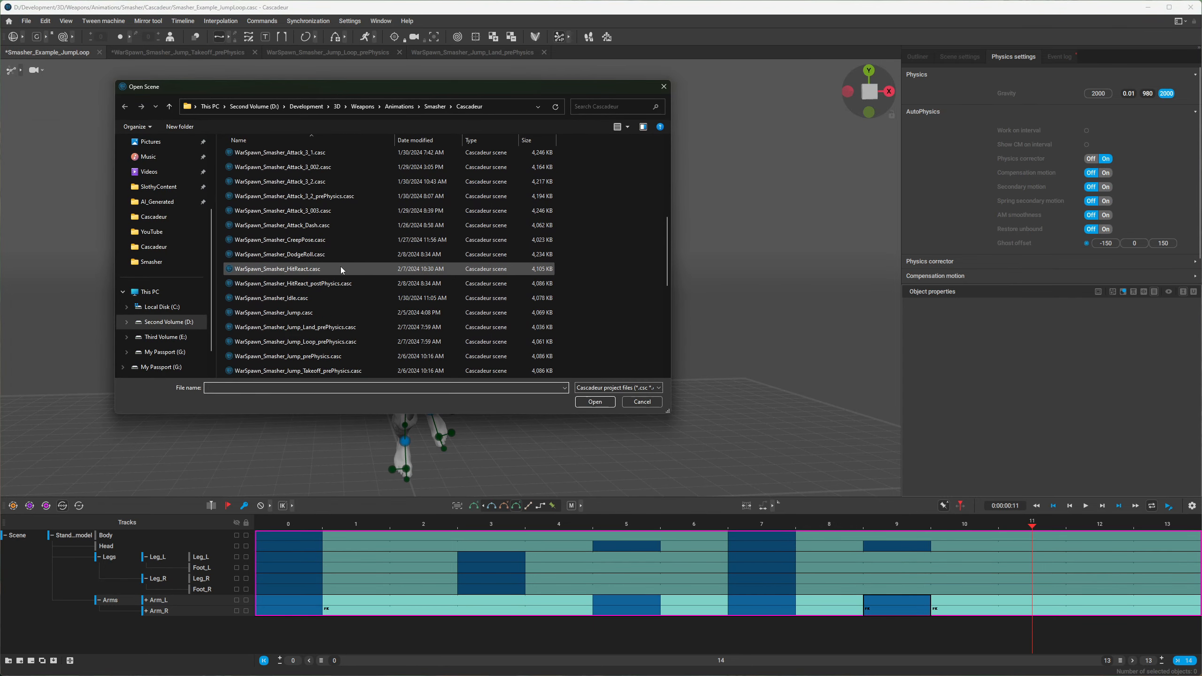
pyautogui.click(355, 312)
pyautogui.click(594, 402)
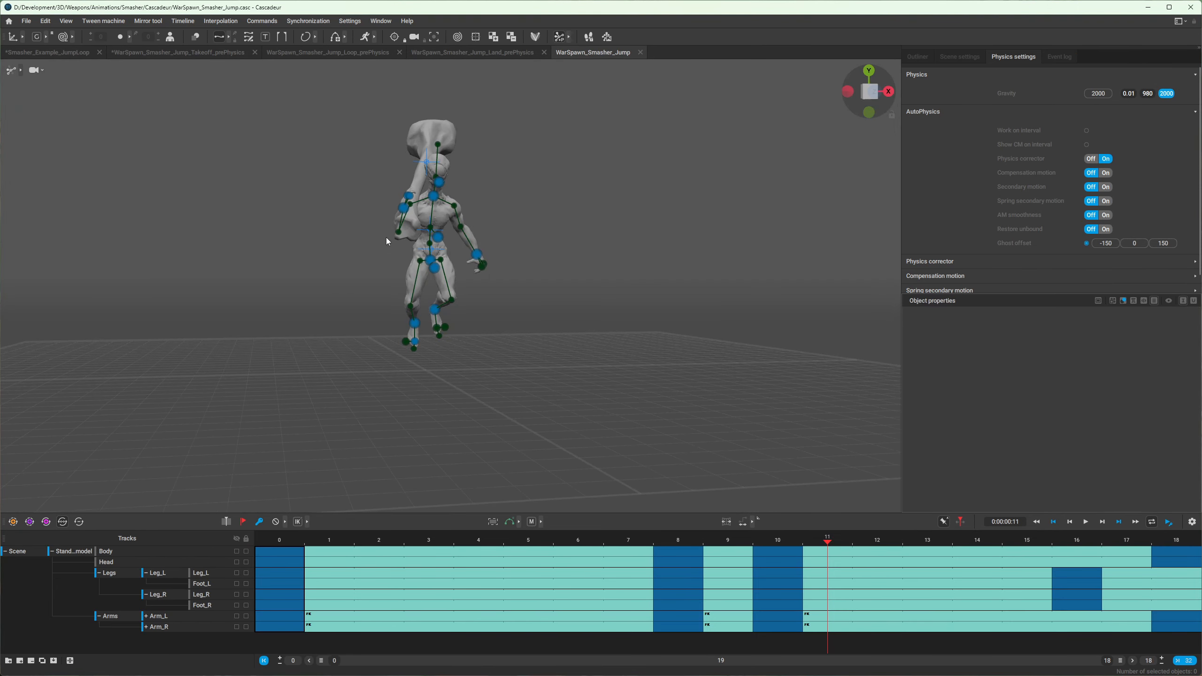
# - Play the full jump animation and step through its frames to examine the takeoff and mid-air poses
pyautogui.keyDown('alt'); pyautogui.moveTo(386, 236); pyautogui.dragTo(374, 234); pyautogui.keyUp('alt')
pyautogui.press('space')
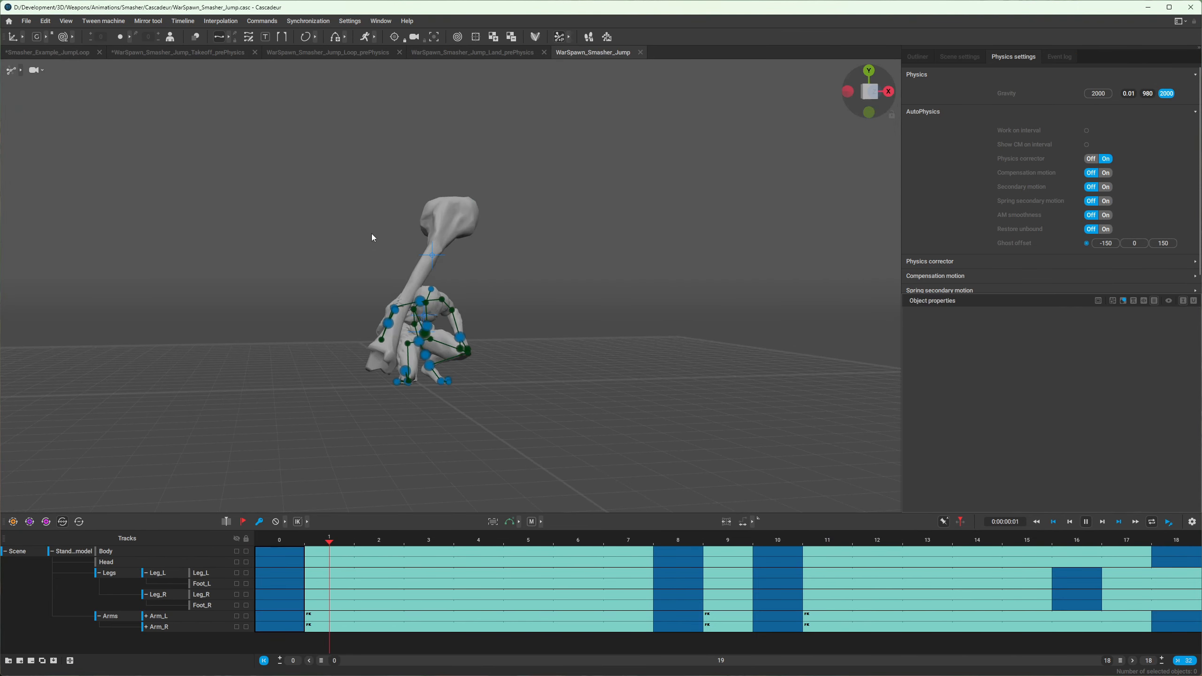
pyautogui.press('space')
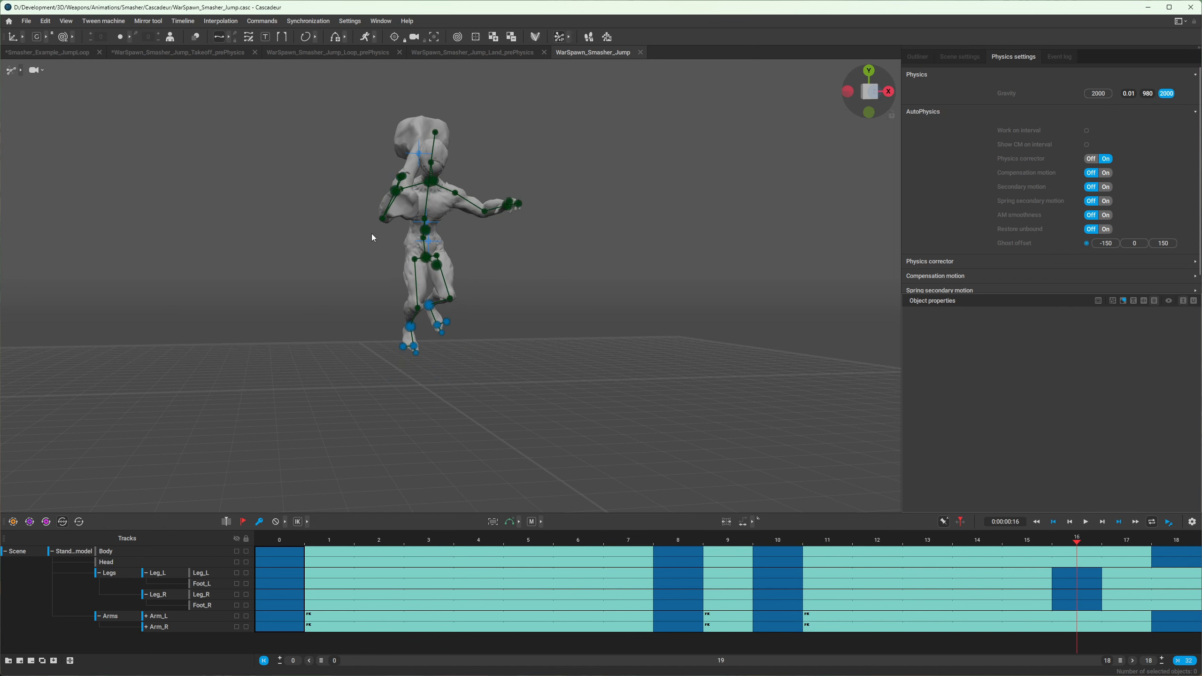
pyautogui.press('Right')
pyautogui.press('Right')
pyautogui.press('Right')
pyautogui.keyDown('alt'); pyautogui.moveTo(372, 233); pyautogui.dragTo(285, 172, button='right'); pyautogui.keyUp('alt')
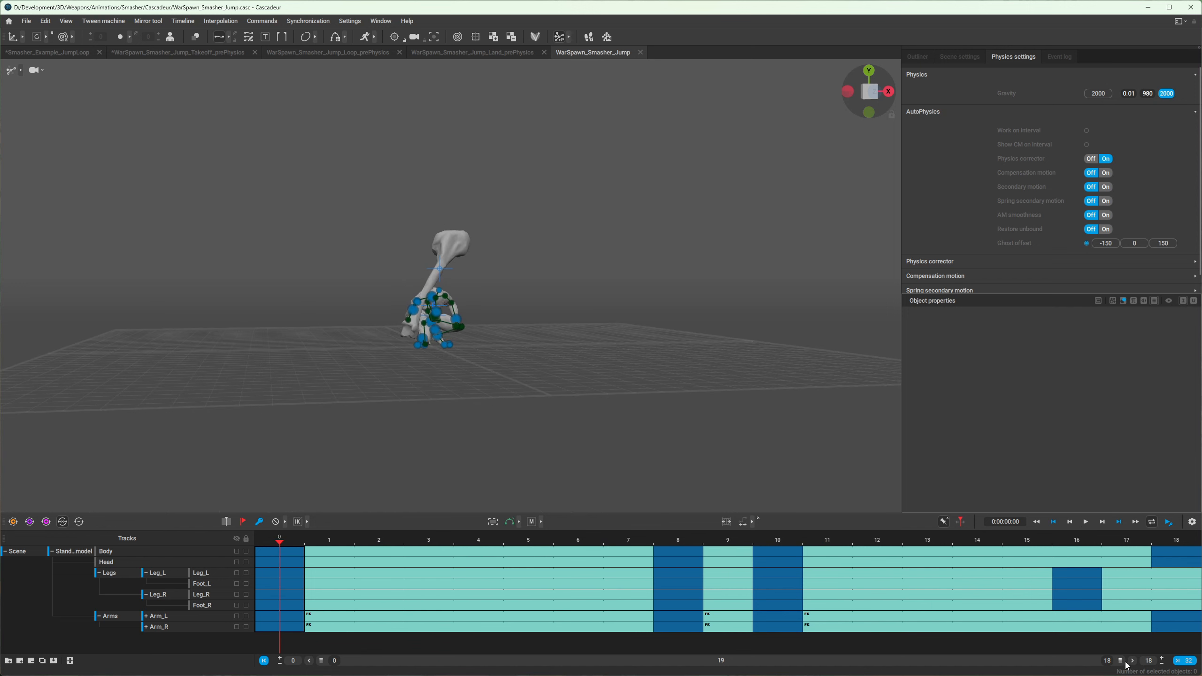
# - Extend the visible playback range to frame 32, play it, and display the character without its rig
pyautogui.click(1171, 663)
pyautogui.click(447, 301)
pyautogui.press('space')
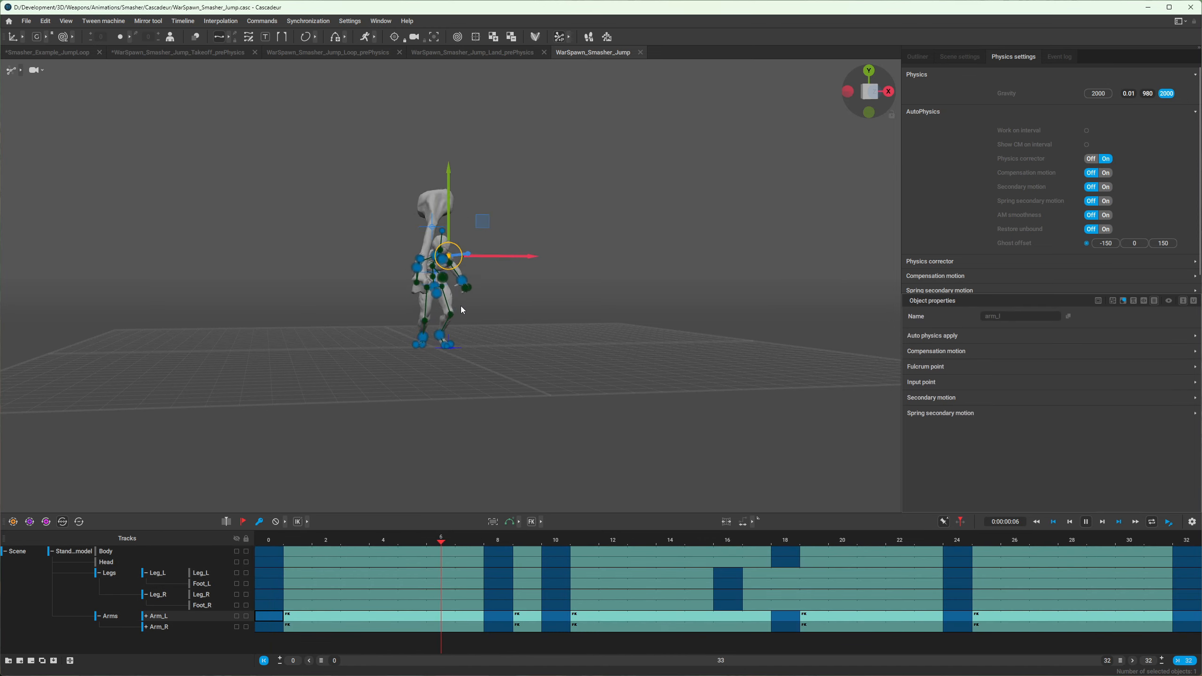
pyautogui.click(21, 71)
pyautogui.click(28, 70)
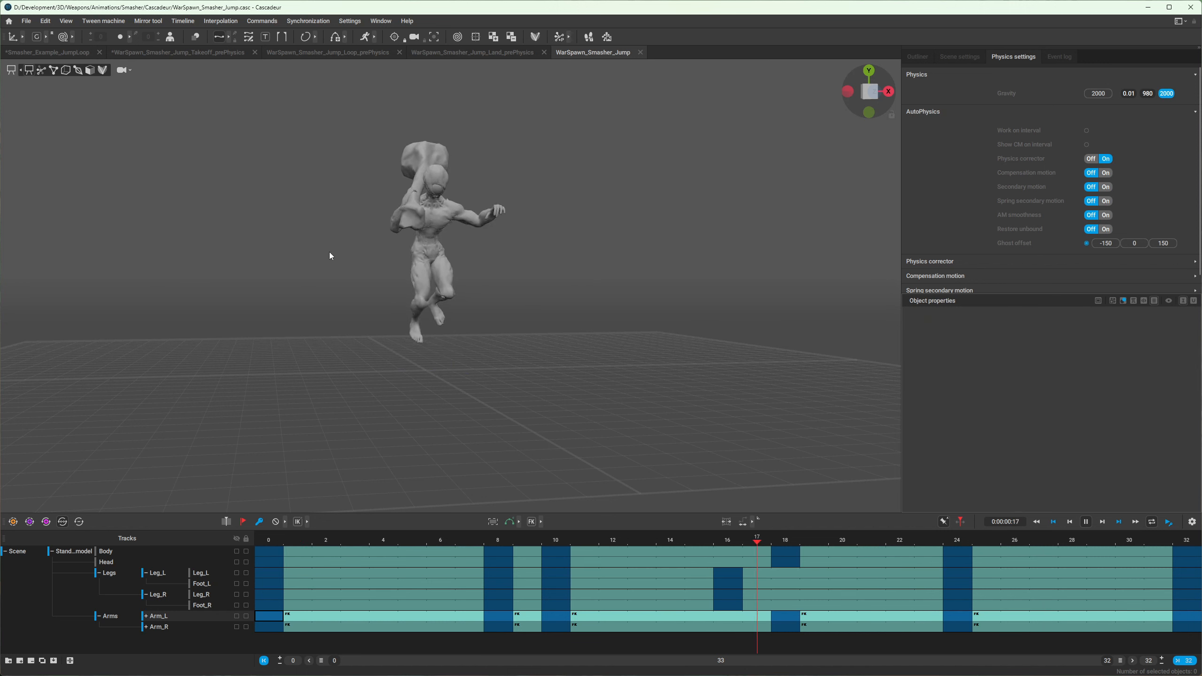
# - Play the complete jump and step backward from the landing to frame 23 to examine the descent
pyautogui.press('space')
pyautogui.press('space')
pyautogui.press('space')
pyautogui.press('Right')
pyautogui.press('Right')
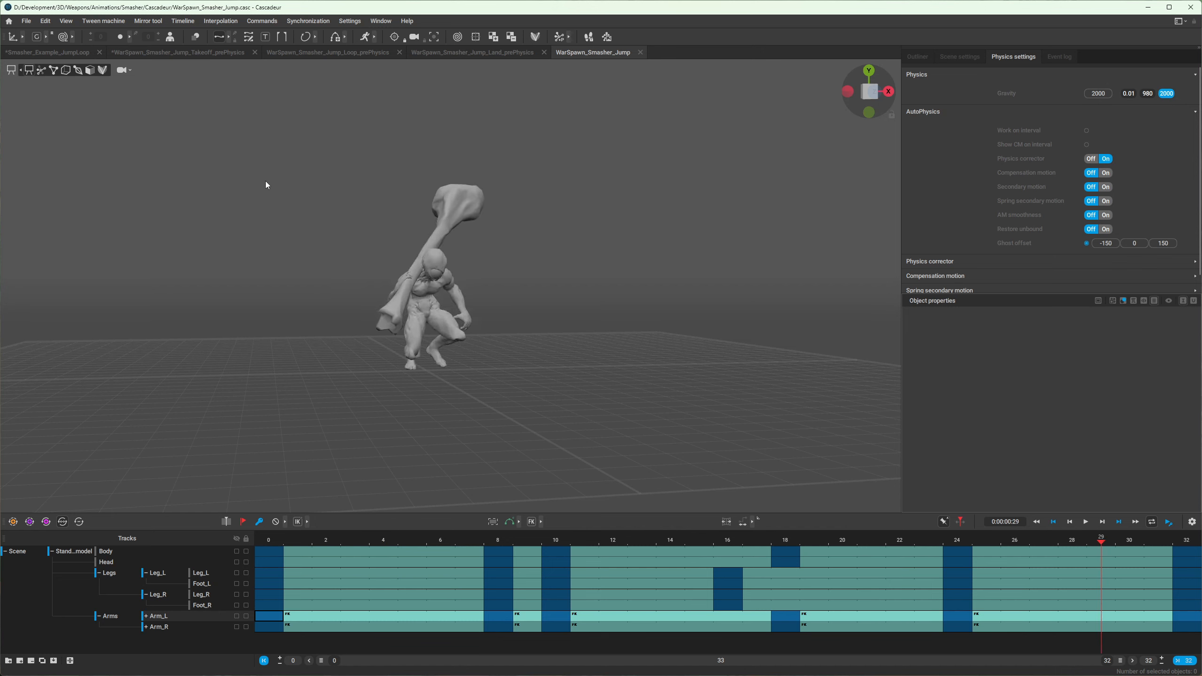
pyautogui.press('Left')
pyautogui.press('Left')
pyautogui.press('Left')
pyautogui.press('Left')
pyautogui.press('Left')
pyautogui.press('Left')
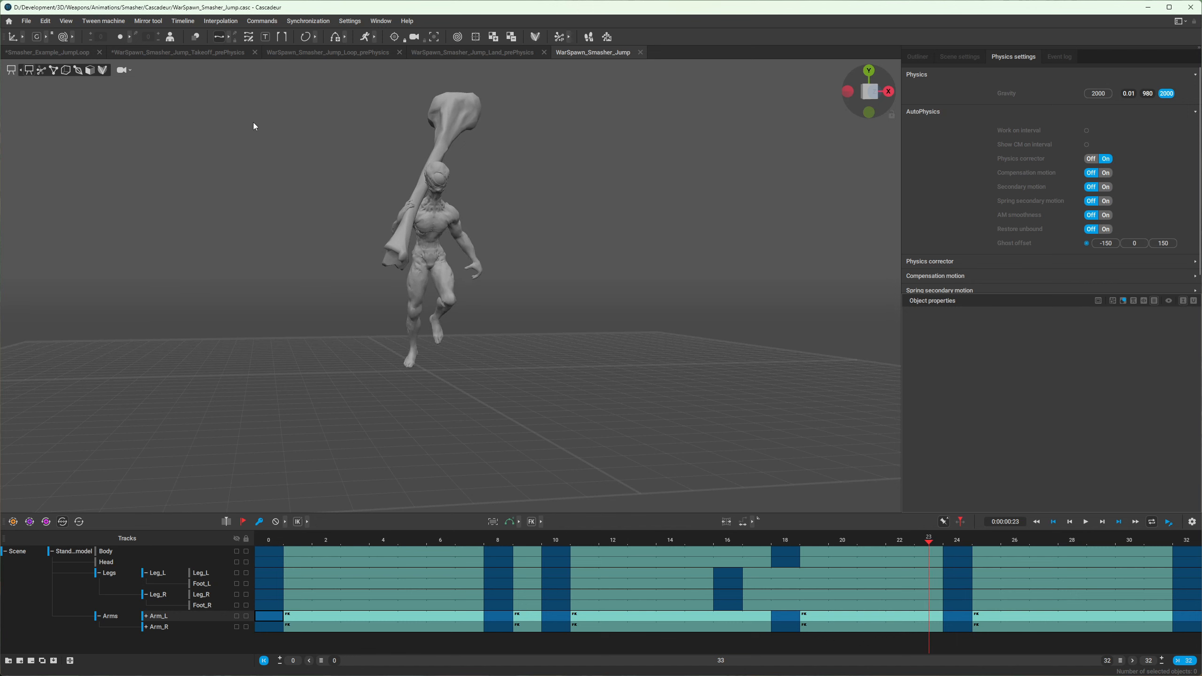
# - Switch to the WarSpawn_Smasher_Jump_Takeoff_prePhysics scene and play the takeoff
pyautogui.click(205, 54)
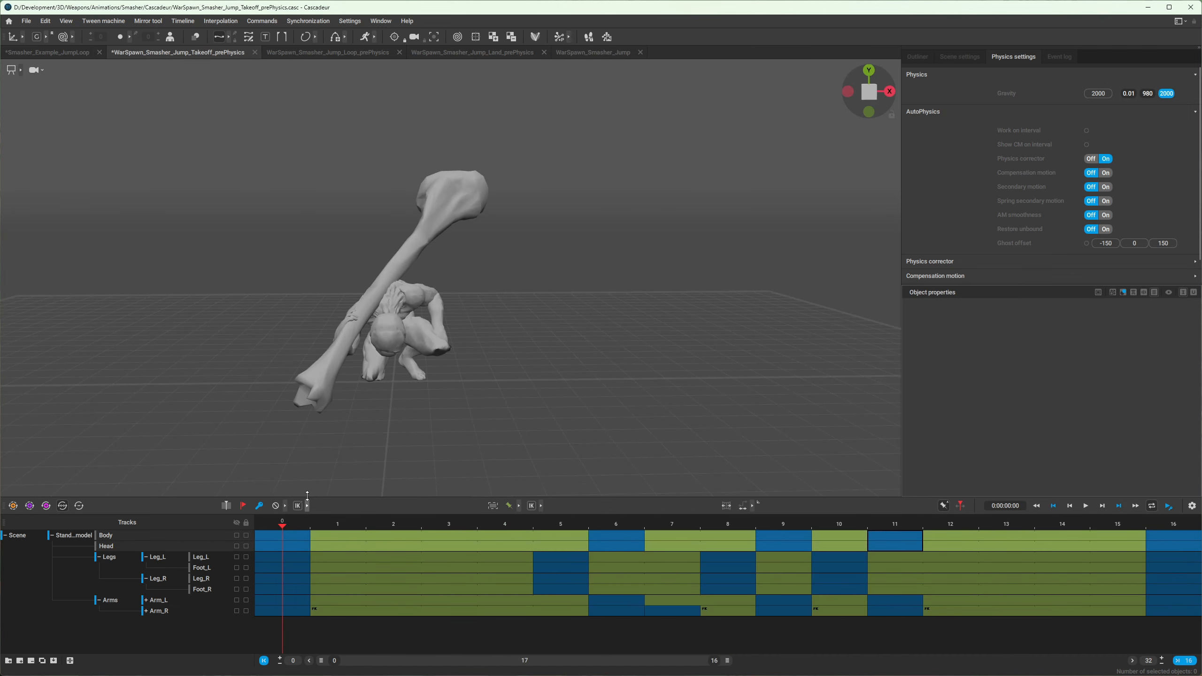
pyautogui.press('space')
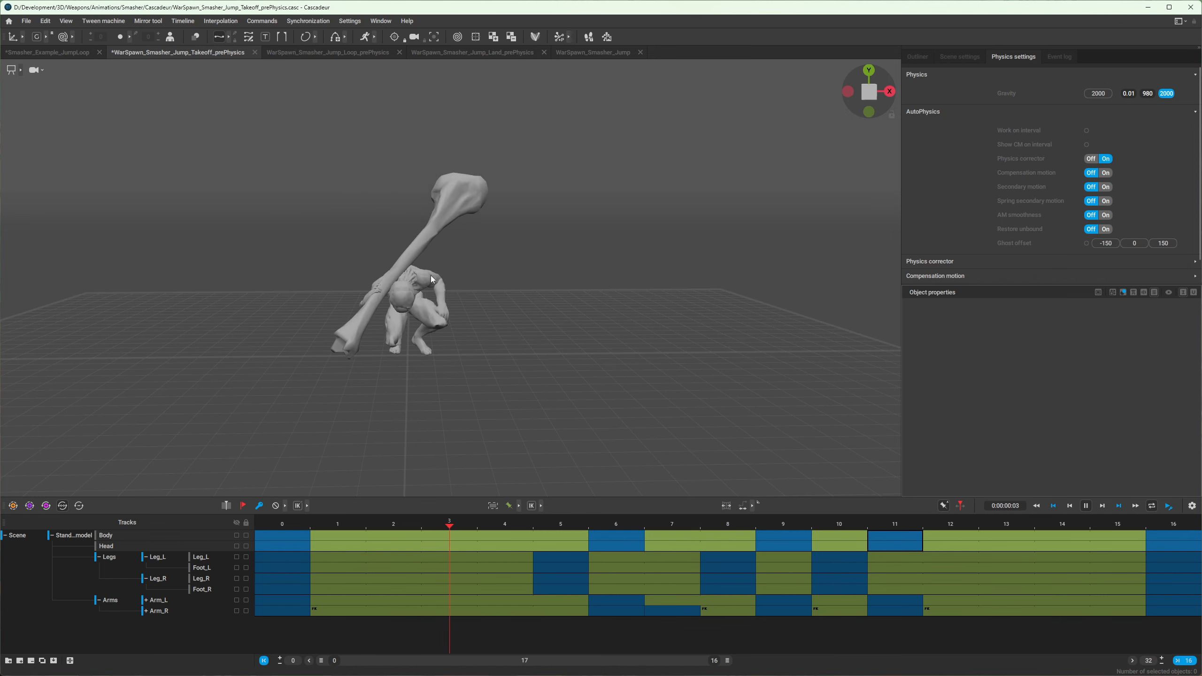
pyautogui.press('space')
pyautogui.press('Left')
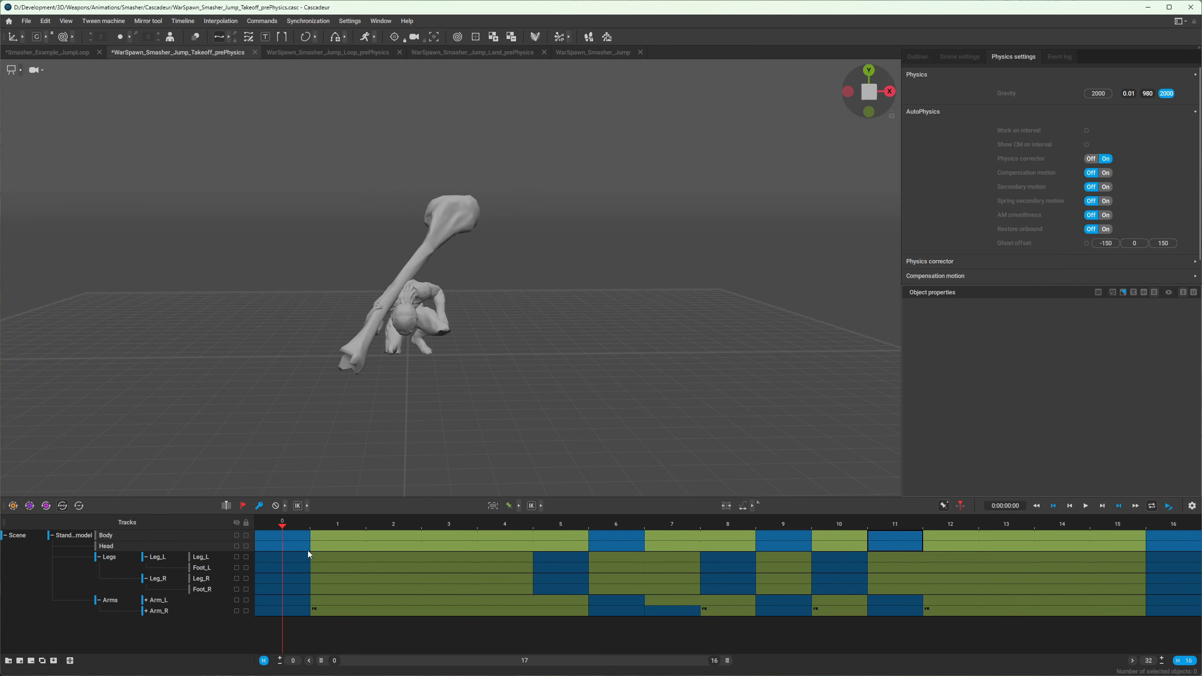
# - Select all tracks from frame 0 to 16 and reverse the takeoff animation
pyautogui.moveTo(298, 537); pyautogui.dragTo(1164, 619)
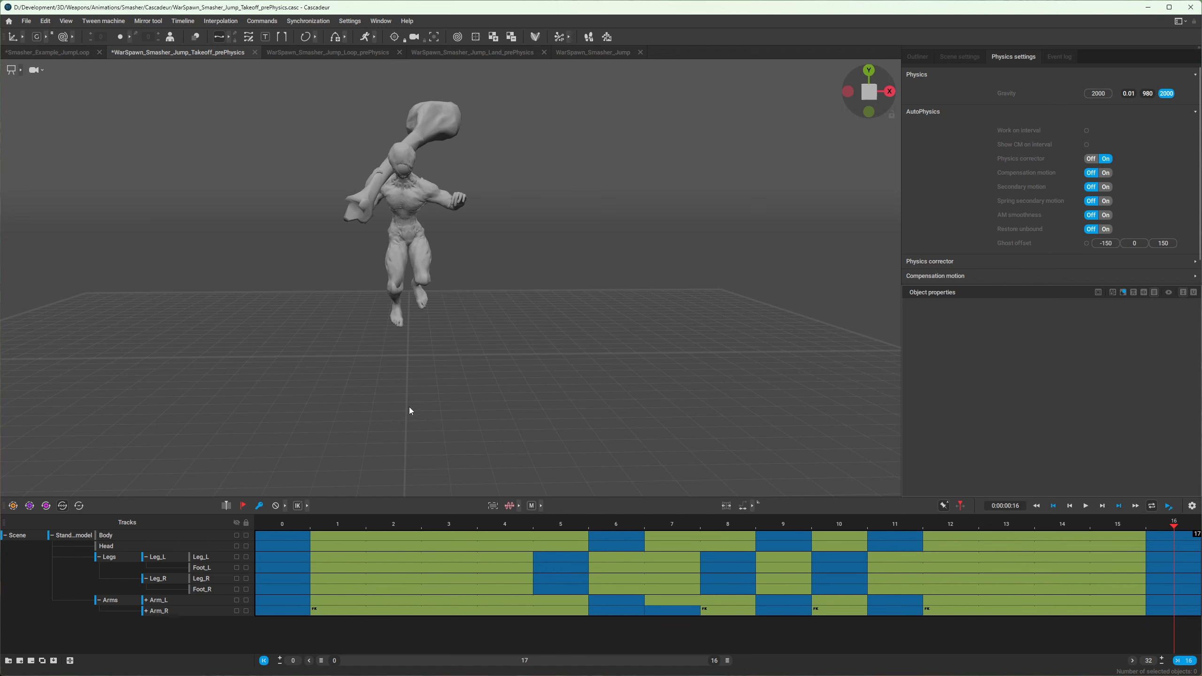
pyautogui.moveTo(291, 541); pyautogui.dragTo(1162, 618)
pyautogui.click(258, 22)
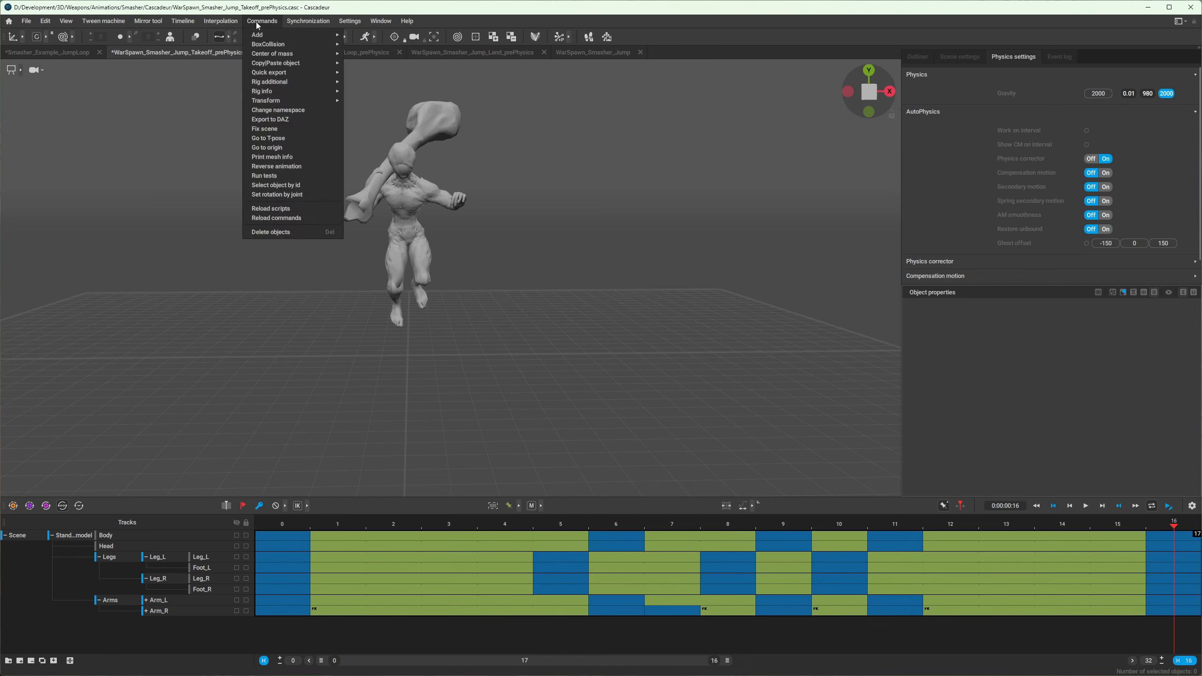
pyautogui.click(274, 167)
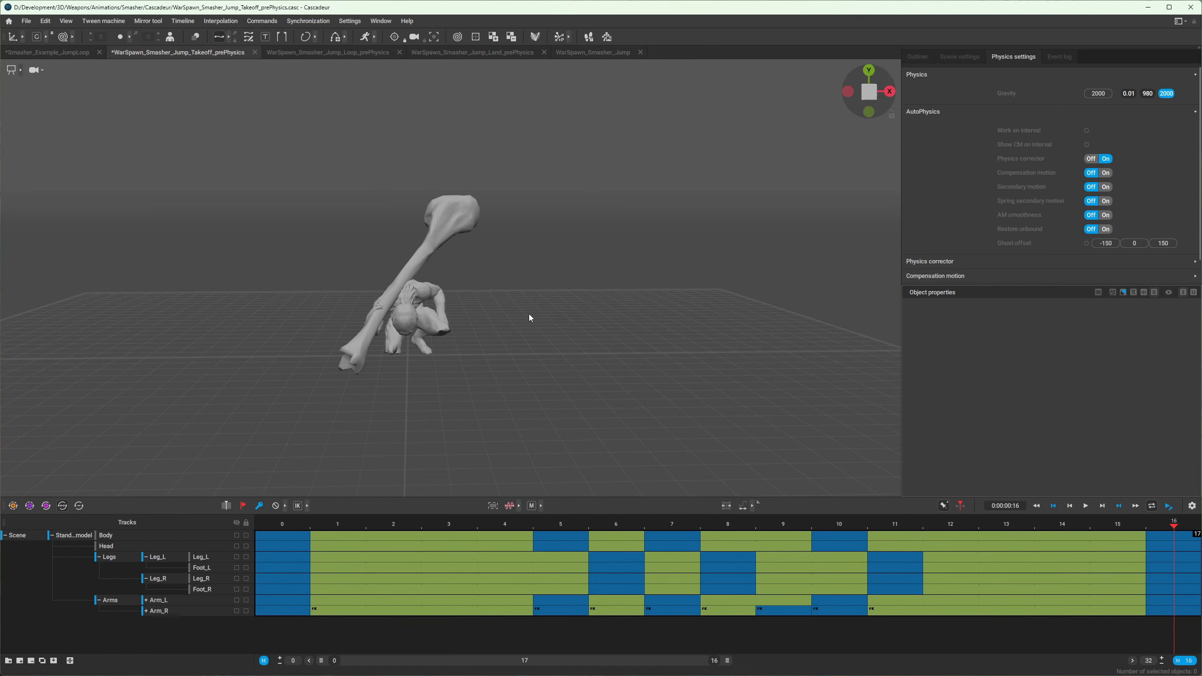
# - Play the reversed takeoff and step backward through its frames to judge it as a landing
pyautogui.moveTo(1186, 535); pyautogui.dragTo(1115, 557)
pyautogui.press('space')
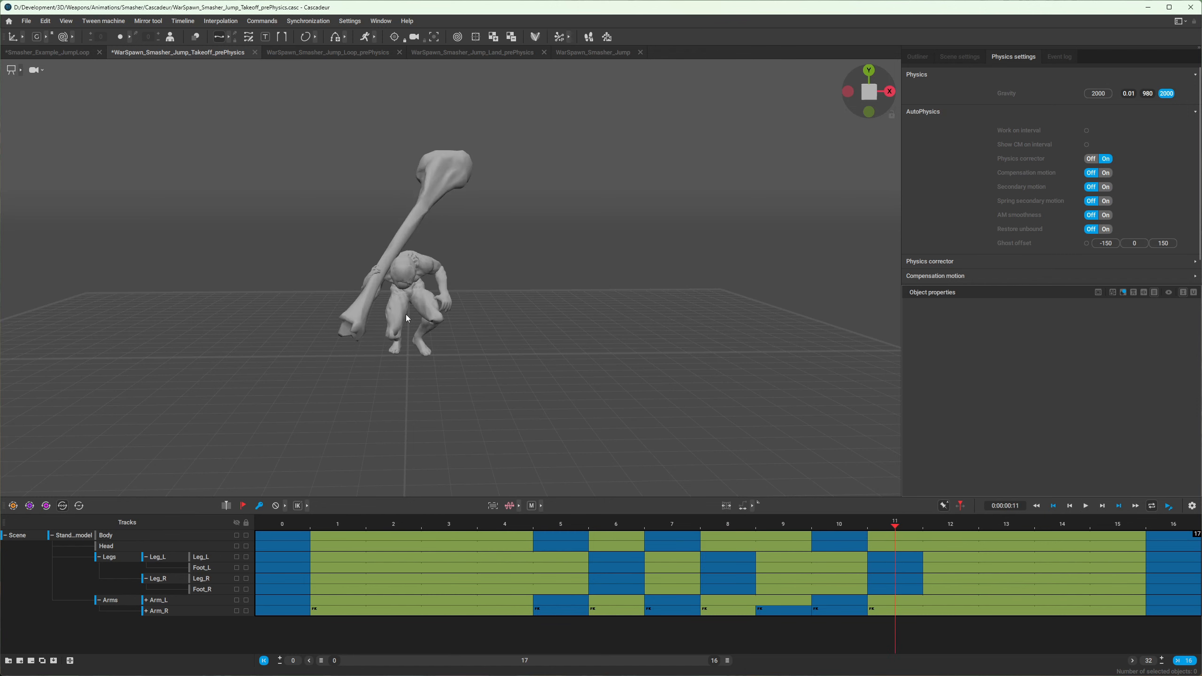
pyautogui.press('space')
pyautogui.press('Left')
pyautogui.press('Left')
pyautogui.press('Left')
pyautogui.press('Left')
pyautogui.press('Left')
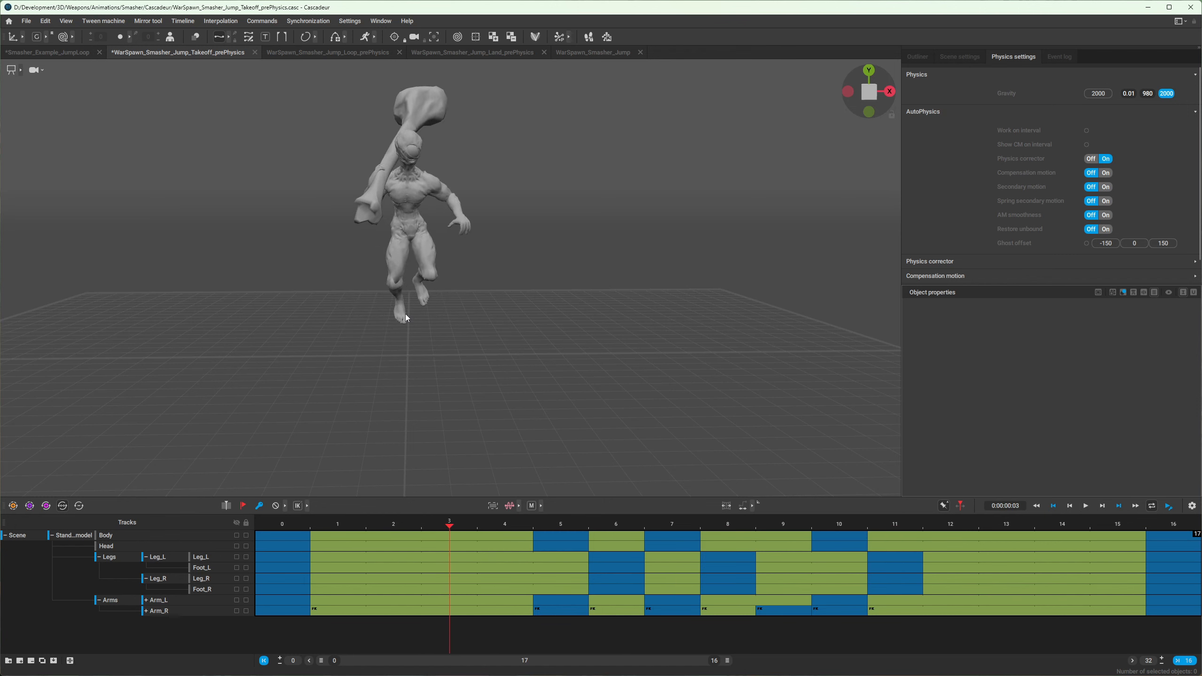
# - Step back and forth through the reversed animation to examine the foot contact and crouch, ending on frame 0
pyautogui.press('Right')
pyautogui.press('Right')
pyautogui.press('Right')
pyautogui.press('Right')
pyautogui.press('Right')
pyautogui.press('Right')
pyautogui.press('Right')
pyautogui.press('Right')
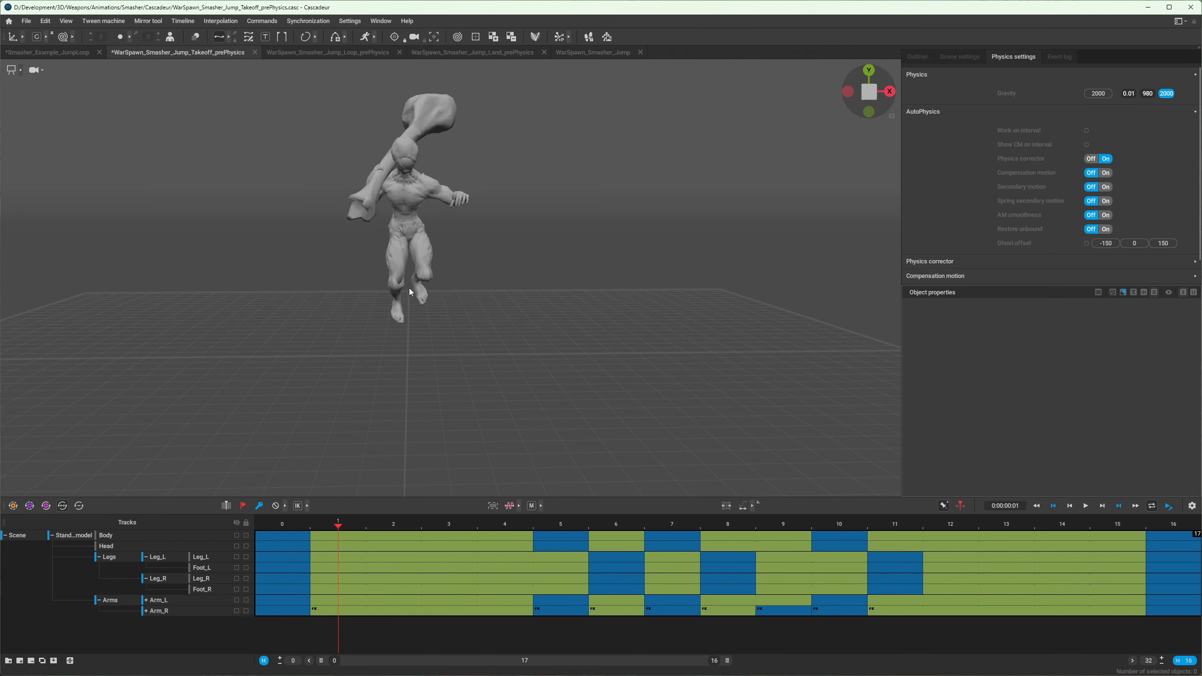
pyautogui.press('Right')
pyautogui.press('Right')
pyautogui.press('Right')
pyautogui.press('Right')
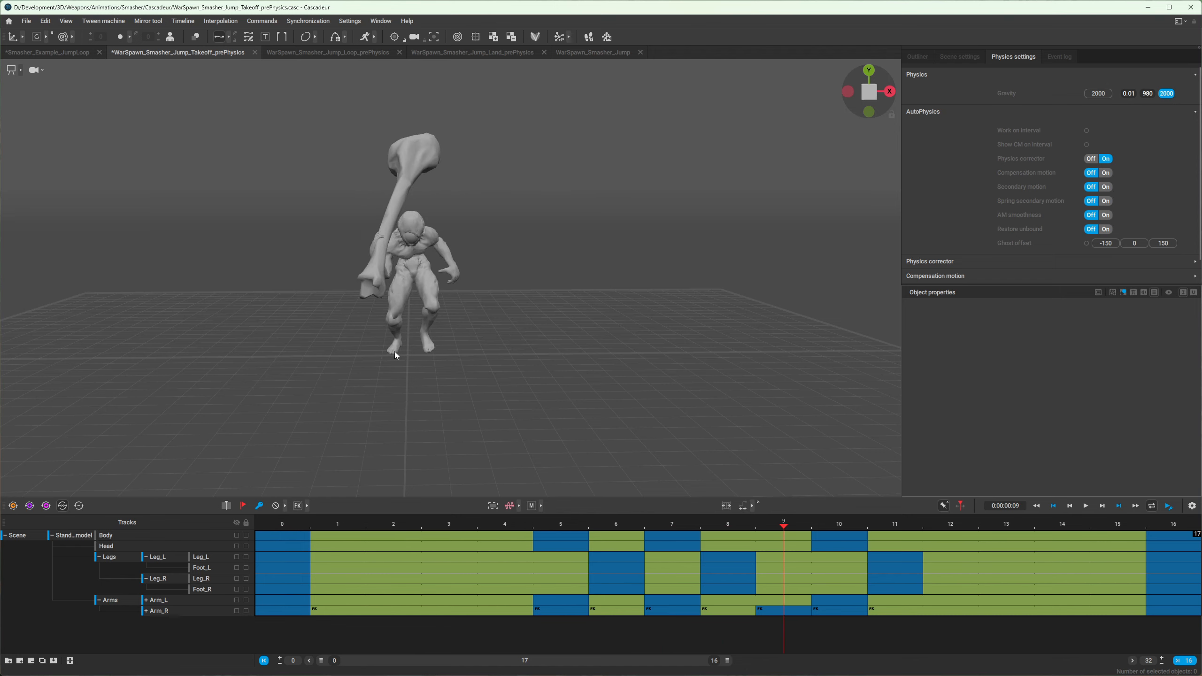
pyautogui.press('Left')
pyautogui.press('Left')
pyautogui.press('Left')
pyautogui.press('Left')
pyautogui.press('Left')
pyautogui.press('Left')
pyautogui.press('Left')
pyautogui.press('Left')
pyautogui.press('Left')
pyautogui.press('Left')
pyautogui.press('Left')
pyautogui.press('Left')
pyautogui.press('Left')
pyautogui.press('Left')
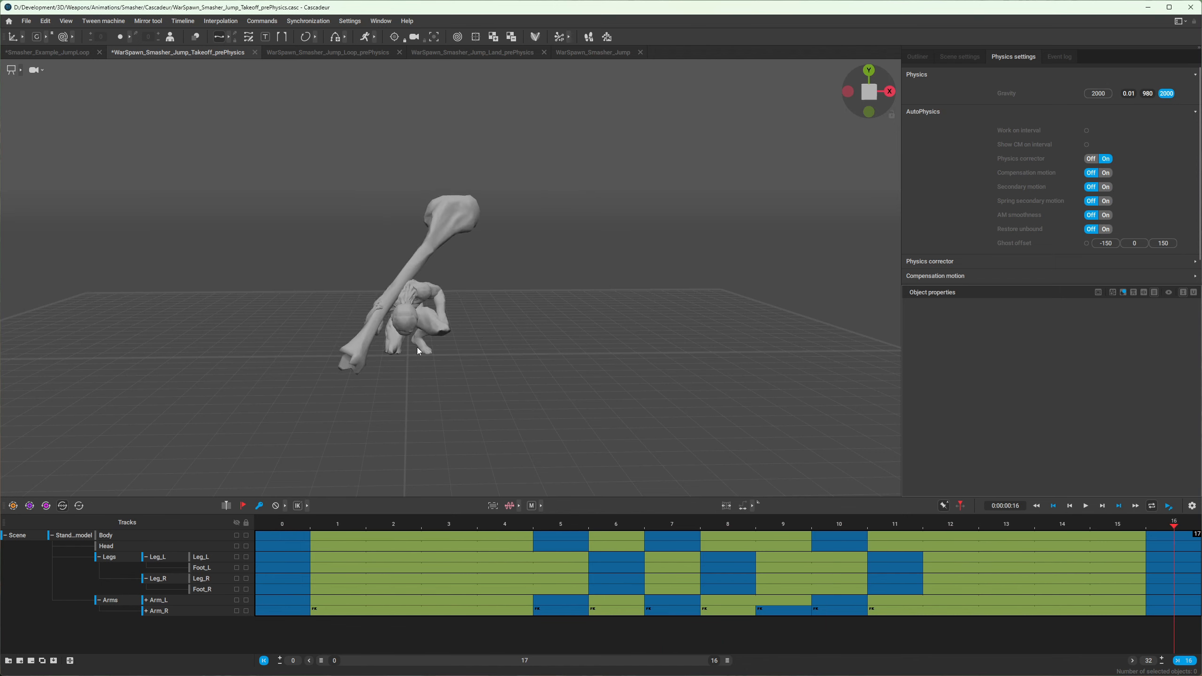
pyautogui.press('Right')
pyautogui.press('Right')
# - Display the character's rig point controllers in the viewport
pyautogui.scroll(3, 340, 242)
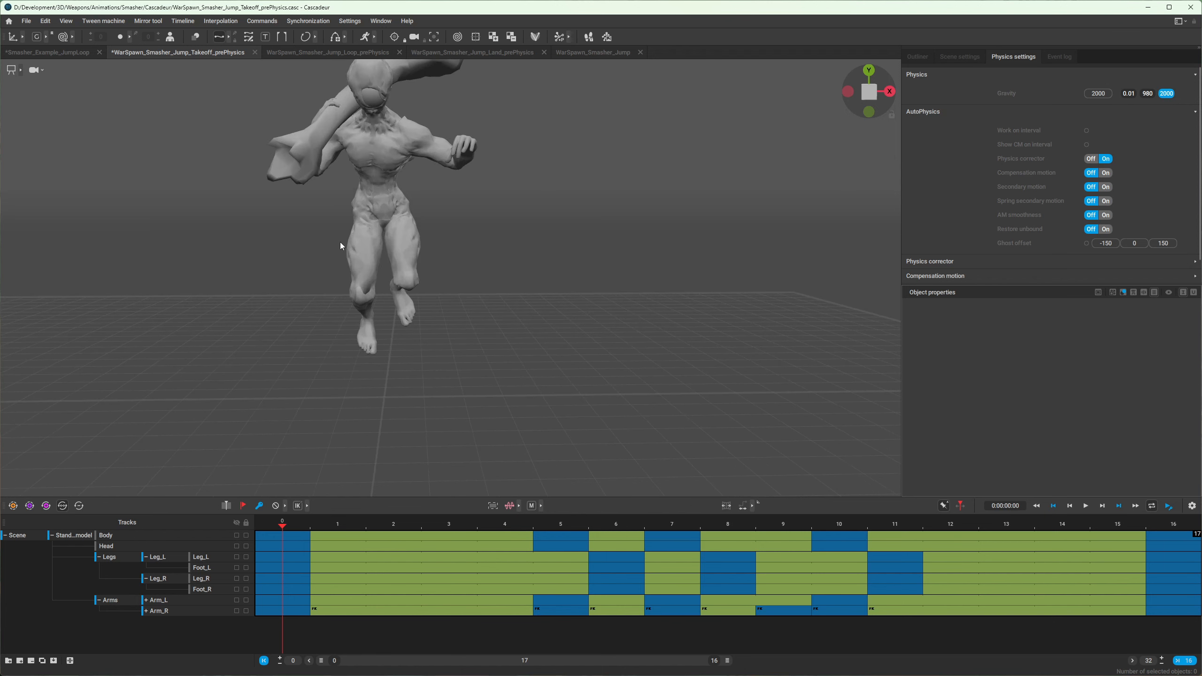
pyautogui.click(148, 21)
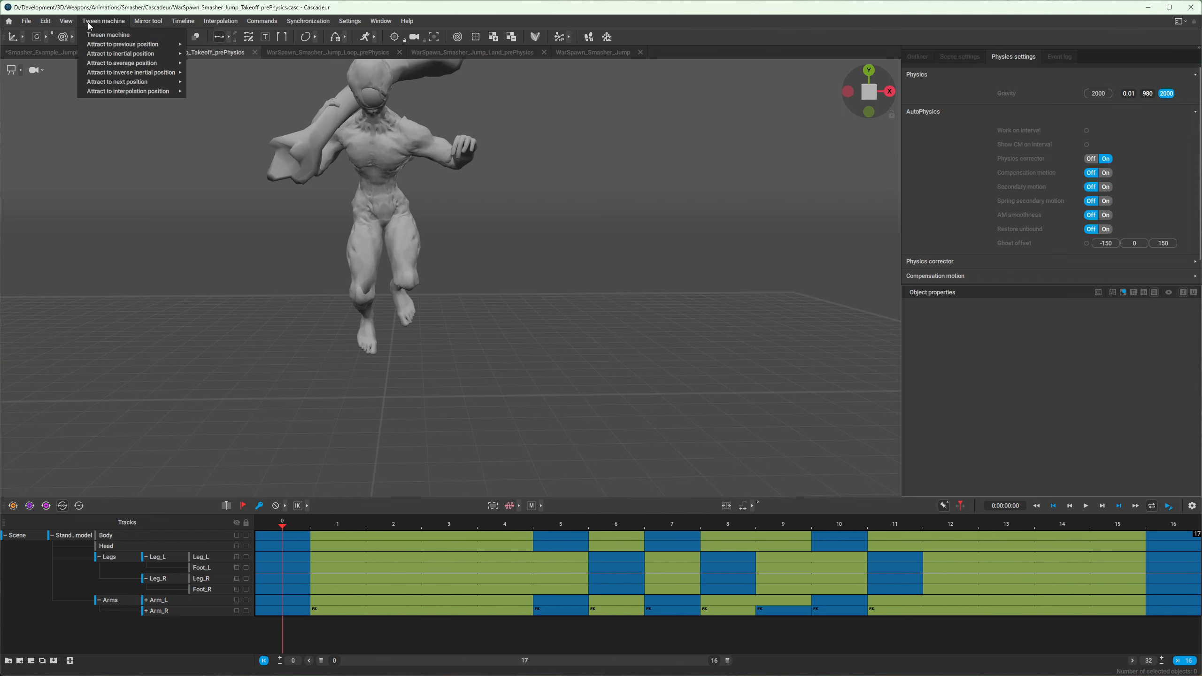
pyautogui.moveTo(45, 21)
pyautogui.click(9, 172)
pyautogui.click(21, 73)
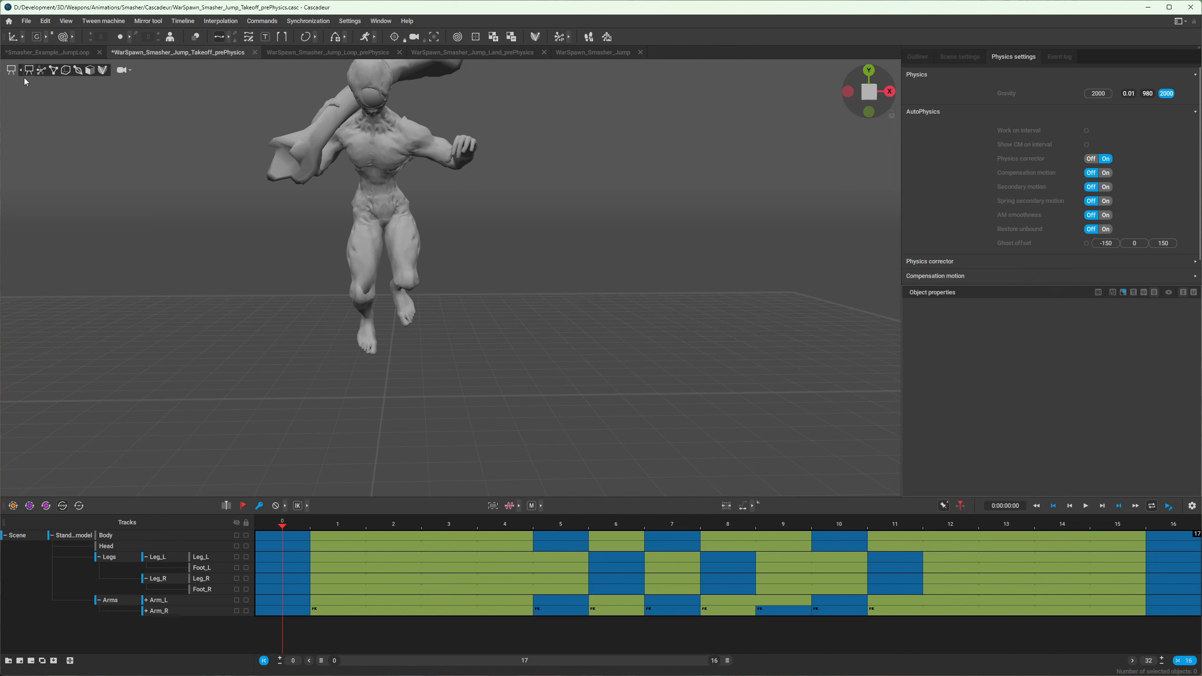
pyautogui.click(42, 74)
# - Mirror the pelvis and leg controllers across the X plane on the interval from frame 0 to 16
pyautogui.moveTo(472, 382); pyautogui.dragTo(336, 234)
pyautogui.moveTo(466, 381)
pyautogui.keyDown('alt'); pyautogui.mouseDown()
pyautogui.moveTo(388, 314)
pyautogui.moveTo(517, 315)
pyautogui.moveTo(462, 364)
pyautogui.mouseUp(); pyautogui.keyUp('alt')
pyautogui.moveTo(285, 533); pyautogui.dragTo(1174, 625)
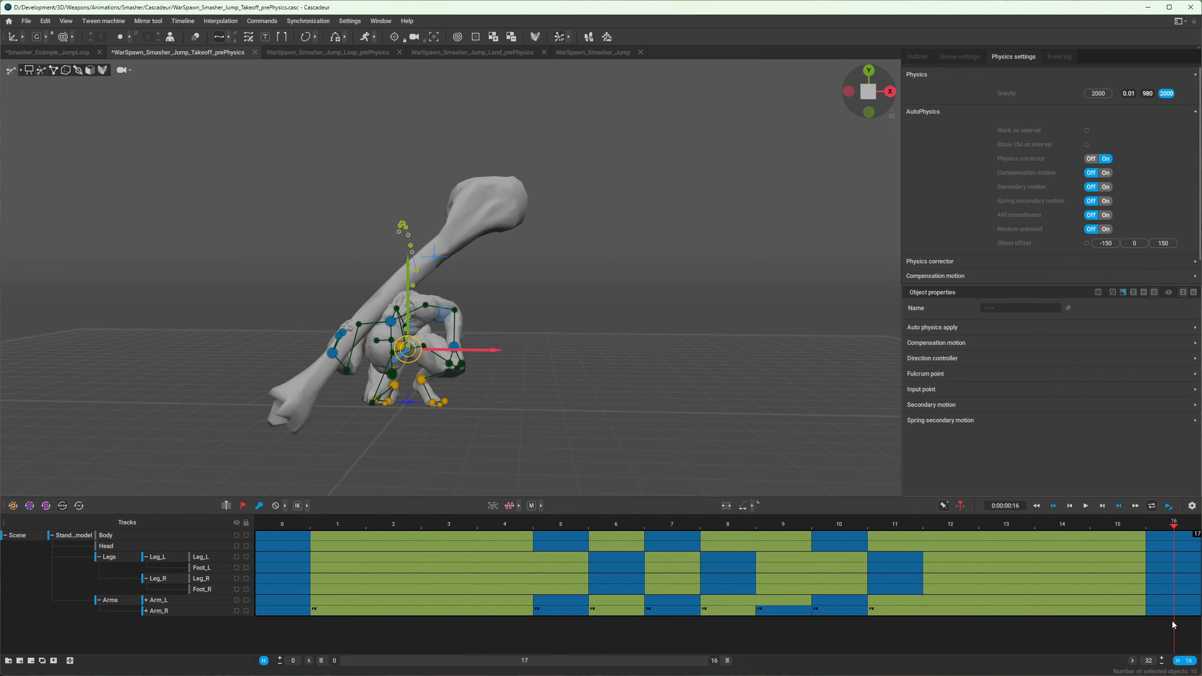
pyautogui.click(159, 21)
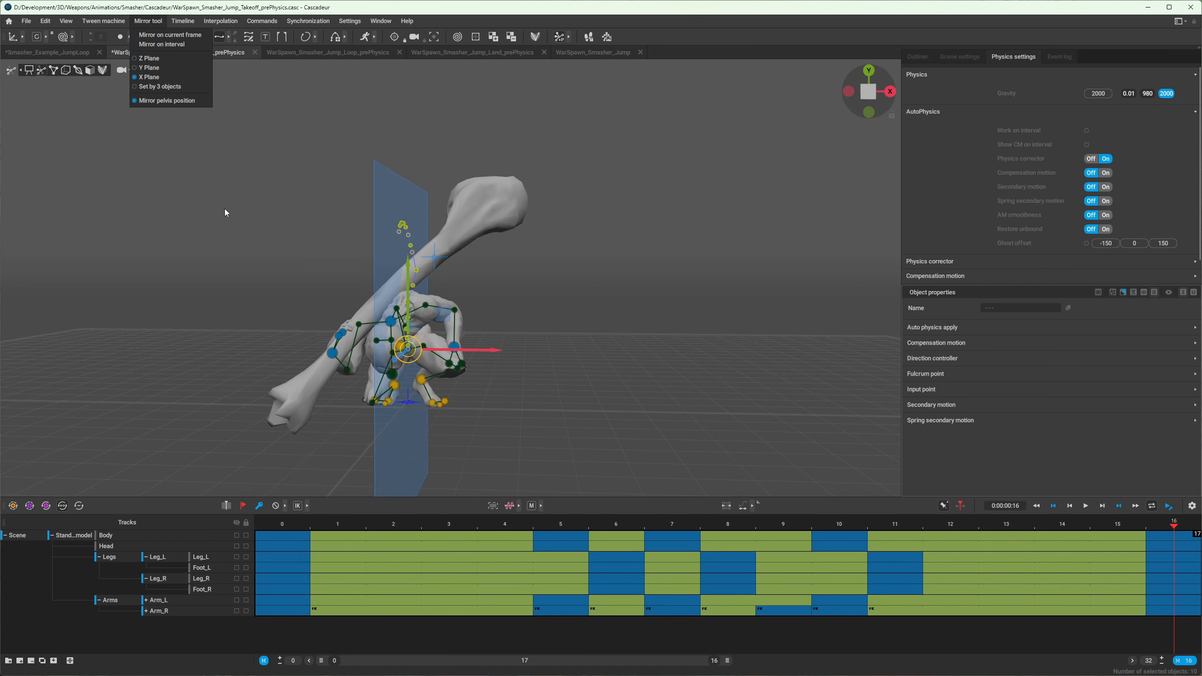
pyautogui.click(163, 44)
pyautogui.click(647, 201)
# - Play the mirrored landing and step around frames 7 and 8 to examine the leg poses
pyautogui.press('space')
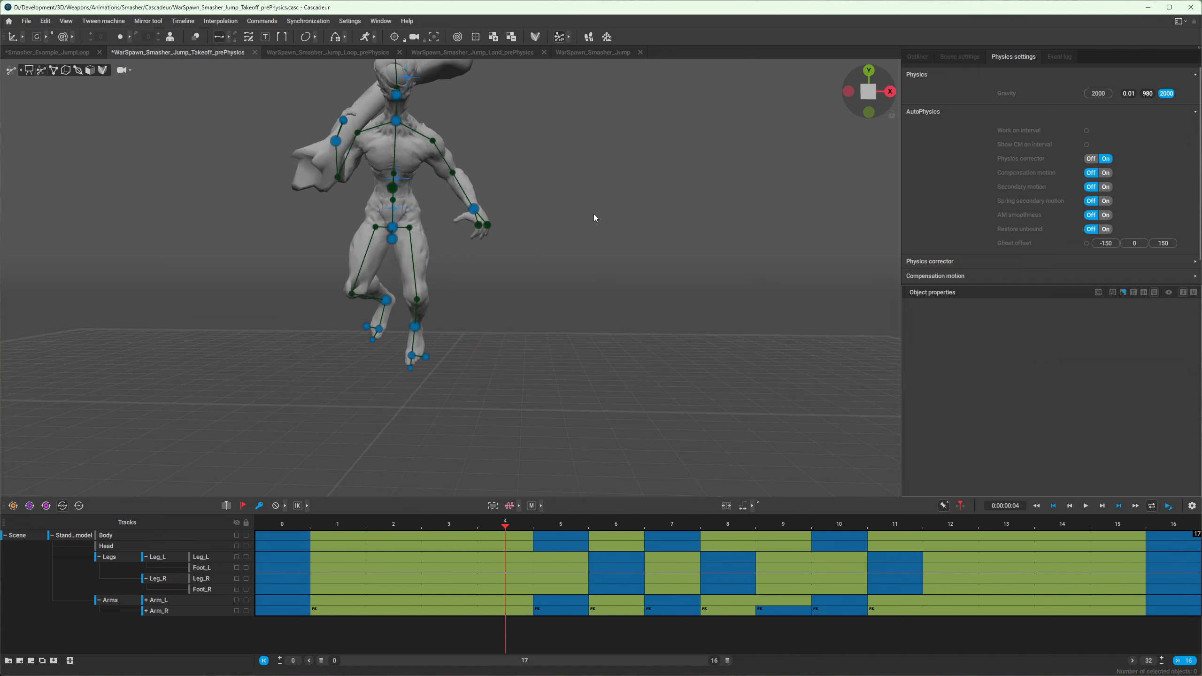
pyautogui.press('space')
pyautogui.press('space')
pyautogui.press('space')
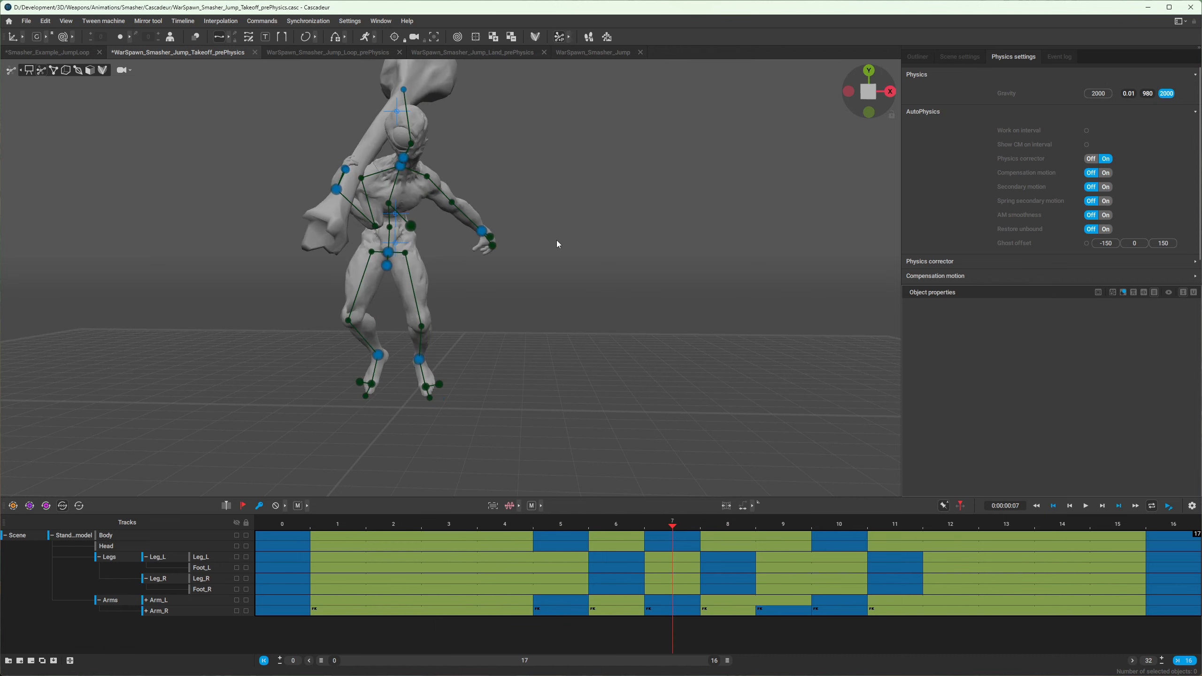
pyautogui.press('Right')
pyautogui.press('Right')
pyautogui.press('Right')
pyautogui.press('Right')
pyautogui.press('Left')
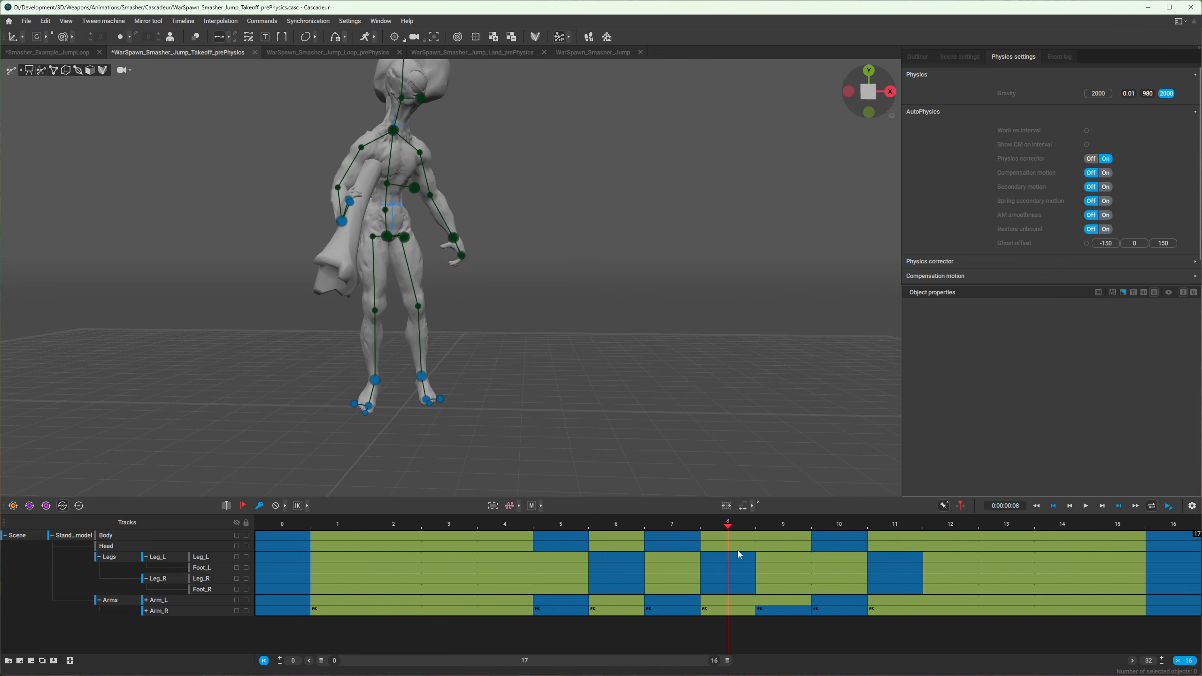
# - Step forward and back through the landing frames to examine the foot contact, ending on frame 7
pyautogui.press('Right')
pyautogui.press('Right')
pyautogui.press('Right')
pyautogui.press('Right')
pyautogui.press('Right')
pyautogui.press('Right')
pyautogui.press('Left')
pyautogui.press('Left')
pyautogui.press('Left')
pyautogui.press('Left')
pyautogui.press('Left')
pyautogui.press('Left')
pyautogui.press('Left')
pyautogui.press('Left')
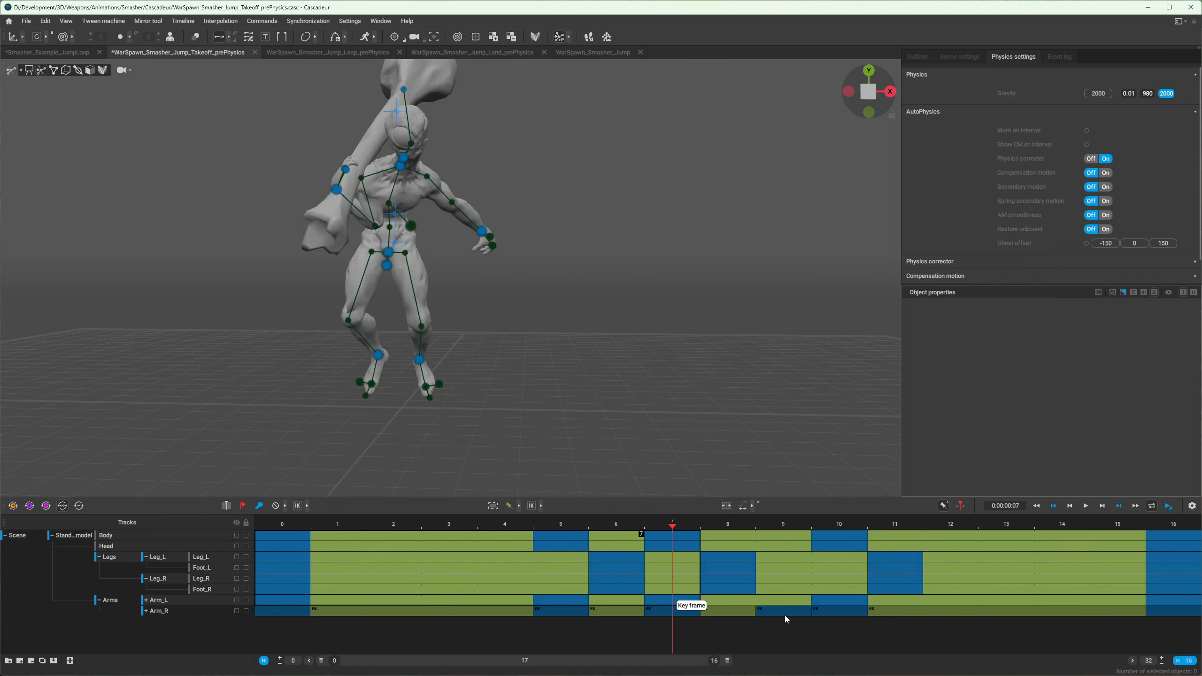
# - Change the interpolation type of all track intervals between frames 0 and 16
pyautogui.moveTo(717, 610); pyautogui.dragTo(1189, 644)
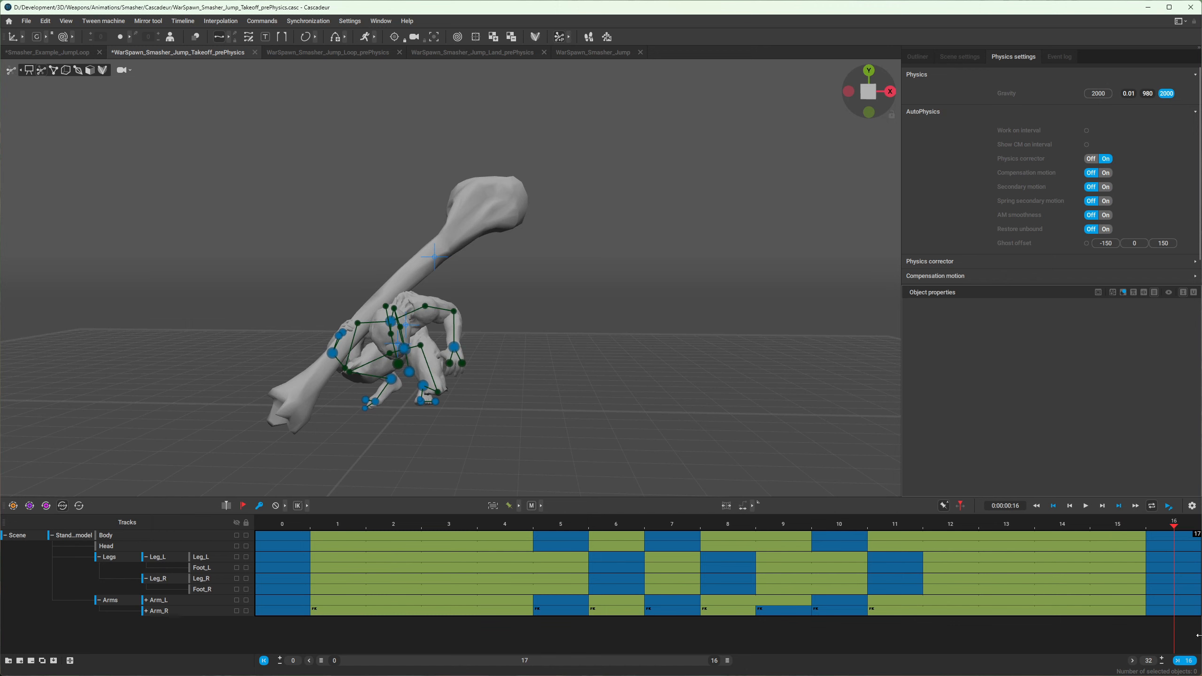
pyautogui.click(519, 506)
pyautogui.click(504, 506)
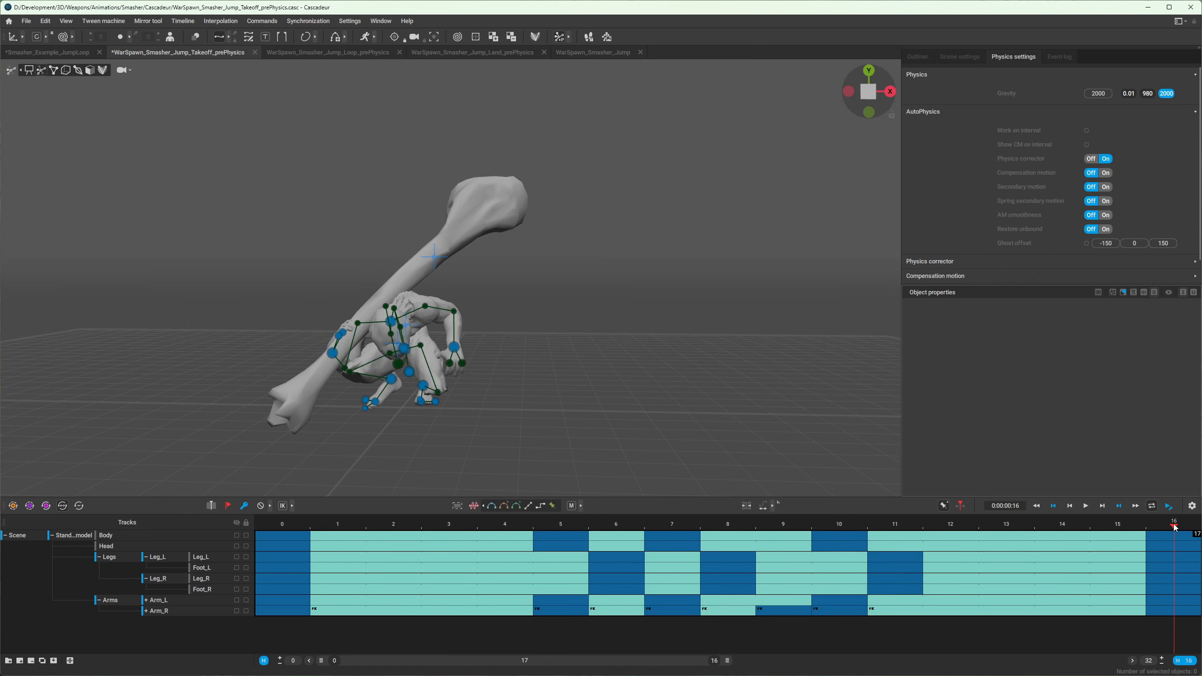
# - Play the landing animation from the front at a greater distance to examine the overall motion
pyautogui.press('space')
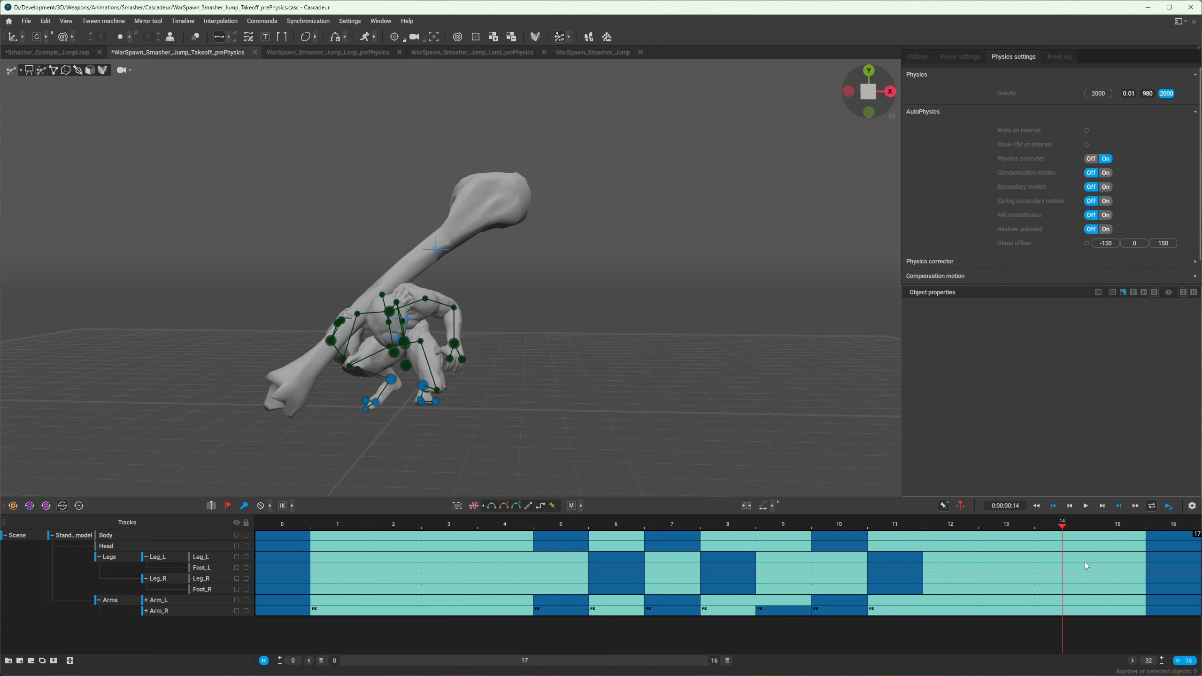
pyautogui.moveTo(1085, 563); pyautogui.dragTo(285, 530, button='right')
pyautogui.scroll(-3, 506, 350)
pyautogui.press('space')
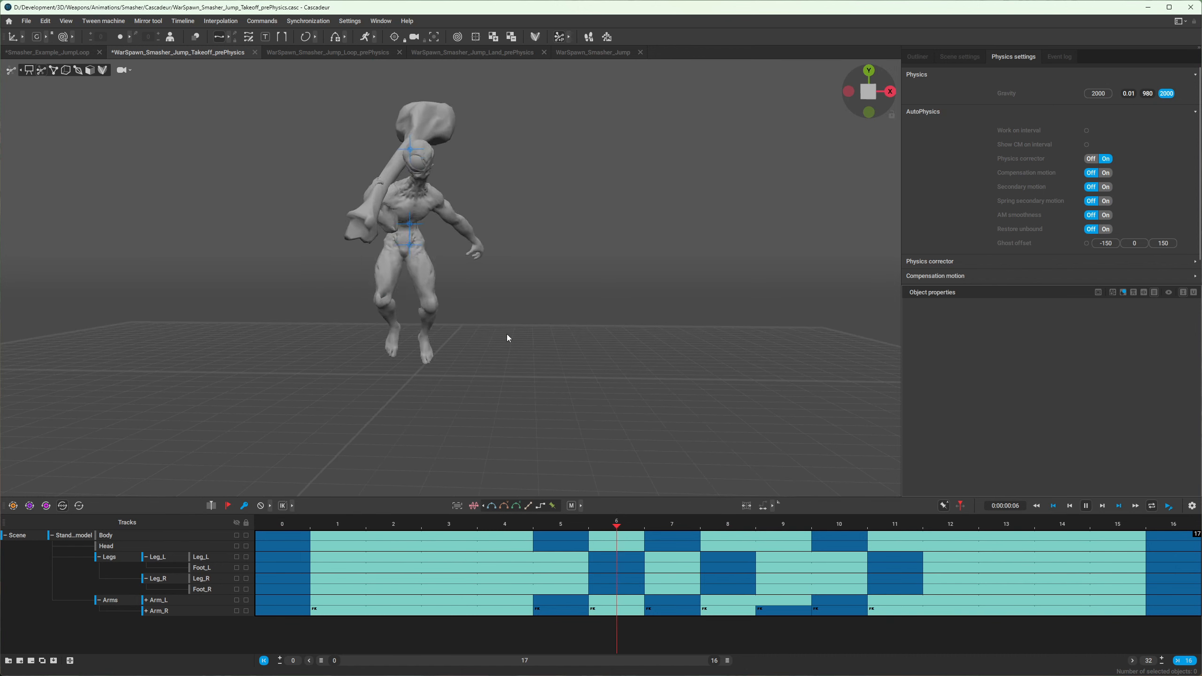
pyautogui.scroll(-3, 507, 333)
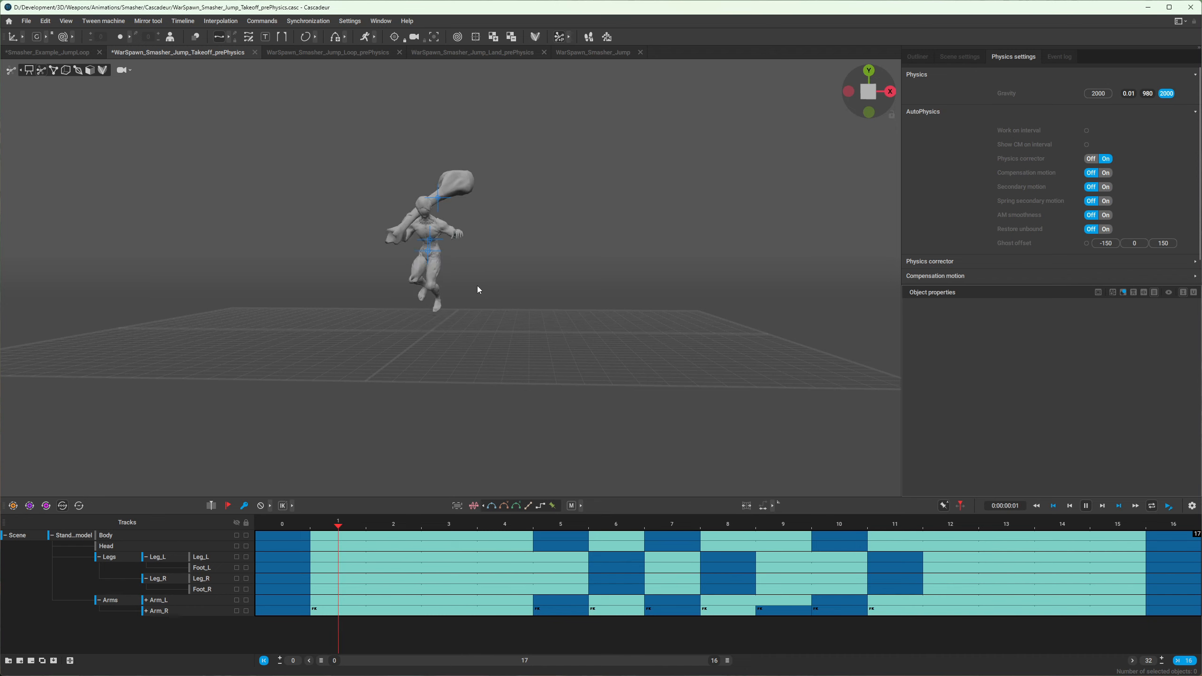
pyautogui.press('space')
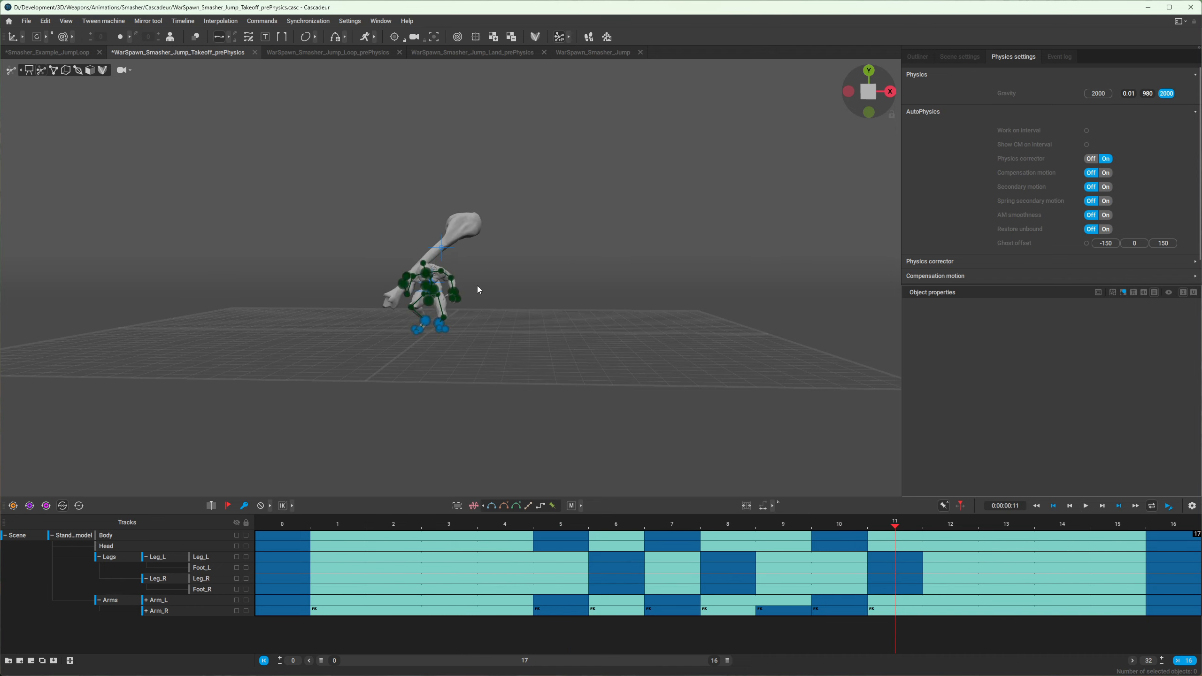
pyautogui.press('space')
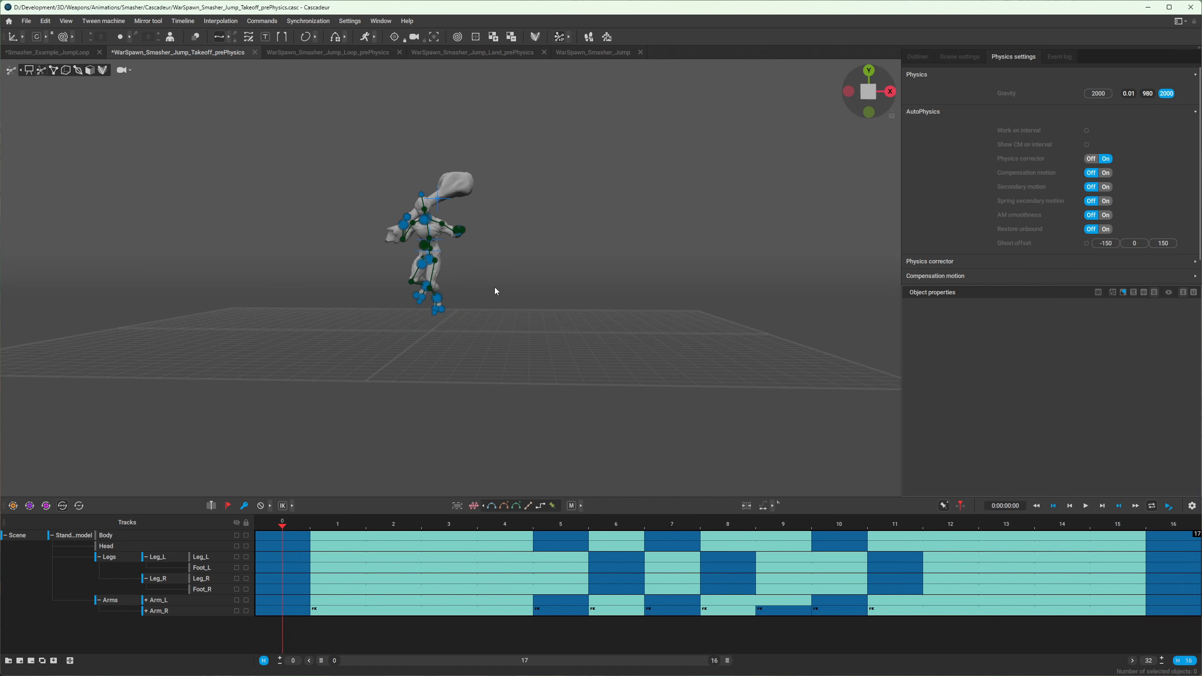
# - Key all tracks at frame 5 and clear the keys and interpolation on frames 1 to 4
pyautogui.scroll(3, 496, 291)
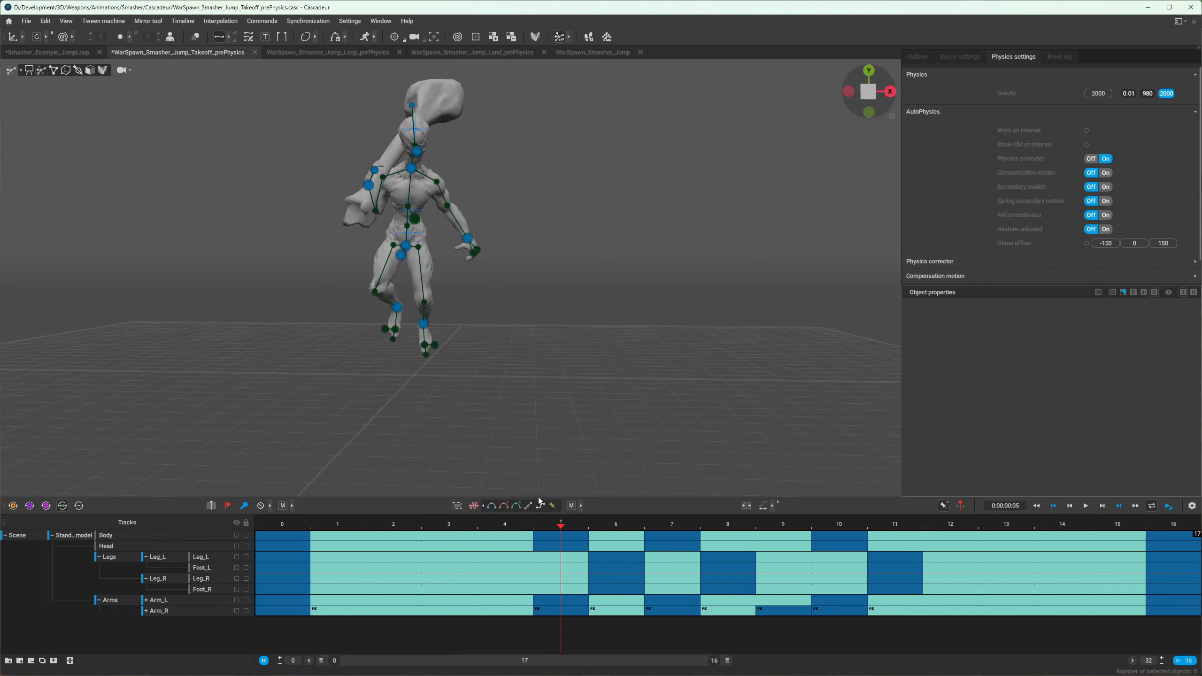
pyautogui.moveTo(556, 541); pyautogui.dragTo(567, 615)
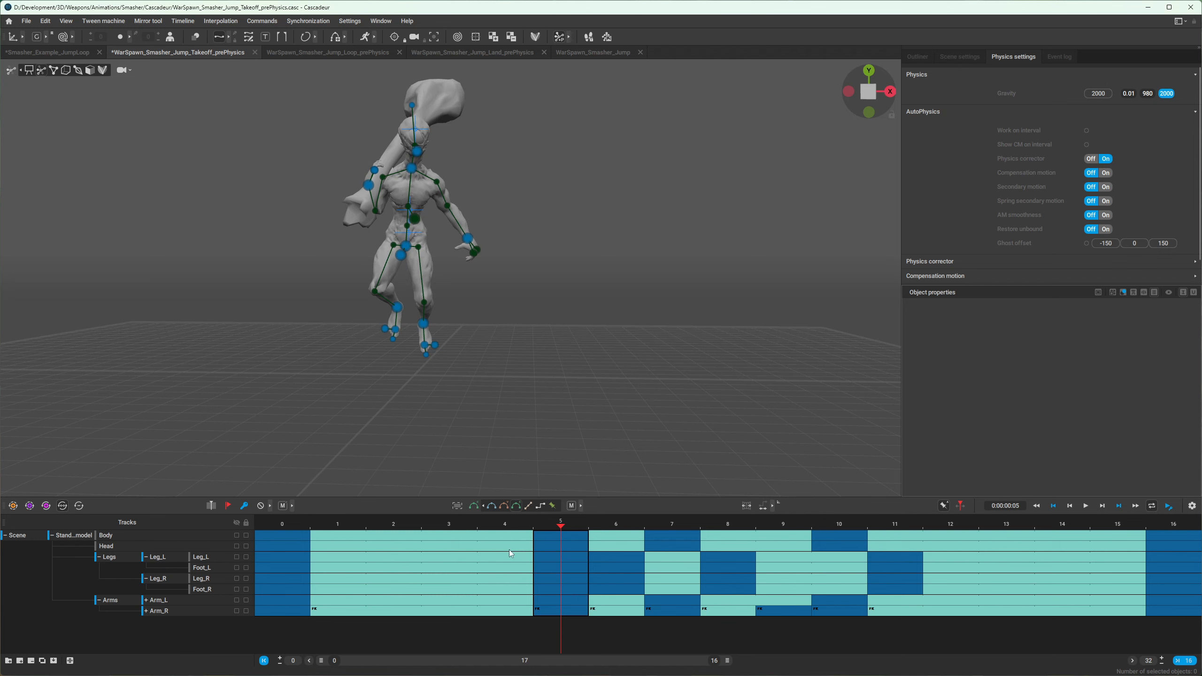
pyautogui.moveTo(515, 536); pyautogui.dragTo(289, 628)
pyautogui.press('f')
pyautogui.hotkey('shift', 'f')
# - Move the animation block of frames 5 to 16 on all tracks so it starts at frame 0
pyautogui.moveTo(556, 538); pyautogui.dragTo(1174, 637)
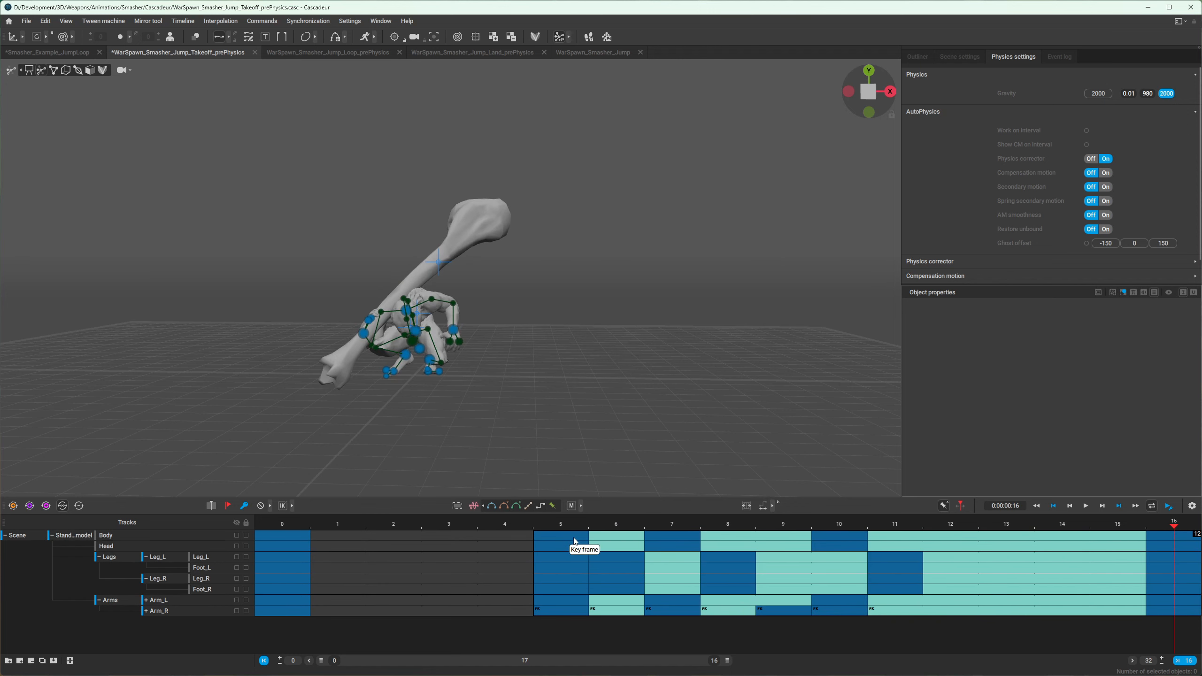
pyautogui.moveTo(562, 538); pyautogui.dragTo(297, 542)
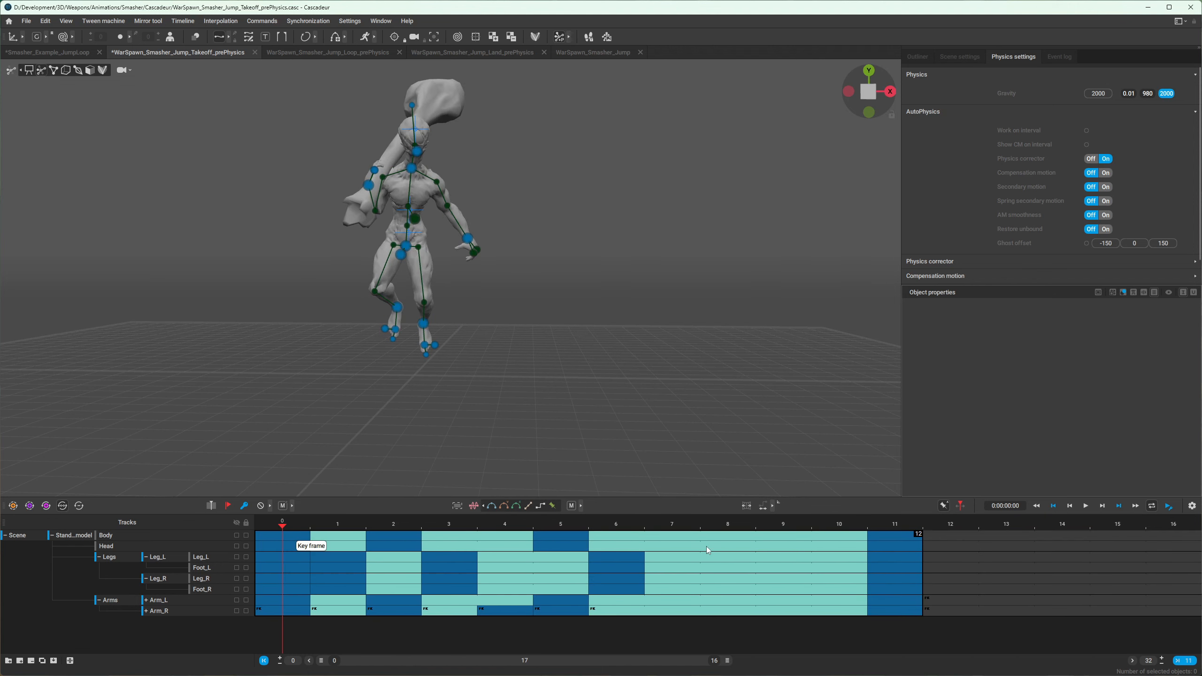
pyautogui.click(1099, 589)
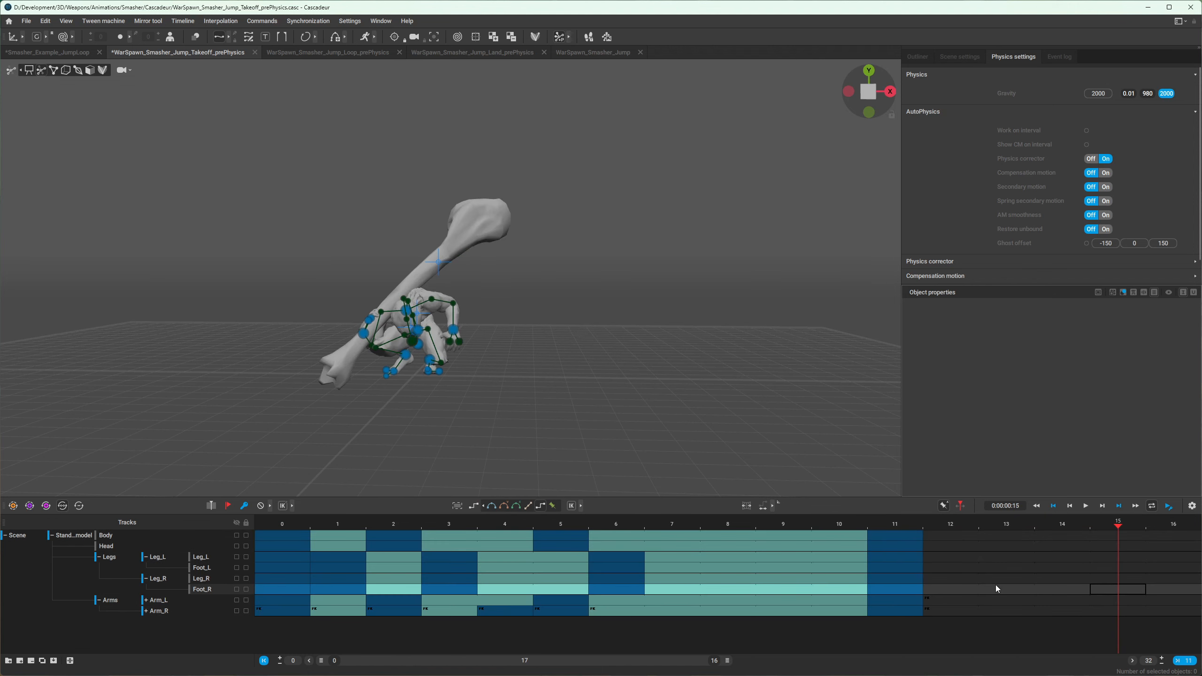
# - Shorten the timeline so the animation ends at frame 11
pyautogui.click(1162, 665)
pyautogui.click(1162, 665)
pyautogui.click(1161, 666)
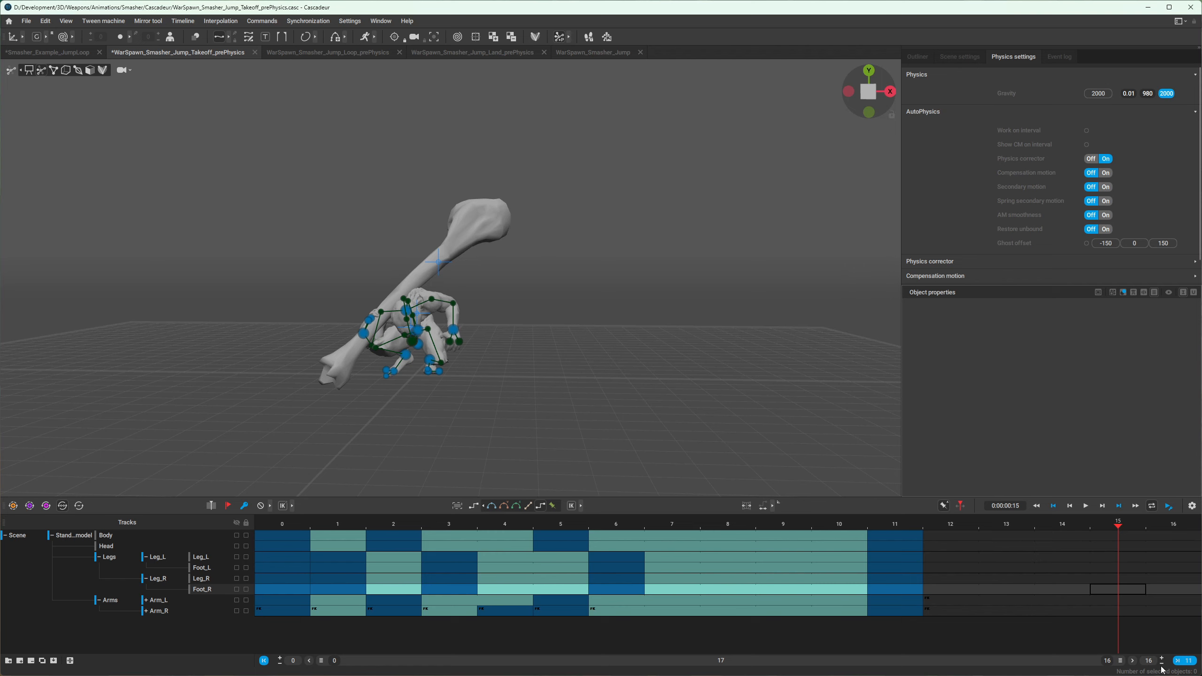
pyautogui.click(1162, 665)
pyautogui.click(1162, 665)
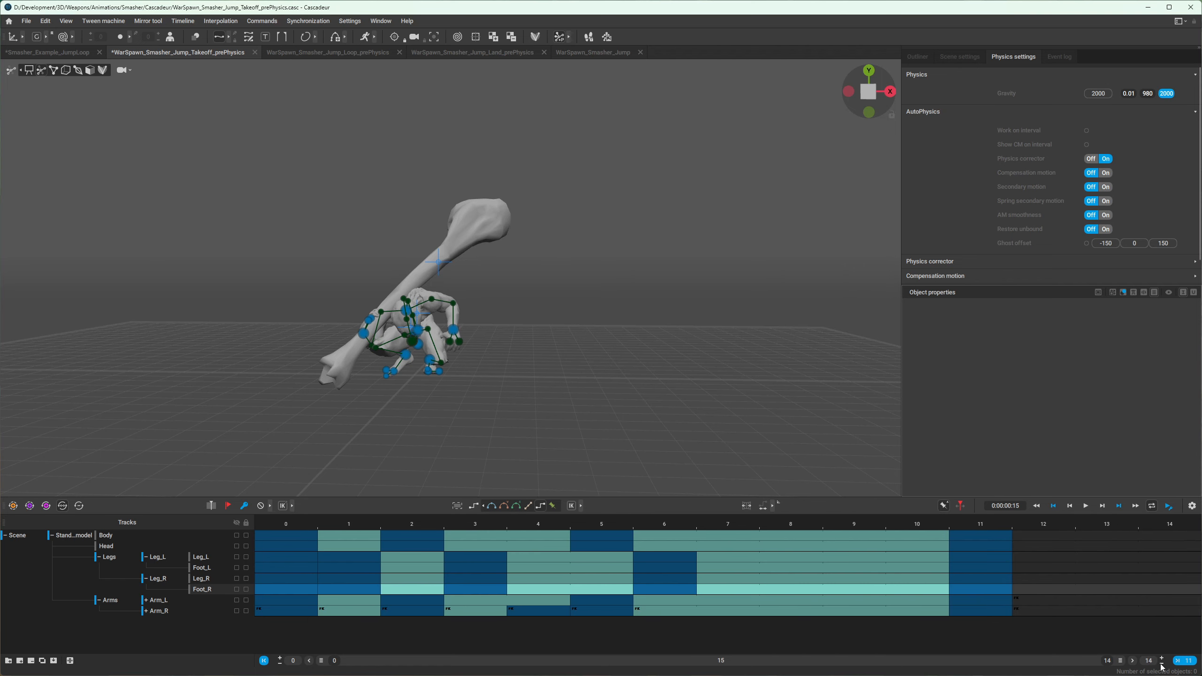
pyautogui.click(1162, 665)
pyautogui.click(1161, 664)
pyautogui.click(1162, 665)
# - Play the shortened landing, display the point controllers and step through frames 1 to 3 to examine the pose
pyautogui.press('space')
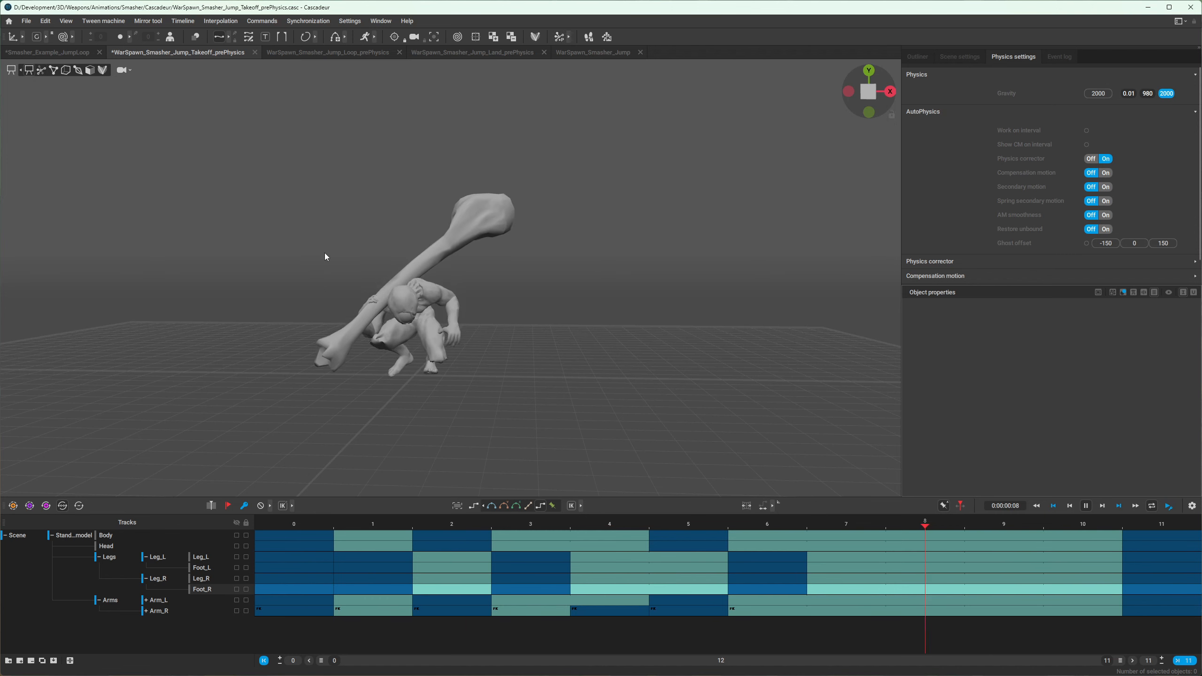
pyautogui.press('space')
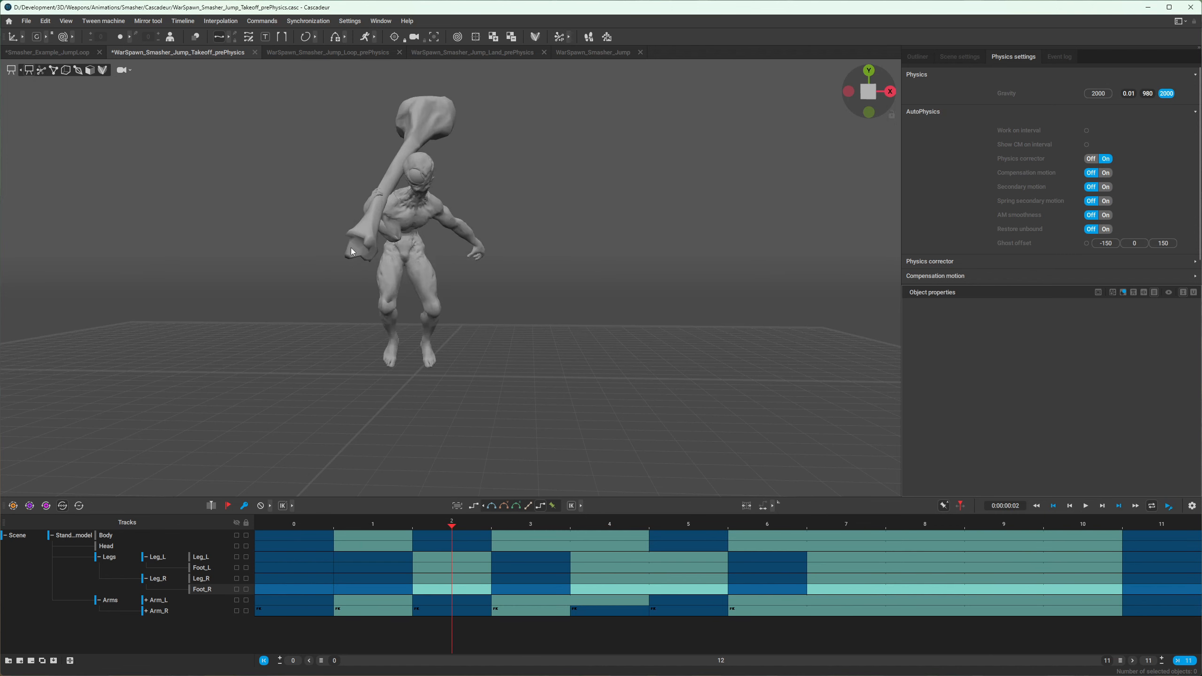
pyautogui.press('Right')
pyautogui.click(41, 70)
pyautogui.scroll(6, 248, 216)
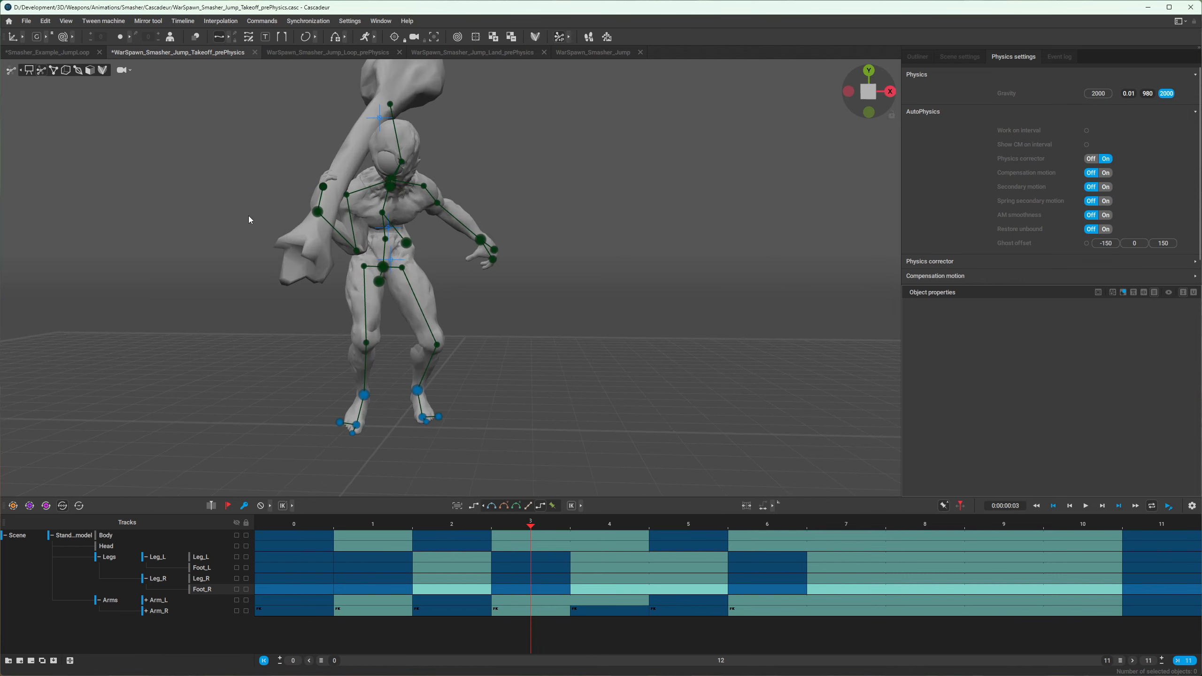
pyautogui.keyDown('alt'); pyautogui.moveTo(182, 277); pyautogui.dragTo(291, 293); pyautogui.keyUp('alt')
pyautogui.scroll(-5, 291, 293)
pyautogui.press('Left')
pyautogui.press('Left')
pyautogui.press('Right')
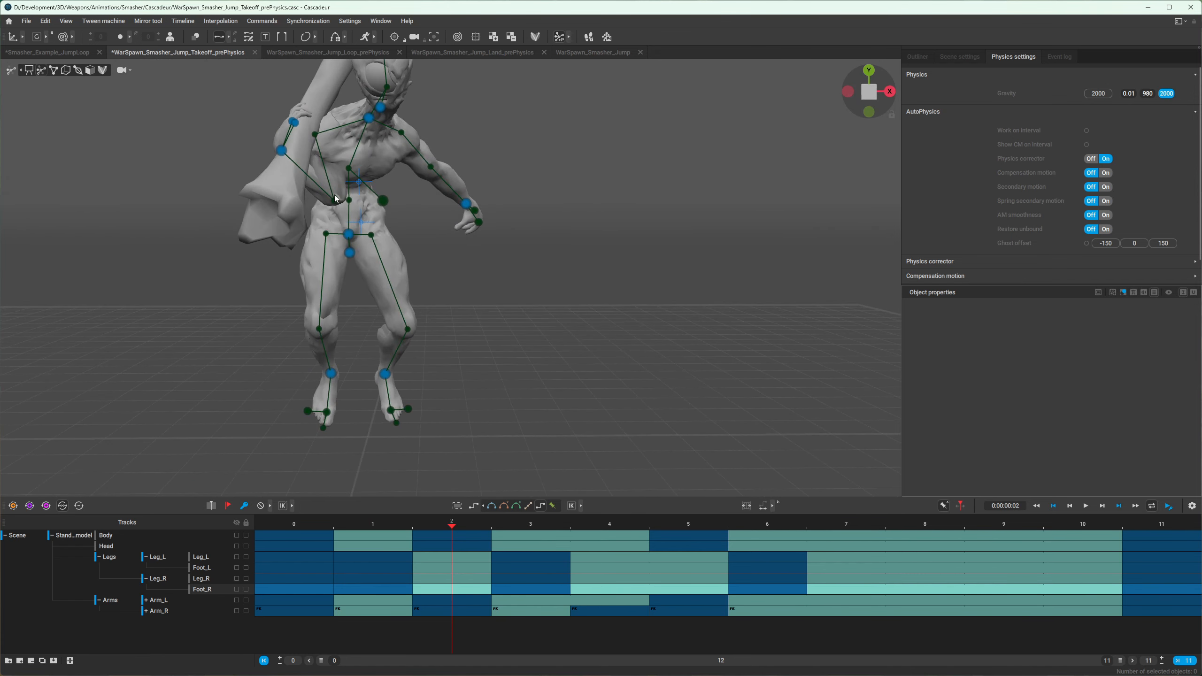
# - Try to move the right elbow point outward along the X axis at frame 2, comparing it with the neighbouring frames
pyautogui.click(332, 203)
pyautogui.moveTo(384, 201); pyautogui.dragTo(302, 201)
pyautogui.press('Right')
pyautogui.press('Right')
pyautogui.press('Right')
pyautogui.press('Right')
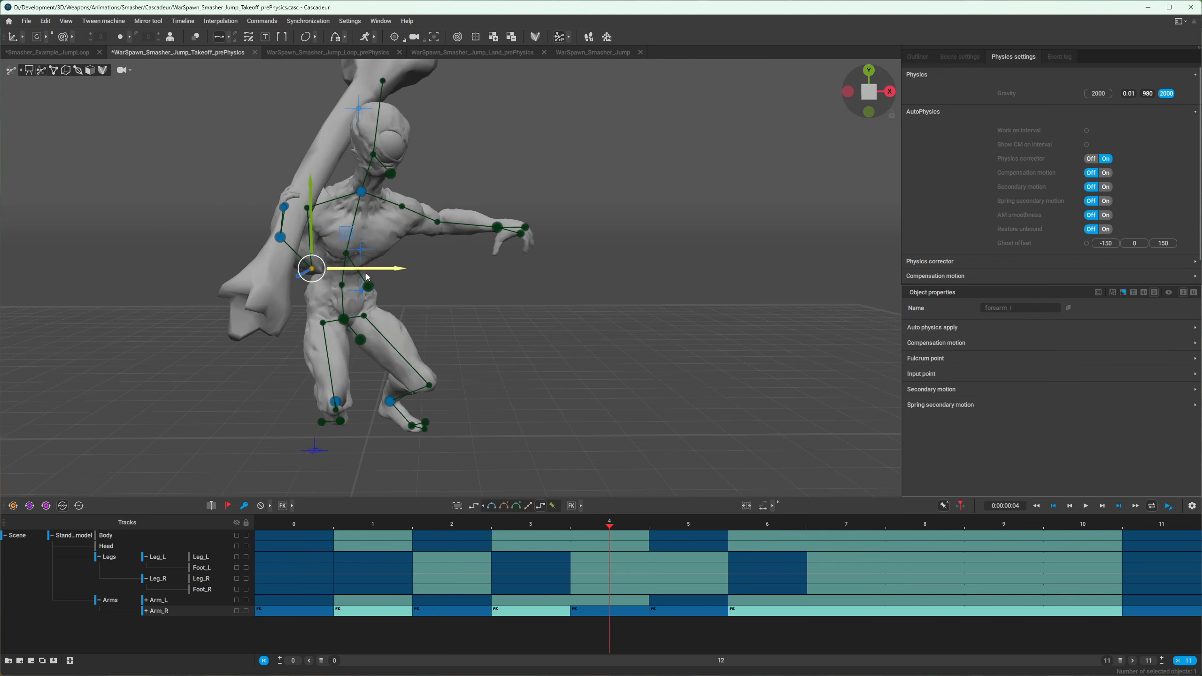
pyautogui.press('Left')
pyautogui.press('Left')
pyautogui.press('Left')
pyautogui.keyDown('alt'); pyautogui.moveTo(228, 261); pyautogui.dragTo(481, 313); pyautogui.keyUp('alt')
pyautogui.scroll(3, 519, 314)
pyautogui.hotkey('ctrl', 'z')
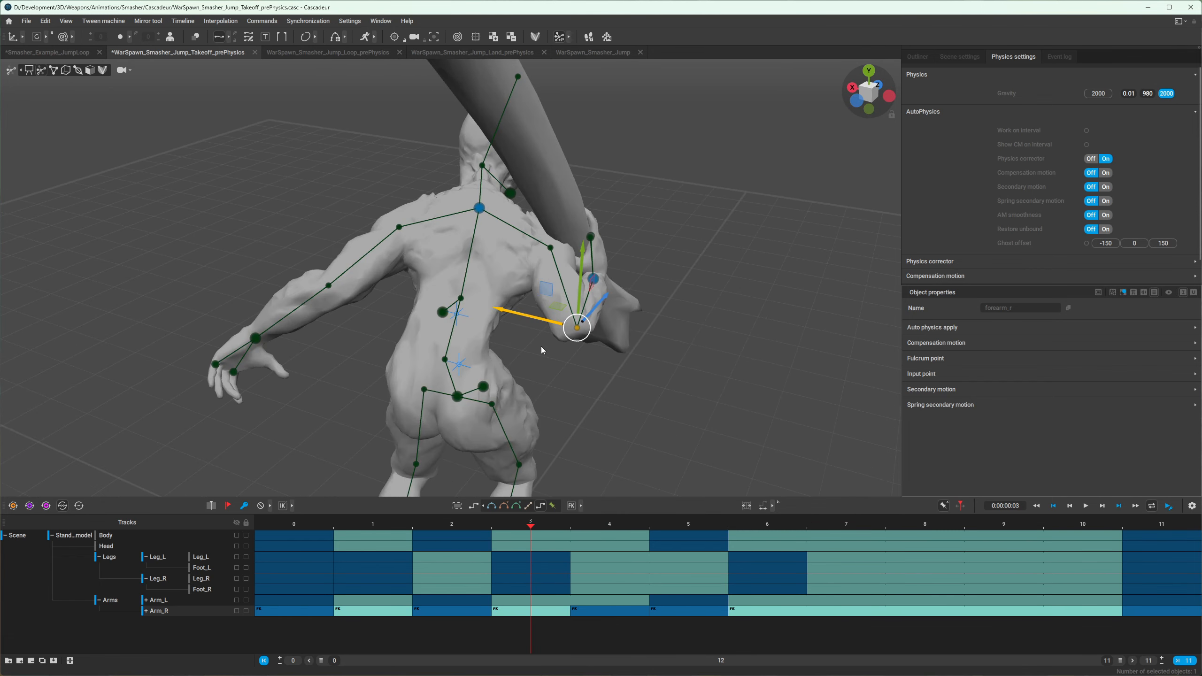
# - Step through frames 2 to 5 from behind and from the side to examine the right arm's motion
pyautogui.keyDown('alt'); pyautogui.moveTo(604, 427); pyautogui.dragTo(625, 407); pyautogui.keyUp('alt')
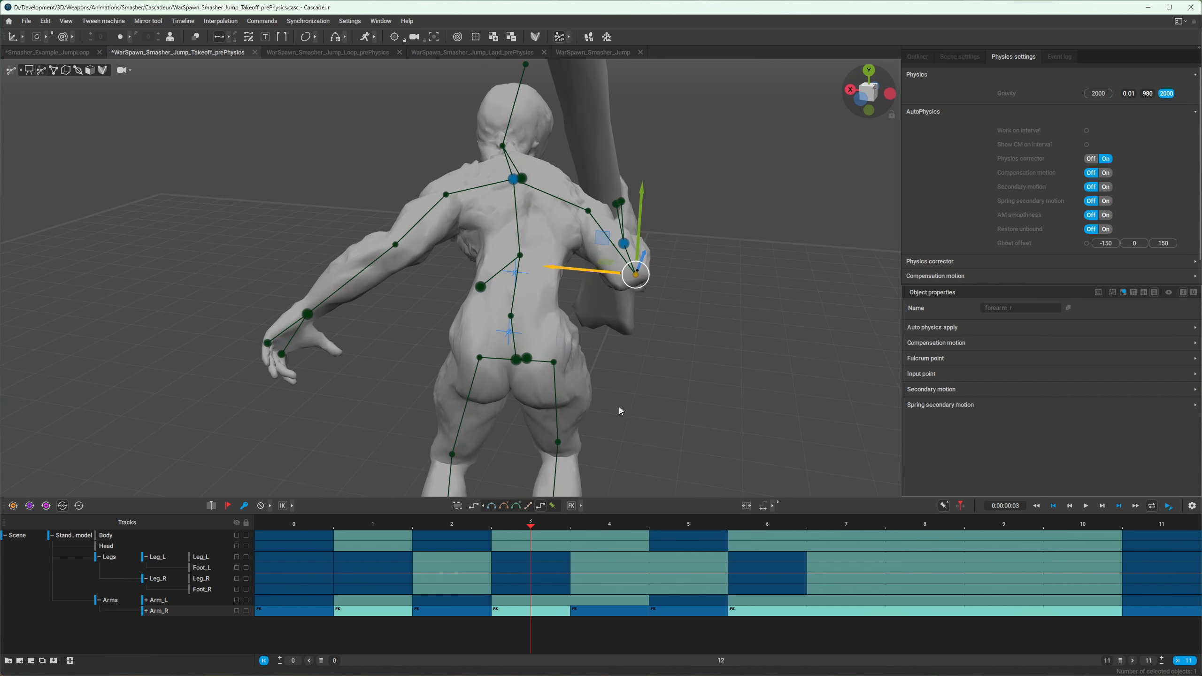
pyautogui.press('Left')
pyautogui.press('Right')
pyautogui.press('Right')
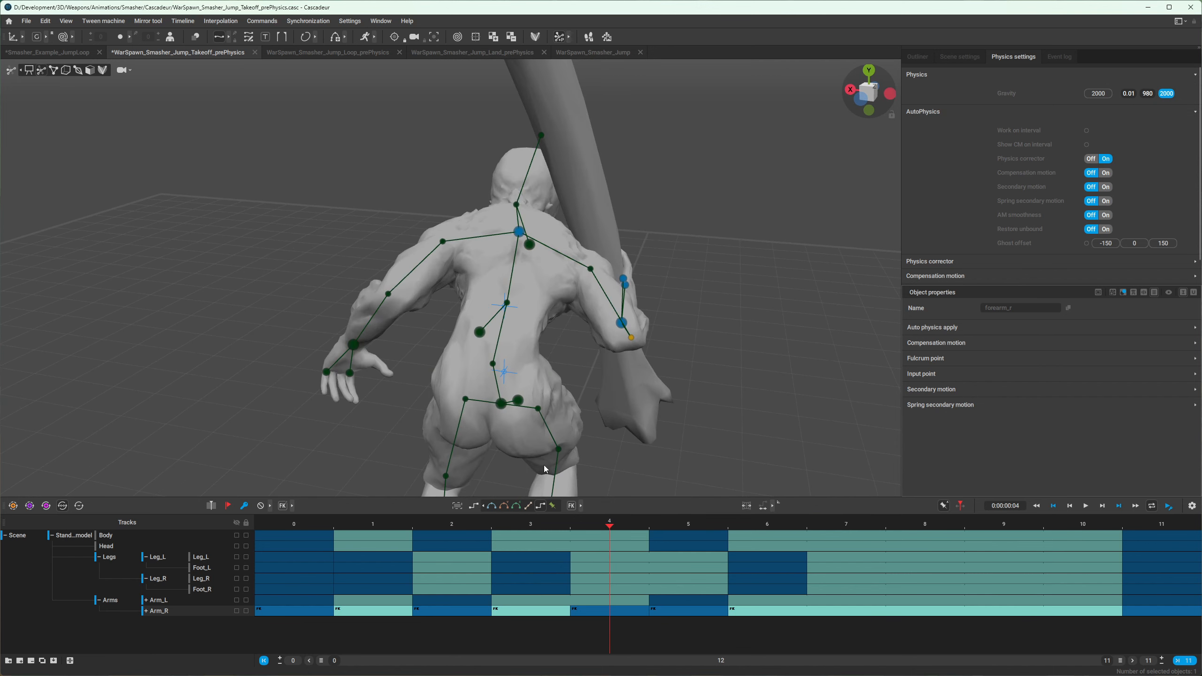
pyautogui.press('Left')
pyautogui.press('Left')
pyautogui.press('Right')
pyautogui.press('Right')
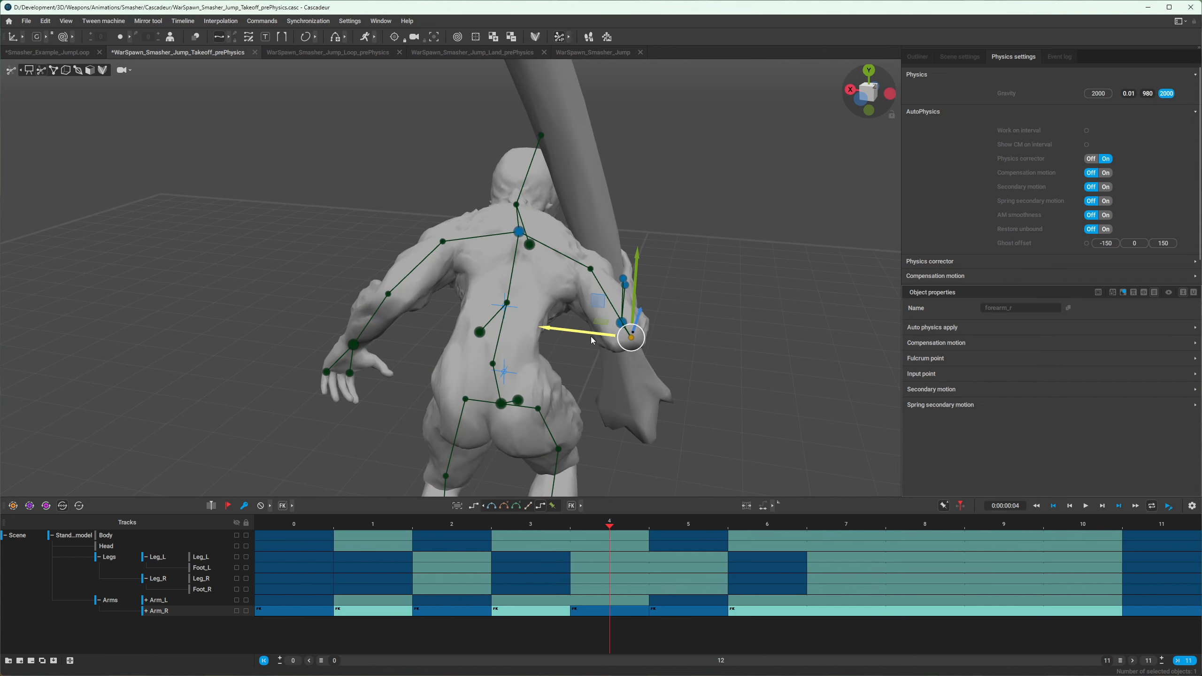
pyautogui.scroll(-3, 556, 333)
pyautogui.keyDown('alt'); pyautogui.moveTo(556, 332); pyautogui.dragTo(343, 359); pyautogui.keyUp('alt')
pyautogui.press('Right')
pyautogui.press('Left')
pyautogui.press('Right')
pyautogui.press('Left')
pyautogui.scroll(3, 429, 311)
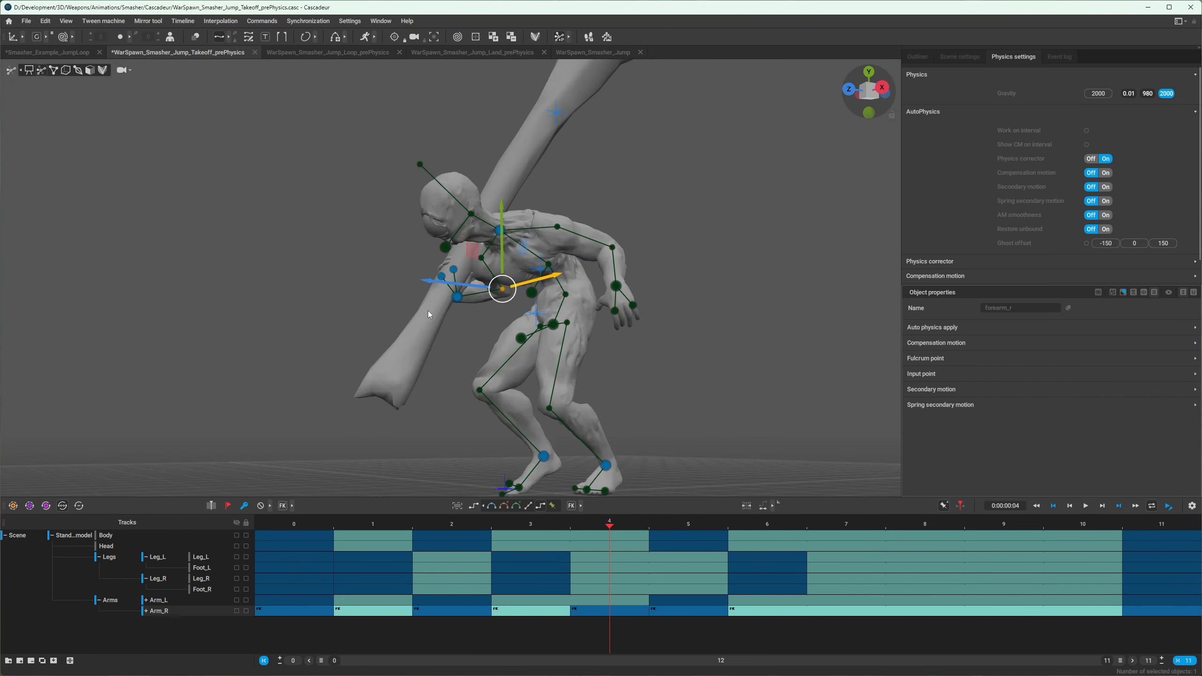
# - Try to rotate the right hand point at frame 4 to change the bone club's angle
pyautogui.click(458, 296)
pyautogui.moveTo(432, 304)
pyautogui.keyDown('alt'); pyautogui.mouseDown()
pyautogui.moveTo(376, 305)
pyautogui.moveTo(589, 327)
pyautogui.moveTo(436, 311)
pyautogui.mouseUp(); pyautogui.keyUp('alt')
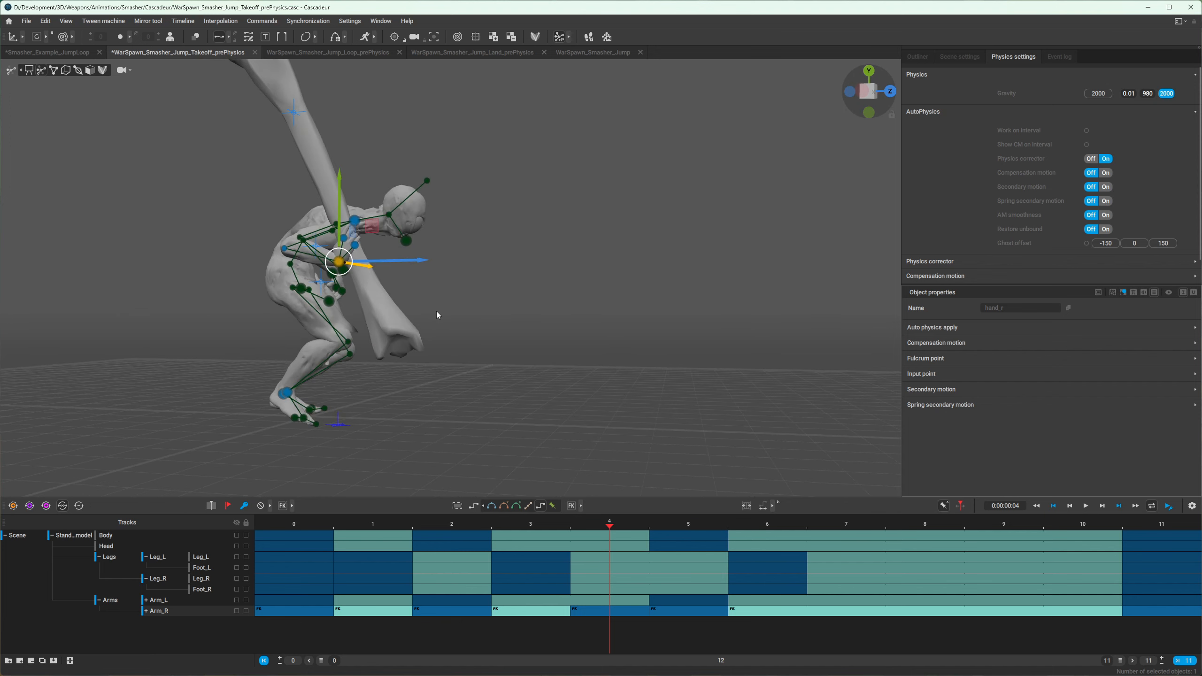
pyautogui.scroll(3, 436, 311)
pyautogui.press('Left')
pyautogui.press('Right')
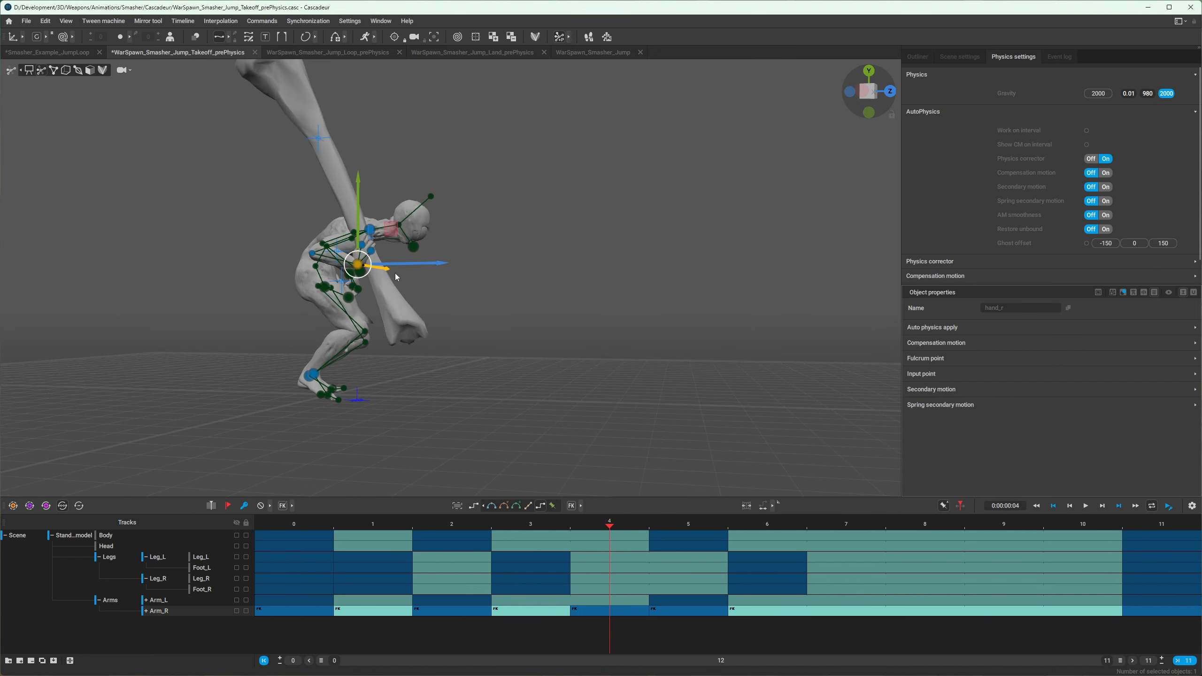
pyautogui.press('Right')
pyautogui.press('Left')
pyautogui.press('e')
pyautogui.moveTo(392, 212); pyautogui.dragTo(507, 207)
pyautogui.press('Left')
pyautogui.press('Right')
pyautogui.hotkey('ctrl', 'z')
pyautogui.hotkey('ctrl', 'z')
pyautogui.hotkey('ctrl', 'z')
# - Try to rotate the right hand together with its two finger points at frame 4
pyautogui.click(432, 209)
pyautogui.keyDown('alt'); pyautogui.moveTo(432, 209); pyautogui.dragTo(573, 287, button='middle'); pyautogui.keyUp('alt')
pyautogui.keyDown('alt'); pyautogui.moveTo(573, 287); pyautogui.dragTo(706, 362, button='right'); pyautogui.keyUp('alt')
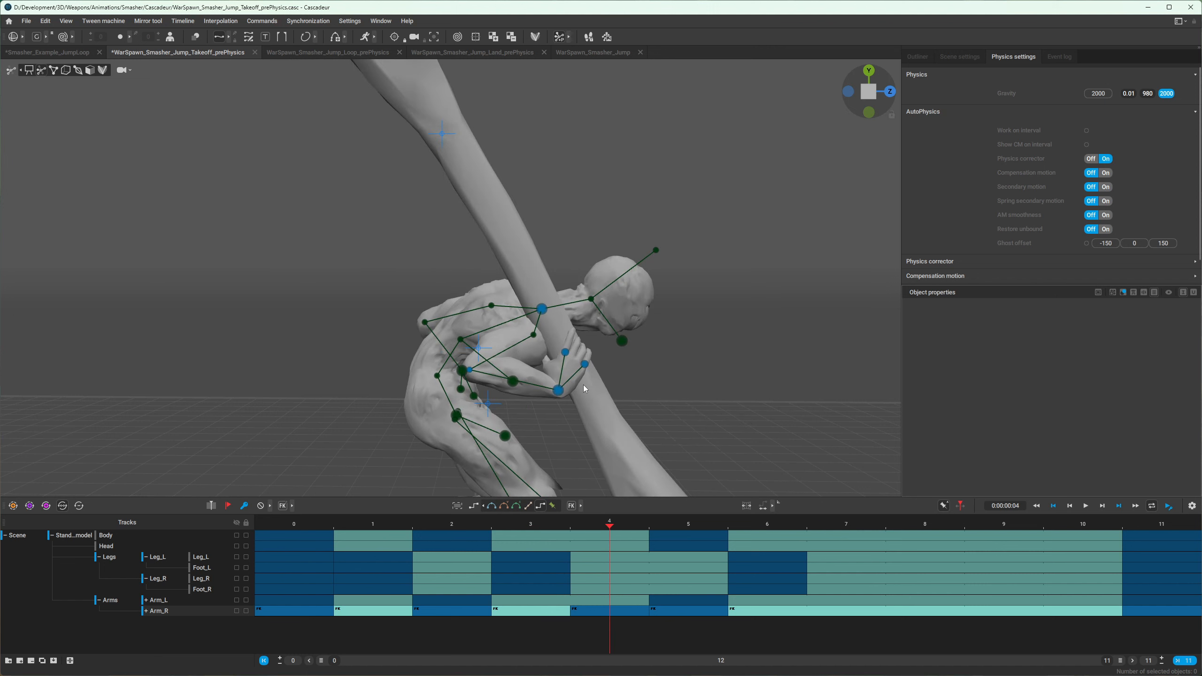
pyautogui.click(558, 390)
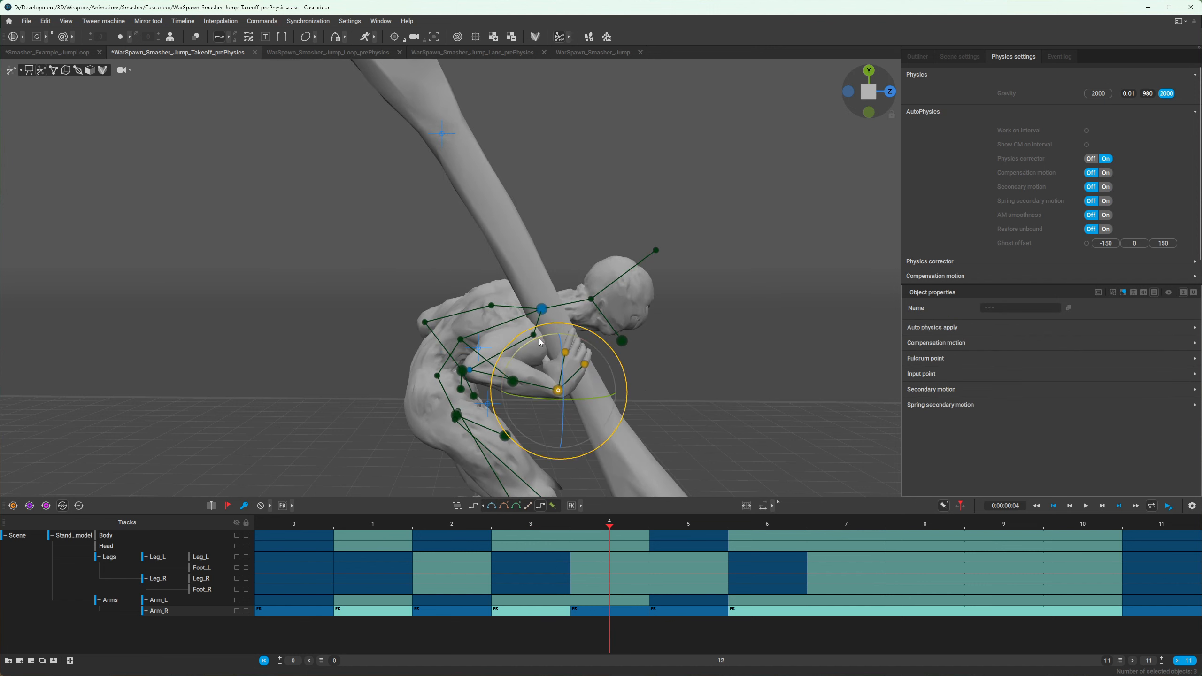
pyautogui.moveTo(539, 339); pyautogui.dragTo(692, 347)
pyautogui.hotkey('ctrl', 'z')
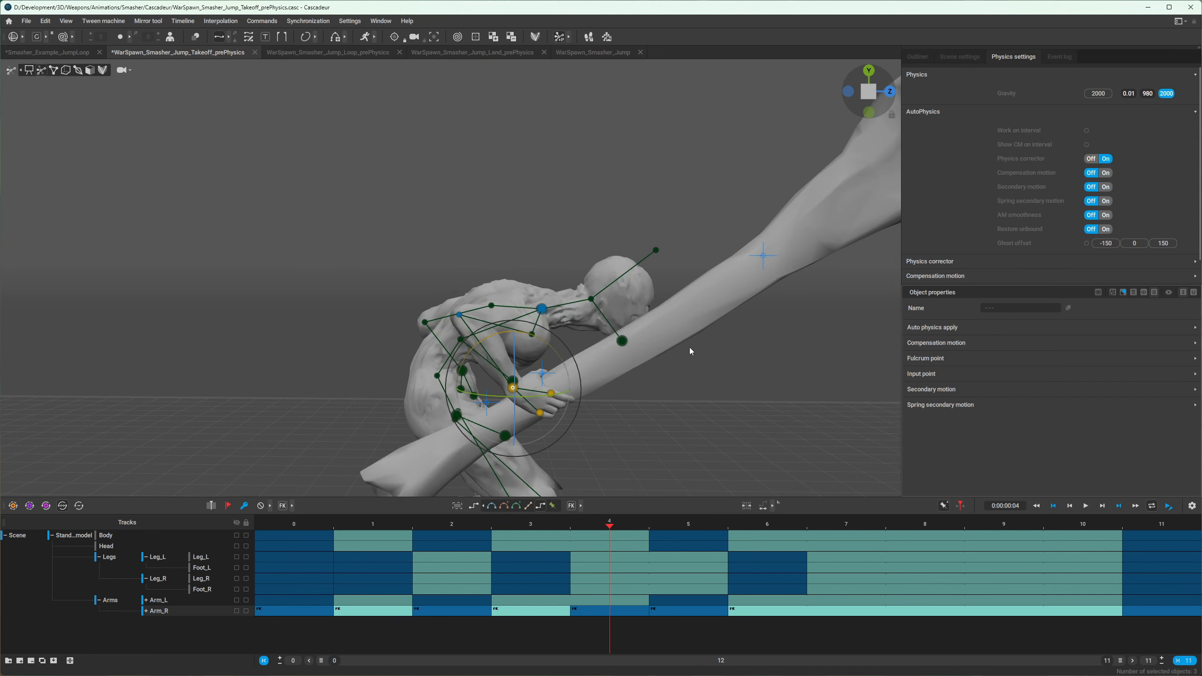
pyautogui.hotkey('ctrl', 'z')
# - Step through frames 0 to 6 to examine how the right hand and bone club travel during the landing
pyautogui.moveTo(566, 339); pyautogui.dragTo(515, 357, button='right')
pyautogui.press('Right')
pyautogui.press('Right')
pyautogui.scroll(3, 543, 354)
pyautogui.press('Left')
pyautogui.press('Left')
pyautogui.press('Left')
pyautogui.press('Left')
pyautogui.press('Left')
pyautogui.press('Left')
pyautogui.press('Right')
pyautogui.press('Right')
pyautogui.press('Right')
pyautogui.press('Right')
# - Move the right hand slightly forward at frame 4 and key all tracks on that frame
pyautogui.moveTo(237, 339); pyautogui.dragTo(624, 366, button='right')
pyautogui.press('w')
pyautogui.moveTo(626, 370); pyautogui.dragTo(651, 369)
pyautogui.click(654, 360)
pyautogui.scroll(-4, 654, 360)
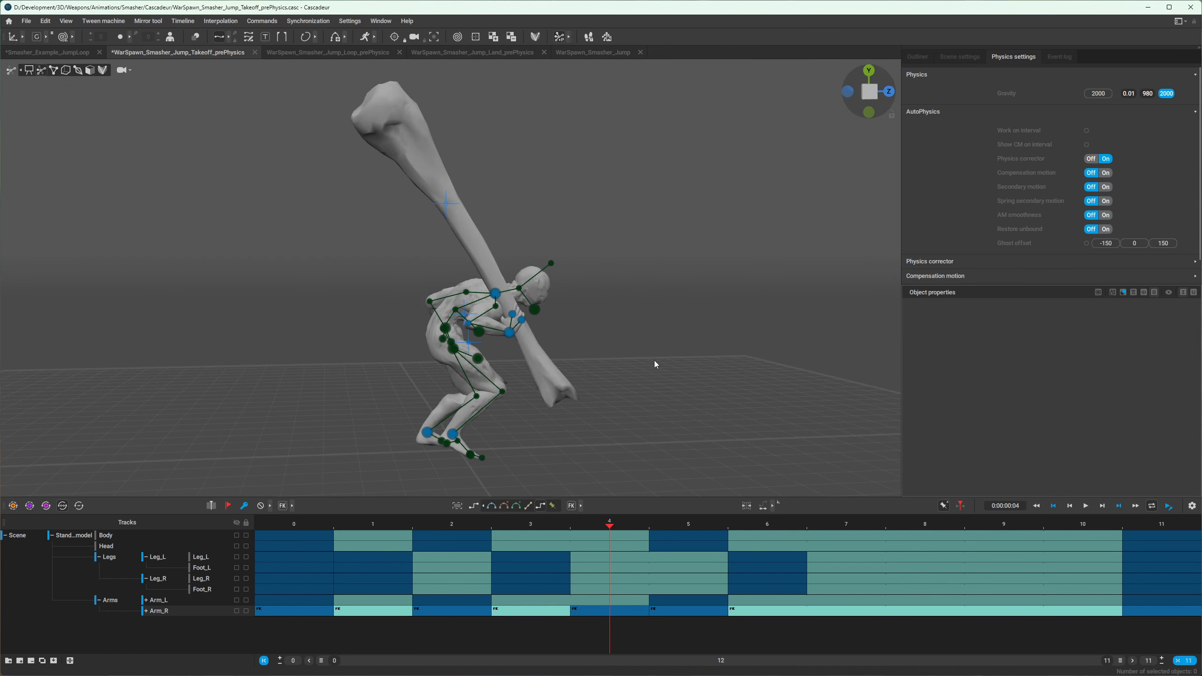
pyautogui.click(609, 546)
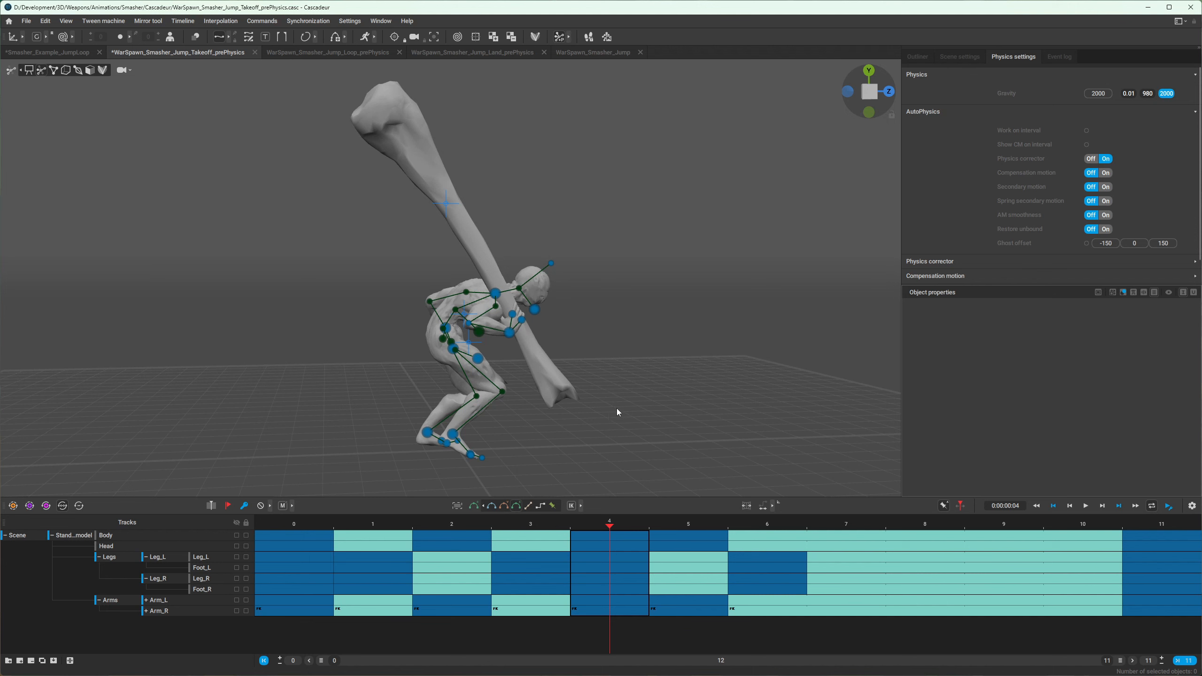
# - Move the right hand point forward and up at frame 4 so the bone club leans further back
pyautogui.scroll(3, 576, 383)
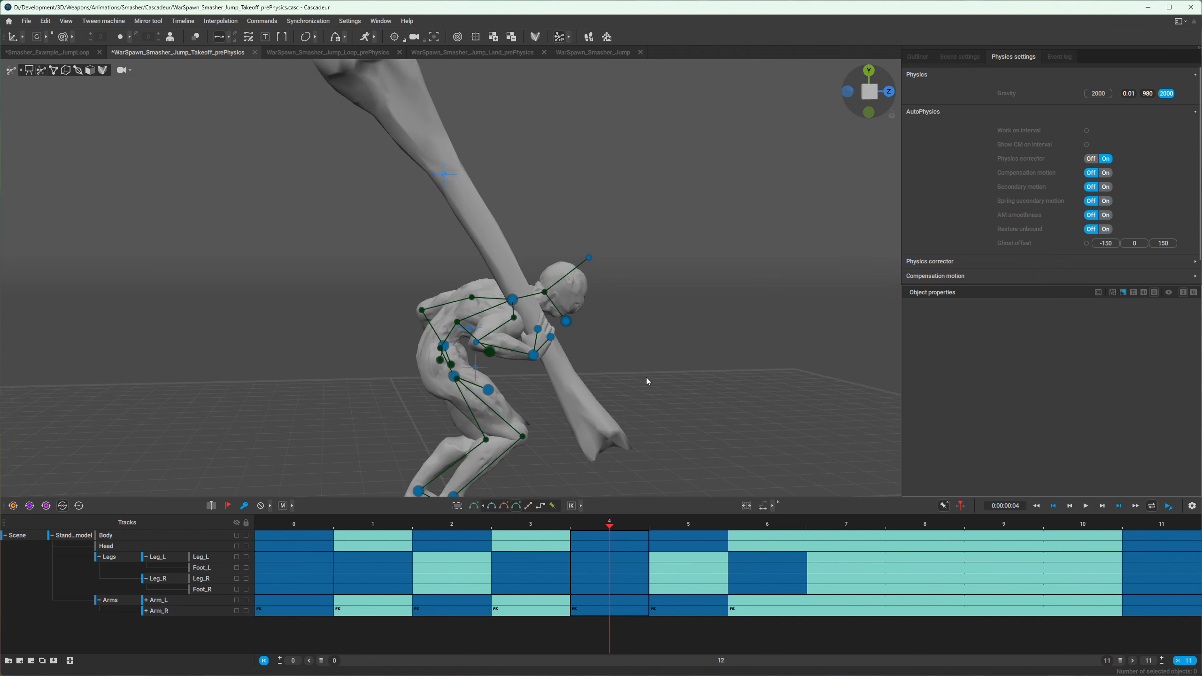
pyautogui.moveTo(647, 379); pyautogui.dragTo(625, 373, button='right')
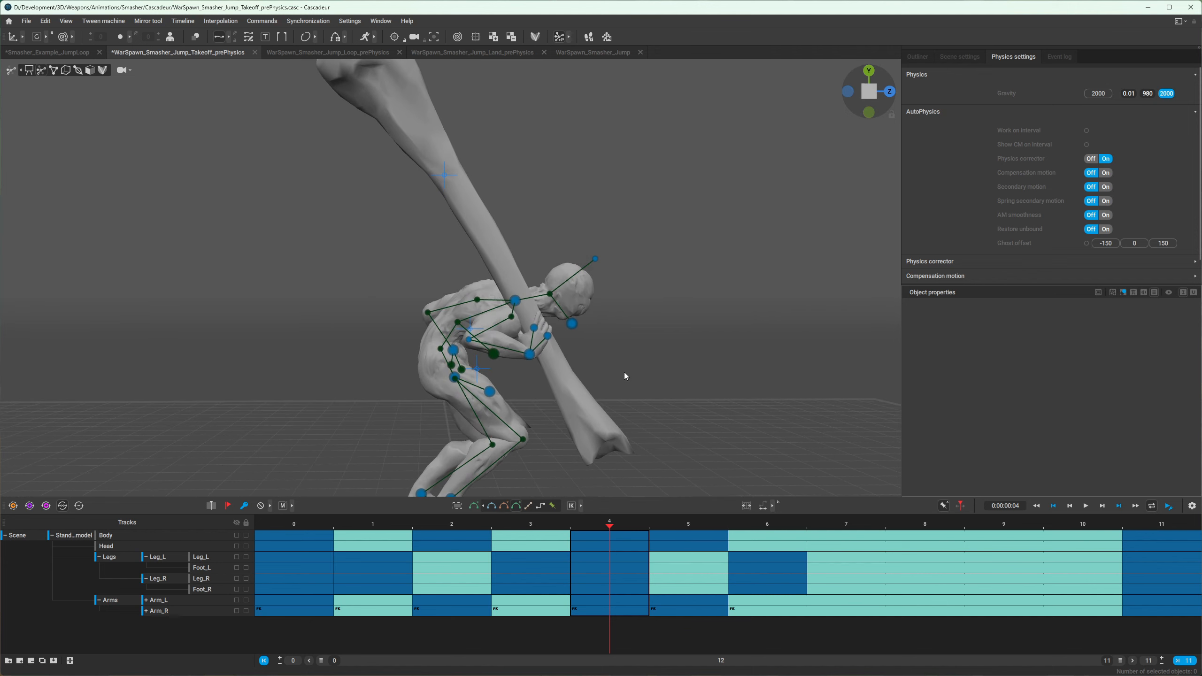
pyautogui.click(531, 355)
pyautogui.moveTo(579, 356); pyautogui.dragTo(580, 310)
pyautogui.press('Left')
pyautogui.press('Right')
pyautogui.press('Left')
pyautogui.press('Right')
# - Rotate the right hand point slightly at frame 4, comparing it with the neighbouring frames
pyautogui.press('e')
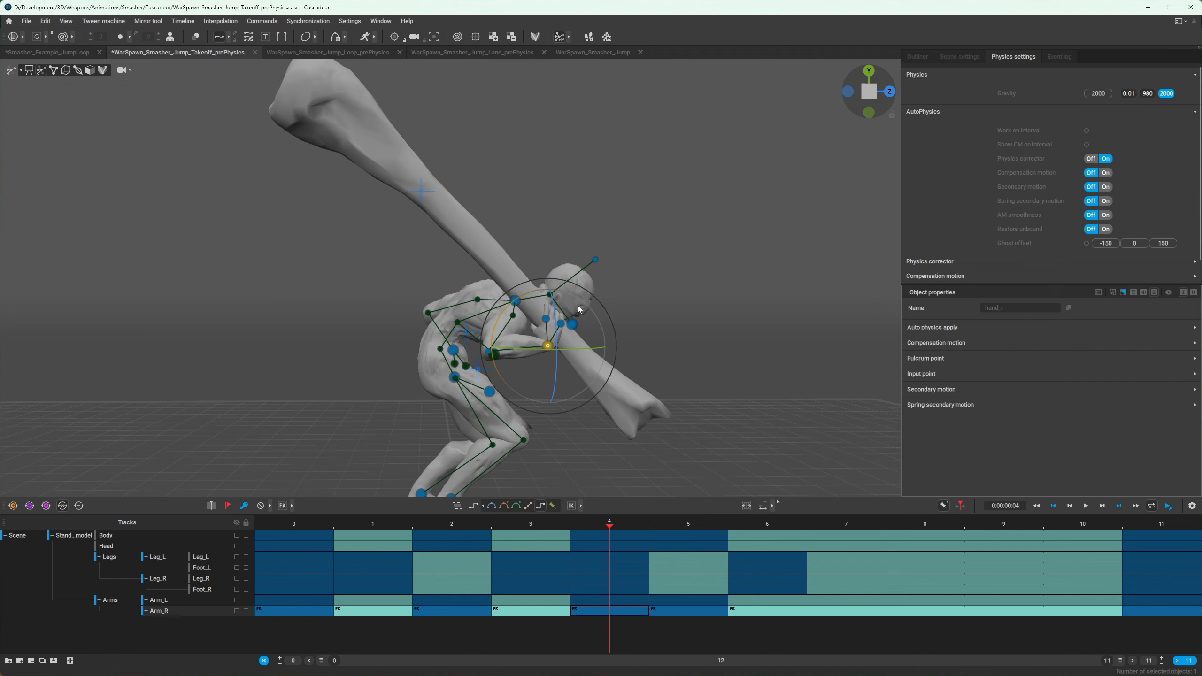
pyautogui.press('Right')
pyautogui.press('Left')
pyautogui.press('Left')
pyautogui.press('Right')
pyautogui.moveTo(517, 297); pyautogui.dragTo(515, 298)
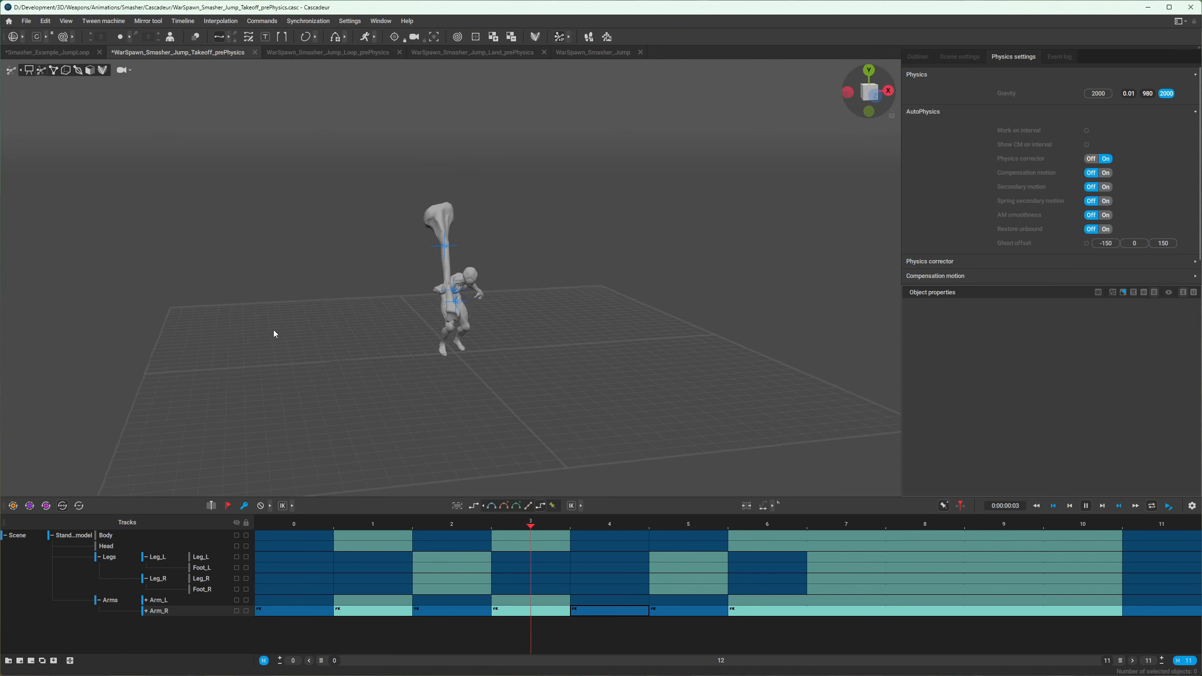
# - Enable AutoPhysics with the ghost offset of -150, 0, 150 and play the animation to compare the ghost with the hidden-rig character
pyautogui.keyDown('alt'); pyautogui.moveTo(273, 330); pyautogui.dragTo(628, 362); pyautogui.keyUp('alt')
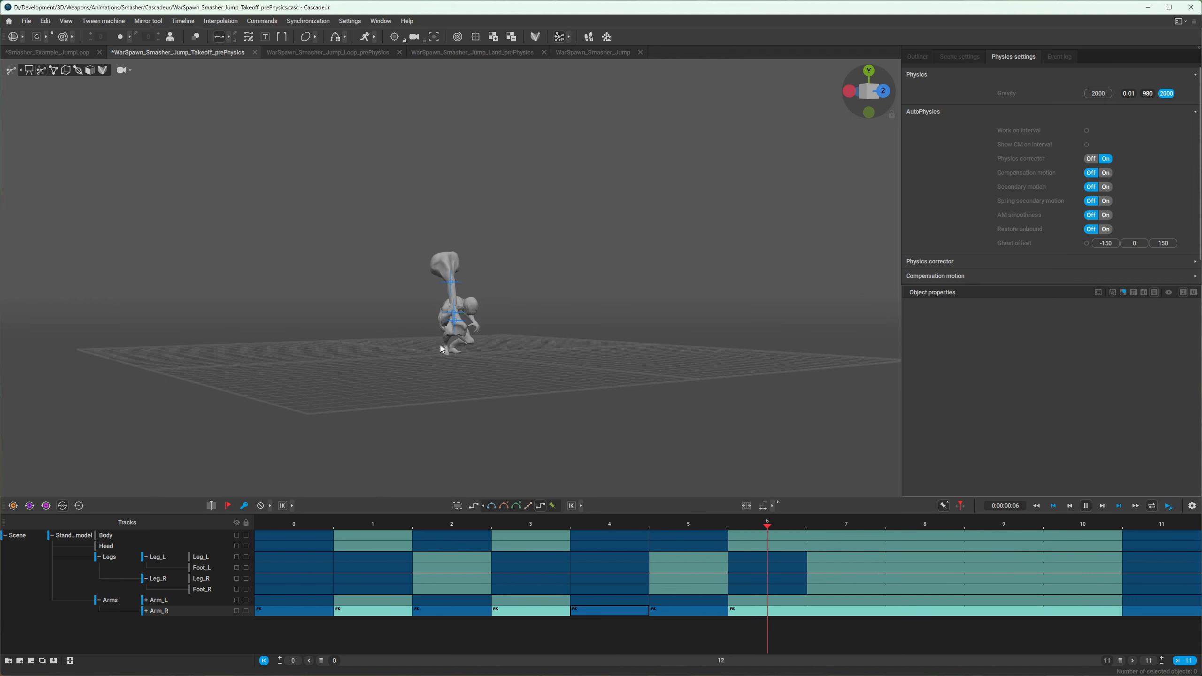
pyautogui.click(29, 70)
pyautogui.click(366, 38)
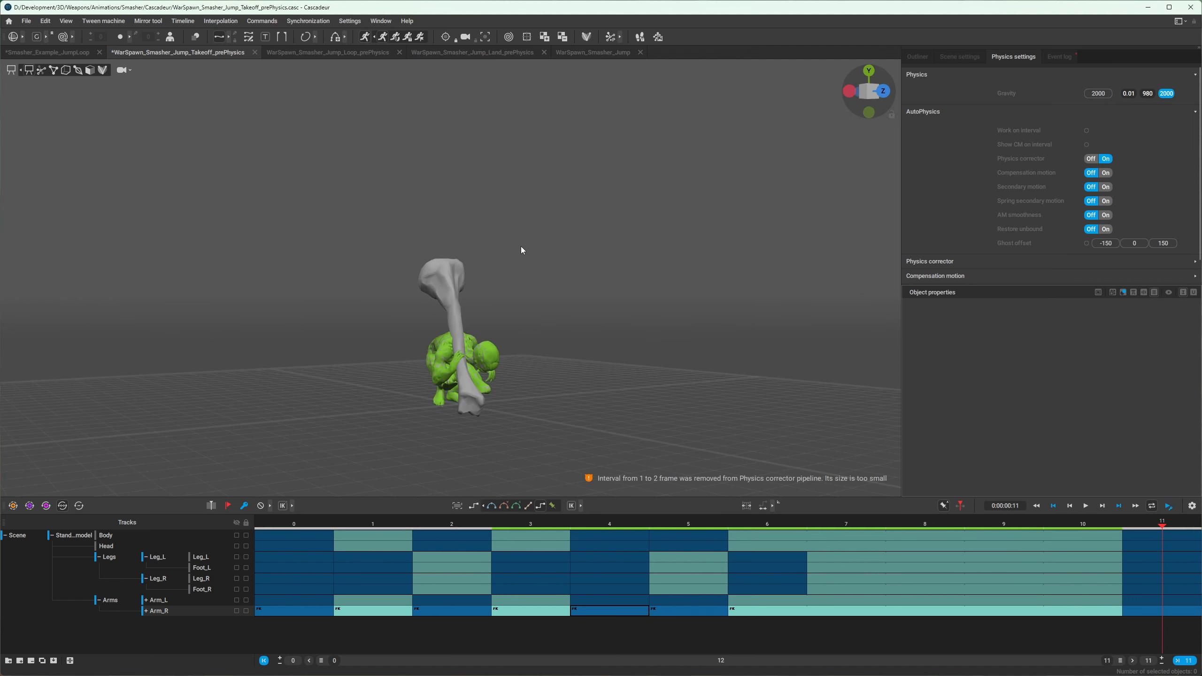
pyautogui.click(1087, 244)
pyautogui.press('space')
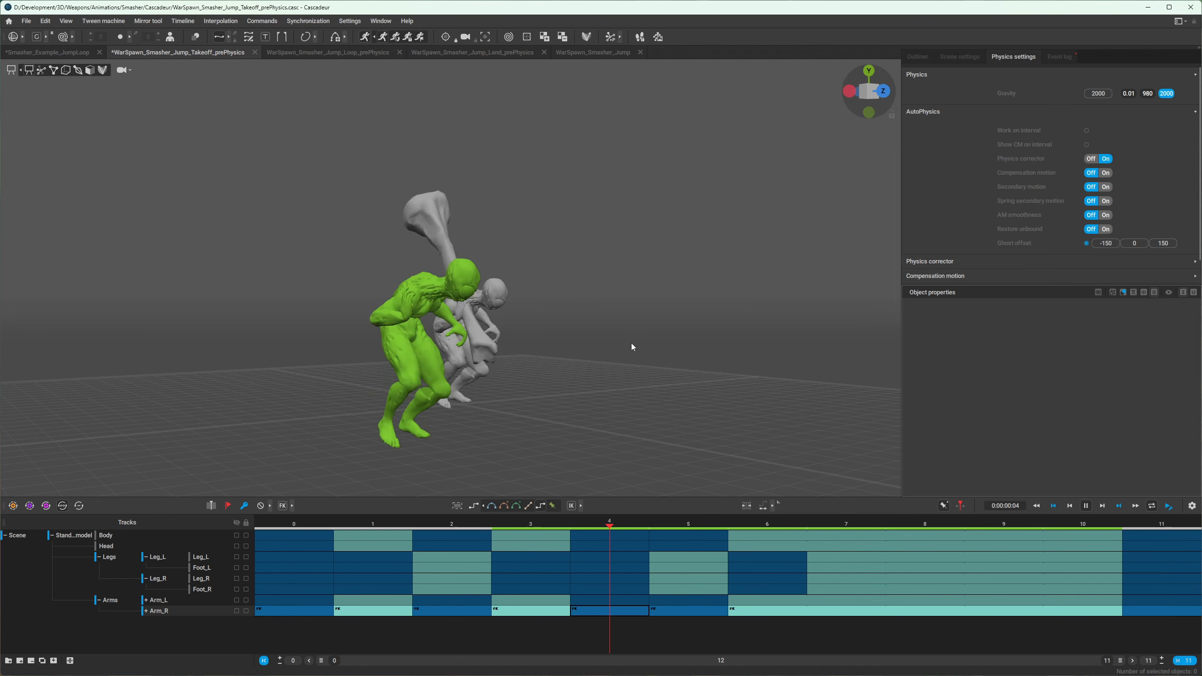
pyautogui.keyDown('alt'); pyautogui.moveTo(648, 346); pyautogui.dragTo(604, 356); pyautogui.keyUp('alt')
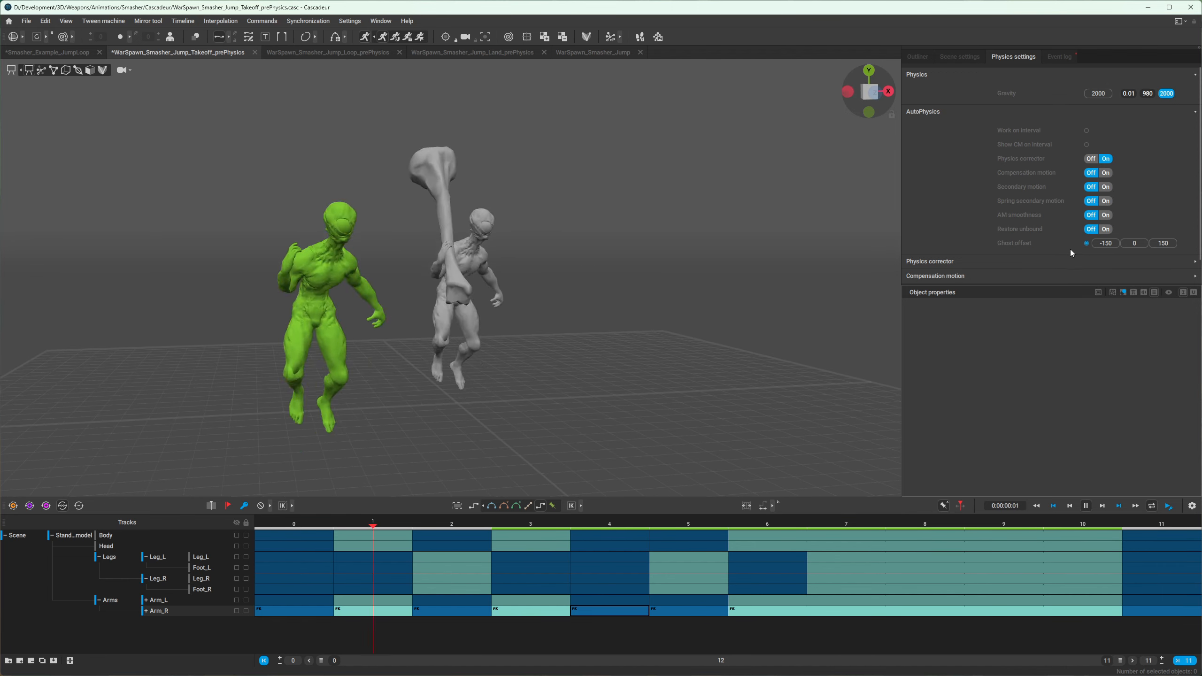
# - Turn off the ghost offset to overlay the AutoPhysics result on the character and examine the motion from several sides
pyautogui.click(1087, 243)
pyautogui.keyDown('alt'); pyautogui.moveTo(691, 313); pyautogui.dragTo(558, 354); pyautogui.keyUp('alt')
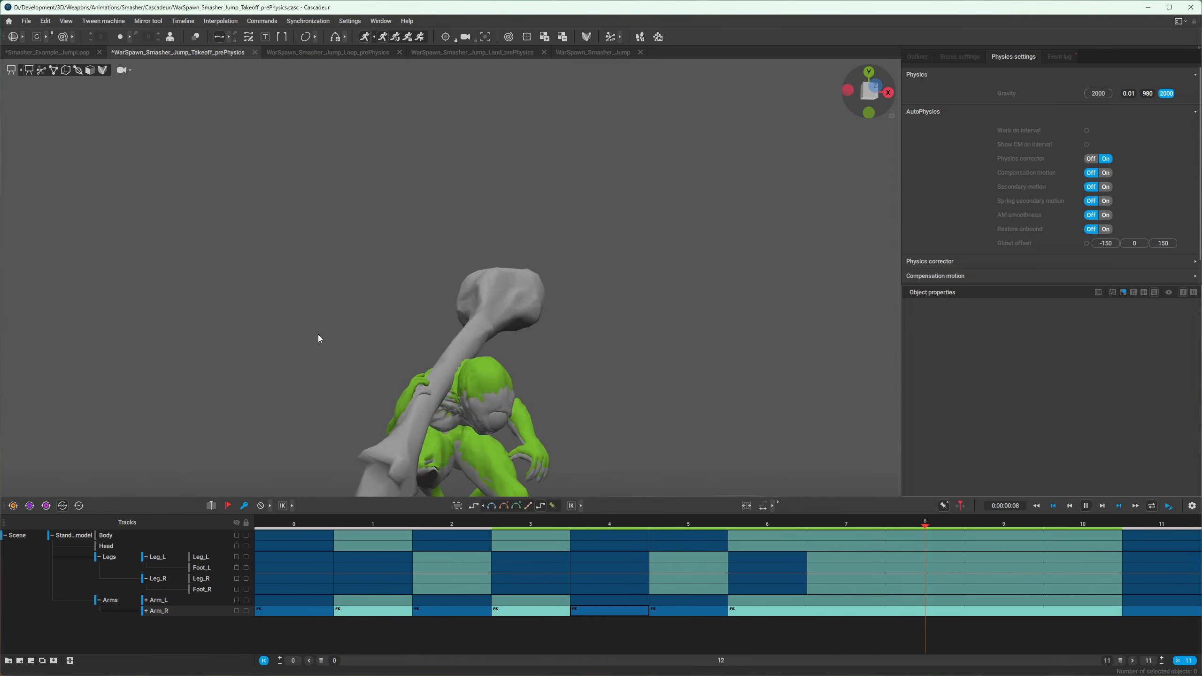
pyautogui.keyDown('alt'); pyautogui.moveTo(317, 334); pyautogui.dragTo(699, 396); pyautogui.keyUp('alt')
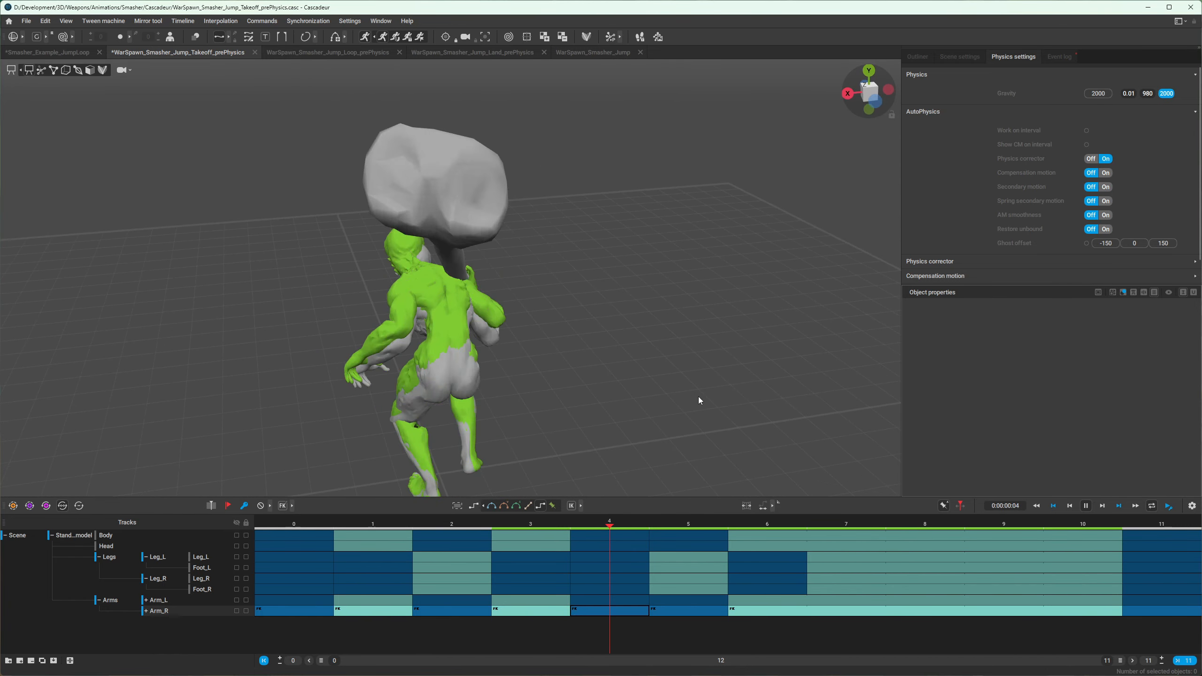
pyautogui.keyDown('alt'); pyautogui.moveTo(512, 317); pyautogui.dragTo(578, 376); pyautogui.keyUp('alt')
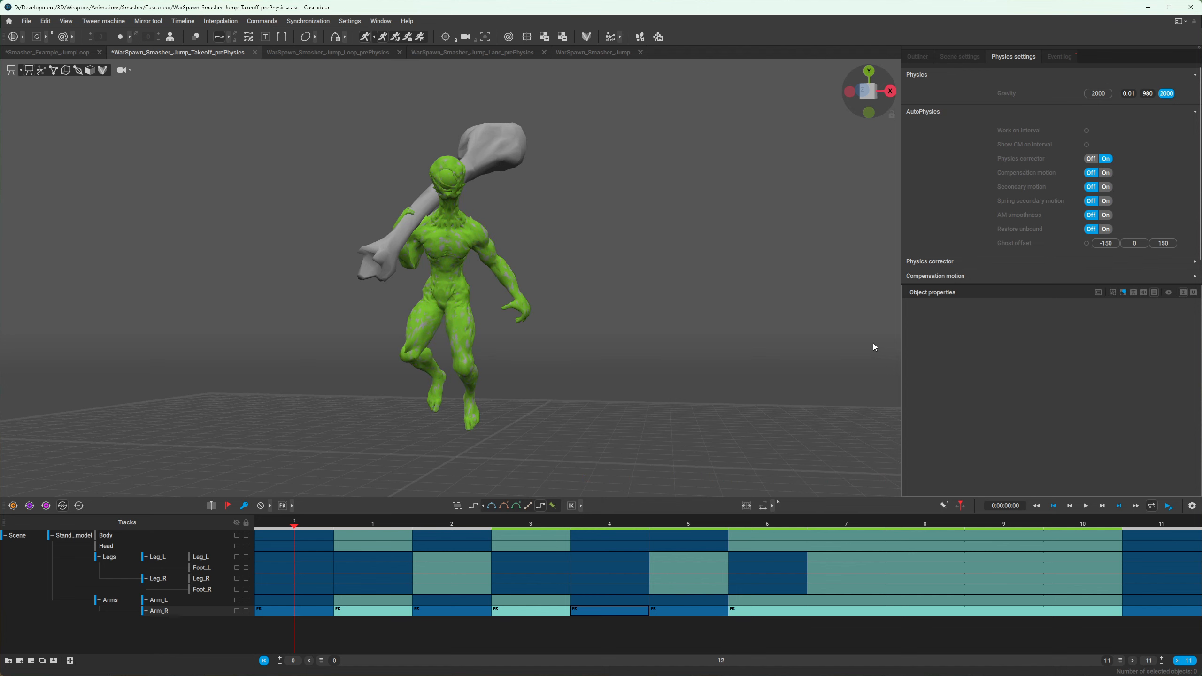
# - Turn AutoPhysics off and play the animation to review the body and club motion from the front
pyautogui.click(366, 38)
pyautogui.press('space')
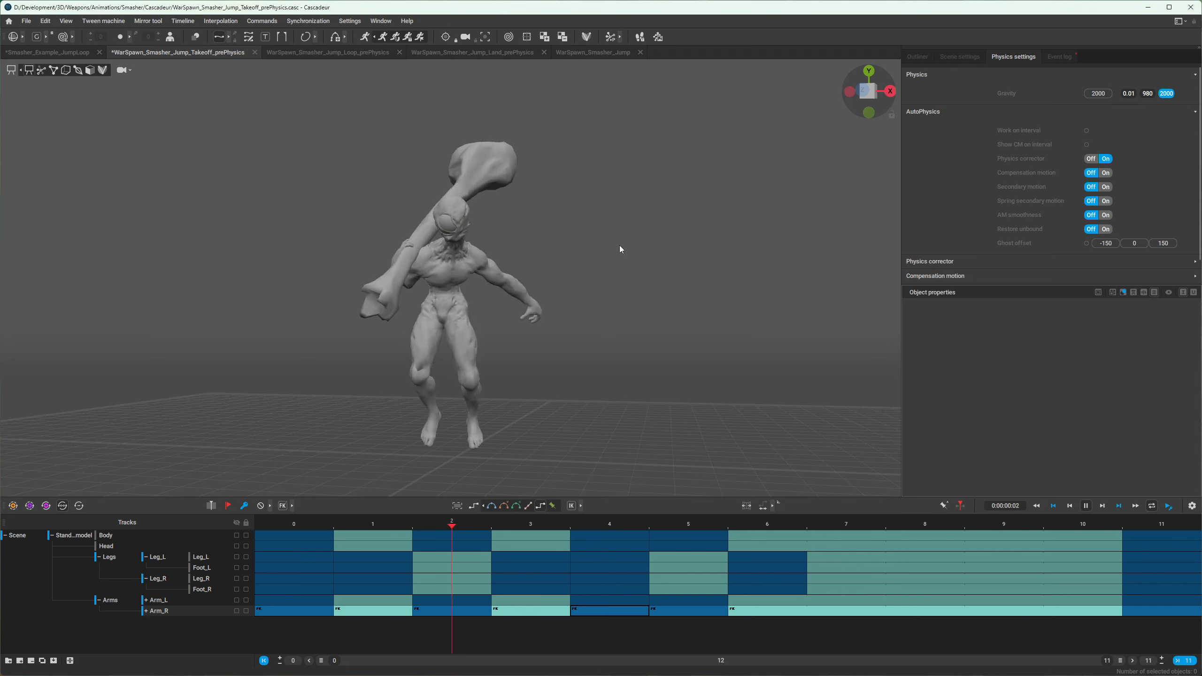
pyautogui.scroll(-5, 601, 259)
pyautogui.scroll(-4, 601, 260)
pyautogui.keyDown('alt'); pyautogui.moveTo(599, 259); pyautogui.dragTo(578, 280); pyautogui.keyUp('alt')
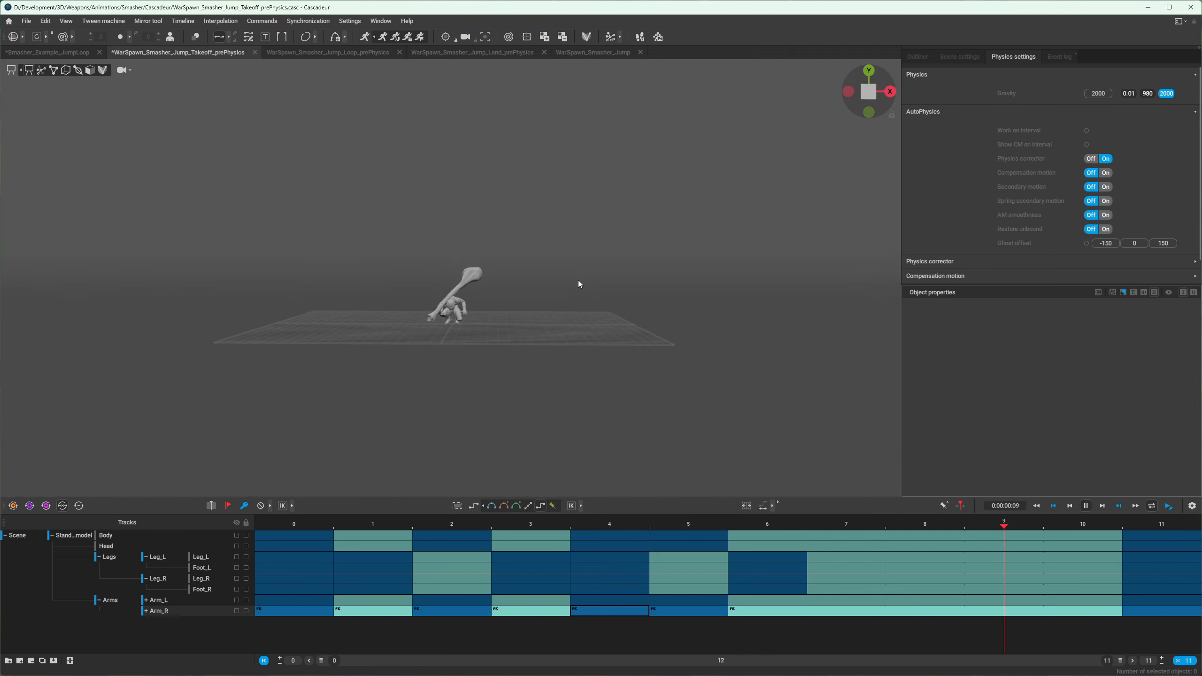
pyautogui.press('space')
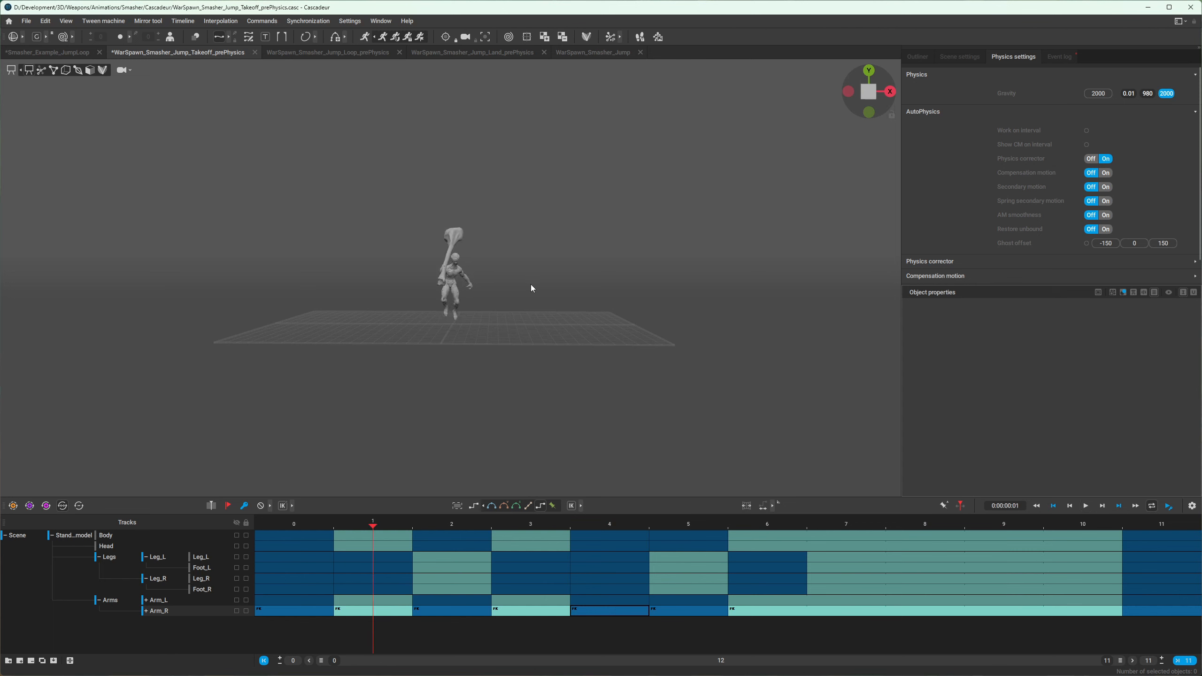
# - Move the chest direction controller sideways toward the club arm at frame 2
pyautogui.scroll(3, 527, 284)
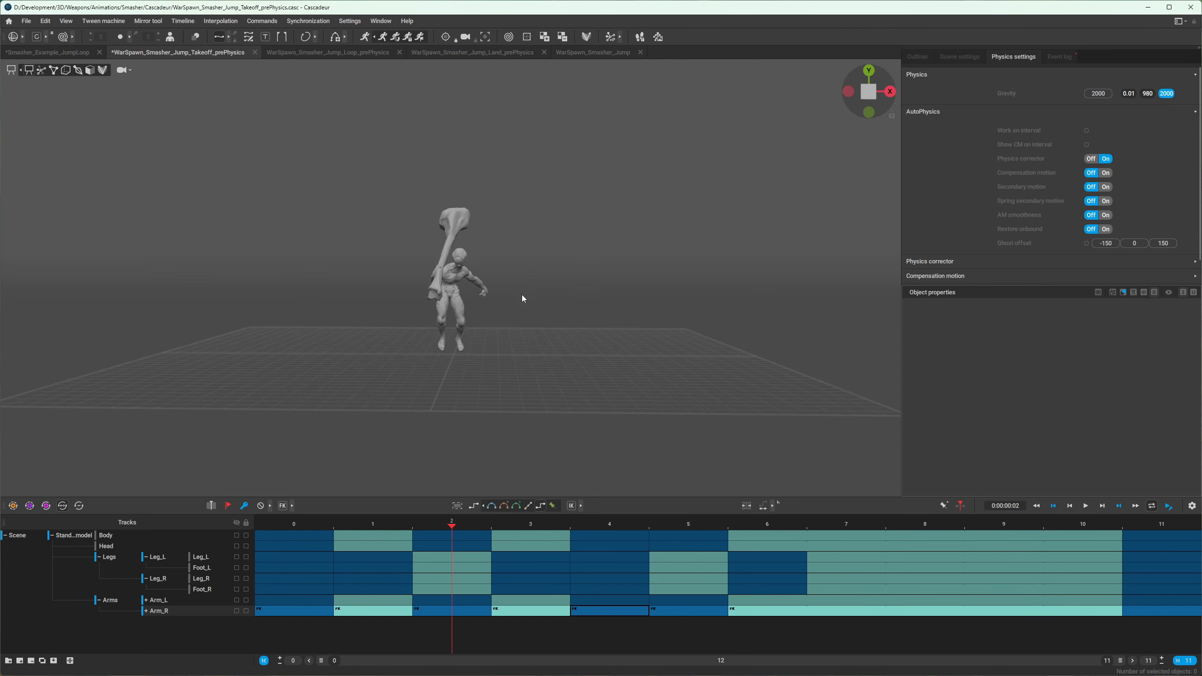
pyautogui.click(43, 72)
pyautogui.scroll(5, 402, 279)
pyautogui.click(475, 308)
pyautogui.press('w')
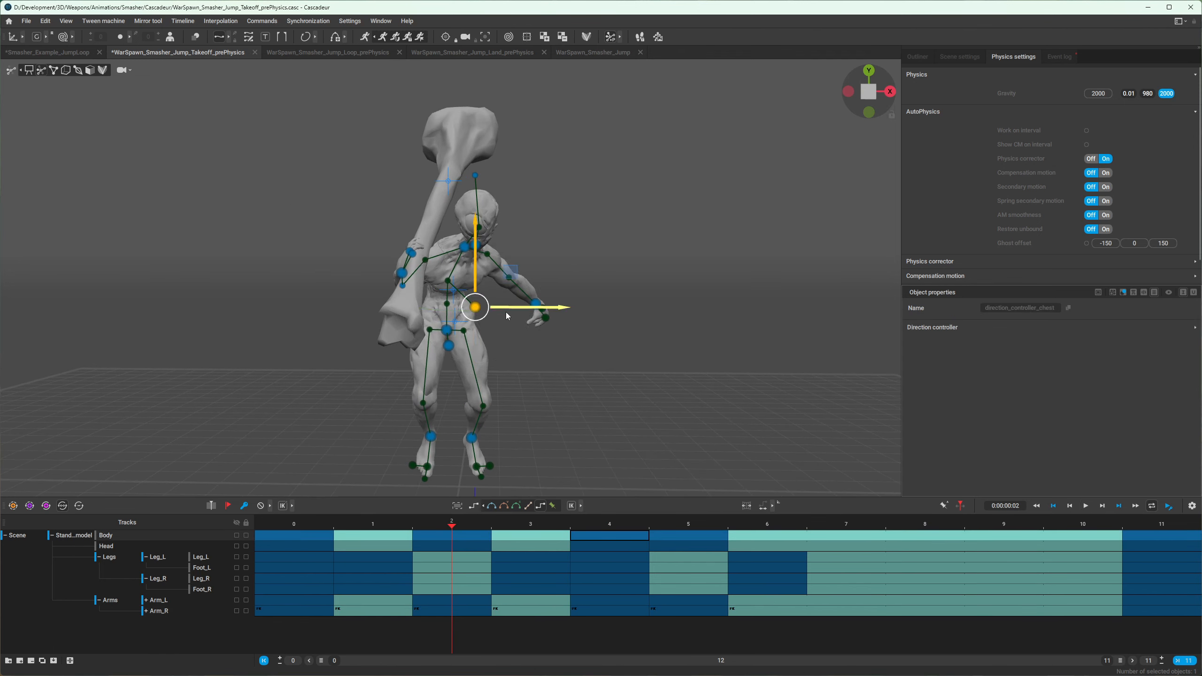
pyautogui.moveTo(523, 308); pyautogui.dragTo(505, 311)
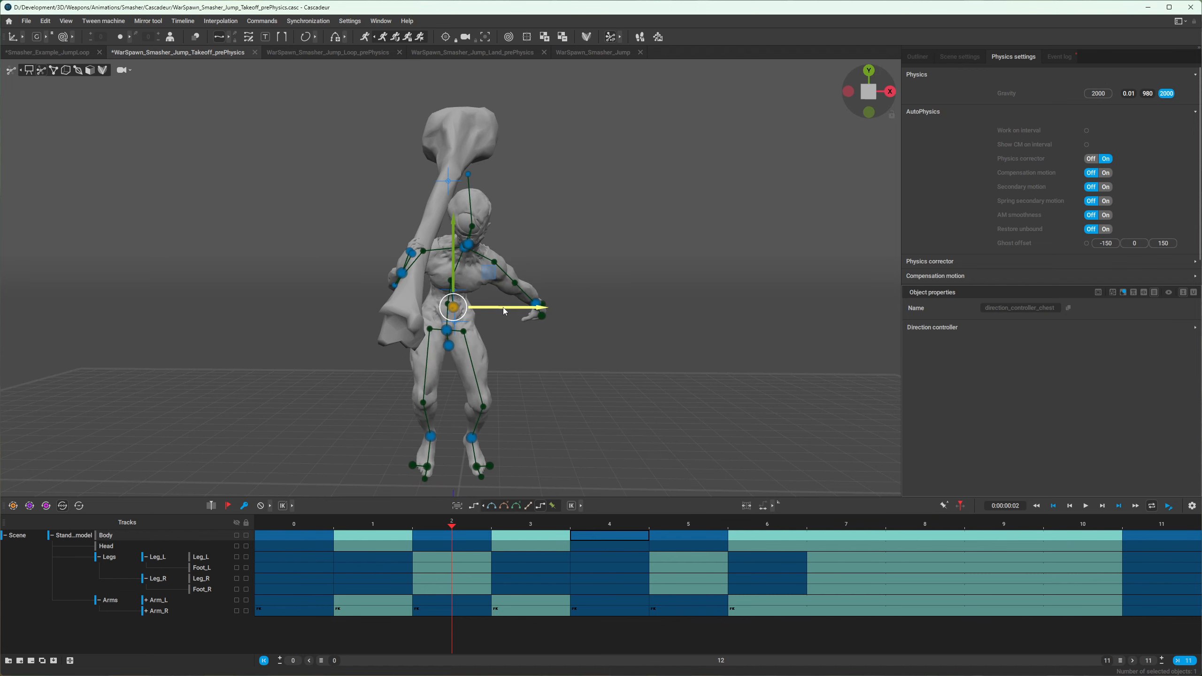
# - Step through the frames after frame 2 and replay the animation to check the chest's movement
pyautogui.press('Right')
pyautogui.press('Right')
pyautogui.press('Right')
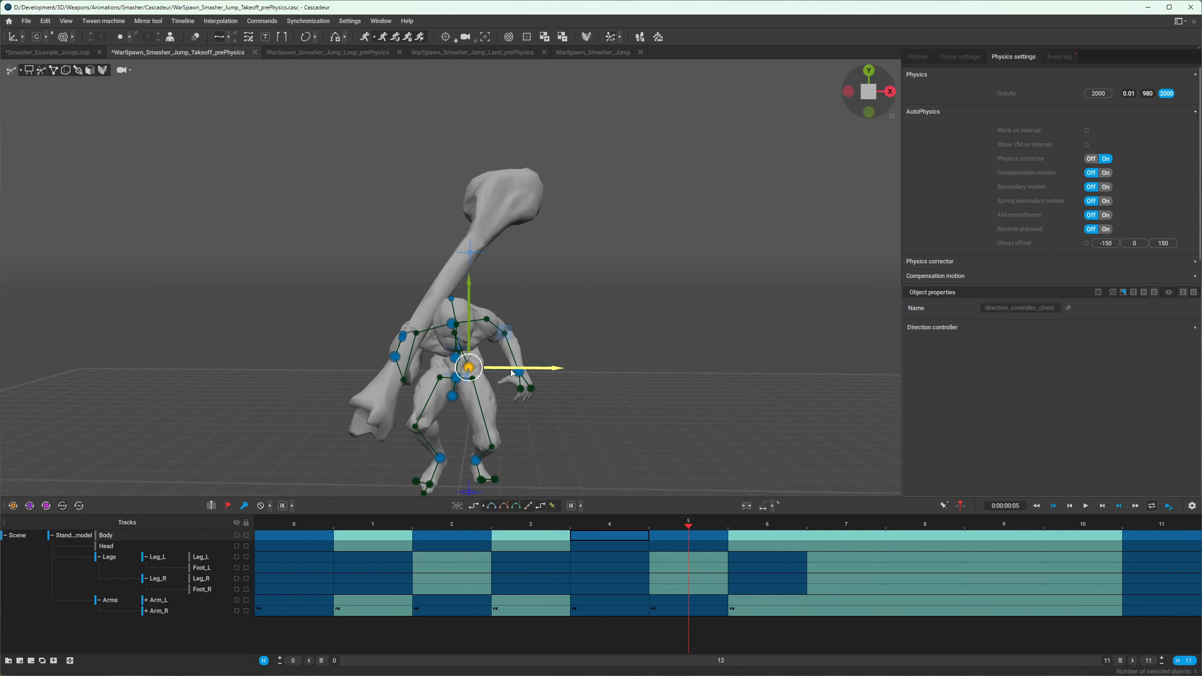
pyautogui.press('space')
pyautogui.press('space')
pyautogui.press('space')
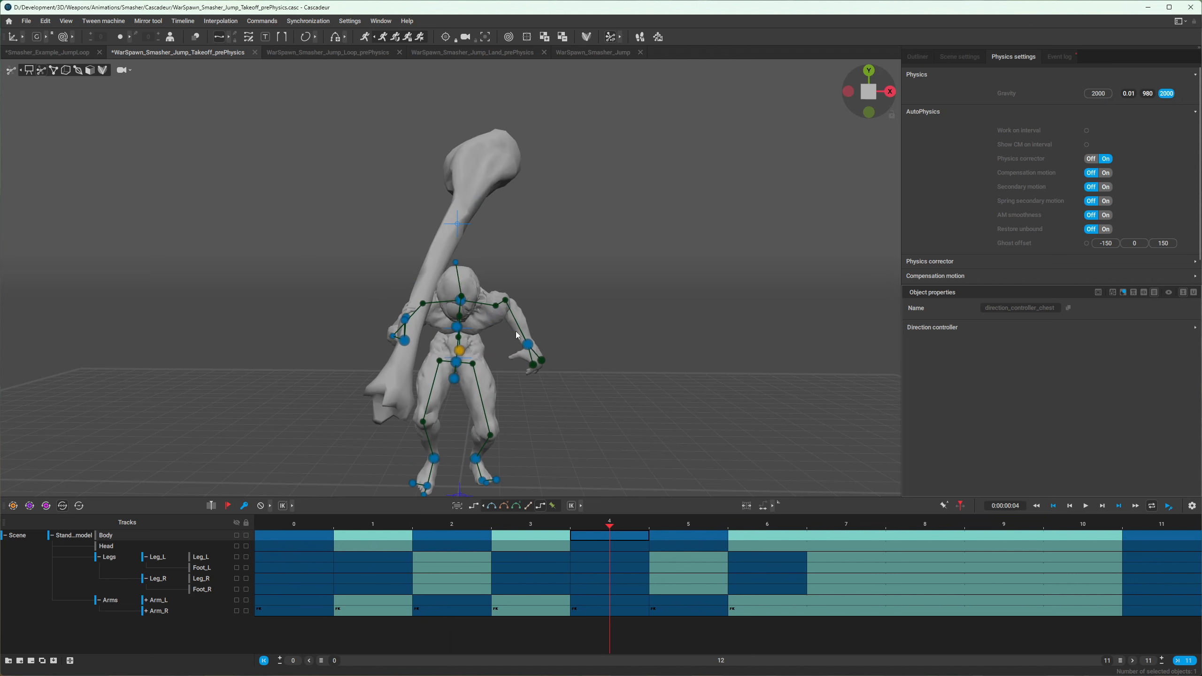
pyautogui.scroll(-5, 587, 349)
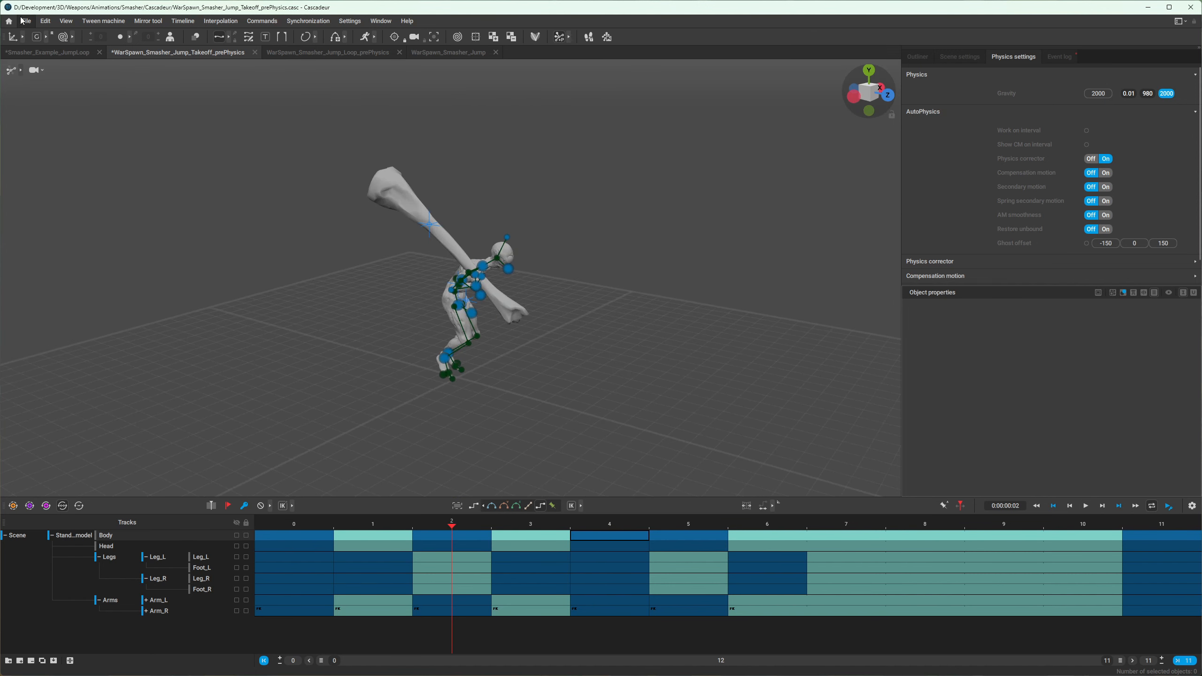
# - Save the scene under the new name Smasher_Example_Takeoff in the Cascadeur folder
pyautogui.click(23, 21)
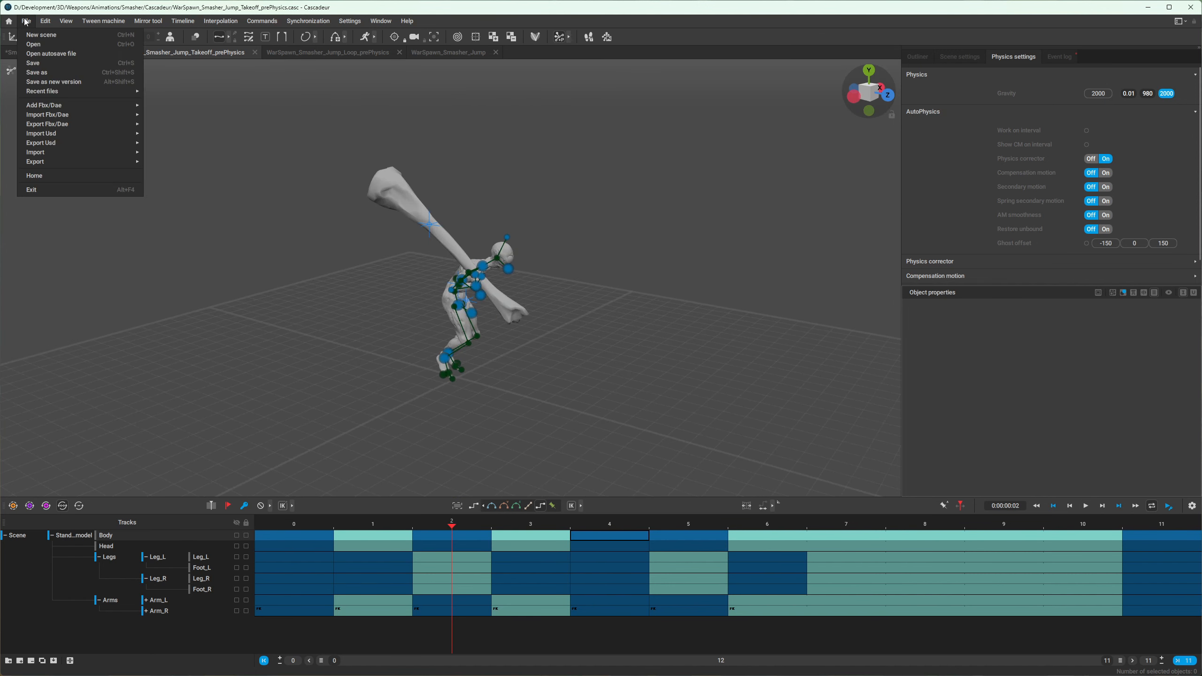
pyautogui.click(49, 73)
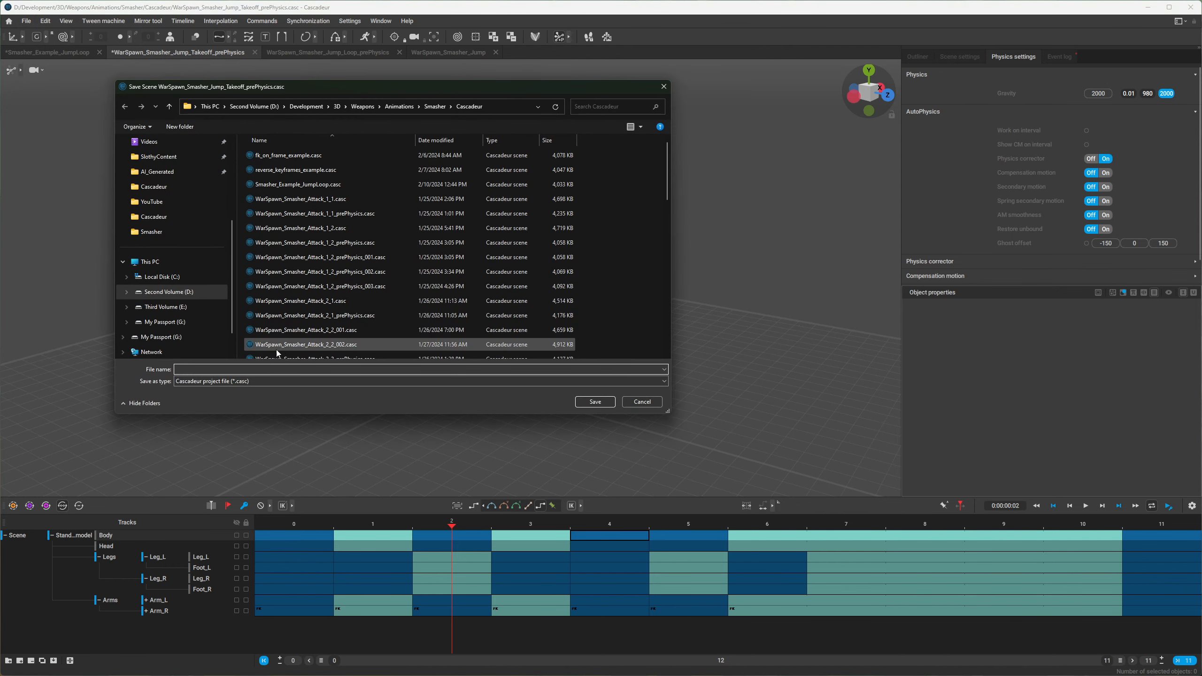
pyautogui.write('Smasher_Example_Takeoff')
pyautogui.press('Return')
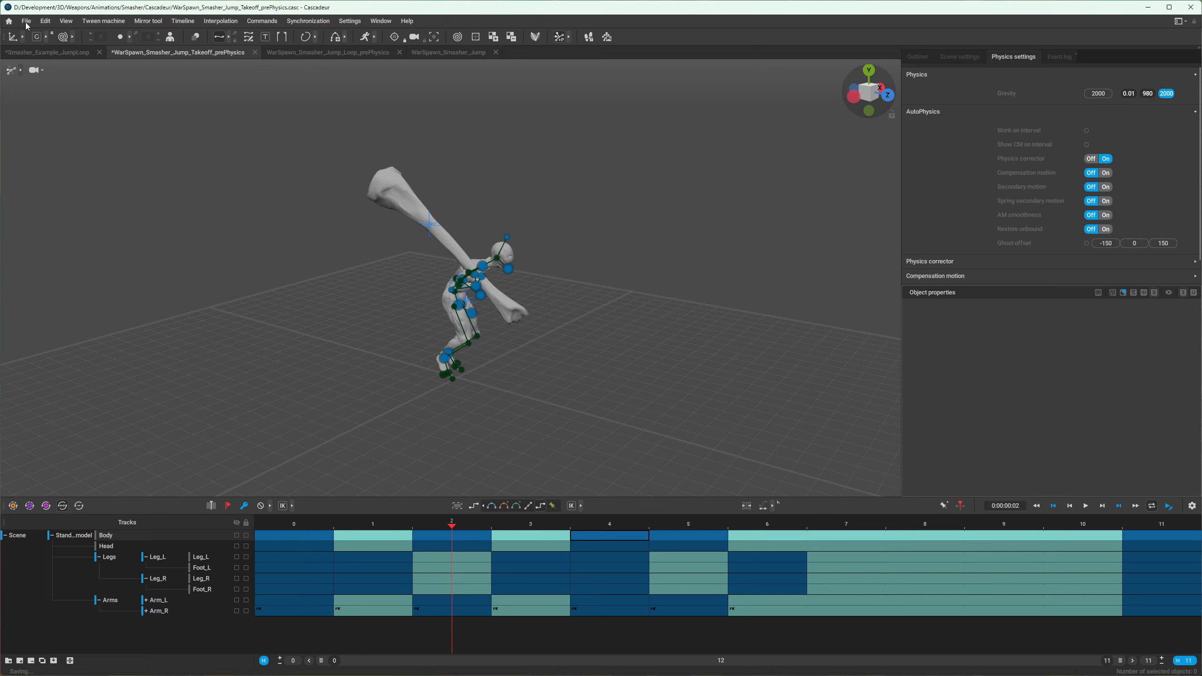
# - Export the Smasher_Example_Takeoff animation as FBX without meshes
pyautogui.click(26, 20)
pyautogui.moveTo(52, 127)
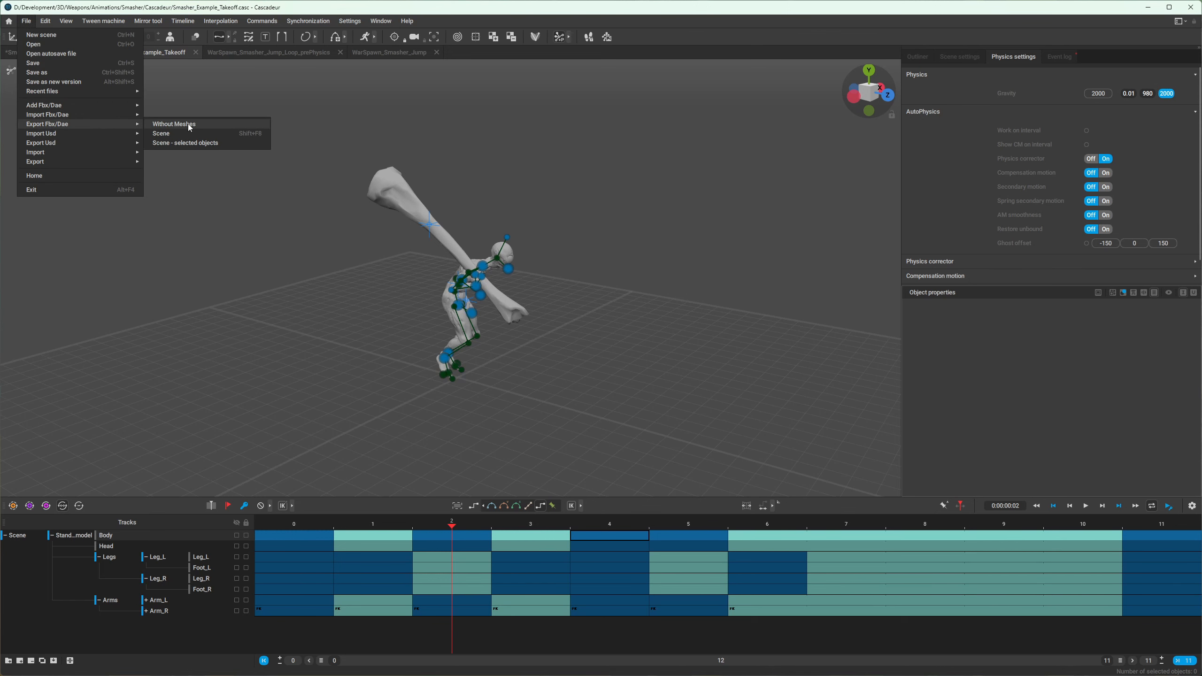
pyautogui.click(174, 124)
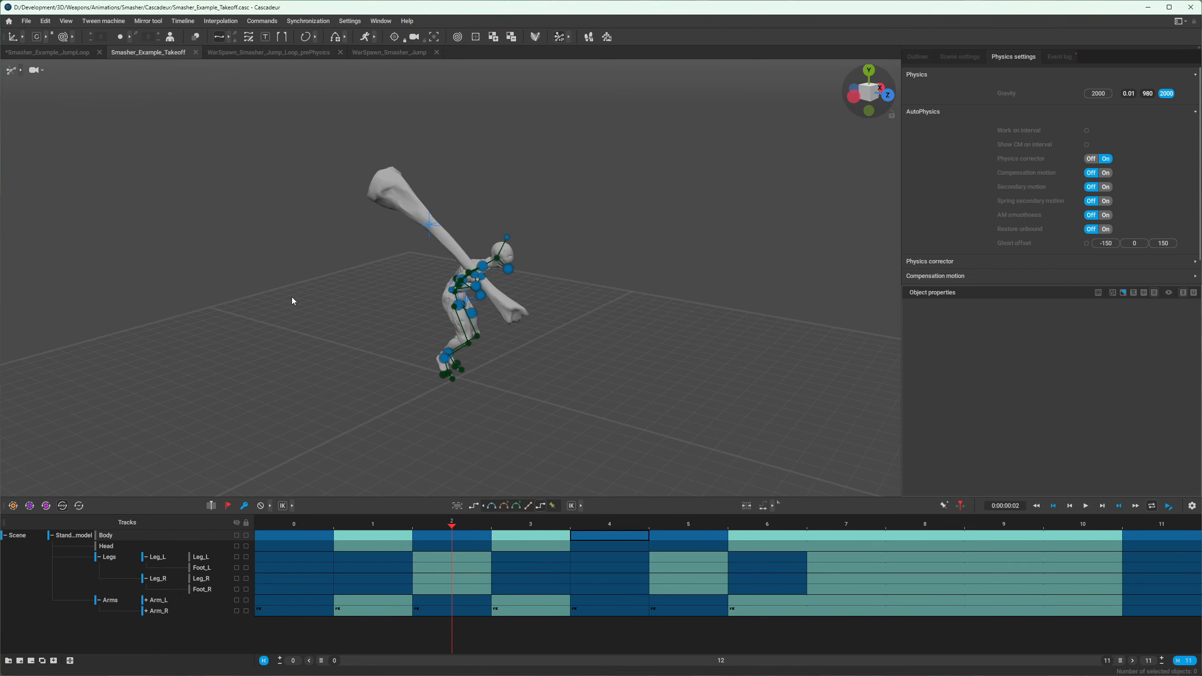
pyautogui.scroll(2, 327, 300)
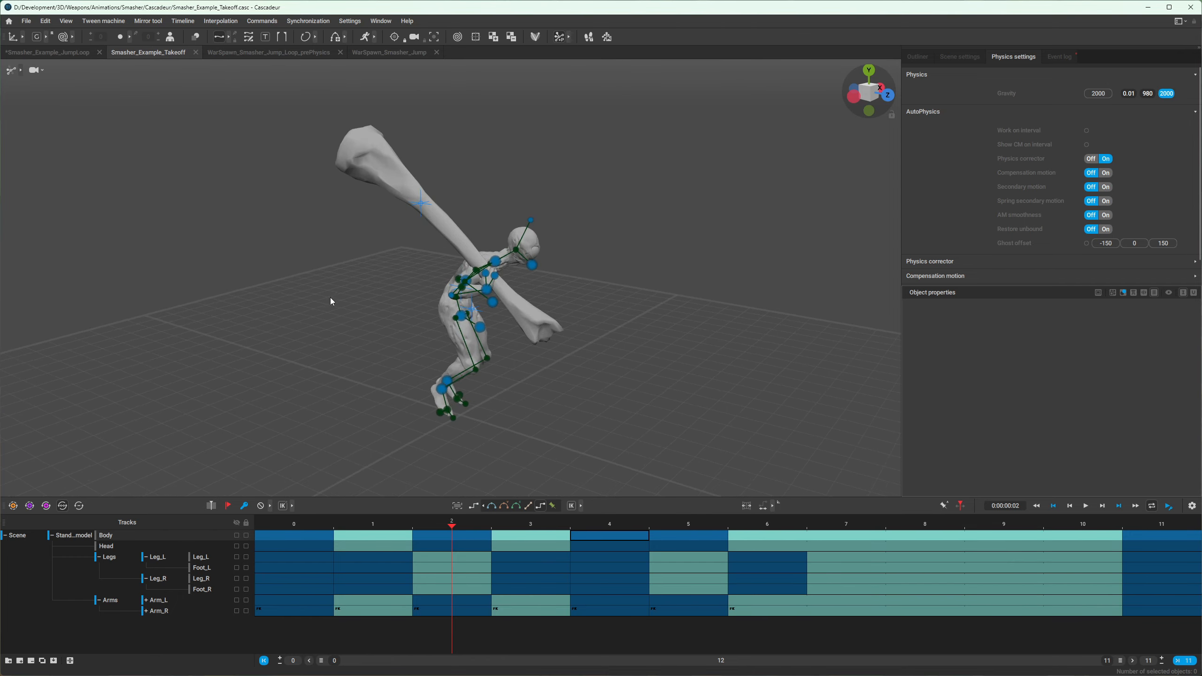
pyautogui.keyDown('alt'); pyautogui.moveTo(594, 329); pyautogui.dragTo(472, 340); pyautogui.keyUp('alt')
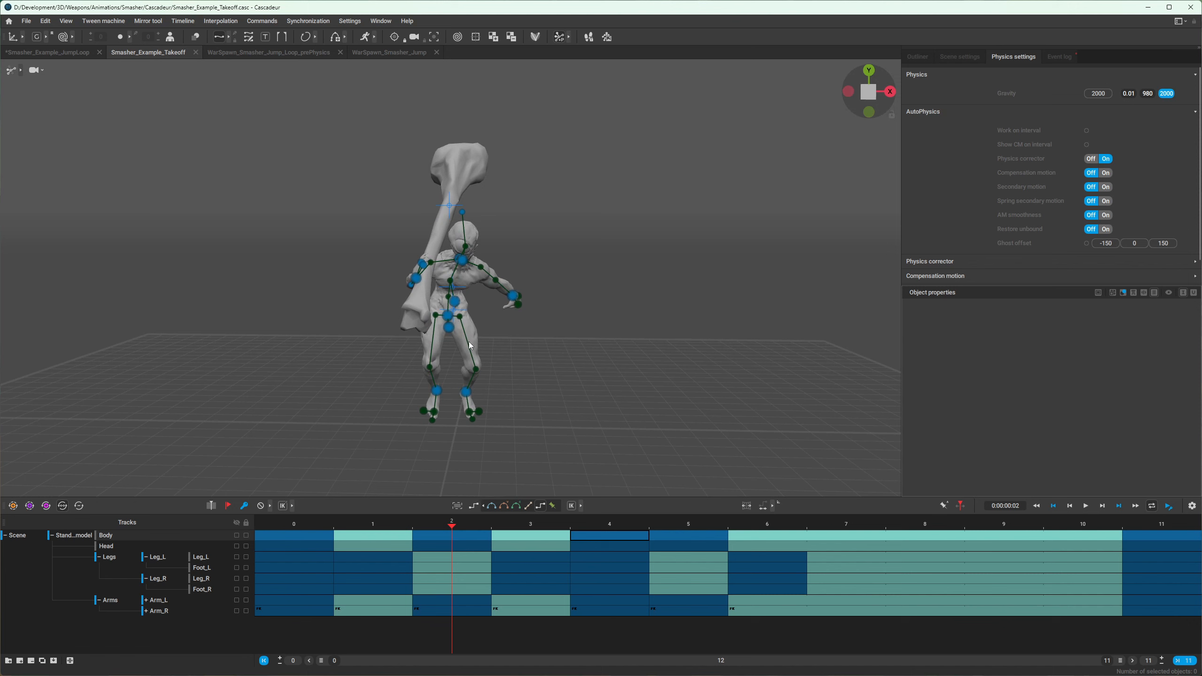
pyautogui.scroll(2, 472, 344)
pyautogui.scroll(-3, 471, 343)
pyautogui.keyDown('alt'); pyautogui.moveTo(341, 371); pyautogui.dragTo(559, 376); pyautogui.keyUp('alt')
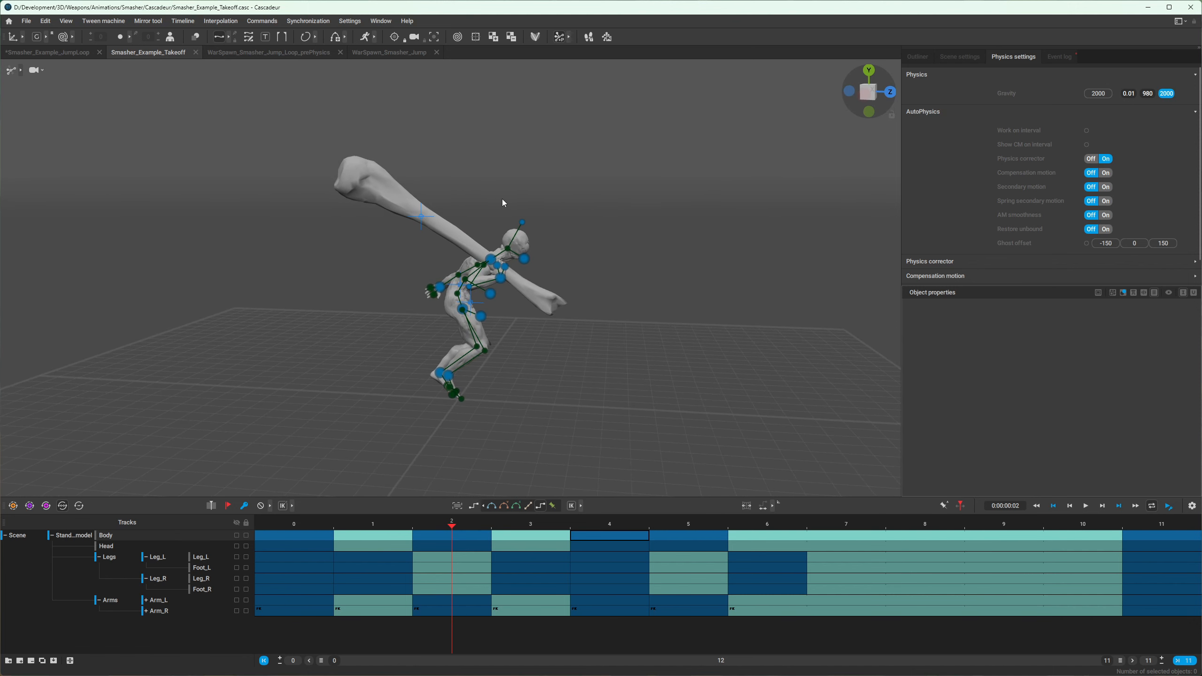
# - Switch to Unreal Engine and choose Smasher_Jump_Land.fbx, Smasher_Jump_Loop.fbx and Smasher_Jump_Takeoff.fbx from the Smasher folder for import into the Sample folder
pyautogui.click(1148, 8)
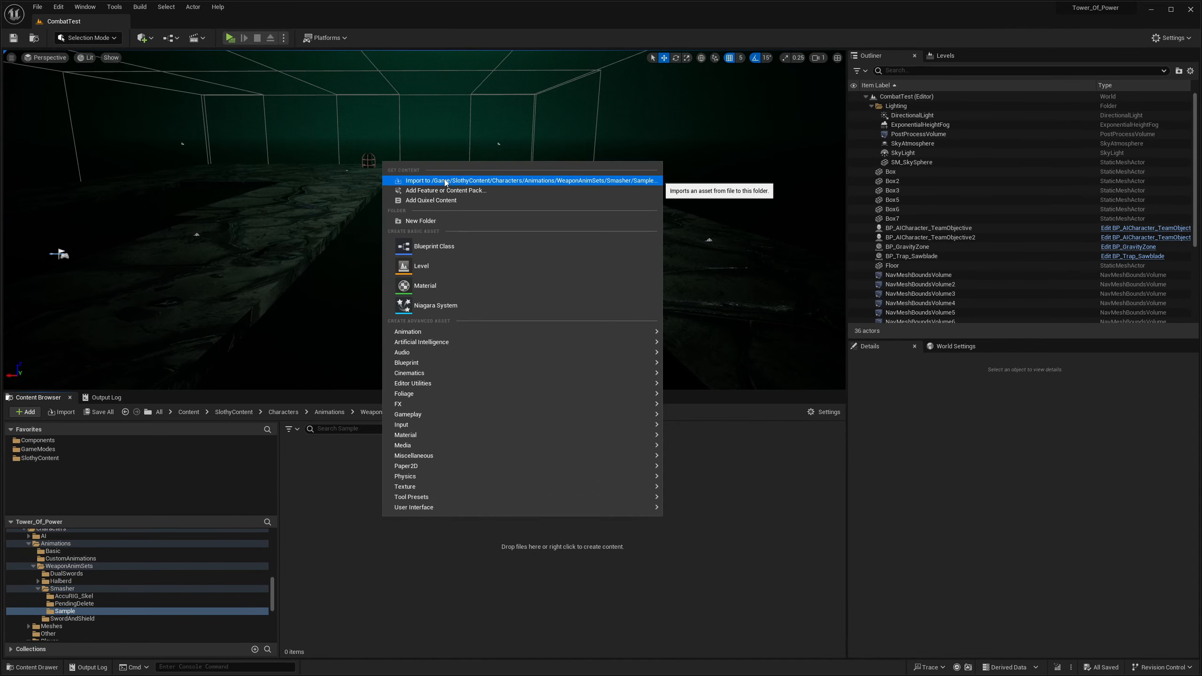
pyautogui.click(445, 181)
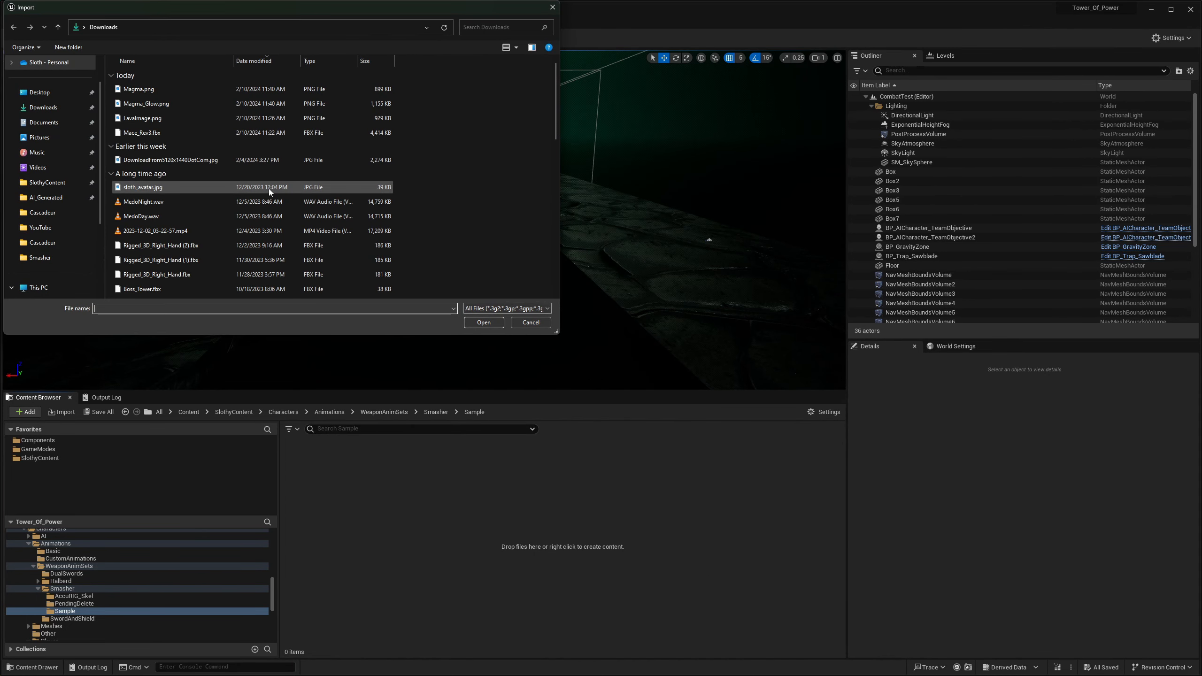
pyautogui.scroll(-3, 41, 227)
pyautogui.click(40, 152)
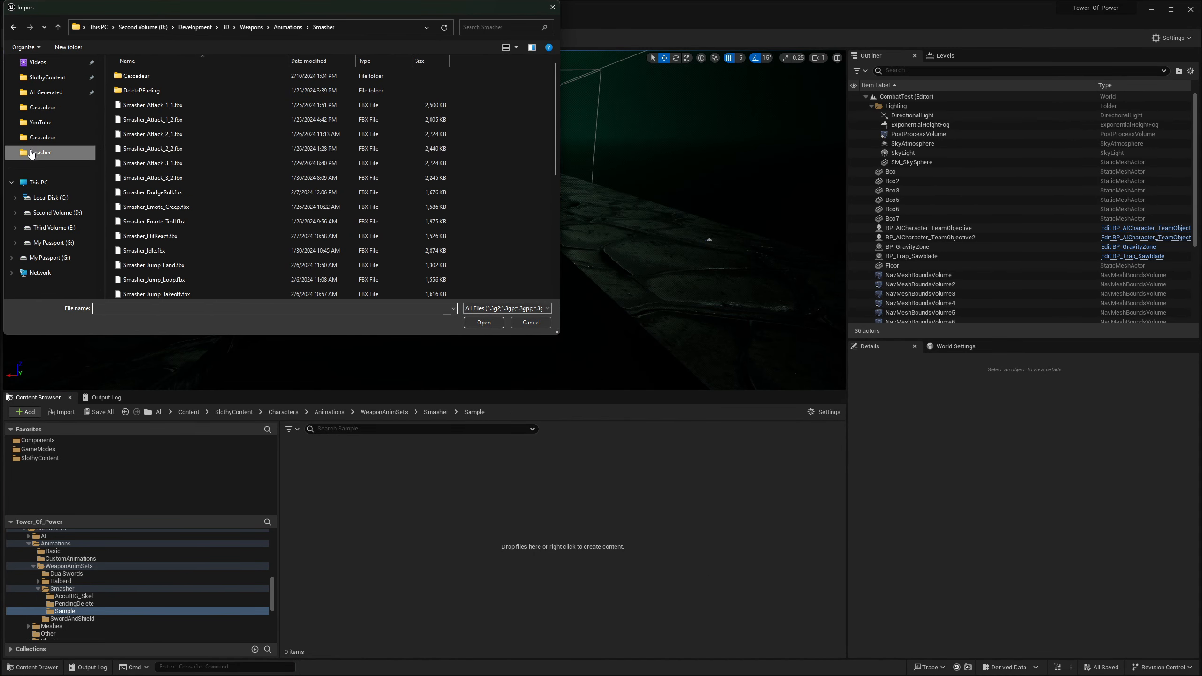
pyautogui.scroll(-1, 166, 204)
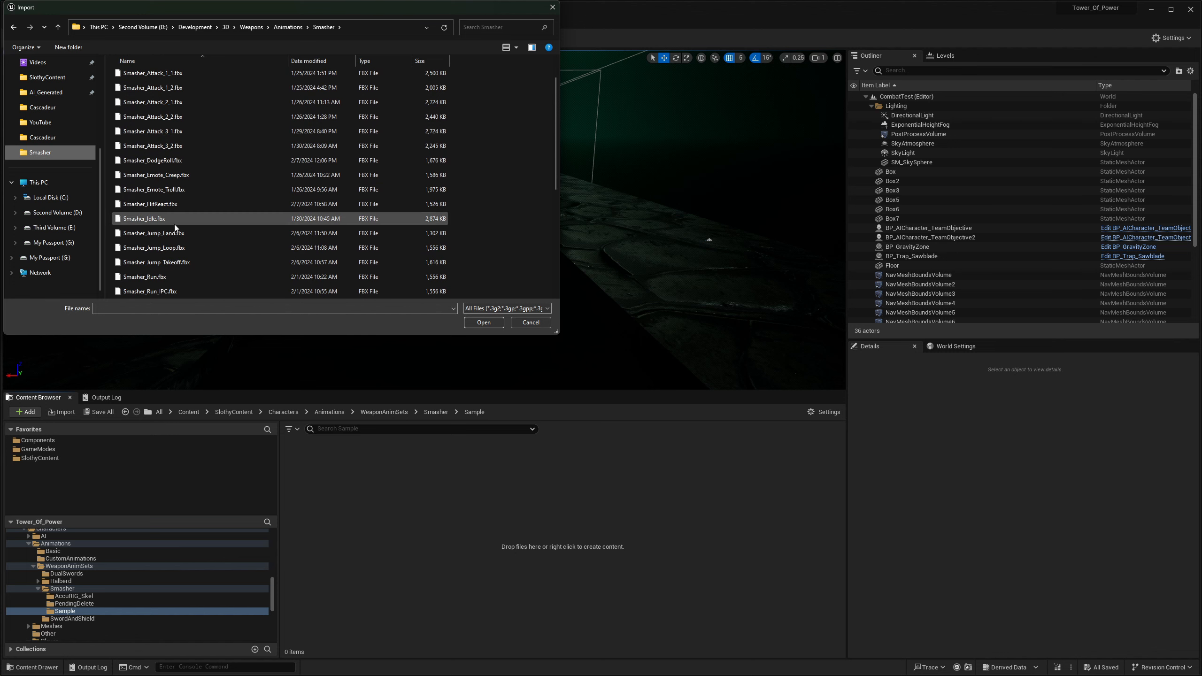
pyautogui.click(178, 234)
pyautogui.click(181, 264)
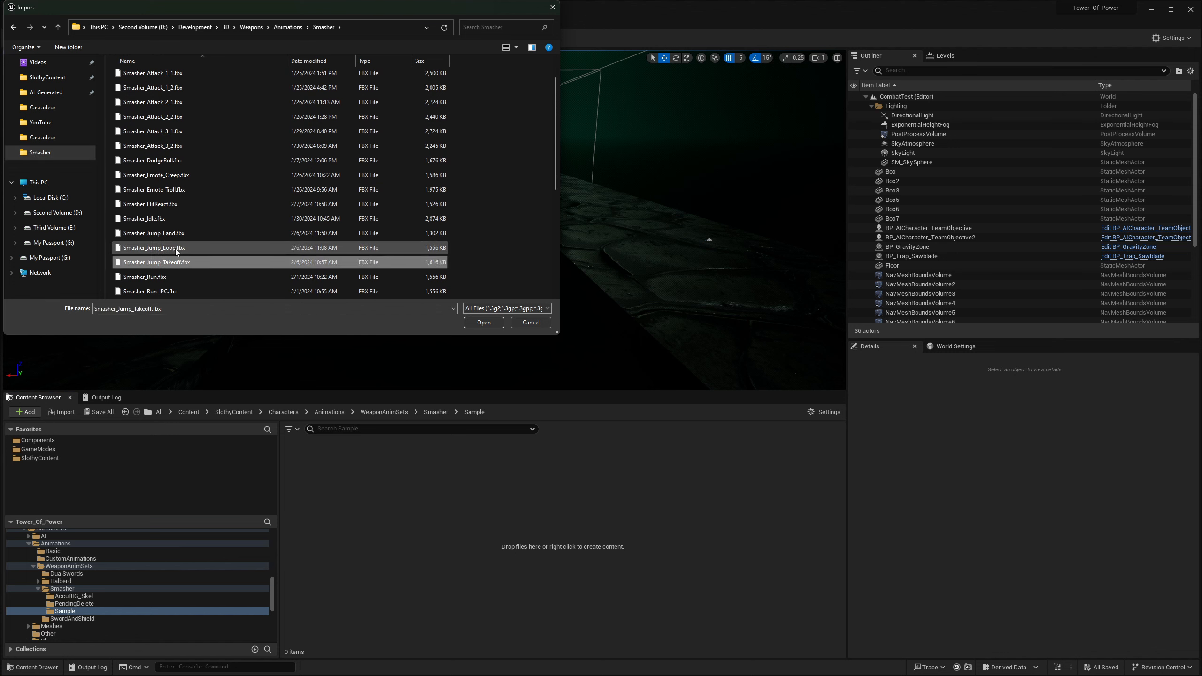
pyautogui.keyDown('shift'); pyautogui.click(175, 235); pyautogui.keyUp('shift')
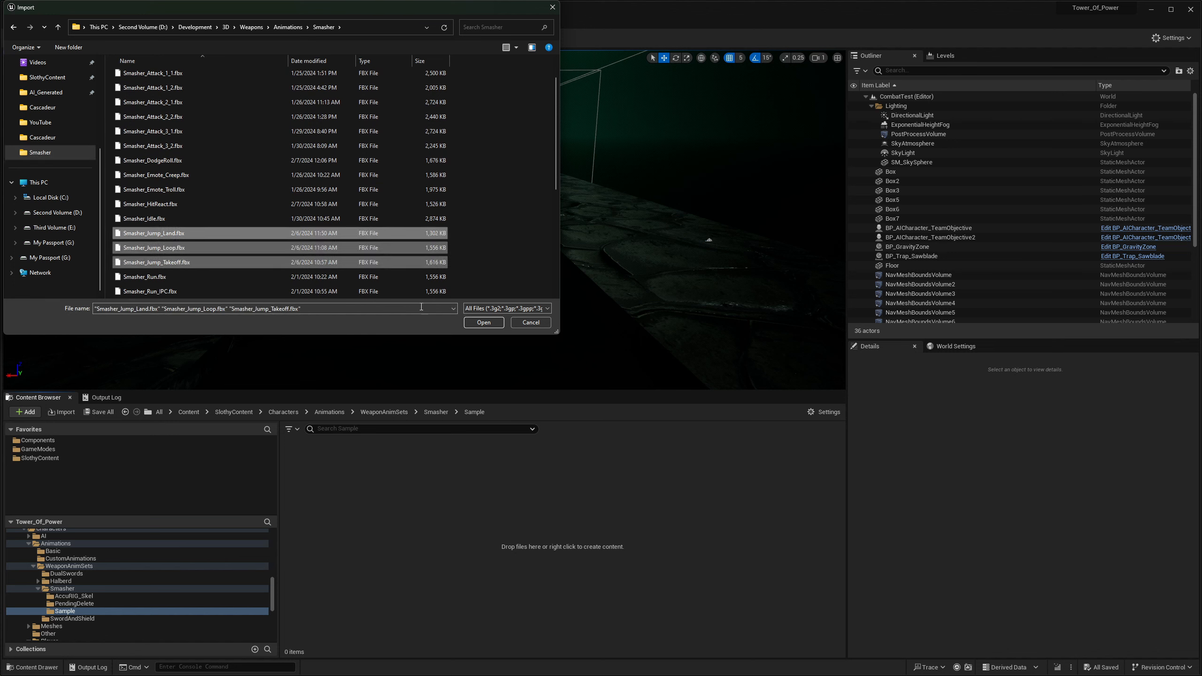
pyautogui.click(482, 323)
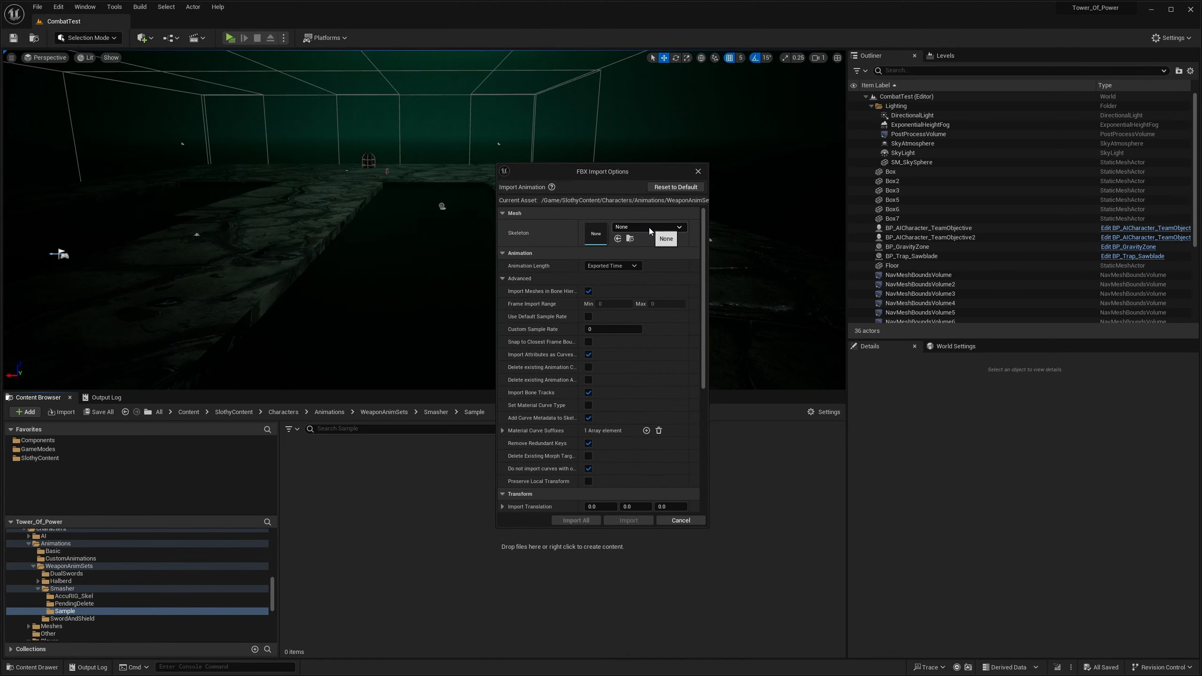
# - Assign the SM_WarSpawn_Final skeleton to the FBX animations and import them all
pyautogui.click(649, 228)
pyautogui.write('war')
pyautogui.click(680, 331)
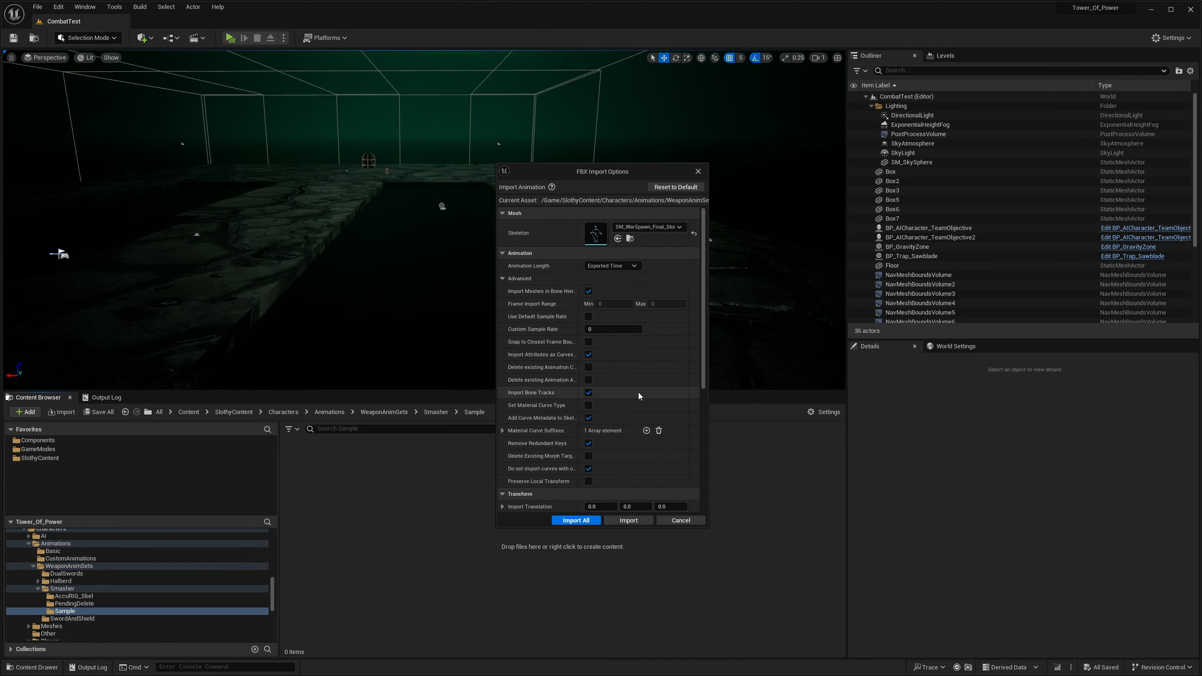
pyautogui.click(576, 520)
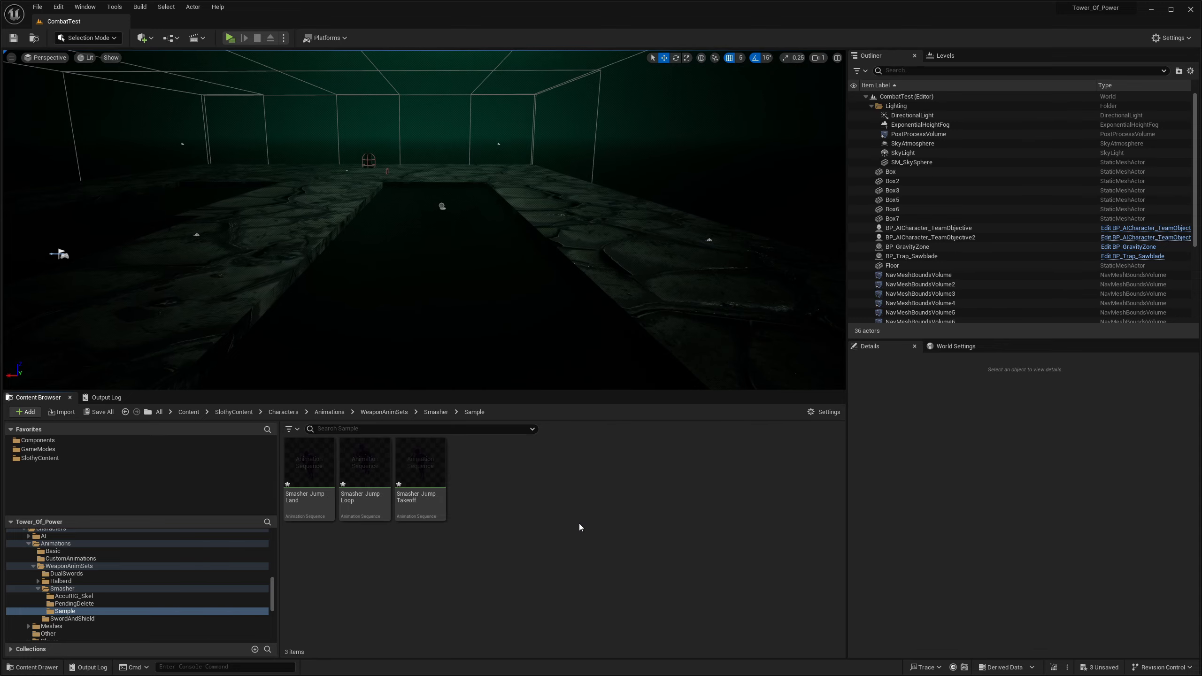
# - Open the Smasher_Jump_Land animation, widen its preview viewport and scrub through the landing on the timeline
pyautogui.doubleClick(309, 469)
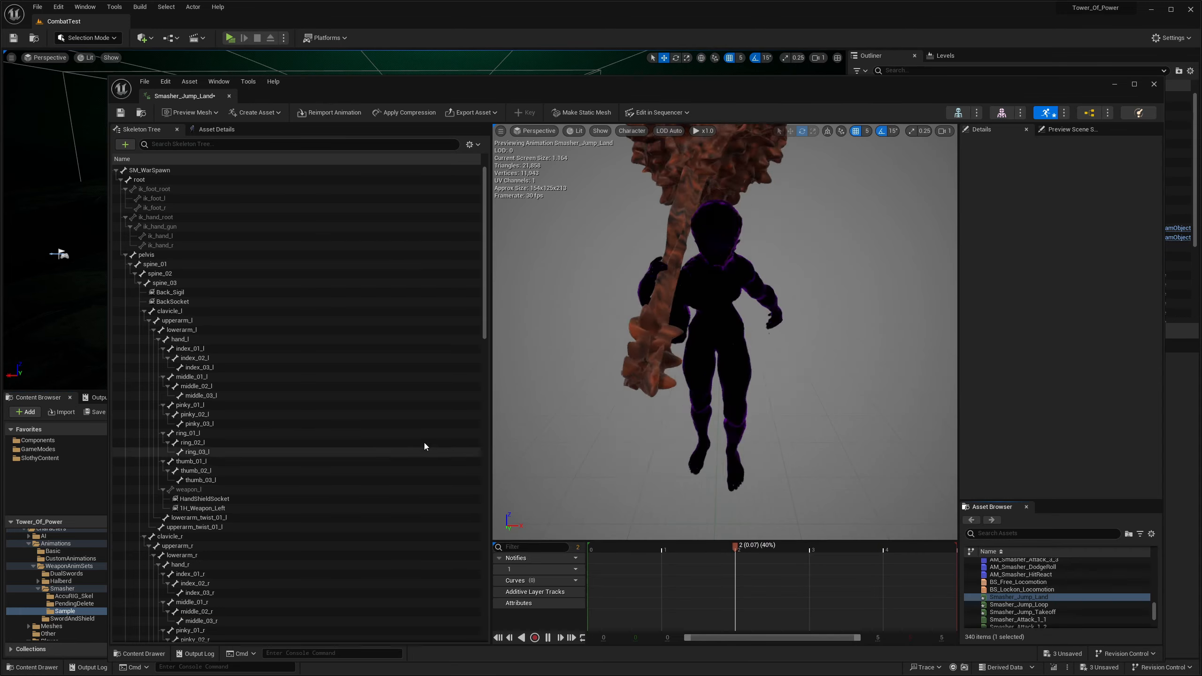
pyautogui.moveTo(1026, 605)
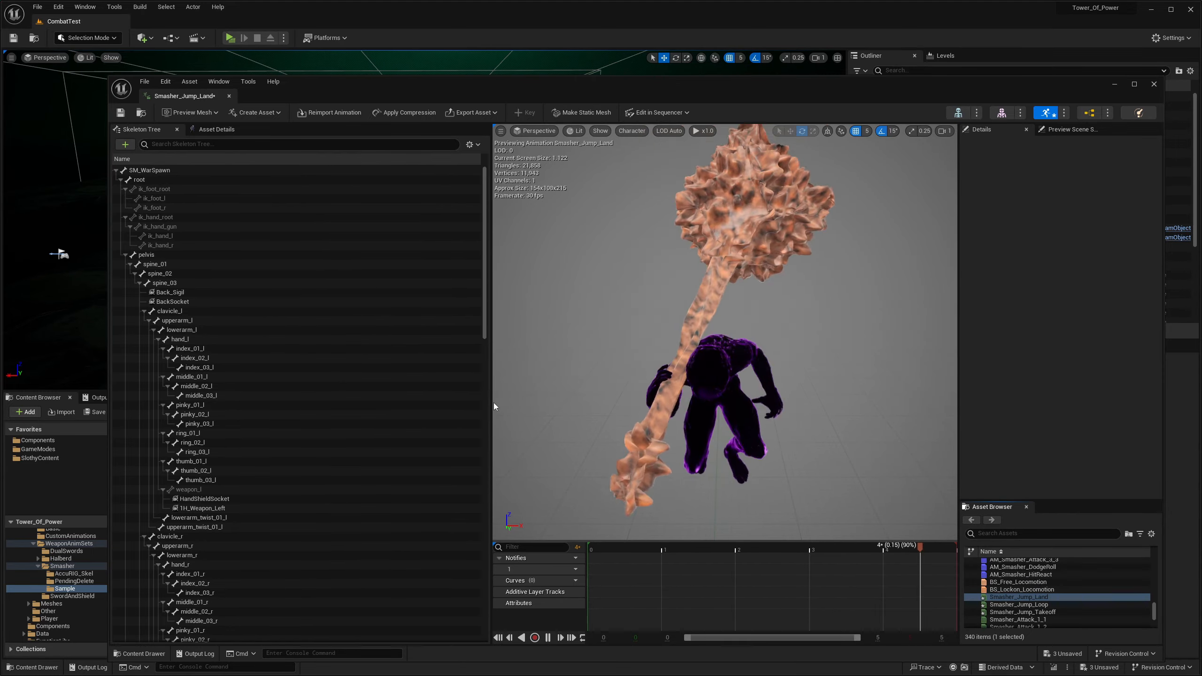
pyautogui.moveTo(490, 402); pyautogui.dragTo(284, 402)
pyautogui.click(582, 550)
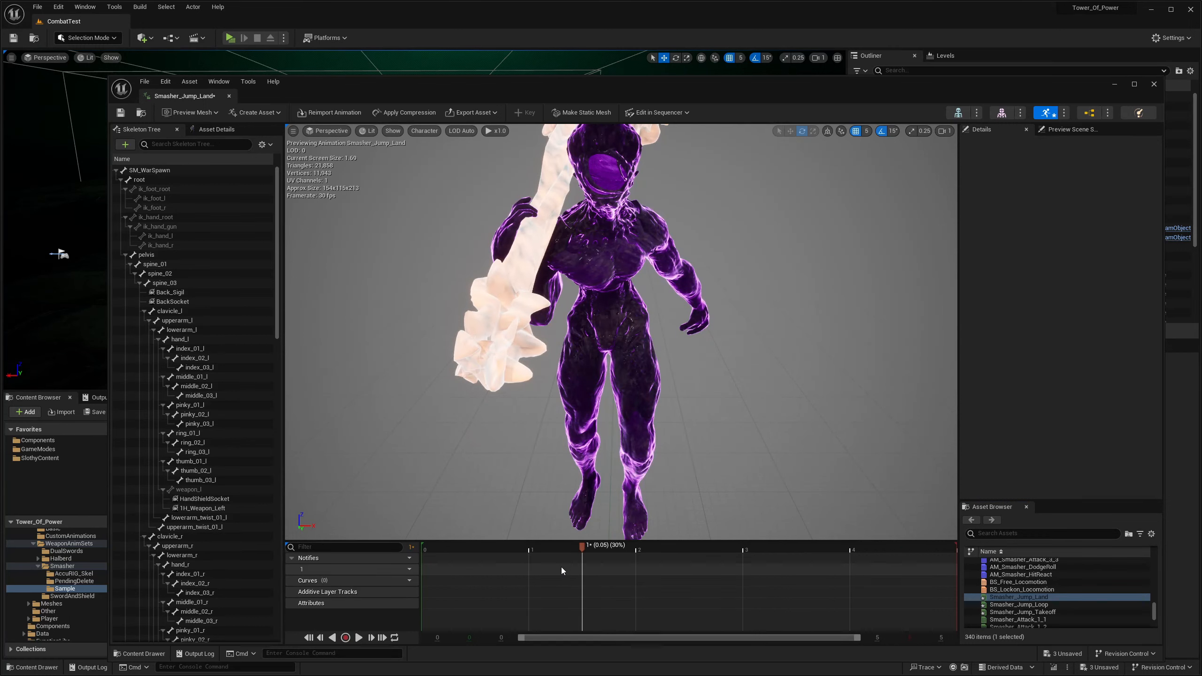
pyautogui.moveTo(582, 549); pyautogui.dragTo(958, 564)
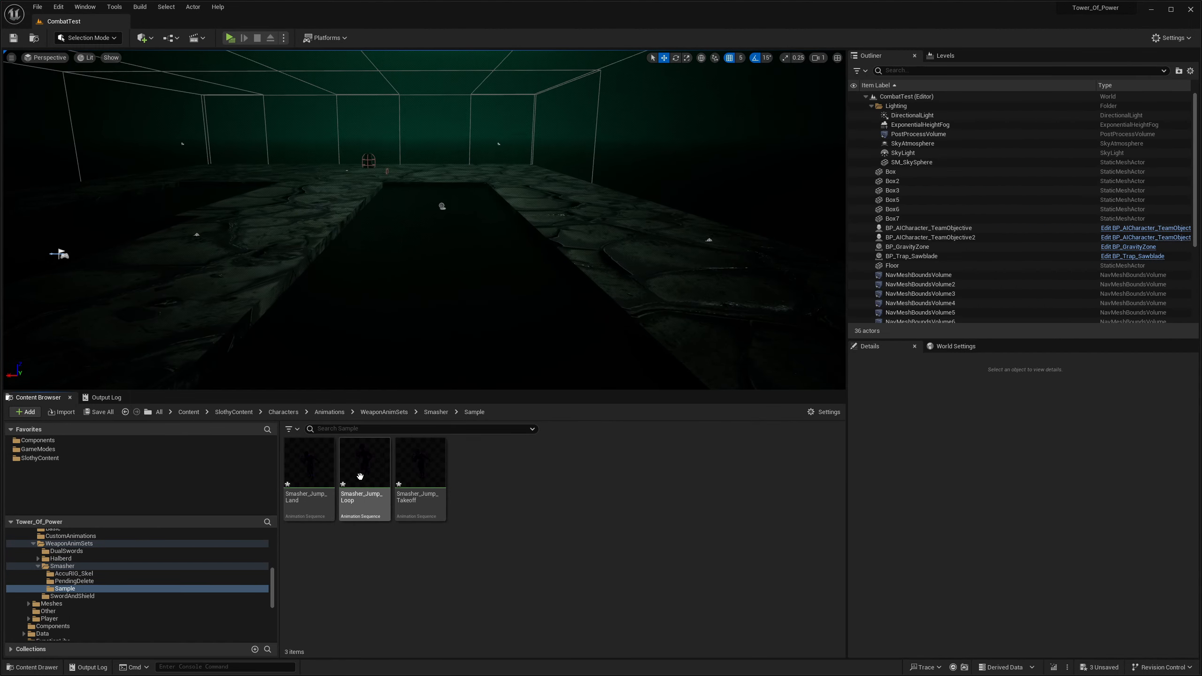
pyautogui.doubleClick(309, 466)
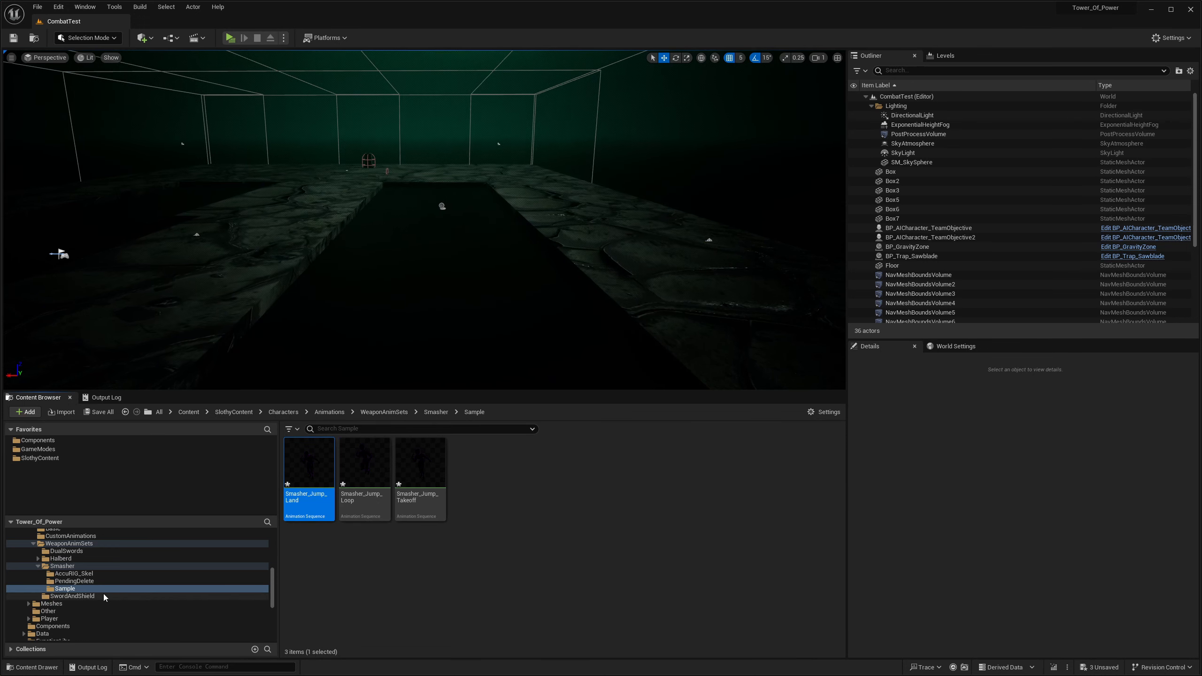
# - Browse to the Animations folder under Characters and bring up the AnimBP_WarSpawn animation blueprint
pyautogui.scroll(2, 99, 563)
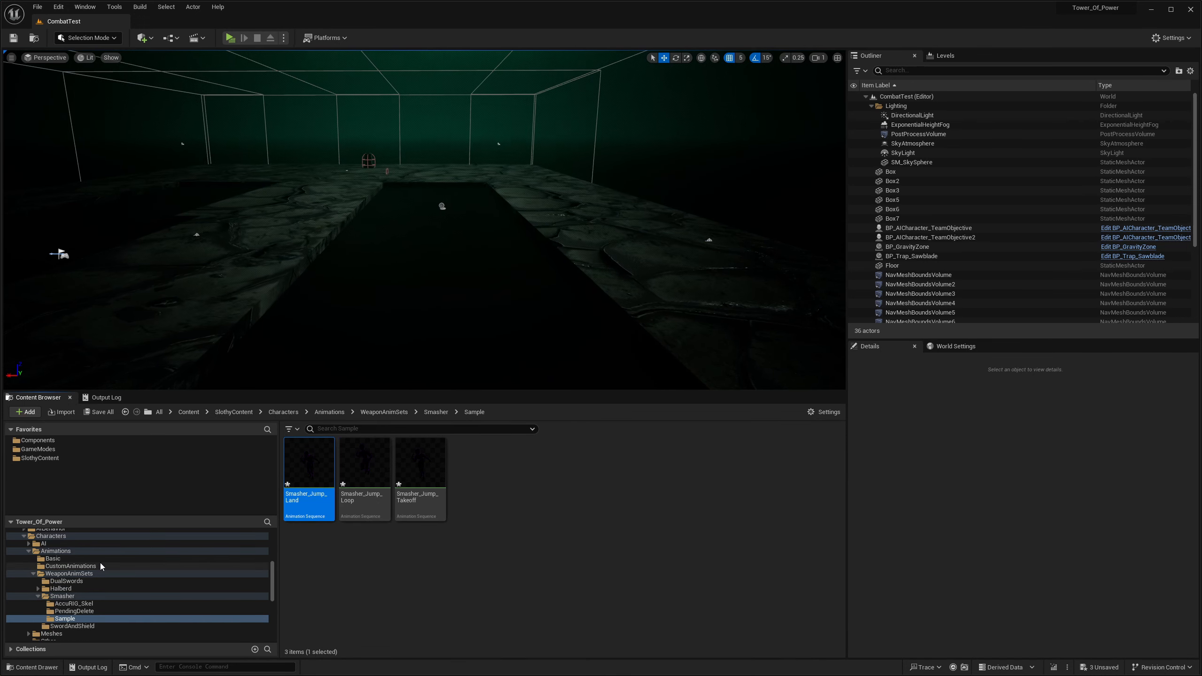
pyautogui.click(60, 537)
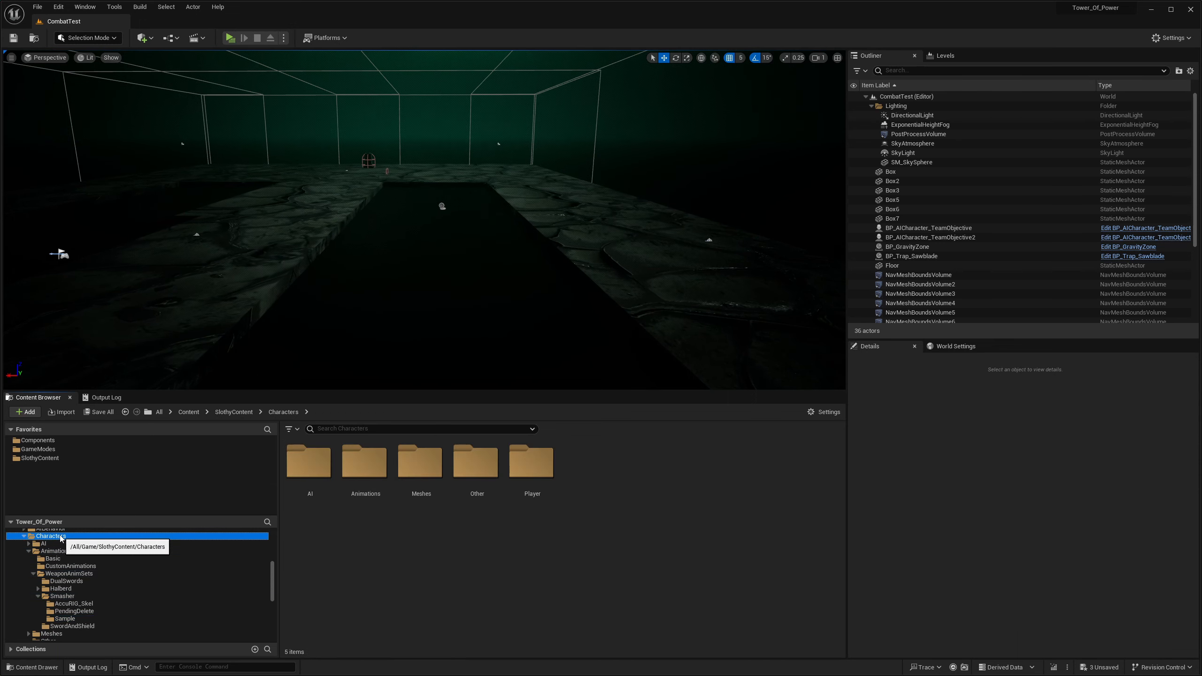
pyautogui.doubleClick(364, 461)
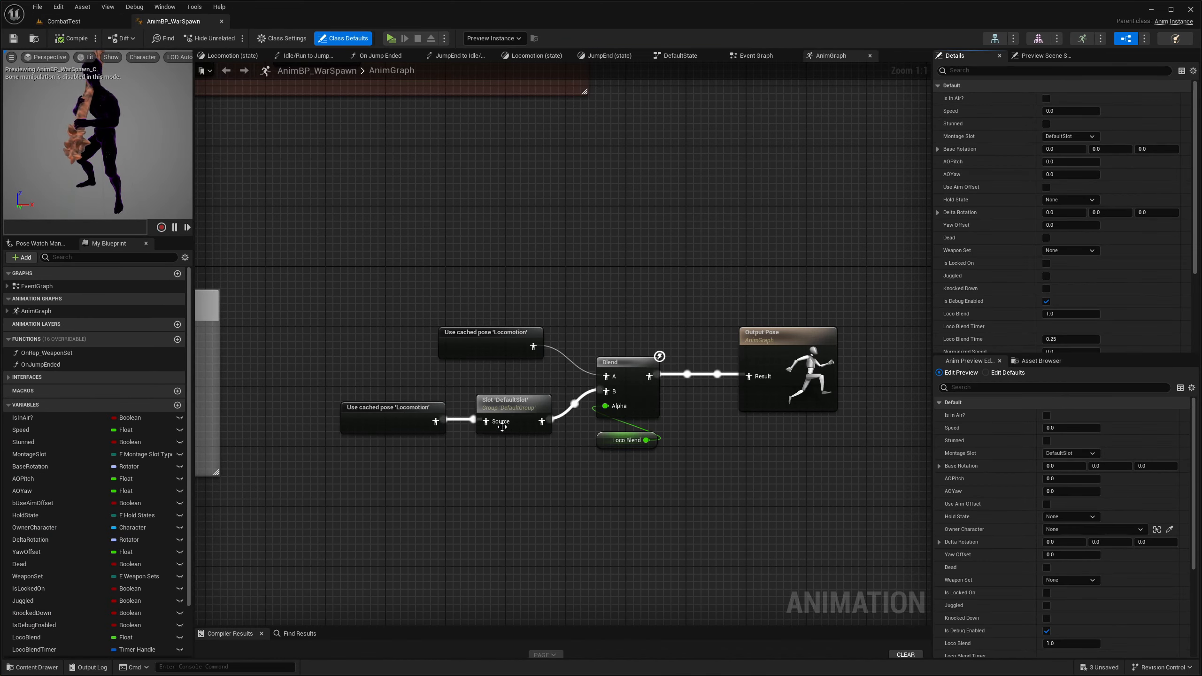
# - Look over the AnimGraph from the output pose back to the Aim Offset, Hold State and Default Poses groups
pyautogui.scroll(-3, 525, 398)
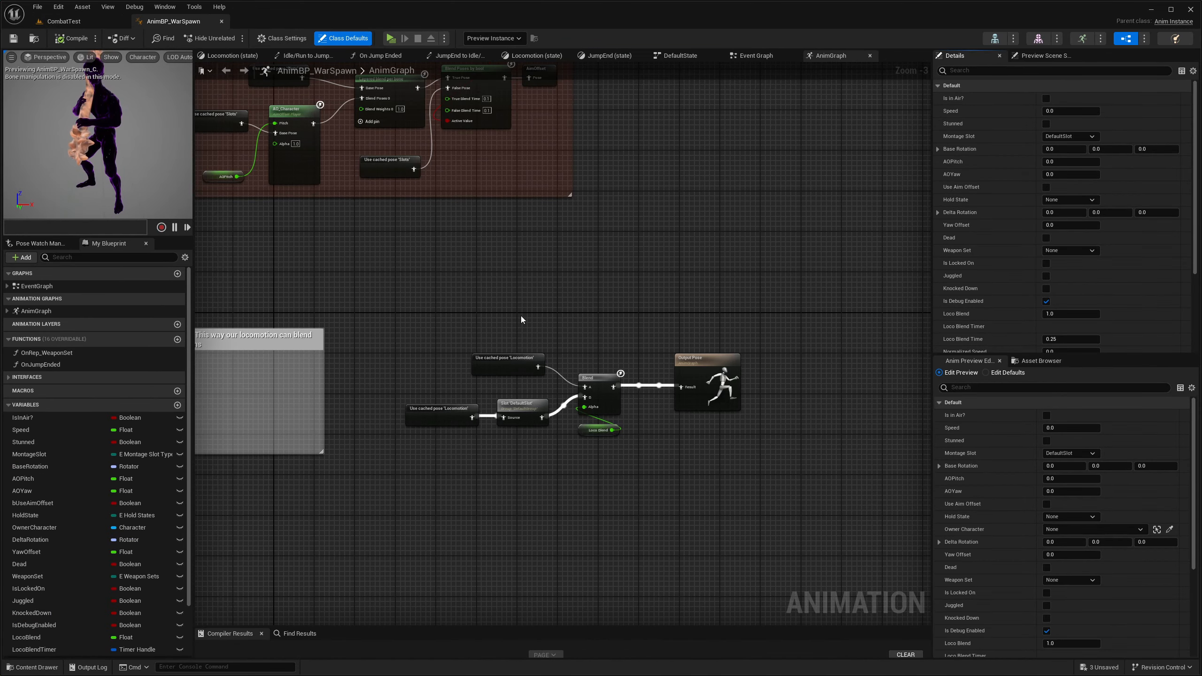
pyautogui.click(427, 283)
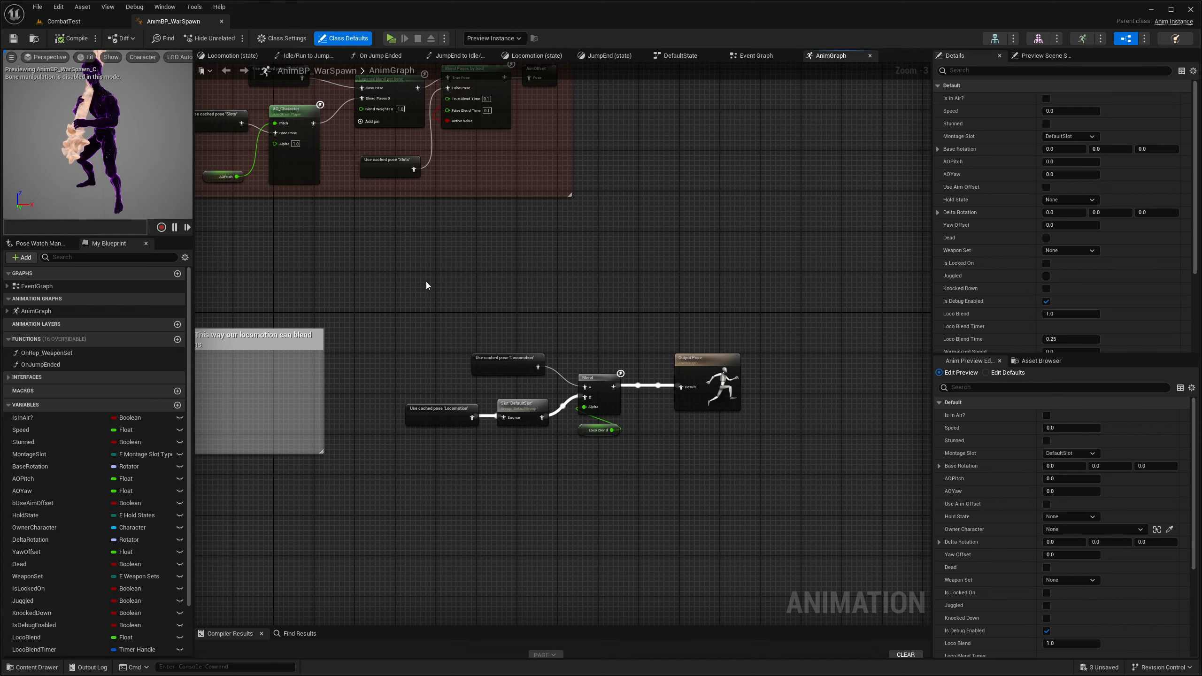
pyautogui.scroll(3, 426, 282)
pyautogui.scroll(-2, 395, 271)
pyautogui.moveTo(296, 262); pyautogui.dragTo(389, 276)
pyautogui.scroll(-2, 389, 276)
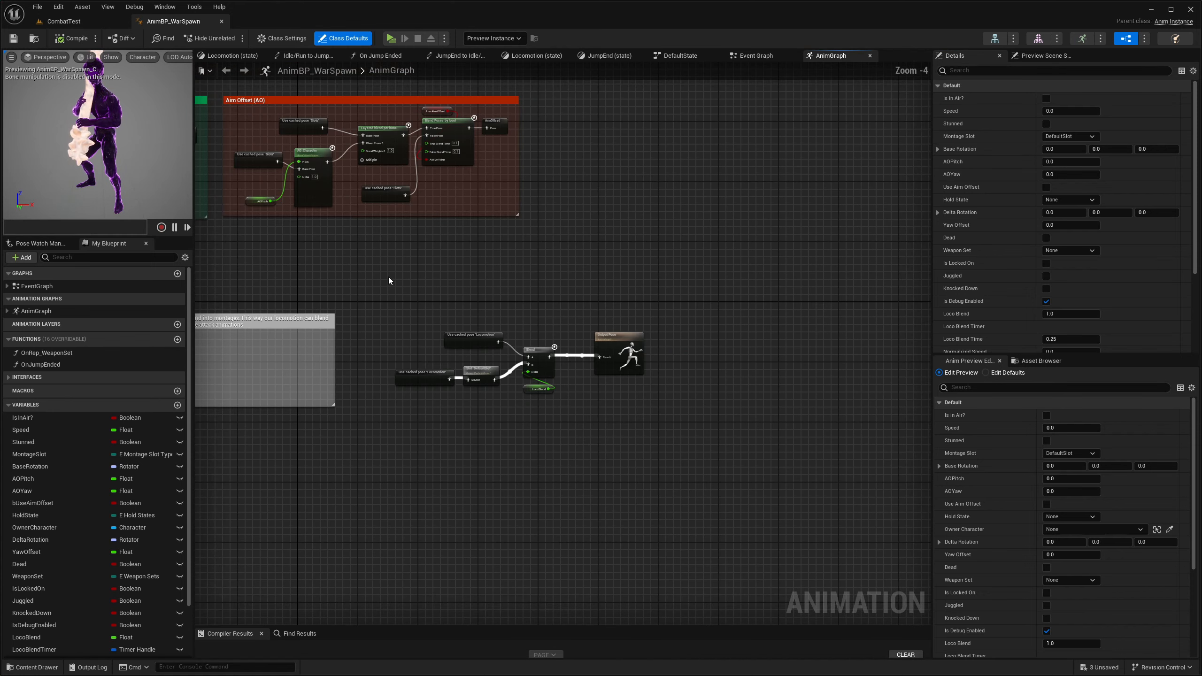
pyautogui.moveTo(358, 266); pyautogui.dragTo(682, 303, button='right')
pyautogui.moveTo(438, 280); pyautogui.dragTo(552, 388, button='right')
pyautogui.moveTo(471, 408); pyautogui.dragTo(562, 425, button='right')
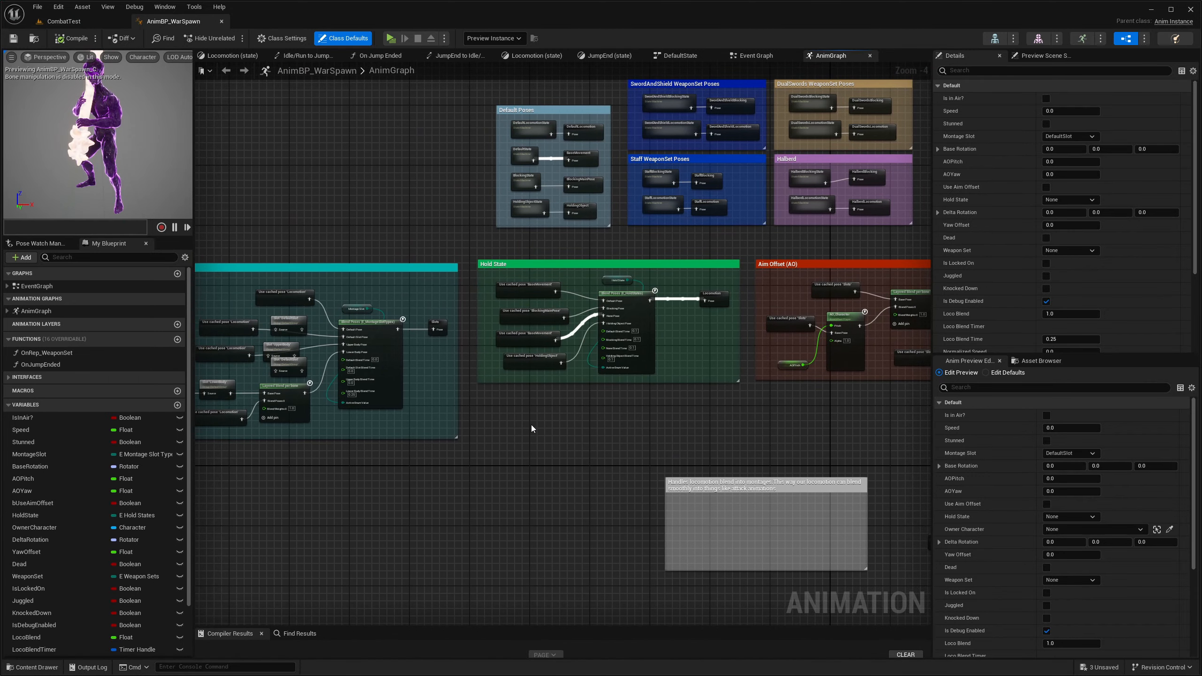
pyautogui.moveTo(401, 200); pyautogui.dragTo(475, 294, button='right')
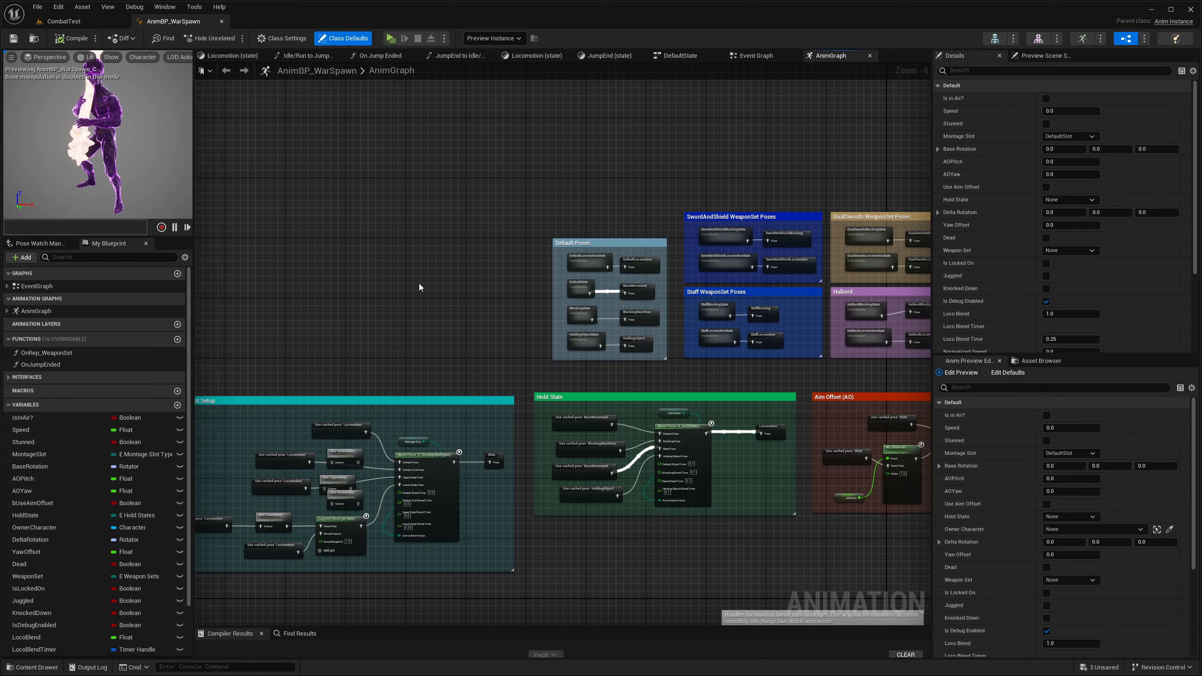
# - Add a new State Machine node to the AnimGraph in the empty area beside the Default Poses group
pyautogui.scroll(4, 419, 287)
pyautogui.rightClick(441, 268)
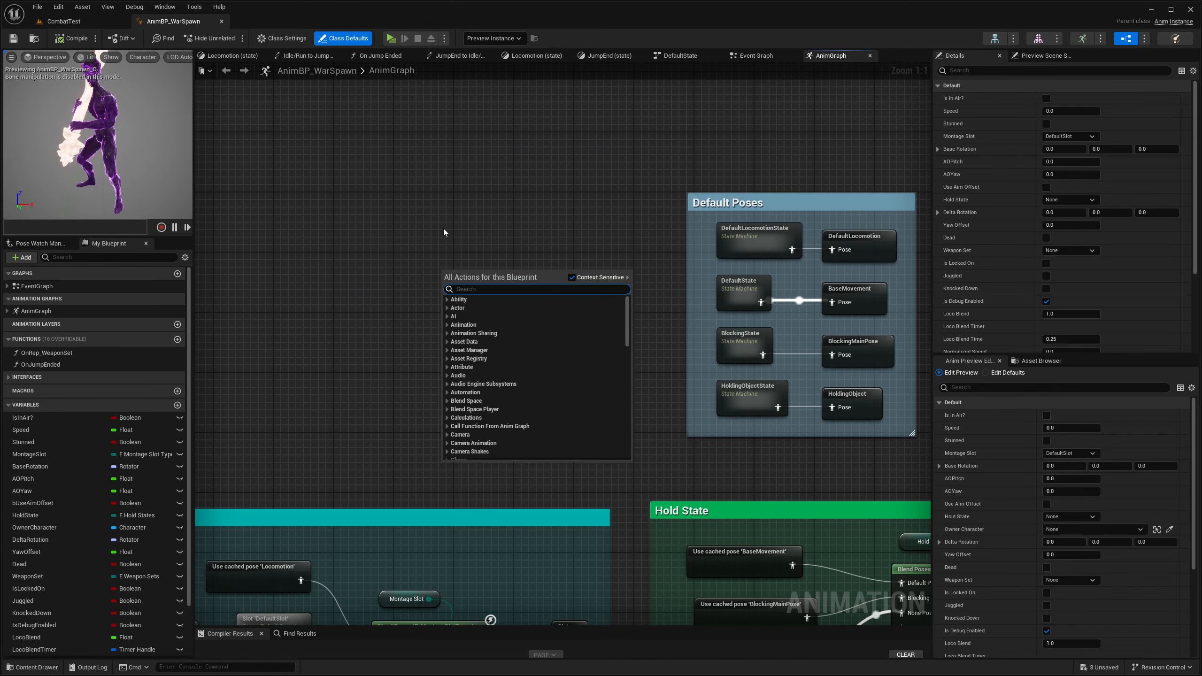
pyautogui.write('state ma')
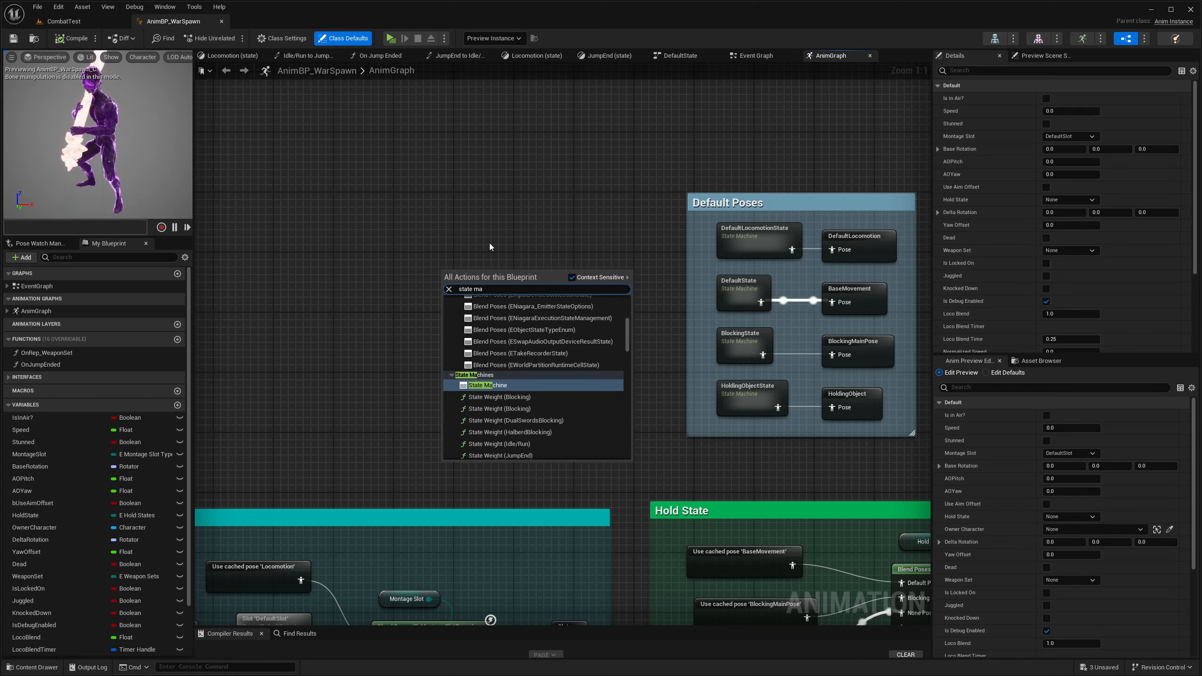
pyautogui.press('Return')
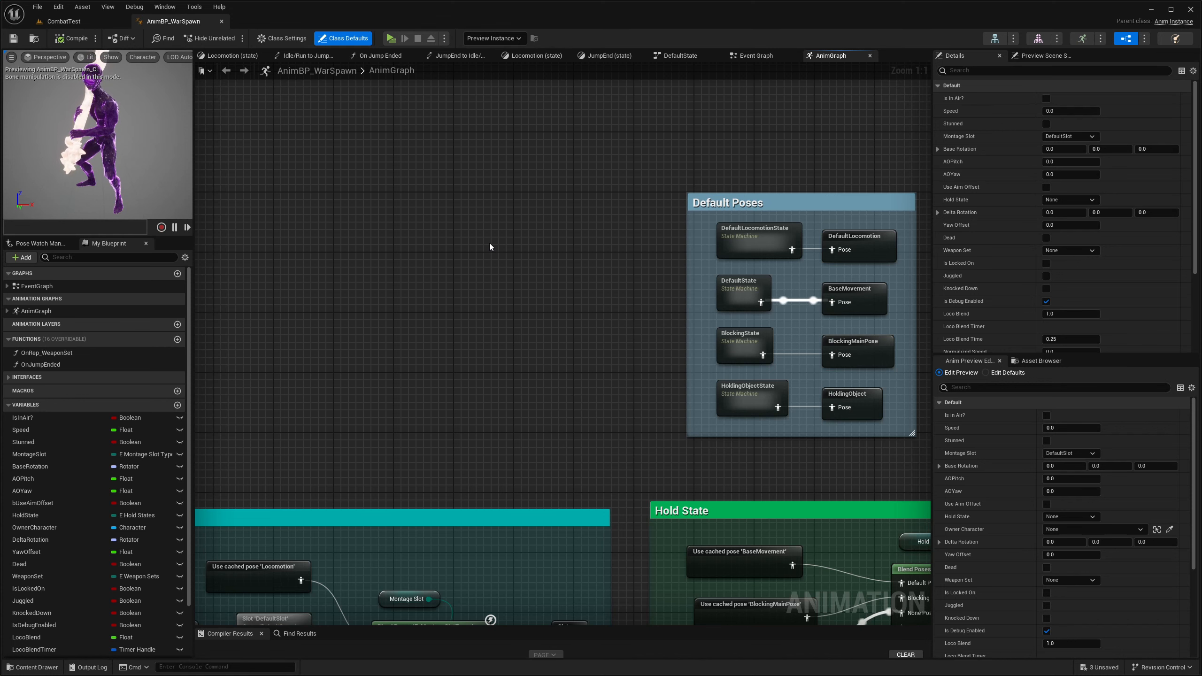
pyautogui.click(487, 285)
# - Rename the new state machine as Locomotion Example
pyautogui.rightClick(487, 282)
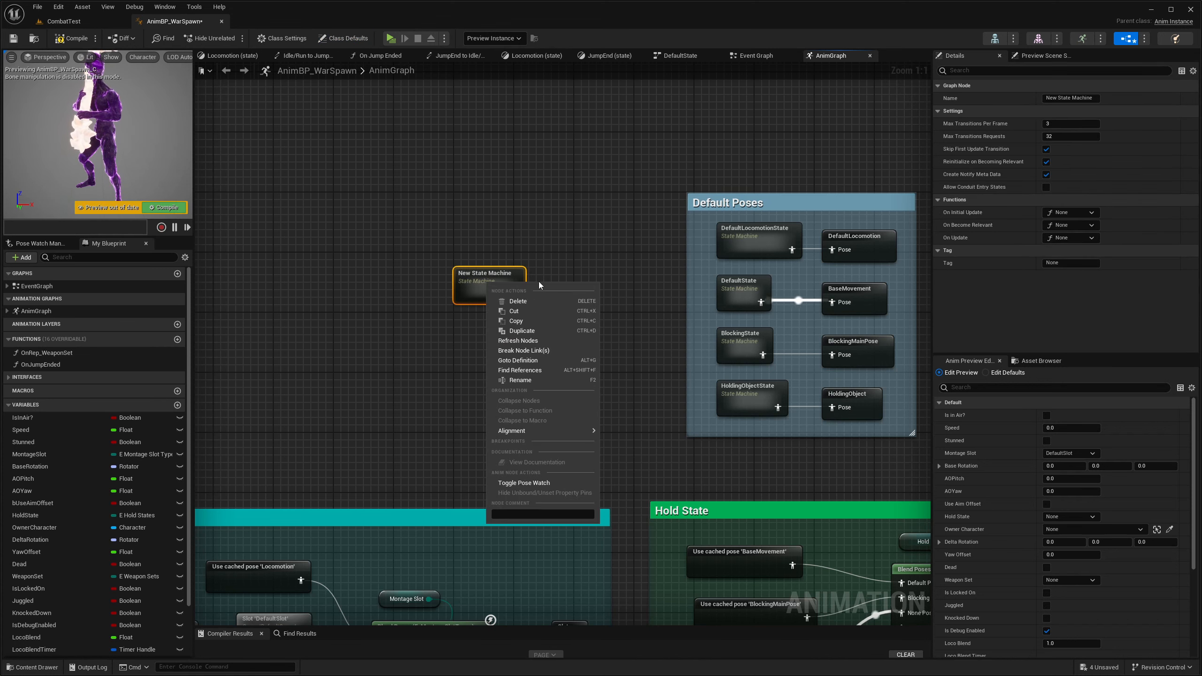
pyautogui.click(487, 278)
pyautogui.doubleClick(1084, 98)
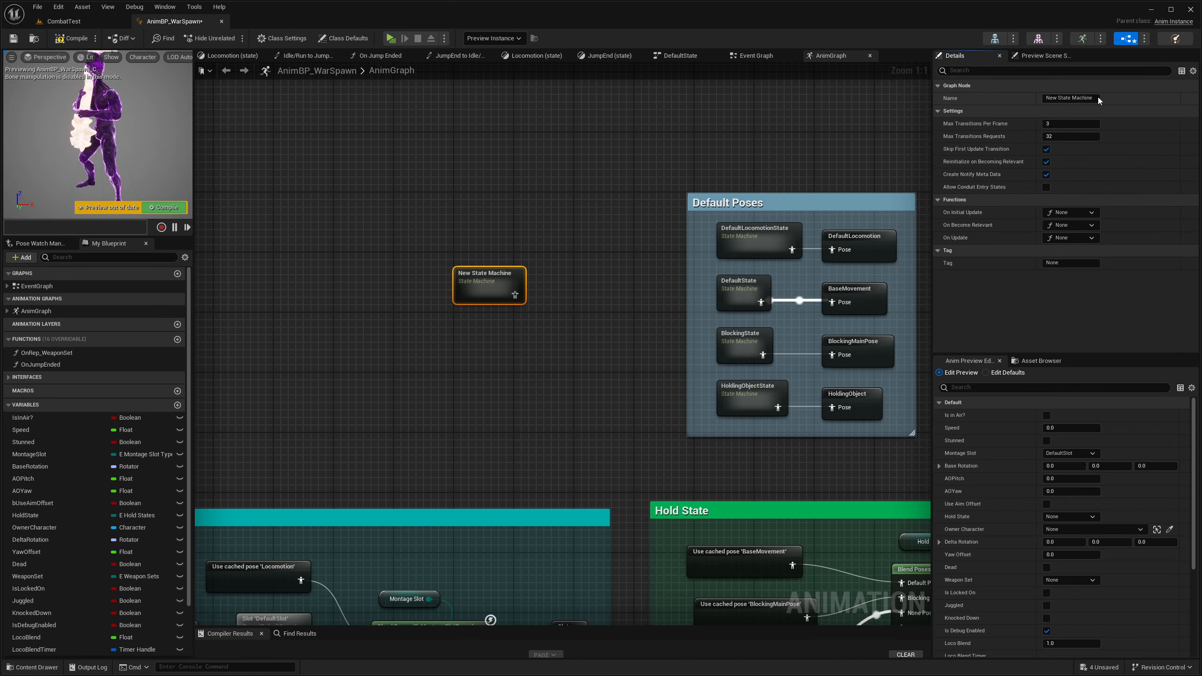
pyautogui.hotkey('ctrl', 'a')
pyautogui.write('Lo')
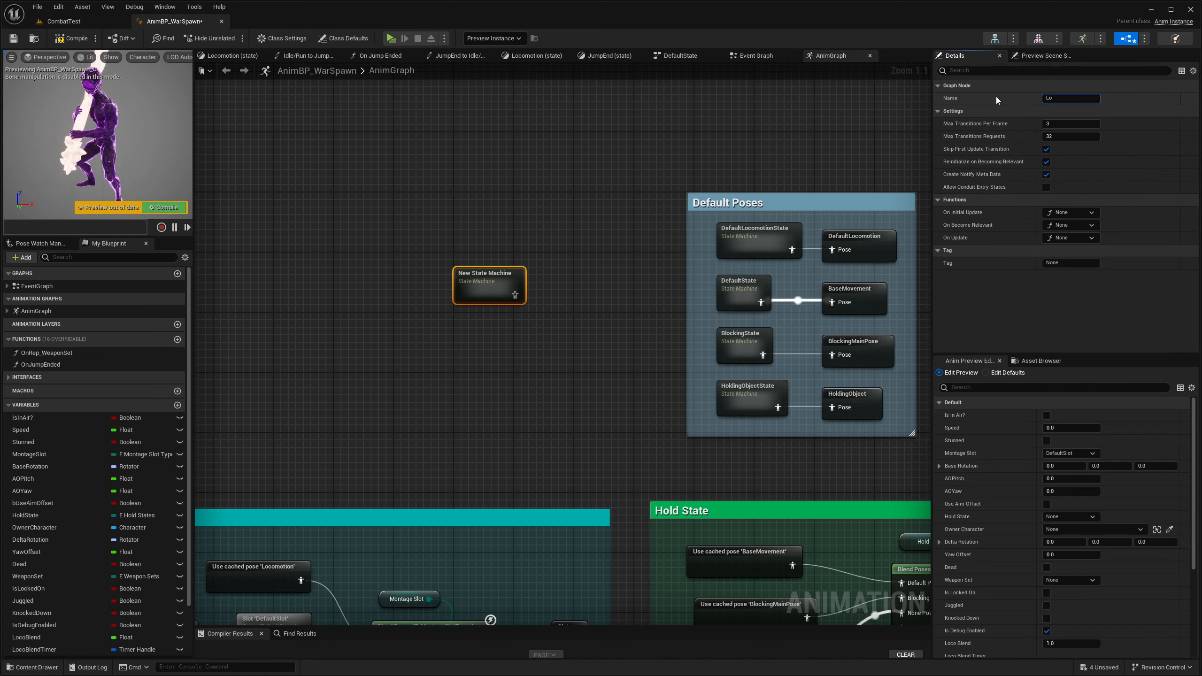
pyautogui.write('comotion Example')
pyautogui.press('Return')
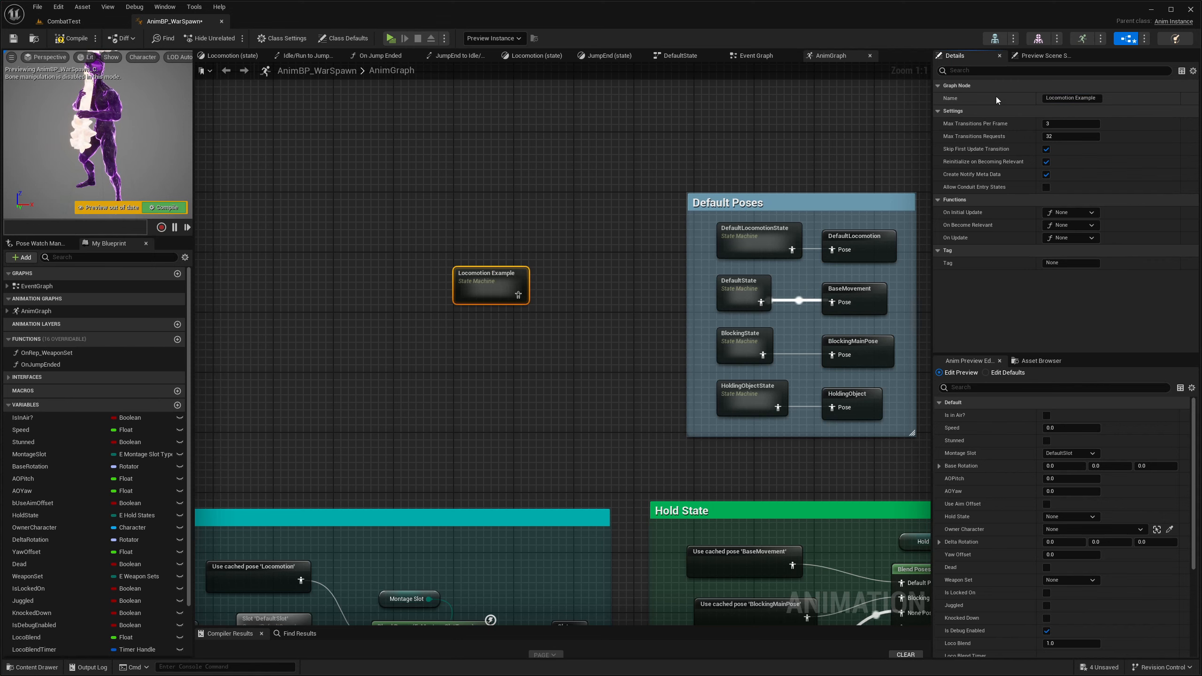
# - Open the Locomotion Example state machine and add a state named Idle/Run below the Entry node
pyautogui.doubleClick(498, 280)
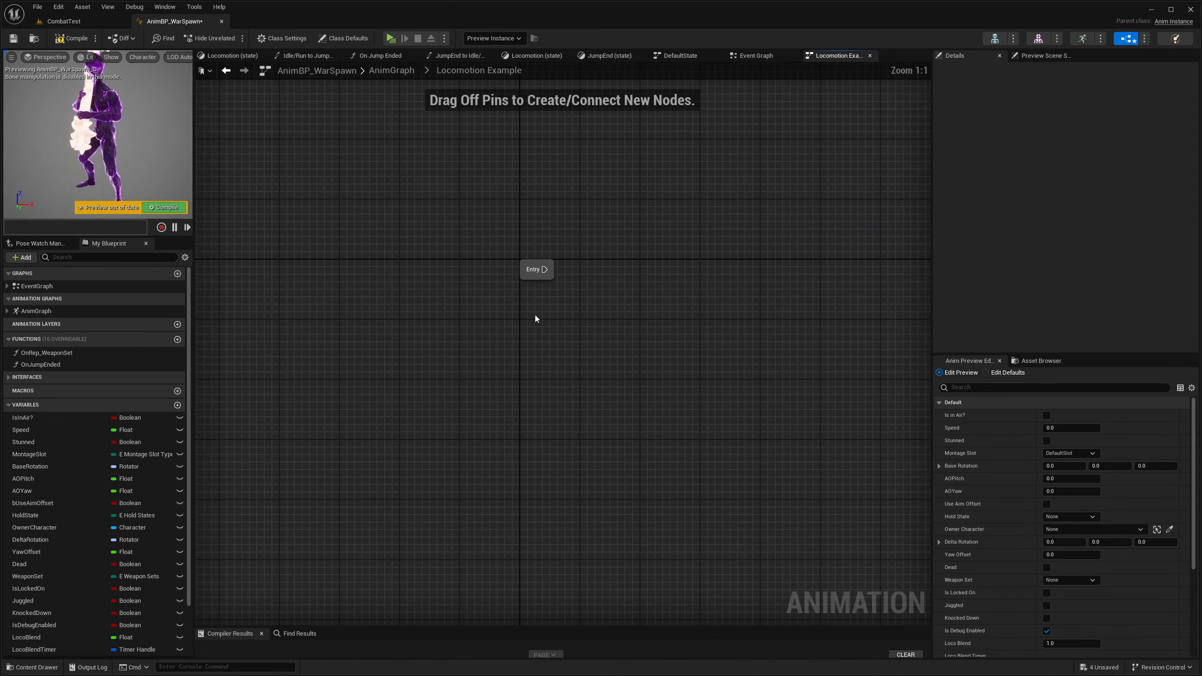
pyautogui.rightClick(548, 357)
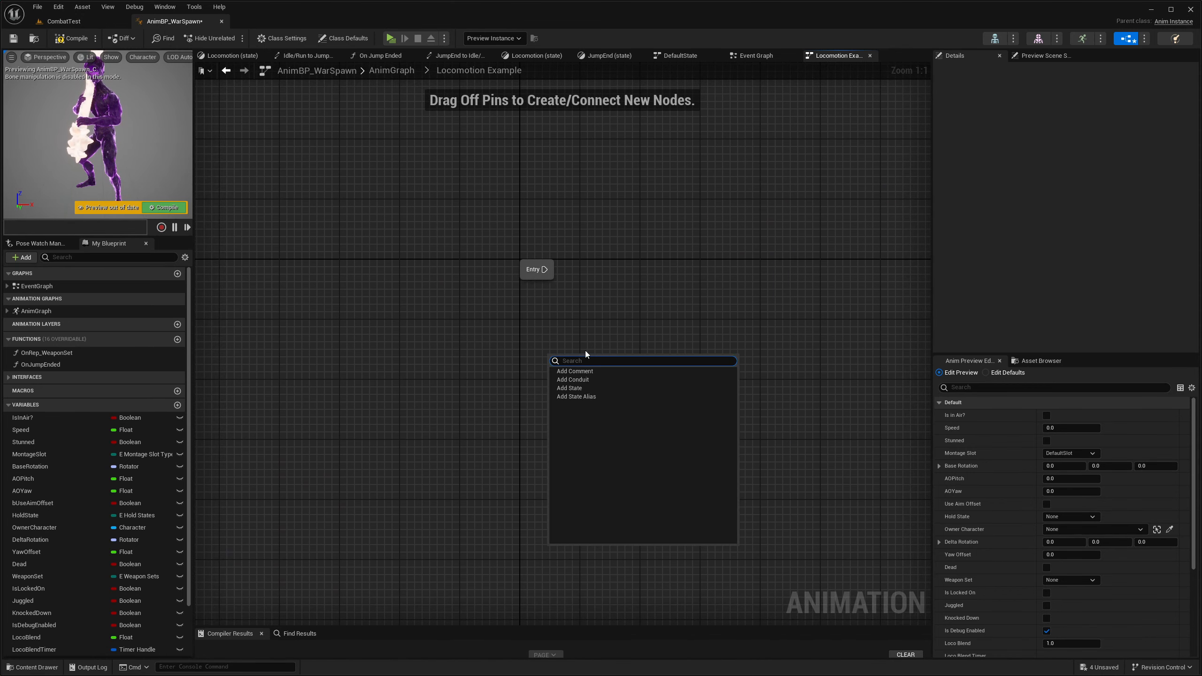
pyautogui.click(576, 389)
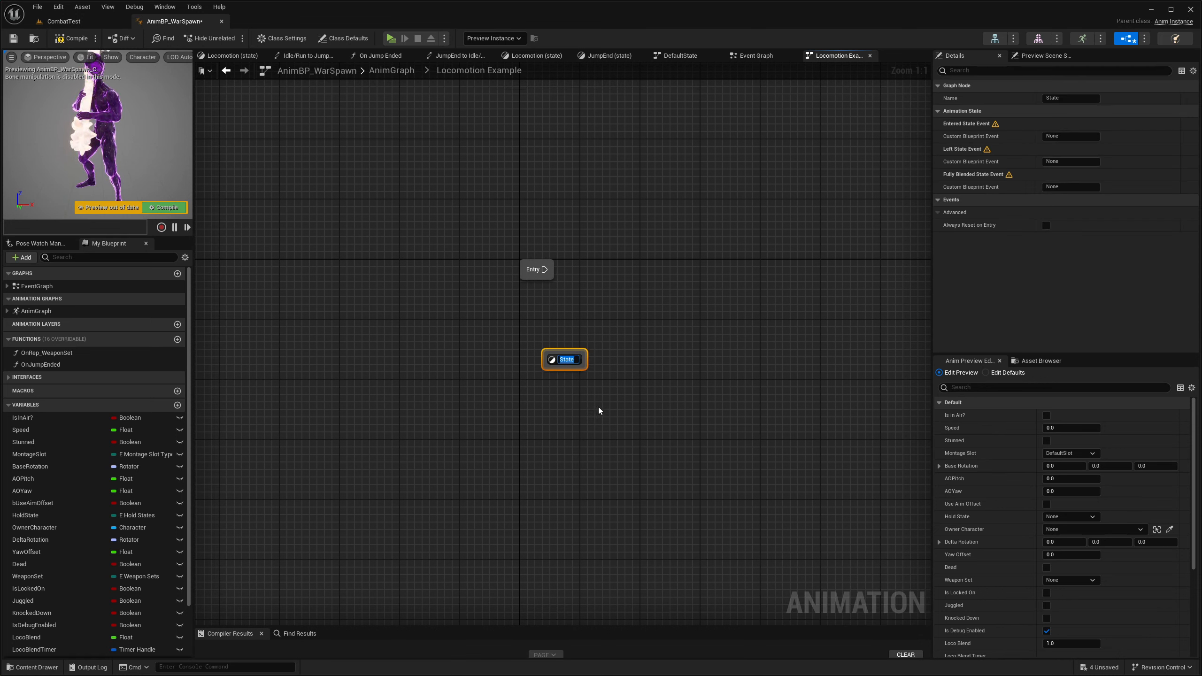
pyautogui.press('BackSpace')
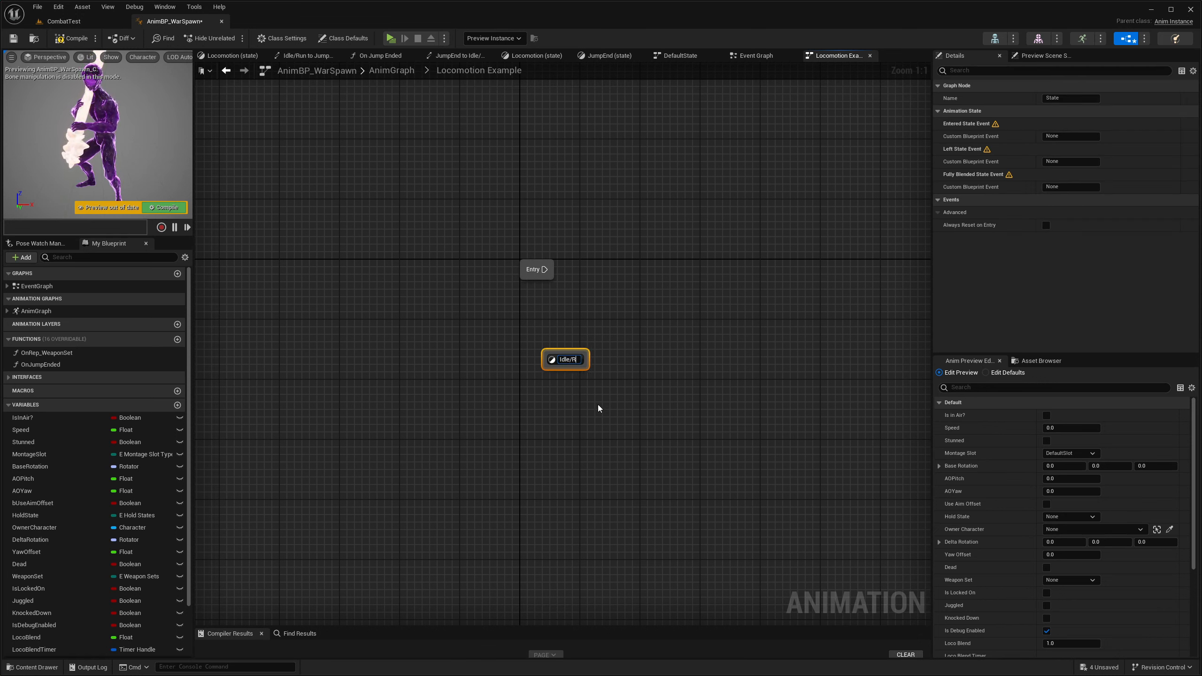
pyautogui.press('Return')
pyautogui.click(650, 391)
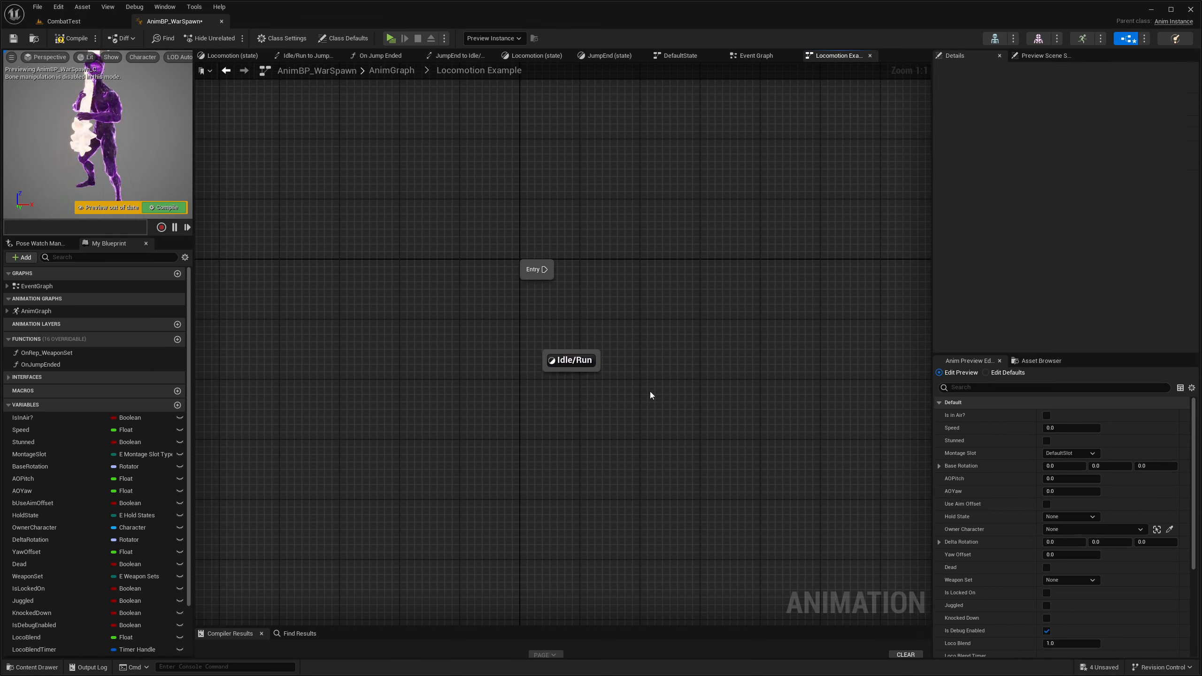
# - Reposition the Idle/Run state so that it sits directly beneath the Entry node
pyautogui.click(551, 359)
pyautogui.click(627, 379)
pyautogui.moveTo(645, 435); pyautogui.dragTo(459, 311)
pyautogui.click(588, 378)
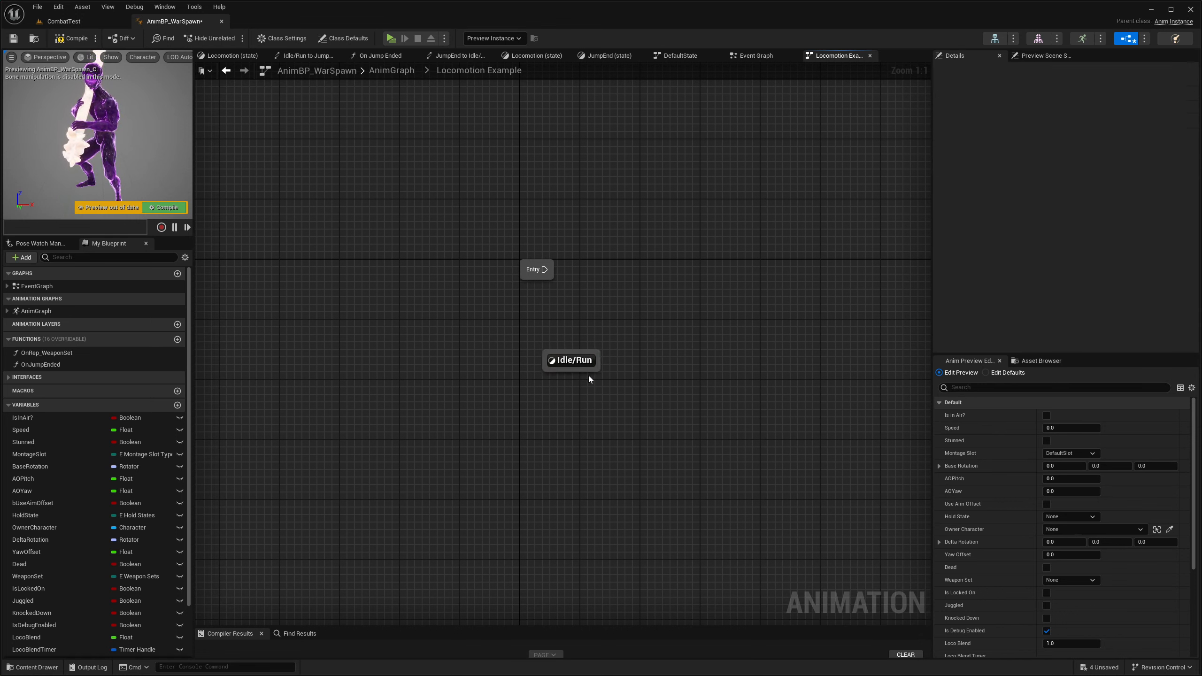
pyautogui.moveTo(582, 371); pyautogui.dragTo(556, 381)
pyautogui.click(680, 343)
pyautogui.click(590, 359)
pyautogui.click(616, 397)
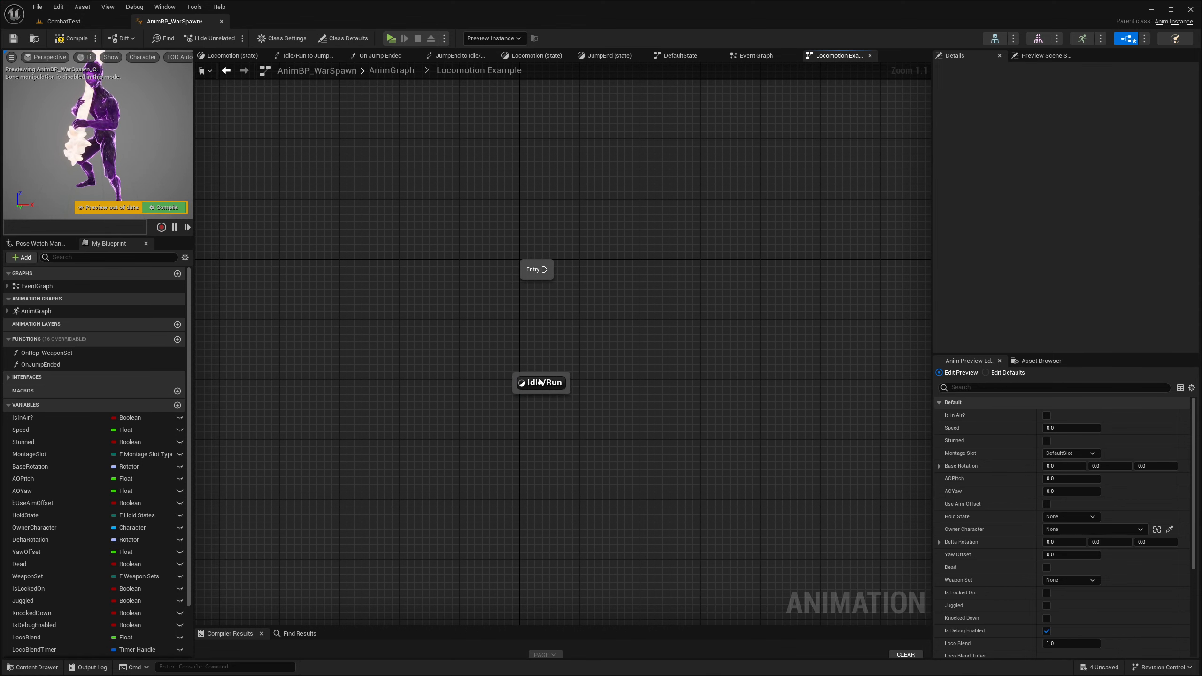
# - Connect the Entry node to the Idle/Run state
pyautogui.moveTo(625, 414); pyautogui.dragTo(590, 377, button='right')
pyautogui.moveTo(510, 233); pyautogui.dragTo(500, 346)
pyautogui.click(539, 316)
pyautogui.moveTo(509, 233); pyautogui.dragTo(512, 338)
pyautogui.moveTo(642, 294); pyautogui.dragTo(572, 319, button='right')
pyautogui.moveTo(501, 349); pyautogui.dragTo(561, 339, button='right')
pyautogui.rightClick(594, 307)
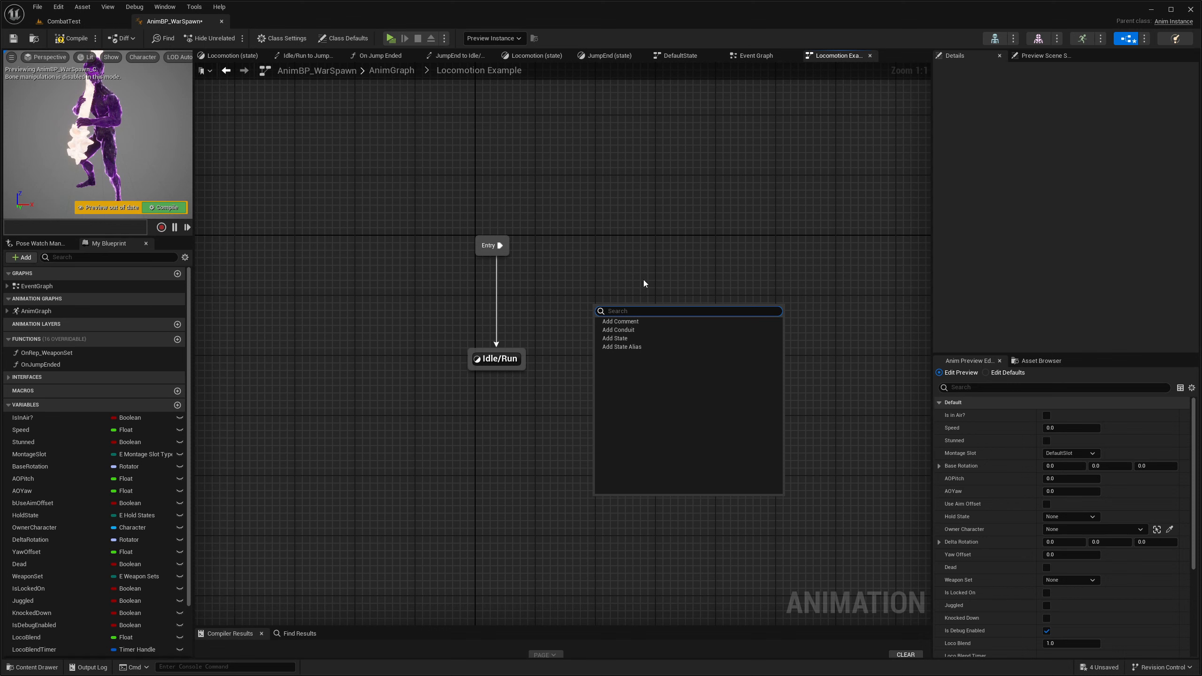
pyautogui.click(635, 347)
pyautogui.moveTo(632, 348); pyautogui.dragTo(593, 283)
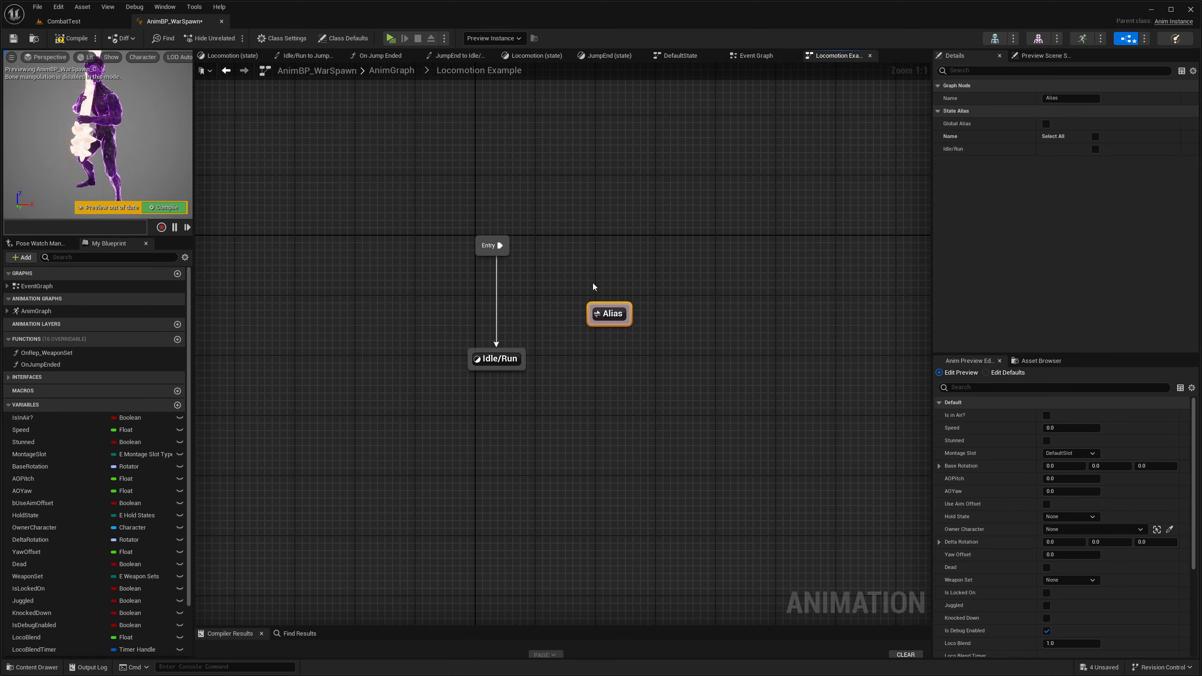
pyautogui.press('Delete')
# - Add three more states with default names to the state machine, spread out beside Idle/Run
pyautogui.rightClick(605, 306)
pyautogui.click(639, 338)
pyautogui.rightClick(712, 323)
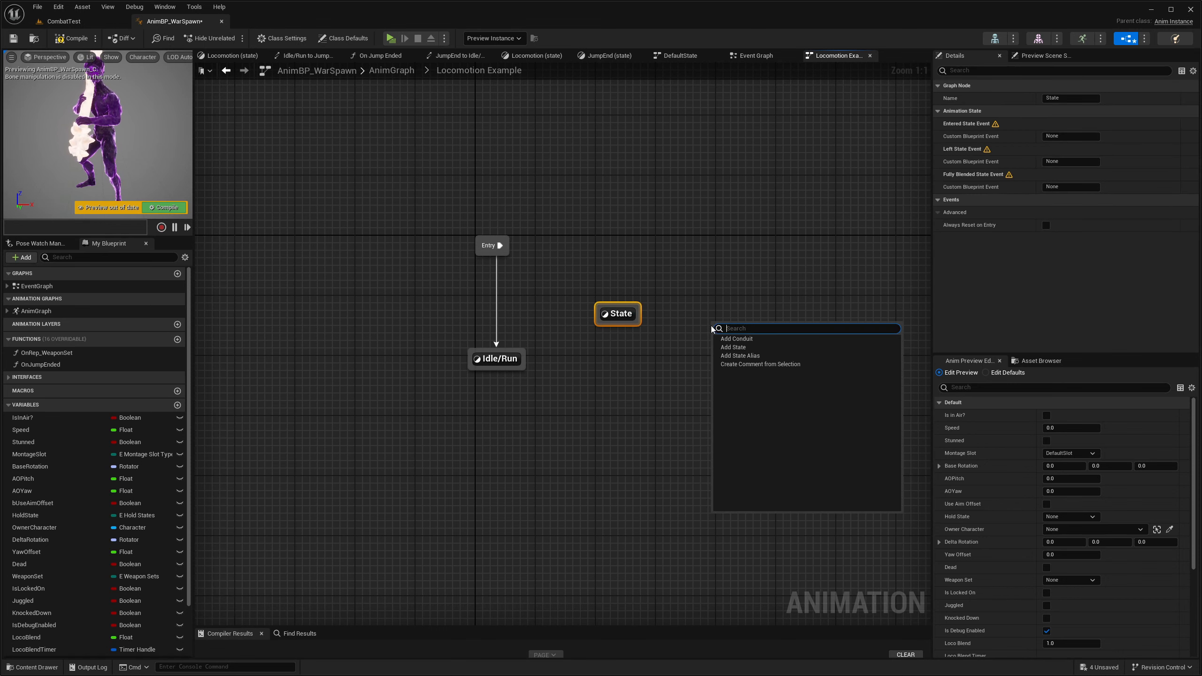
pyautogui.click(724, 355)
pyautogui.rightClick(665, 398)
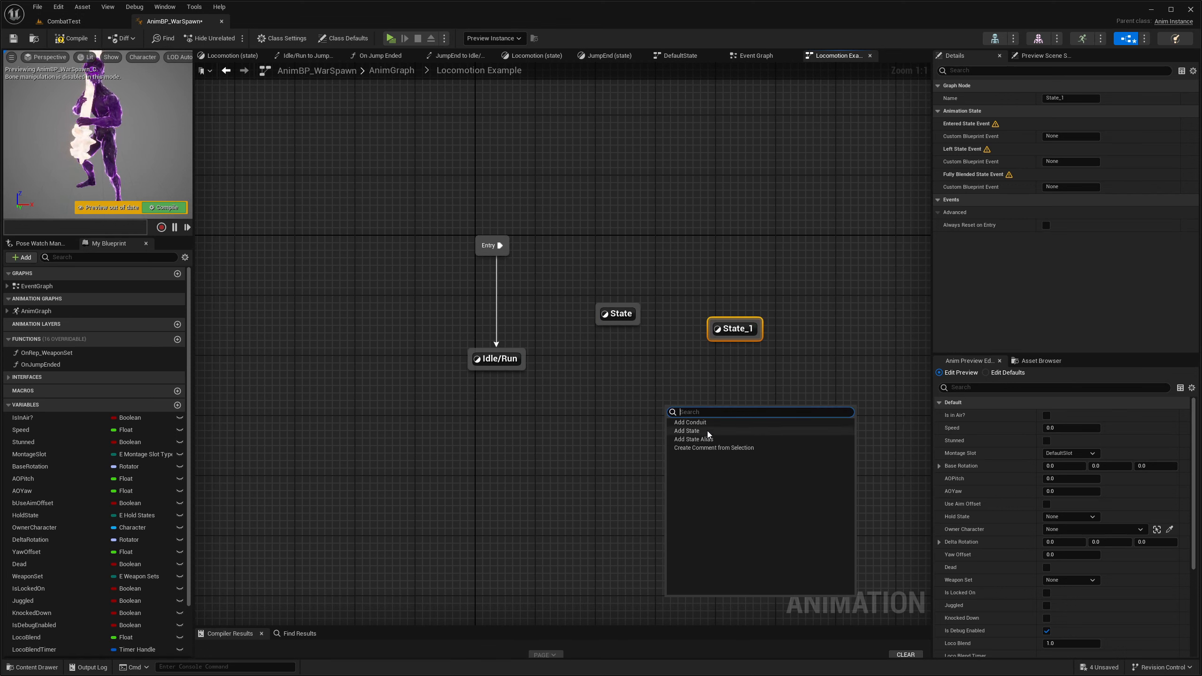
pyautogui.click(681, 431)
# - Rename the new state nearest to Idle/Run as Jump Takeoff
pyautogui.click(623, 317)
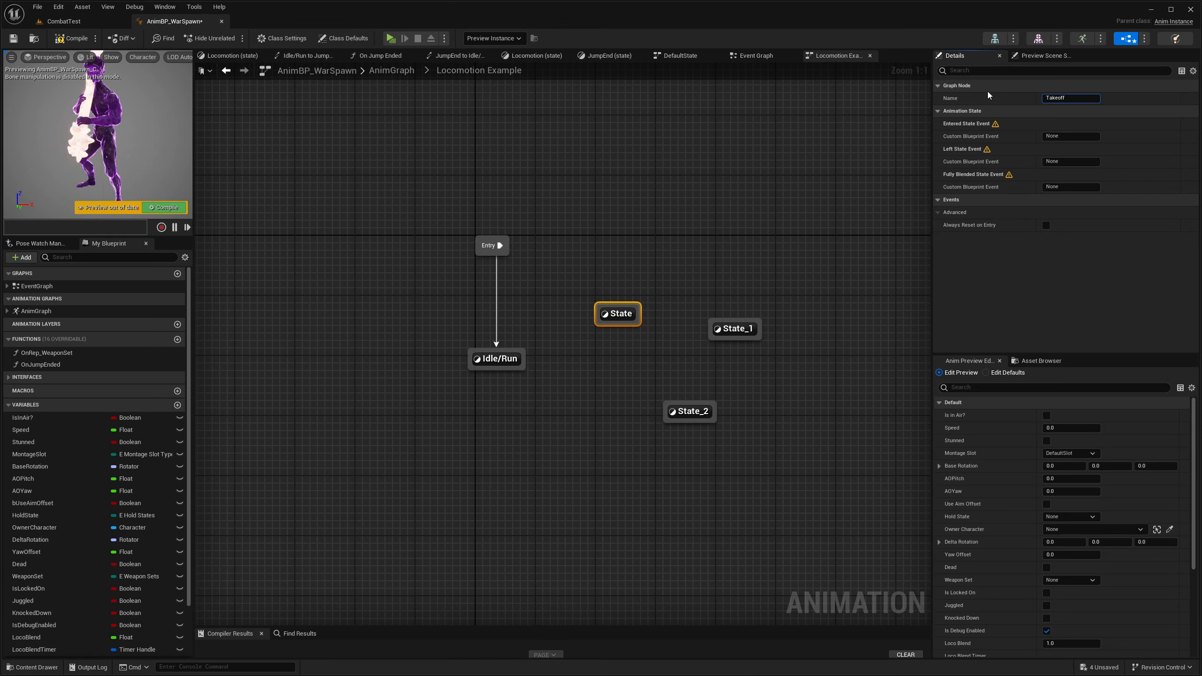
pyautogui.write('Takeo')
pyautogui.press('BackSpace')
pyautogui.press('BackSpace')
pyautogui.press('BackSpace')
pyautogui.press('BackSpace')
pyautogui.press('BackSpace')
pyautogui.write('J')
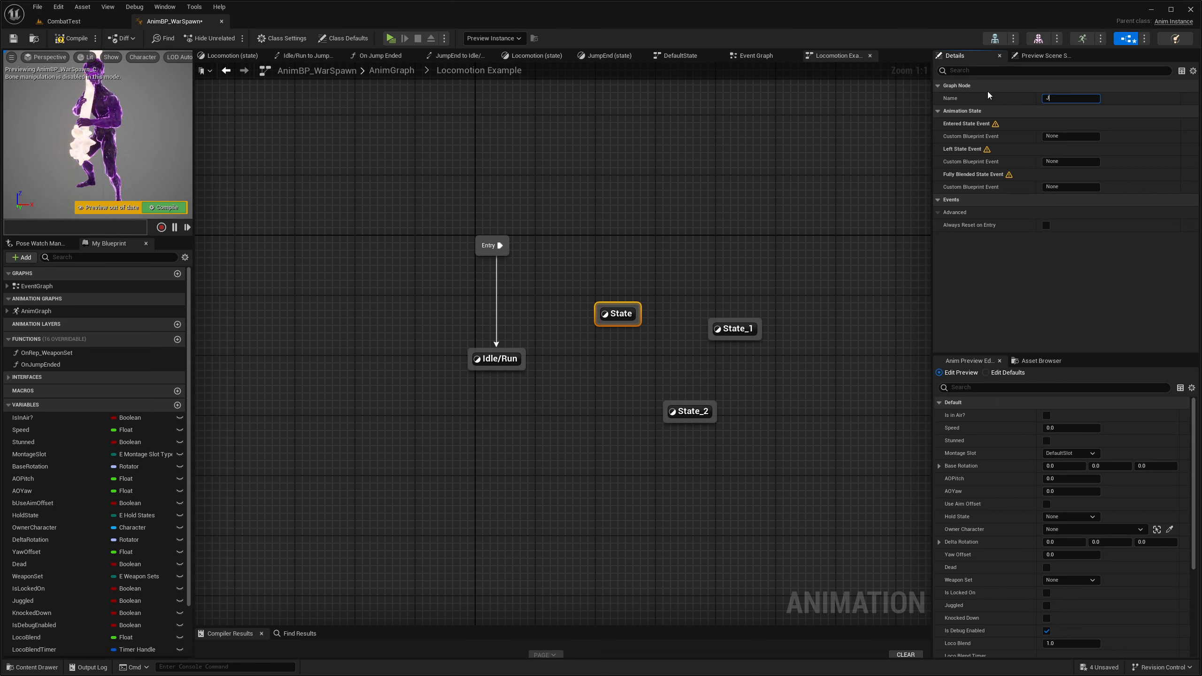
pyautogui.write('ump Takeo')
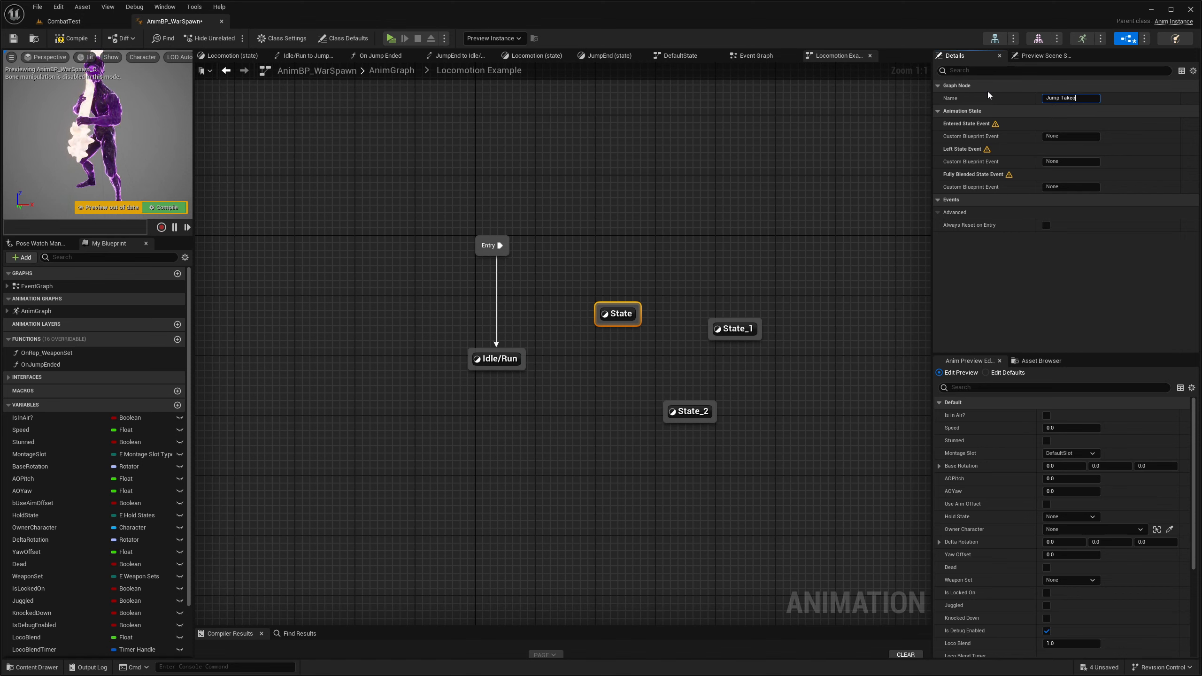
pyautogui.write('ff')
pyautogui.press('Return')
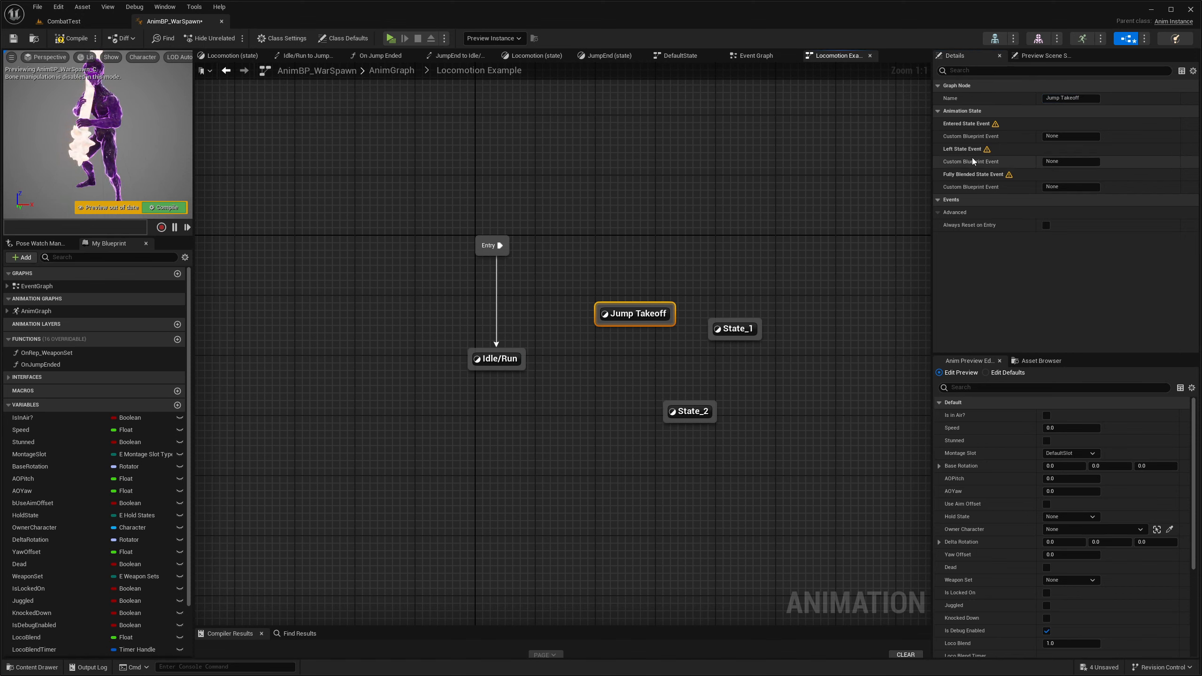
# - Rename the State_1 state as Jump Loop
pyautogui.click(734, 329)
pyautogui.click(1070, 98)
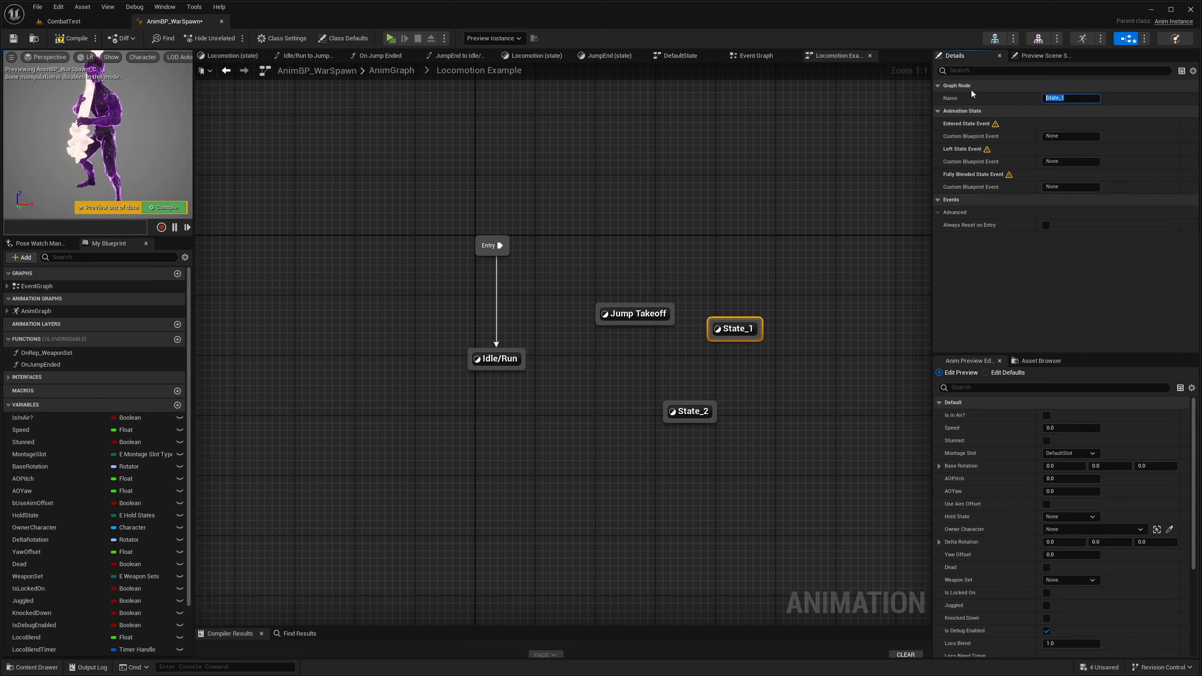
pyautogui.write('Jump Loop')
pyautogui.press('Return')
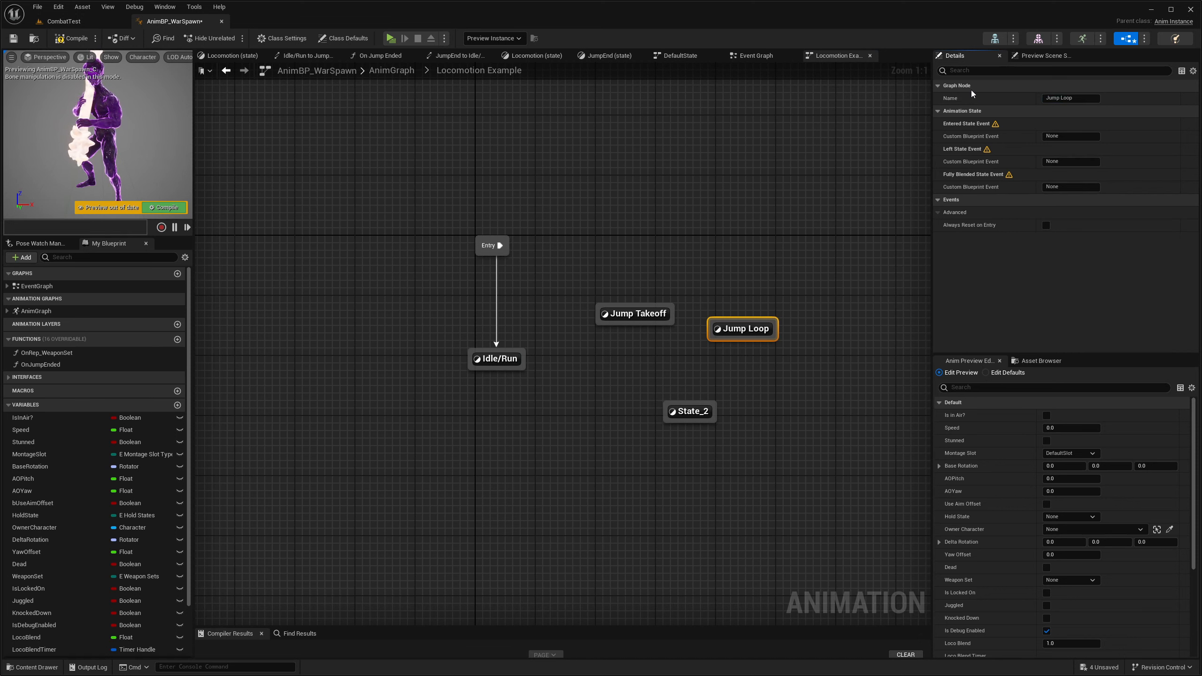
# - Rename the State_2 state as Jump Land
pyautogui.click(691, 411)
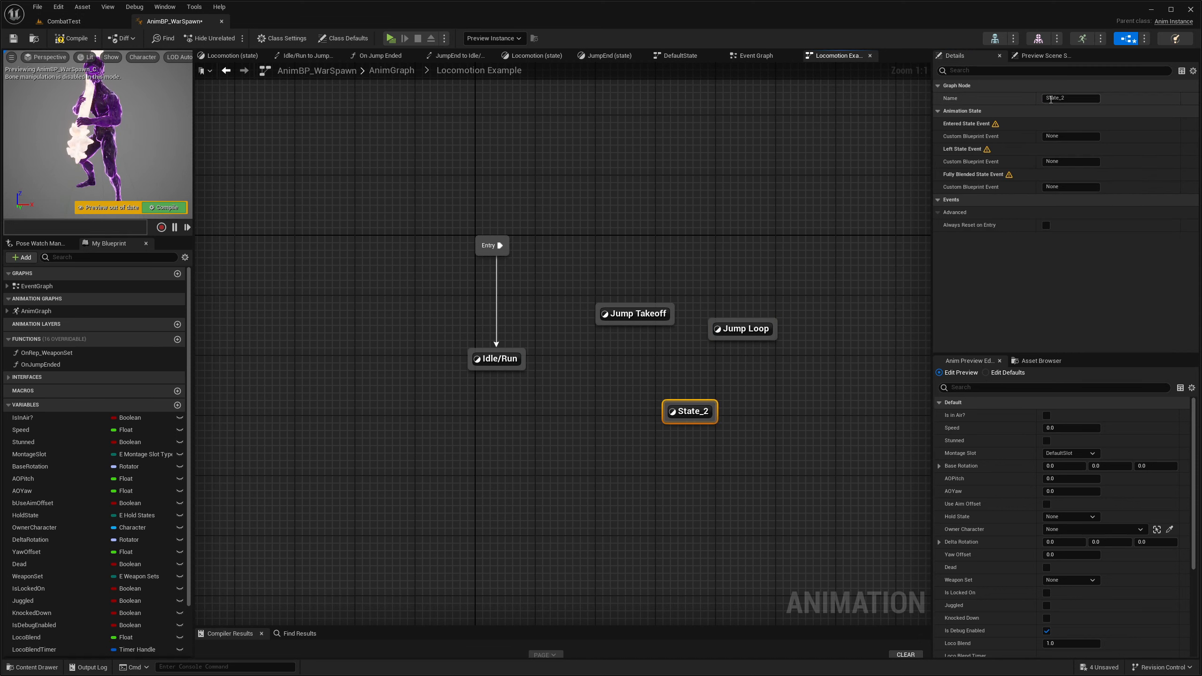
pyautogui.click(1046, 97)
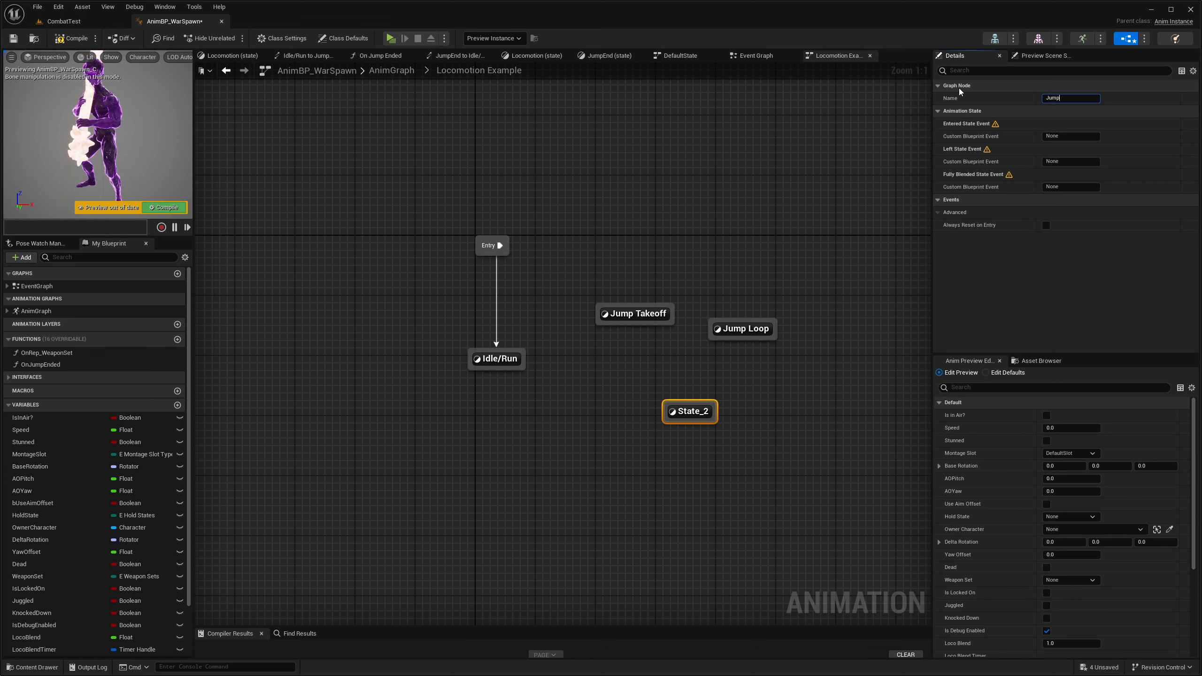
pyautogui.press('Return')
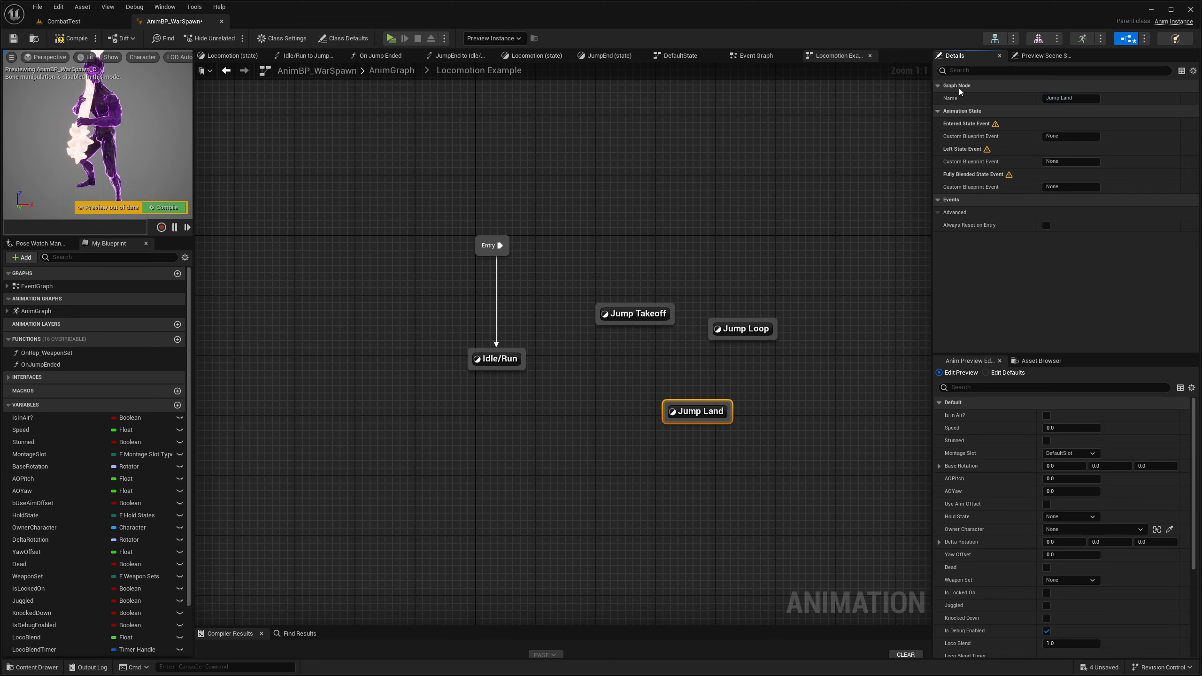
# - Spread the Jump Takeoff, Jump Loop and Jump Land states apart so that they form a loop with Idle/Run
pyautogui.moveTo(637, 314); pyautogui.dragTo(653, 284)
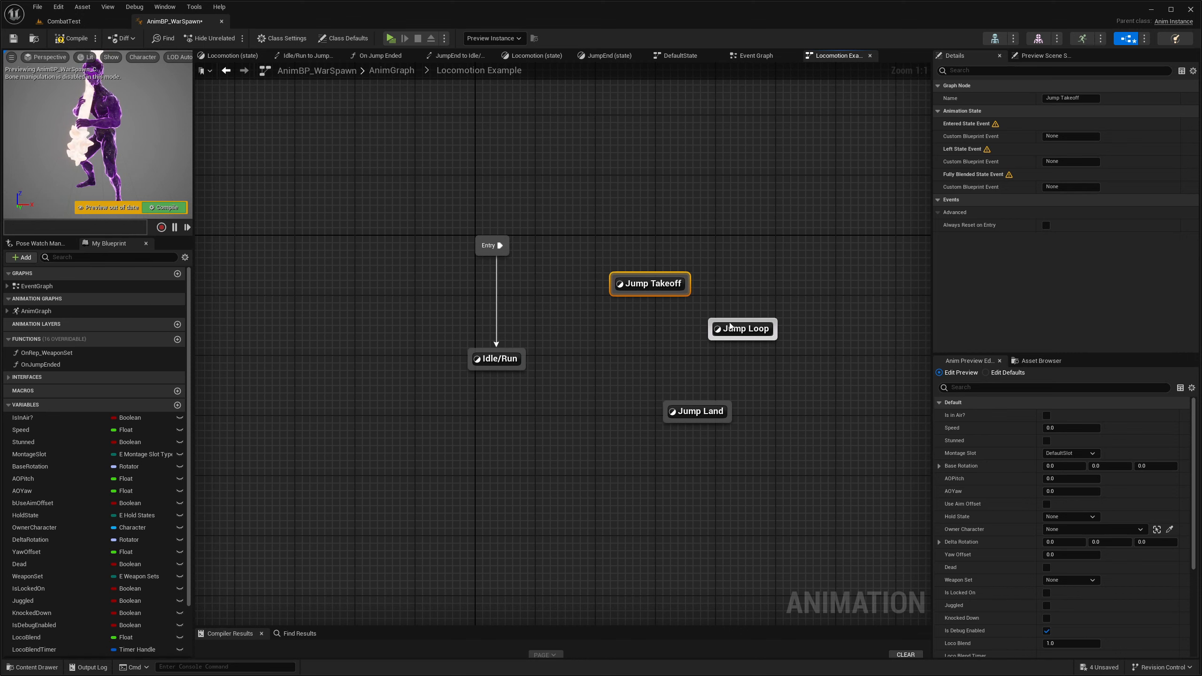
pyautogui.moveTo(742, 329); pyautogui.dragTo(781, 344)
pyautogui.moveTo(704, 409); pyautogui.dragTo(659, 434)
pyautogui.click(590, 351)
# - Create transitions from Idle/Run to both Jump Takeoff and Jump Loop, and from Jump Takeoff through Jump Loop and Jump Land back to Idle/Run
pyautogui.moveTo(526, 357); pyautogui.dragTo(681, 295)
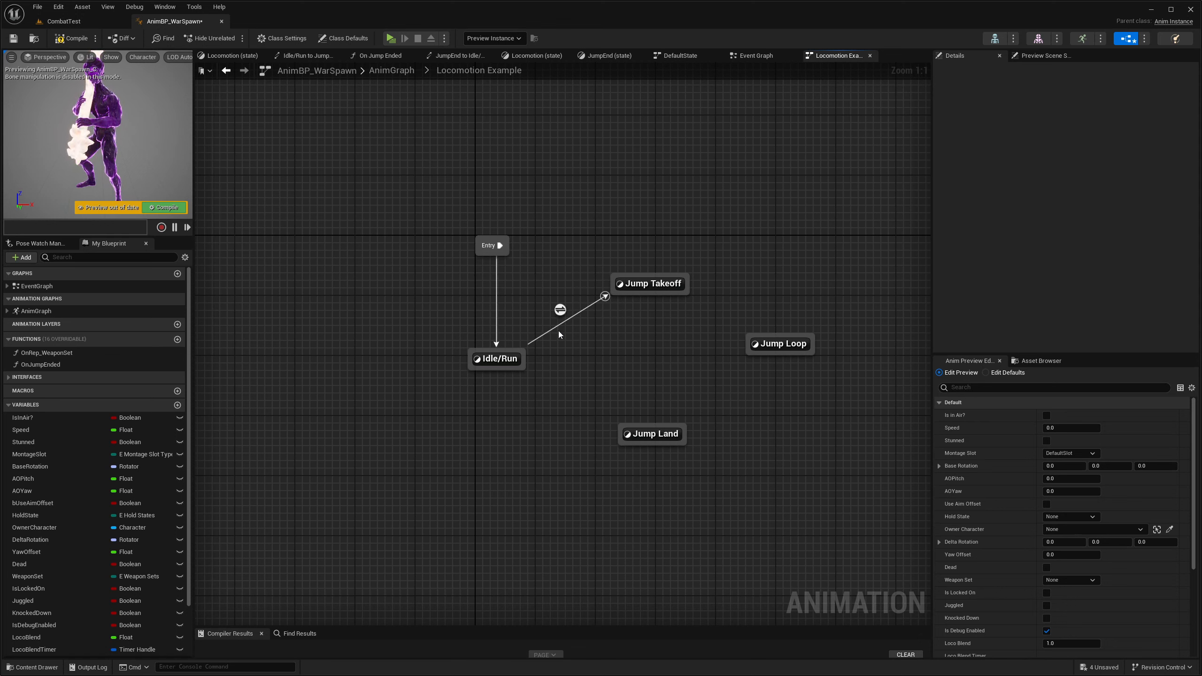
pyautogui.moveTo(525, 353); pyautogui.dragTo(750, 348)
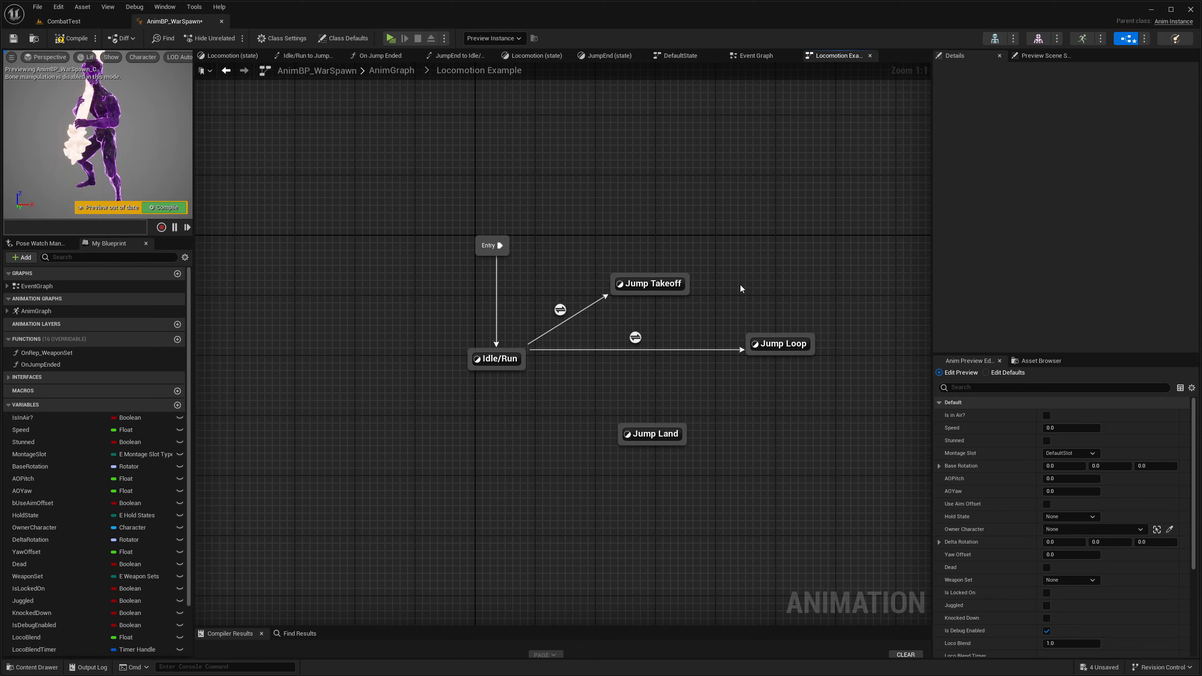
pyautogui.moveTo(687, 282); pyautogui.dragTo(514, 376)
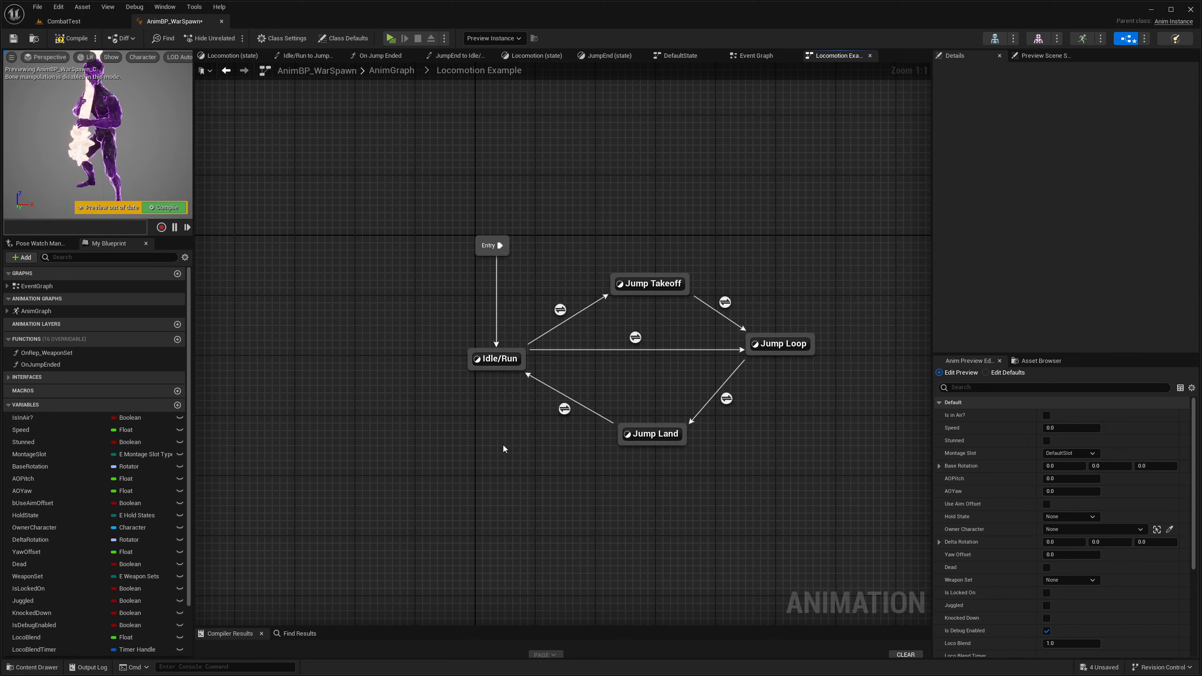
pyautogui.scroll(-3, 703, 369)
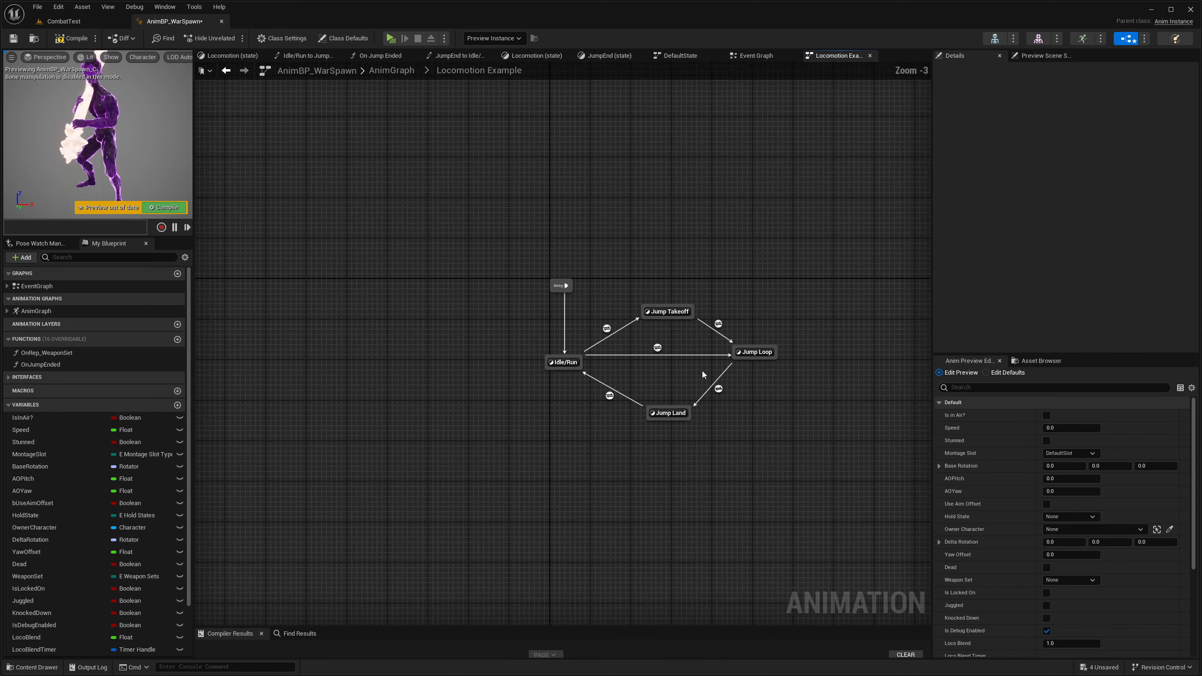
pyautogui.scroll(3, 702, 371)
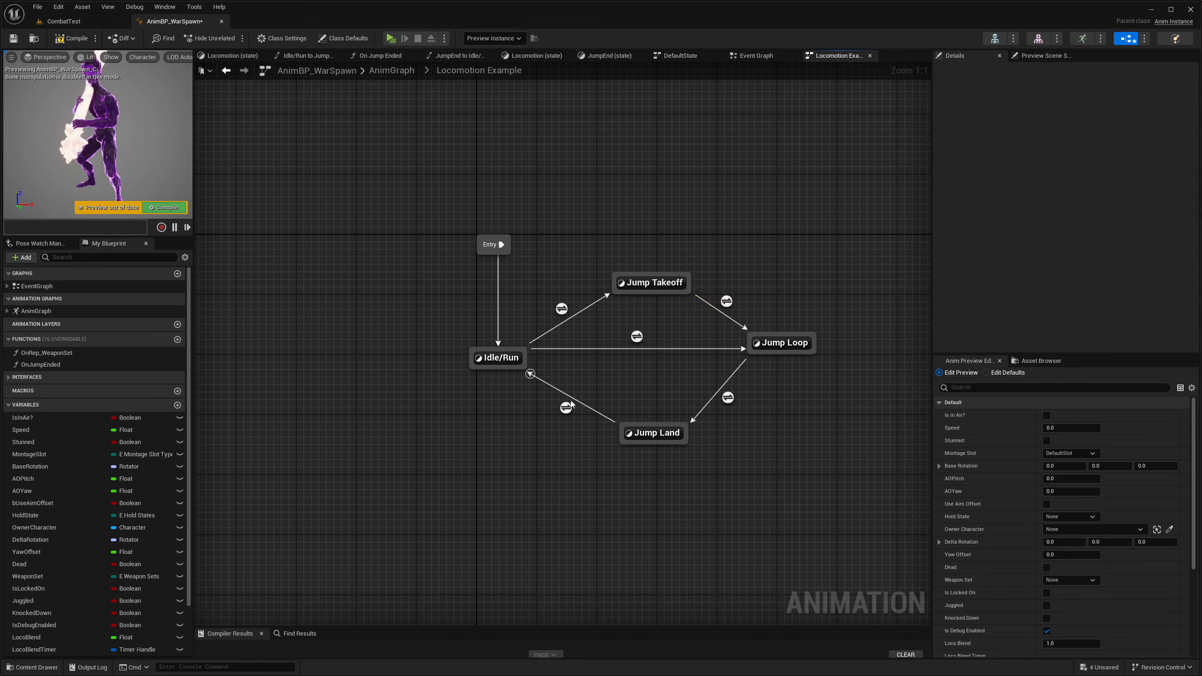
# - Open the rule of the transition from Idle/Run to Jump Takeoff and shift its Result node aside
pyautogui.click(561, 308)
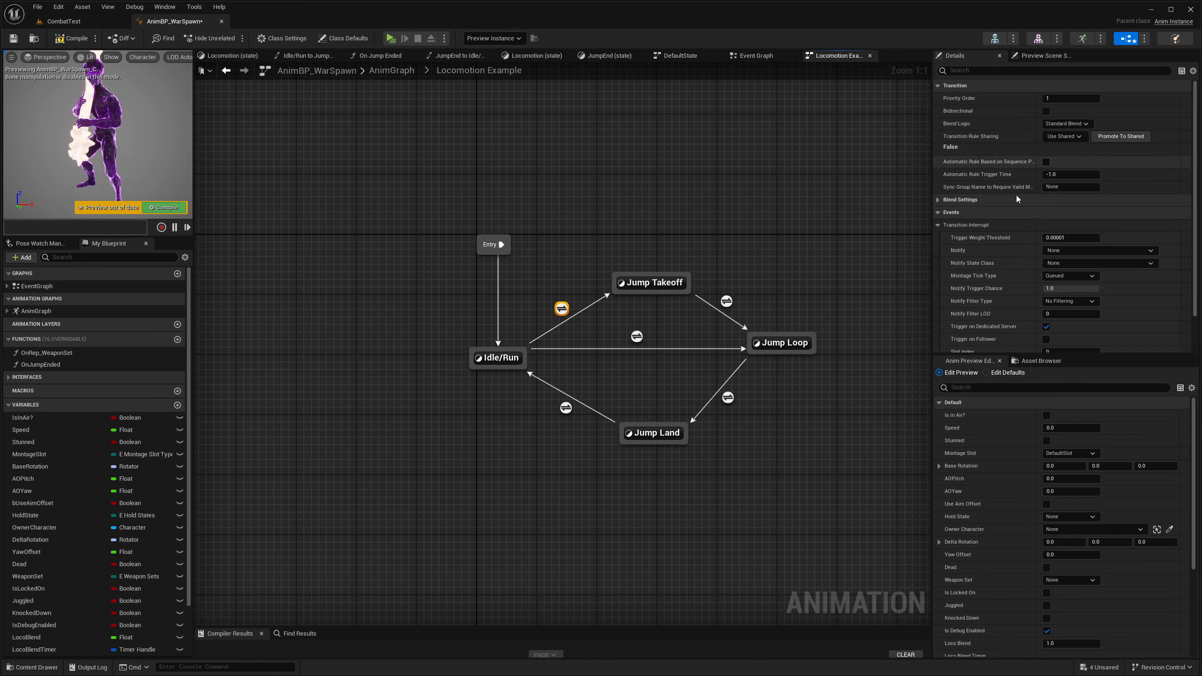
pyautogui.scroll(-5, 1101, 319)
pyautogui.scroll(3, 1102, 318)
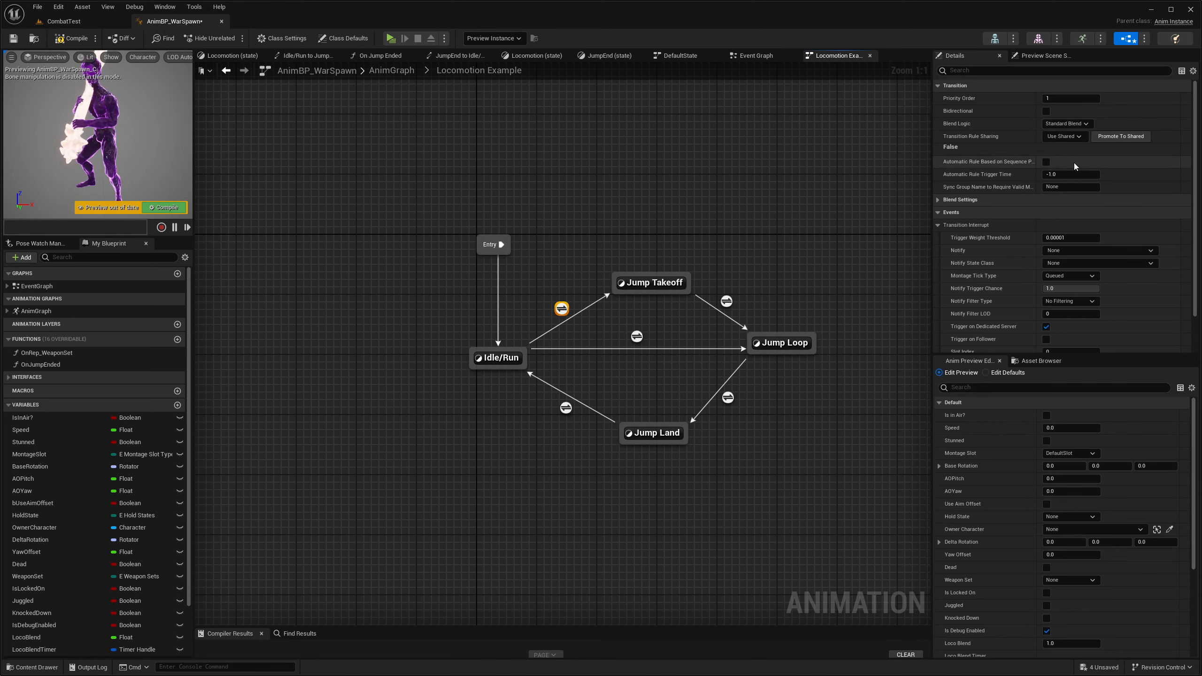
pyautogui.doubleClick(562, 309)
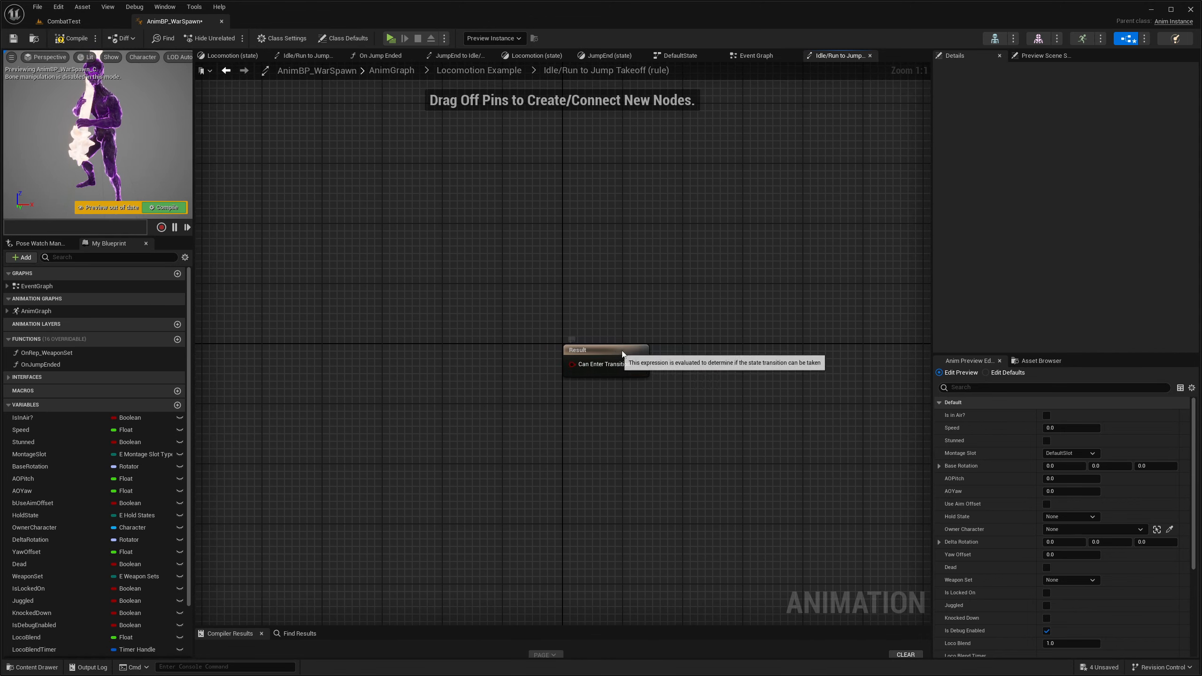
pyautogui.moveTo(760, 405); pyautogui.dragTo(577, 301)
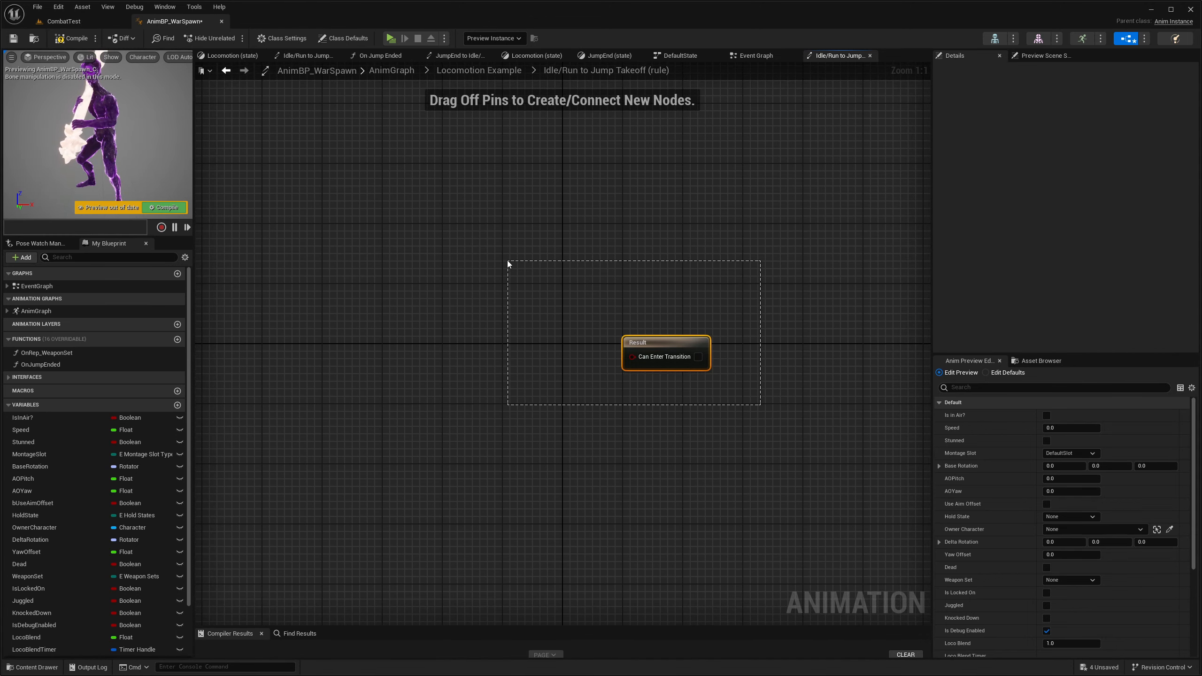
pyautogui.moveTo(507, 260); pyautogui.dragTo(507, 260)
pyautogui.moveTo(698, 439); pyautogui.dragTo(618, 334)
pyautogui.moveTo(757, 436); pyautogui.dragTo(535, 288)
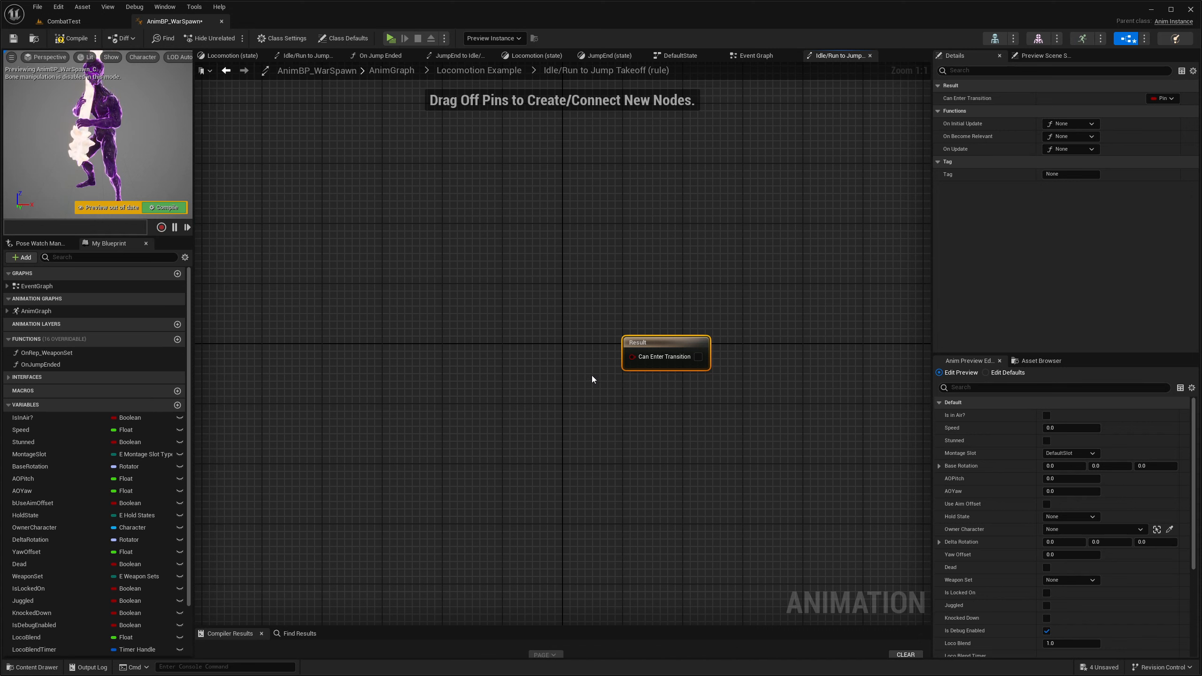
pyautogui.click(519, 372)
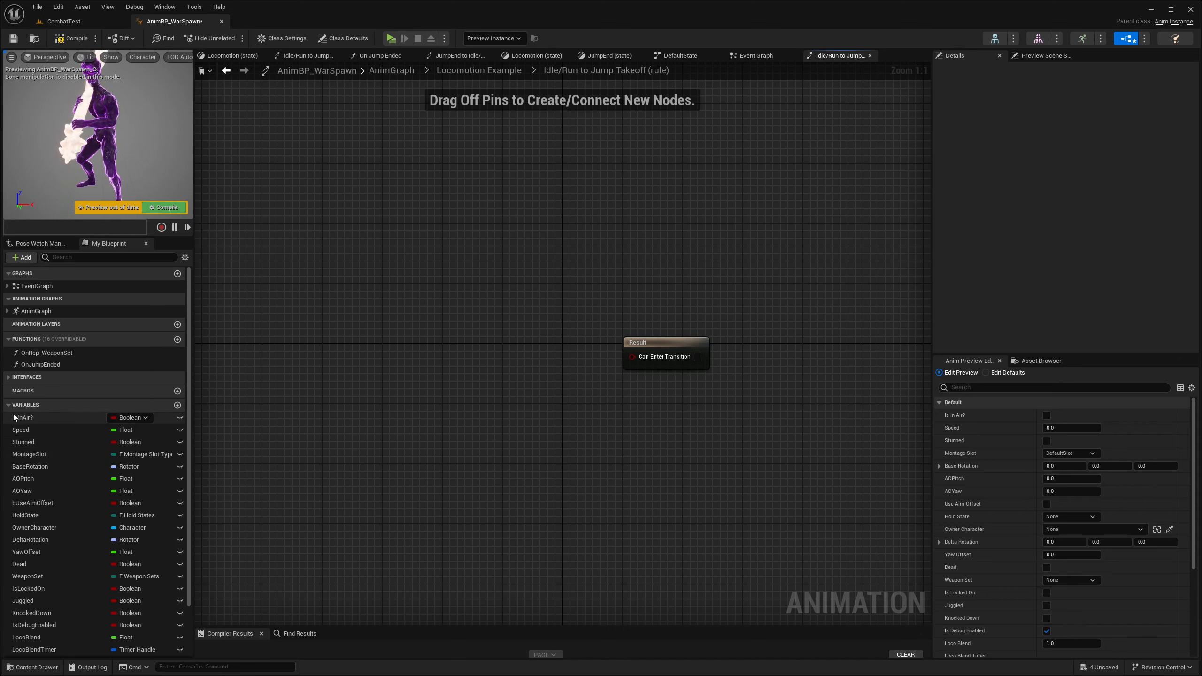
# - Add a getter for the IsJumping variable to the rule graph and connect it to Can Enter Transition
pyautogui.click(38, 417)
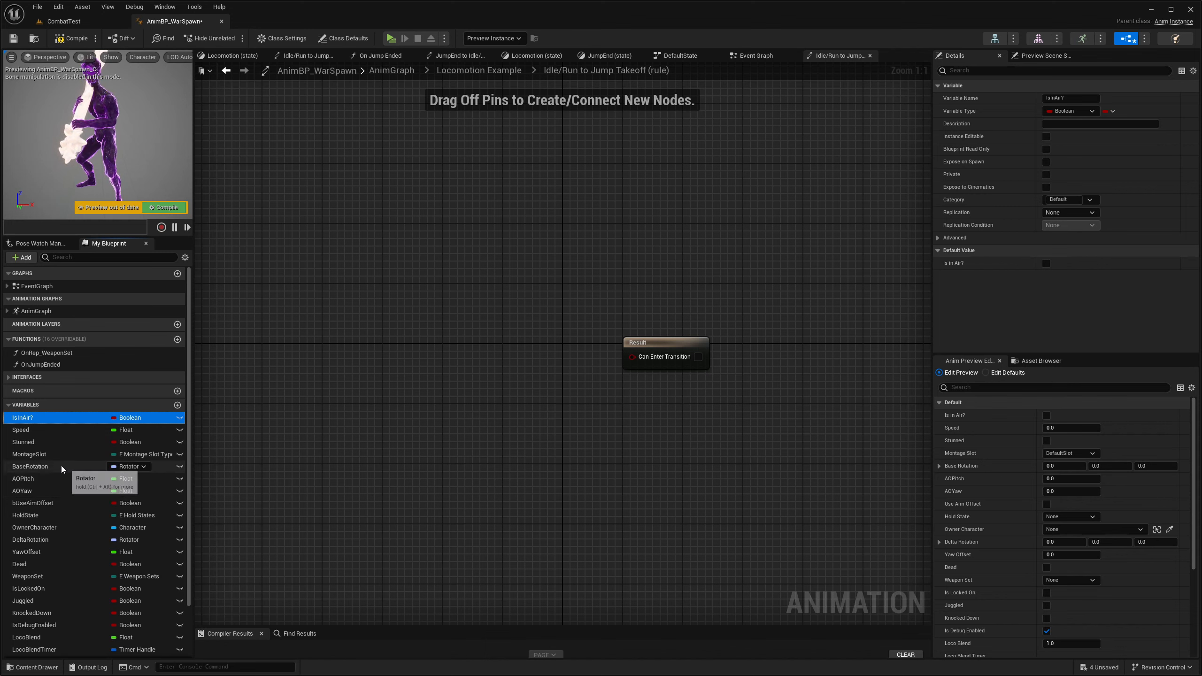
pyautogui.scroll(-2, 61, 468)
pyautogui.click(40, 625)
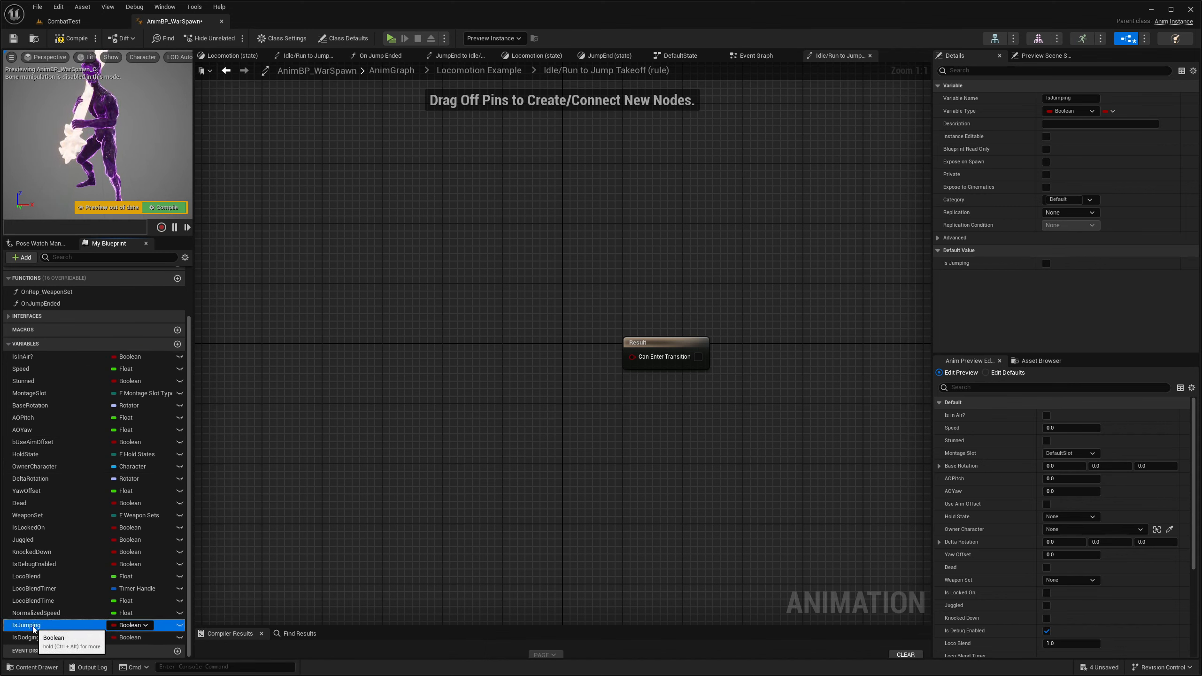
pyautogui.moveTo(29, 626); pyautogui.dragTo(631, 369)
pyautogui.click(523, 375)
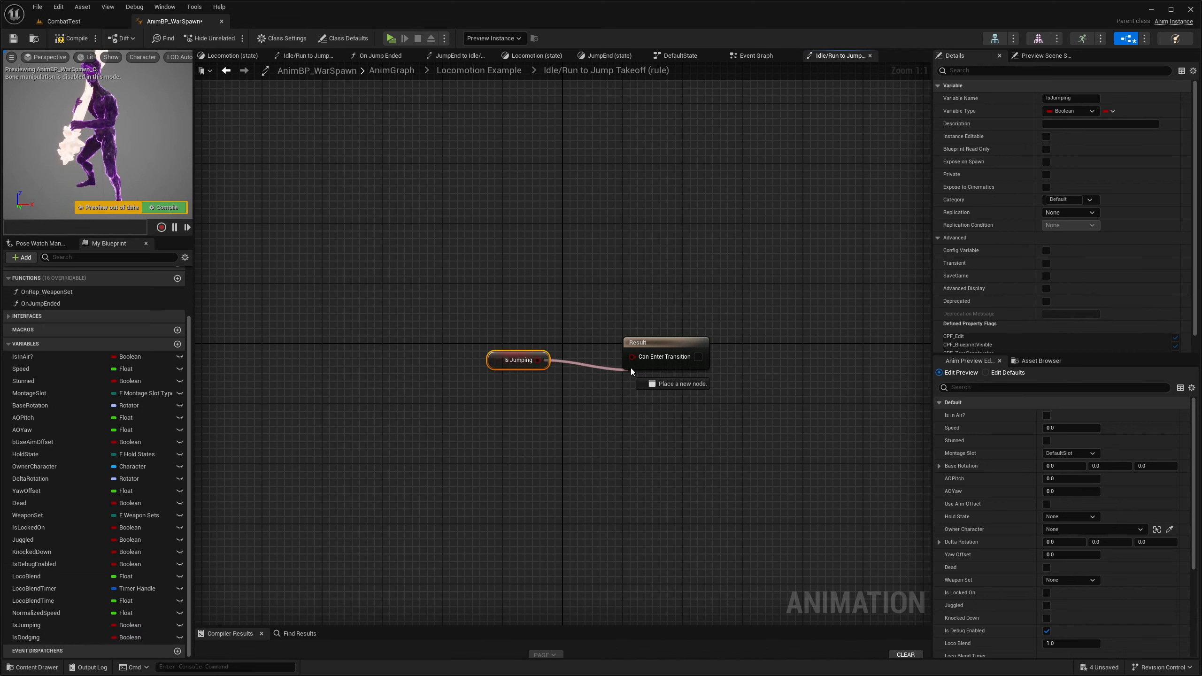
pyautogui.click(510, 370)
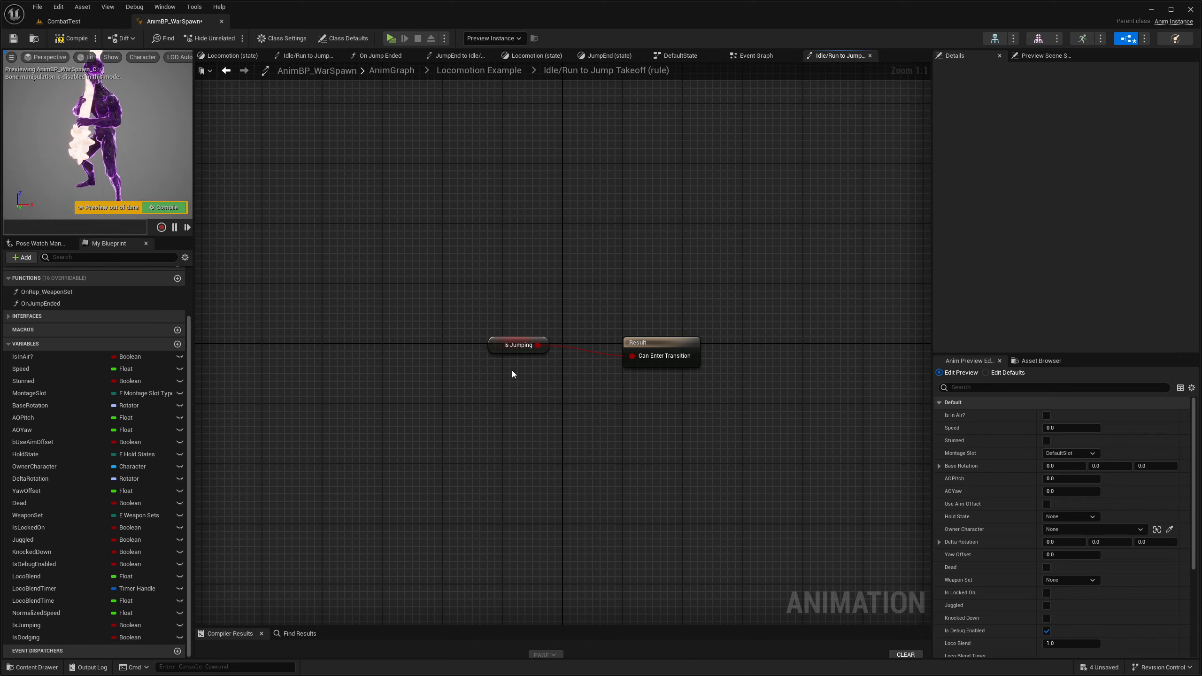
# - Nudge the Is Jumping node down to line it up with the Result node's input
pyautogui.moveTo(560, 421); pyautogui.dragTo(427, 323)
pyautogui.click(554, 421)
pyautogui.moveTo(432, 277); pyautogui.dragTo(501, 353)
pyautogui.click(428, 287)
pyautogui.moveTo(436, 295); pyautogui.dragTo(557, 416)
pyautogui.click(432, 337)
pyautogui.moveTo(497, 348)
pyautogui.mouseDown()
pyautogui.moveTo(496, 363)
pyautogui.moveTo(495, 352)
pyautogui.mouseUp()
pyautogui.click(544, 313)
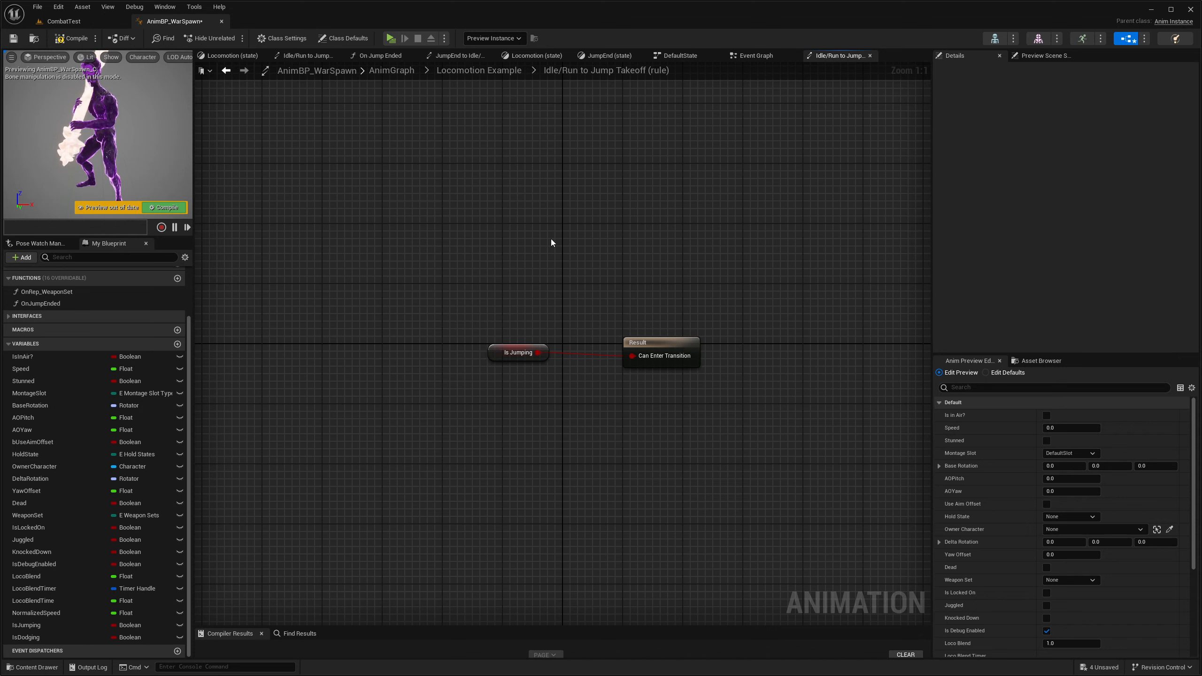
# - Return to the Locomotion Example state machine, open the Jump Takeoff state and move its Output Animation Pose node aside
pyautogui.click(506, 77)
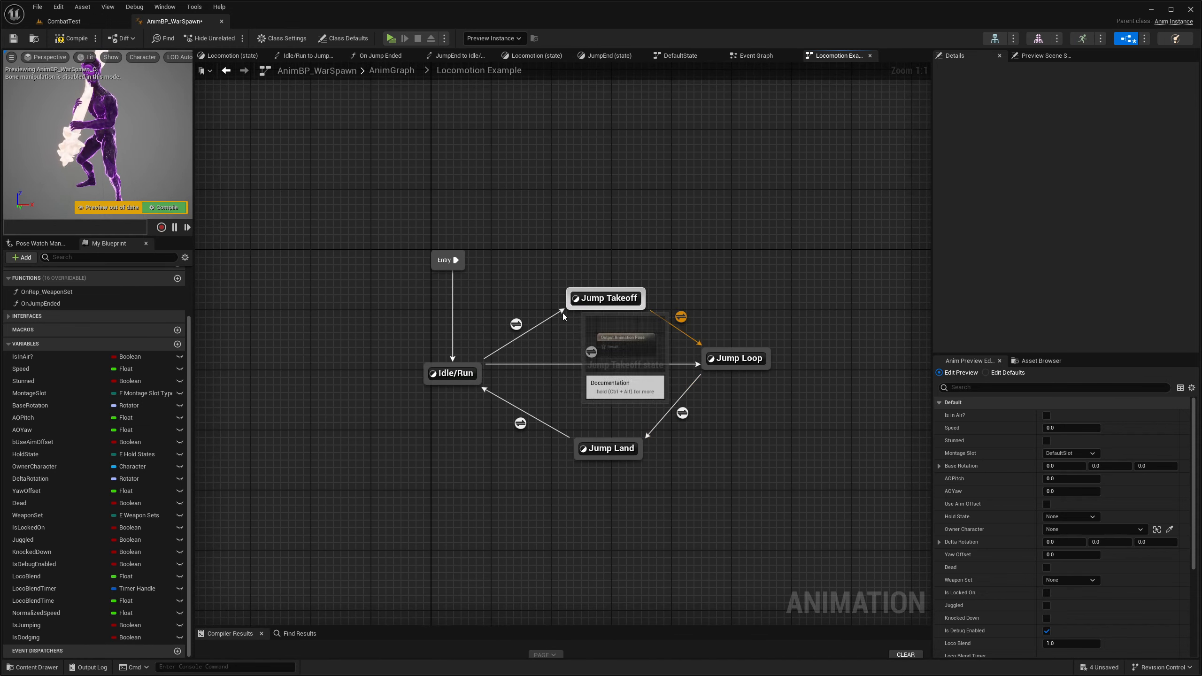
pyautogui.doubleClick(604, 300)
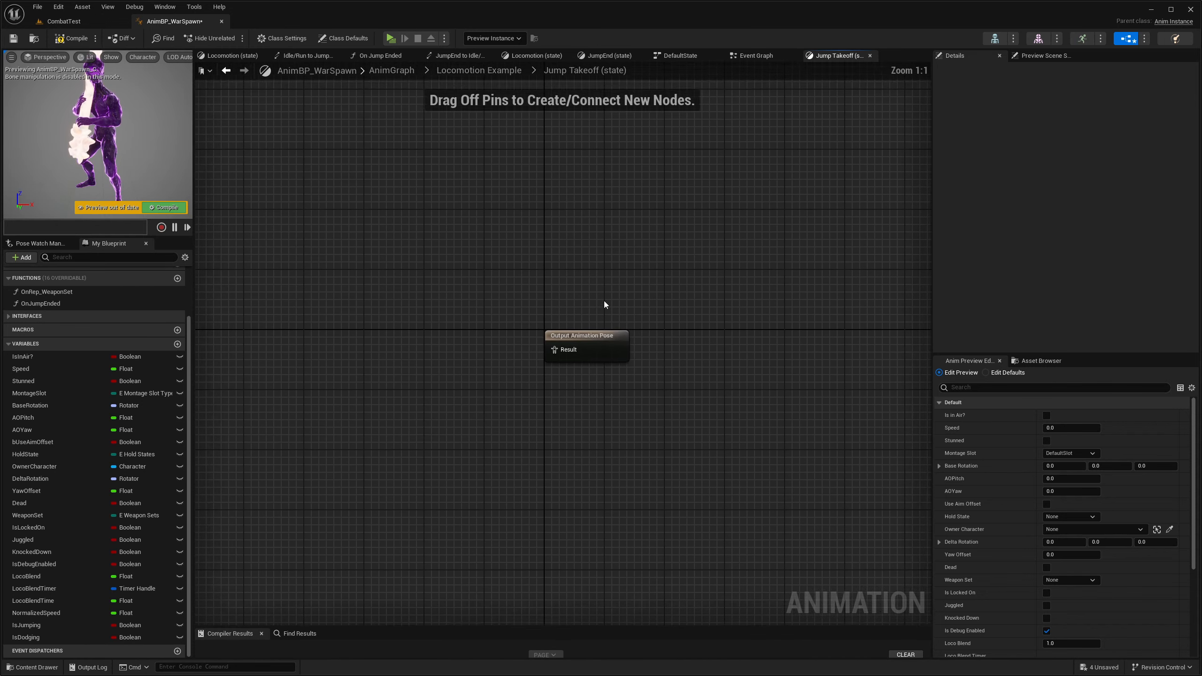
pyautogui.moveTo(614, 354); pyautogui.dragTo(675, 345)
pyautogui.click(718, 393)
pyautogui.click(654, 390)
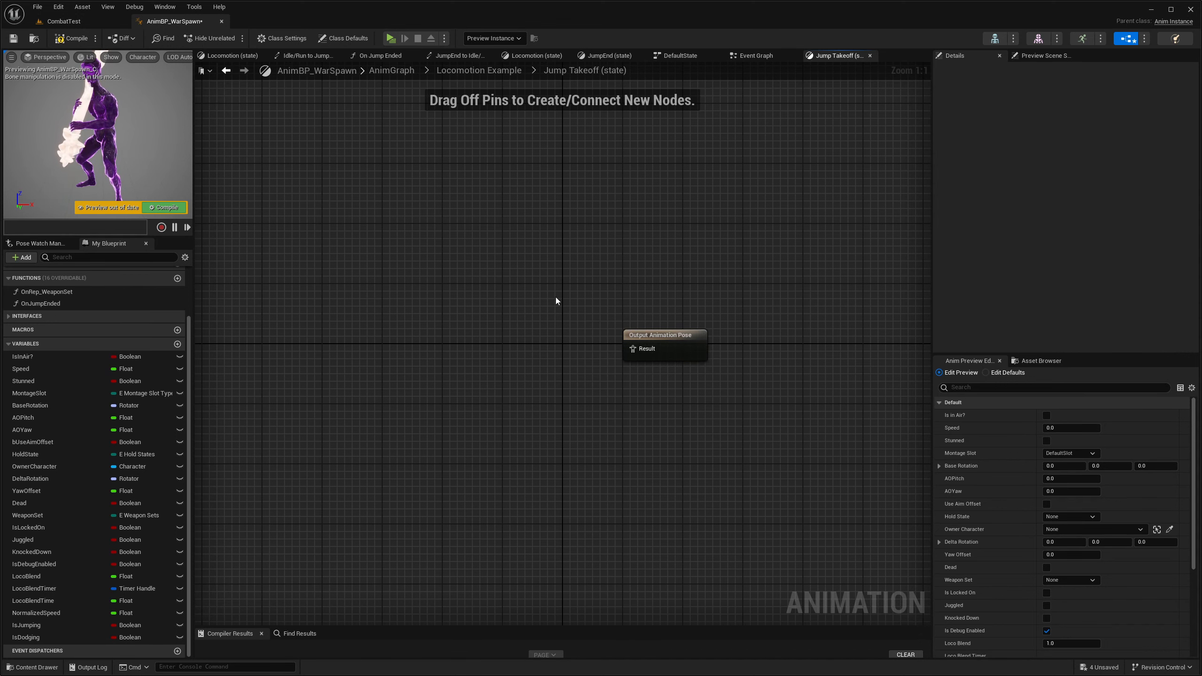
# - Browse the project content to the Sample folder inside the Smasher weapon animation set
pyautogui.click(33, 667)
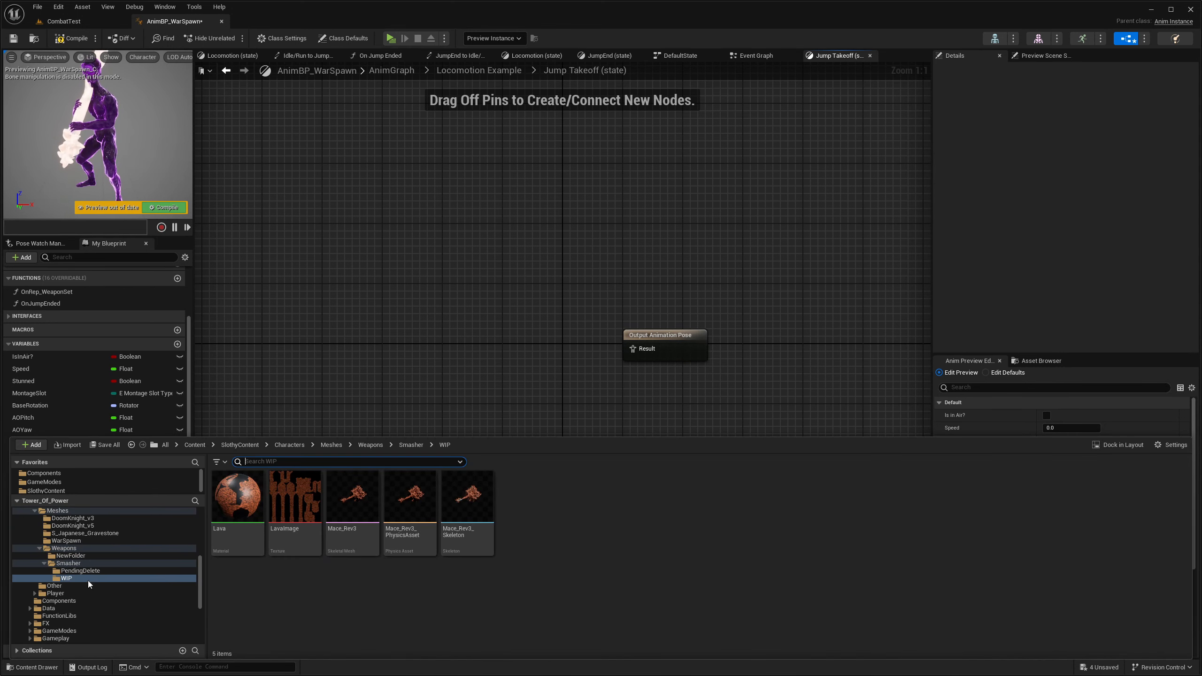
pyautogui.scroll(4, 90, 571)
pyautogui.click(80, 549)
pyautogui.doubleClick(293, 507)
pyautogui.doubleClick(355, 504)
pyautogui.doubleClick(356, 503)
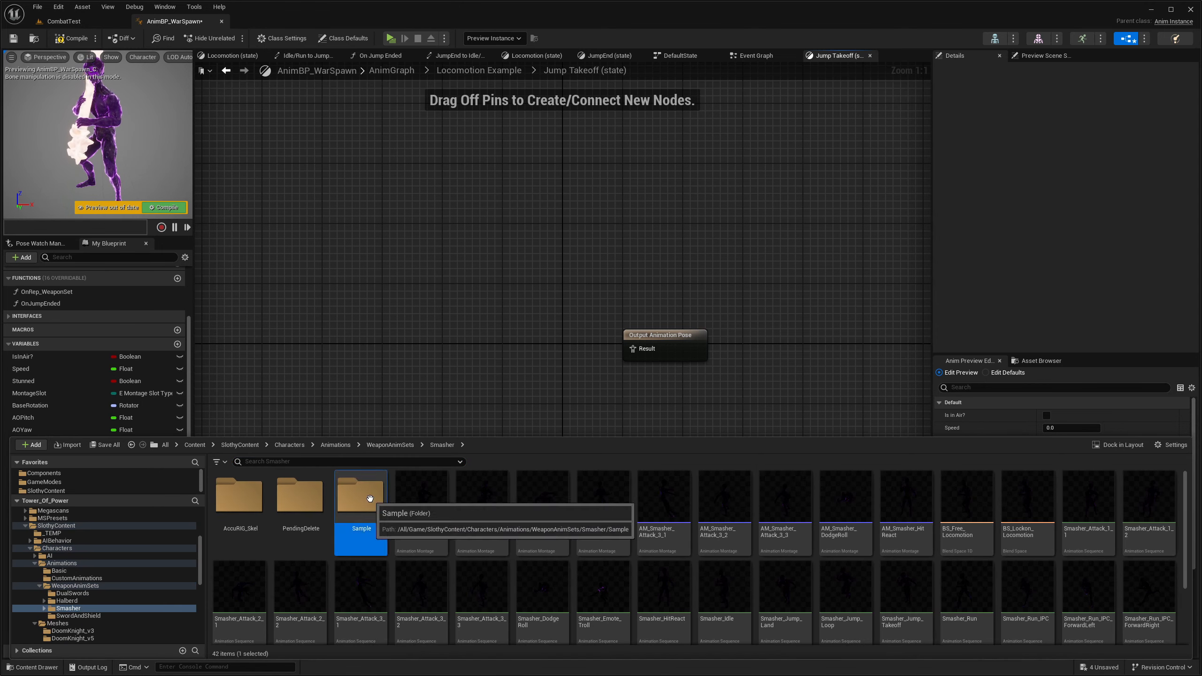
pyautogui.doubleClick(356, 503)
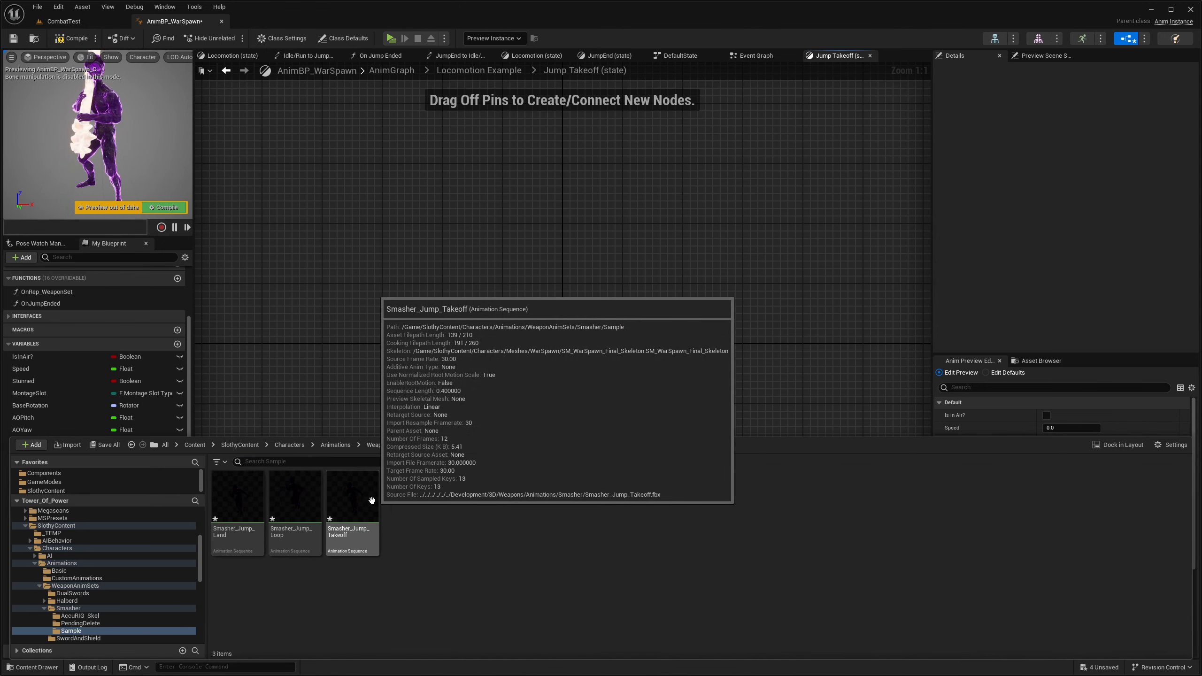
# - Add the Smasher_Jump_Takeoff animation to the Jump Takeoff state graph and connect it to the output pose's Result
pyautogui.moveTo(379, 503); pyautogui.dragTo(461, 327)
pyautogui.moveTo(536, 349); pyautogui.dragTo(652, 357)
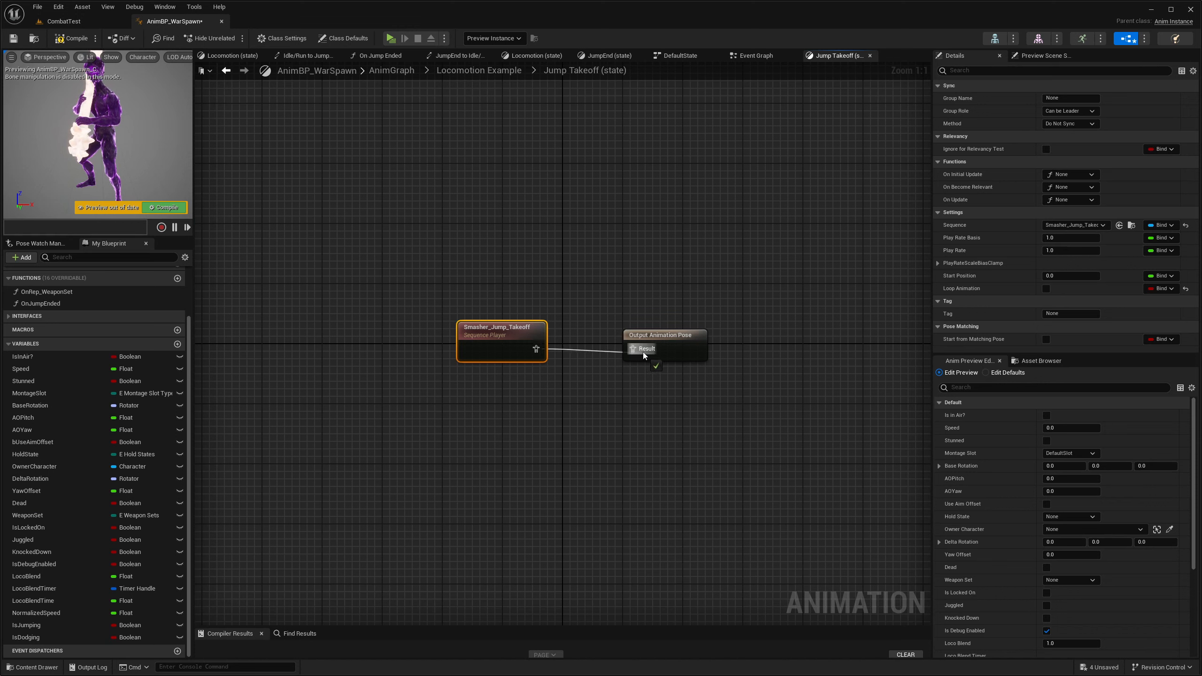
pyautogui.click(648, 273)
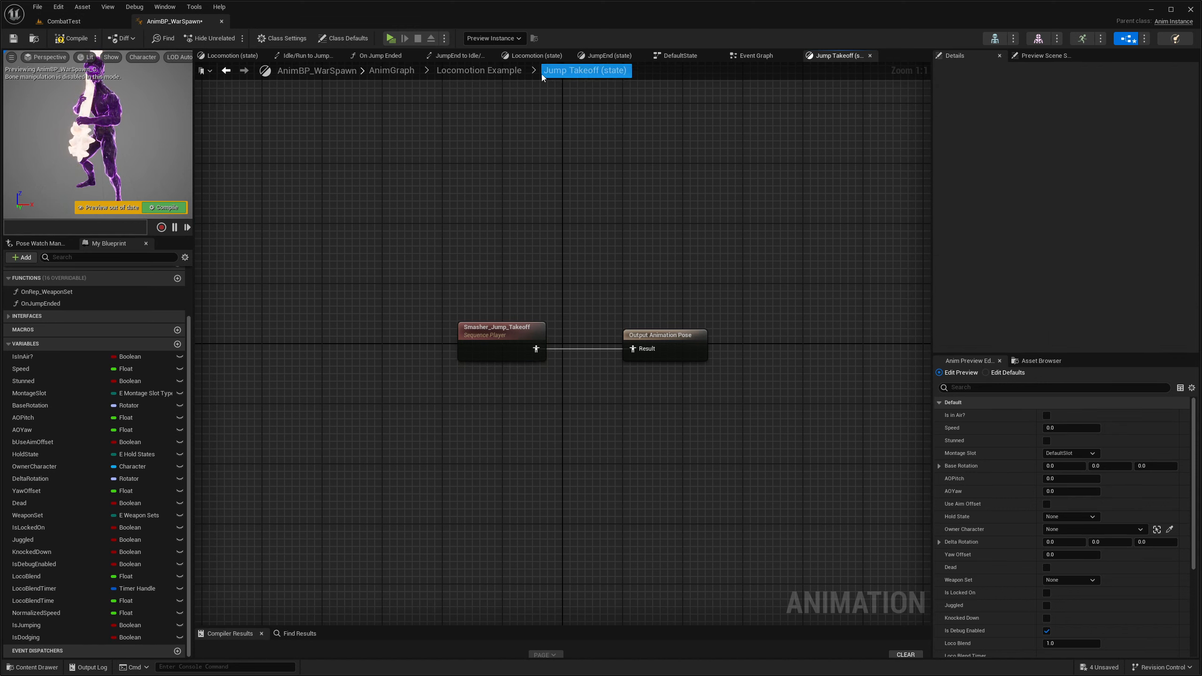
pyautogui.click(662, 340)
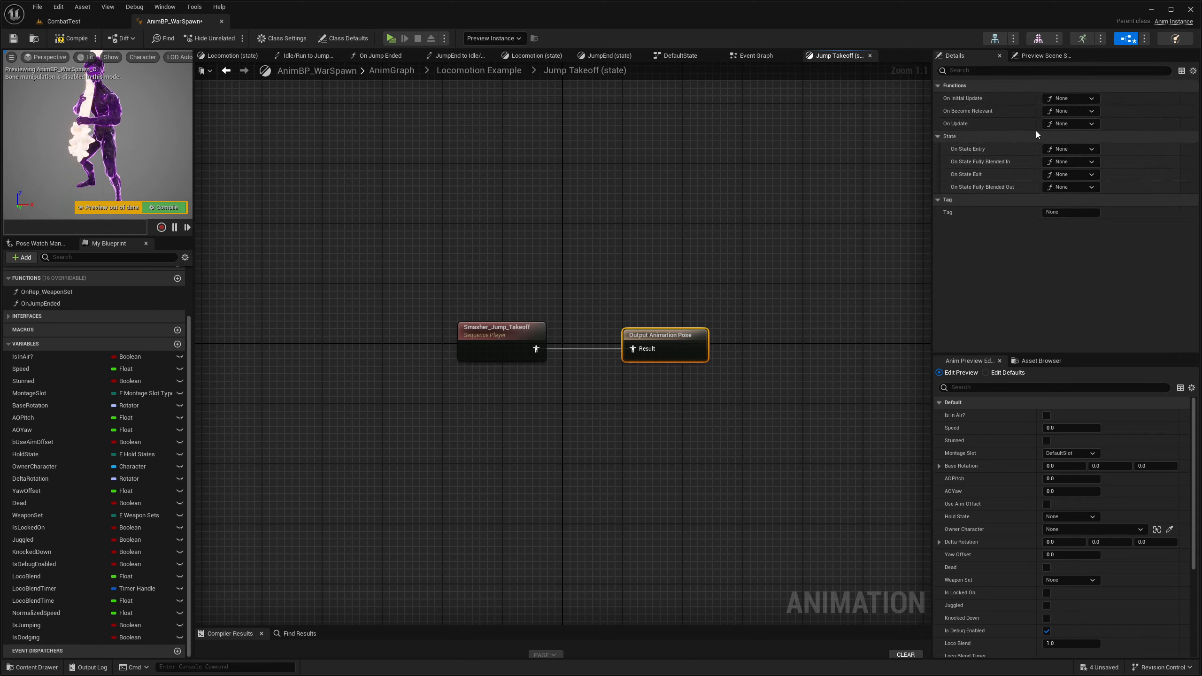
pyautogui.click(500, 347)
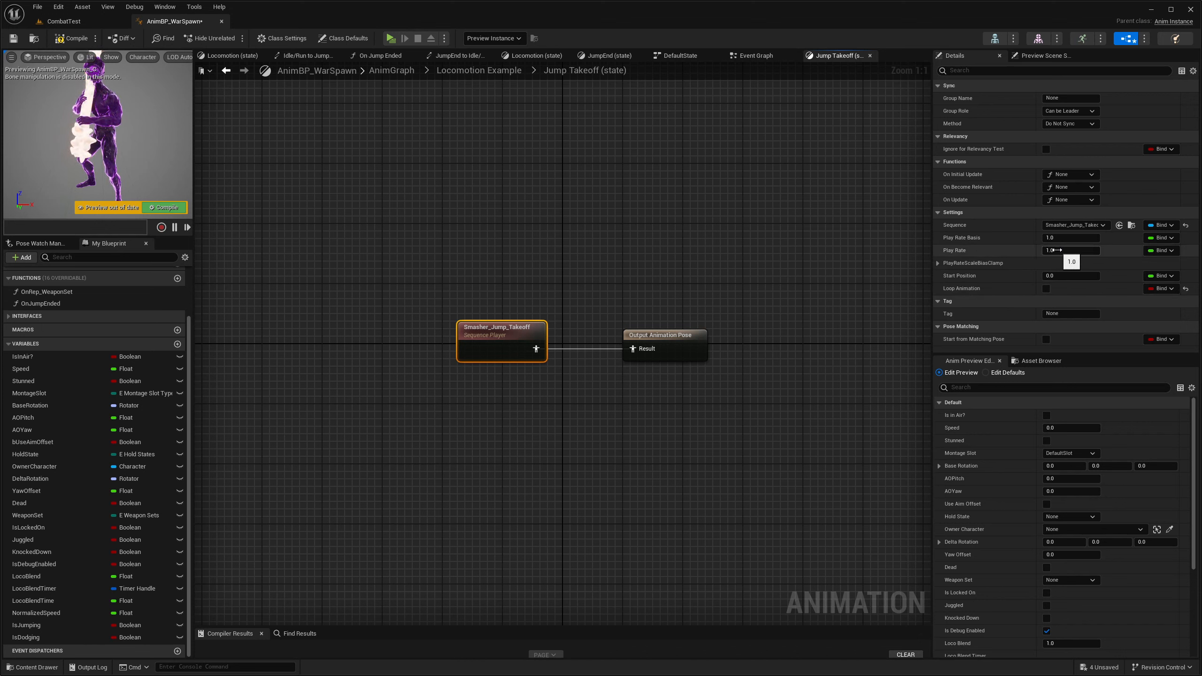
pyautogui.click(699, 245)
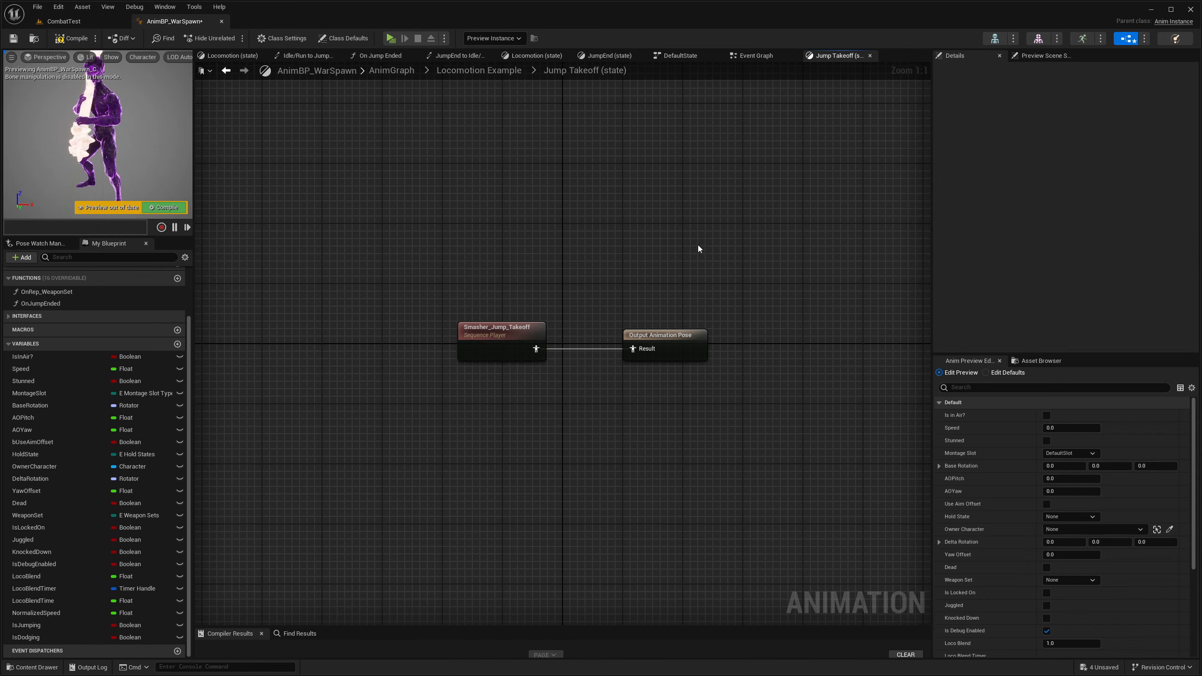
# - In the Jump Takeoff to Jump Loop transition rule, connect an IsInAir? getter to Can Enter Transition and line it up with the Result node
pyautogui.click(509, 75)
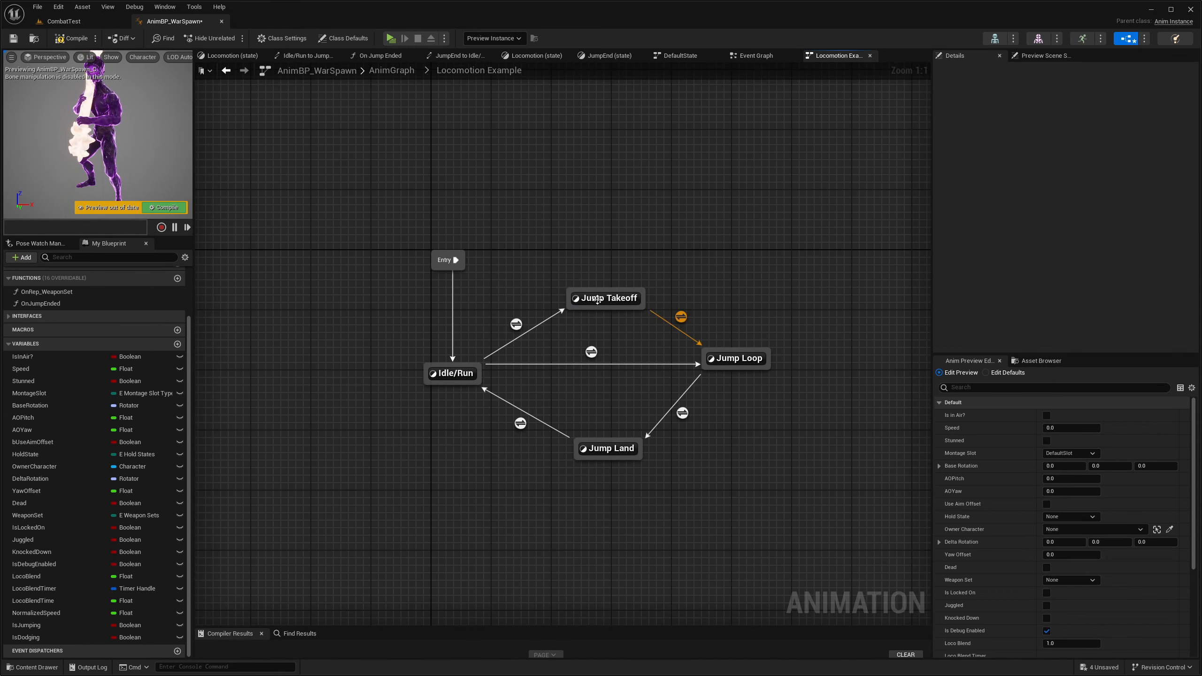
pyautogui.doubleClick(681, 317)
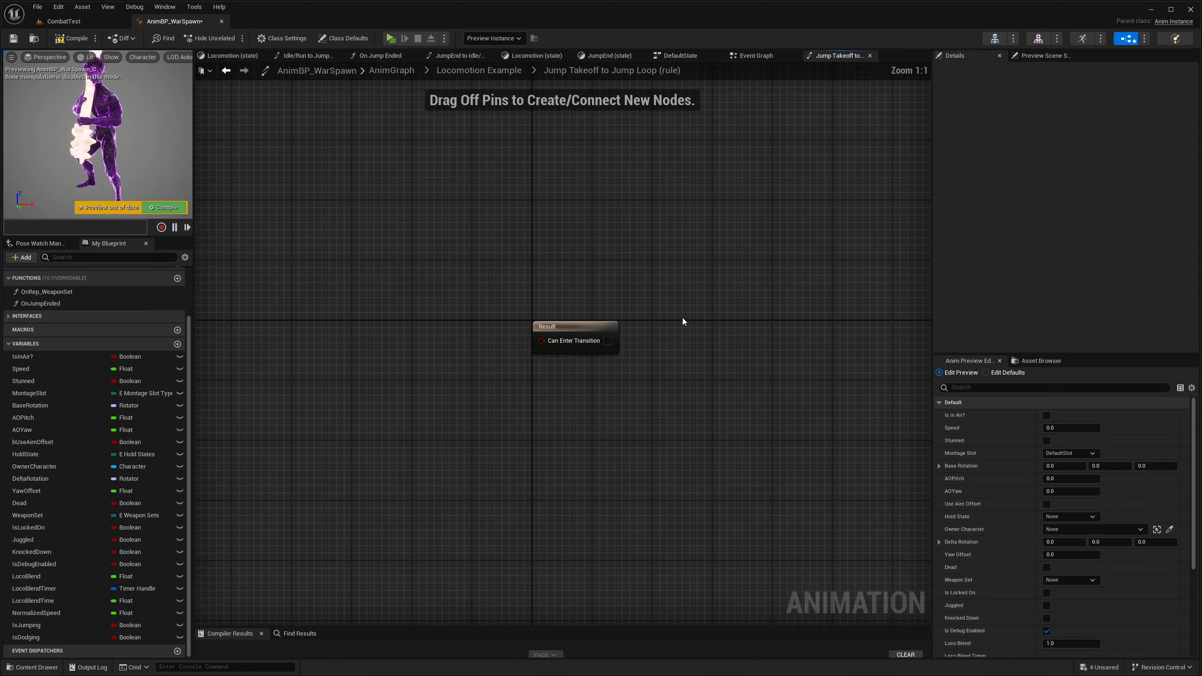
pyautogui.moveTo(89, 357); pyautogui.dragTo(573, 364)
pyautogui.click(455, 362)
pyautogui.click(535, 271)
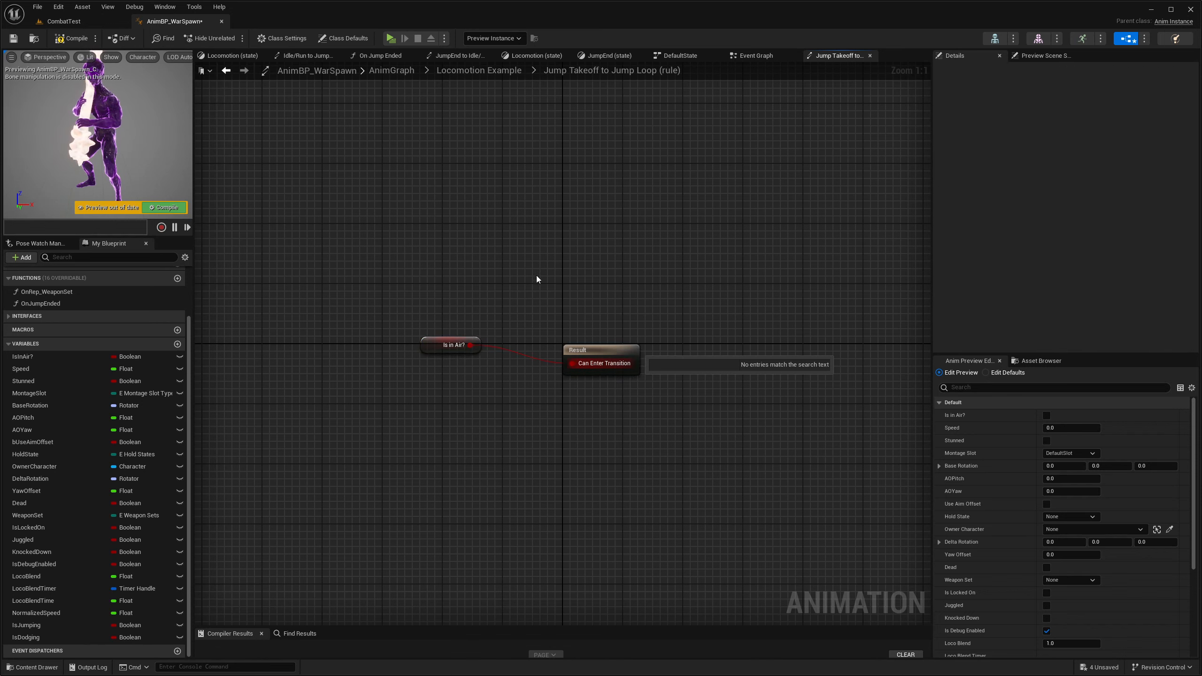
pyautogui.moveTo(453, 345); pyautogui.dragTo(469, 369)
pyautogui.click(541, 263)
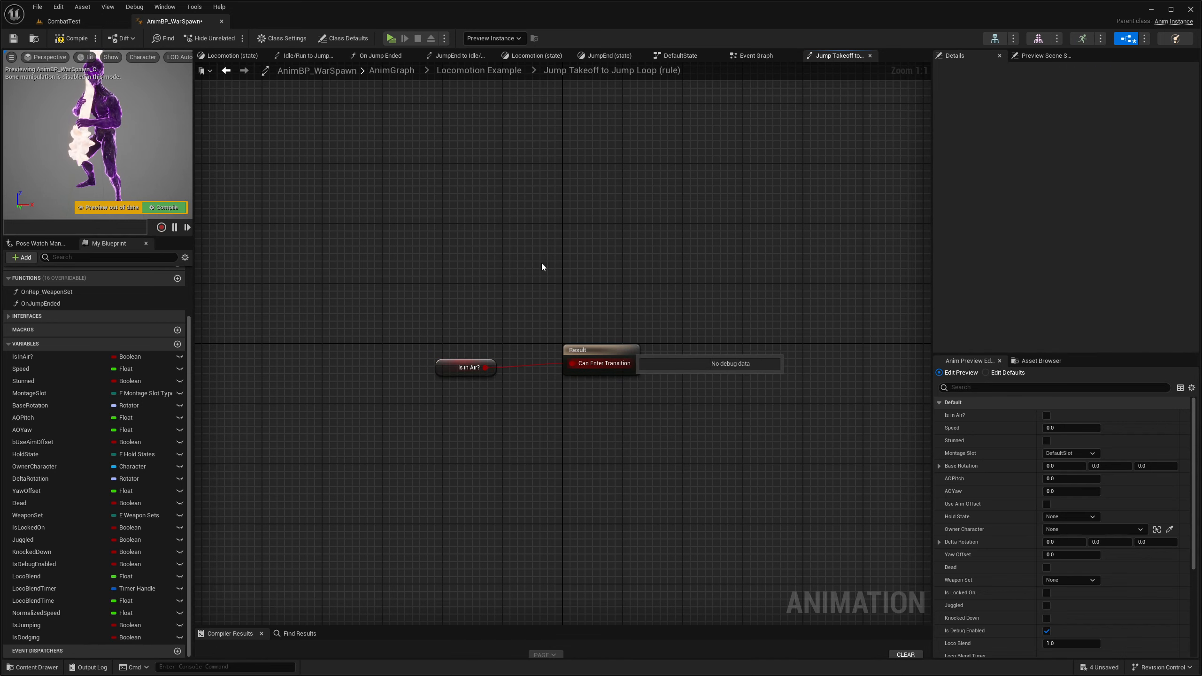
# - Return to the Locomotion Example state machine, open the Jump Loop state and move its Output Animation Pose node aside
pyautogui.click(499, 76)
pyautogui.doubleClick(741, 354)
pyautogui.moveTo(632, 346); pyautogui.dragTo(769, 346)
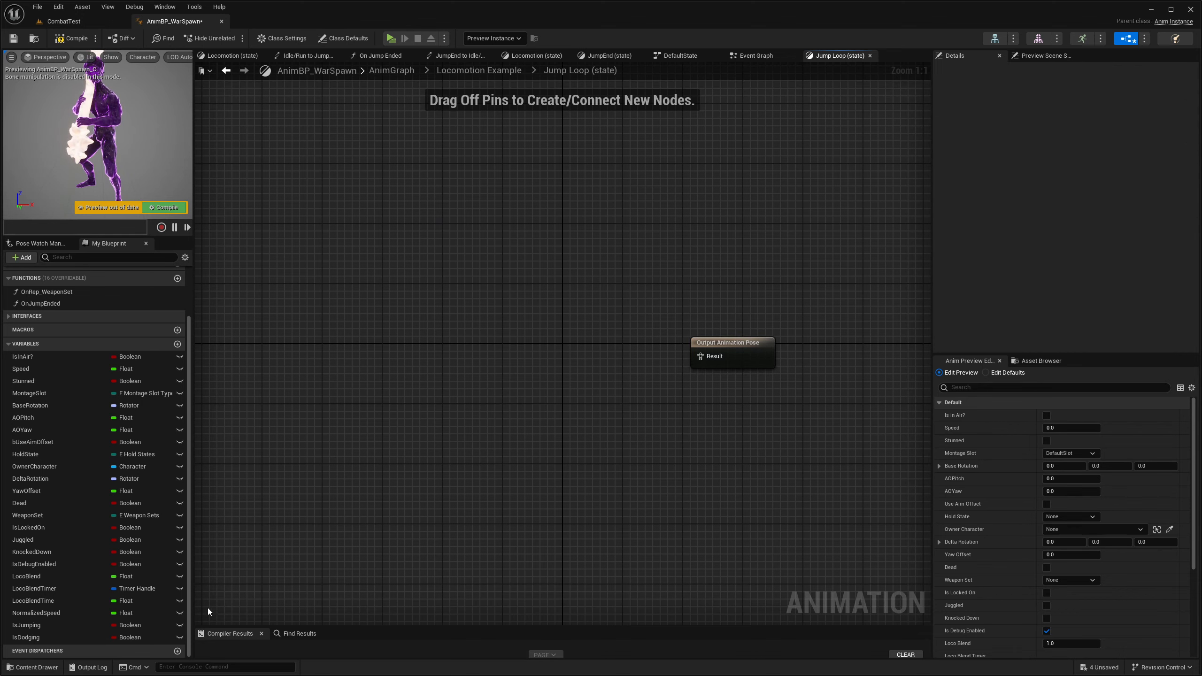
# - Add the Smasher_Jump_Loop animation to the Jump Loop state, connect it to the output pose's Result and enable Loop Animation
pyautogui.click(32, 668)
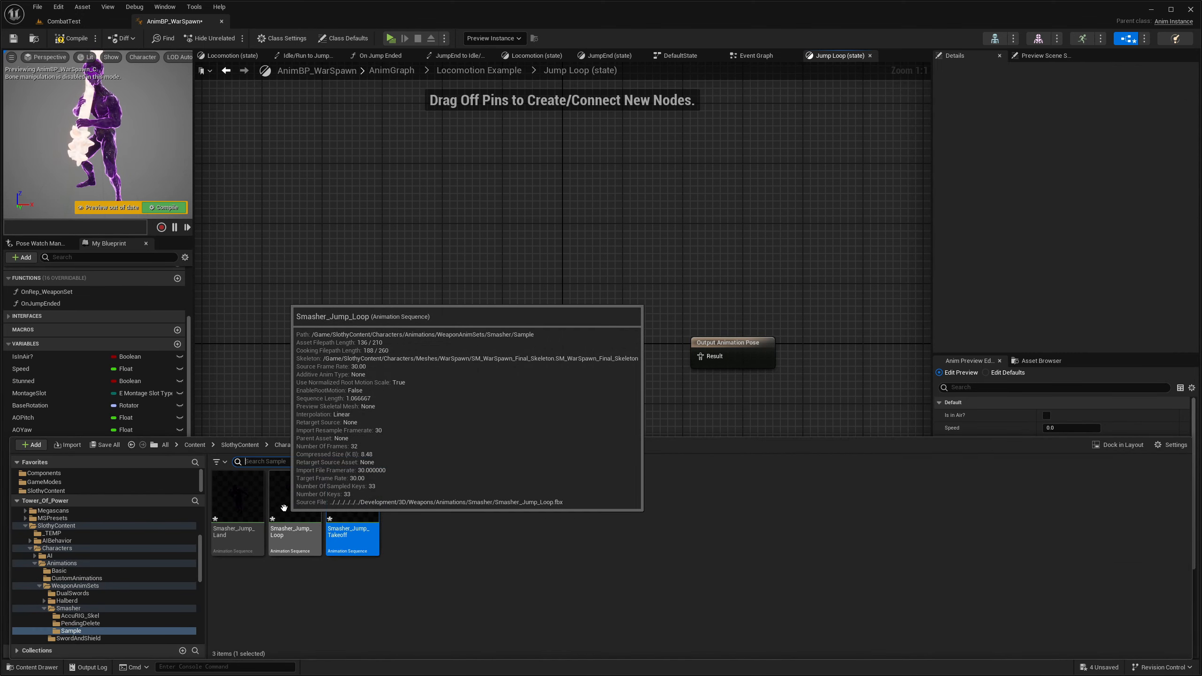
pyautogui.moveTo(284, 508); pyautogui.dragTo(569, 322)
pyautogui.moveTo(634, 341); pyautogui.dragTo(701, 356)
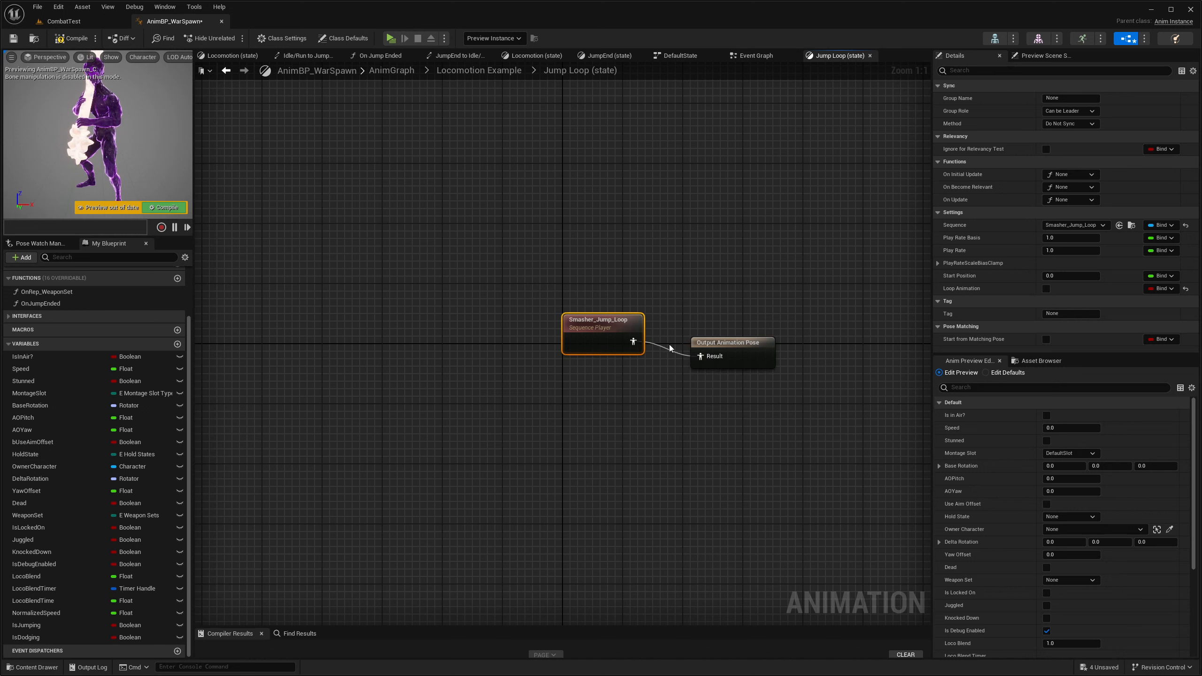
pyautogui.moveTo(602, 332); pyautogui.dragTo(594, 347)
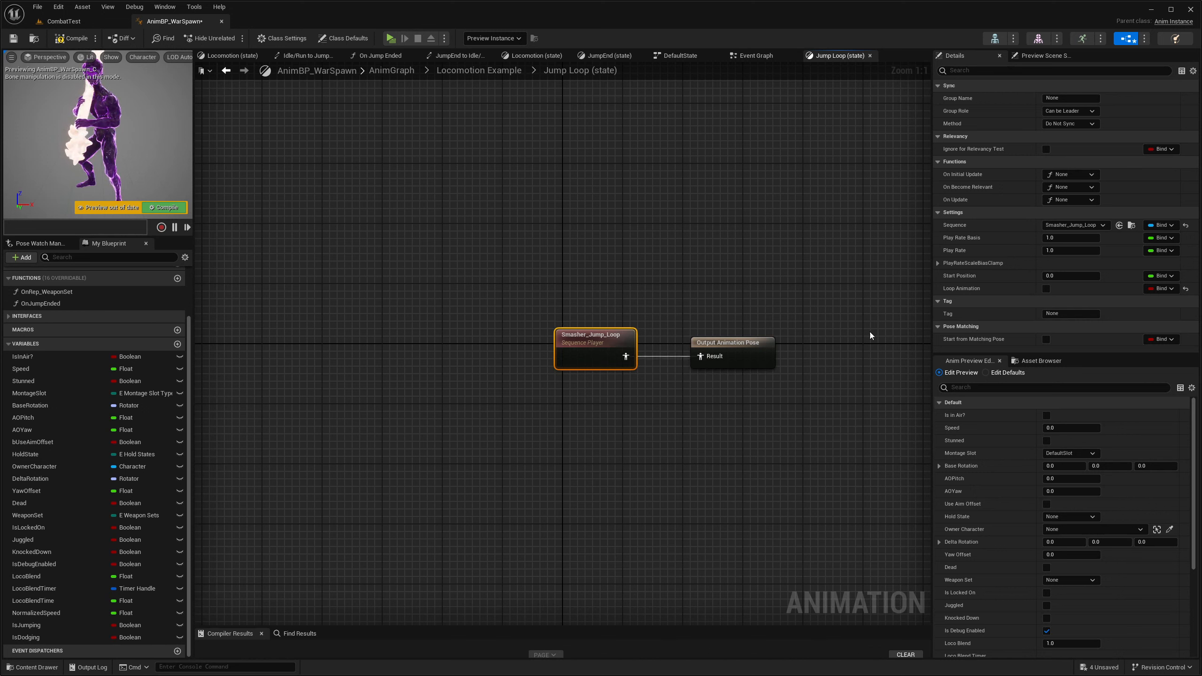
pyautogui.click(1047, 289)
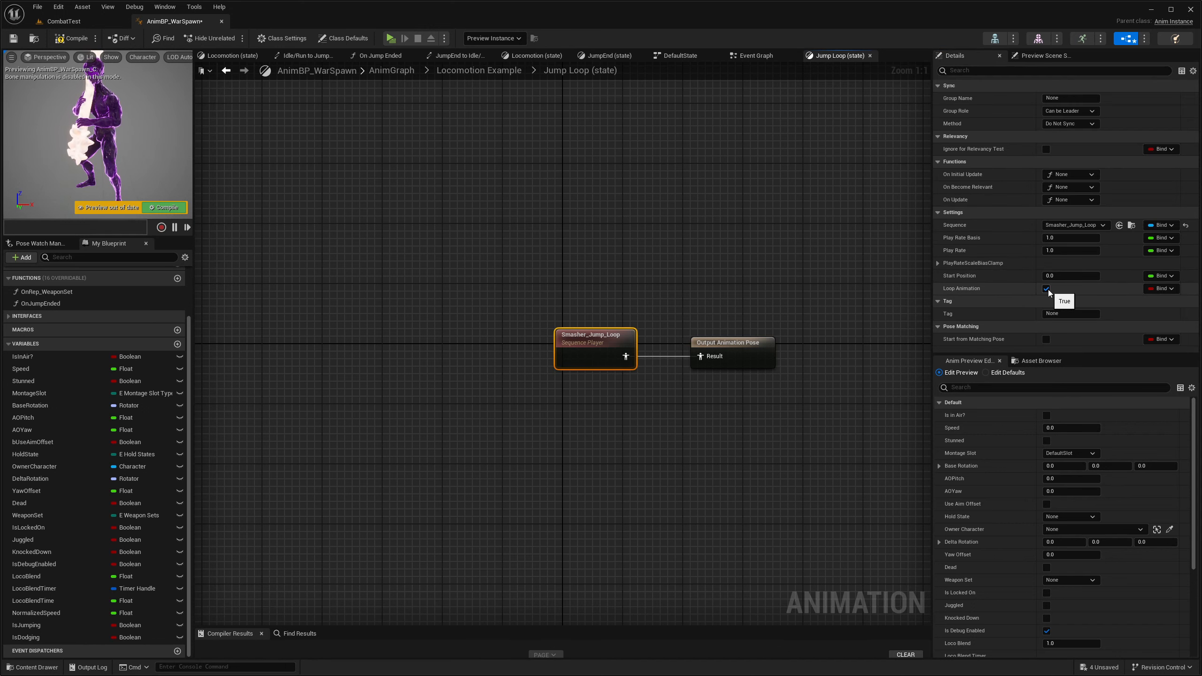
# - Open the Jump Loop to Jump Land transition rule and connect an IsInAir? getter to Can Enter Transition
pyautogui.click(504, 70)
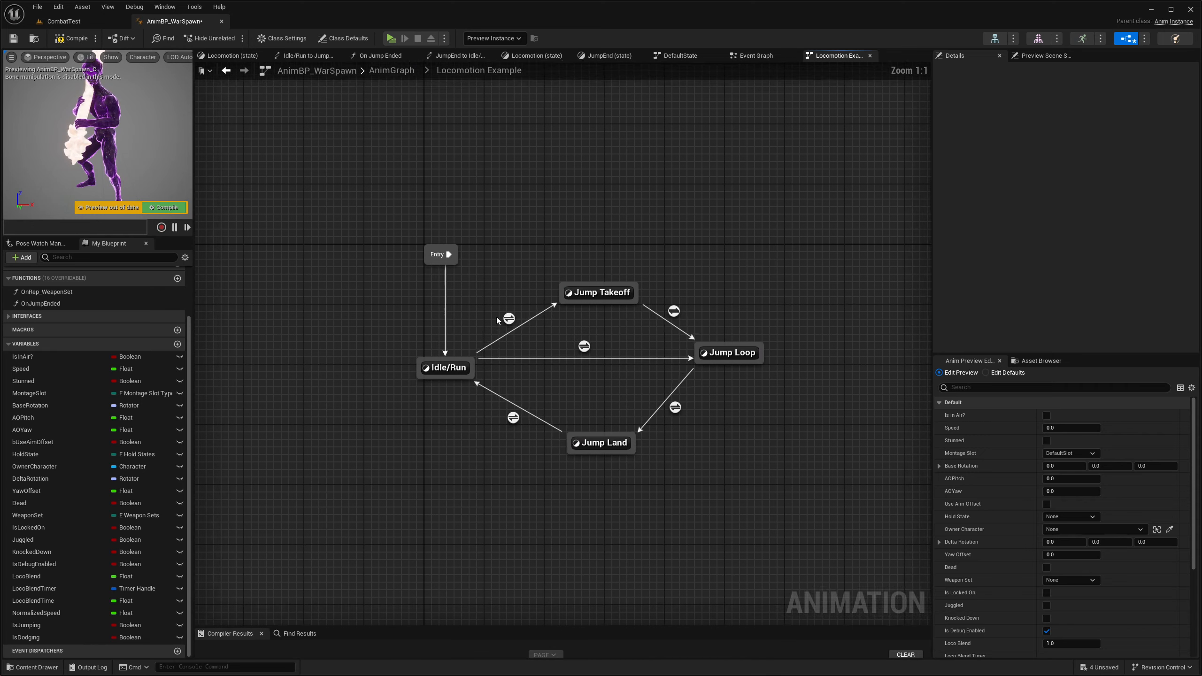
pyautogui.click(684, 415)
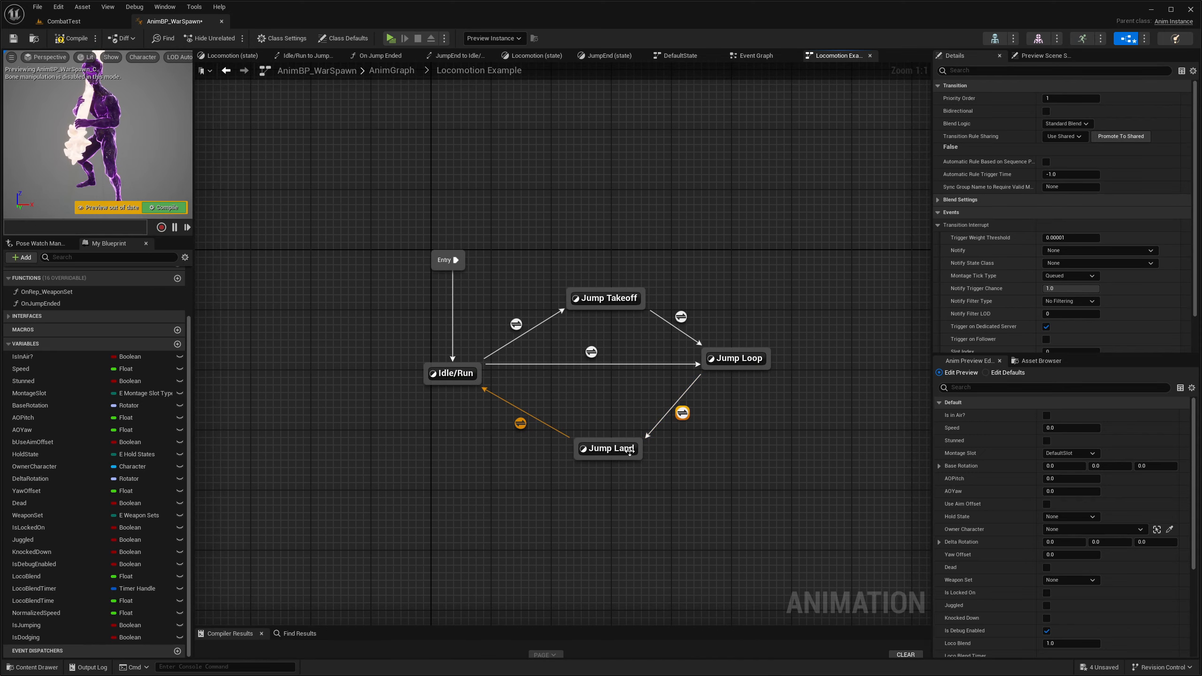
pyautogui.doubleClick(684, 415)
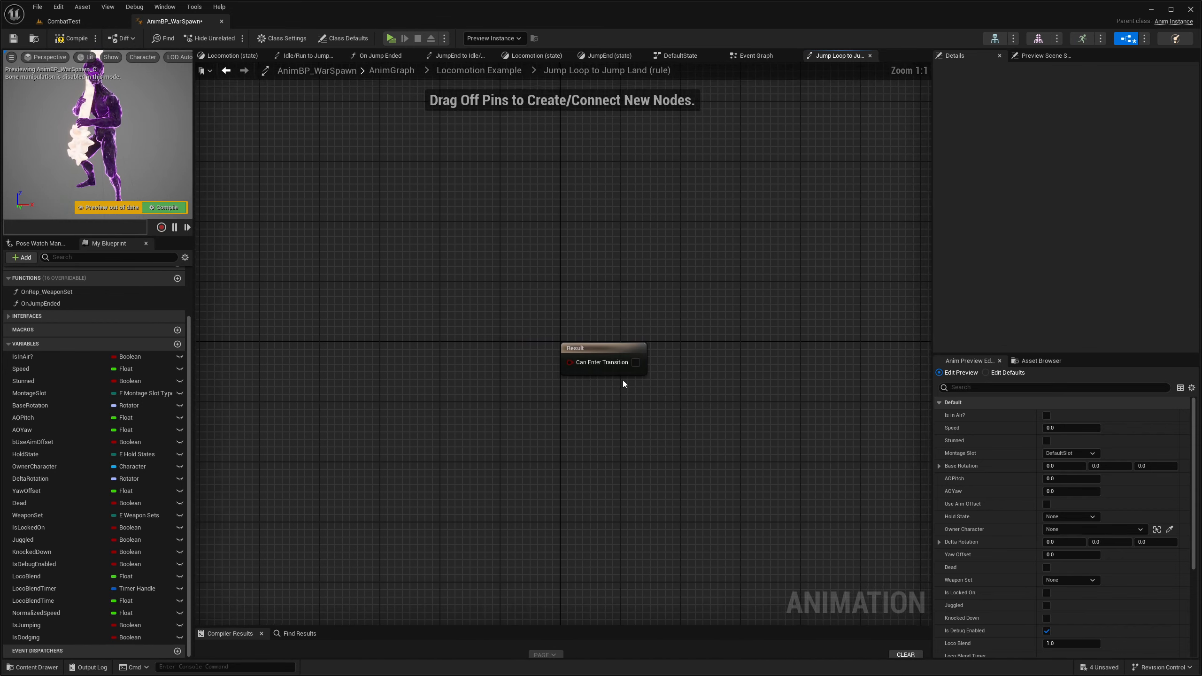
pyautogui.moveTo(34, 359); pyautogui.dragTo(581, 365)
pyautogui.click(442, 360)
pyautogui.moveTo(427, 354); pyautogui.dragTo(458, 369)
# - Add a NOT Boolean node driven by the Is in Air? node's output
pyautogui.moveTo(403, 317); pyautogui.dragTo(491, 371)
pyautogui.click(439, 369)
pyautogui.write('not boo')
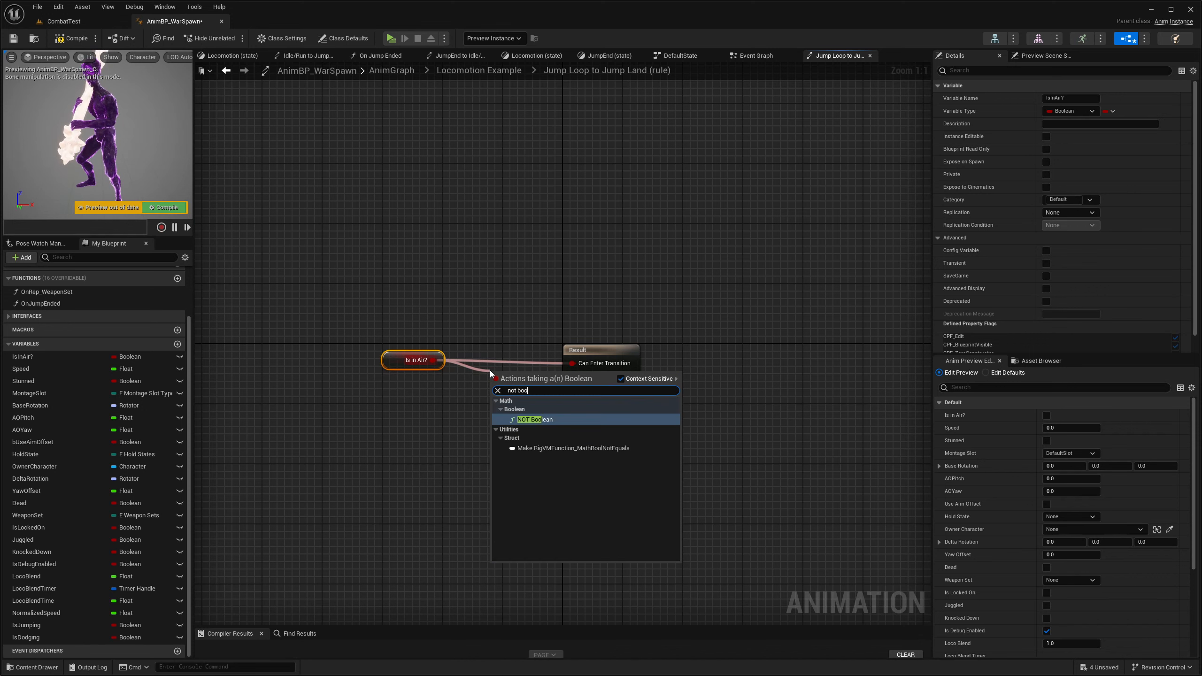
pyautogui.press('Return')
# - Move the Result node aside, connect the NOT output to Can Enter Transition and align the NOT node between the others
pyautogui.moveTo(586, 351); pyautogui.dragTo(646, 359)
pyautogui.click(579, 339)
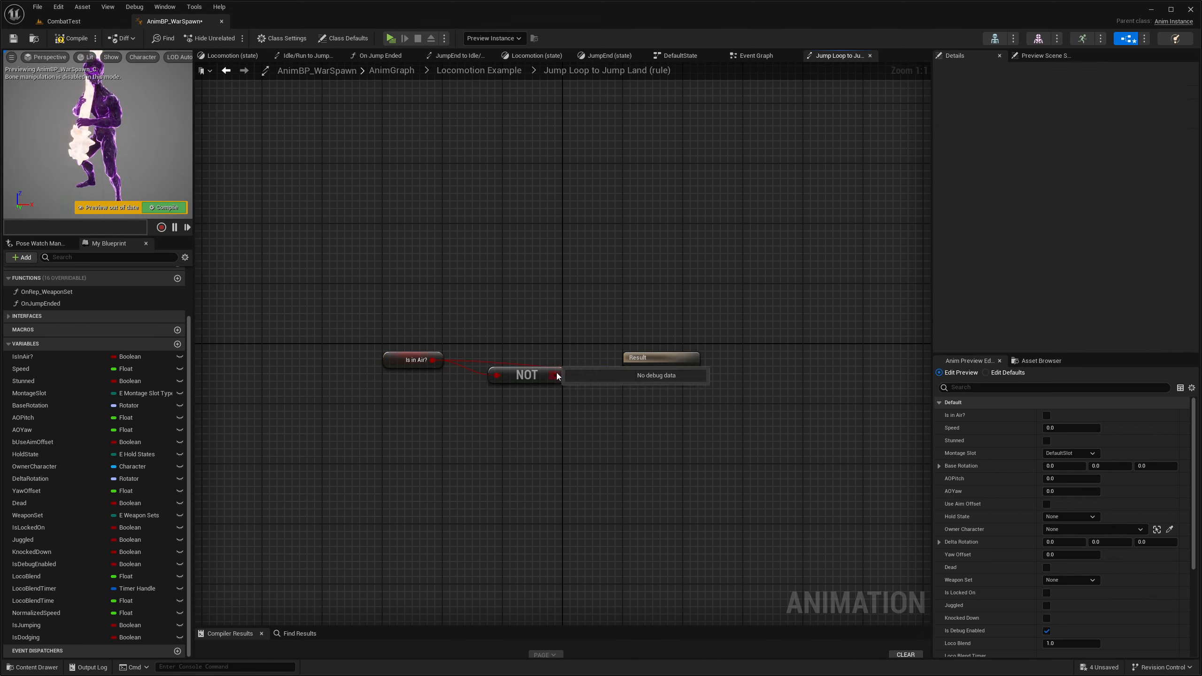
pyautogui.moveTo(557, 375); pyautogui.dragTo(650, 353)
pyautogui.click(578, 334)
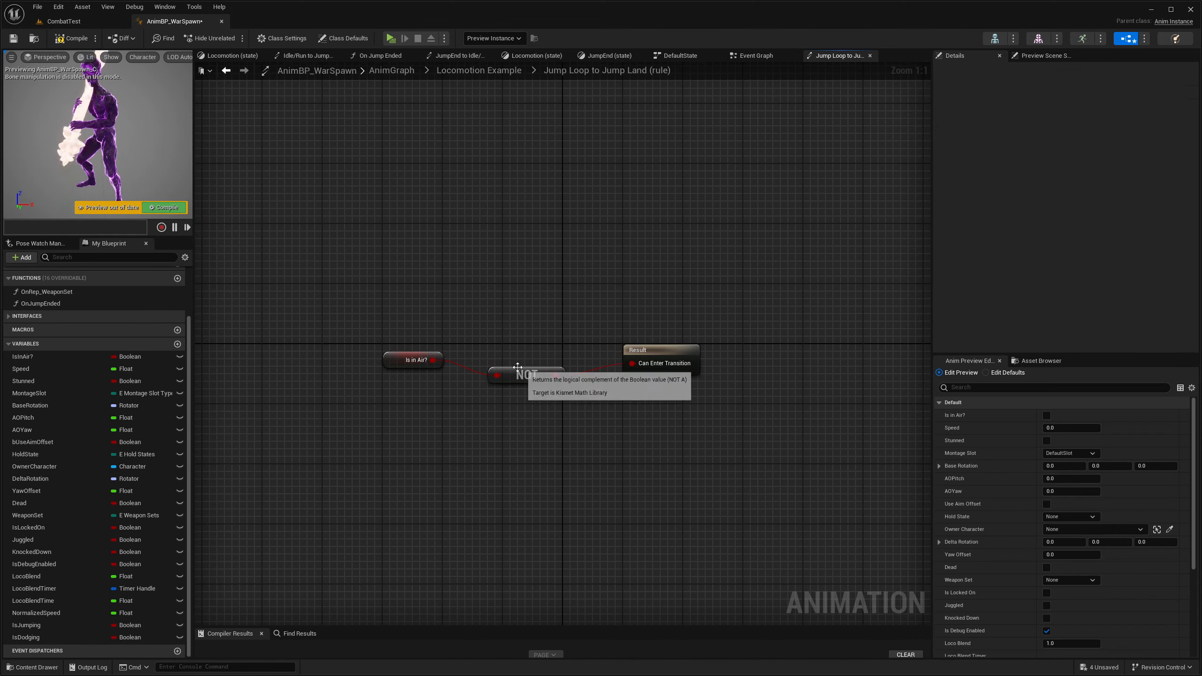
pyautogui.moveTo(518, 367); pyautogui.dragTo(518, 359)
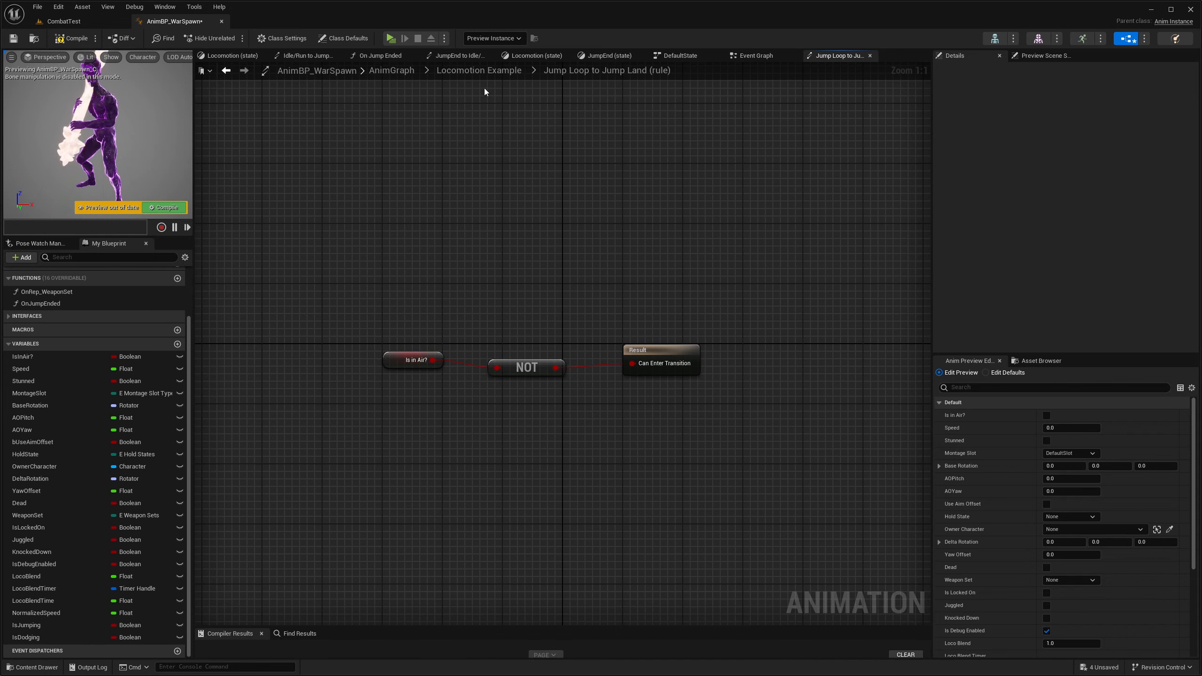
# - Return to the Locomotion Example state machine, open the Jump Land state and move its Output Animation Pose node aside
pyautogui.click(483, 72)
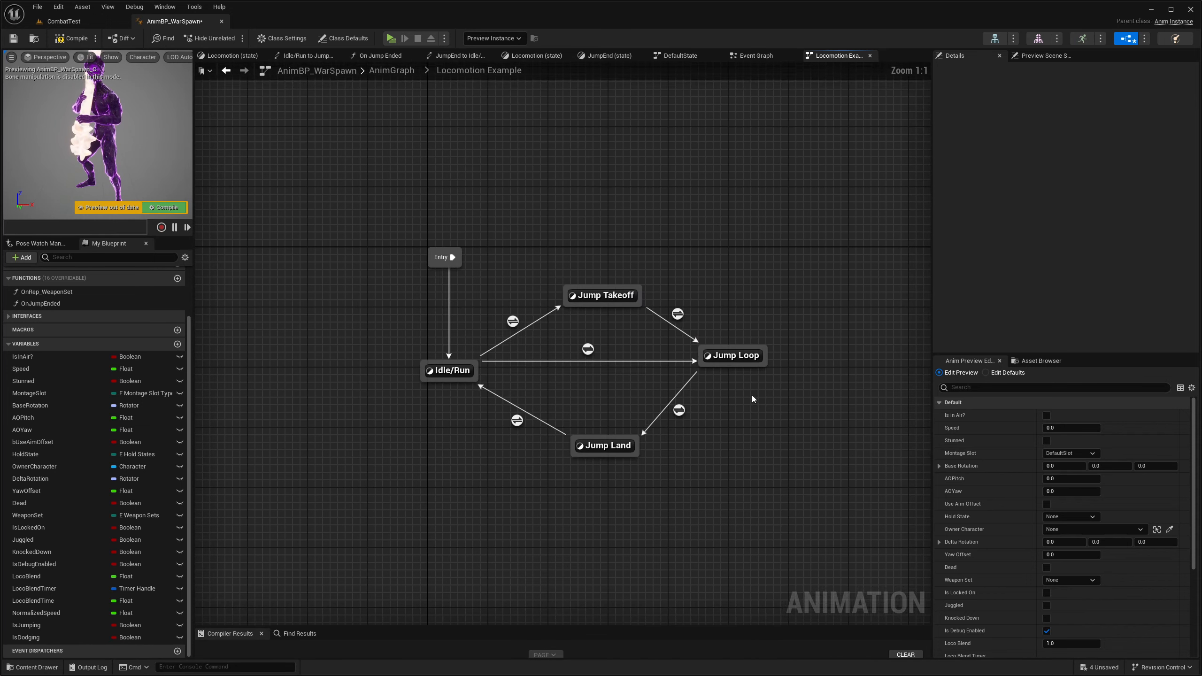
pyautogui.doubleClick(609, 448)
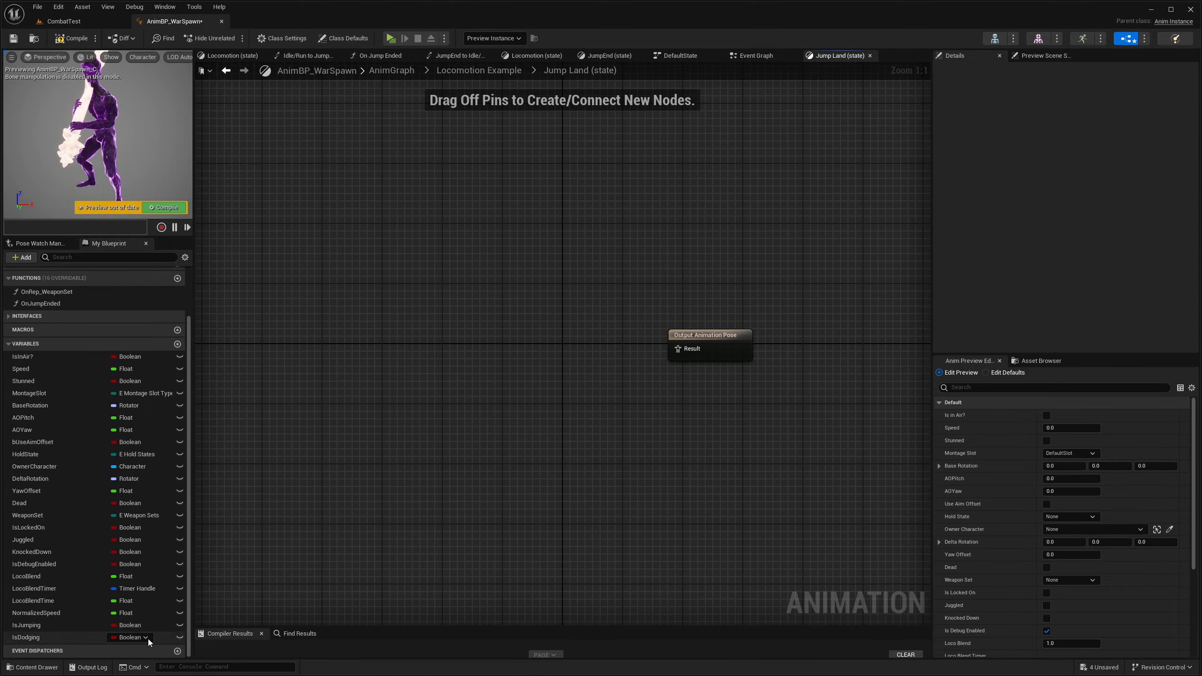
pyautogui.click(33, 667)
pyautogui.moveTo(351, 504); pyautogui.dragTo(514, 326)
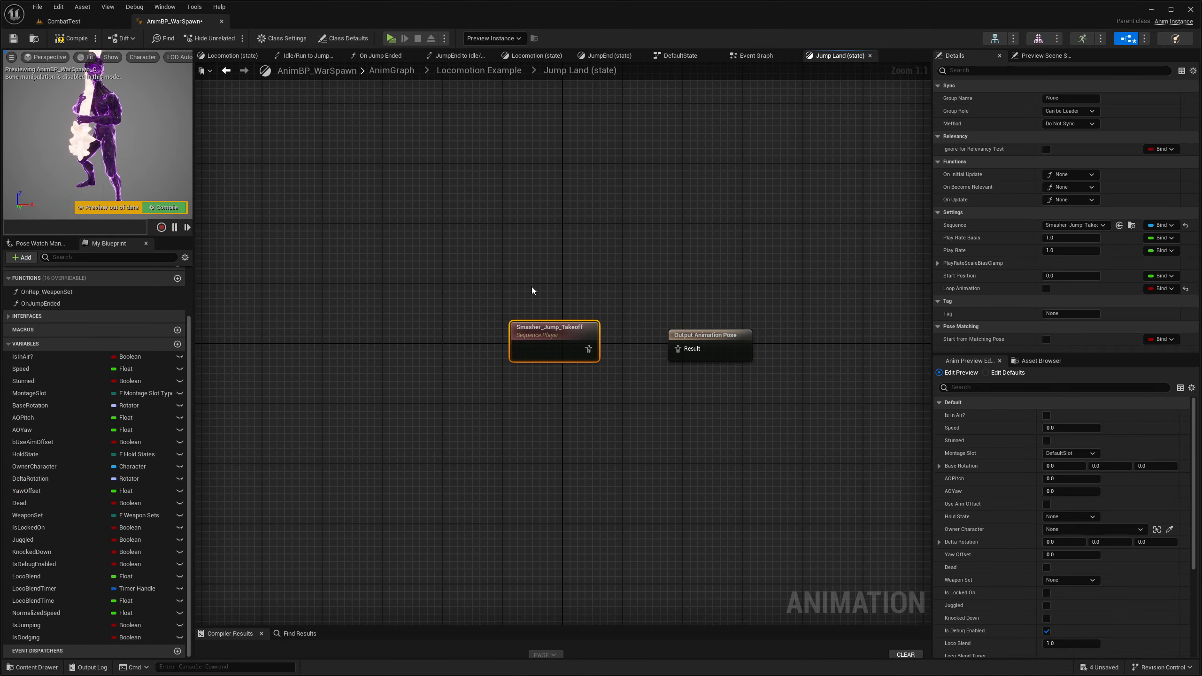
pyautogui.moveTo(596, 408); pyautogui.dragTo(537, 305)
pyautogui.press('Delete')
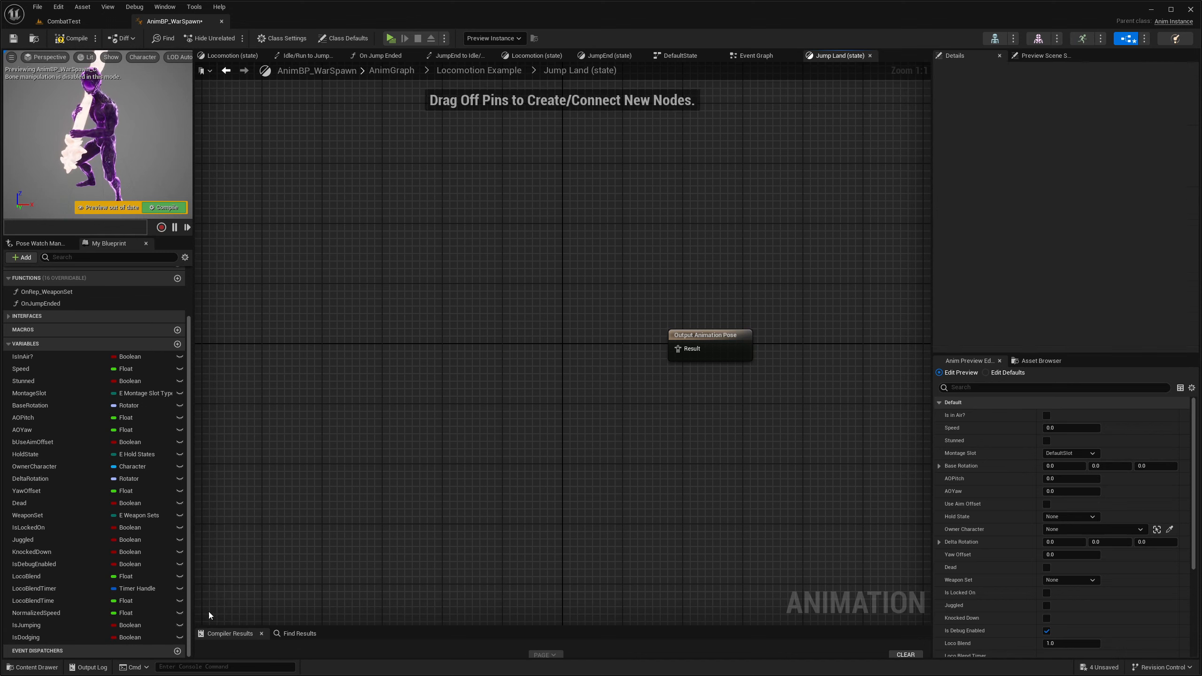
# - Add the Smasher_Jump_Land animation to the Jump Land state, connect it to the output pose's Result and place it closer
pyautogui.click(37, 669)
pyautogui.moveTo(248, 517); pyautogui.dragTo(491, 331)
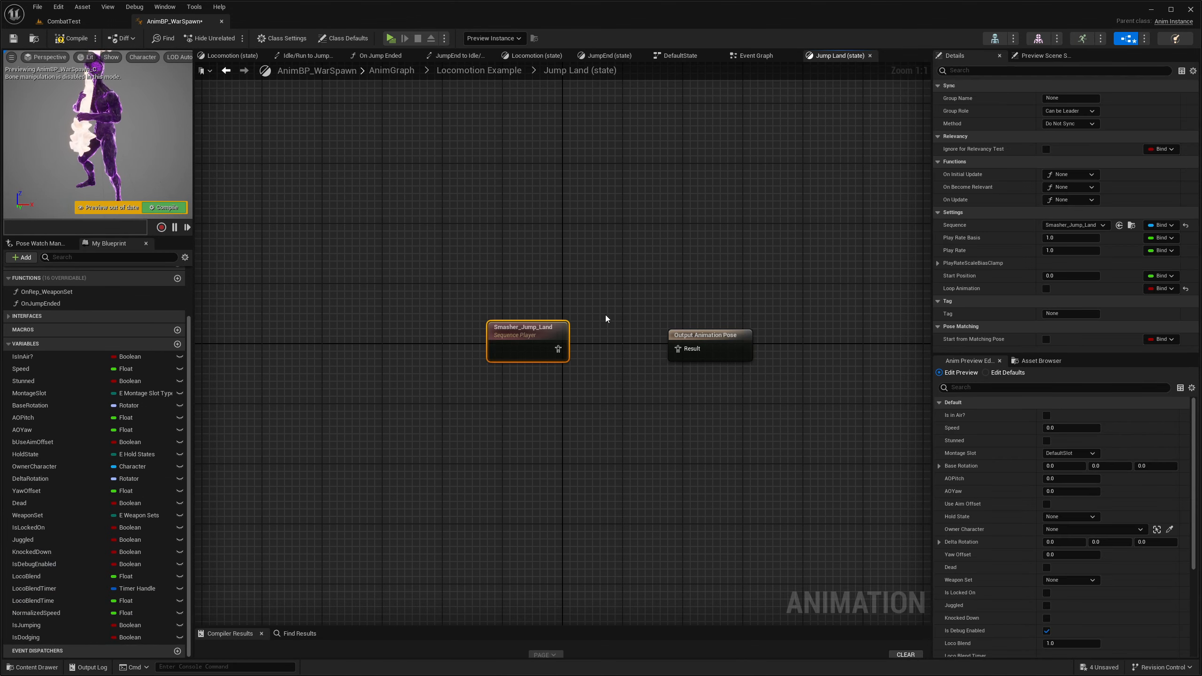
pyautogui.moveTo(559, 348); pyautogui.dragTo(678, 349)
pyautogui.moveTo(523, 330); pyautogui.dragTo(560, 330)
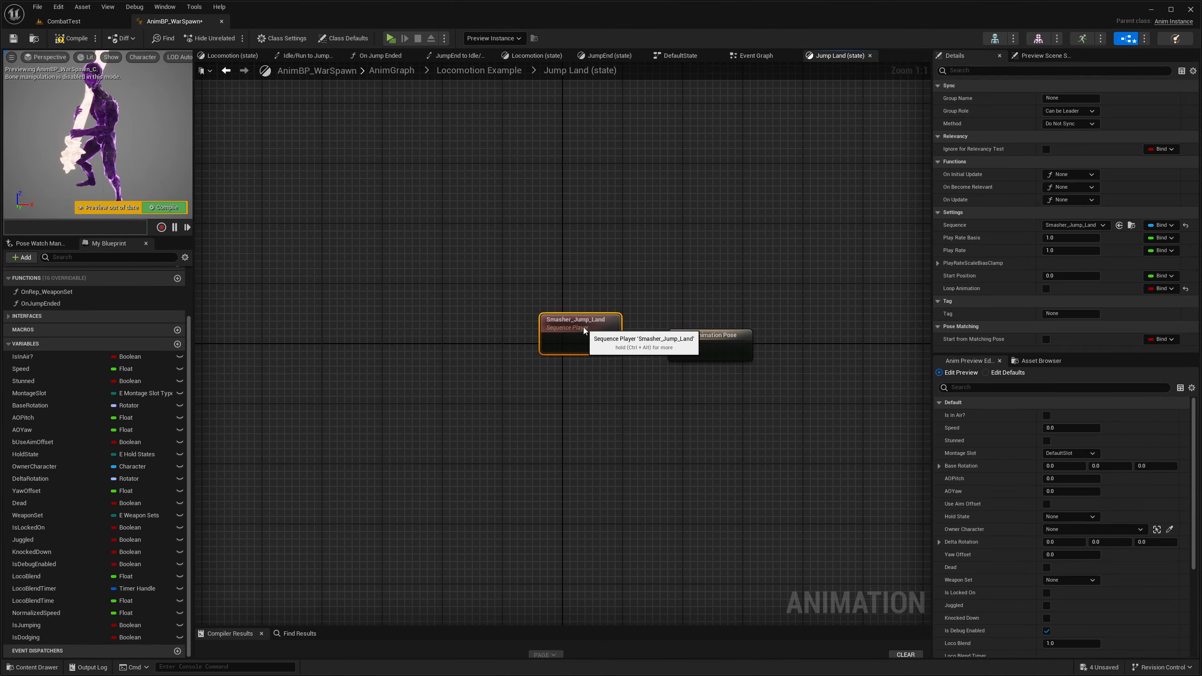
pyautogui.click(1045, 288)
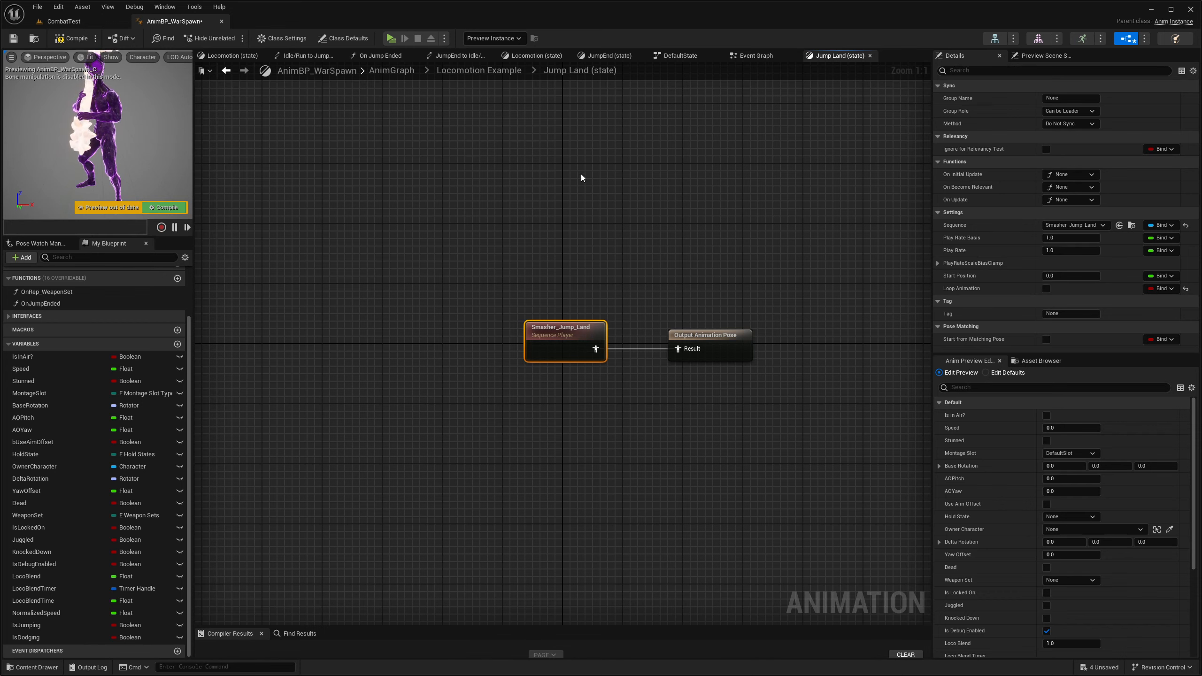
pyautogui.click(457, 147)
# - Review the animations assigned in the Jump Takeoff, Jump Loop and Jump Land states of the Locomotion Example state machine
pyautogui.click(473, 70)
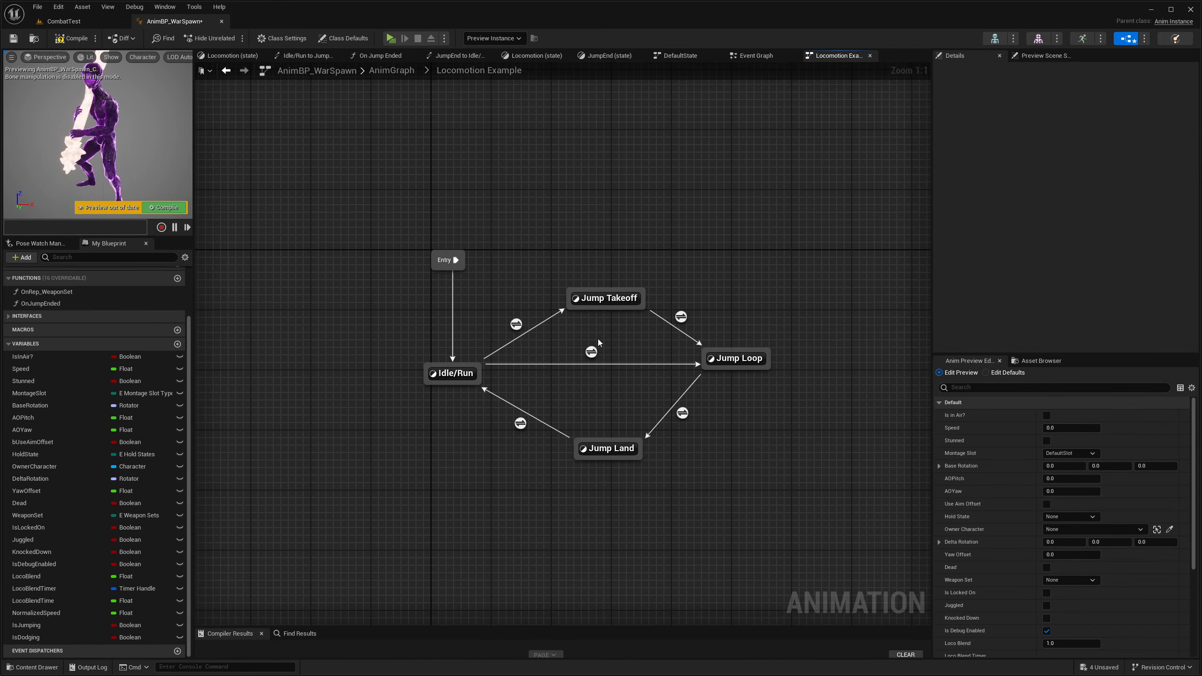
pyautogui.doubleClick(610, 301)
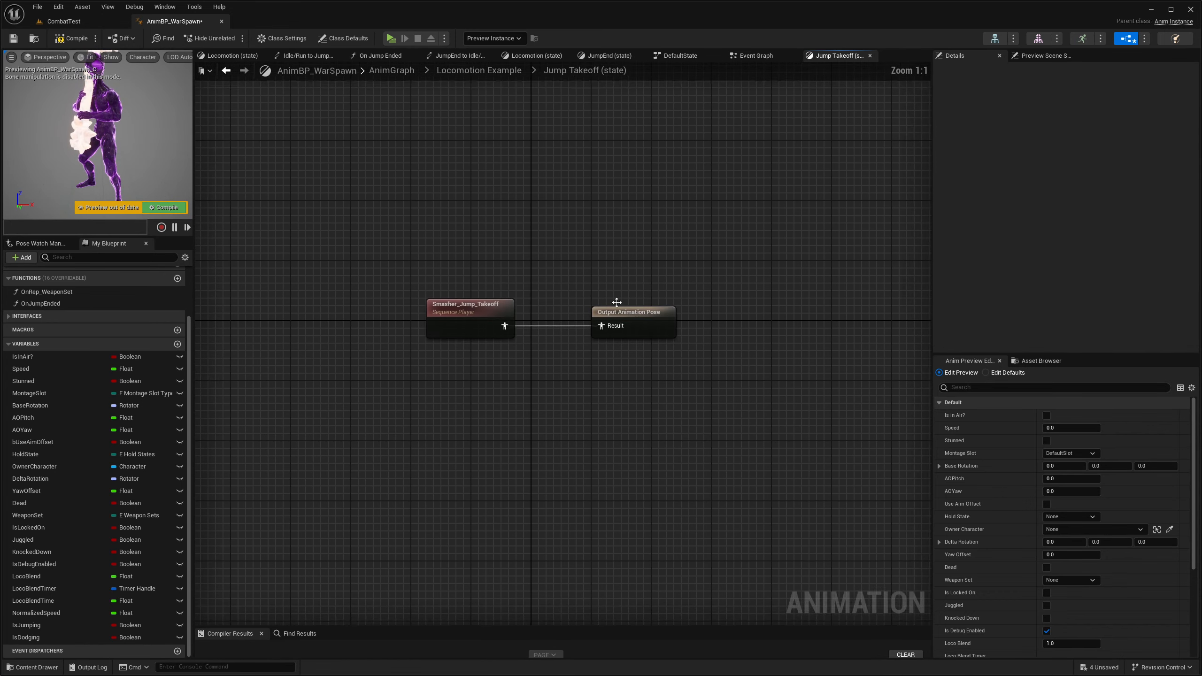
pyautogui.click(497, 75)
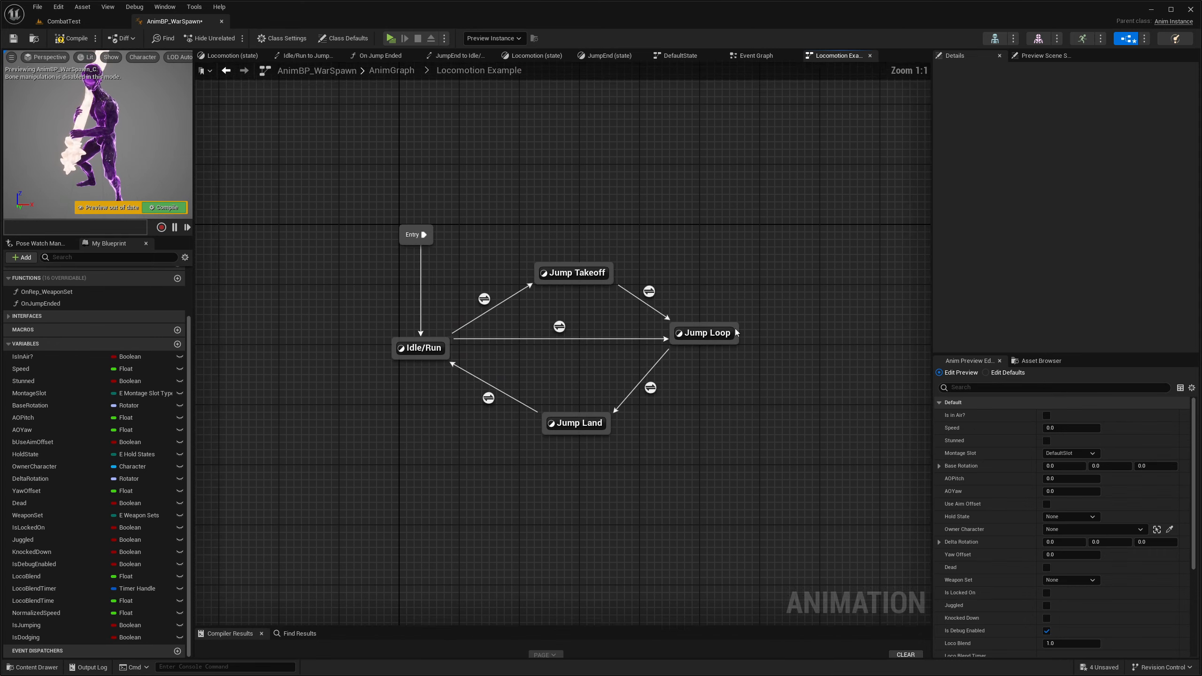
pyautogui.doubleClick(710, 353)
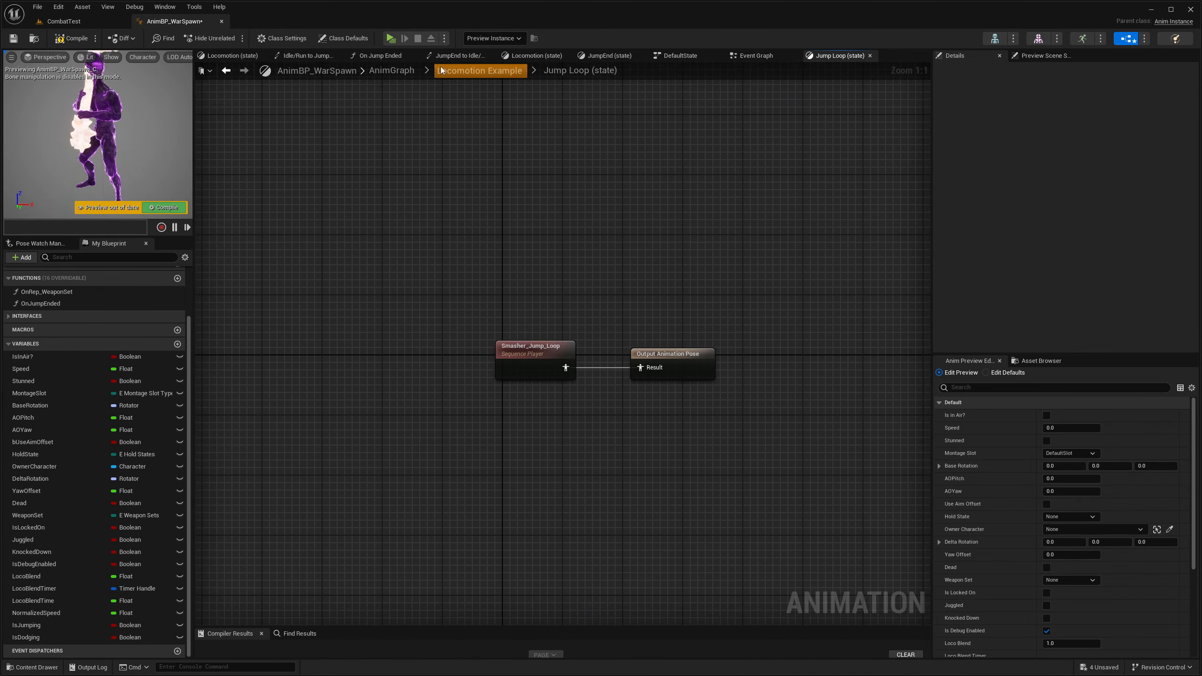
pyautogui.click(479, 70)
pyautogui.doubleClick(607, 448)
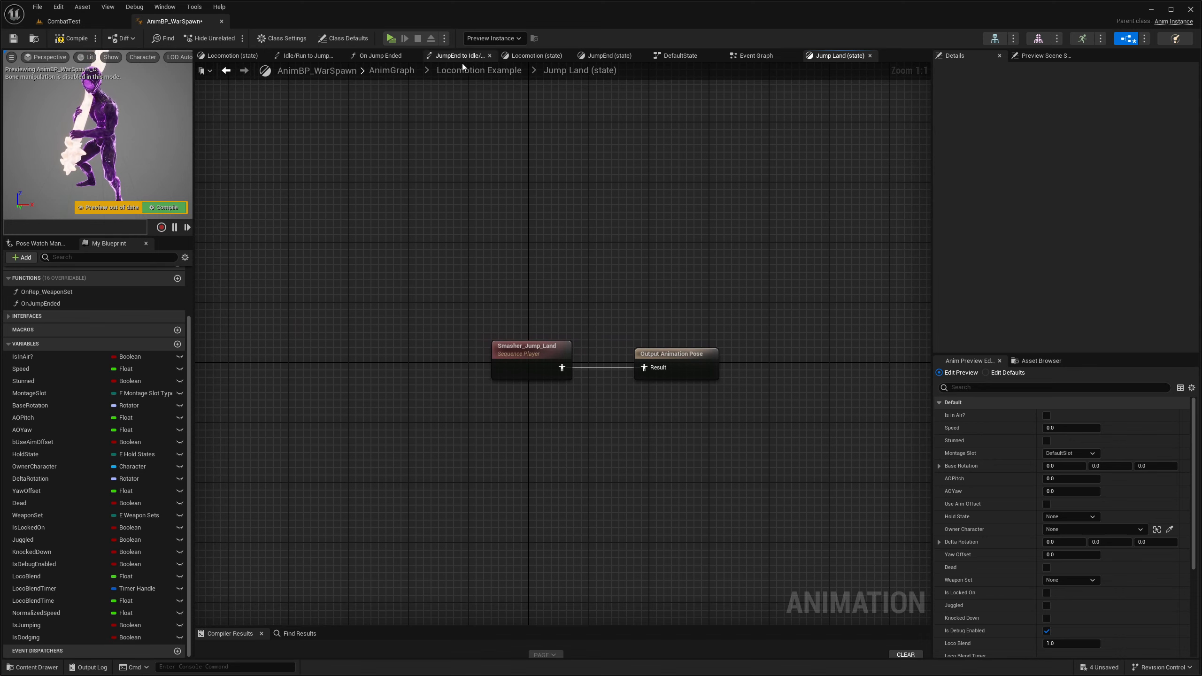
pyautogui.click(504, 71)
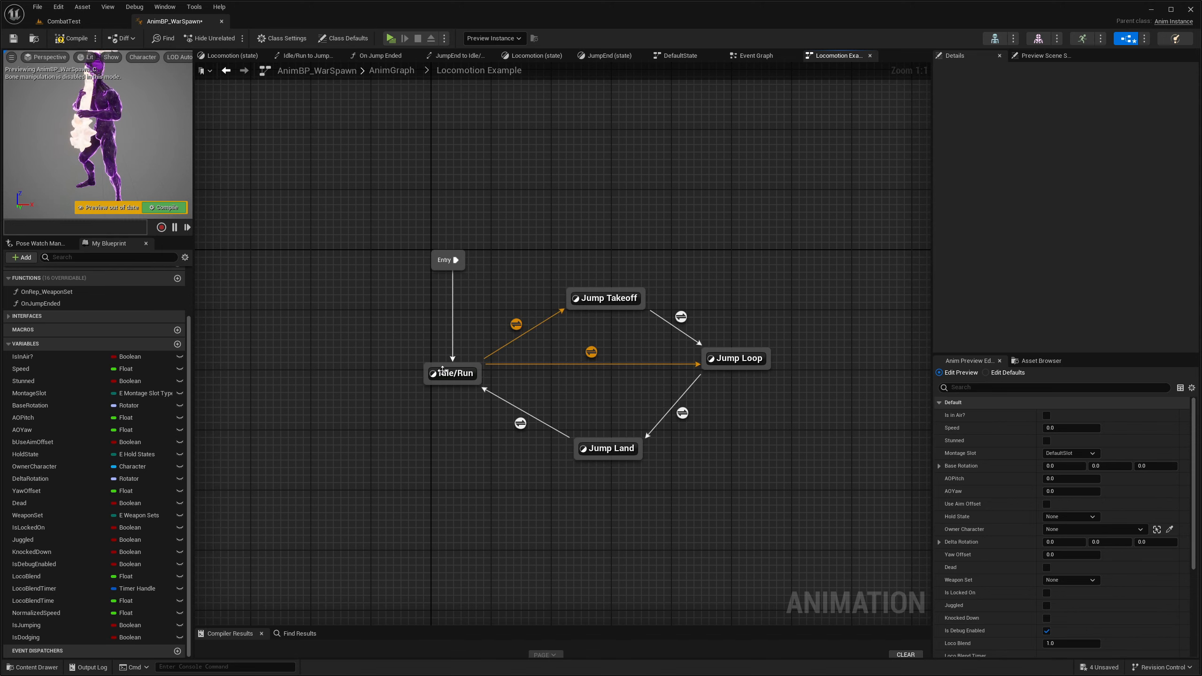
# - In the Idle/Run to Jump Loop transition rule, connect an IsInAir? getter to Can Enter Transition and align it with the Result node
pyautogui.doubleClick(592, 353)
pyautogui.moveTo(45, 358); pyautogui.dragTo(466, 383)
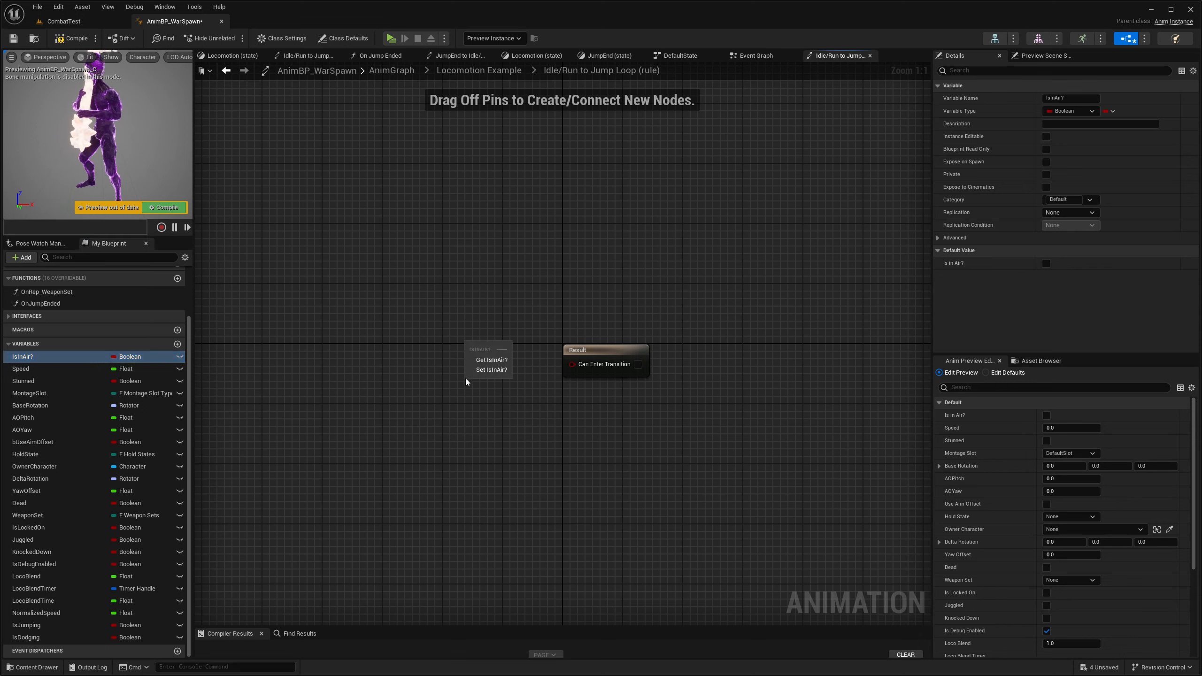
pyautogui.click(491, 360)
pyautogui.moveTo(508, 345); pyautogui.dragTo(572, 363)
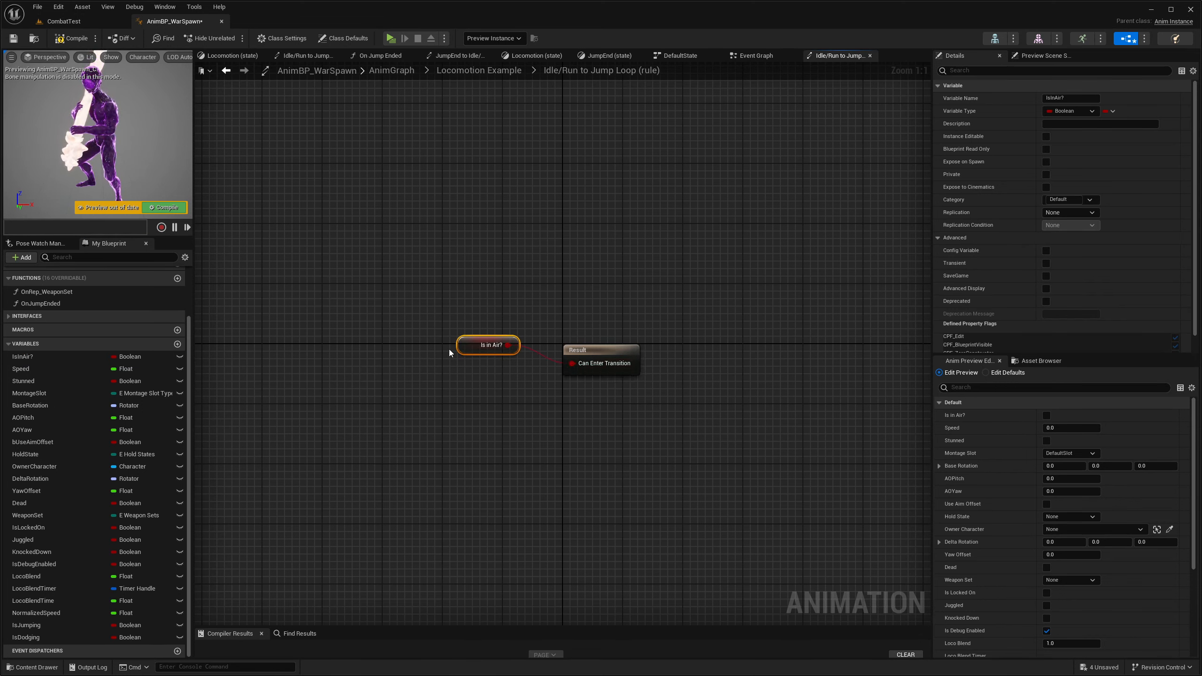
pyautogui.moveTo(463, 348); pyautogui.dragTo(470, 362)
pyautogui.click(308, 220)
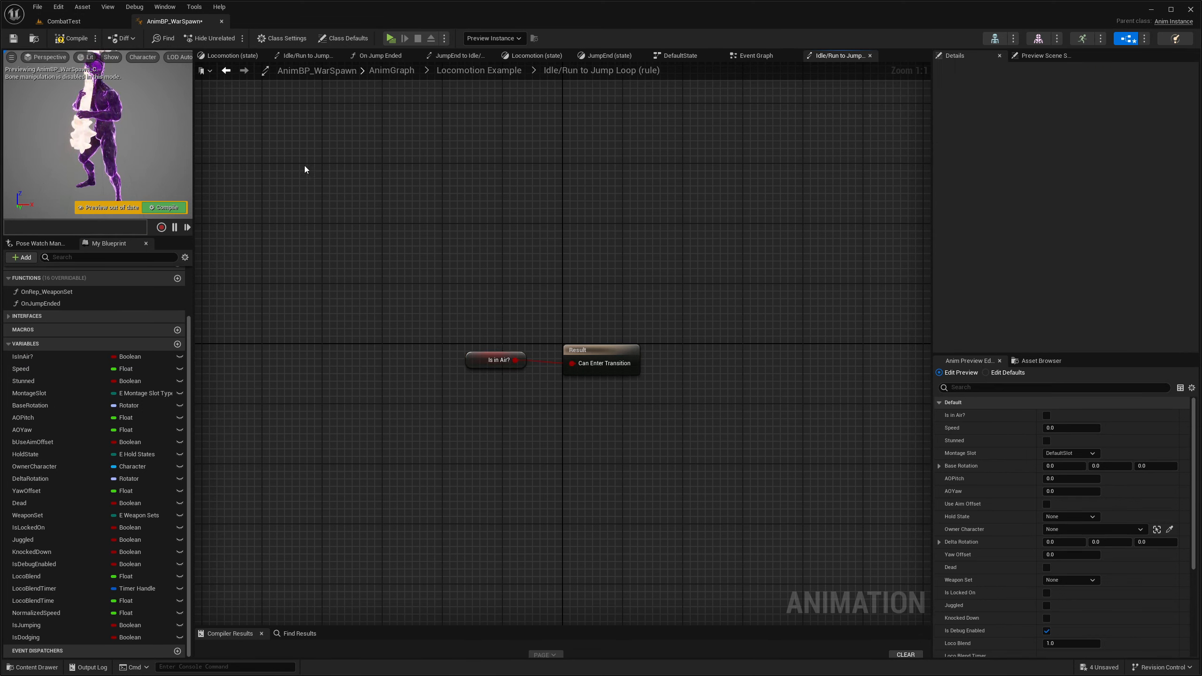
# - Return to the Locomotion Example state machine and inspect the settings of the Idle/Run to Jump Loop transition
pyautogui.click(482, 70)
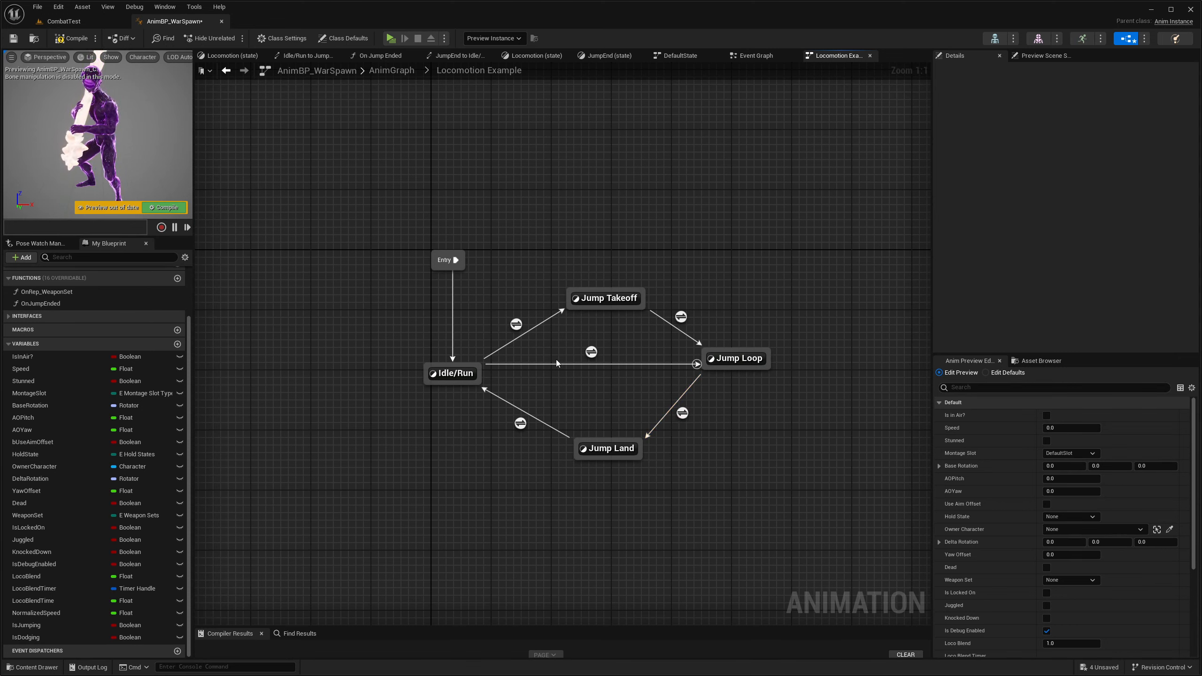
pyautogui.click(591, 352)
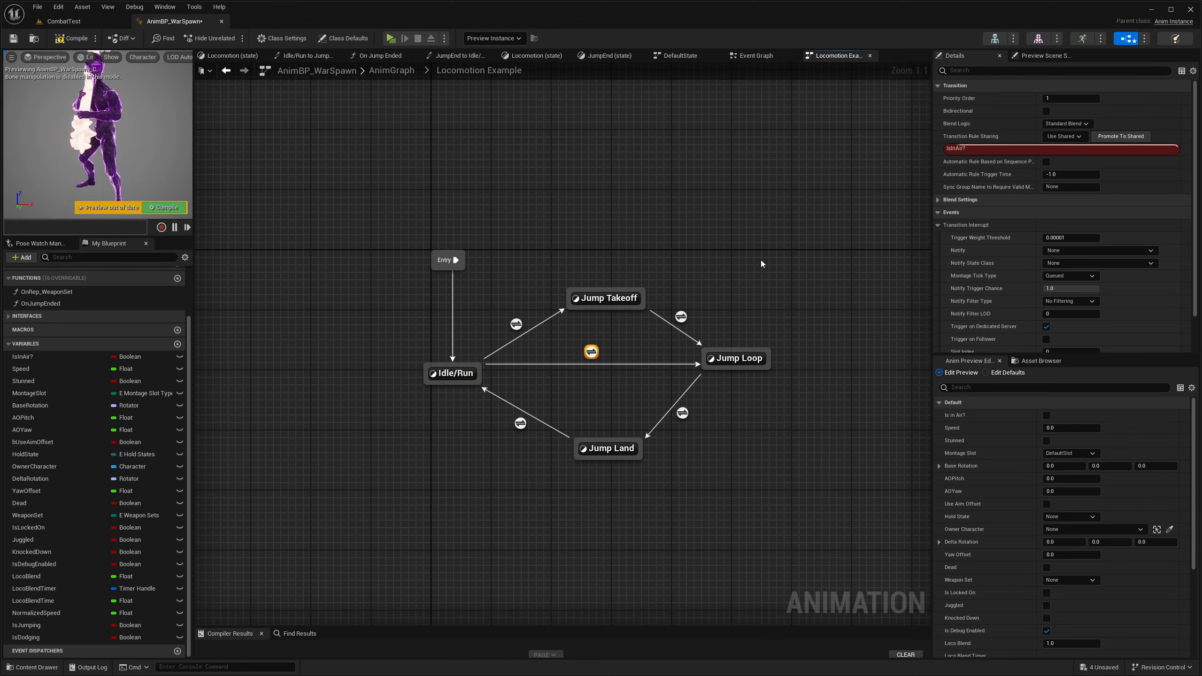
pyautogui.click(762, 260)
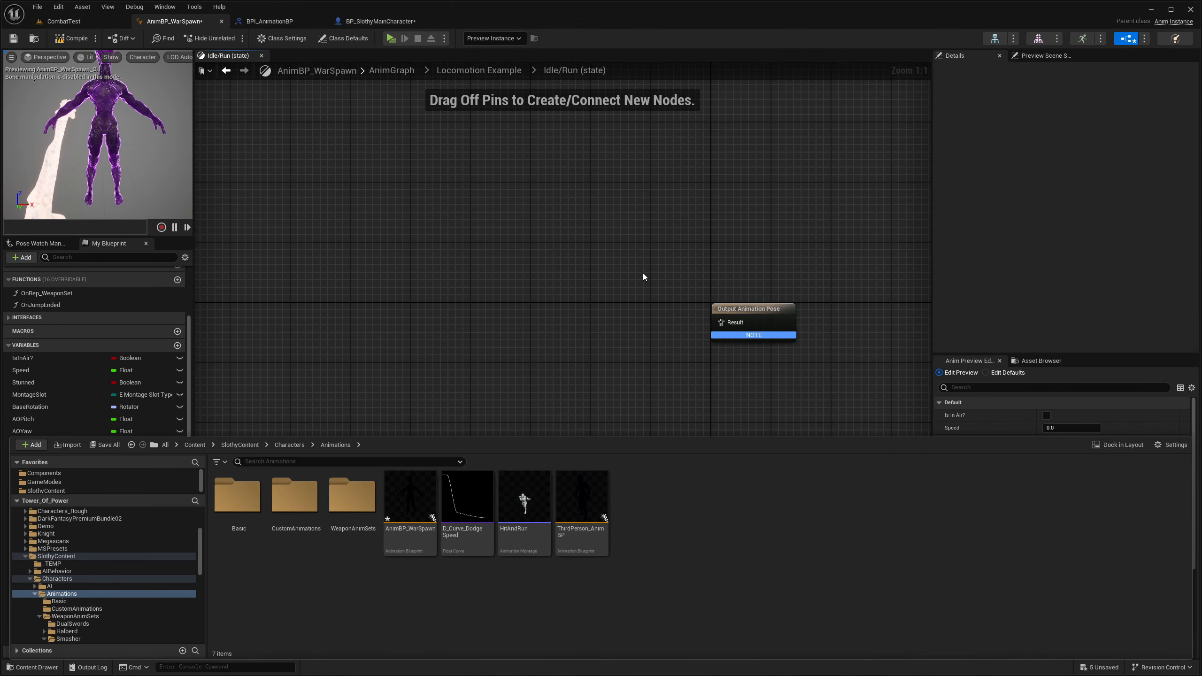
# - Add the BS_Free_Locomotion blend space from the Smasher animation set to the Idle/Run state and connect it to the output pose's Result
pyautogui.scroll(-2, 604, 281)
pyautogui.scroll(2, 737, 307)
pyautogui.moveTo(600, 331); pyautogui.dragTo(499, 295, button='right')
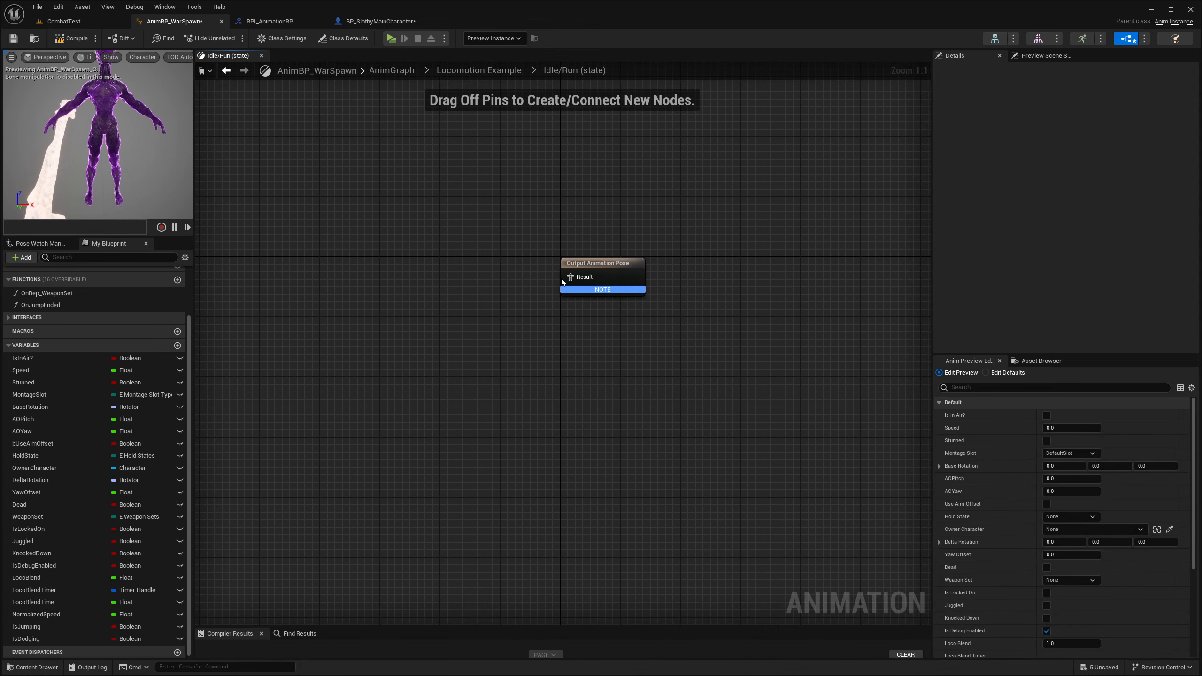
pyautogui.click(33, 666)
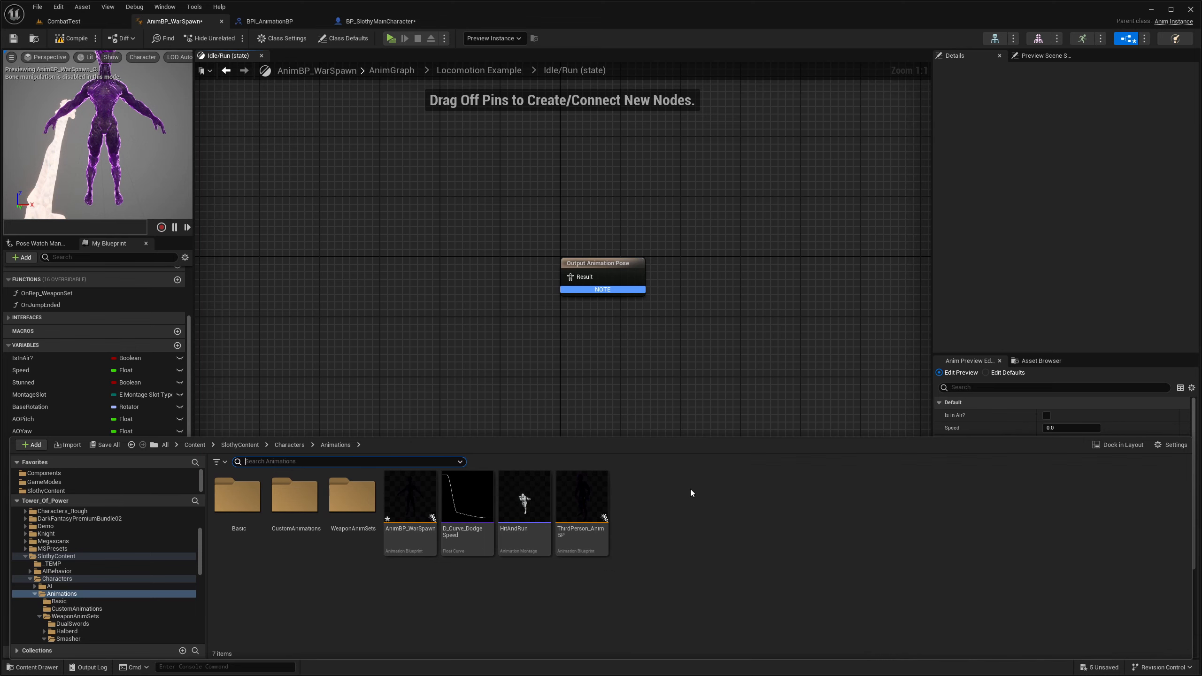
pyautogui.doubleClick(352, 495)
pyautogui.doubleClick(352, 495)
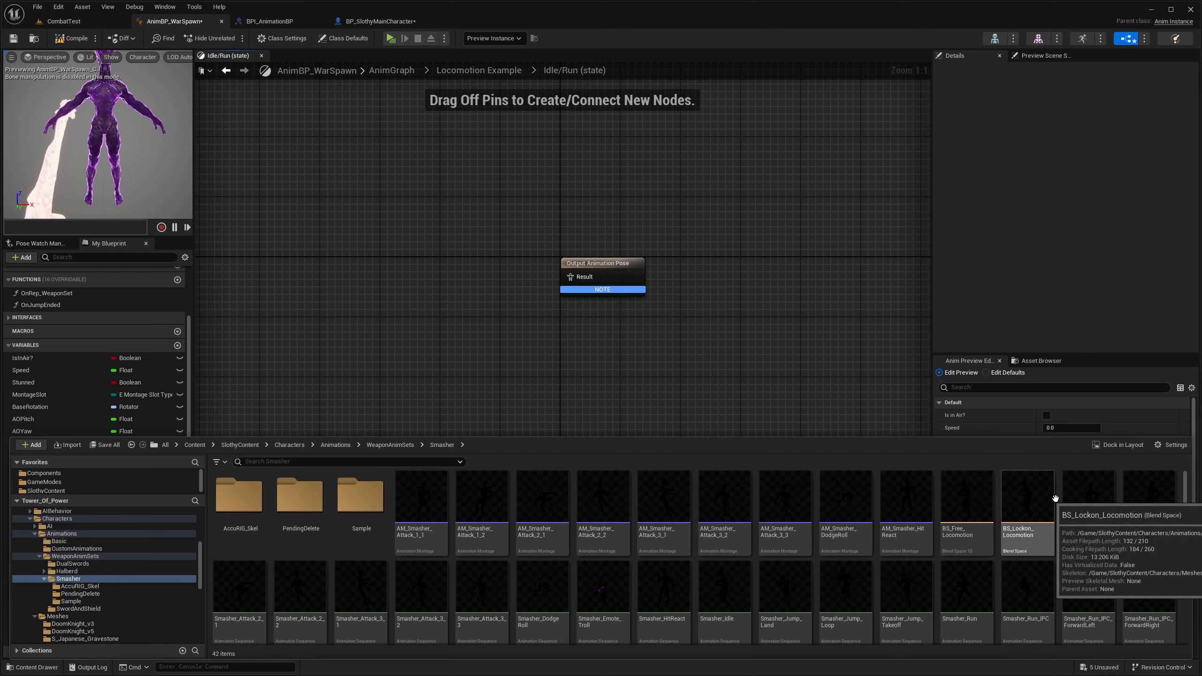
pyautogui.moveTo(970, 493); pyautogui.dragTo(410, 257)
pyautogui.moveTo(321, 192); pyautogui.dragTo(497, 343)
pyautogui.moveTo(314, 194); pyautogui.dragTo(481, 329)
pyautogui.moveTo(429, 251); pyautogui.dragTo(569, 279)
pyautogui.click(384, 229)
# - Reposition the BS_Free_Locomotion node so it lines up with the Output Animation Pose node
pyautogui.moveTo(346, 225); pyautogui.dragTo(492, 255, button='right')
pyautogui.moveTo(570, 313); pyautogui.dragTo(588, 295)
pyautogui.click(597, 364)
pyautogui.moveTo(665, 368); pyautogui.dragTo(590, 371, button='right')
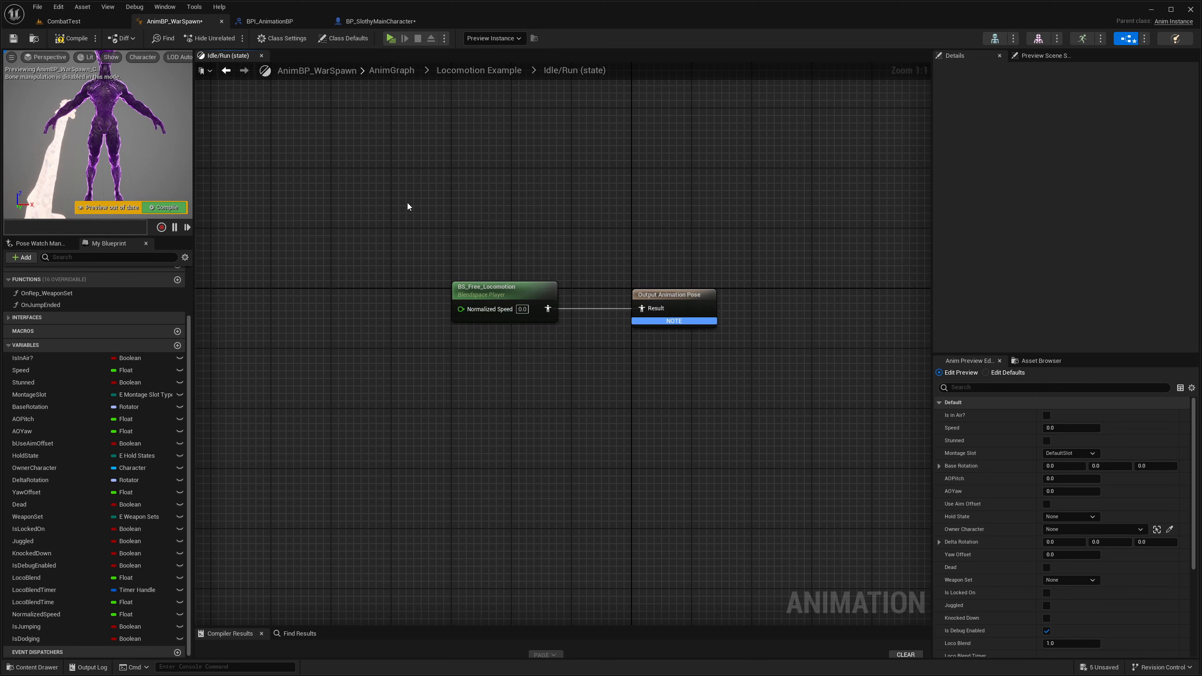
# - Add a NormalizedSpeed getter, connect it to the Normalized Speed input of BS_Free_Locomotion and align it with that node
pyautogui.moveTo(357, 193); pyautogui.dragTo(753, 355)
pyautogui.click(361, 381)
pyautogui.moveTo(38, 614); pyautogui.dragTo(461, 309)
pyautogui.click(237, 285)
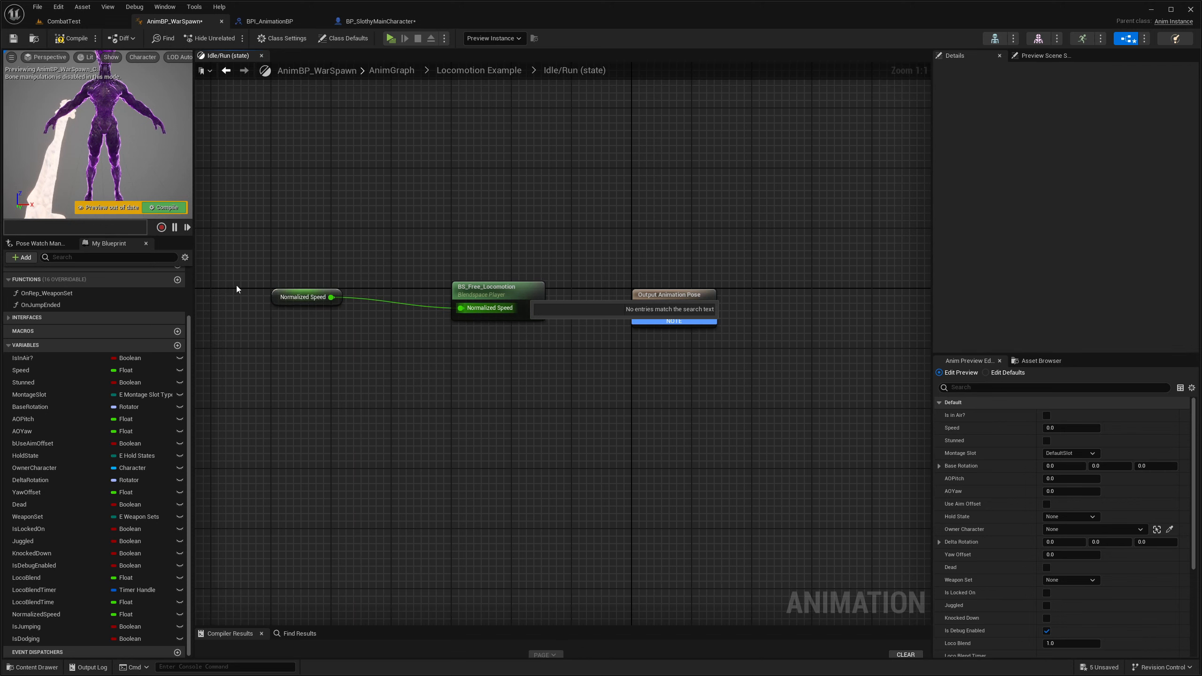
pyautogui.moveTo(270, 297); pyautogui.dragTo(293, 305)
pyautogui.click(321, 265)
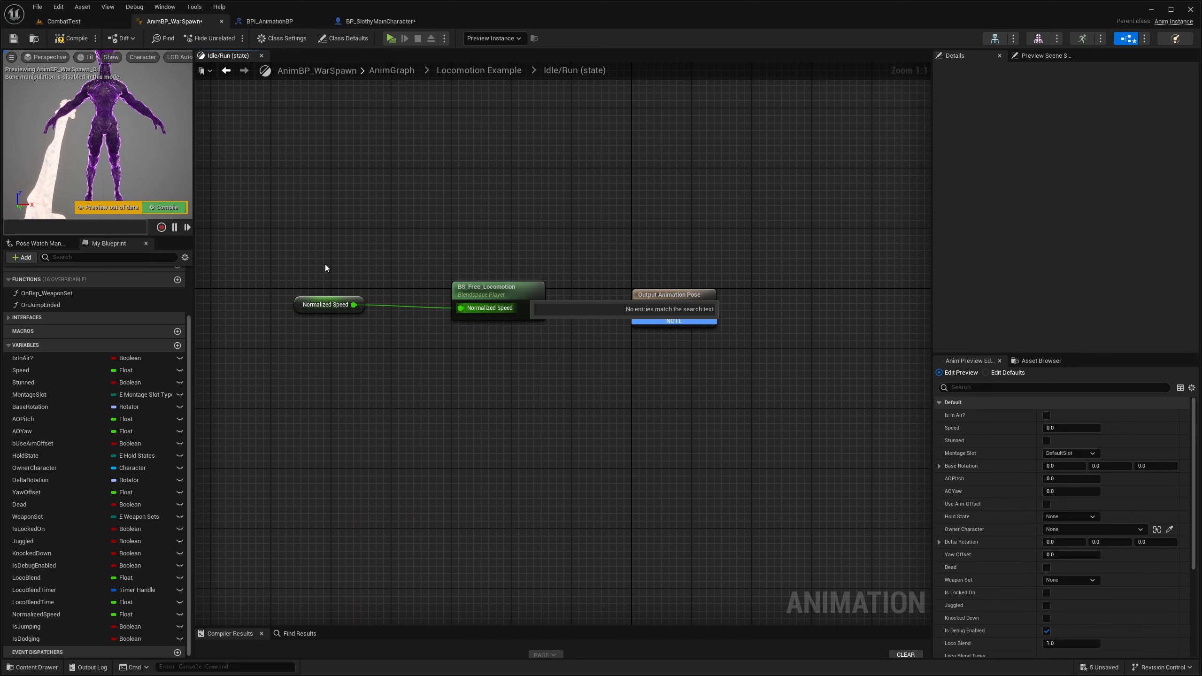
# - Open the BS_Free_Locomotion blend space, enlarge its sample graph to view the Normalized Speed axis, and close it
pyautogui.doubleClick(492, 289)
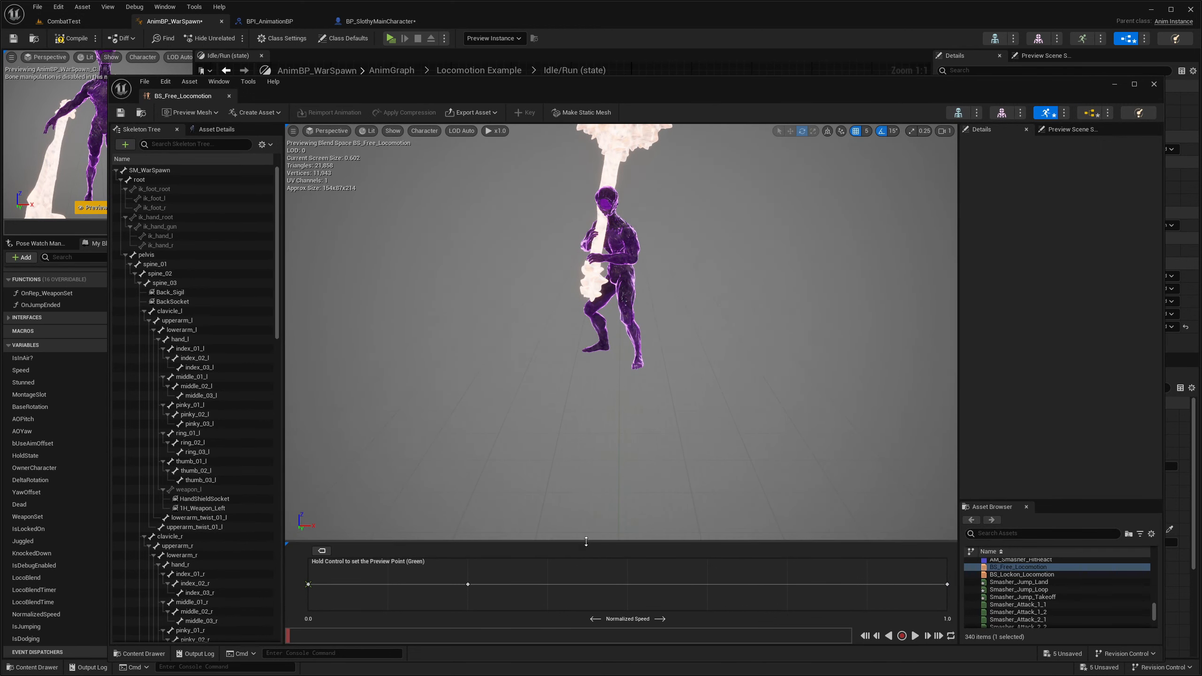
pyautogui.moveTo(586, 549); pyautogui.dragTo(559, 353)
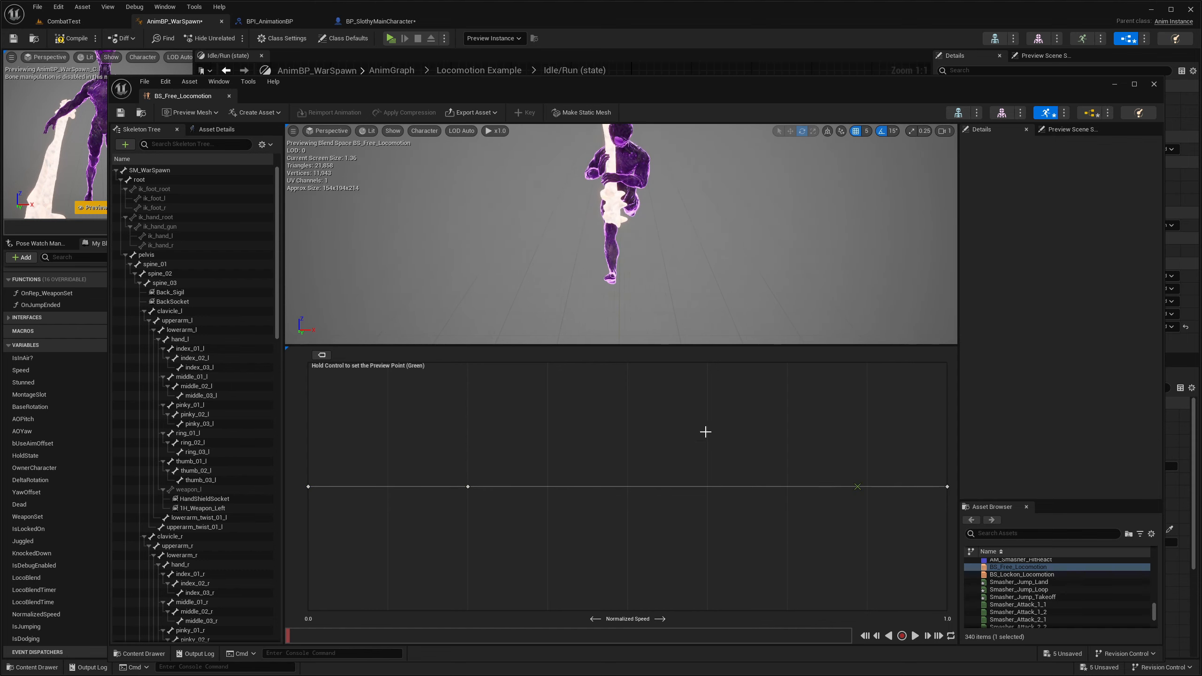
pyautogui.click(1153, 84)
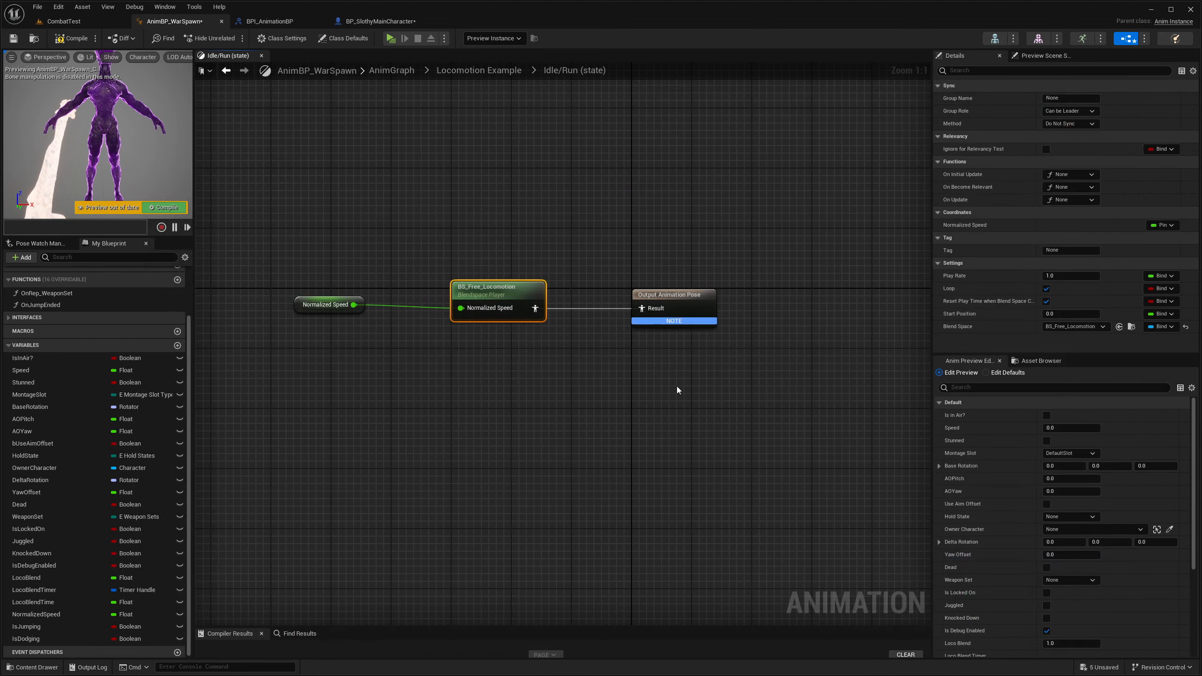
# - Review the Idle/Run node chain from Normalized Speed through BS_Free_Locomotion to the output pose
pyautogui.moveTo(410, 288); pyautogui.dragTo(428, 317, button='right')
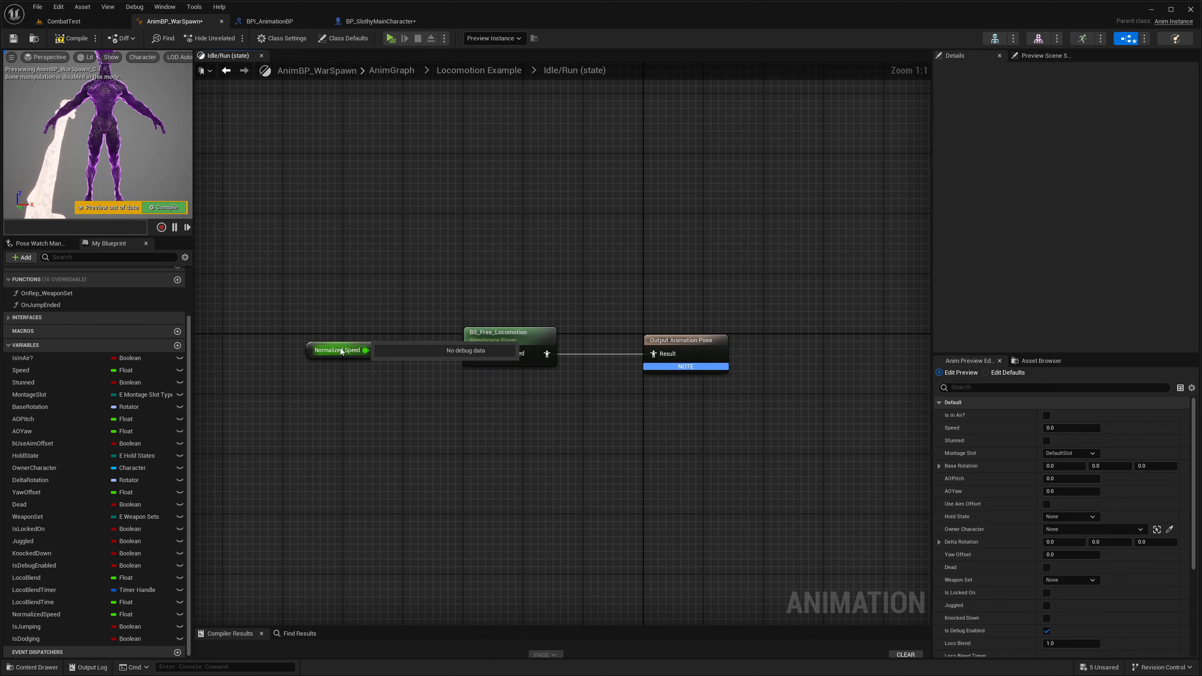
pyautogui.moveTo(292, 317); pyautogui.dragTo(586, 416)
pyautogui.click(586, 415)
pyautogui.moveTo(308, 268); pyautogui.dragTo(566, 408)
pyautogui.click(565, 407)
pyautogui.moveTo(393, 309); pyautogui.dragTo(402, 358, button='right')
pyautogui.moveTo(306, 306); pyautogui.dragTo(778, 460)
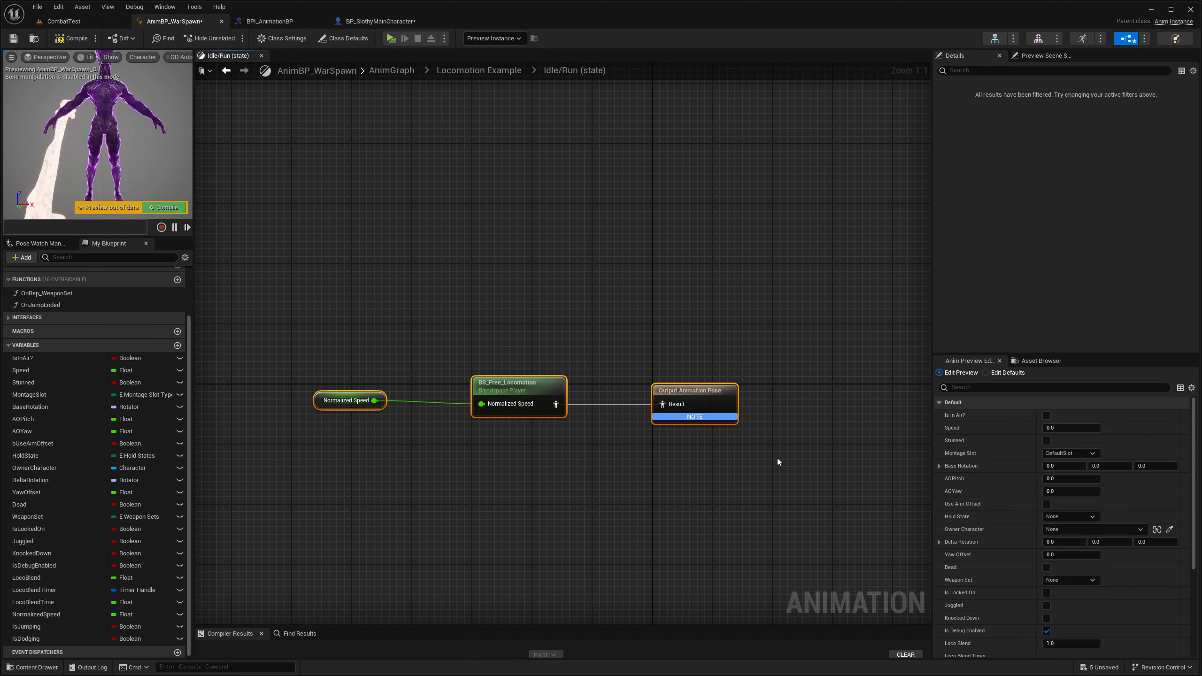
pyautogui.click(777, 459)
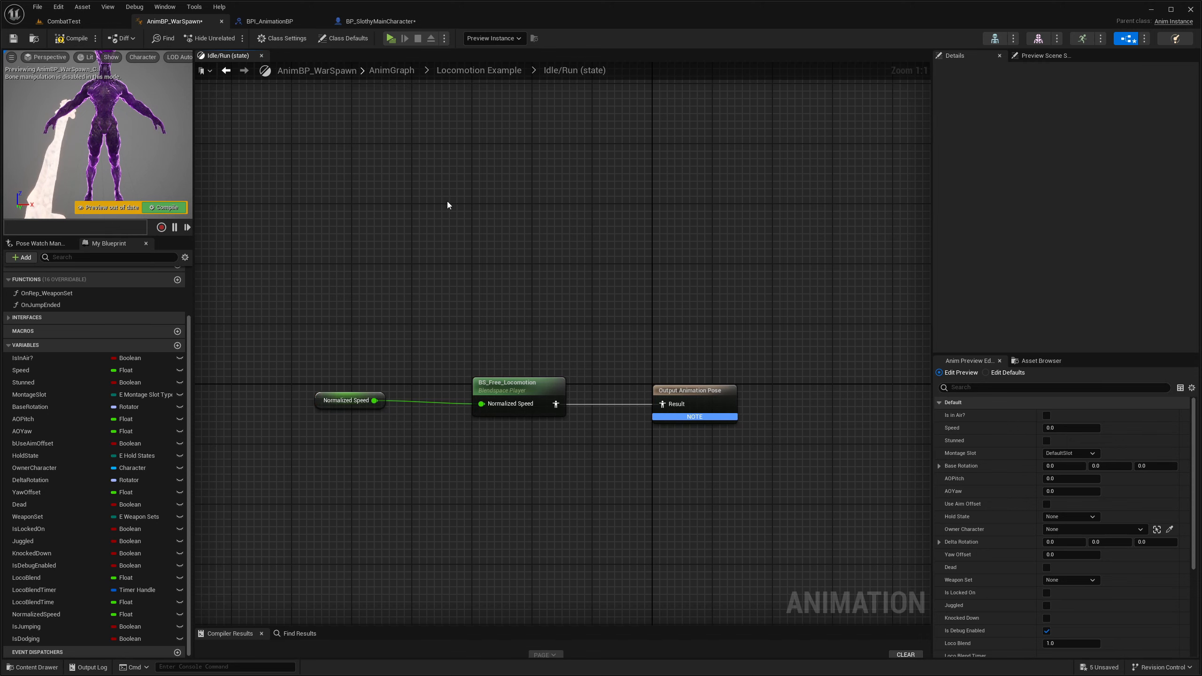
# - Return to the Locomotion Example state machine and look over all its states and transitions
pyautogui.click(479, 70)
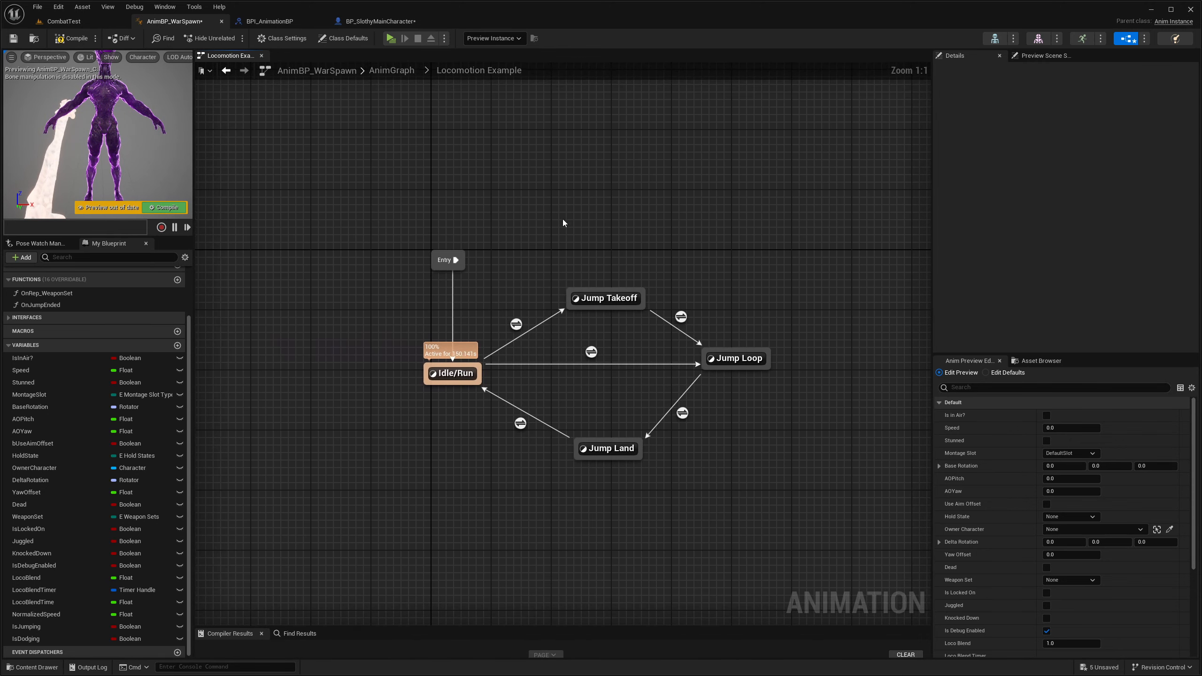
pyautogui.moveTo(350, 186); pyautogui.dragTo(844, 503)
pyautogui.click(699, 257)
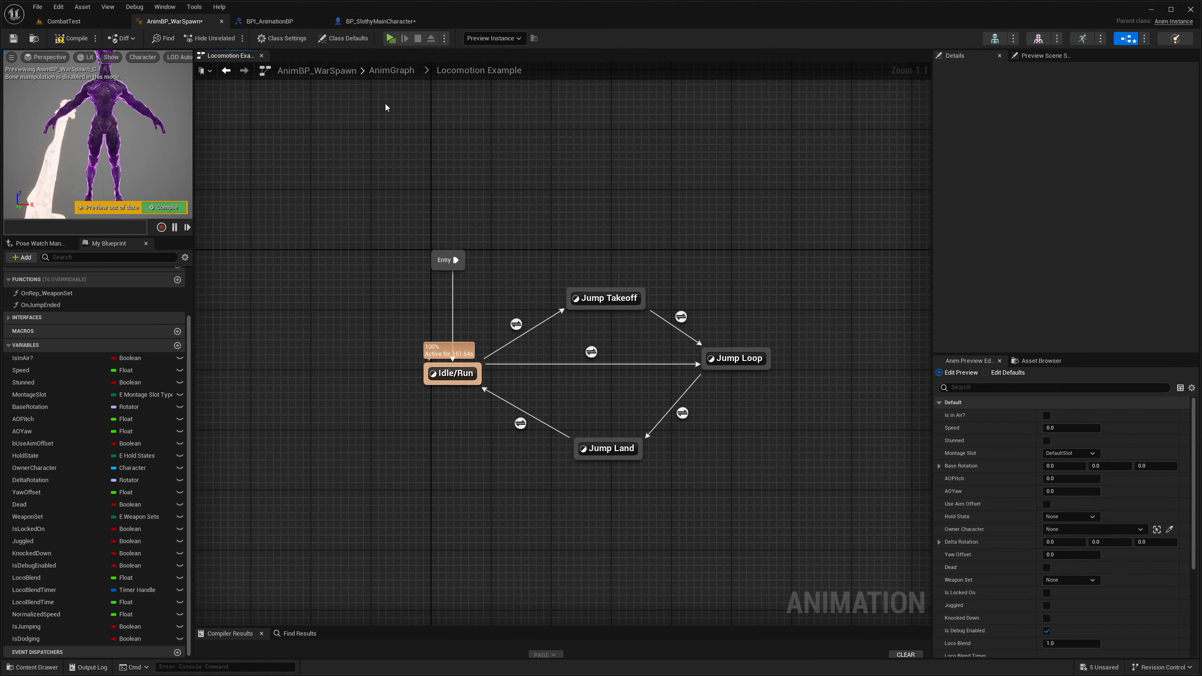
# - In the AnimGraph, move the Locomotion Example state machine node and the Output Pose node closer together
pyautogui.click(329, 70)
pyautogui.scroll(5, 815, 390)
pyautogui.moveTo(815, 391); pyautogui.dragTo(563, 282, button='right')
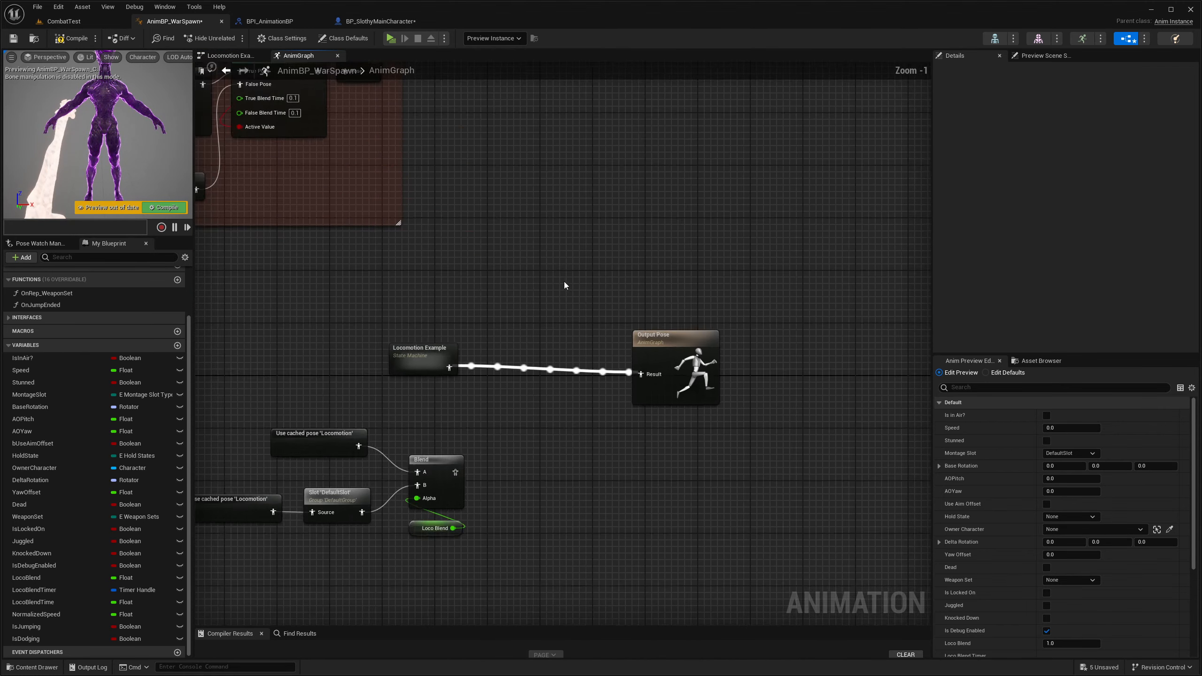
pyautogui.scroll(1, 564, 283)
pyautogui.moveTo(322, 285); pyautogui.dragTo(784, 427)
pyautogui.moveTo(415, 359); pyautogui.dragTo(530, 337)
pyautogui.click(681, 290)
pyautogui.moveTo(698, 291); pyautogui.dragTo(578, 275, button='right')
pyautogui.moveTo(684, 313); pyautogui.dragTo(609, 306)
pyautogui.click(370, 193)
pyautogui.moveTo(443, 285); pyautogui.dragTo(558, 272, button='right')
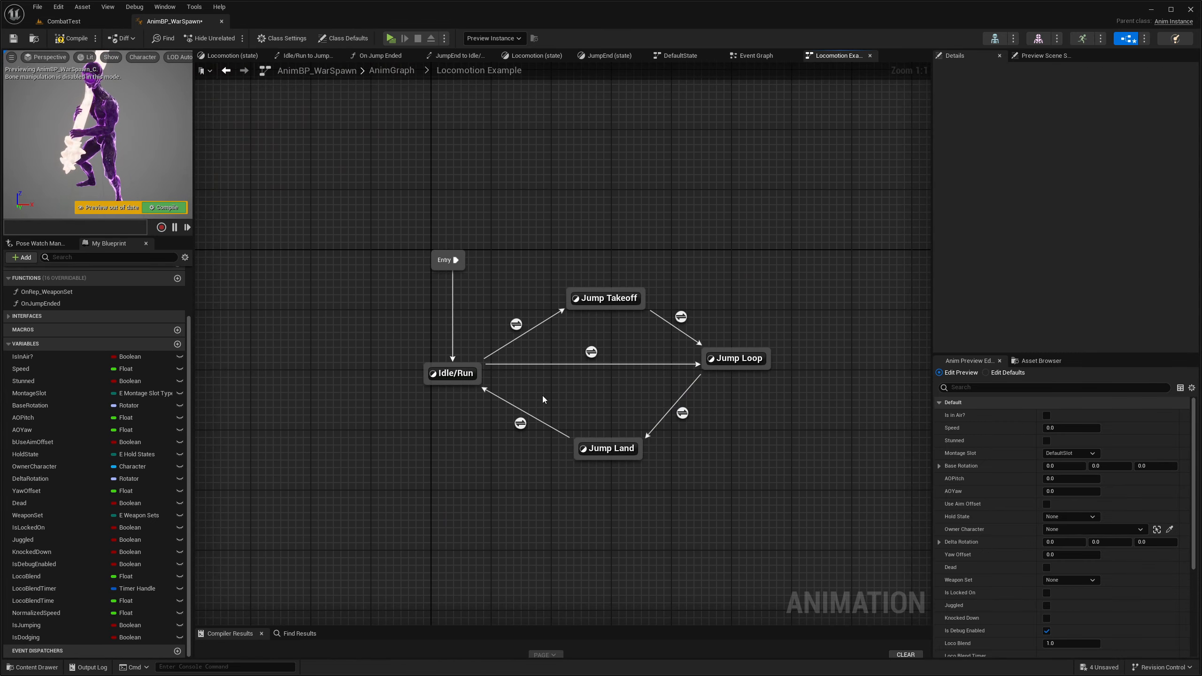
# - Look over the Locomotion Example states and transitions, and inspect the IsInAir? and IsJumping variables that drive them
pyautogui.moveTo(772, 495); pyautogui.dragTo(381, 236)
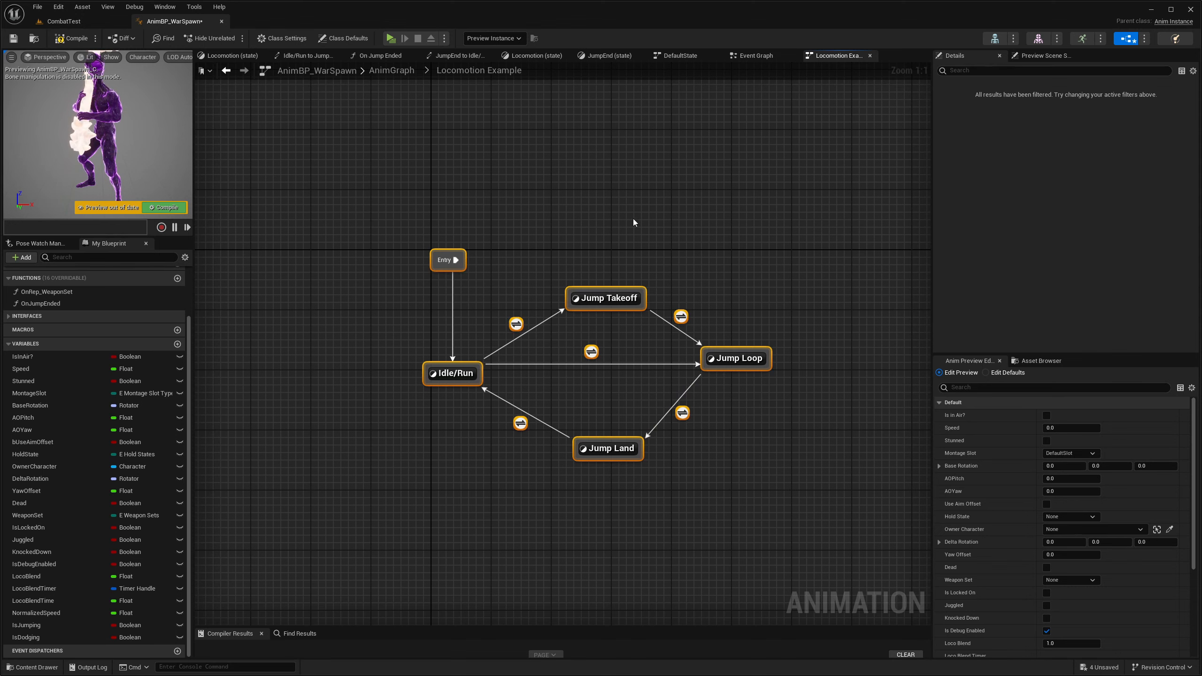
pyautogui.moveTo(803, 491); pyautogui.dragTo(437, 221)
pyautogui.click(689, 215)
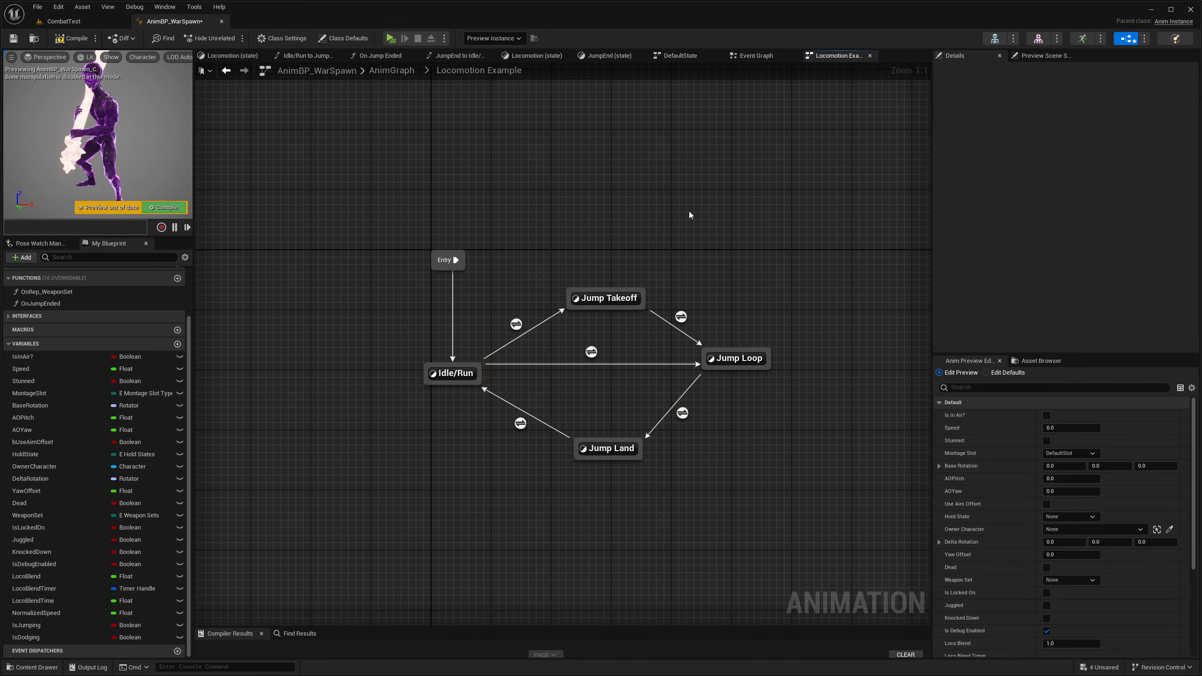
pyautogui.click(28, 356)
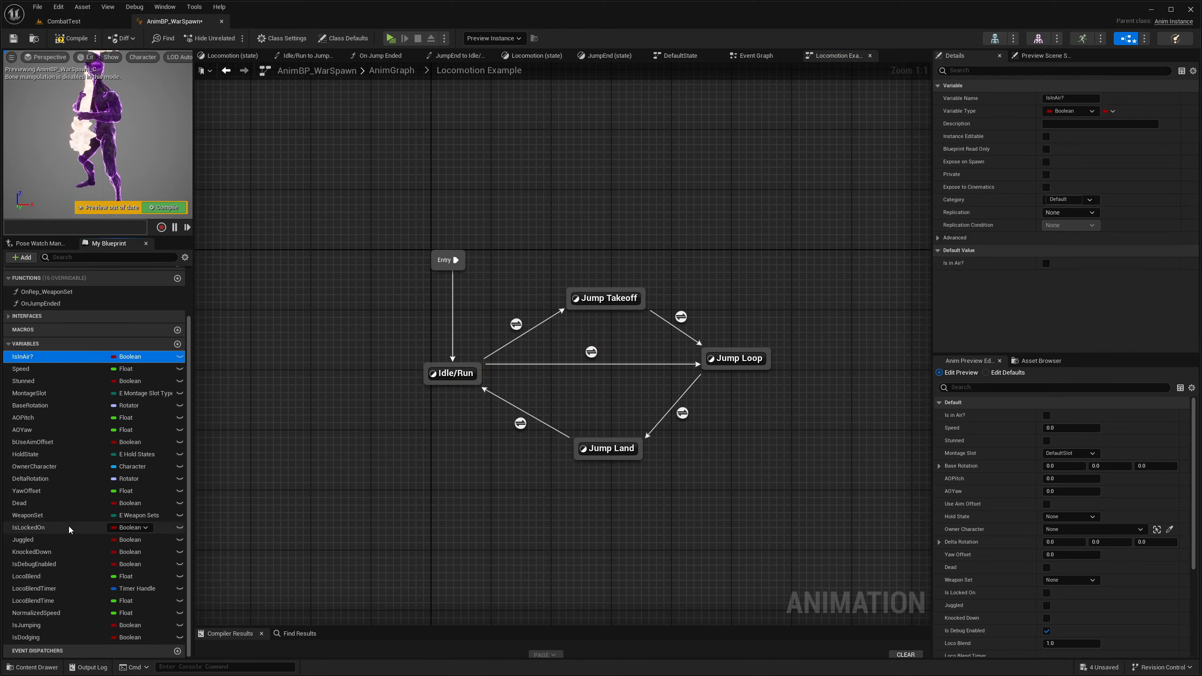
pyautogui.click(45, 625)
pyautogui.click(28, 358)
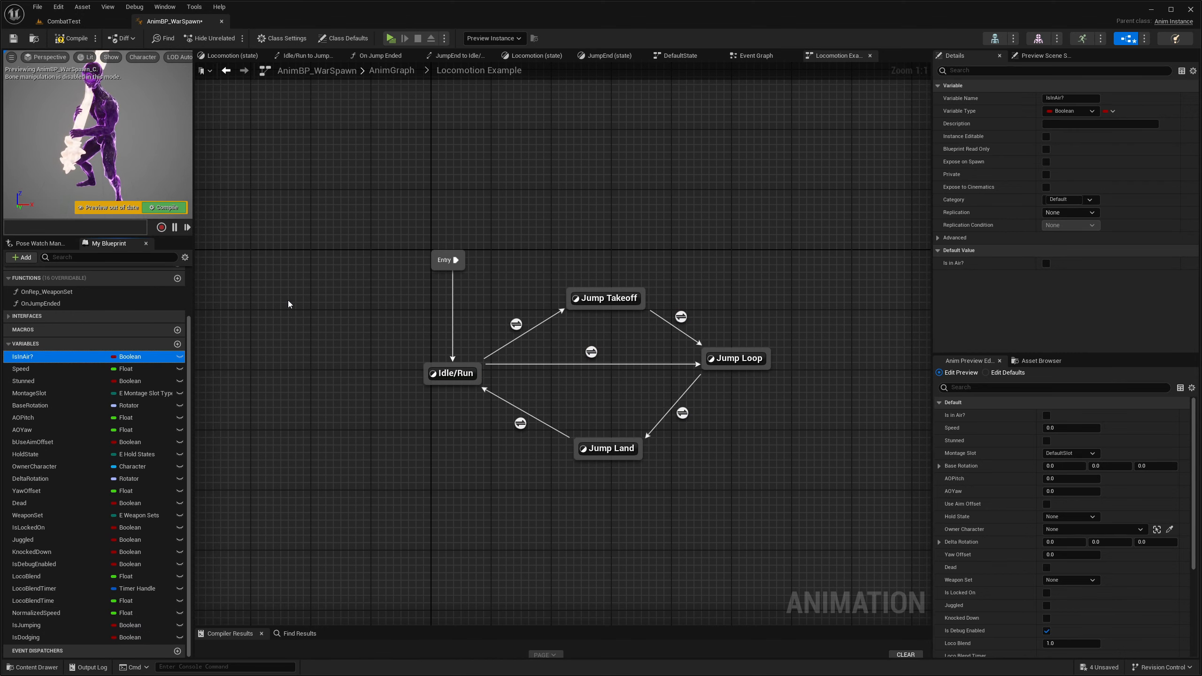
pyautogui.click(310, 301)
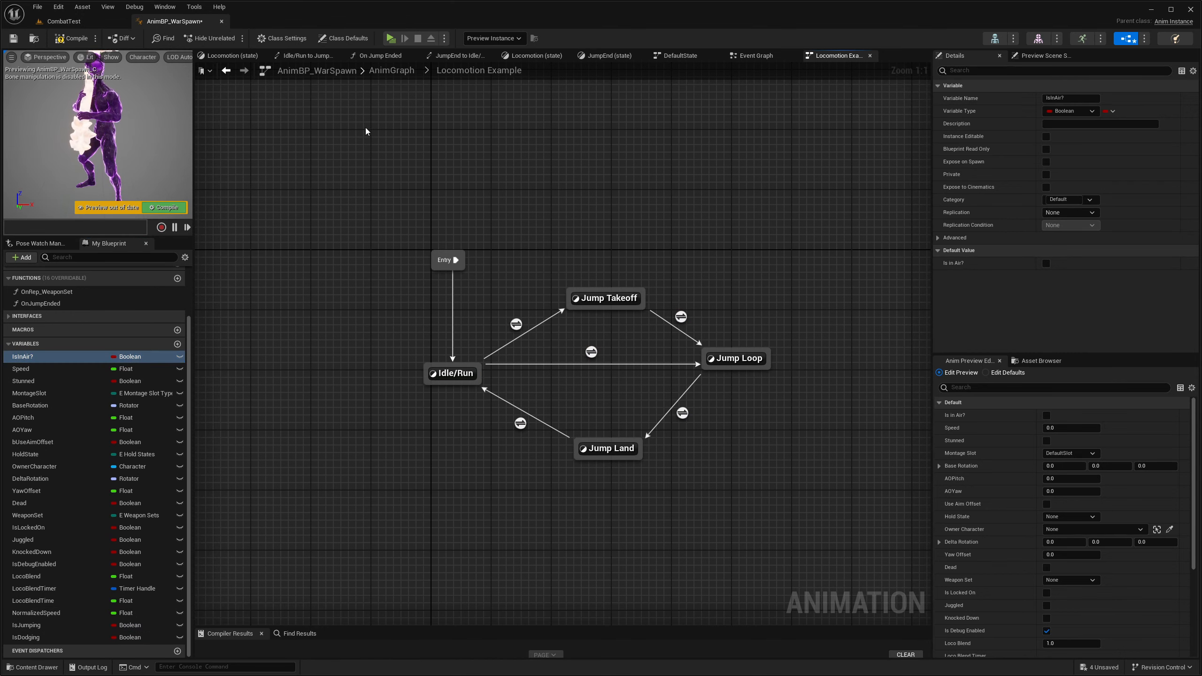
# - Open the Event Graph and examine Event Blueprint Update Animation with its Is Valid check on Owner Character
pyautogui.click(393, 71)
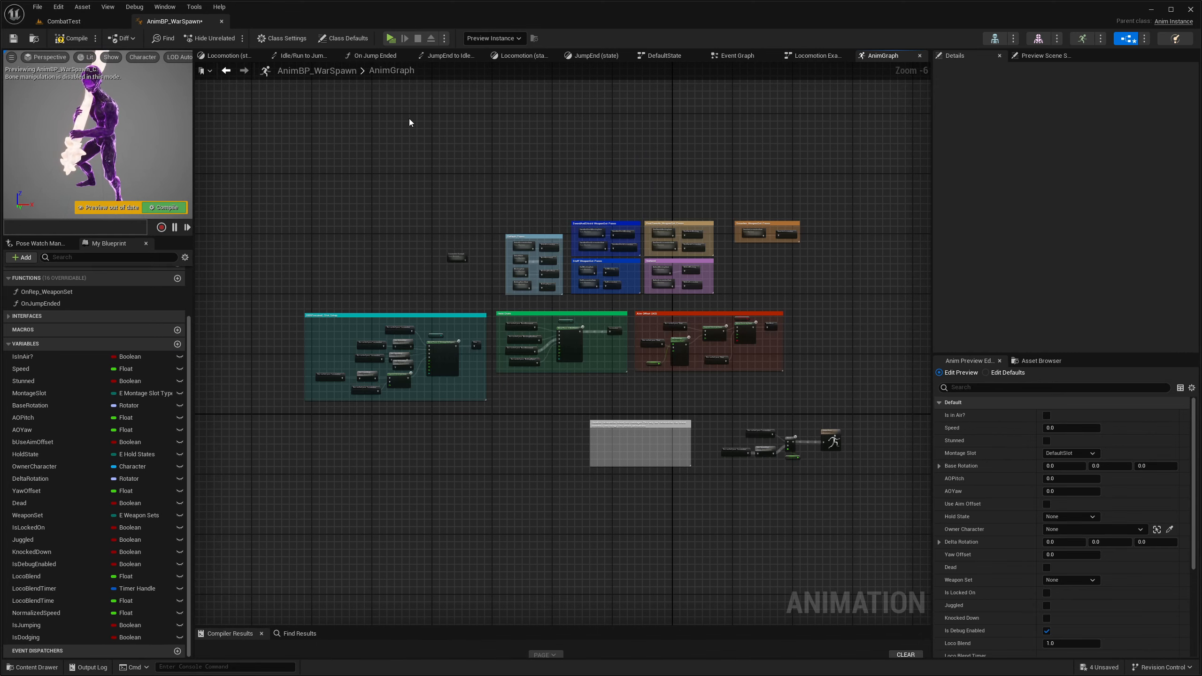
pyautogui.scroll(3, 62, 301)
pyautogui.click(33, 286)
pyautogui.doubleClick(34, 285)
pyautogui.moveTo(555, 482); pyautogui.dragTo(722, 526, button='right')
pyautogui.scroll(6, 449, 289)
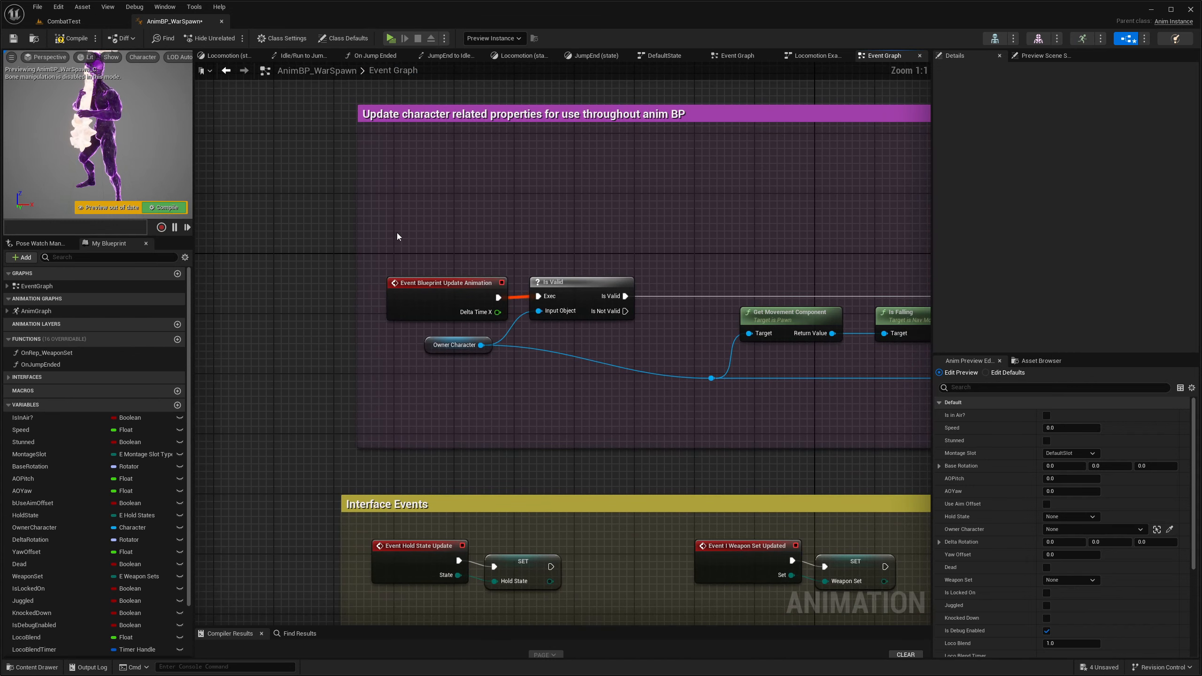
pyautogui.moveTo(397, 233); pyautogui.dragTo(406, 334, button='right')
pyautogui.moveTo(406, 335); pyautogui.dragTo(648, 474)
pyautogui.click(544, 272)
pyautogui.moveTo(562, 400); pyautogui.dragTo(424, 340, button='right')
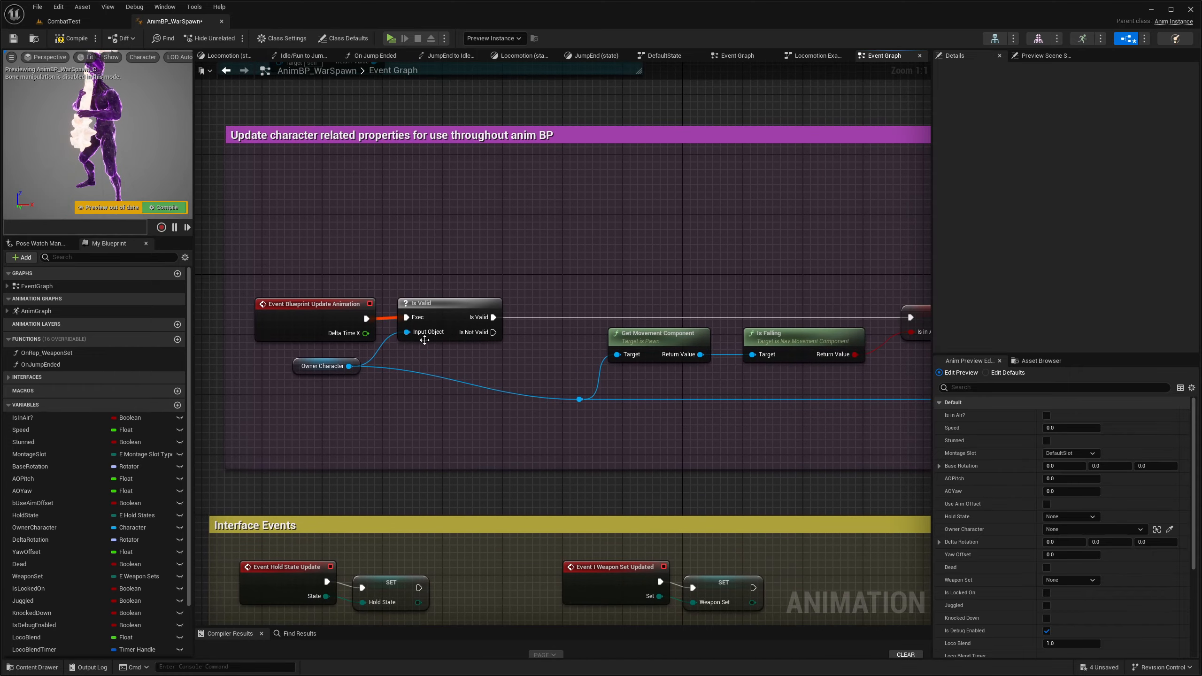
# - Shift the Owner Character node below Event Blueprint Update Animation slightly down and inspect its variable details
pyautogui.moveTo(297, 368); pyautogui.dragTo(297, 383)
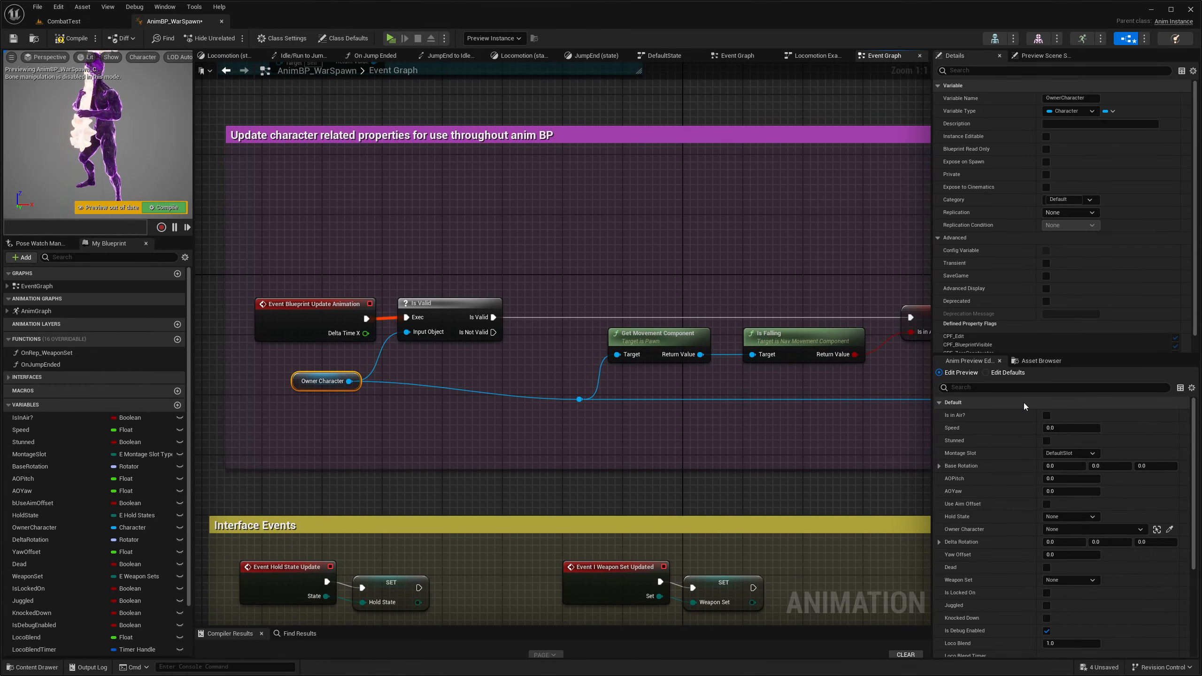
pyautogui.scroll(-4, 1026, 280)
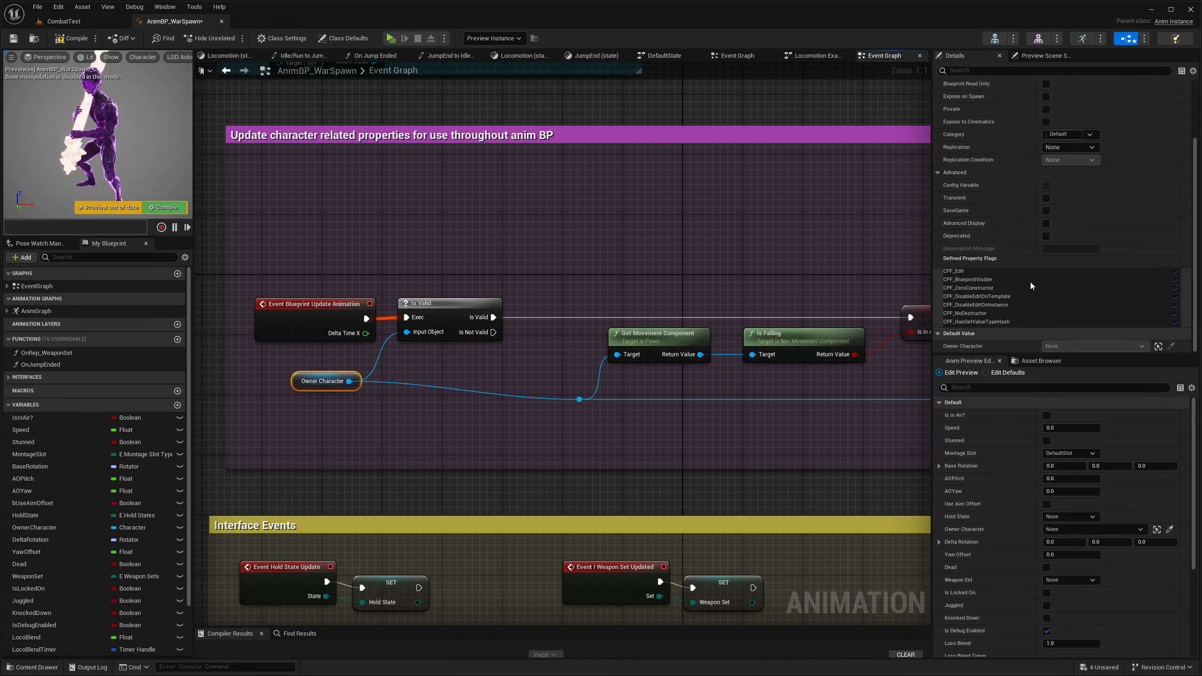
pyautogui.scroll(4, 1040, 244)
# - Examine how the Initialization section casts the pawn owner to Character and sets Owner Character
pyautogui.scroll(-5, 650, 166)
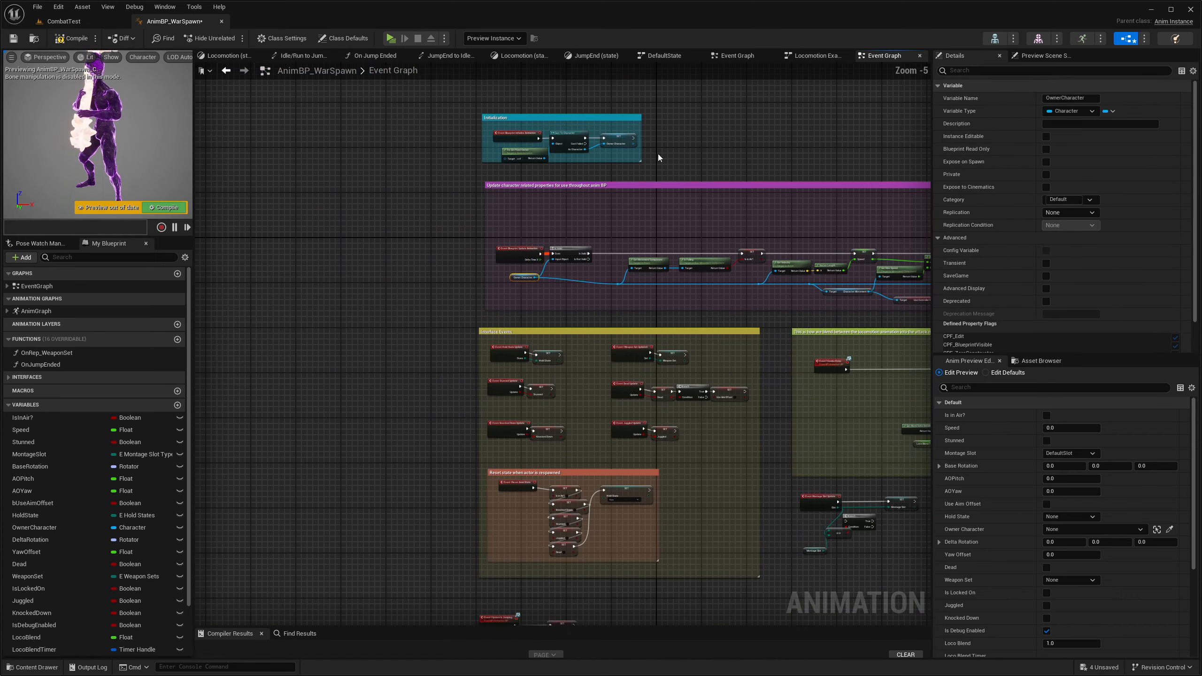
pyautogui.scroll(5, 517, 210)
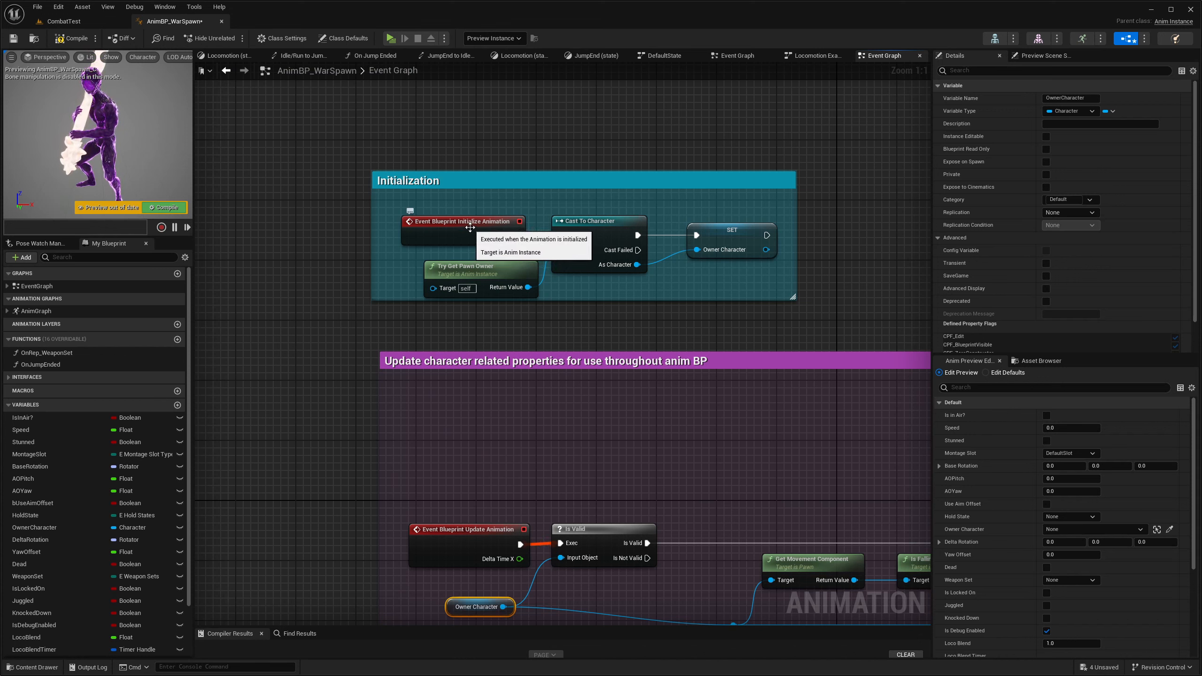
pyautogui.click(447, 199)
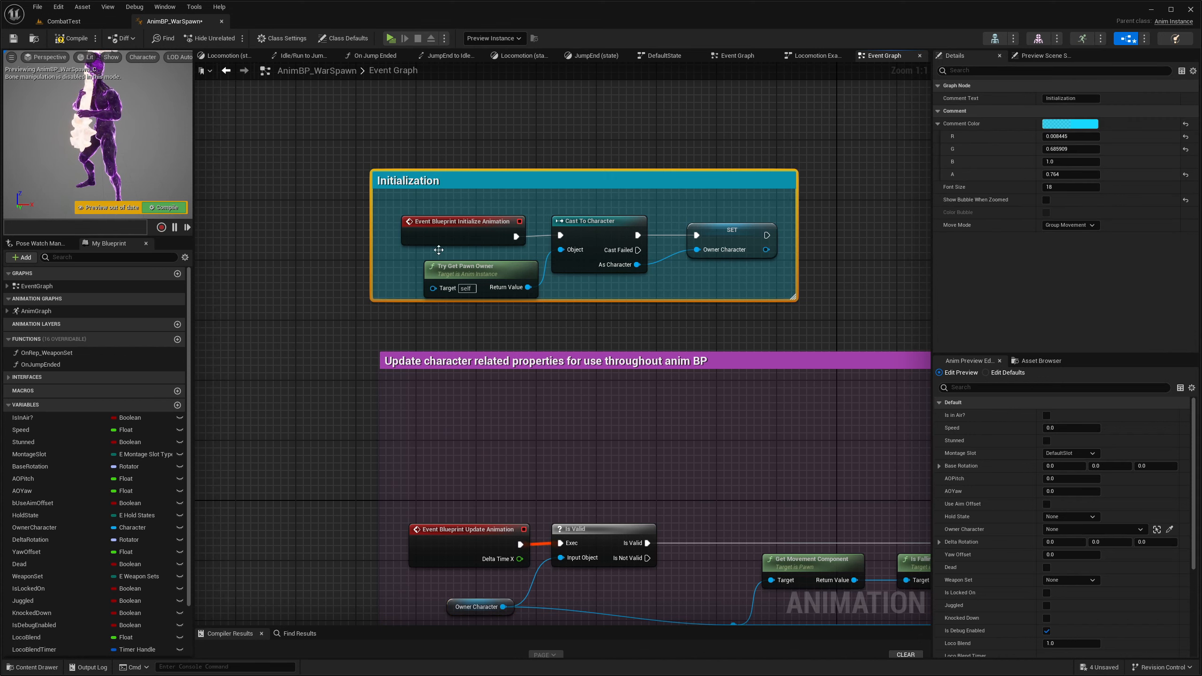
pyautogui.click(455, 275)
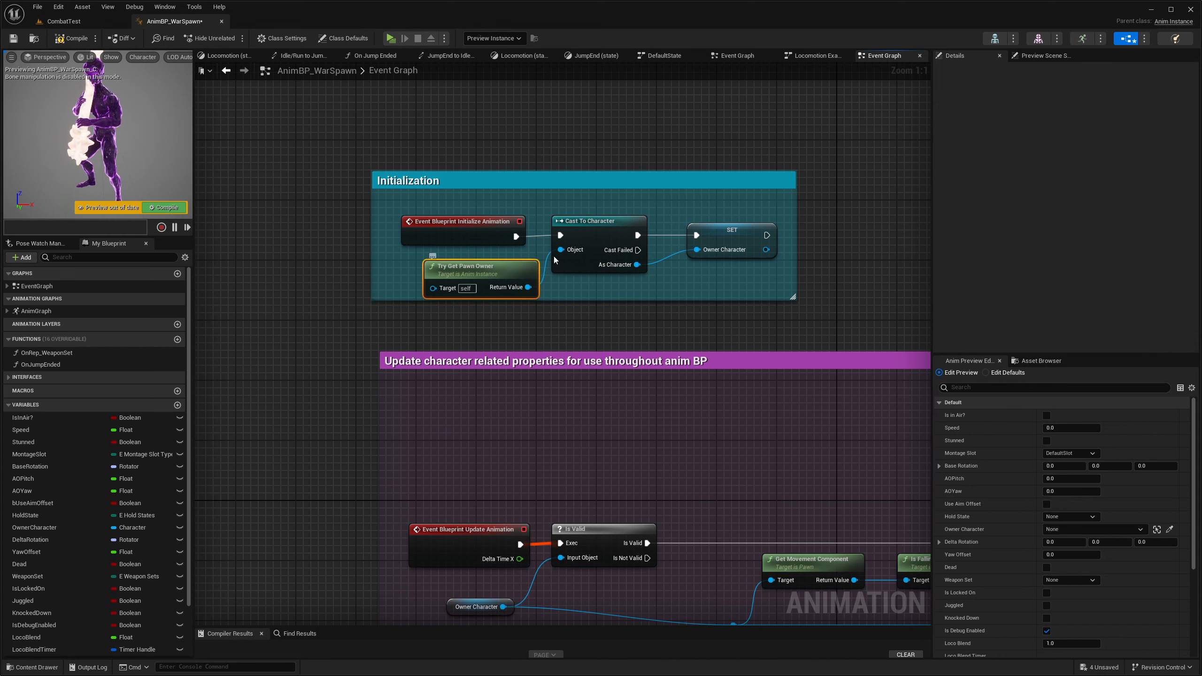
pyautogui.click(733, 240)
pyautogui.click(690, 391)
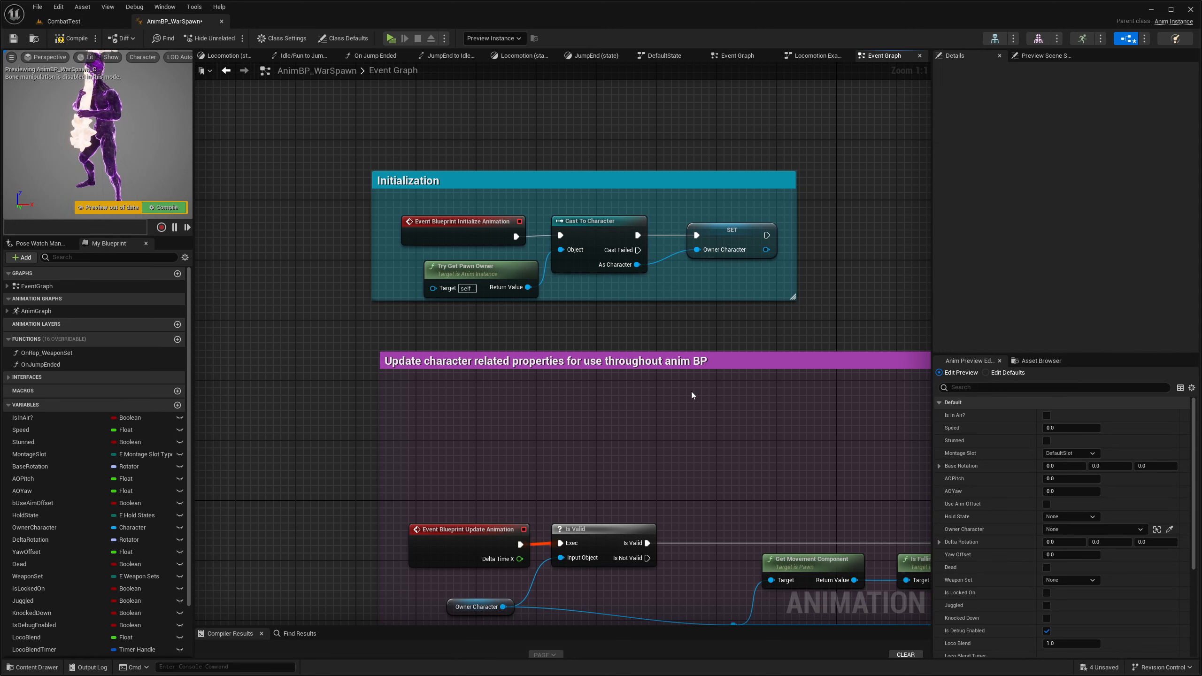
# - Examine the update section's nodes from Event Blueprint Update Animation through Is Falling to setting Is in Air?
pyautogui.moveTo(705, 493); pyautogui.dragTo(616, 301, button='right')
pyautogui.moveTo(531, 275); pyautogui.dragTo(441, 219, button='right')
pyautogui.moveTo(265, 216); pyautogui.dragTo(743, 391)
pyautogui.click(424, 230)
pyautogui.scroll(-2, 421, 229)
pyautogui.moveTo(305, 216); pyautogui.dragTo(800, 341)
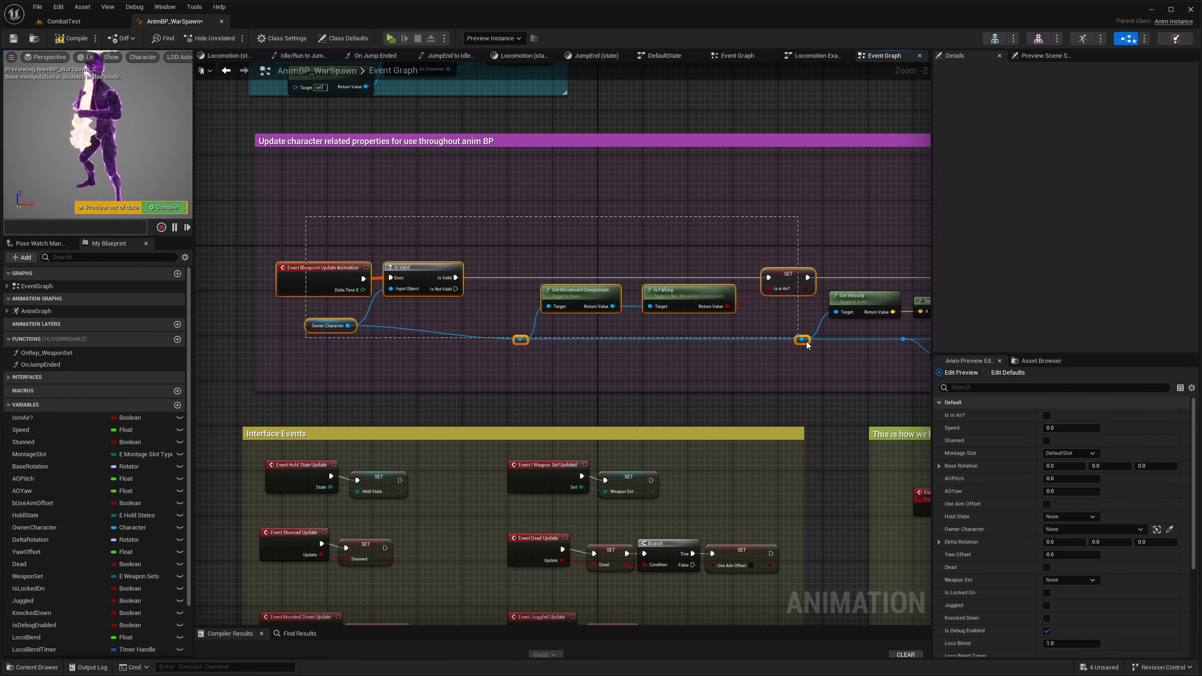
pyautogui.click(491, 233)
pyautogui.scroll(2, 402, 265)
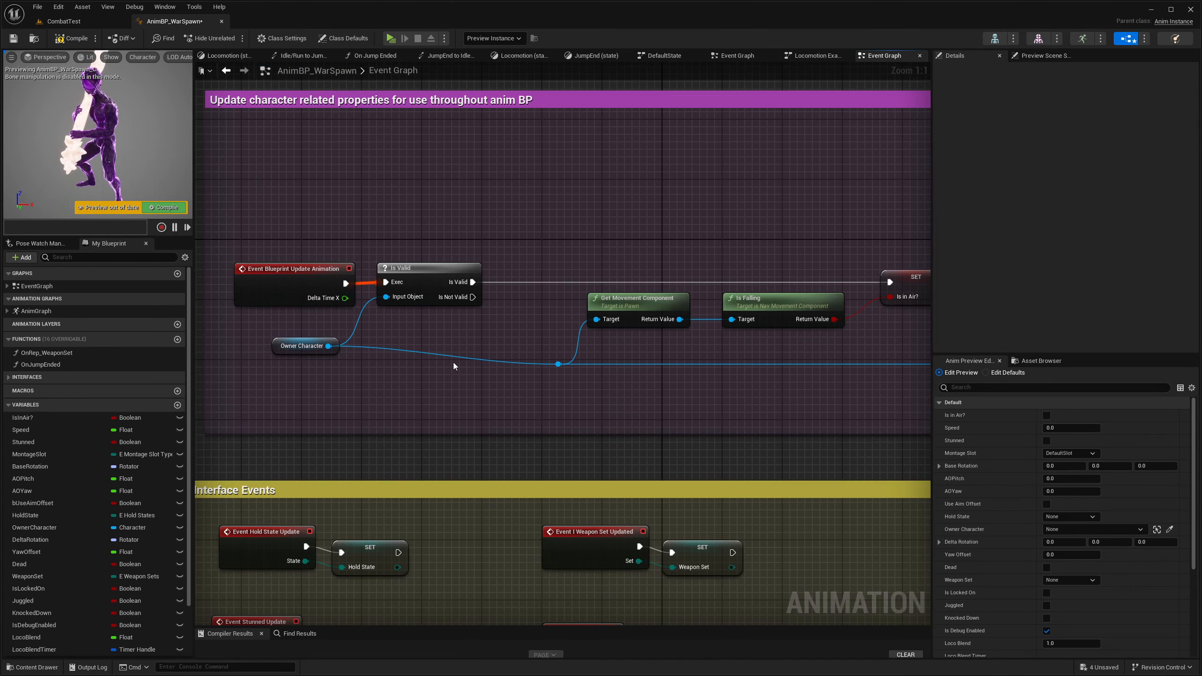
# - Move the Owner Character node further down in the update section and follow its wire to Get Movement Component and Is Falling
pyautogui.moveTo(484, 385); pyautogui.dragTo(398, 353, button='right')
pyautogui.moveTo(234, 341); pyautogui.dragTo(234, 363)
pyautogui.click(368, 334)
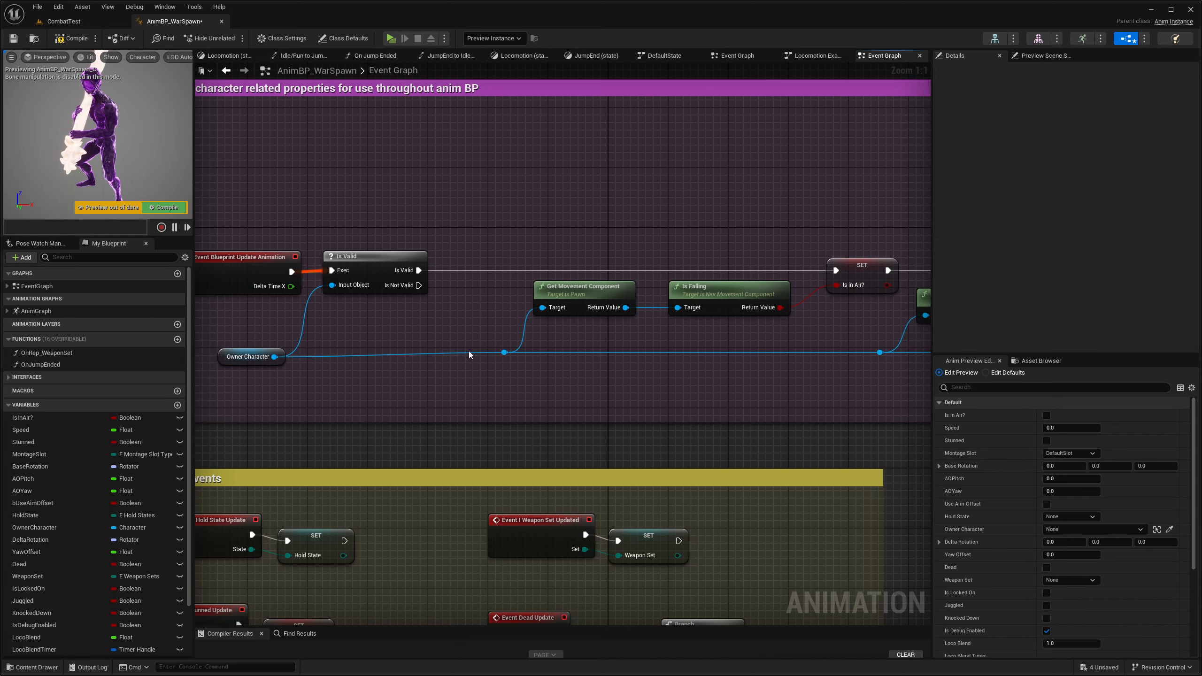
pyautogui.moveTo(600, 374); pyautogui.dragTo(501, 318, button='right')
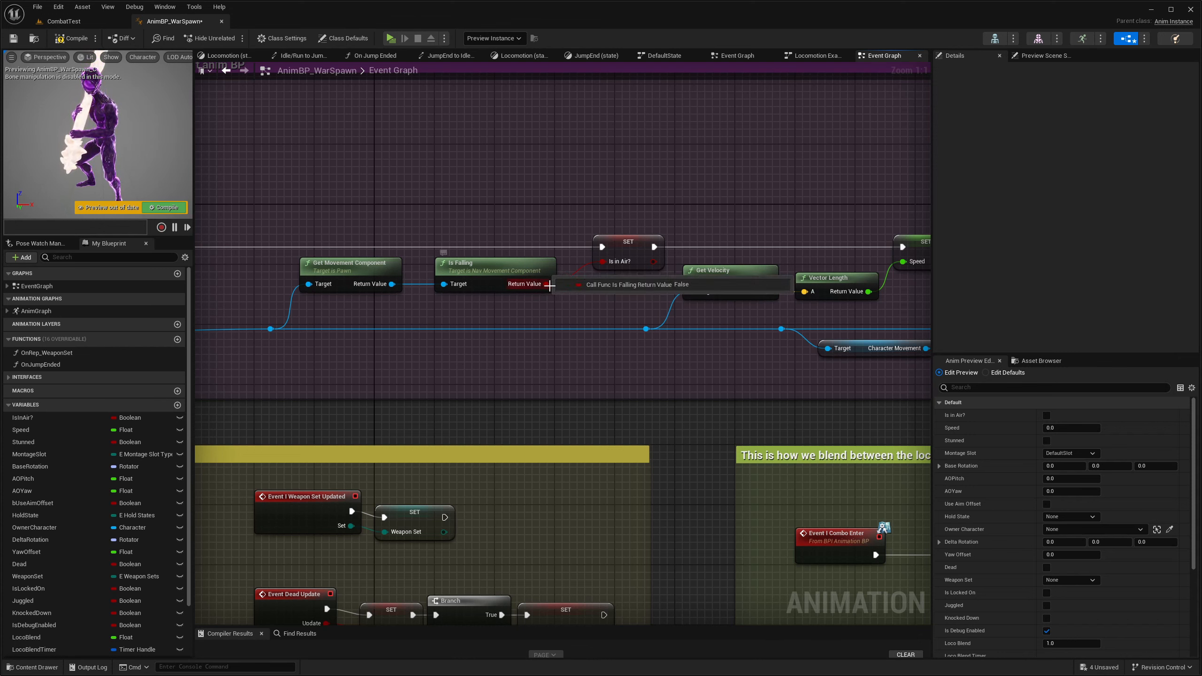
# - Examine the update section's chain from Is Falling and Set Is in Air? through Get Velocity, Vector Length and Set Speed to Safe Divide
pyautogui.moveTo(606, 264)
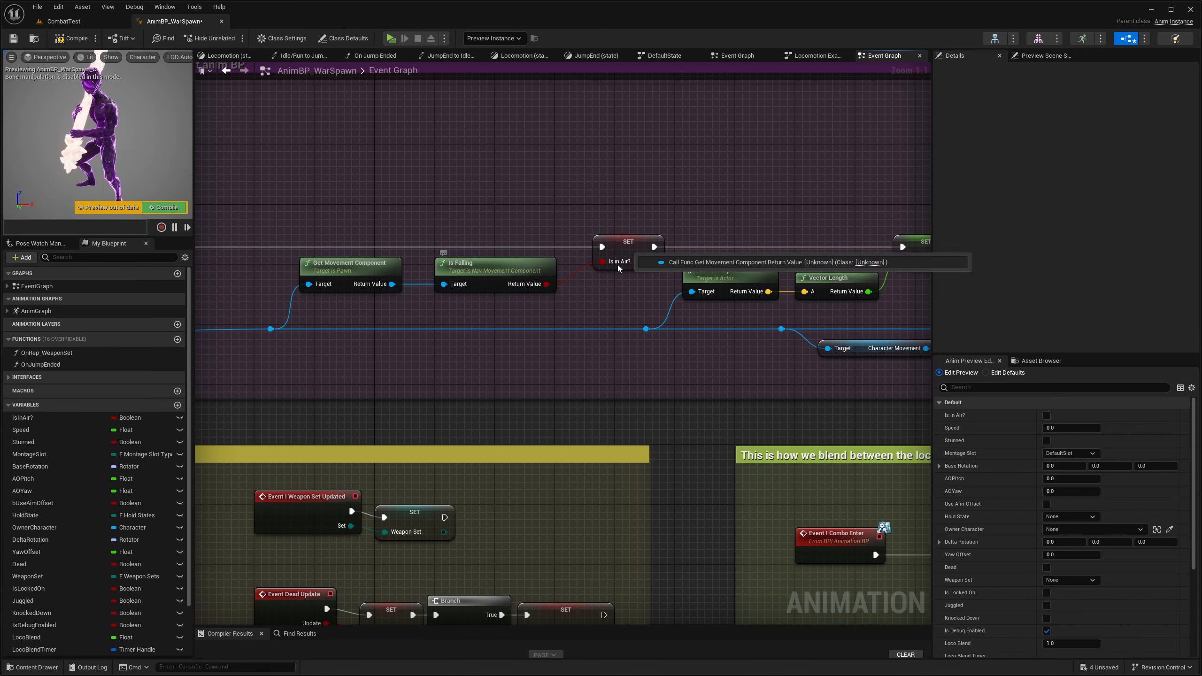
pyautogui.moveTo(631, 181); pyautogui.dragTo(558, 190, button='right')
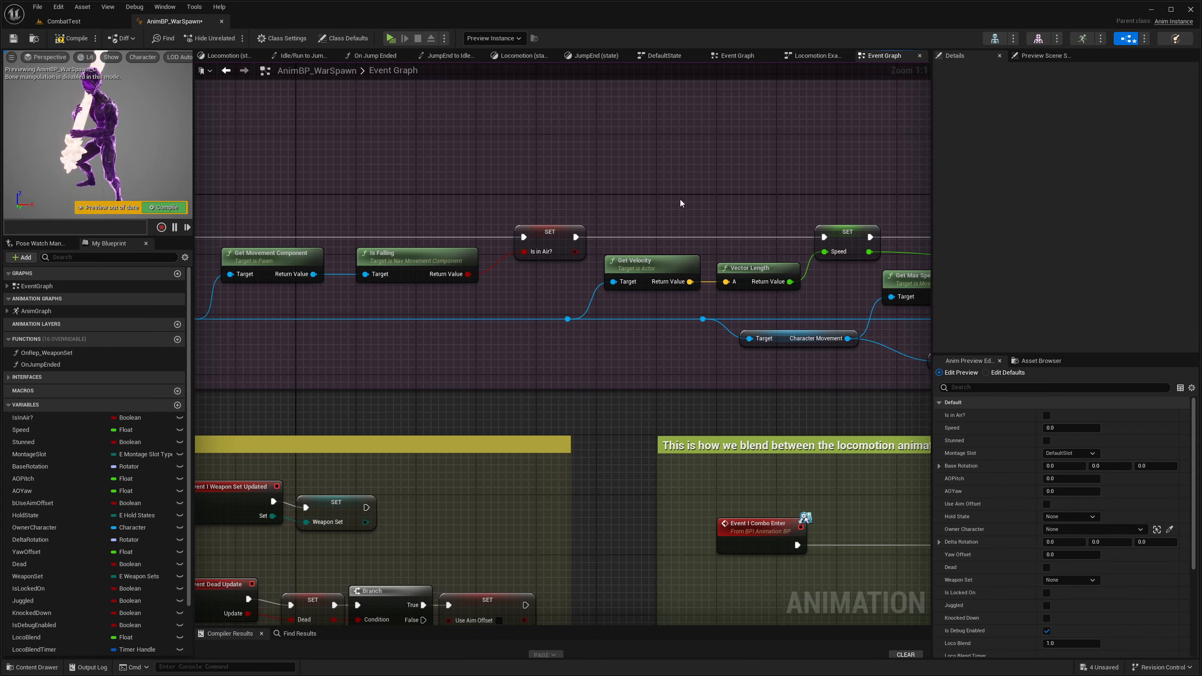
pyautogui.moveTo(680, 200); pyautogui.dragTo(449, 215, button='right')
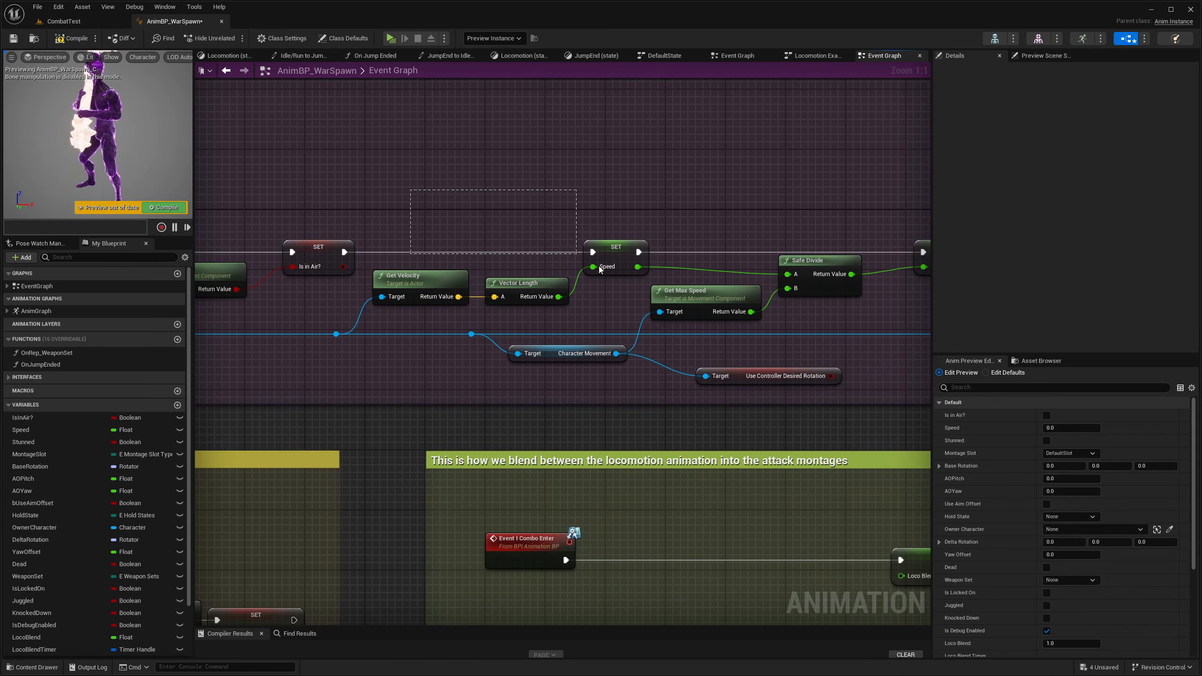
pyautogui.moveTo(694, 191); pyautogui.dragTo(405, 192, button='right')
pyautogui.moveTo(530, 206); pyautogui.dragTo(391, 188, button='right')
pyautogui.moveTo(488, 187)
pyautogui.mouseDown(button='right')
pyautogui.moveTo(232, 188)
pyautogui.moveTo(290, 209)
pyautogui.moveTo(483, 201)
pyautogui.mouseUp(button='right')
pyautogui.scroll(-2, 747, 257)
pyautogui.moveTo(356, 185); pyautogui.dragTo(695, 185, button='right')
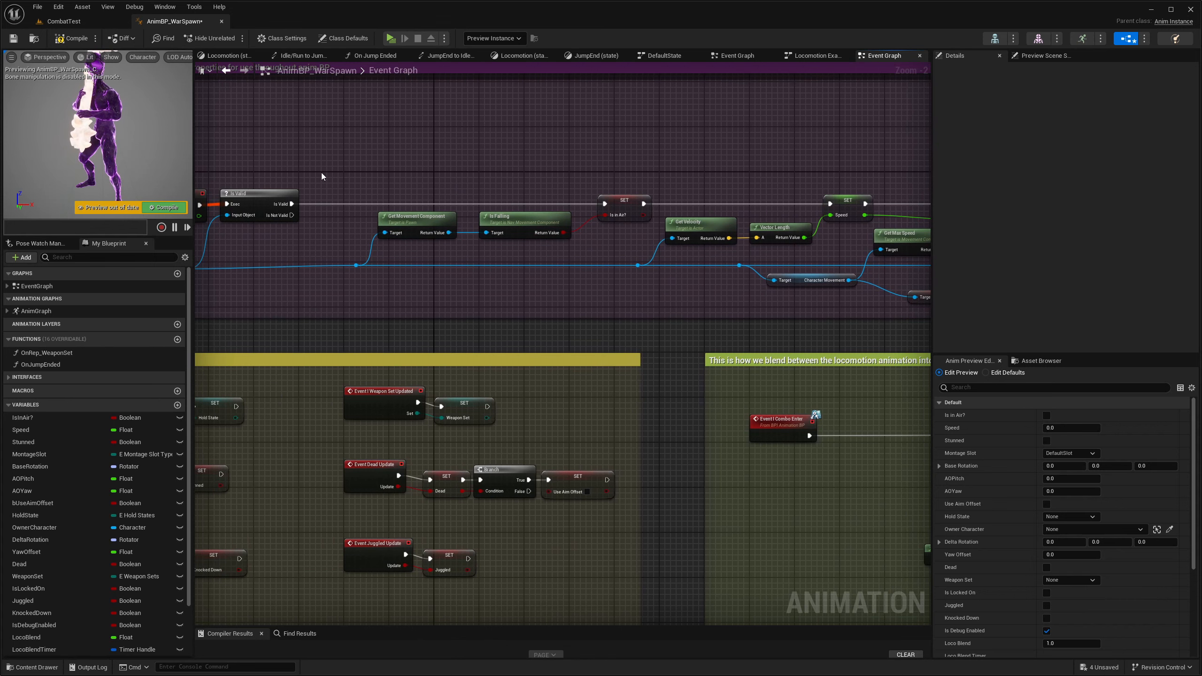
pyautogui.moveTo(321, 172); pyautogui.dragTo(428, 186, button='right')
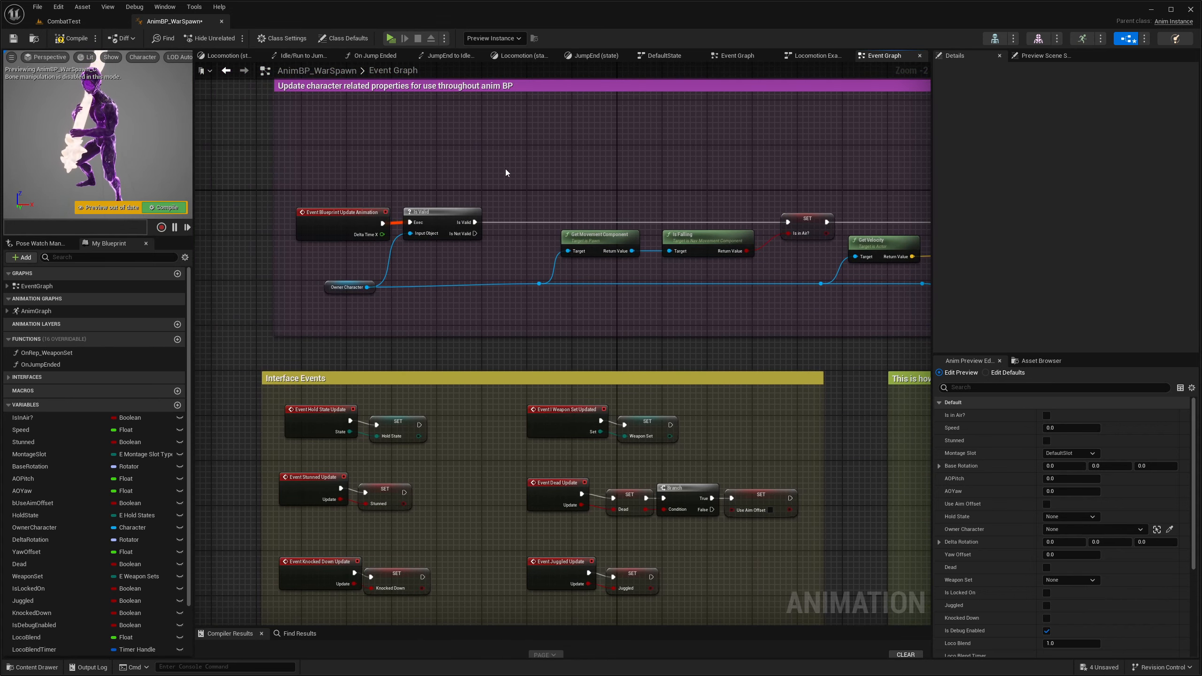
# - Inspect the IsJumping variable and the Event I Update Is Jumping nodes that set it in the Event Graph
pyautogui.scroll(-2, 91, 537)
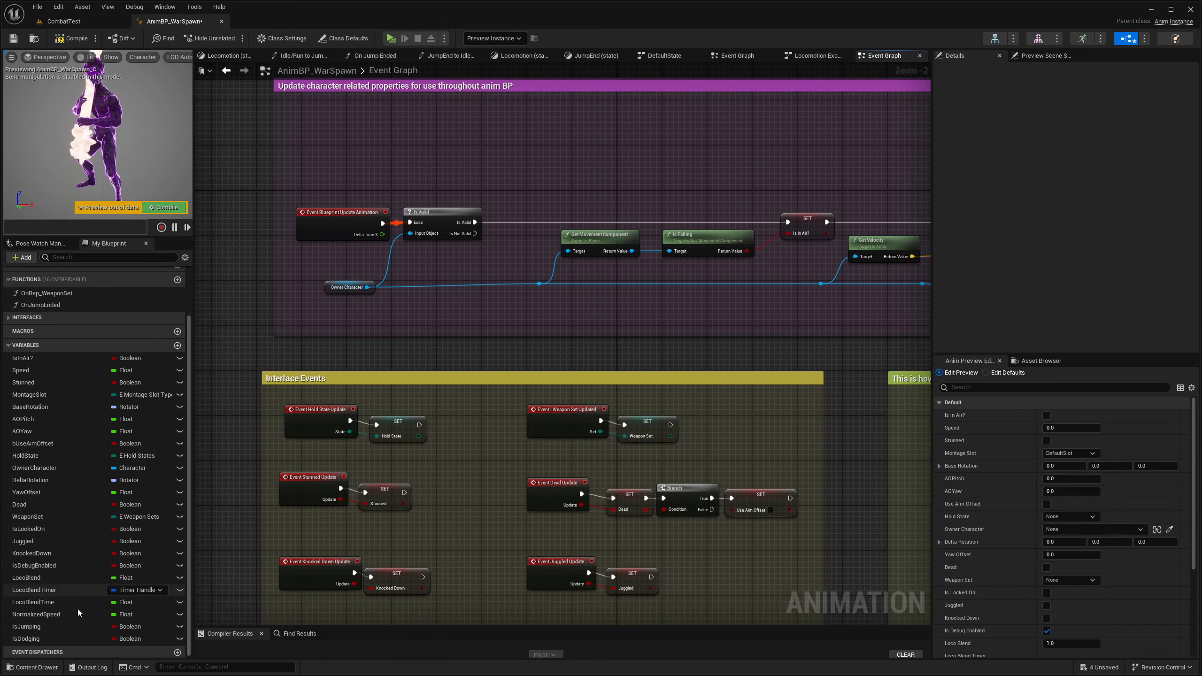
pyautogui.click(39, 627)
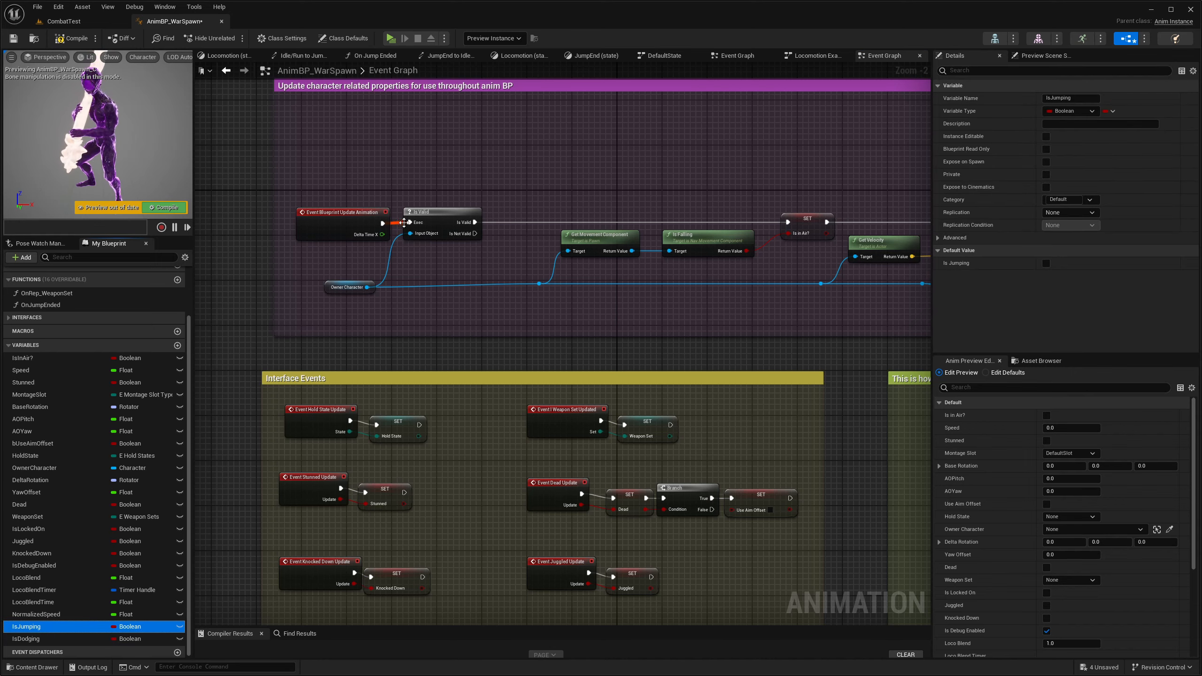
pyautogui.scroll(-4, 658, 109)
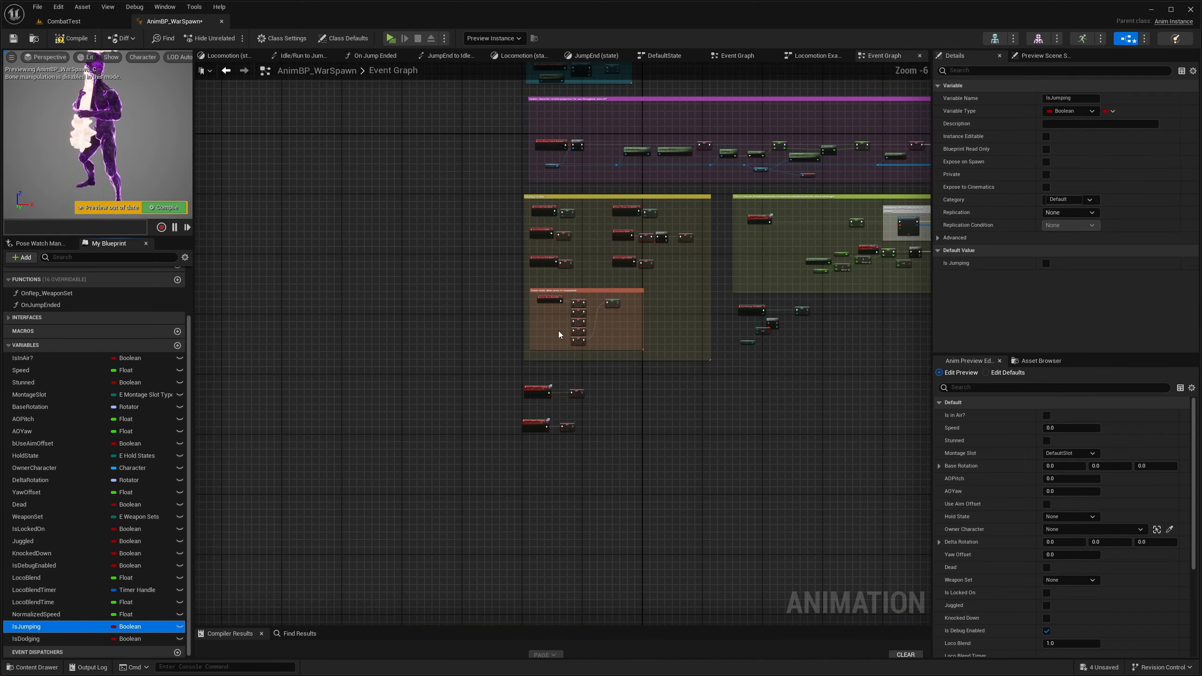
pyautogui.scroll(5, 549, 414)
pyautogui.moveTo(688, 399); pyautogui.dragTo(533, 356)
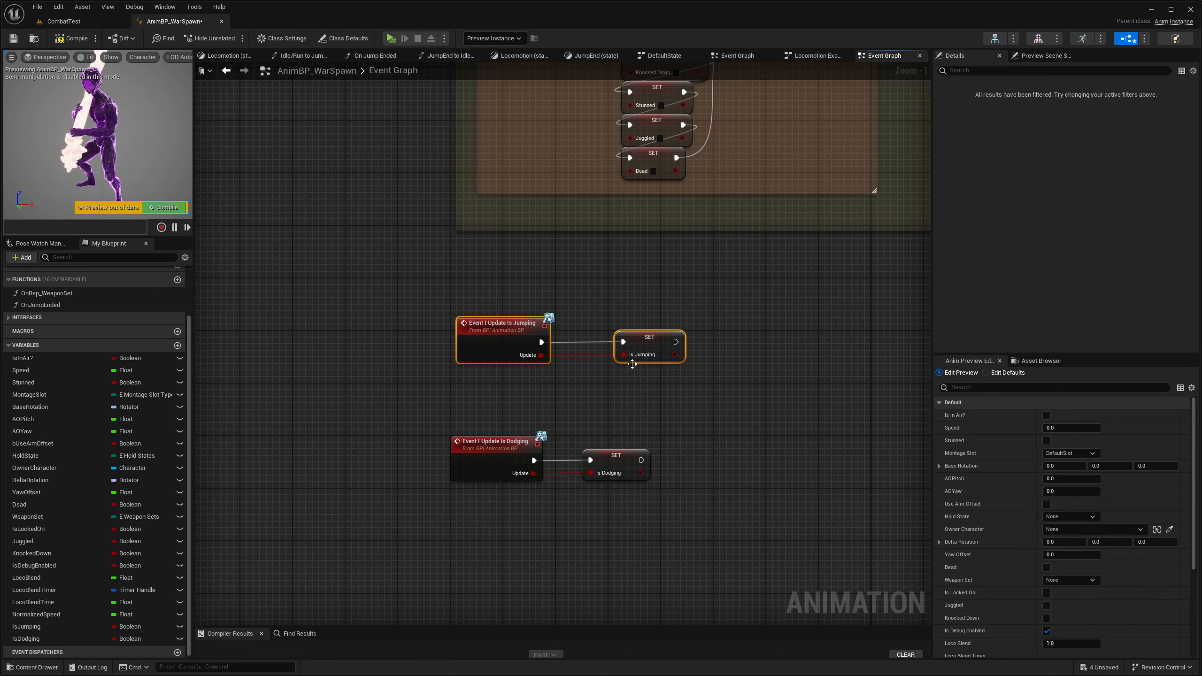
pyautogui.moveTo(412, 271); pyautogui.dragTo(722, 372)
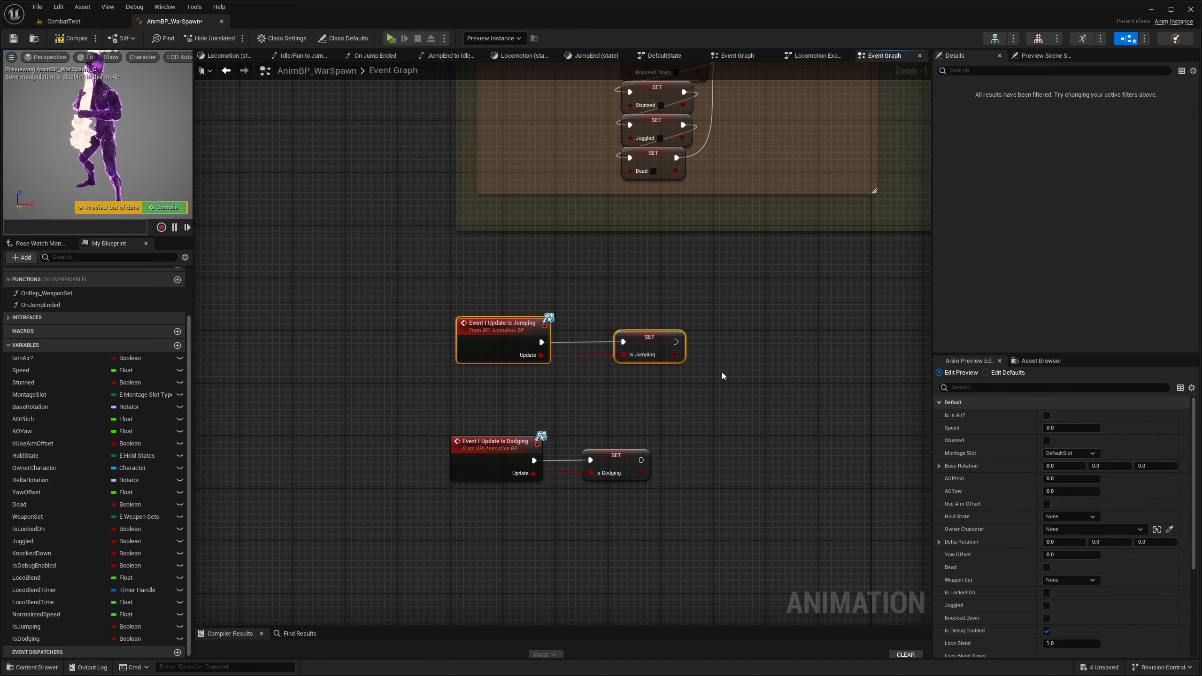
pyautogui.moveTo(411, 292); pyautogui.dragTo(710, 386)
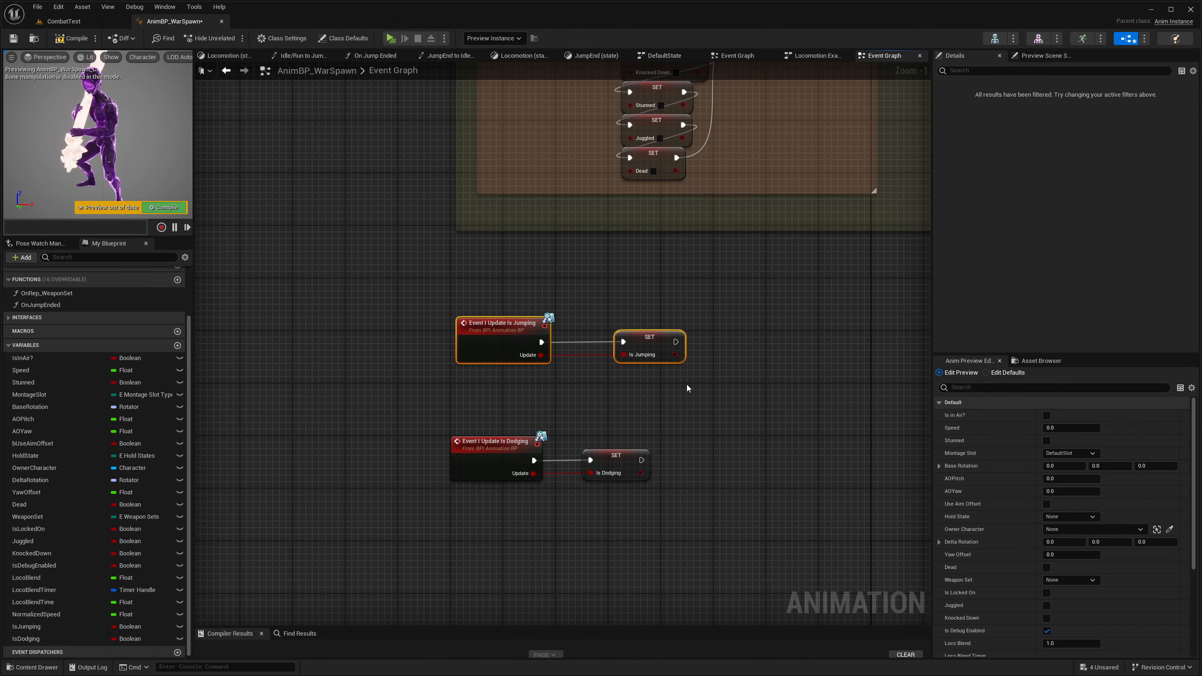
pyautogui.click(637, 346)
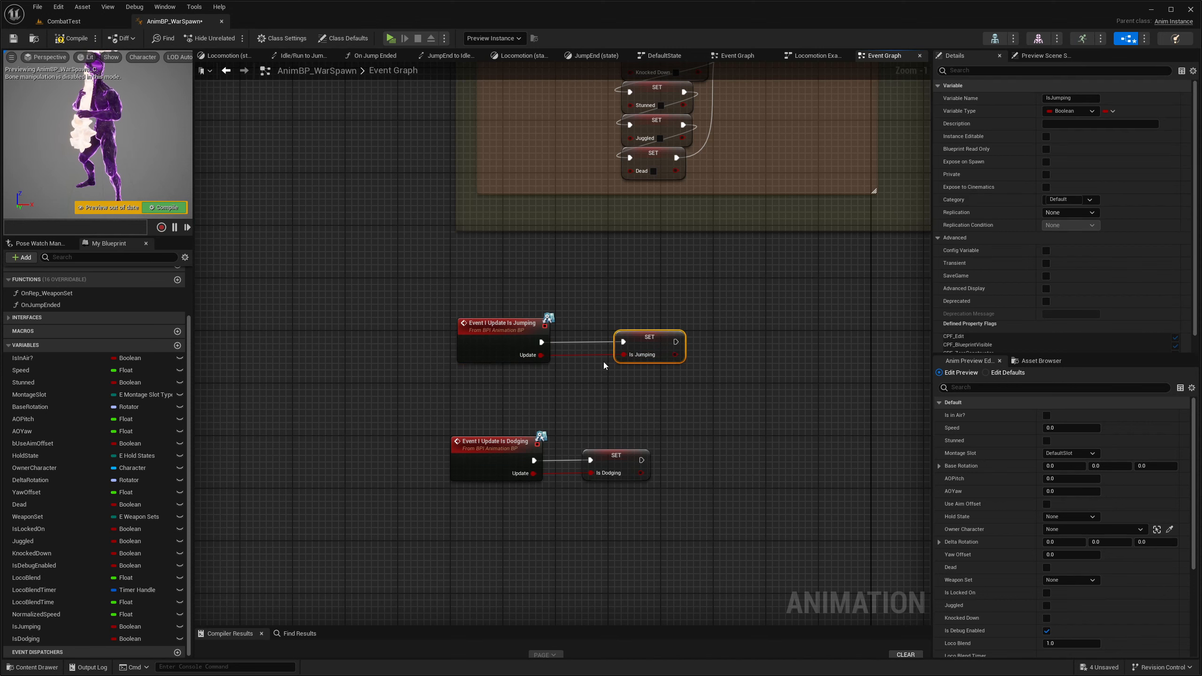
pyautogui.click(476, 411)
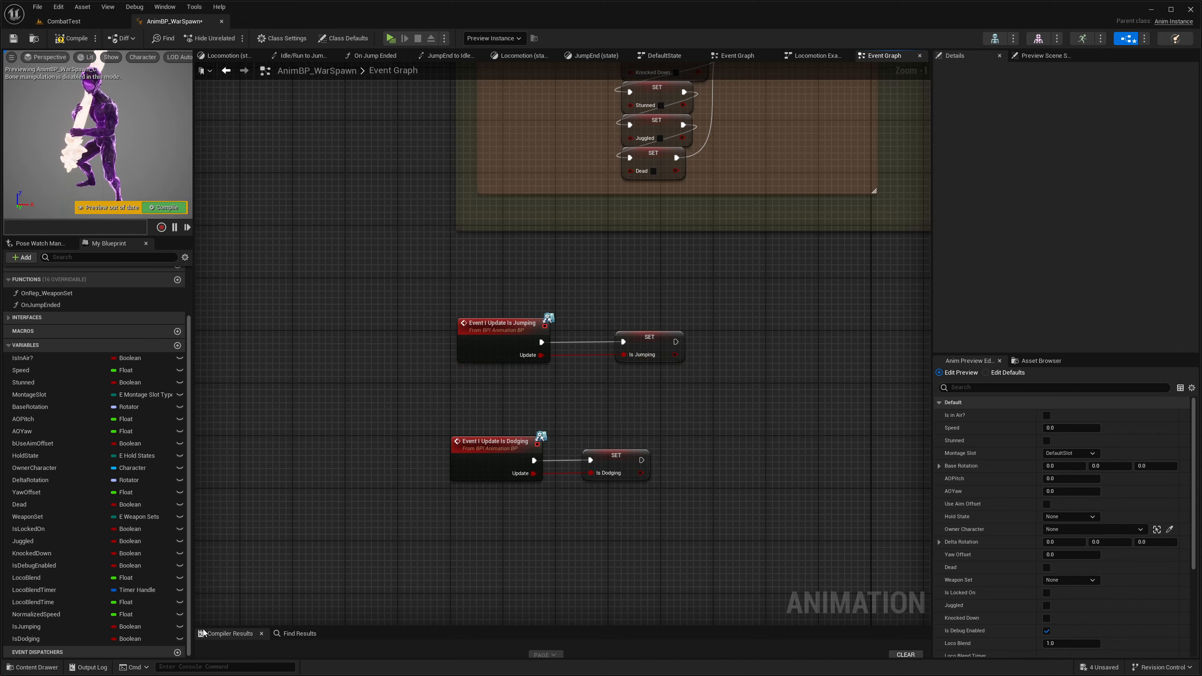
# - Create a Blueprint Interface named I_AnimGraphExample in the Smasher Sample folder
pyautogui.click(33, 667)
pyautogui.rightClick(444, 532)
pyautogui.moveTo(453, 522)
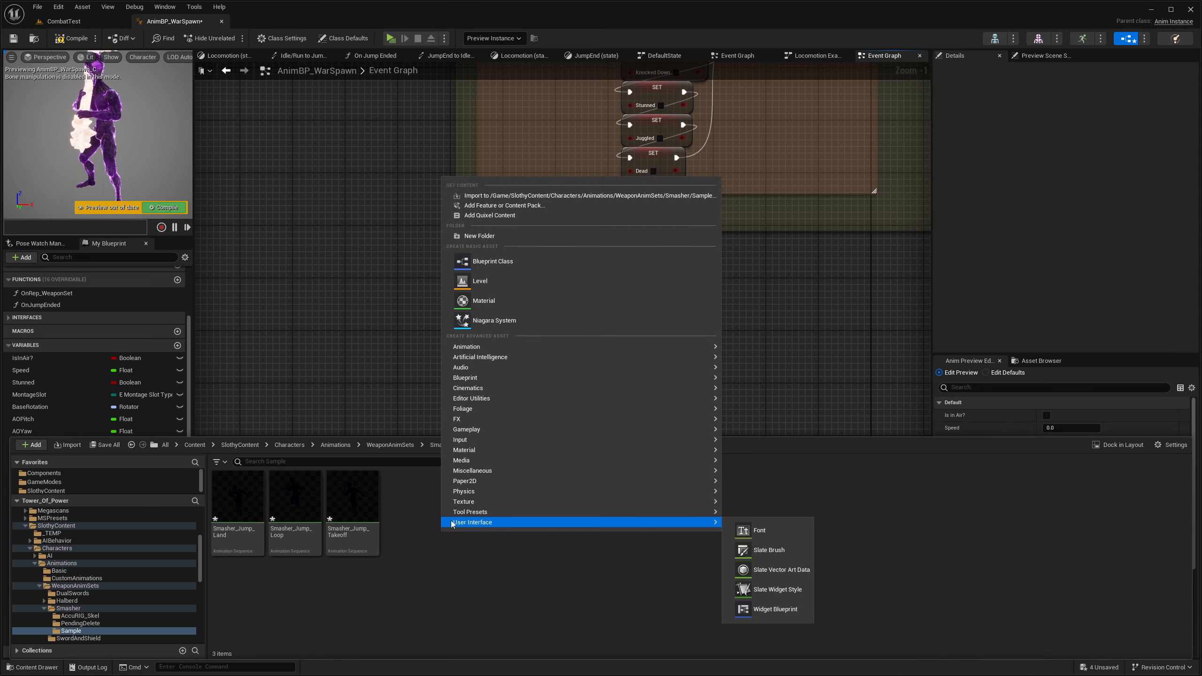
pyautogui.moveTo(502, 377)
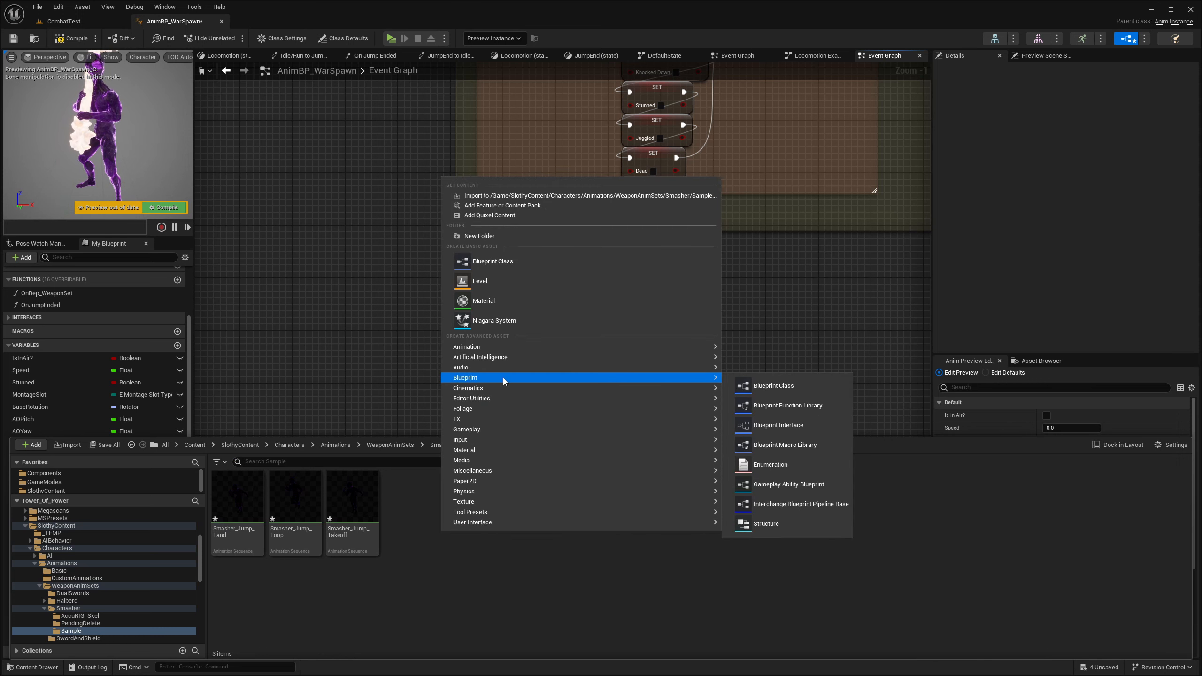
pyautogui.click(789, 426)
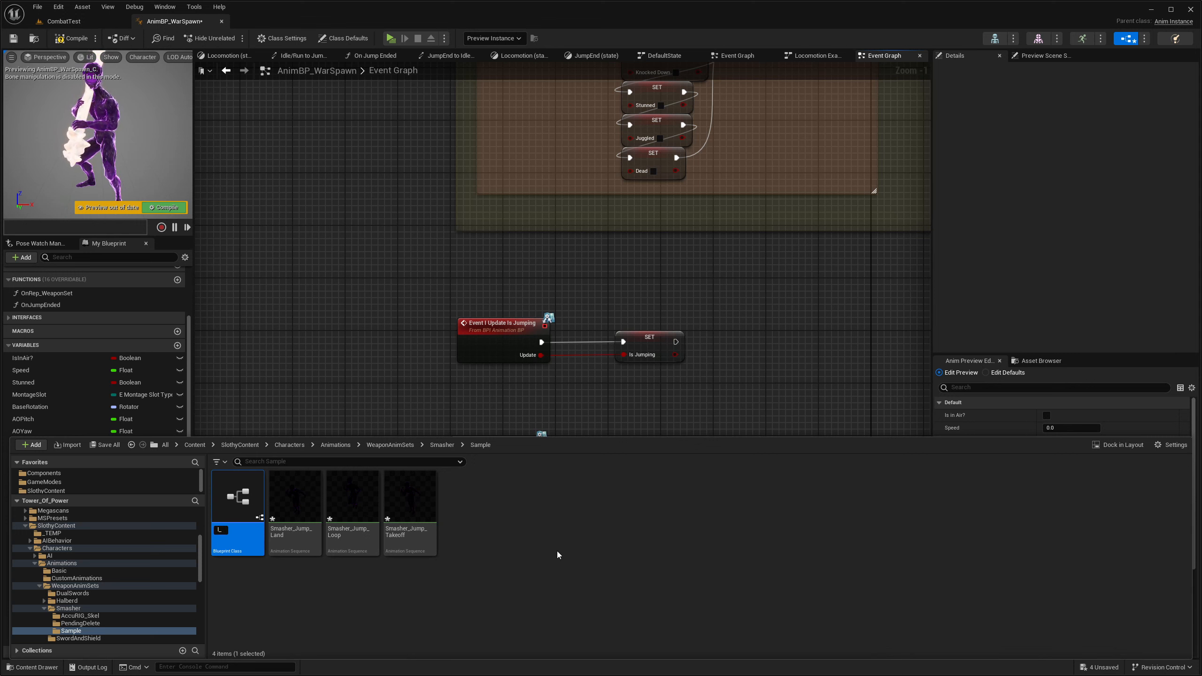
pyautogui.write('I_AnimGraphExample')
pyautogui.press('Return')
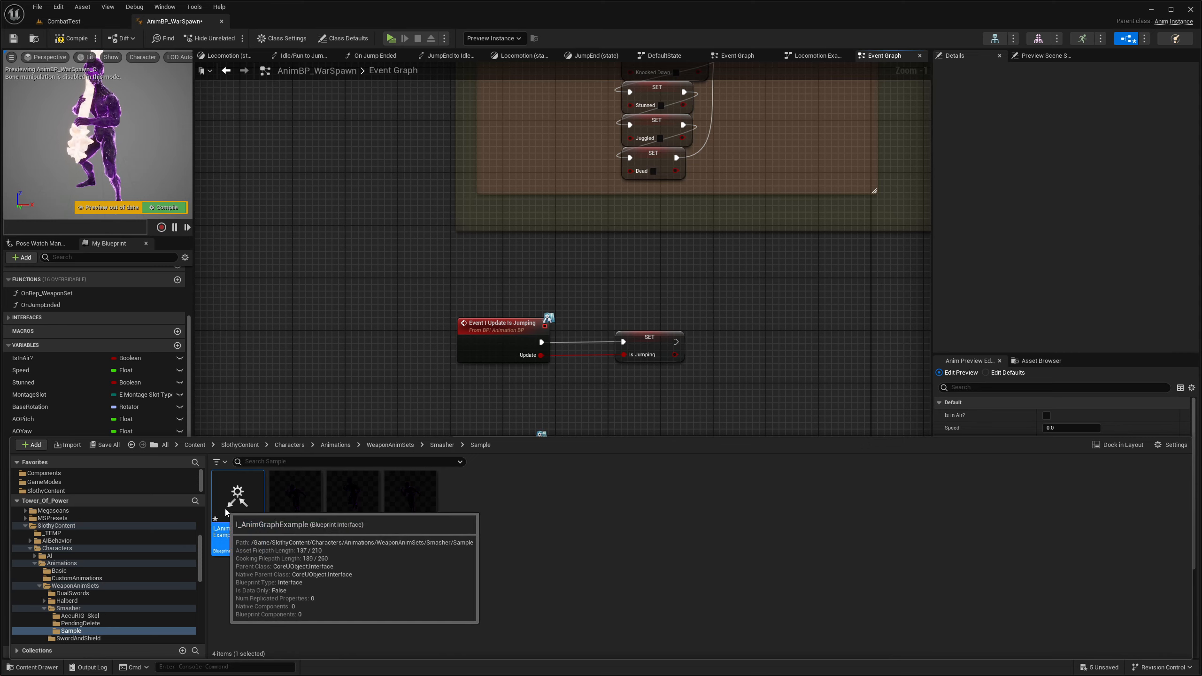
# - Open the I_AnimGraphExample interface and name its function UpdateIsJumping
pyautogui.doubleClick(238, 497)
pyautogui.write('U')
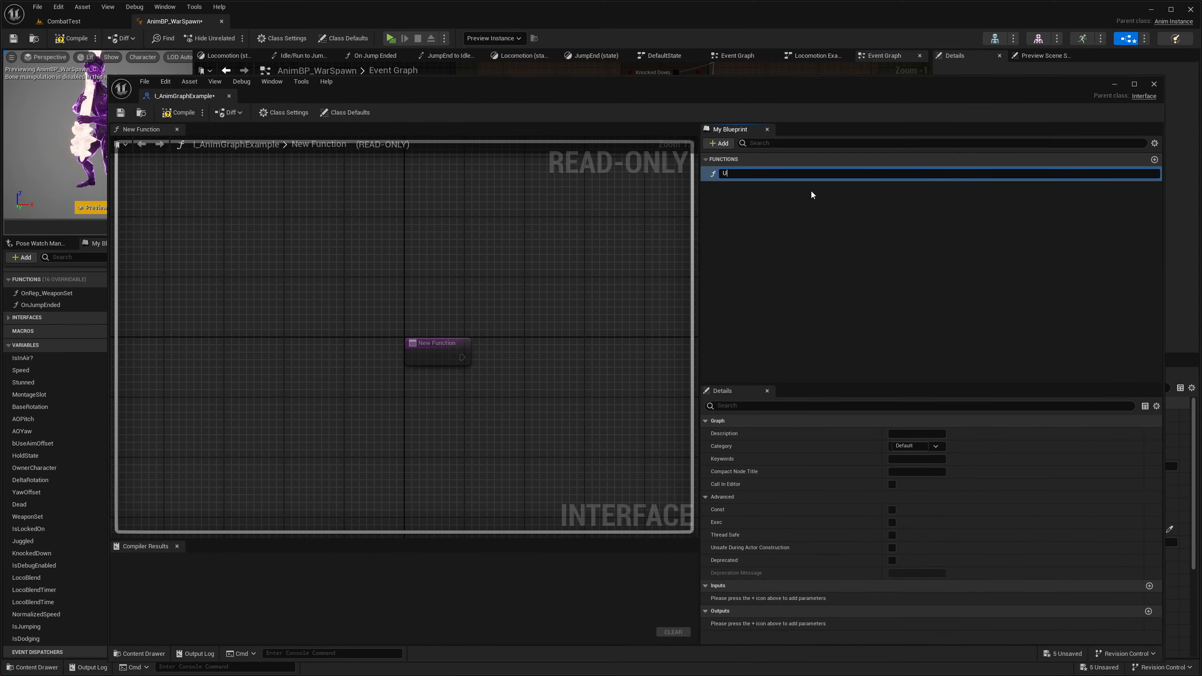
pyautogui.write('pdateJ')
pyautogui.press('BackSpace')
pyautogui.write('ISJ')
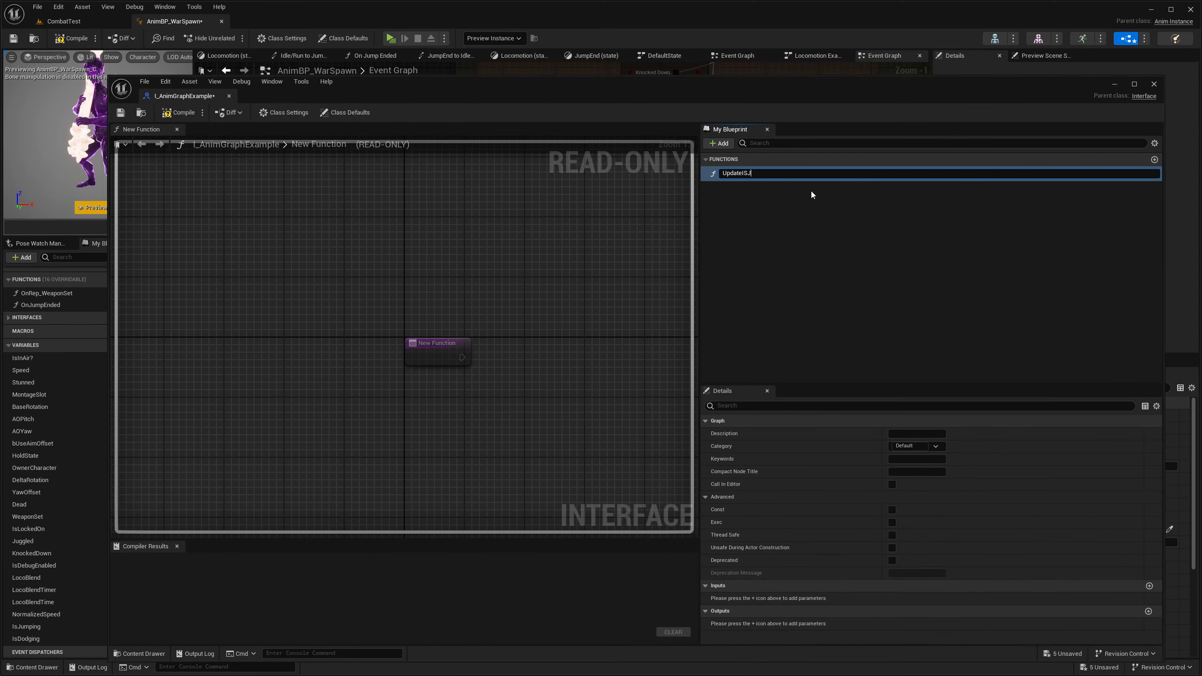
pyautogui.write('umping')
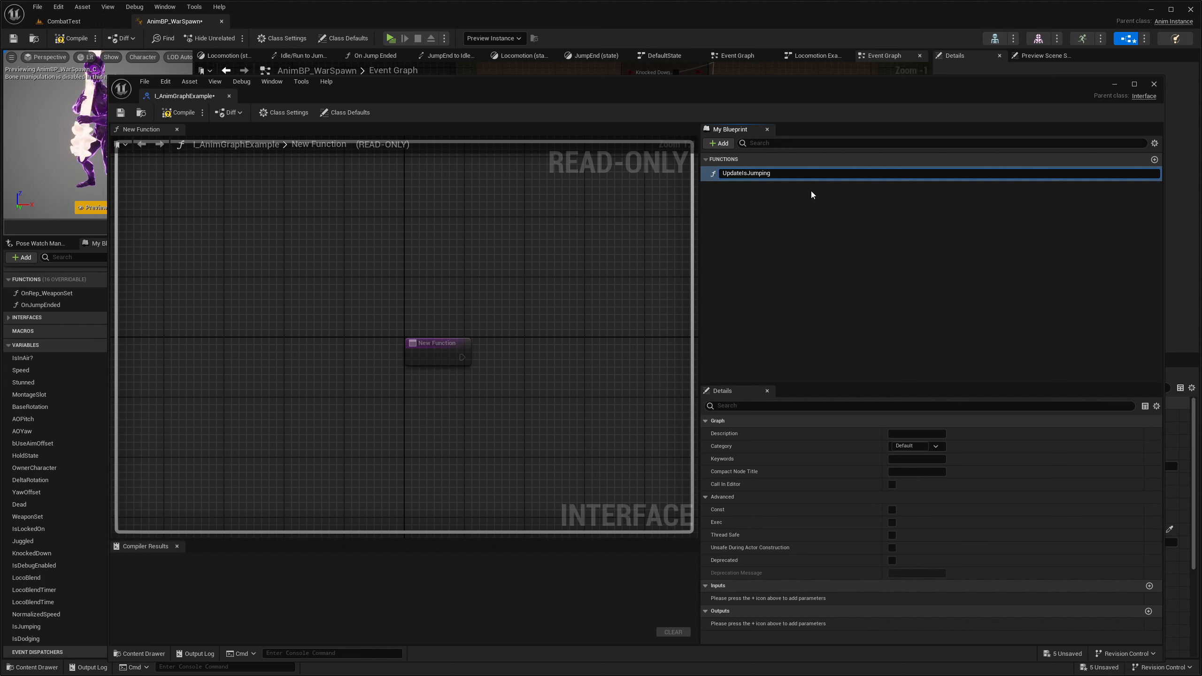
pyautogui.press('Return')
# - Add a Boolean input named Update to the UpdateIsJumping function and close the interface editor
pyautogui.click(1149, 586)
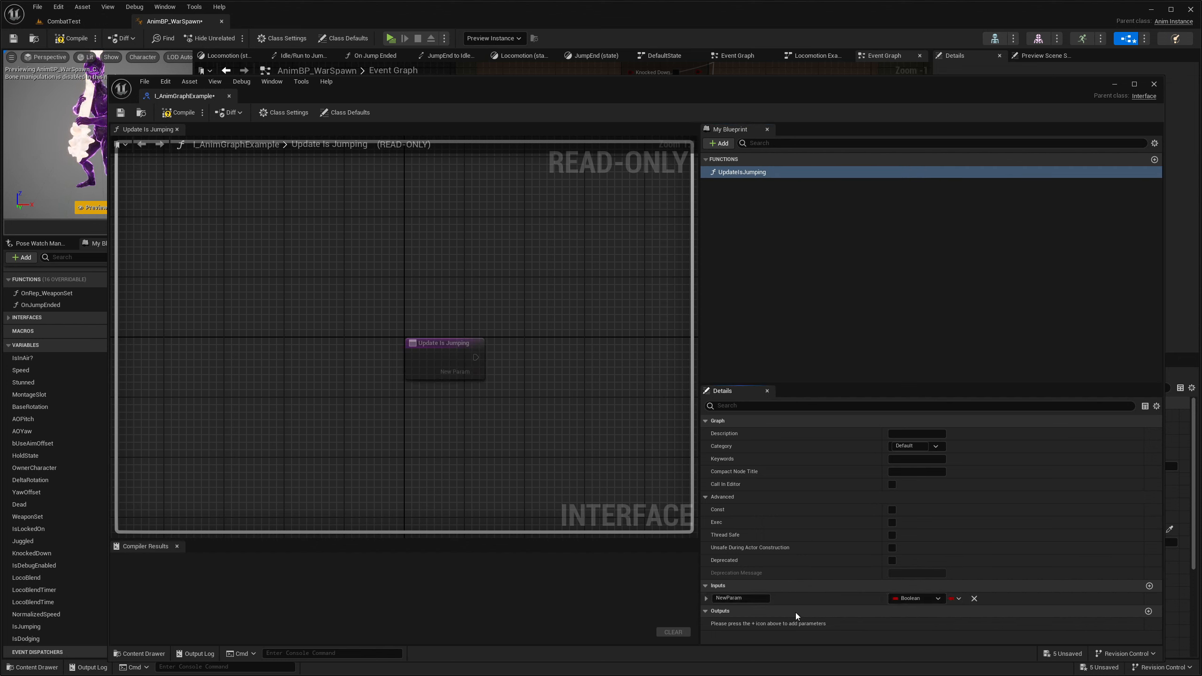
pyautogui.write('Update')
pyautogui.press('Return')
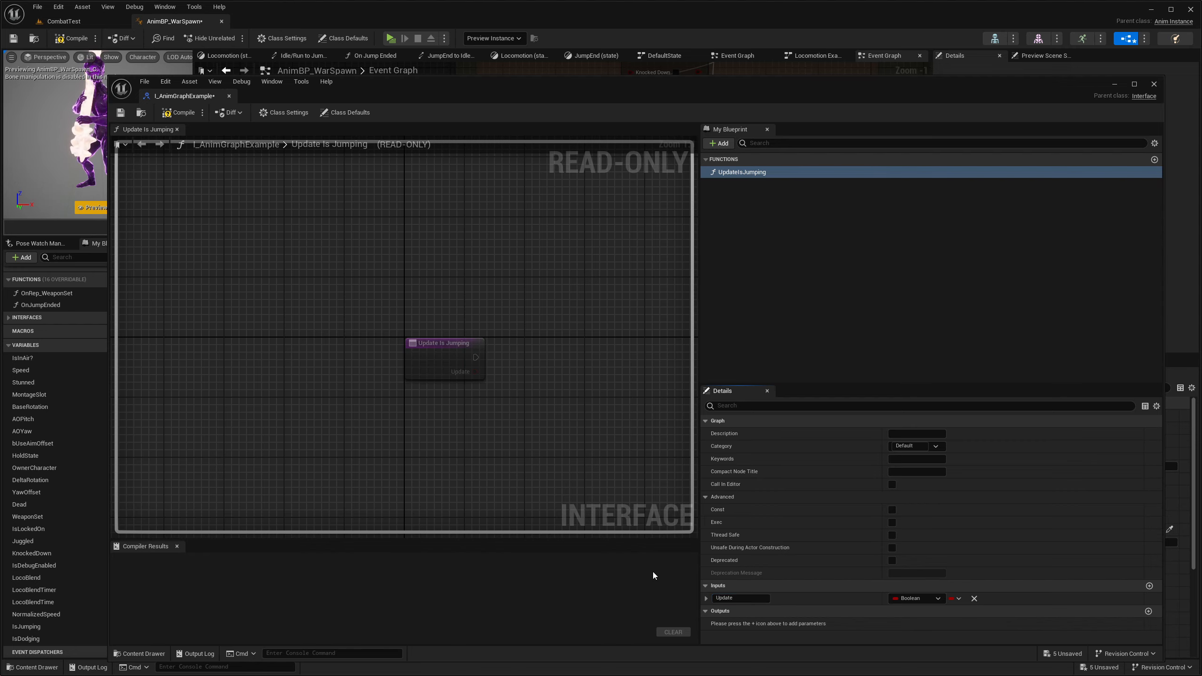
pyautogui.click(1154, 85)
# - Delete the I_AnimGraphExample interface from the Sample folder and return to the Event Graph
pyautogui.click(32, 667)
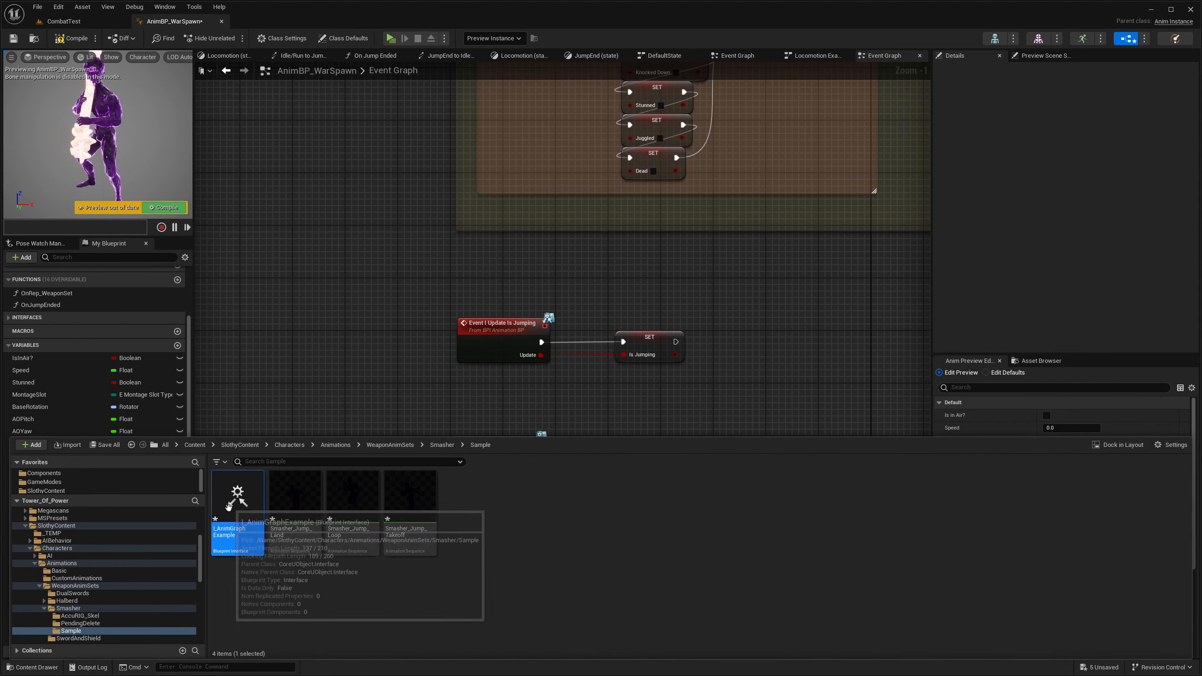
pyautogui.press('Delete')
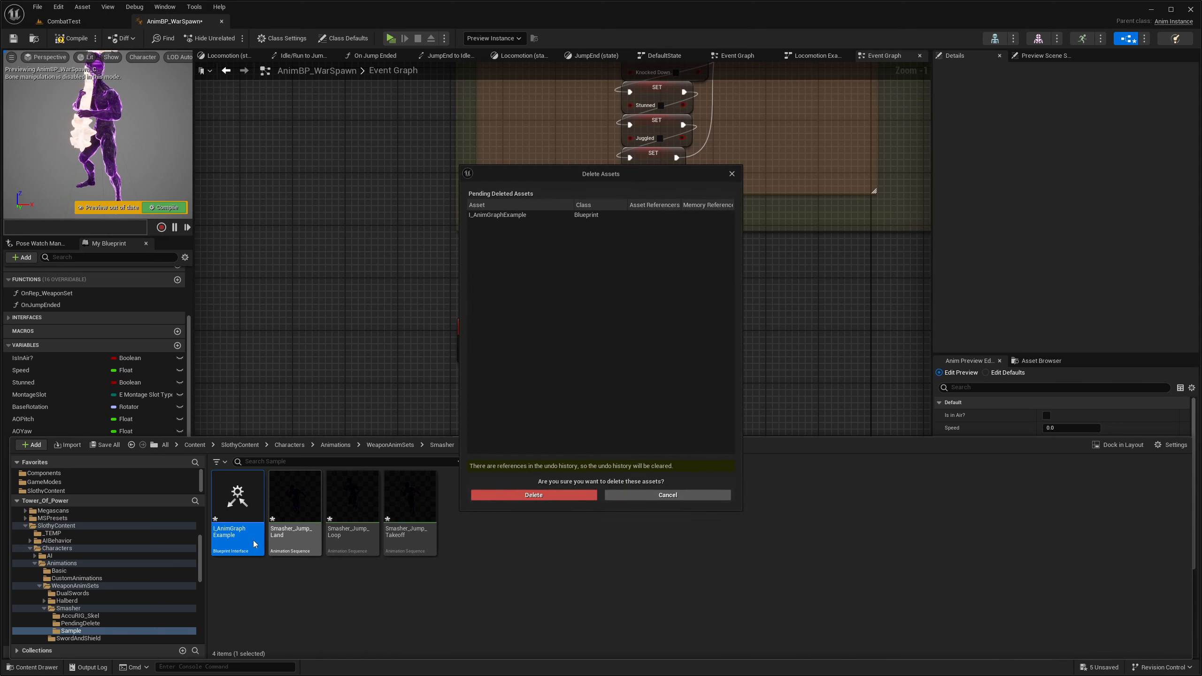
pyautogui.click(502, 495)
pyautogui.click(474, 306)
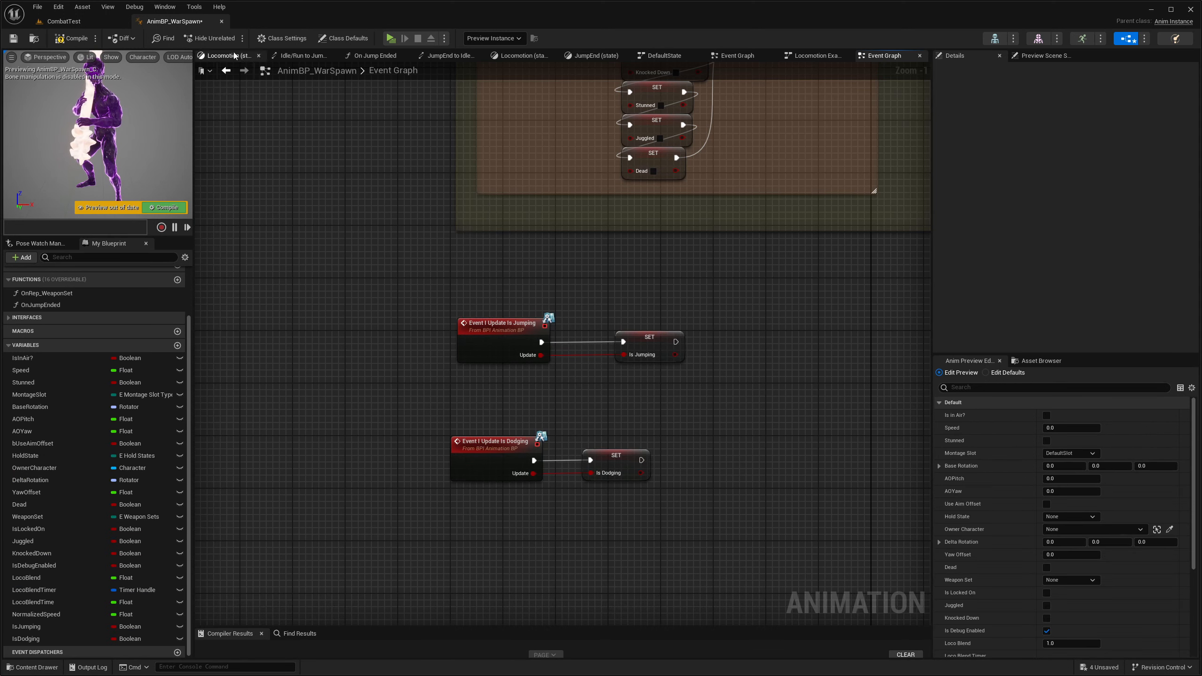
# - Review the implemented interfaces in AnimBP_WarSpawn's class settings and open BPI_AnimationBP to inspect I_UpdateIsJumping's Update input
pyautogui.click(283, 38)
pyautogui.scroll(-1, 1010, 263)
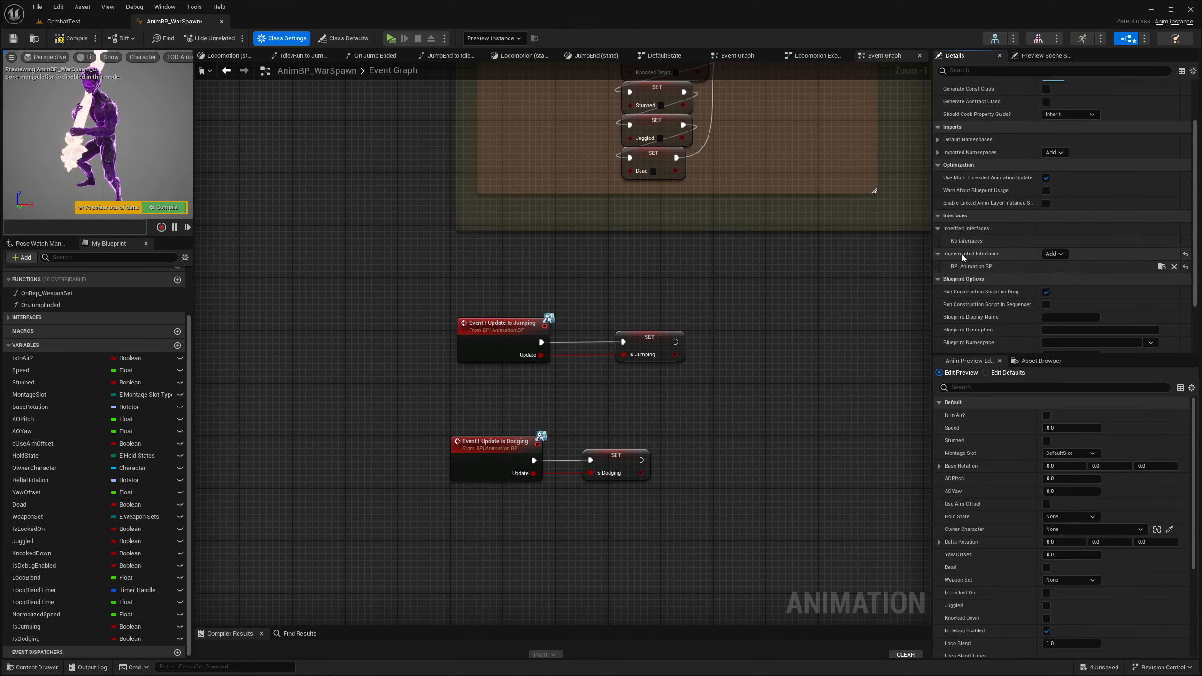
pyautogui.click(1054, 254)
pyautogui.click(1081, 247)
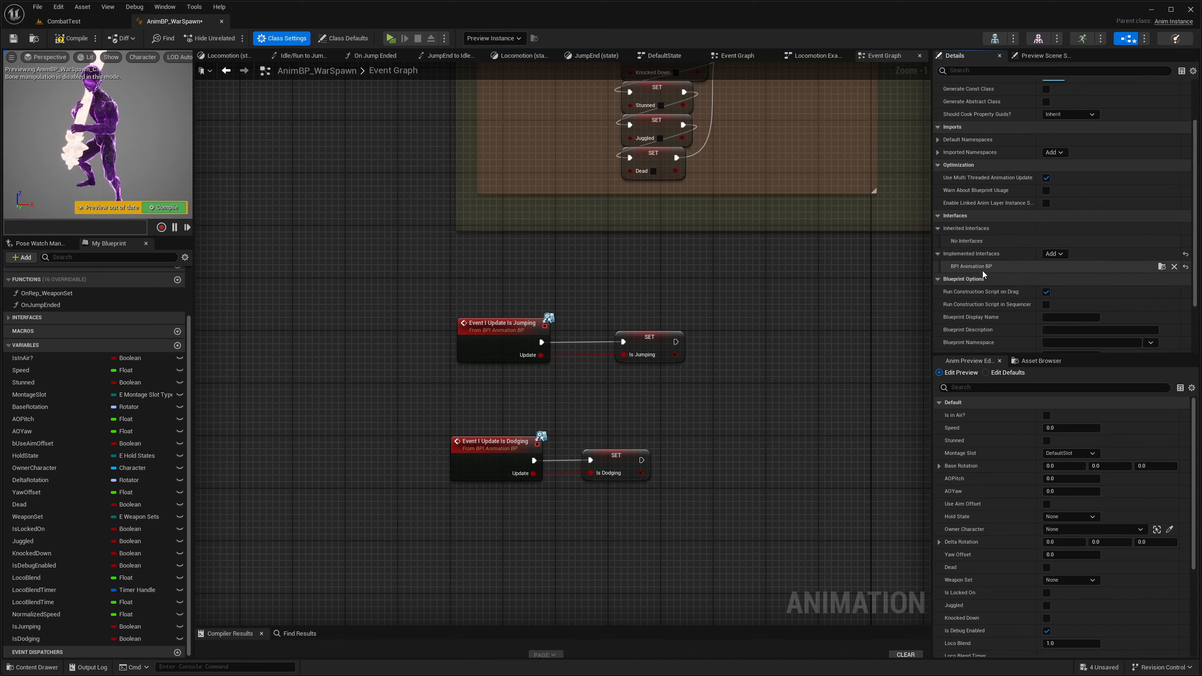
pyautogui.click(1160, 268)
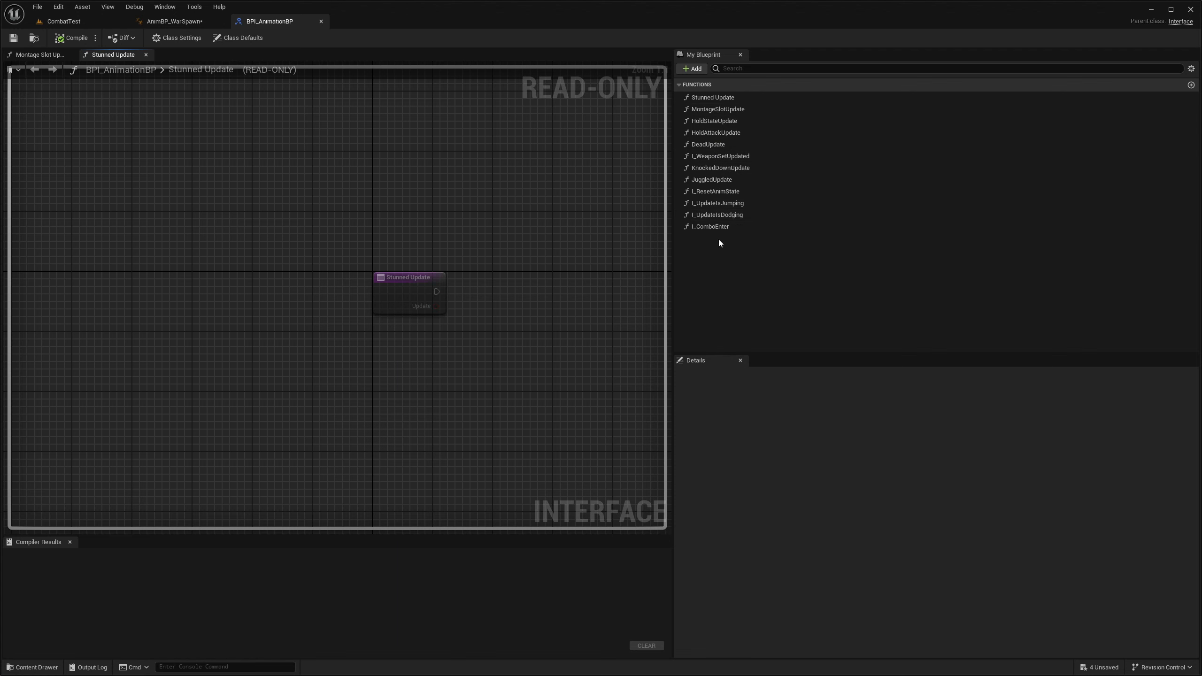
pyautogui.click(718, 204)
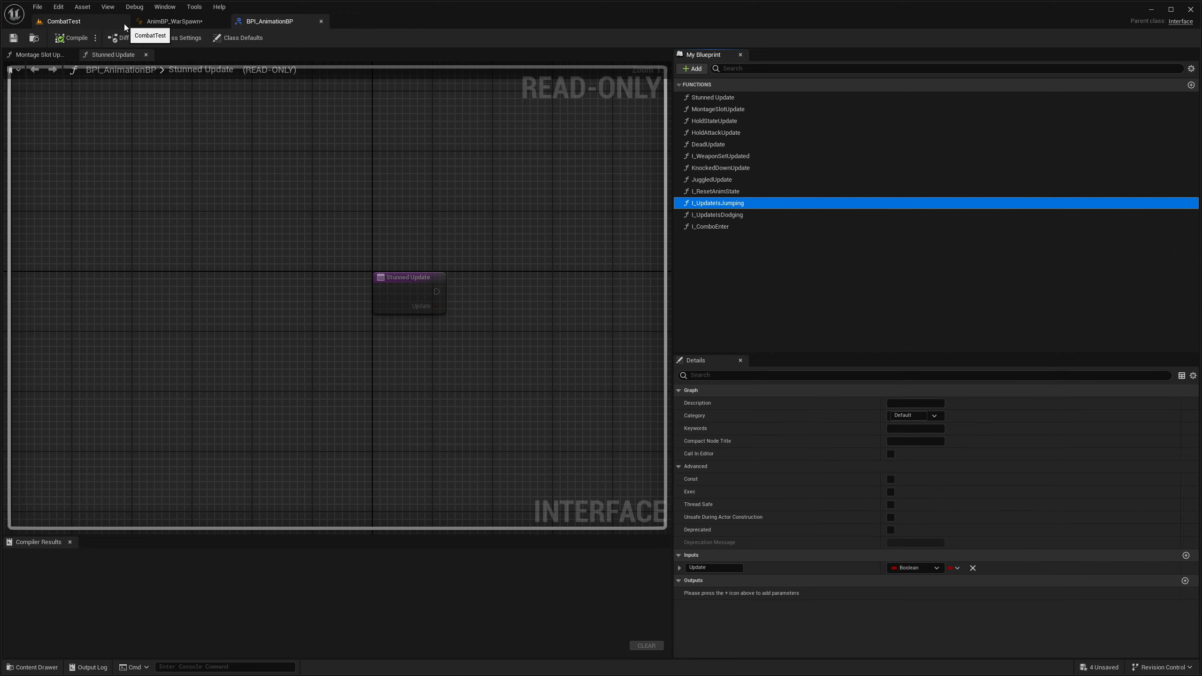
# - Return to AnimBP_WarSpawn and open the BP_SlothyMainCharacter blueprint from the Characters/Player folder
pyautogui.click(174, 22)
pyautogui.click(33, 667)
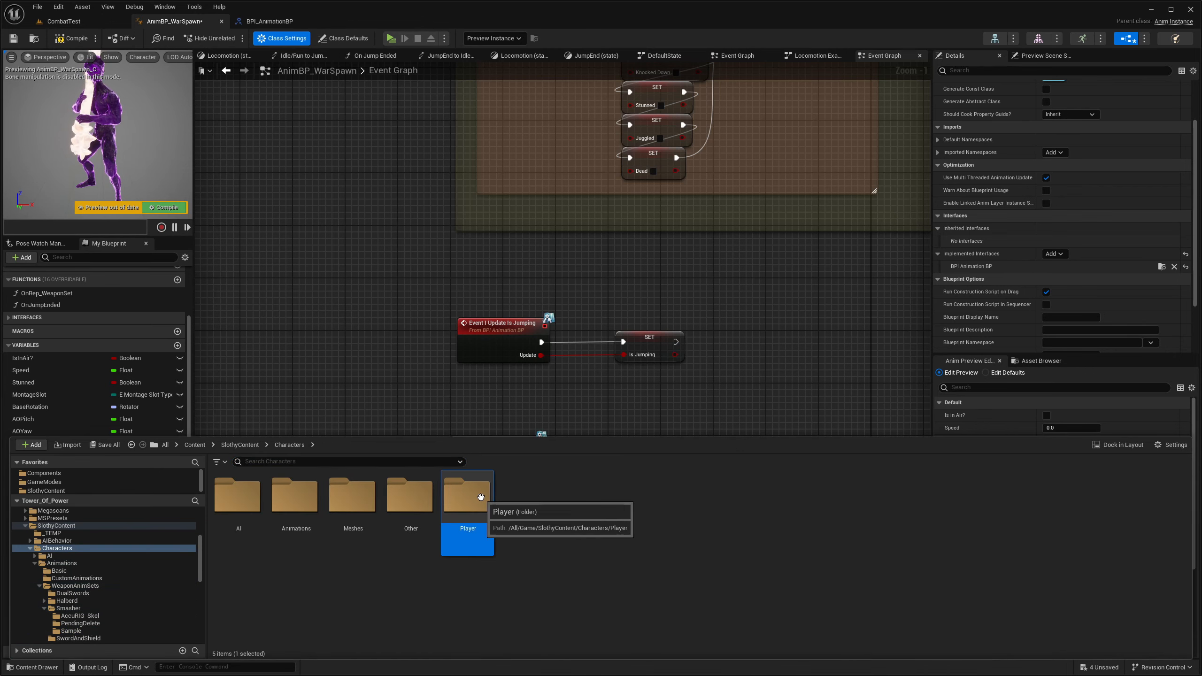
pyautogui.doubleClick(467, 498)
pyautogui.doubleClick(353, 533)
# - Find the IA_Jump input event under Other Enhanced Input Events and shift its Anim Instance node slightly away from I Update Is Jumping
pyautogui.scroll(-7, 376, 316)
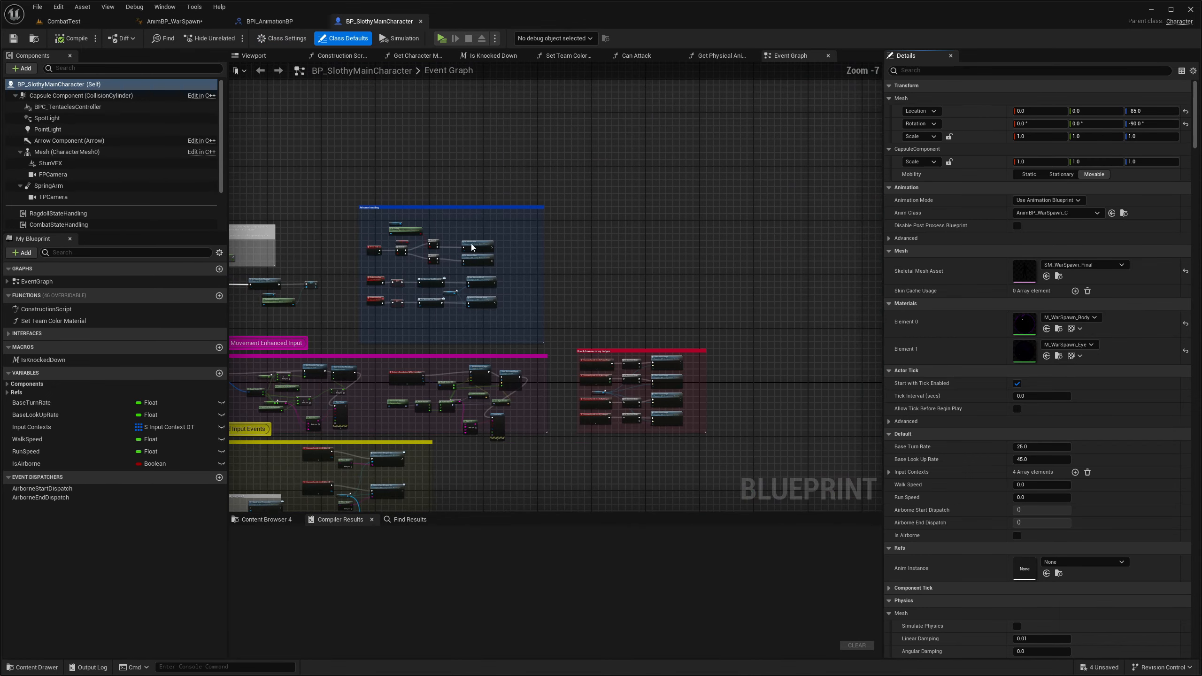
pyautogui.moveTo(581, 442); pyautogui.dragTo(668, 322, button='right')
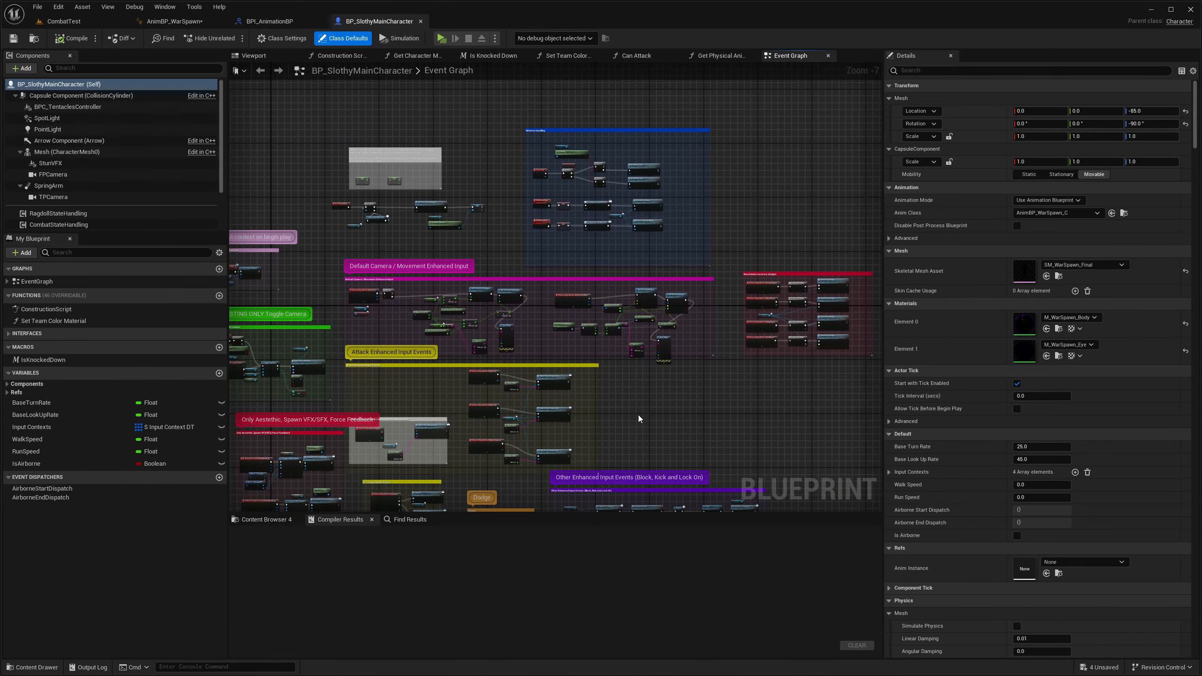
pyautogui.moveTo(668, 420); pyautogui.dragTo(746, 265, button='right')
pyautogui.scroll(6, 624, 437)
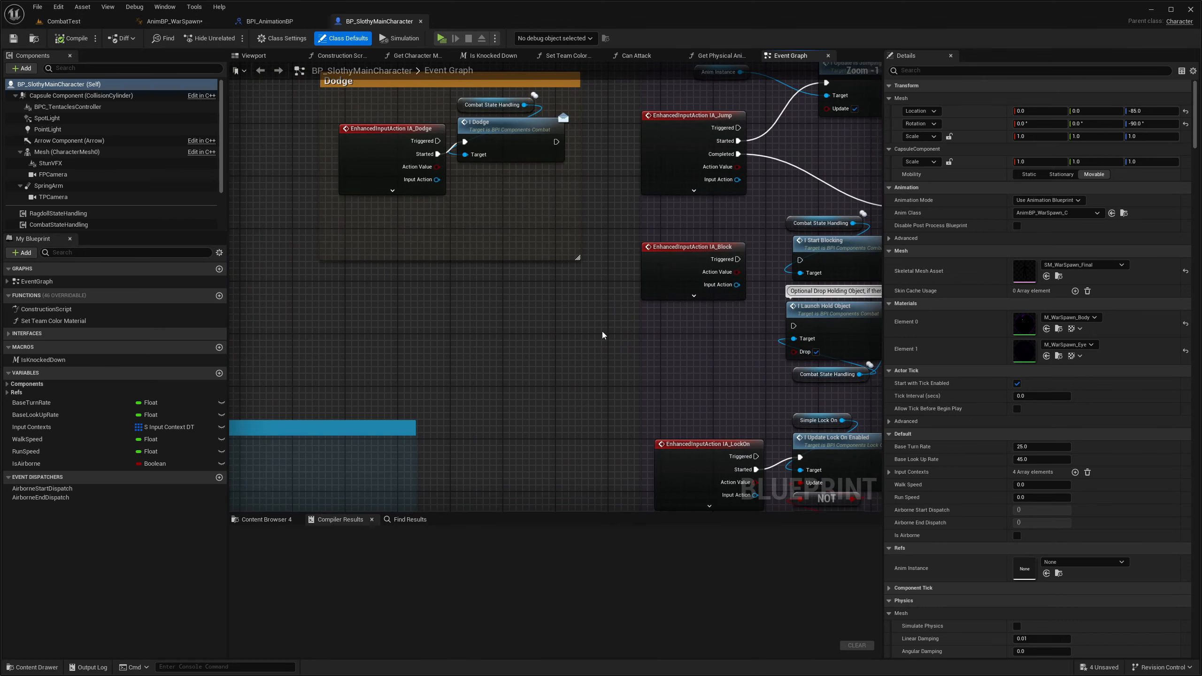
pyautogui.moveTo(531, 325); pyautogui.dragTo(394, 470, button='right')
pyautogui.moveTo(523, 211); pyautogui.dragTo(593, 335)
pyautogui.click(636, 188)
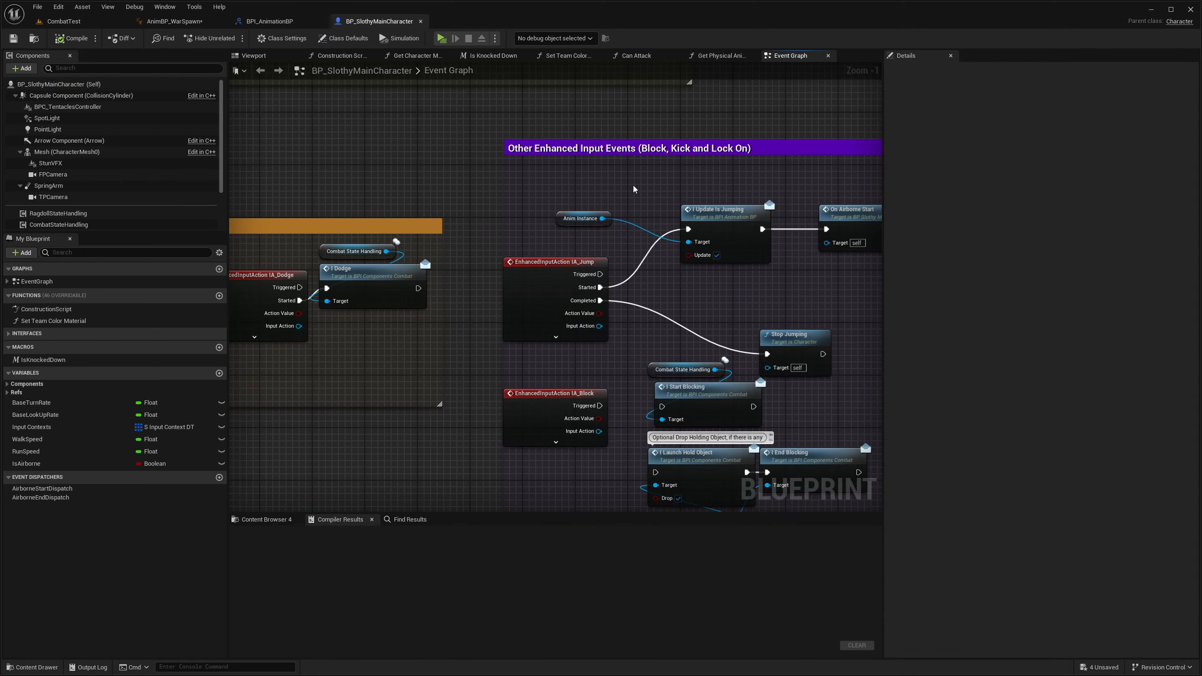
pyautogui.moveTo(658, 214); pyautogui.dragTo(499, 217, button='right')
pyautogui.moveTo(397, 229); pyautogui.dragTo(388, 234)
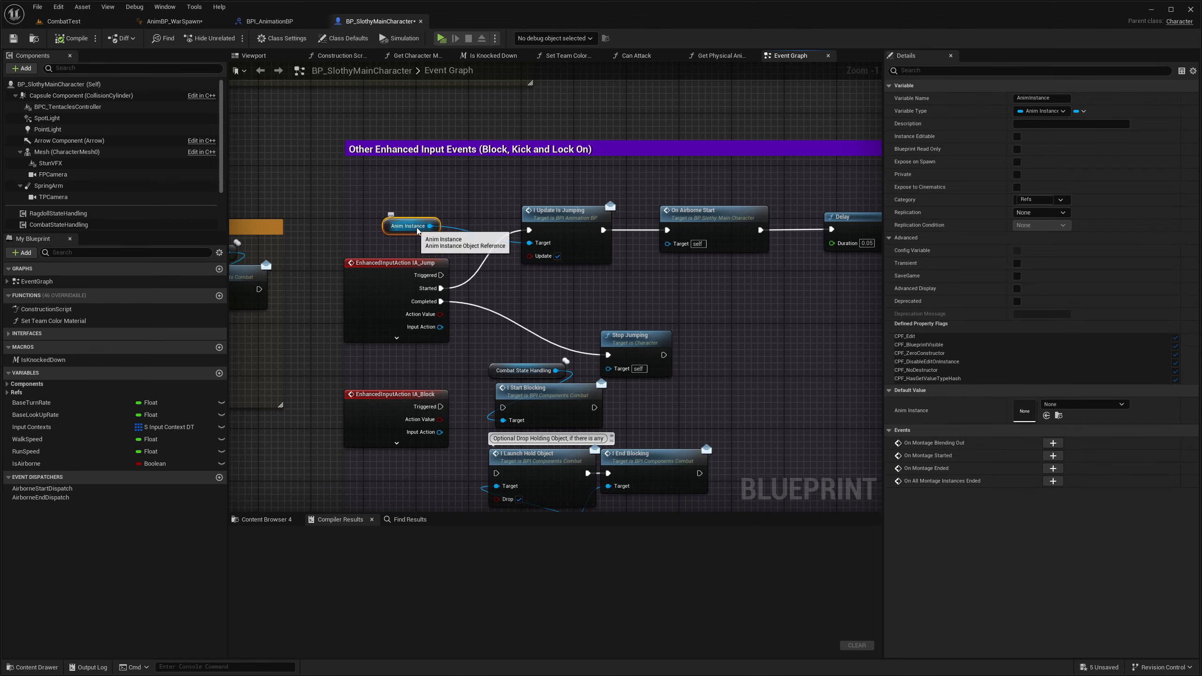
# - Examine the IA_Jump Started branch, focusing on the Anim Instance reference that targets I Update Is Jumping
pyautogui.moveTo(485, 181); pyautogui.dragTo(613, 274)
pyautogui.click(498, 249)
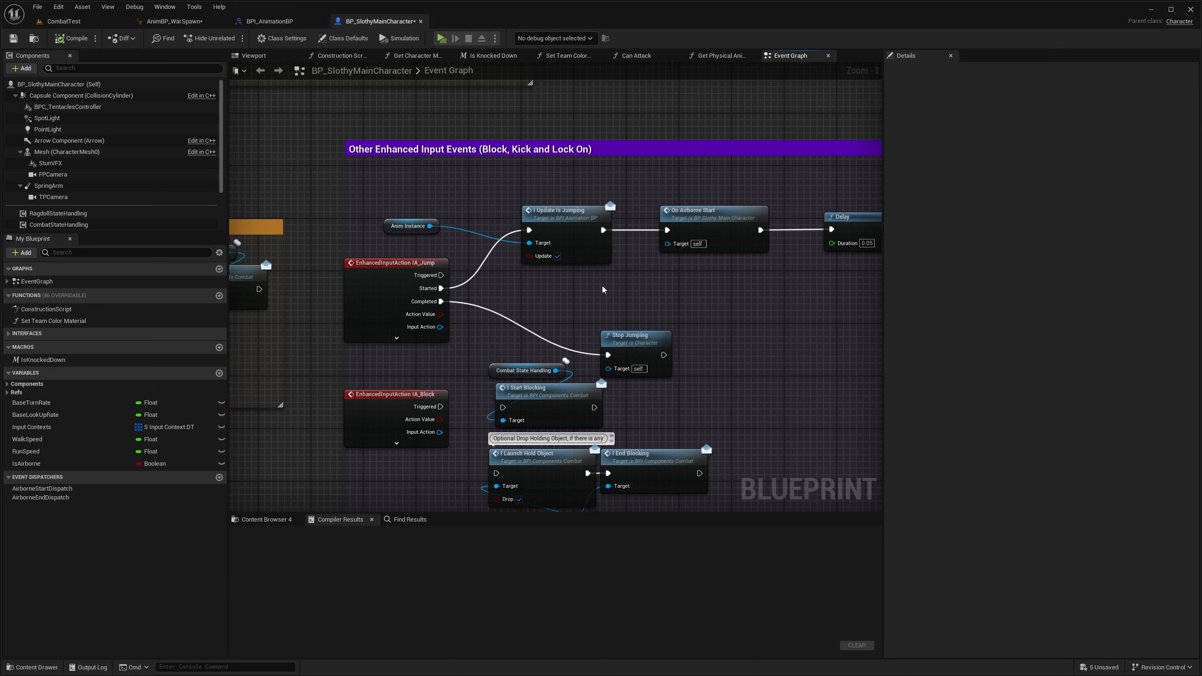
pyautogui.moveTo(618, 281); pyautogui.dragTo(557, 243)
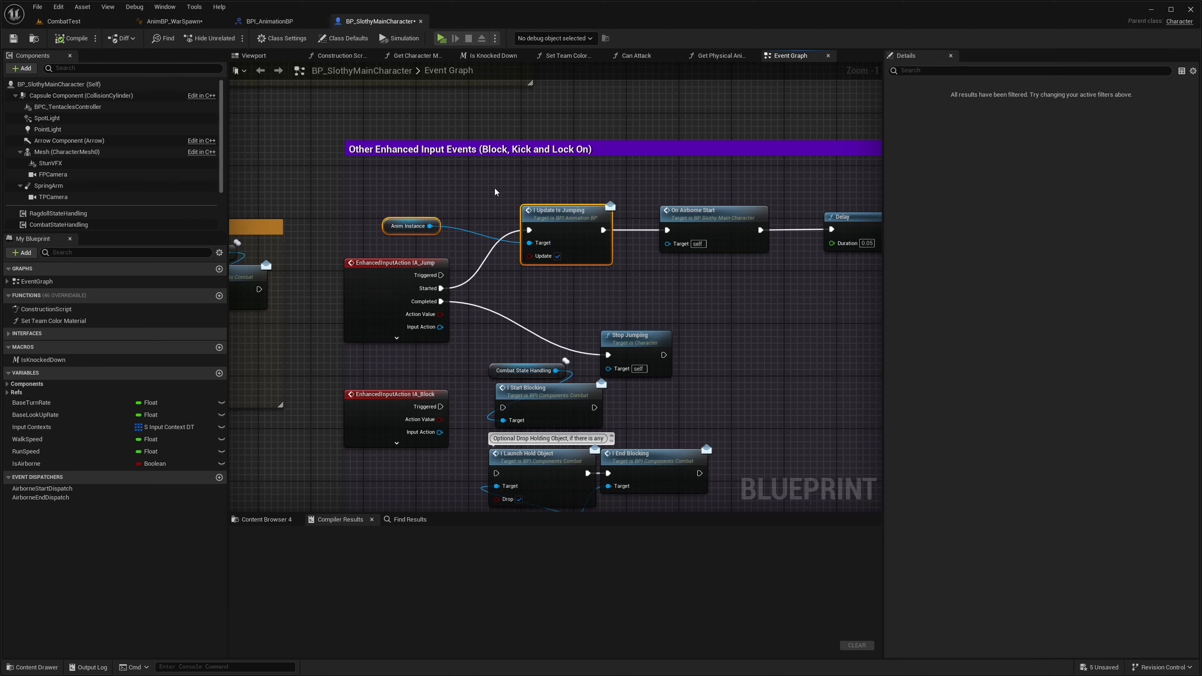
pyautogui.click(495, 189)
pyautogui.moveTo(319, 190); pyautogui.dragTo(566, 231)
pyautogui.click(520, 187)
pyautogui.moveTo(512, 185); pyautogui.dragTo(520, 231, button='right')
pyautogui.click(456, 264)
pyautogui.scroll(-7, 603, 348)
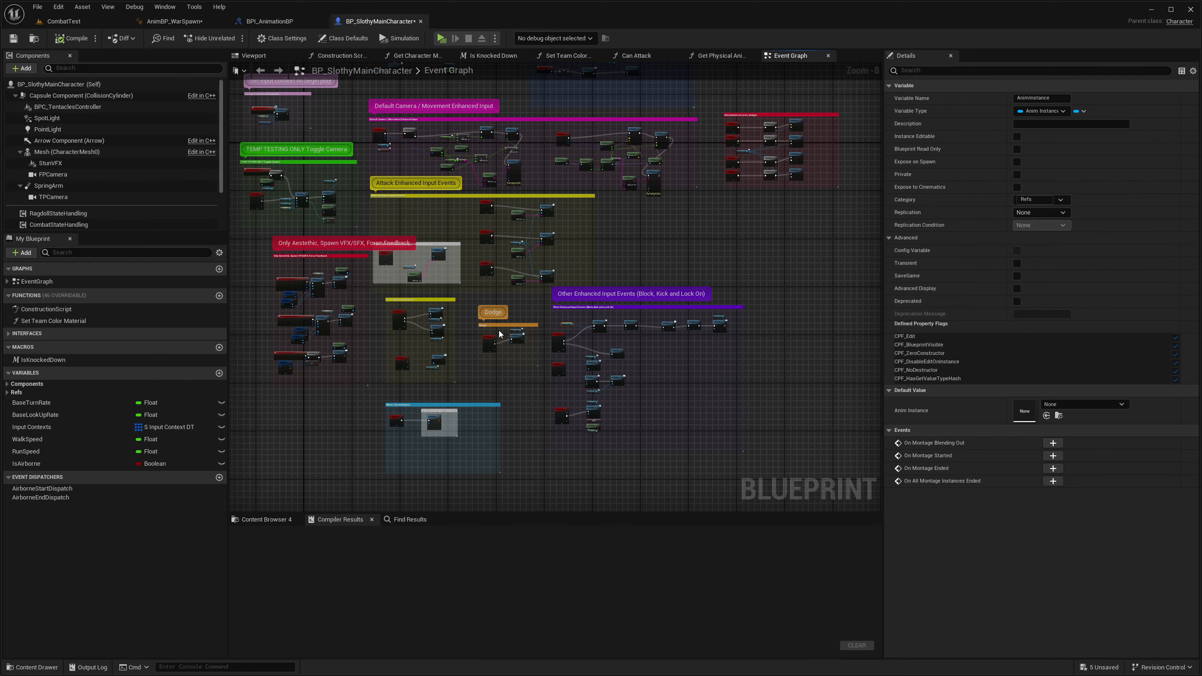
# - Find where the Anim Instance variable is set after Set Team Color Material and inspect its Mesh and Get Anim Instance inputs
pyautogui.scroll(9, 518, 329)
pyautogui.moveTo(766, 329); pyautogui.dragTo(660, 323, button='right')
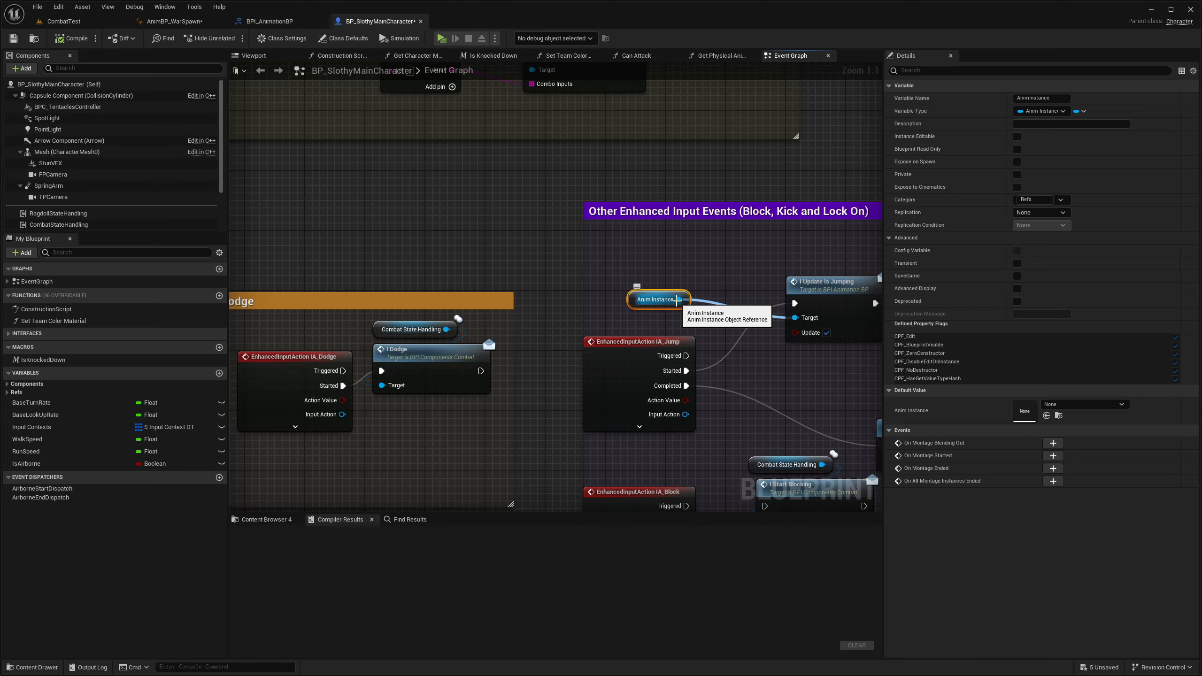
pyautogui.scroll(-12, 644, 319)
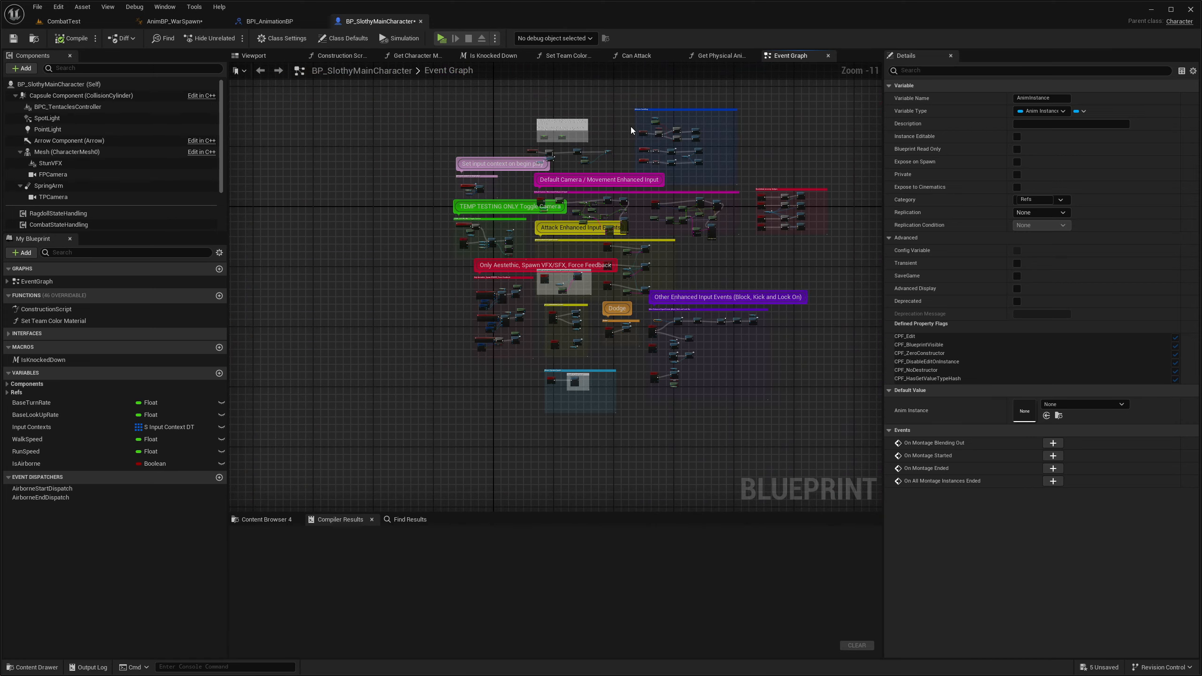
pyautogui.scroll(12, 552, 160)
pyautogui.moveTo(483, 305); pyautogui.dragTo(597, 316, button='right')
pyautogui.moveTo(411, 307); pyautogui.dragTo(379, 301, button='right')
pyautogui.moveTo(753, 304); pyautogui.dragTo(507, 161)
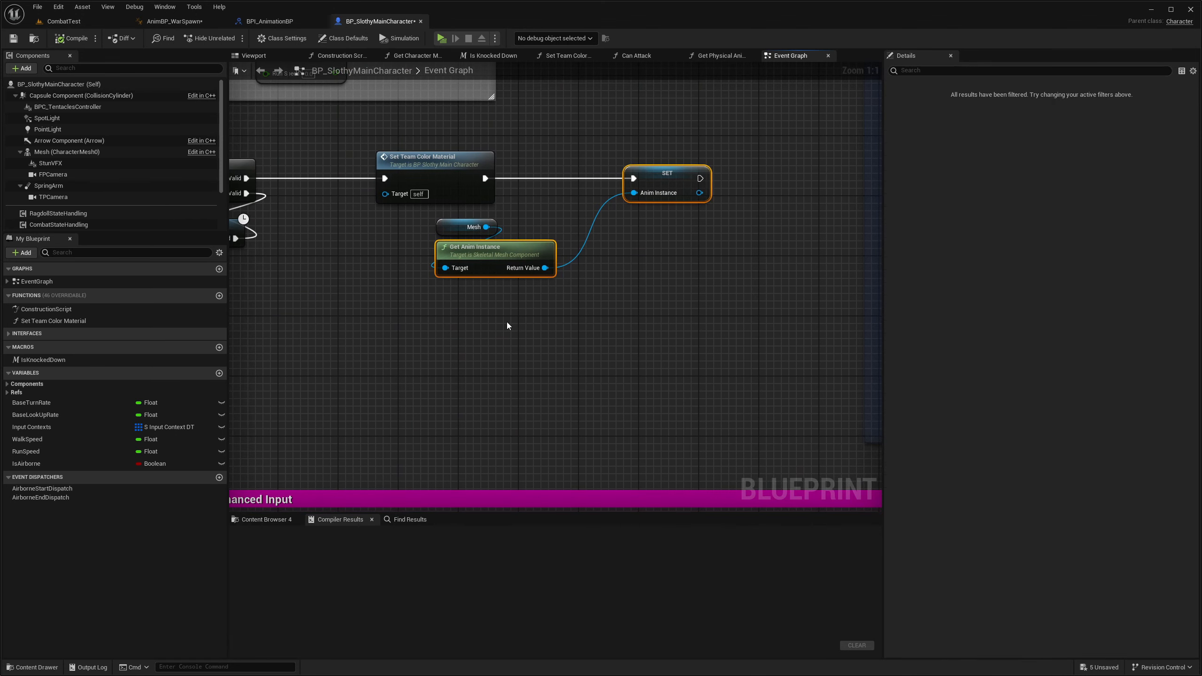
pyautogui.click(507, 325)
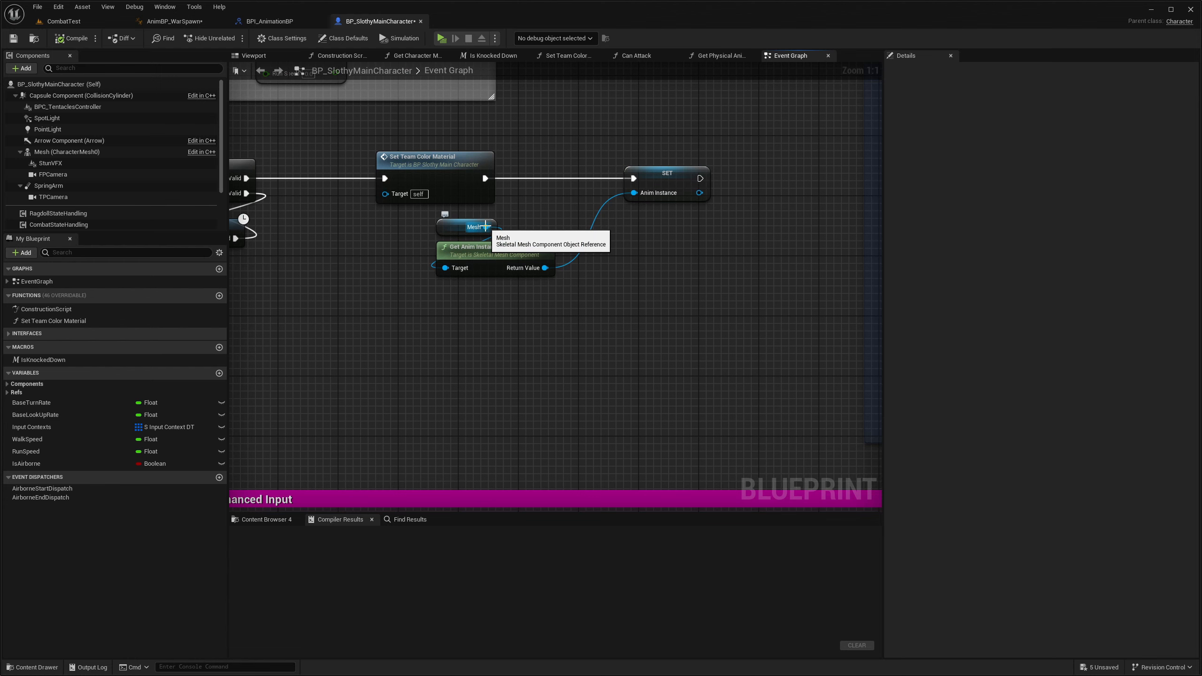
pyautogui.click(487, 255)
pyautogui.click(637, 193)
pyautogui.click(588, 158)
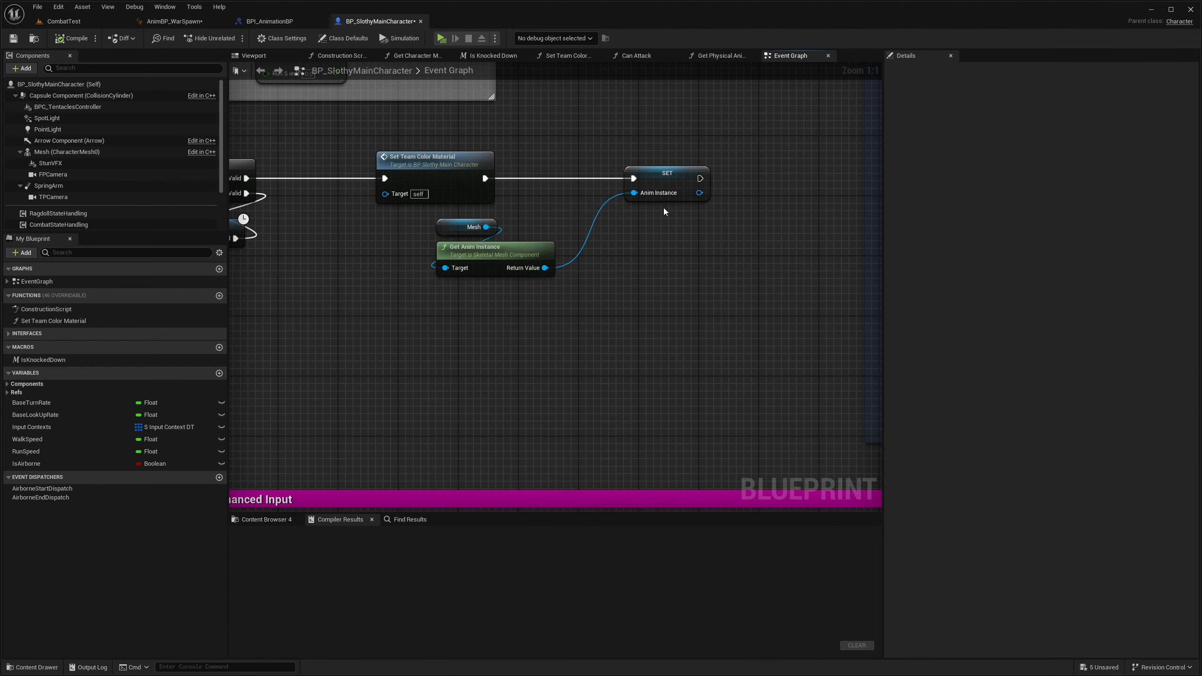
# - Return to the IA_Jump event, shift its node slightly away from the IA_Block alignment, and raise the Stop Jumping node slightly
pyautogui.scroll(-8, 588, 163)
pyautogui.scroll(4, 601, 422)
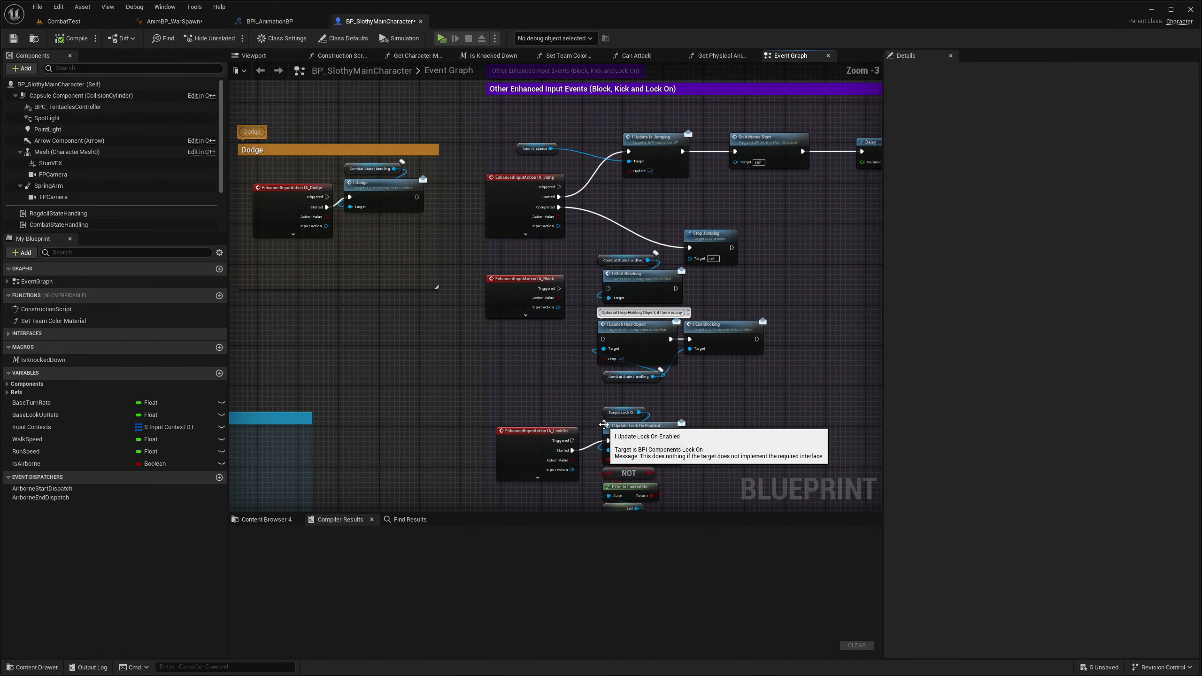
pyautogui.scroll(-5, 500, 421)
pyautogui.scroll(8, 560, 374)
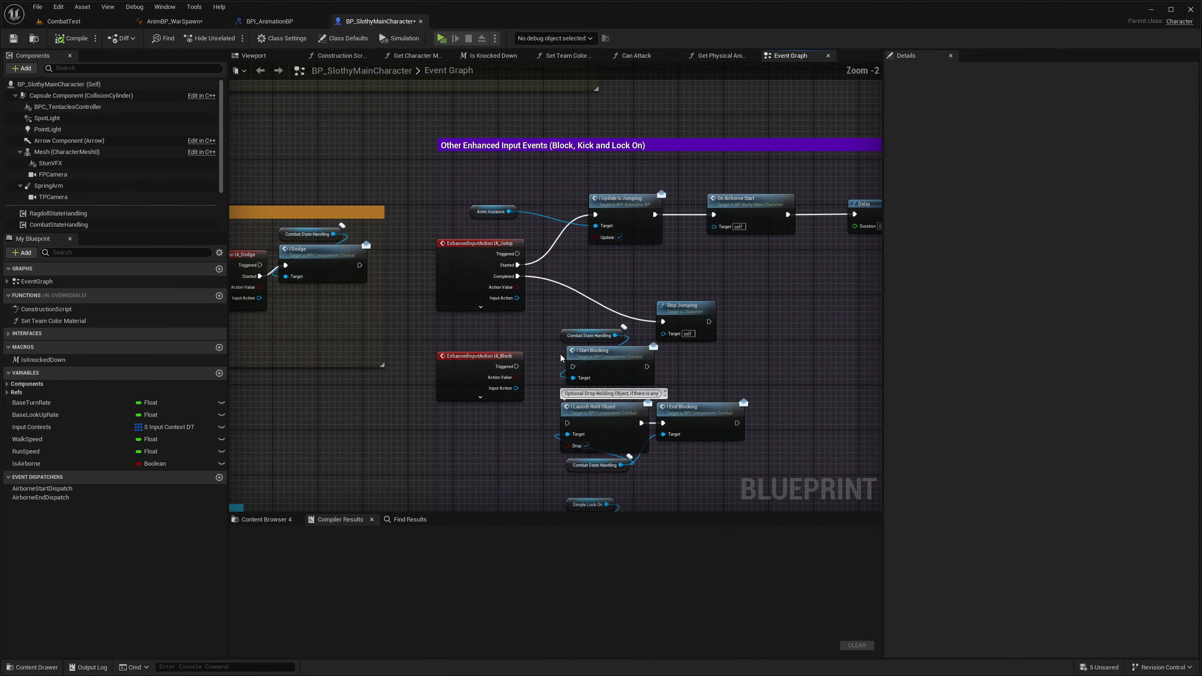
pyautogui.moveTo(631, 238); pyautogui.dragTo(463, 289, button='right')
pyautogui.click(332, 252)
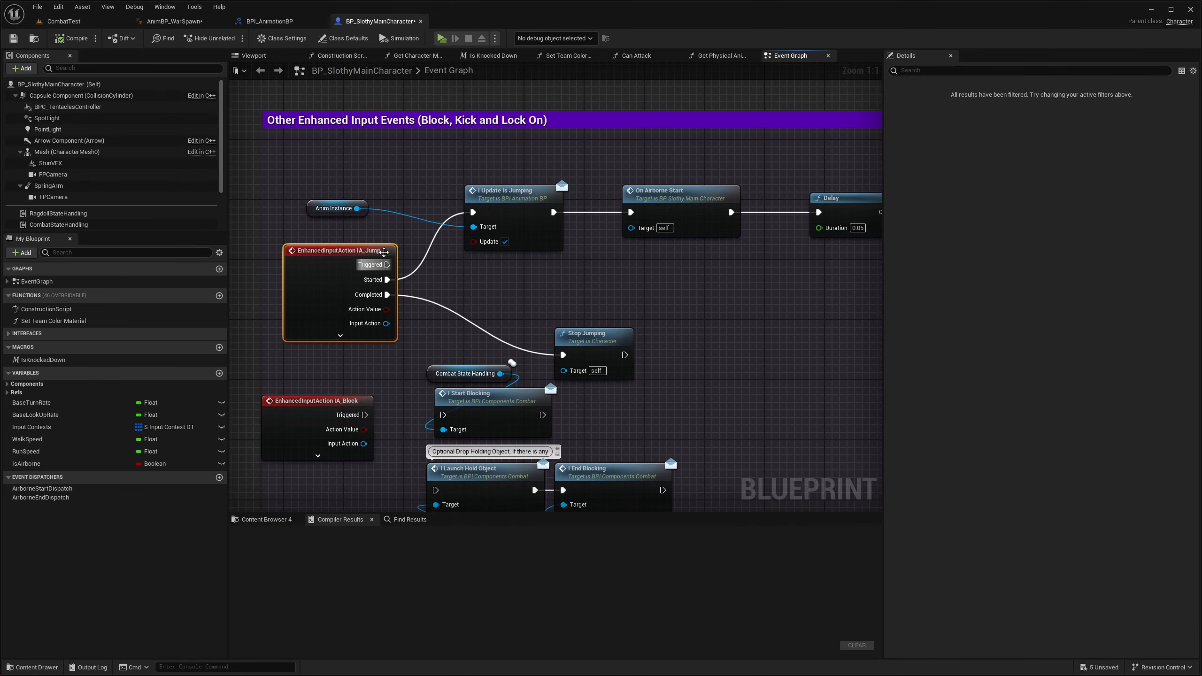
pyautogui.rightClick(475, 289)
pyautogui.click(474, 287)
pyautogui.moveTo(465, 285); pyautogui.dragTo(557, 286, button='right')
pyautogui.moveTo(628, 301); pyautogui.dragTo(569, 293, button='right')
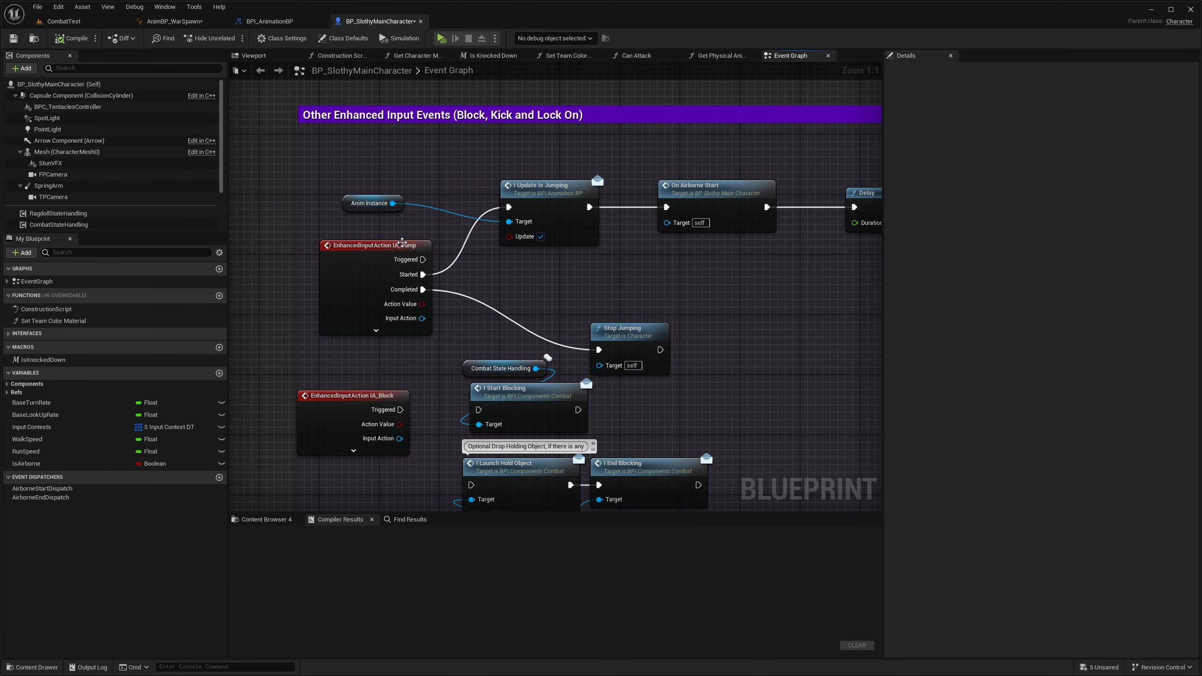
pyautogui.moveTo(647, 262); pyautogui.dragTo(555, 277, button='right')
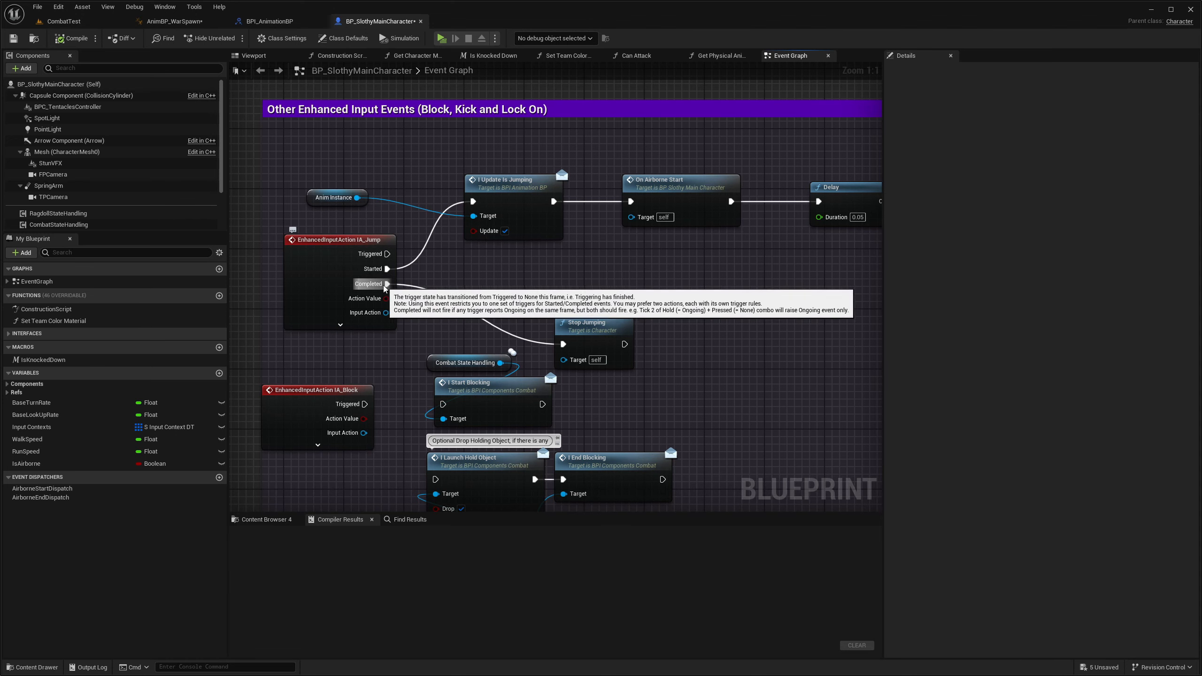
pyautogui.moveTo(562, 315); pyautogui.dragTo(577, 291)
pyautogui.click(619, 264)
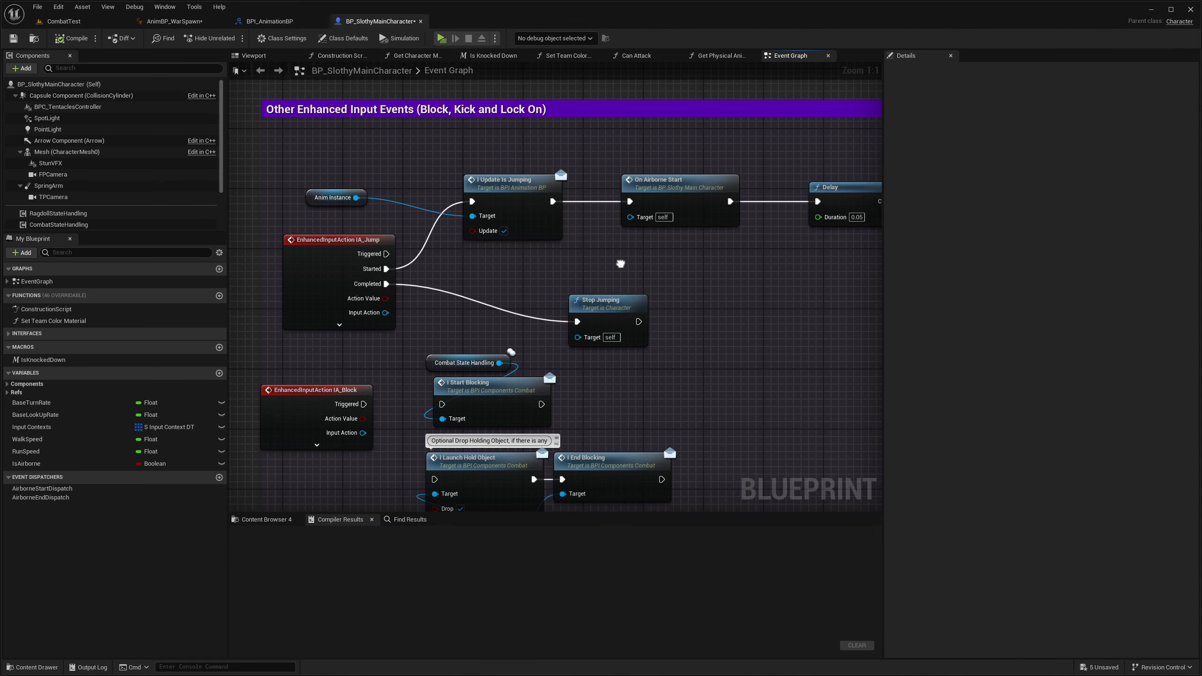
# - Review the first I Update Is Jumping call together with its Anim Instance target and enabled Update input
pyautogui.moveTo(620, 263); pyautogui.dragTo(553, 294, button='right')
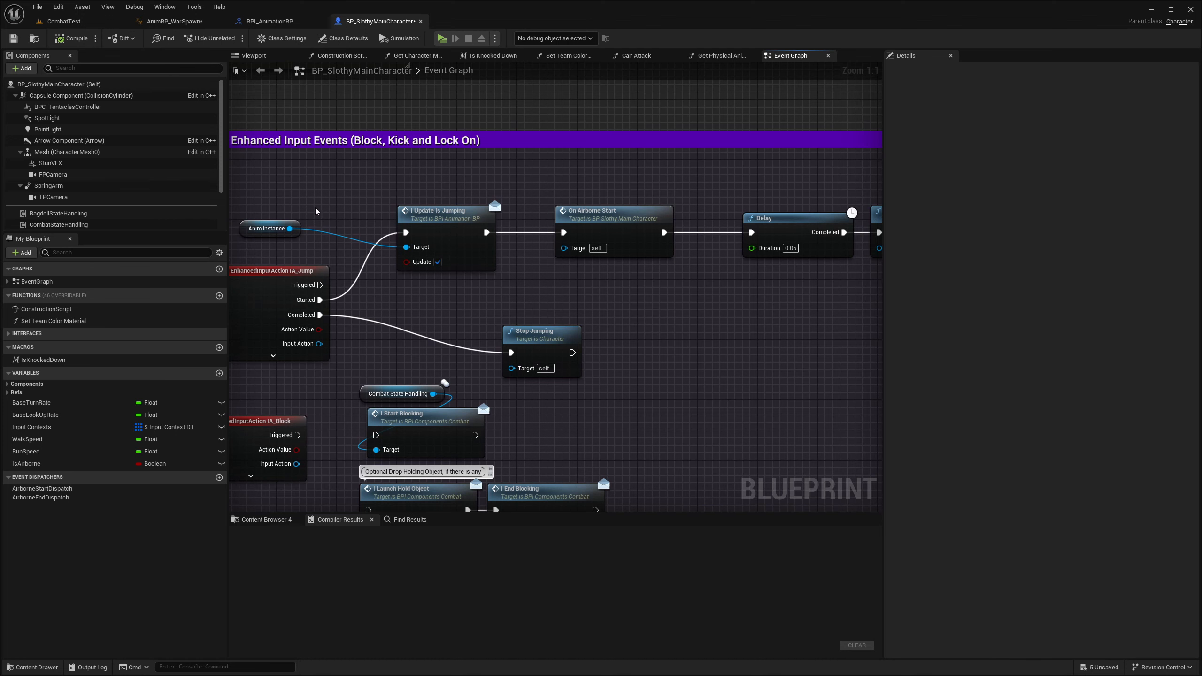
pyautogui.moveTo(274, 193); pyautogui.dragTo(296, 196, button='right')
pyautogui.moveTo(406, 225); pyautogui.dragTo(461, 234)
pyautogui.click(390, 187)
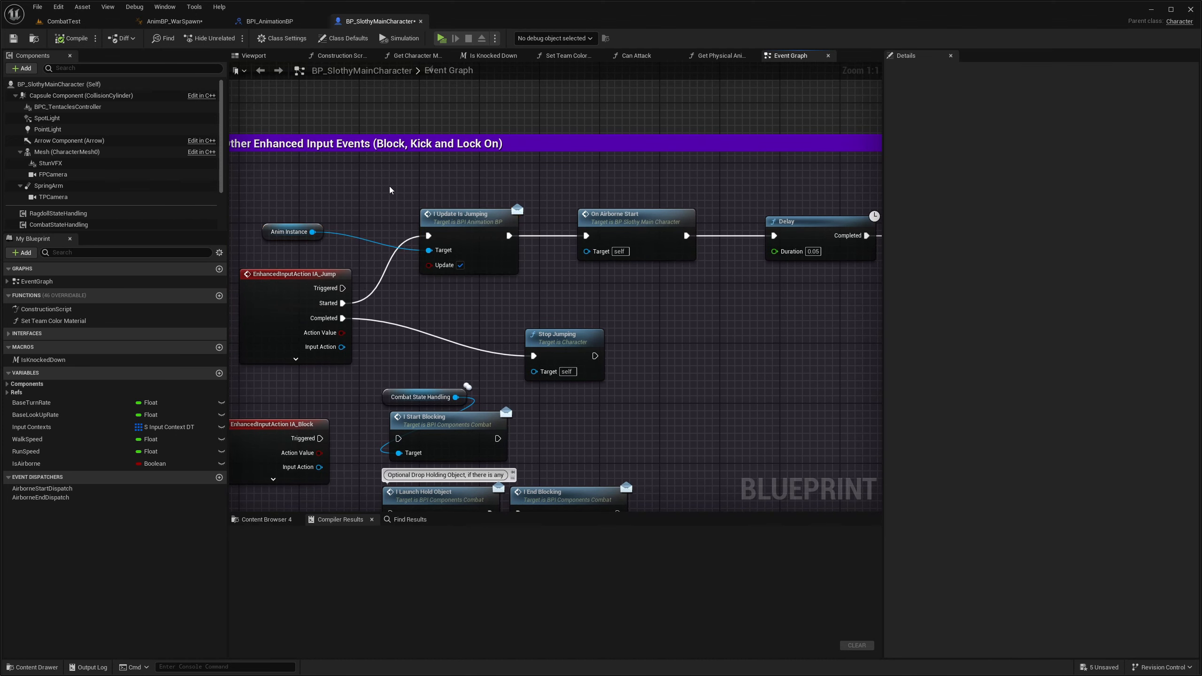
pyautogui.moveTo(272, 187); pyautogui.dragTo(477, 236)
pyautogui.click(387, 185)
pyautogui.moveTo(312, 192); pyautogui.dragTo(469, 231)
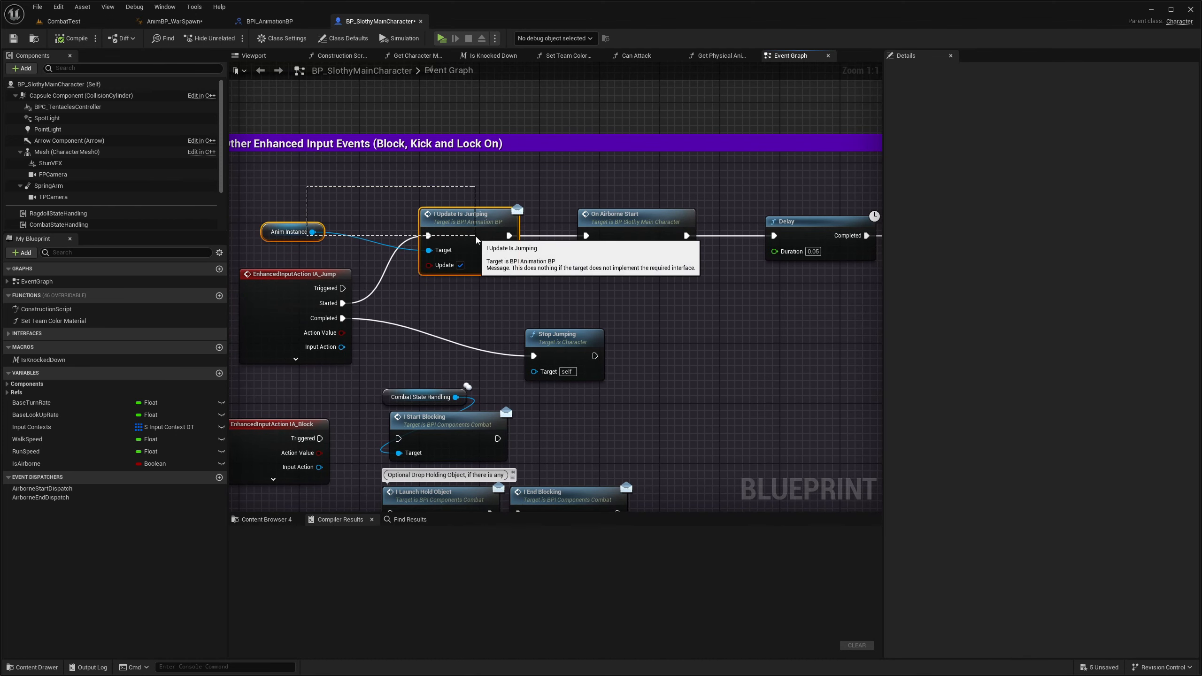
pyautogui.click(393, 190)
pyautogui.moveTo(275, 196); pyautogui.dragTo(481, 253)
pyautogui.click(368, 204)
pyautogui.moveTo(298, 187); pyautogui.dragTo(474, 256)
pyautogui.click(644, 195)
pyautogui.moveTo(660, 196); pyautogui.dragTo(443, 209, button='right')
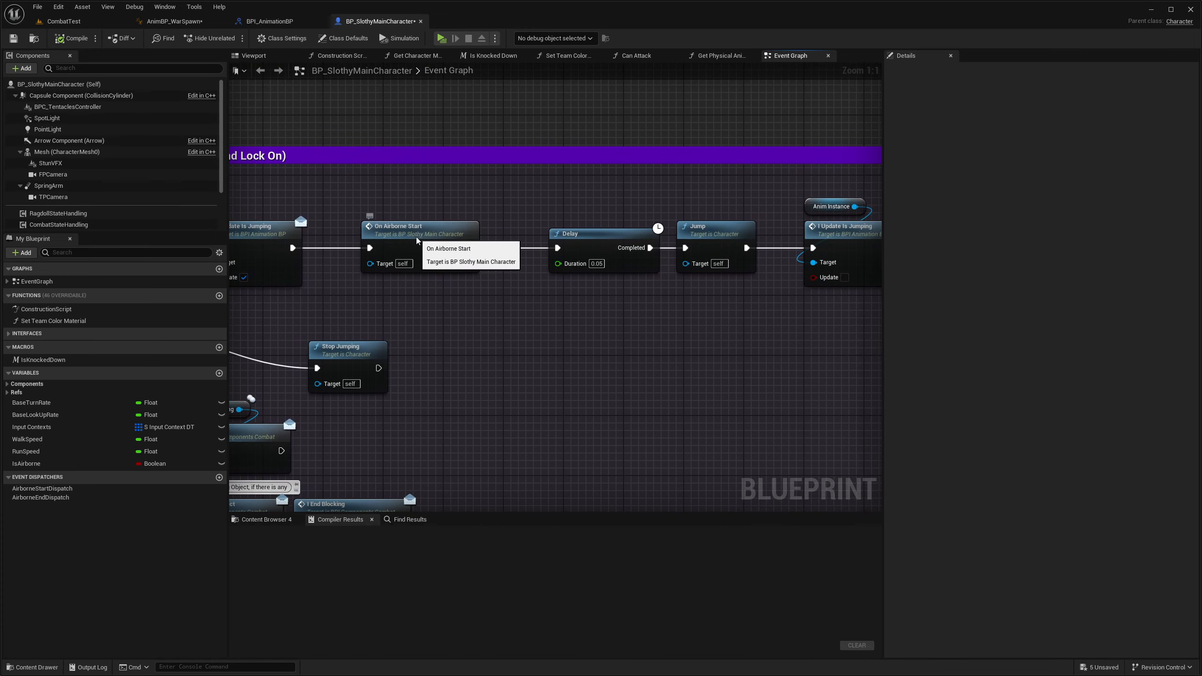
# - Inspect the On Airborne Start call and the Delay node that follow the first I Update Is Jumping call
pyautogui.click(373, 242)
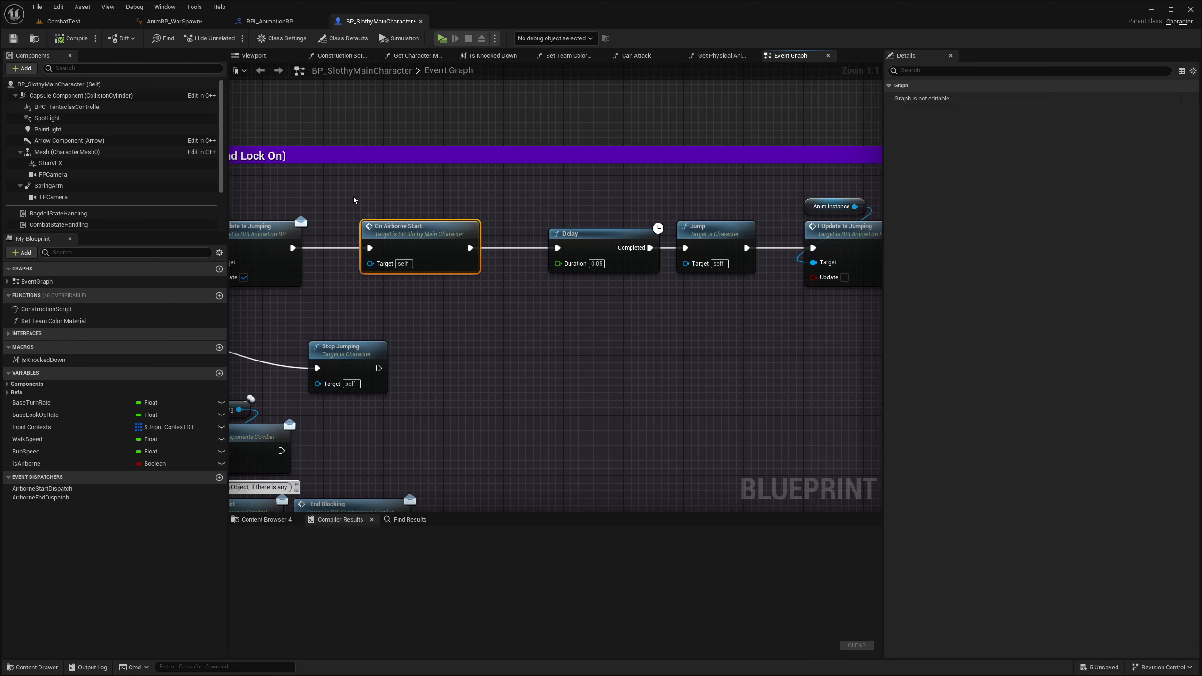
pyautogui.moveTo(342, 194); pyautogui.dragTo(407, 249)
pyautogui.moveTo(480, 301); pyautogui.dragTo(496, 299)
pyautogui.moveTo(499, 298); pyautogui.dragTo(498, 297)
pyautogui.click(480, 293)
pyautogui.moveTo(337, 199)
pyautogui.mouseDown()
pyautogui.moveTo(512, 305)
pyautogui.moveTo(344, 195)
pyautogui.moveTo(493, 291)
pyautogui.mouseUp()
pyautogui.moveTo(336, 199); pyautogui.dragTo(498, 297)
pyautogui.click(500, 298)
pyautogui.moveTo(550, 311)
pyautogui.mouseDown(button='right')
pyautogui.moveTo(376, 303)
pyautogui.moveTo(416, 322)
pyautogui.moveTo(486, 319)
pyautogui.mouseUp(button='right')
pyautogui.moveTo(573, 336); pyautogui.dragTo(475, 227)
pyautogui.click(561, 333)
pyautogui.moveTo(660, 347); pyautogui.dragTo(526, 346, button='right')
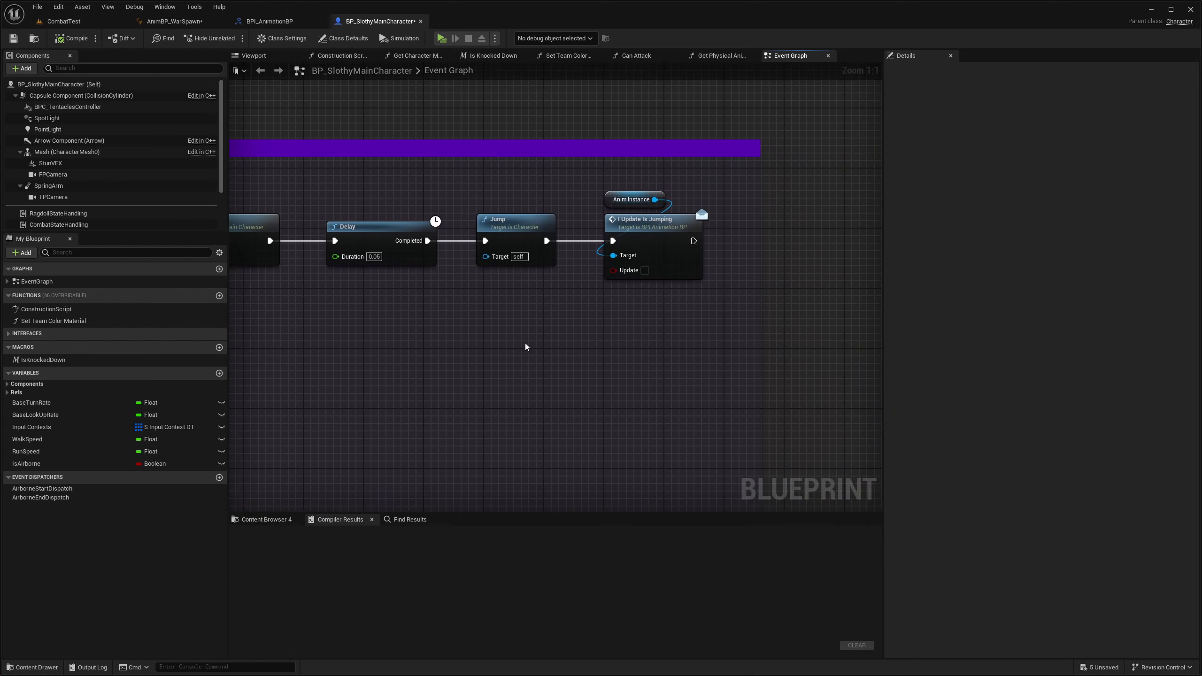
# - Inspect the Jump node placed after the Delay in the IA_Jump chain
pyautogui.moveTo(583, 341); pyautogui.dragTo(478, 206)
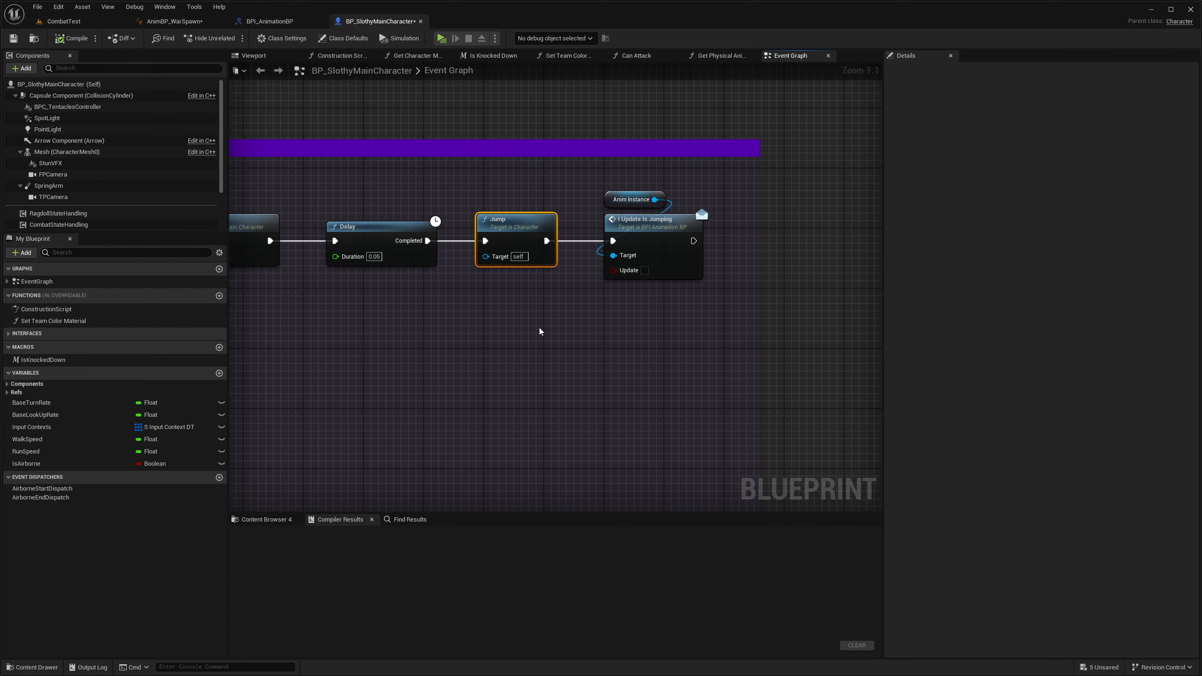
pyautogui.click(539, 331)
pyautogui.moveTo(536, 328); pyautogui.dragTo(484, 239)
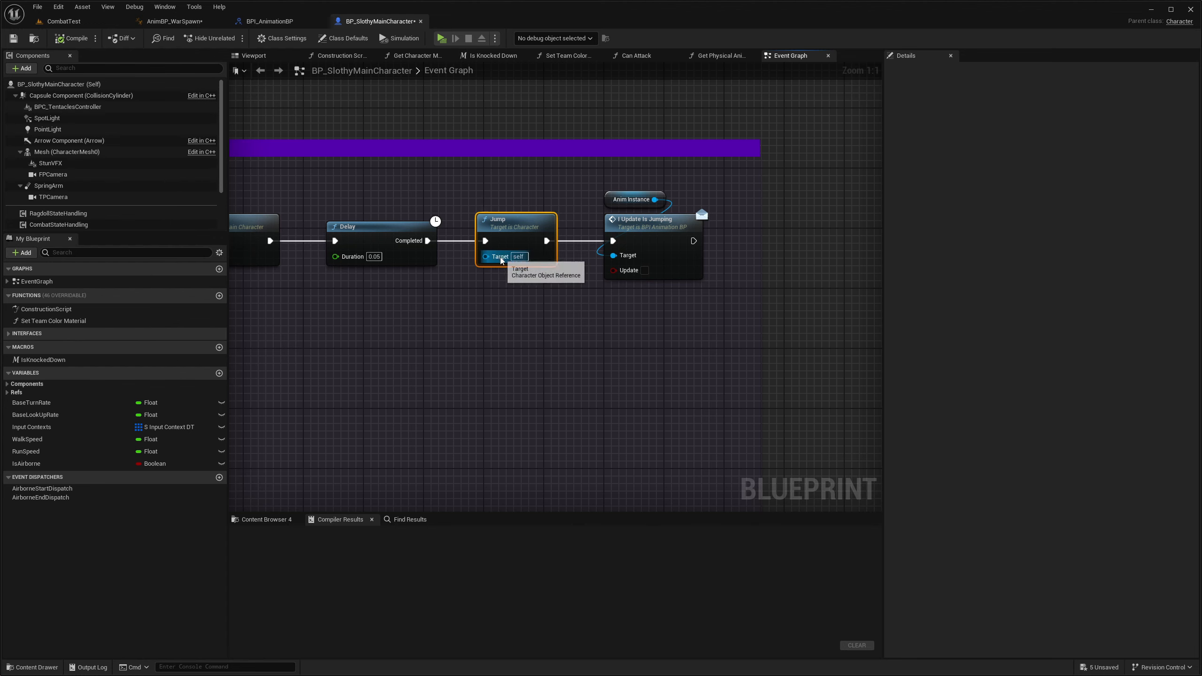
pyautogui.click(543, 296)
pyautogui.moveTo(542, 296); pyautogui.dragTo(507, 299, button='right')
pyautogui.click(467, 228)
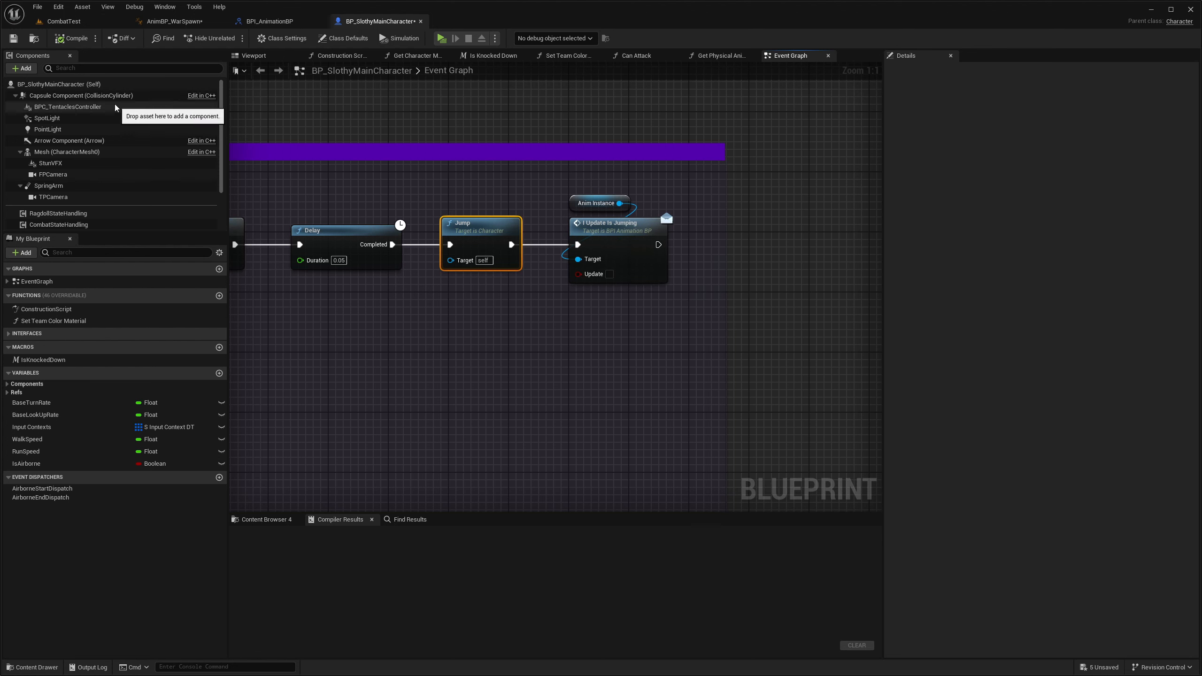
# - Select the Character Movement component and filter its details for "jump" to review the jump settings
pyautogui.click(93, 85)
pyautogui.scroll(-2, 83, 197)
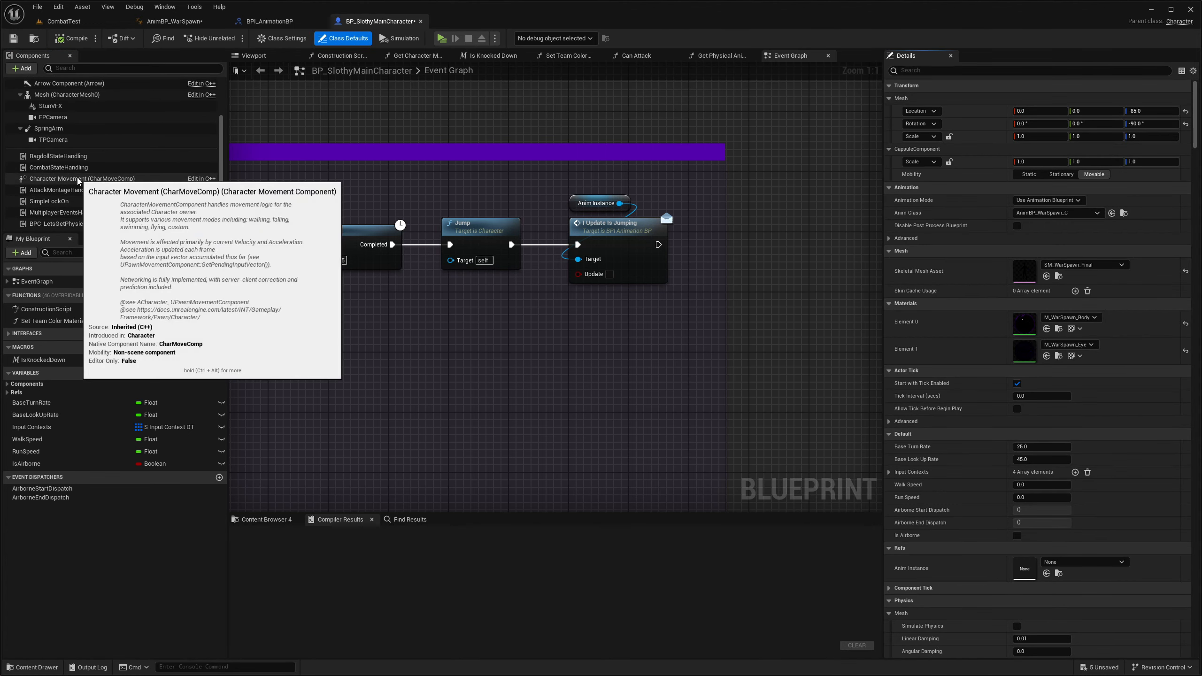
pyautogui.click(79, 179)
pyautogui.click(953, 71)
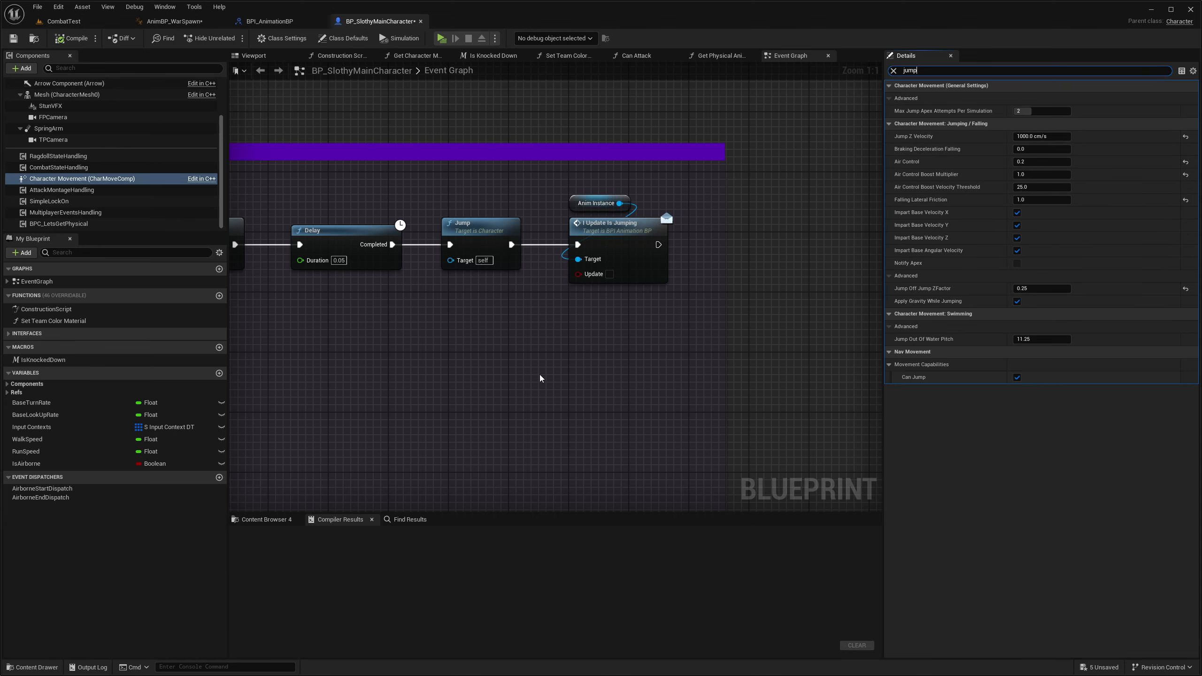
# - Inspect the Jump node again and the final I Update Is Jumping call with its disabled Update input
pyautogui.moveTo(478, 359); pyautogui.dragTo(561, 355, button='right')
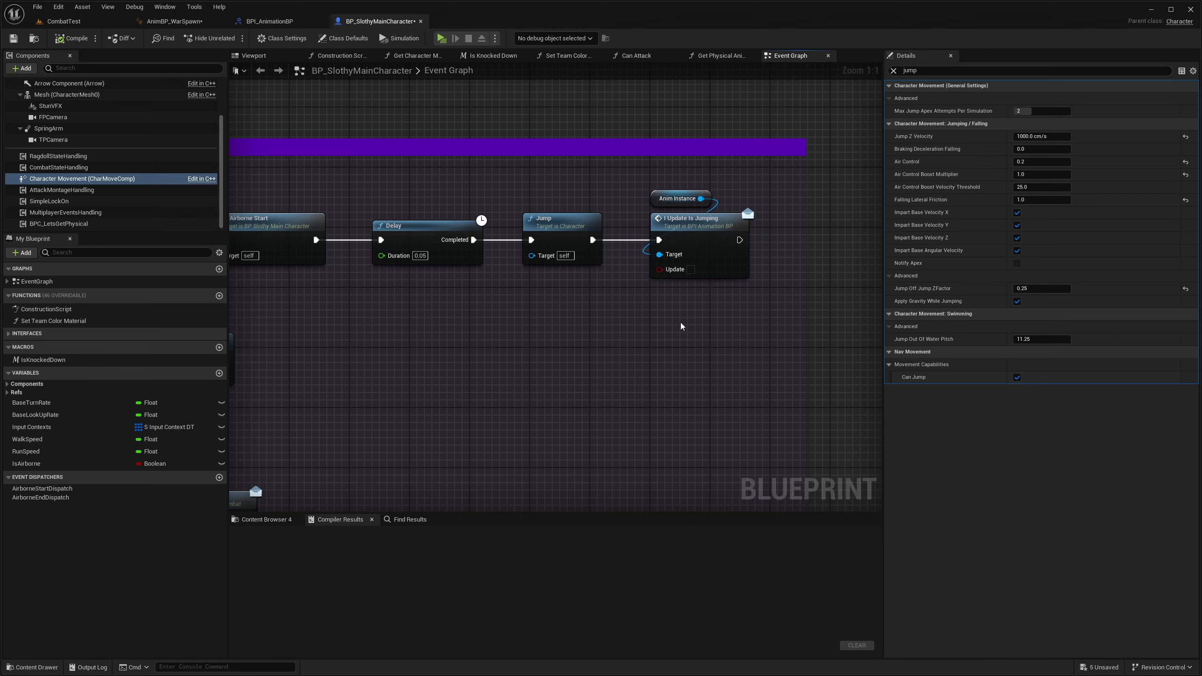
pyautogui.click(563, 227)
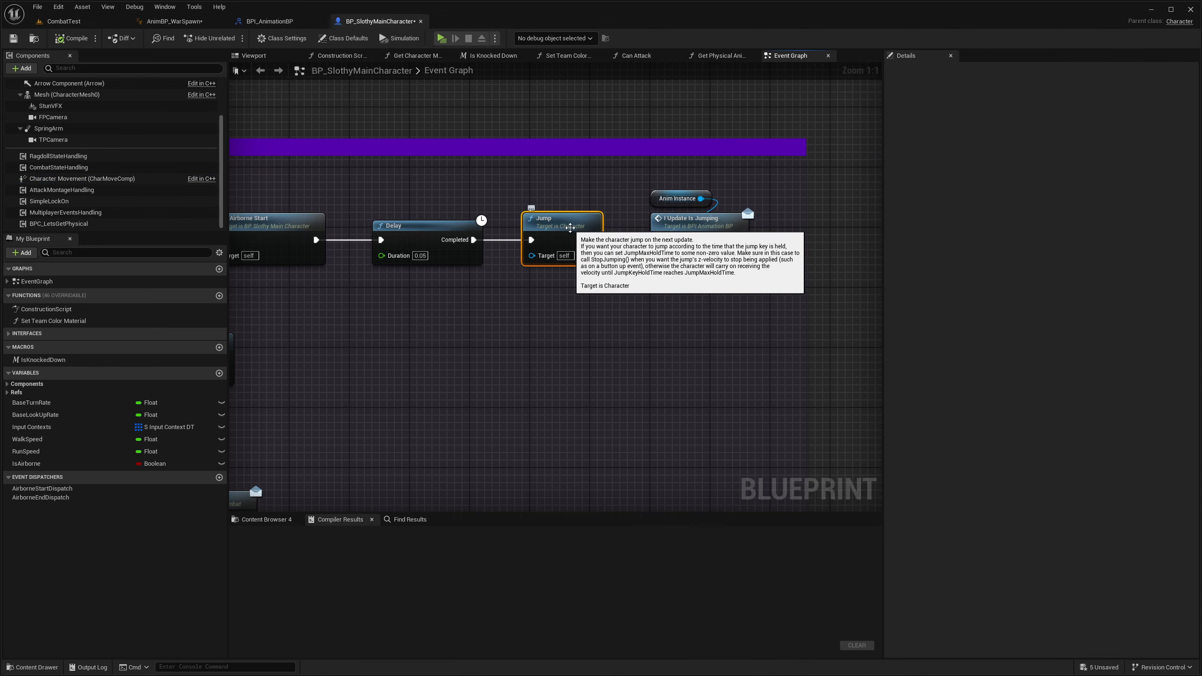
pyautogui.moveTo(716, 325); pyautogui.dragTo(639, 317, button='right')
pyautogui.moveTo(681, 319); pyautogui.dragTo(568, 205)
pyautogui.click(667, 325)
pyautogui.moveTo(668, 320); pyautogui.dragTo(571, 185)
pyautogui.click(596, 290)
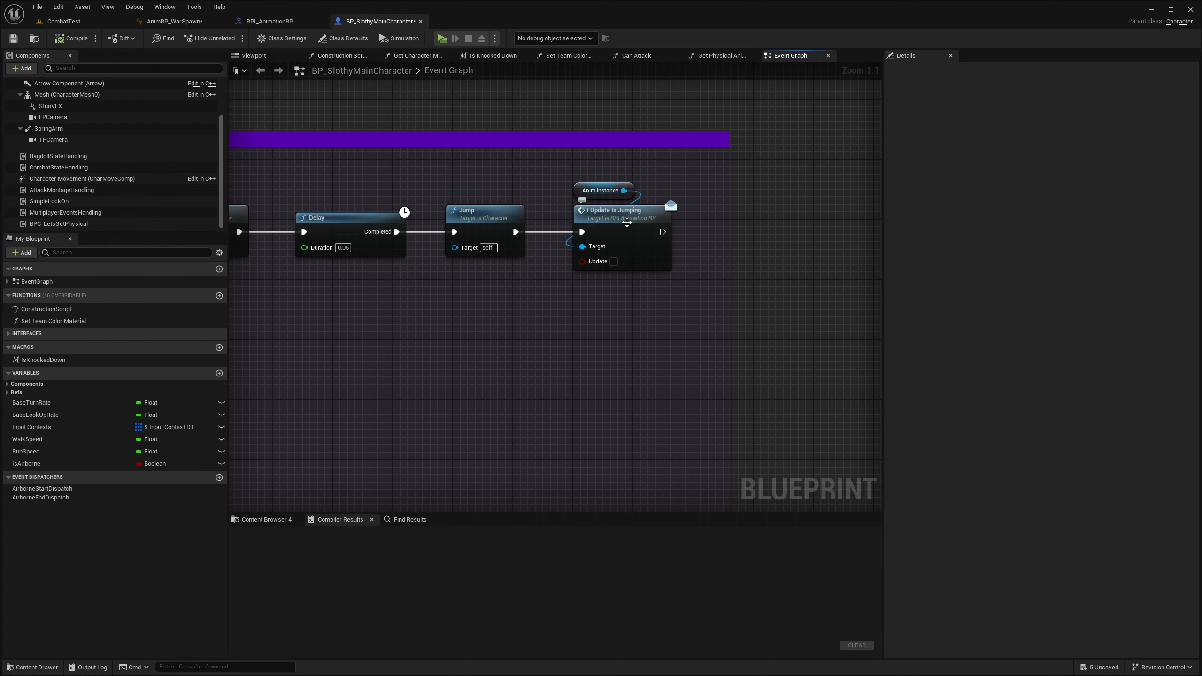
# - Review the full IA_Jump sequence from On Airborne Start through Delay and Jump to the last I Update Is Jumping
pyautogui.moveTo(521, 330); pyautogui.dragTo(623, 313, button='right')
pyautogui.moveTo(745, 310); pyautogui.dragTo(569, 304, button='right')
pyautogui.moveTo(334, 302); pyautogui.dragTo(451, 293, button='right')
pyautogui.moveTo(540, 267); pyautogui.dragTo(593, 328)
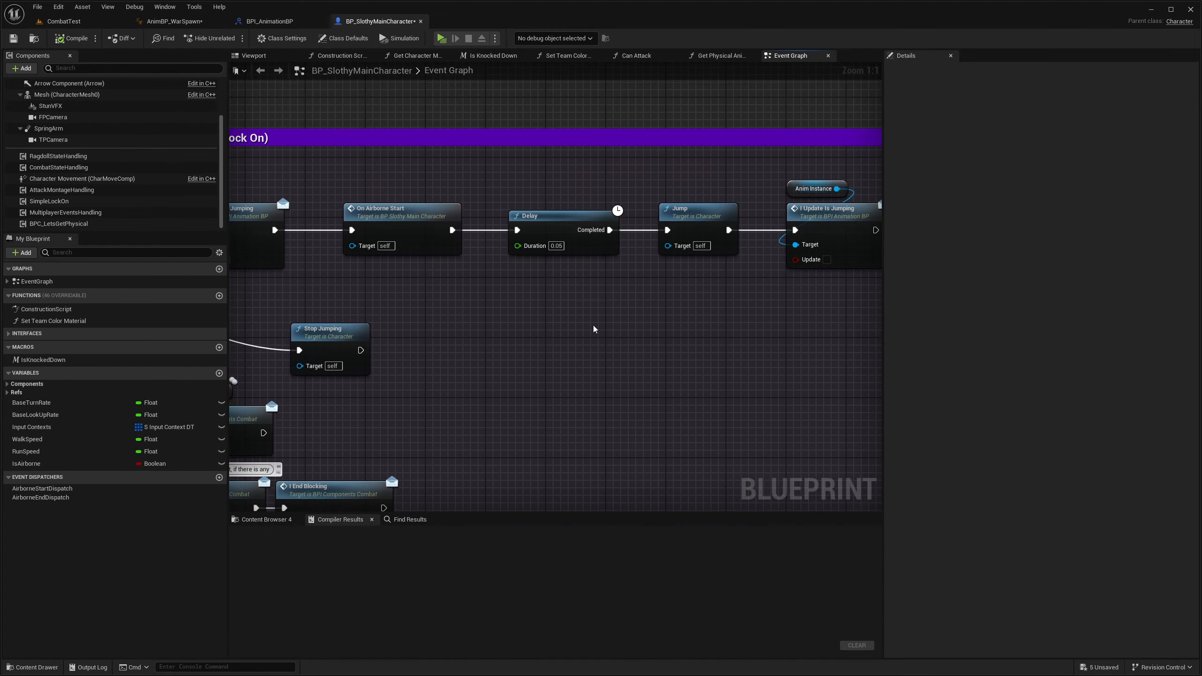
pyautogui.moveTo(417, 309); pyautogui.dragTo(532, 298, button='right')
pyautogui.moveTo(634, 303); pyautogui.dragTo(483, 291, button='right')
pyautogui.moveTo(584, 293); pyautogui.dragTo(490, 283)
pyautogui.moveTo(412, 272); pyautogui.dragTo(450, 272, button='right')
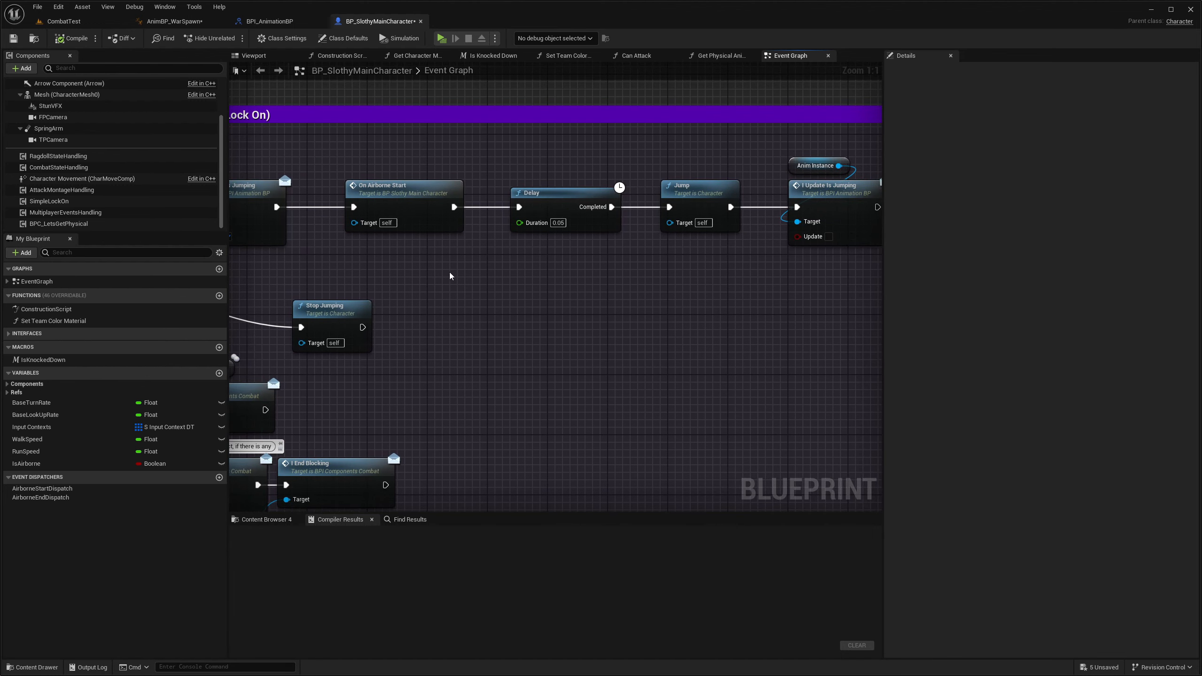
pyautogui.moveTo(614, 263); pyautogui.dragTo(475, 279, button='right')
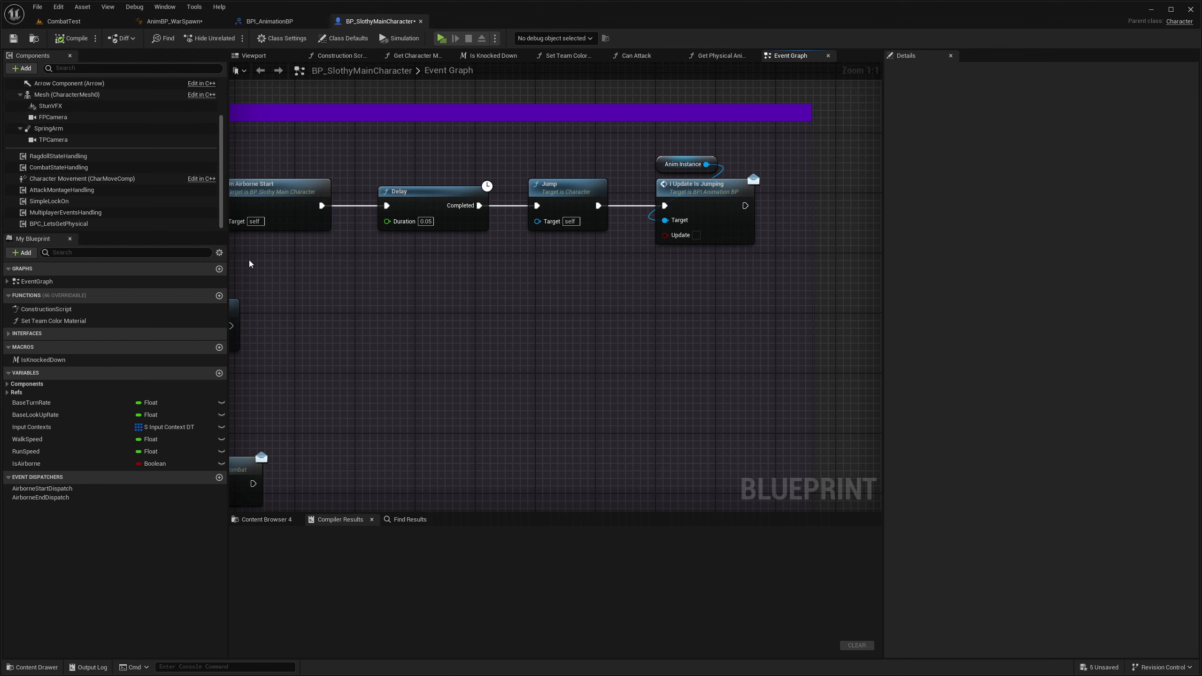
# - Open the Smasher_Jump_Takeoff animation from the Characters/Animations/WeaponAnimSets/Smasher/Sample folder
pyautogui.click(38, 667)
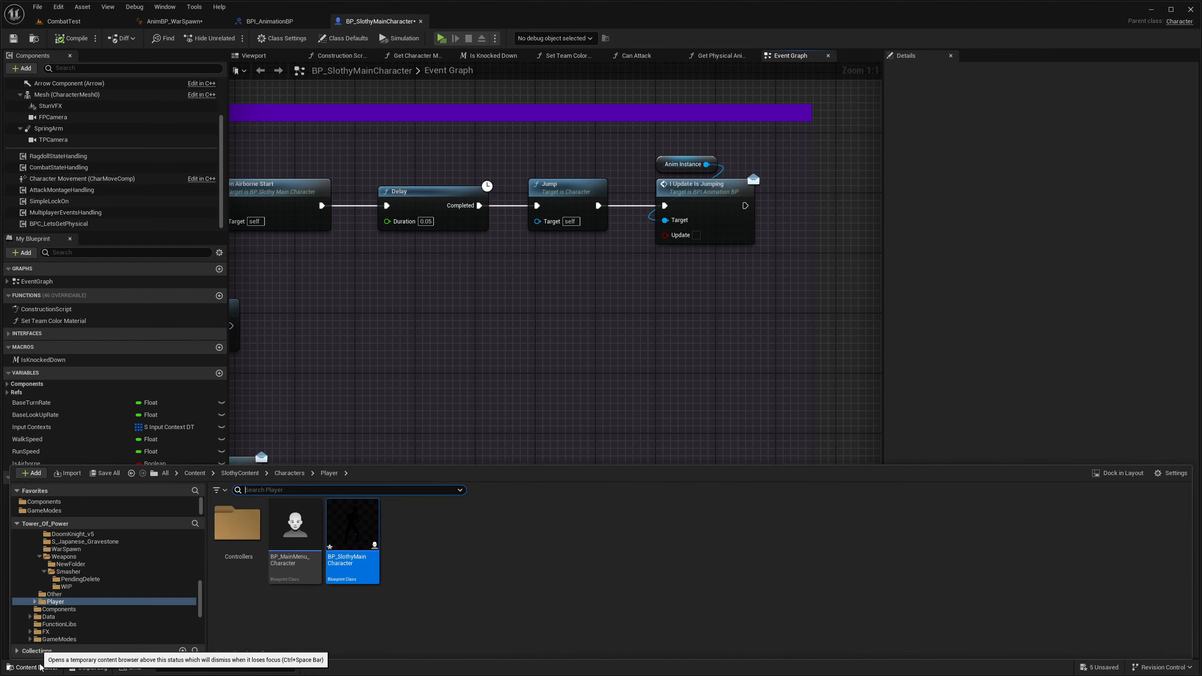
pyautogui.click(284, 477)
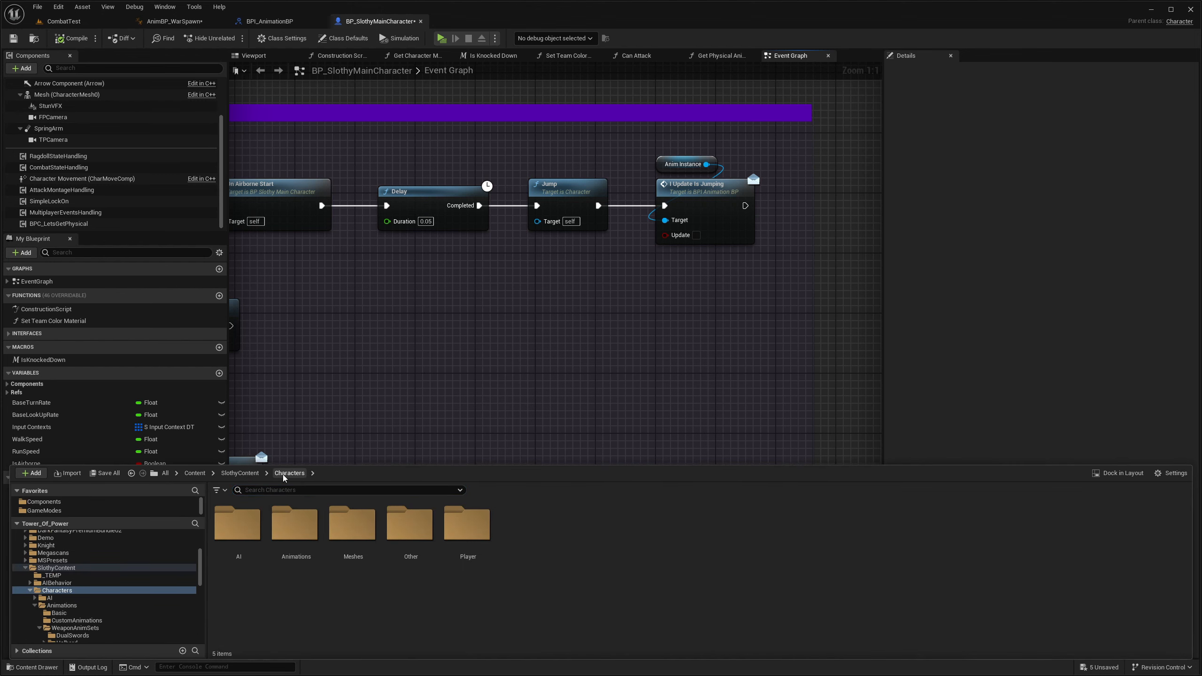
pyautogui.doubleClick(294, 523)
pyautogui.doubleClick(373, 531)
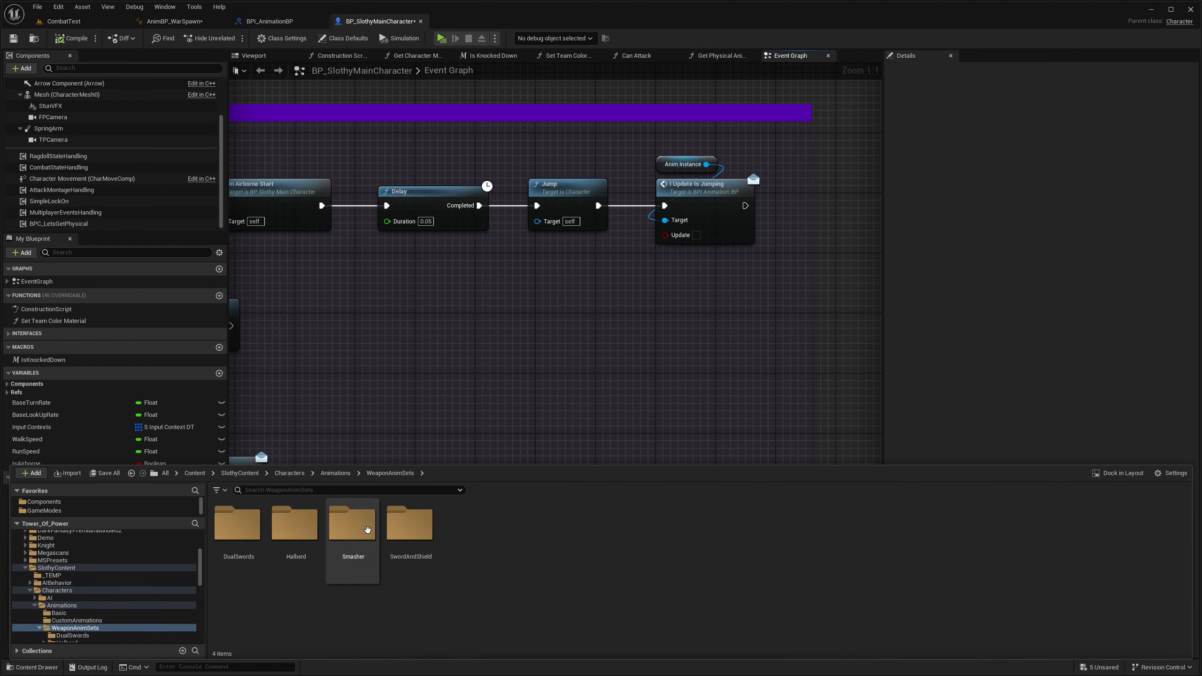
pyautogui.doubleClick(338, 524)
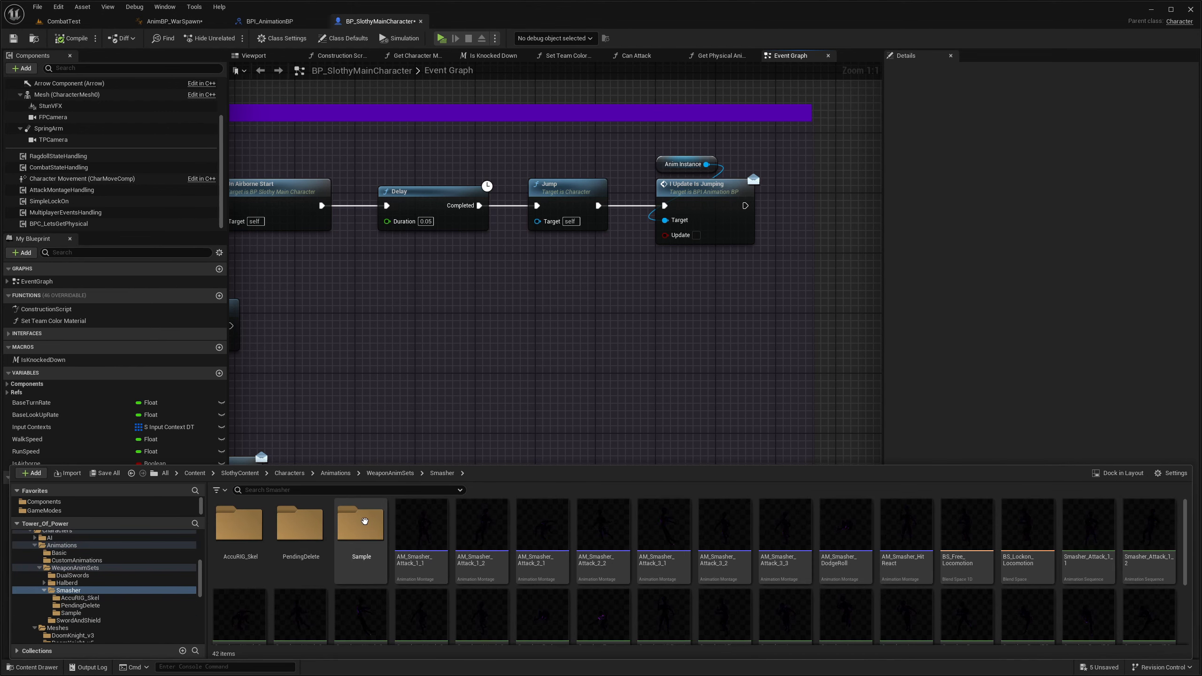
pyautogui.doubleClick(336, 524)
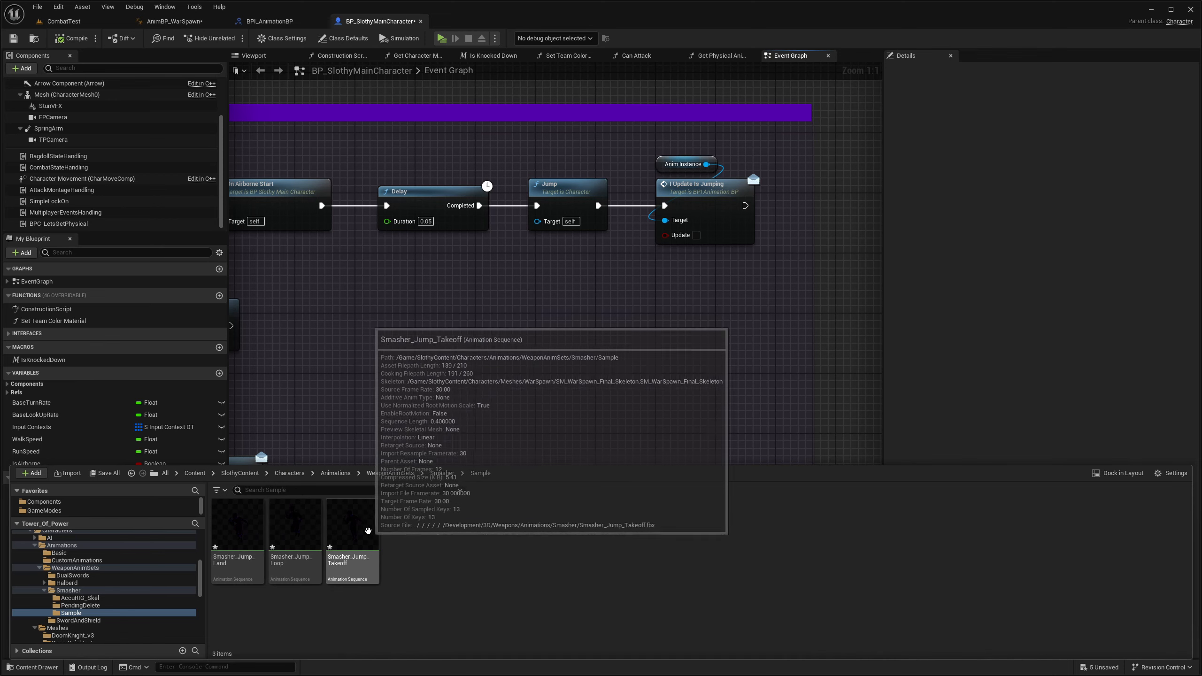
pyautogui.doubleClick(353, 525)
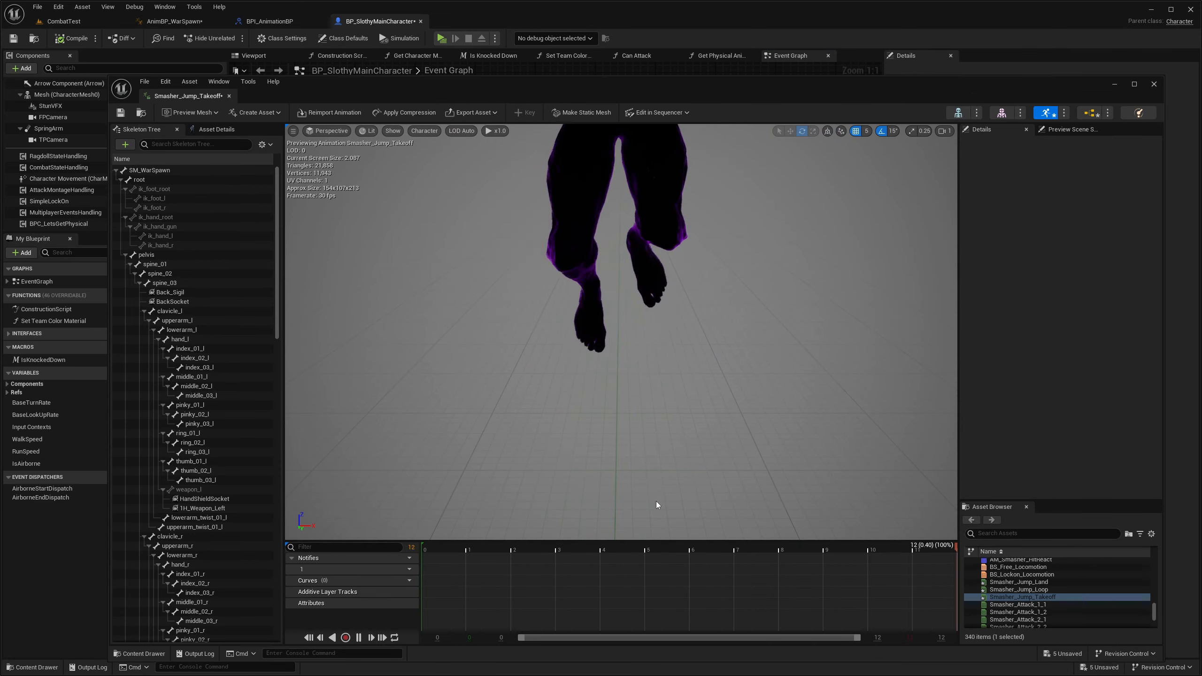
# - Scrub and play through Smasher_Jump_Takeoff to examine when the feet leave the ground, and put the animation editor away
pyautogui.moveTo(869, 553); pyautogui.dragTo(723, 553)
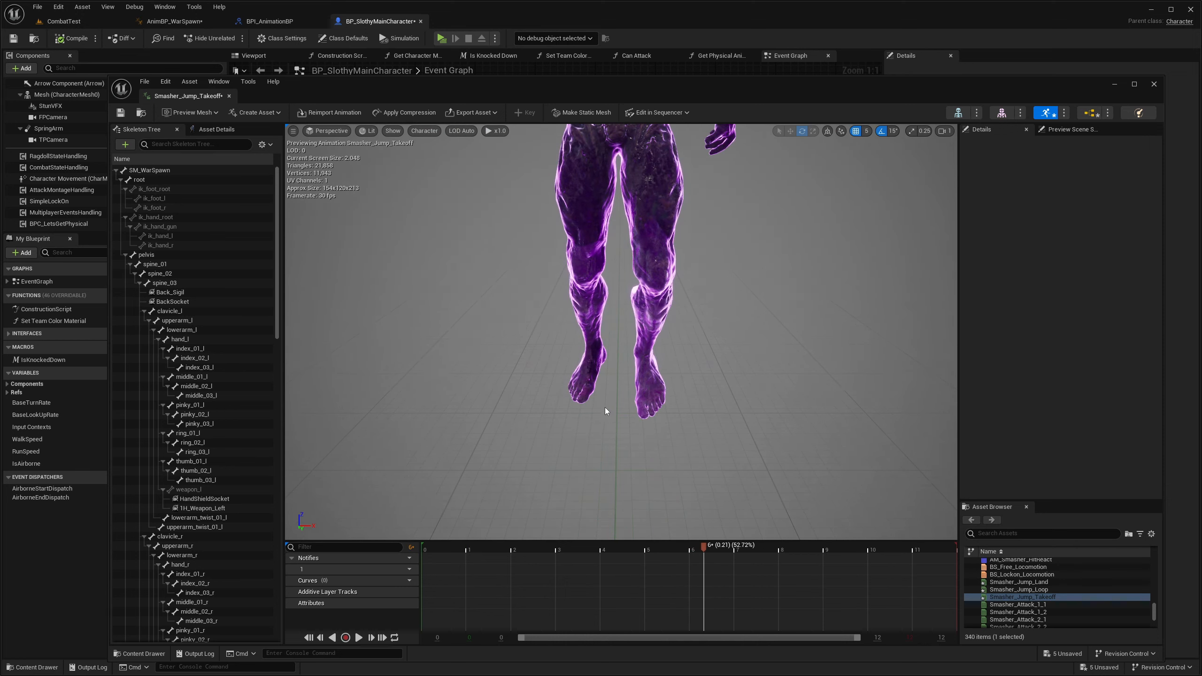
pyautogui.scroll(-5, 605, 408)
pyautogui.click(600, 549)
pyautogui.moveTo(600, 544); pyautogui.dragTo(449, 543)
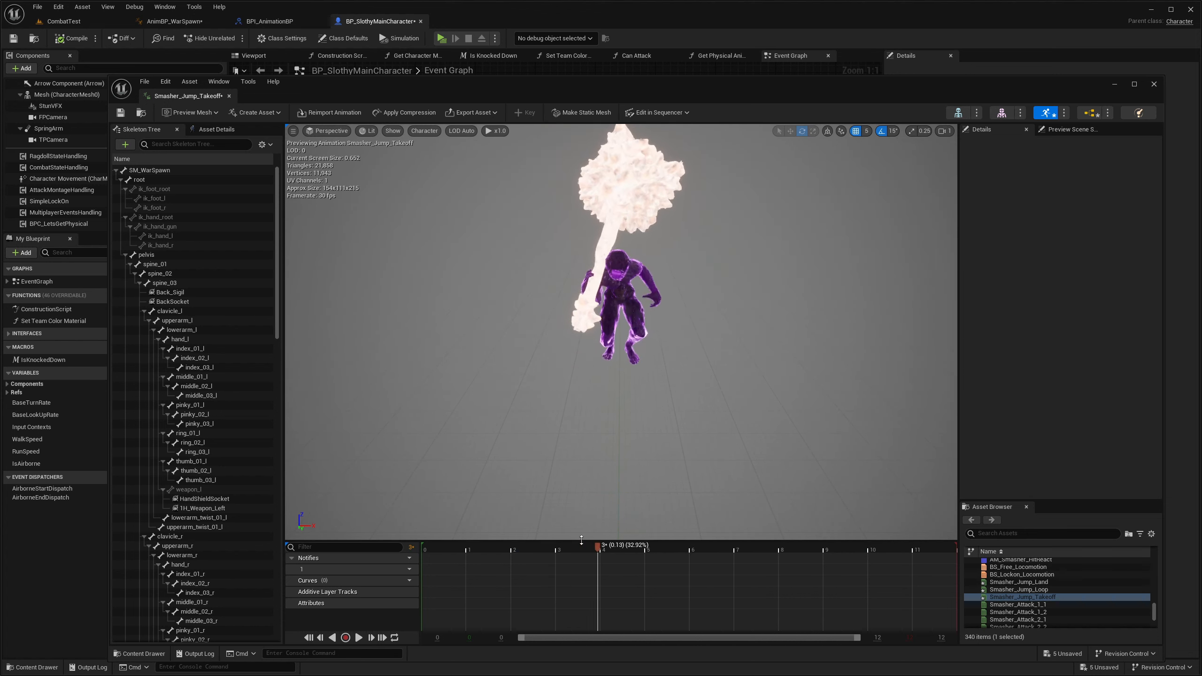
pyautogui.click(359, 638)
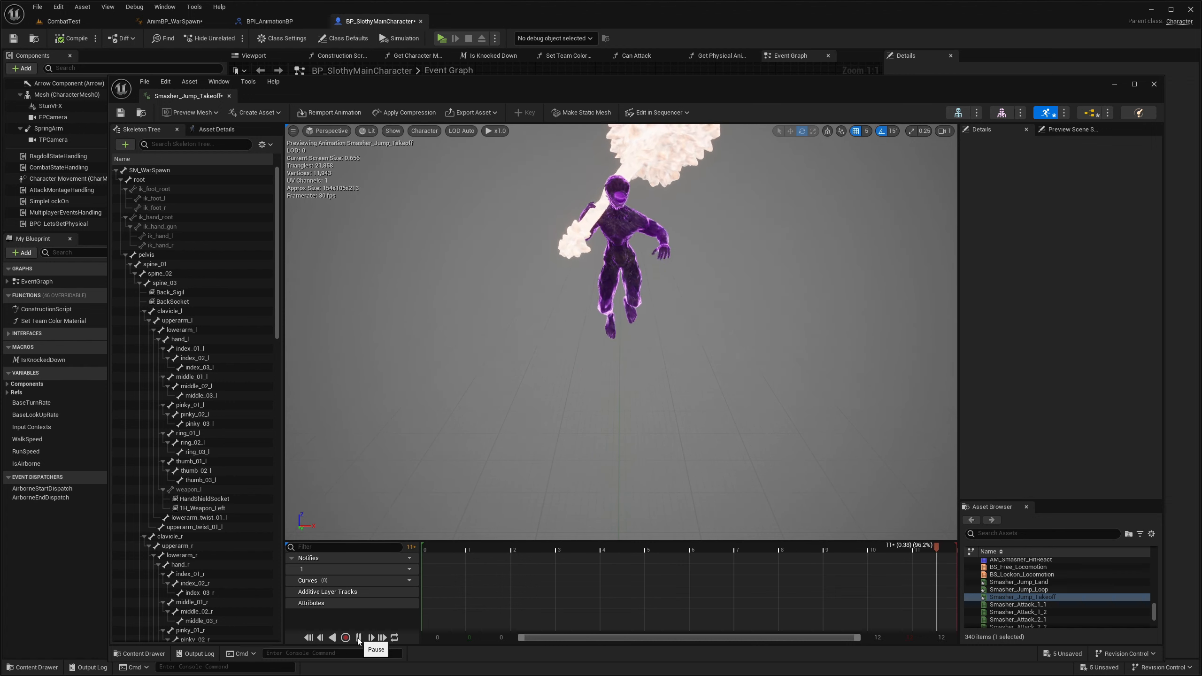
pyautogui.click(359, 638)
pyautogui.click(419, 550)
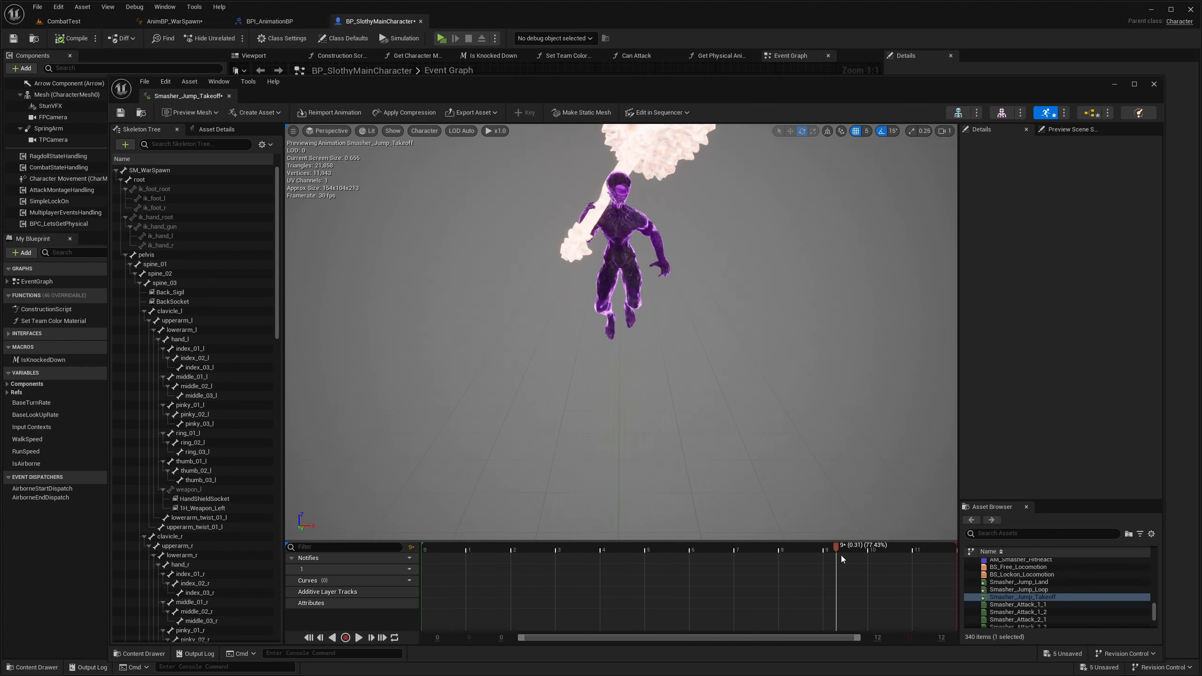
pyautogui.moveTo(841, 559); pyautogui.dragTo(585, 549)
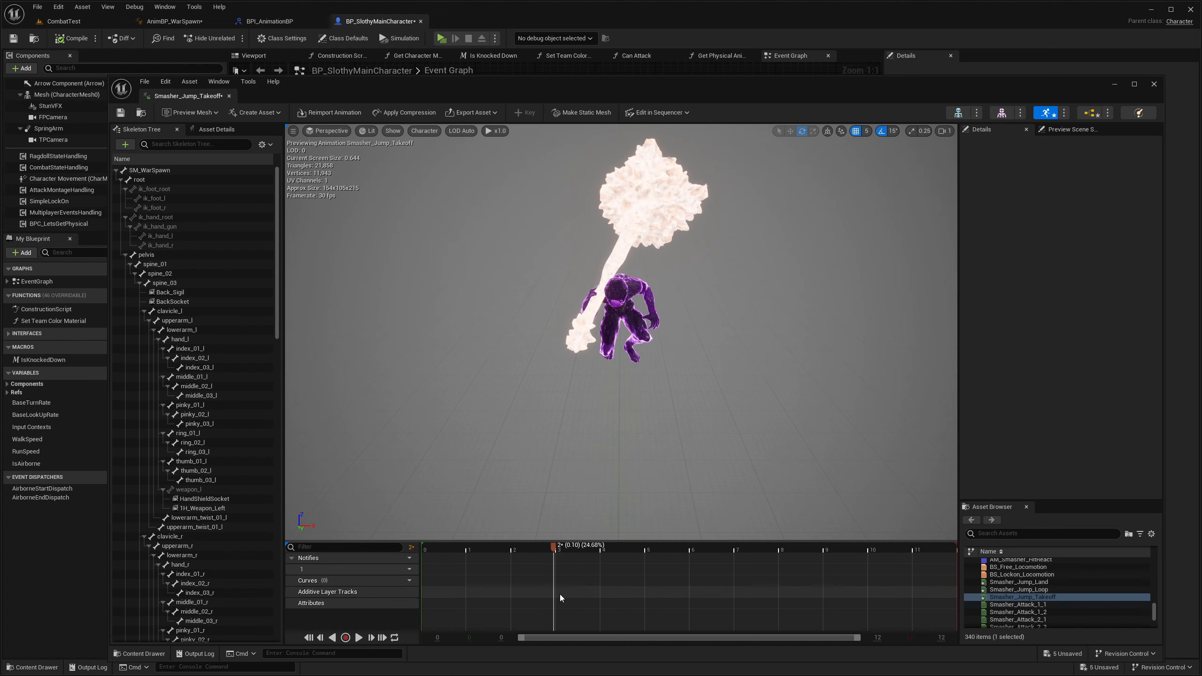
pyautogui.moveTo(558, 548); pyautogui.dragTo(597, 552)
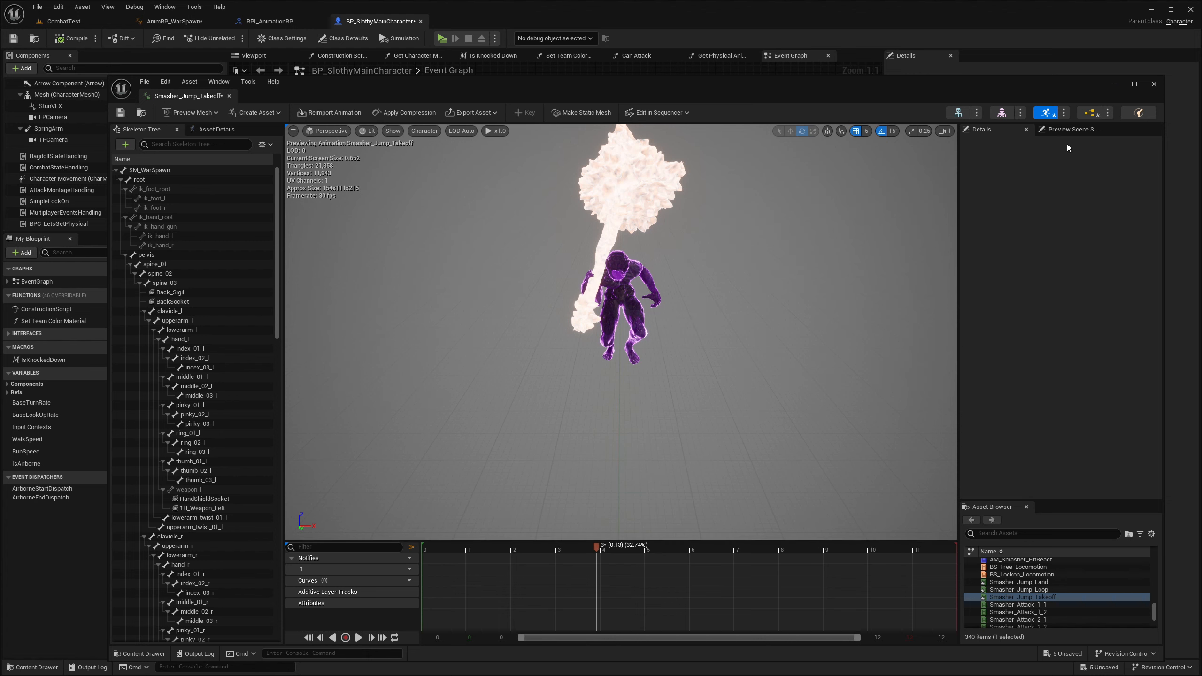
pyautogui.click(1115, 86)
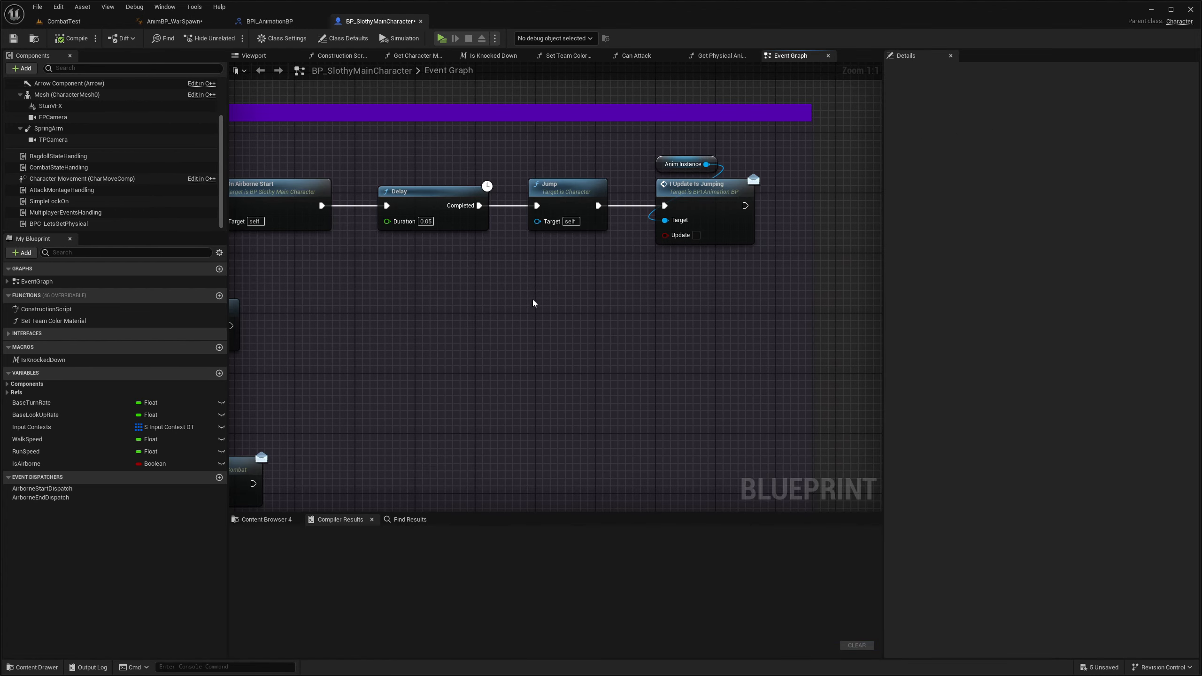
# - Review the jump chain in BP_SlothyMainCharacter's Event Graph, from the first I Update Is Jumping through the Delay to the last call
pyautogui.scroll(-1, 624, 365)
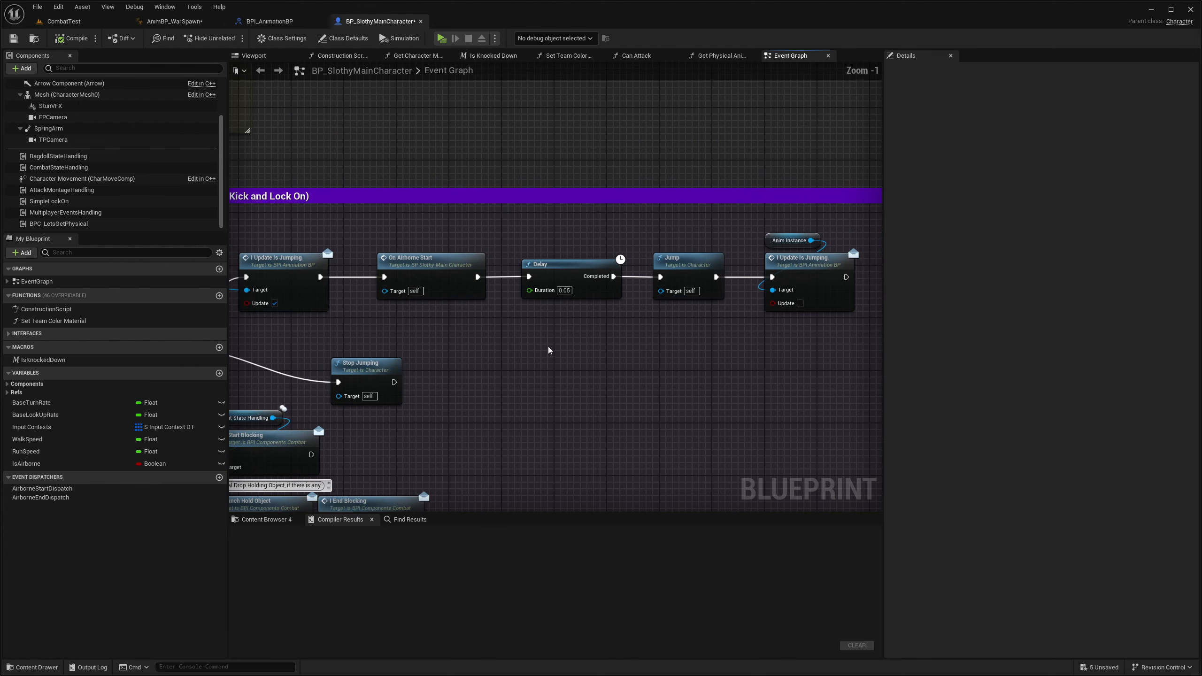
pyautogui.moveTo(550, 349); pyautogui.dragTo(596, 351, button='right')
pyautogui.moveTo(674, 344); pyautogui.dragTo(416, 255)
pyautogui.click(652, 355)
pyautogui.moveTo(733, 345); pyautogui.dragTo(524, 273)
pyautogui.click(670, 344)
pyautogui.moveTo(671, 343); pyautogui.dragTo(389, 308, button='right')
pyautogui.moveTo(481, 316); pyautogui.dragTo(520, 336, button='right')
pyautogui.moveTo(369, 313); pyautogui.dragTo(663, 318, button='right')
pyautogui.moveTo(545, 327); pyautogui.dragTo(499, 288, button='right')
pyautogui.moveTo(682, 295); pyautogui.dragTo(651, 324, button='right')
pyautogui.scroll(-2, 738, 254)
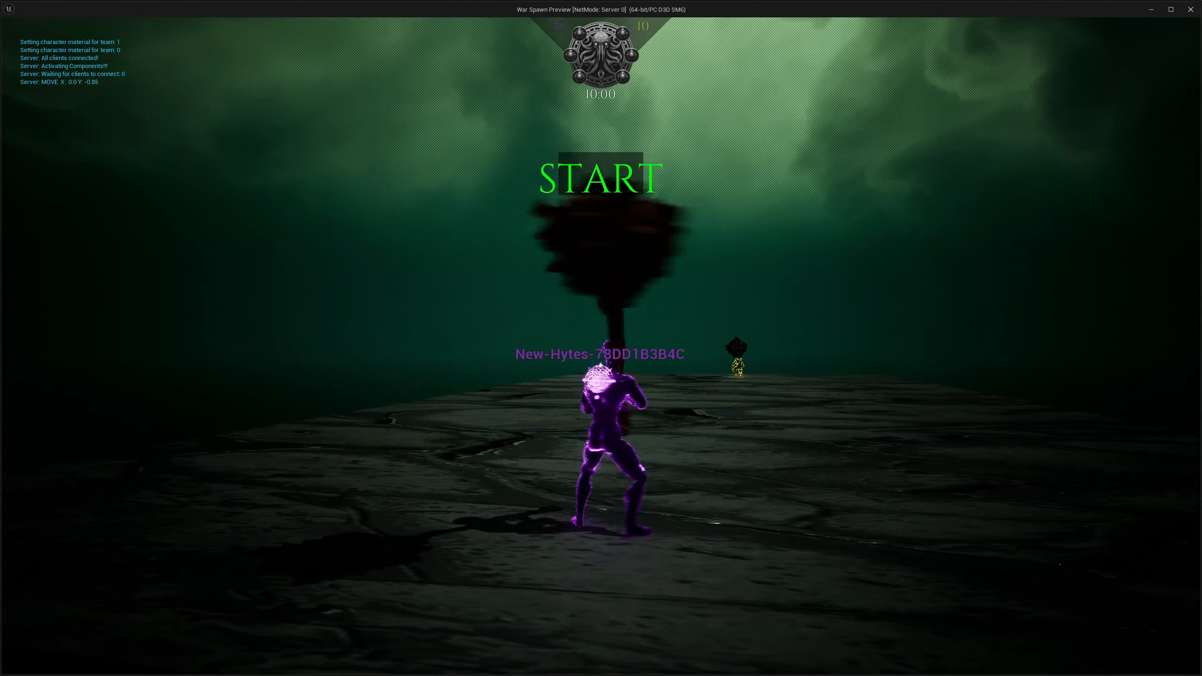
# - Play-test jumping and moving with the WarSpawn character to check the landing behaviour, and end the preview
pyautogui.press('space')
pyautogui.press('a')
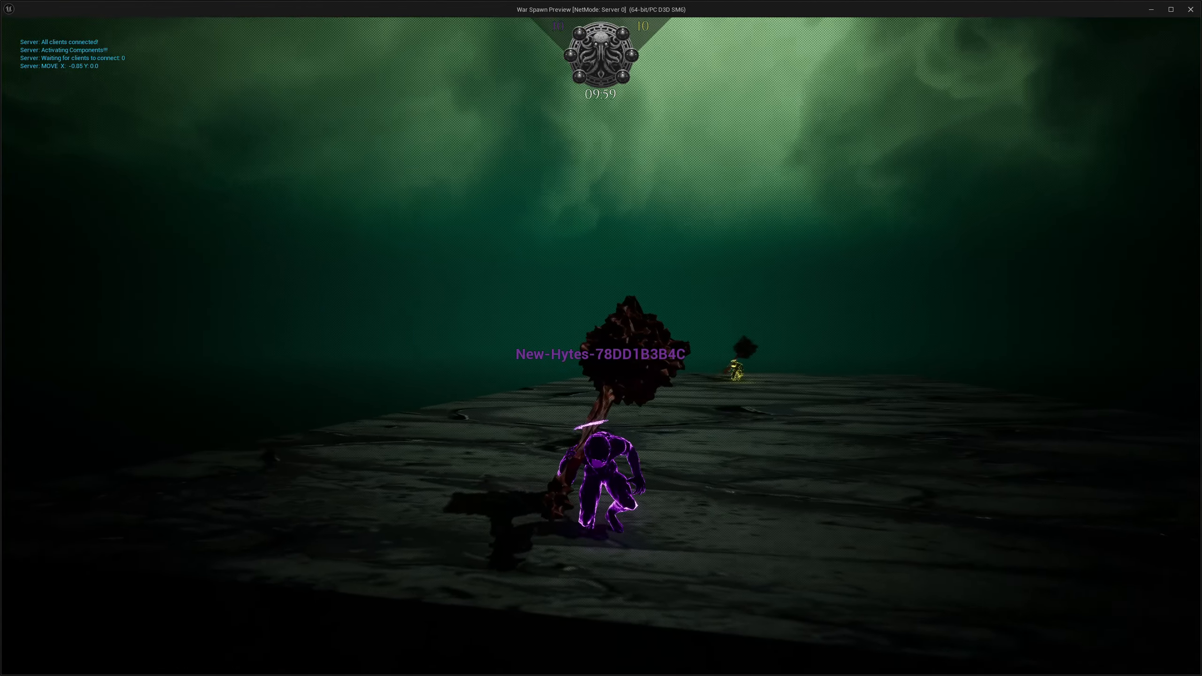
pyautogui.press('s')
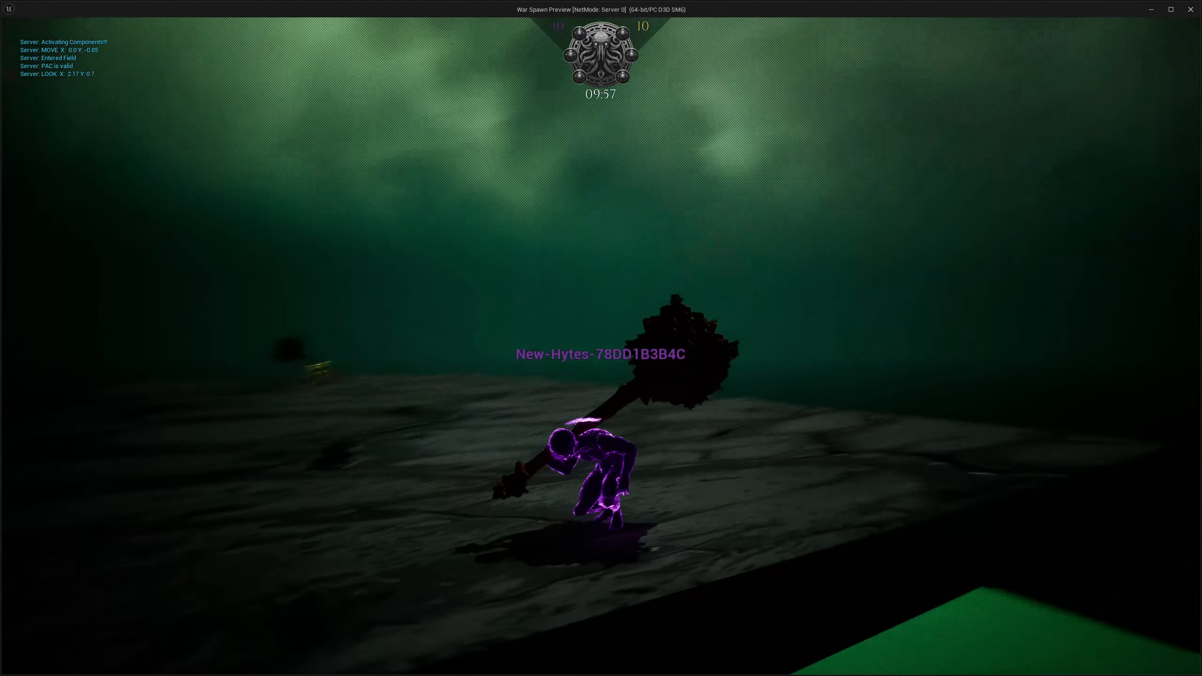
pyautogui.press('Escape')
# - Open the Jump Land to Idle/Run transition rule in AnimBP_WarSpawn's Locomotion Example state machine
pyautogui.click(860, 331)
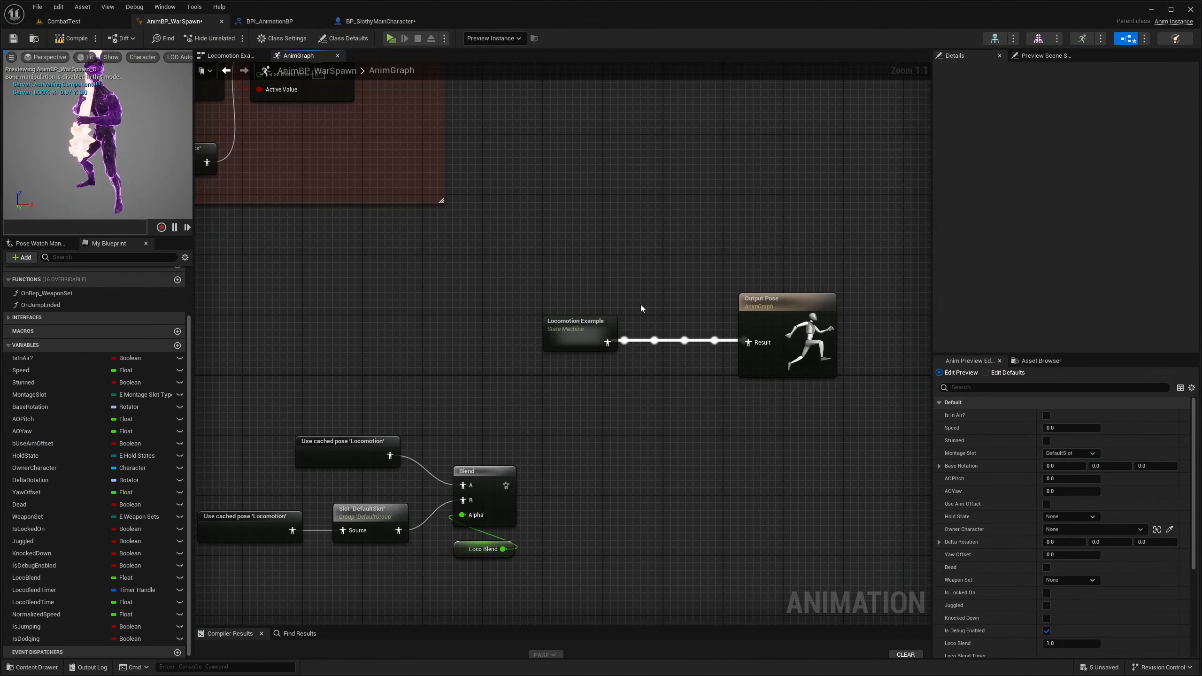
pyautogui.click(774, 312)
pyautogui.doubleClick(573, 334)
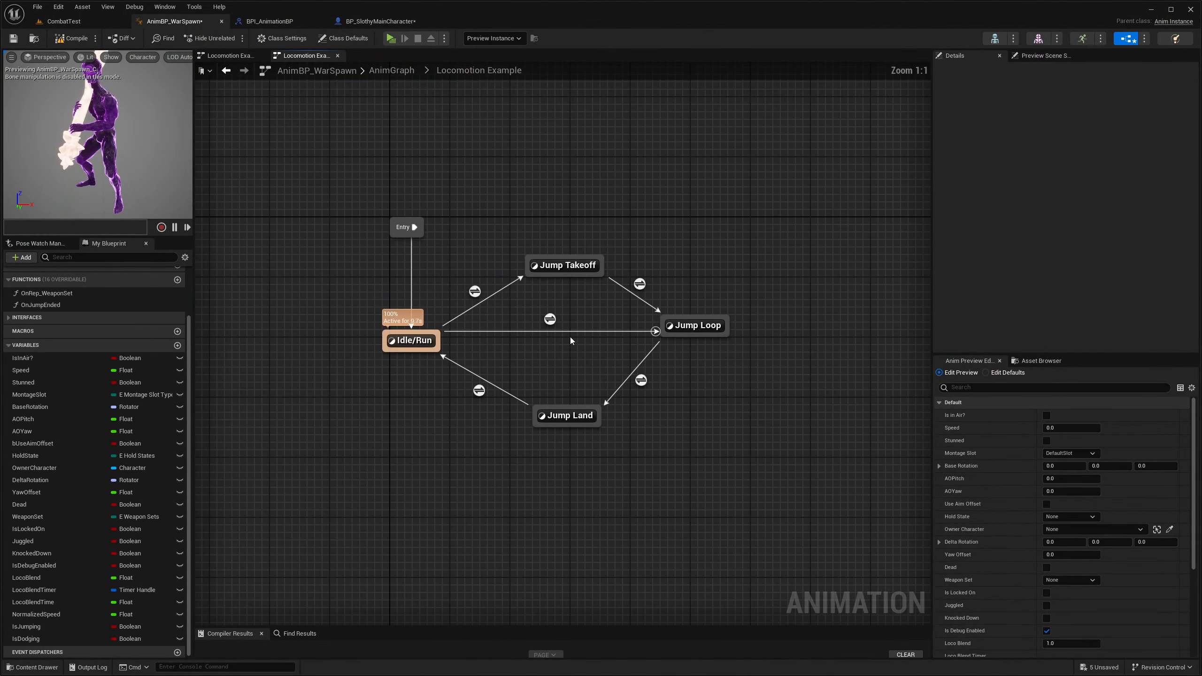
pyautogui.click(521, 424)
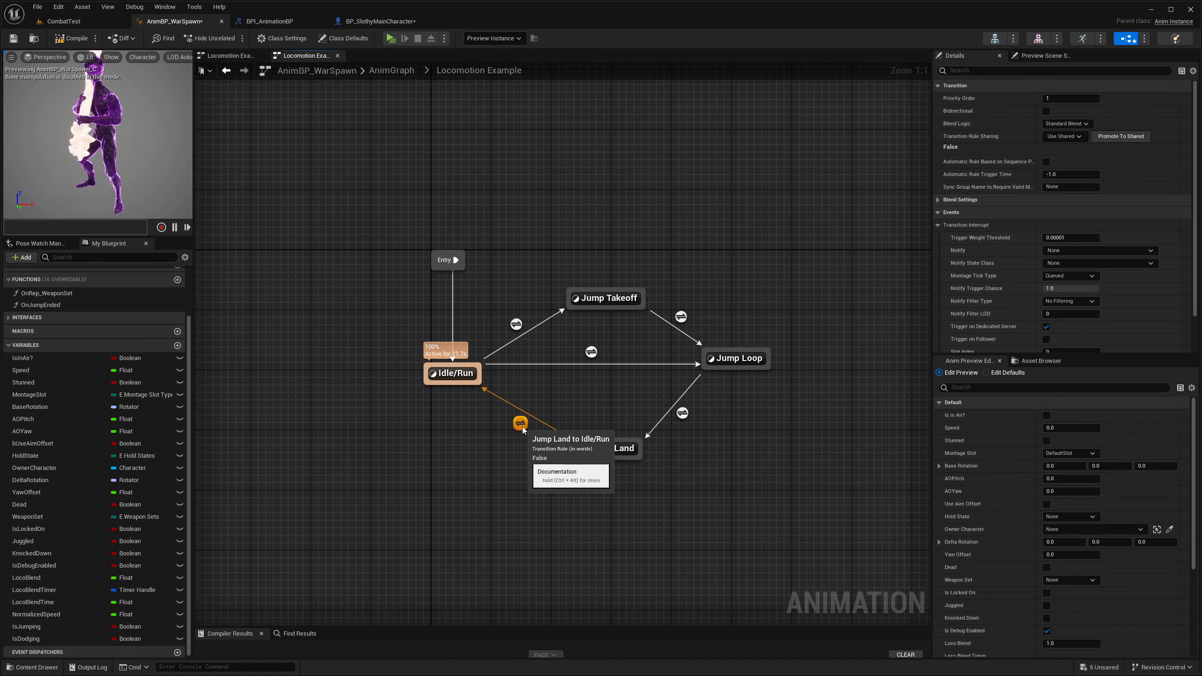
pyautogui.doubleClick(521, 425)
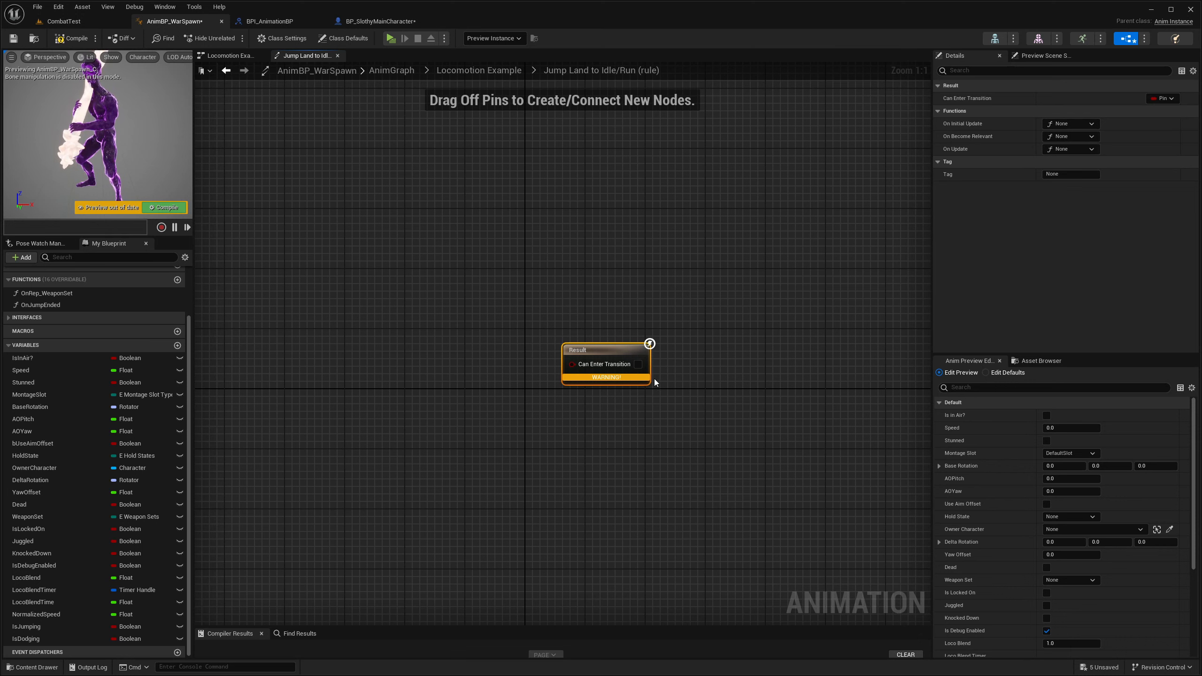
# - Move the Result node aside in the Jump Land to Idle/Run rule to make room for new nodes
pyautogui.click(653, 379)
pyautogui.moveTo(596, 348); pyautogui.dragTo(693, 326)
pyautogui.moveTo(552, 289); pyautogui.dragTo(795, 409)
pyautogui.click(675, 282)
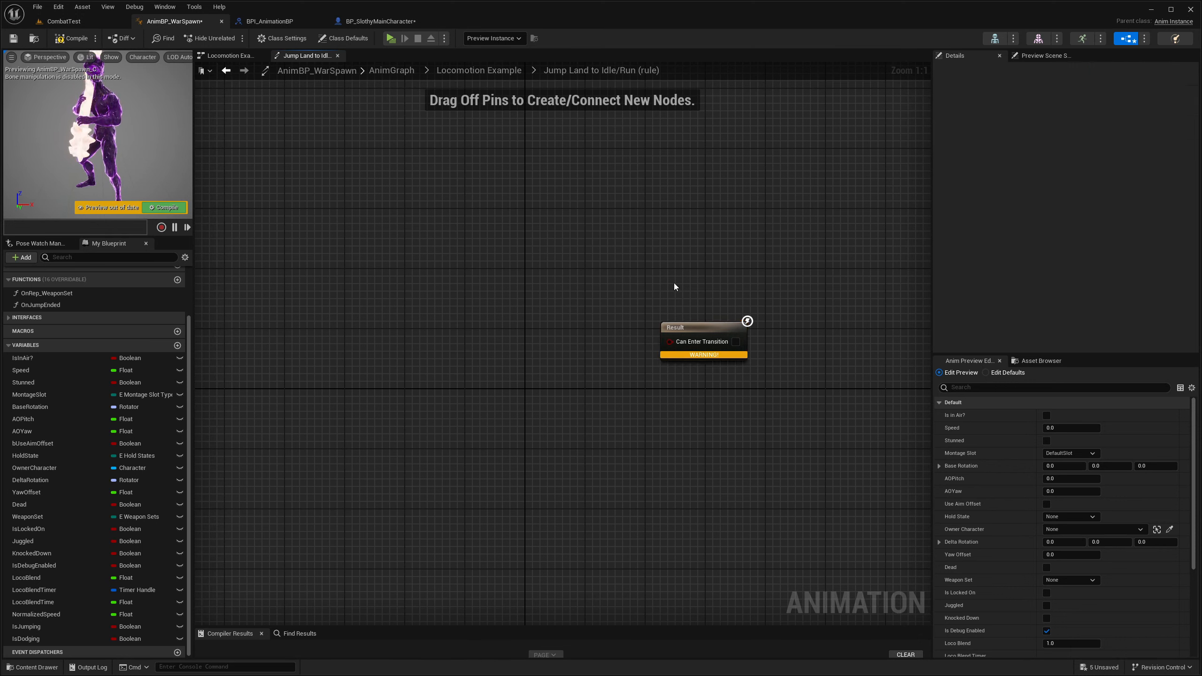
pyautogui.moveTo(566, 253); pyautogui.dragTo(786, 383)
pyautogui.click(661, 388)
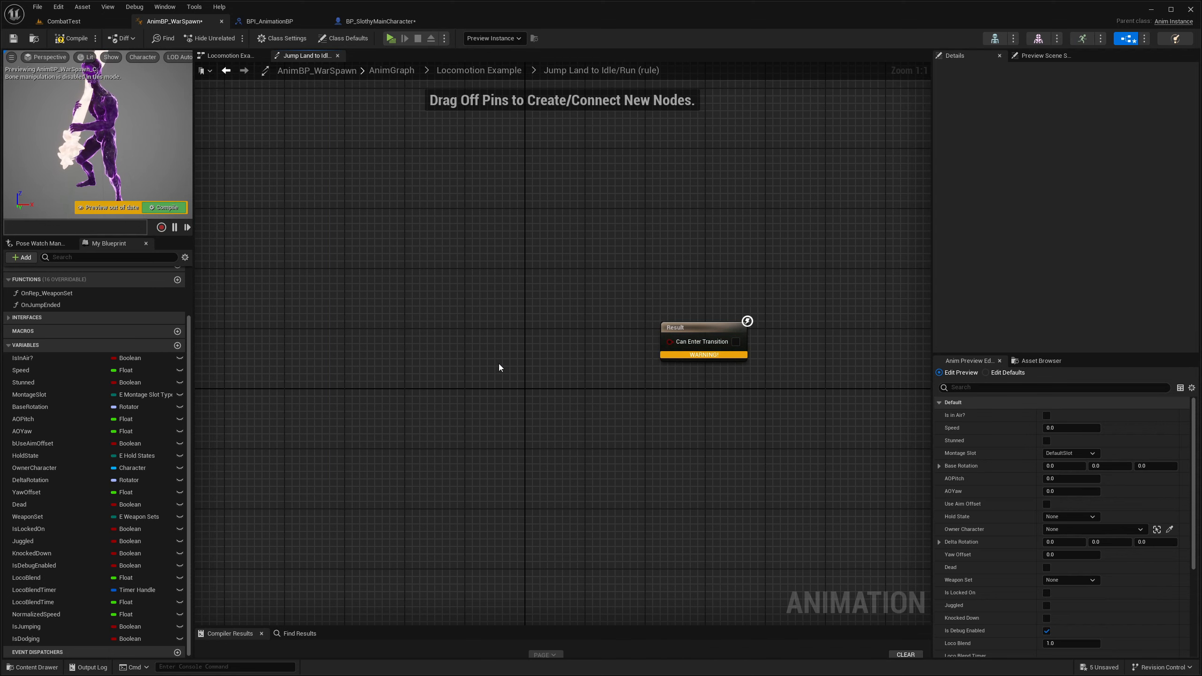
# - Add a Time Remaining (ratio) node for Smasher_Jump_Land to the transition rule
pyautogui.scroll(-1, 498, 363)
pyautogui.rightClick(406, 340)
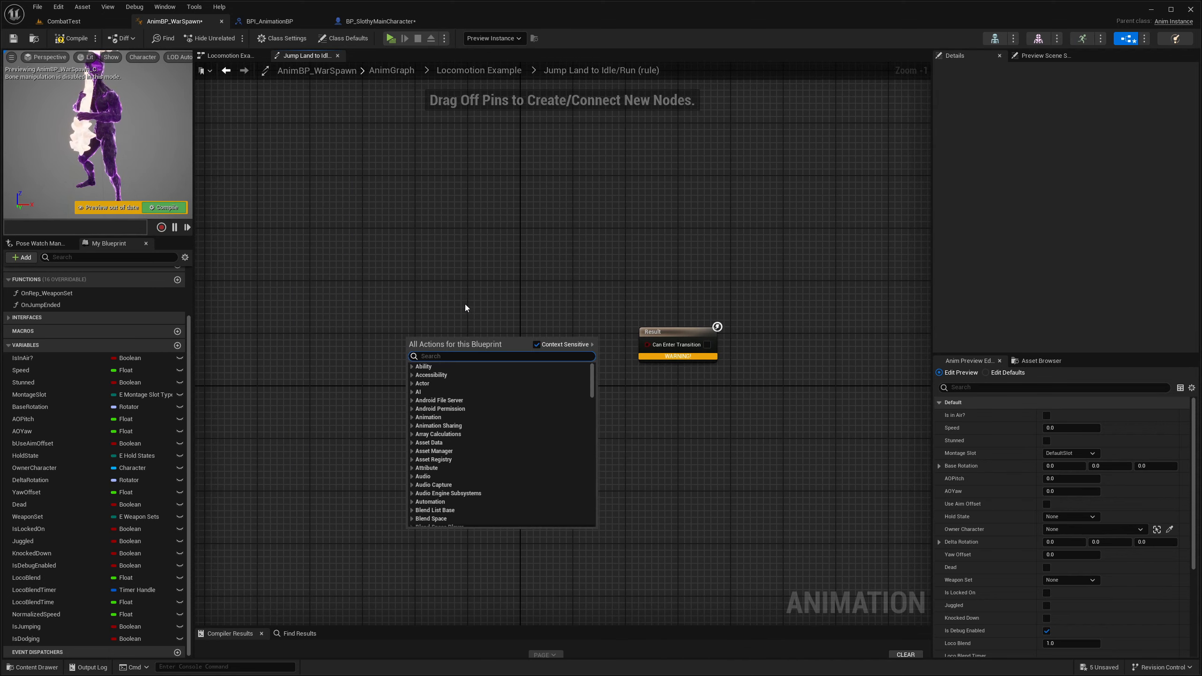
pyautogui.write('jump_')
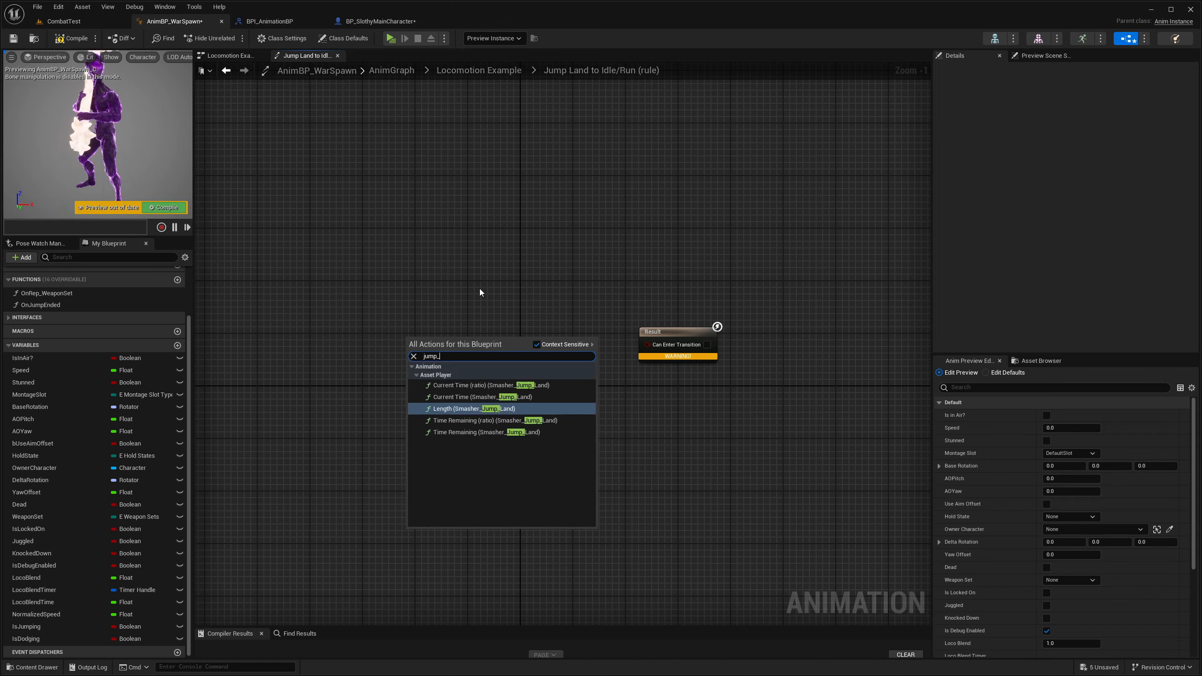
pyautogui.write('st')
pyautogui.press('BackSpace')
pyautogui.press('BackSpace')
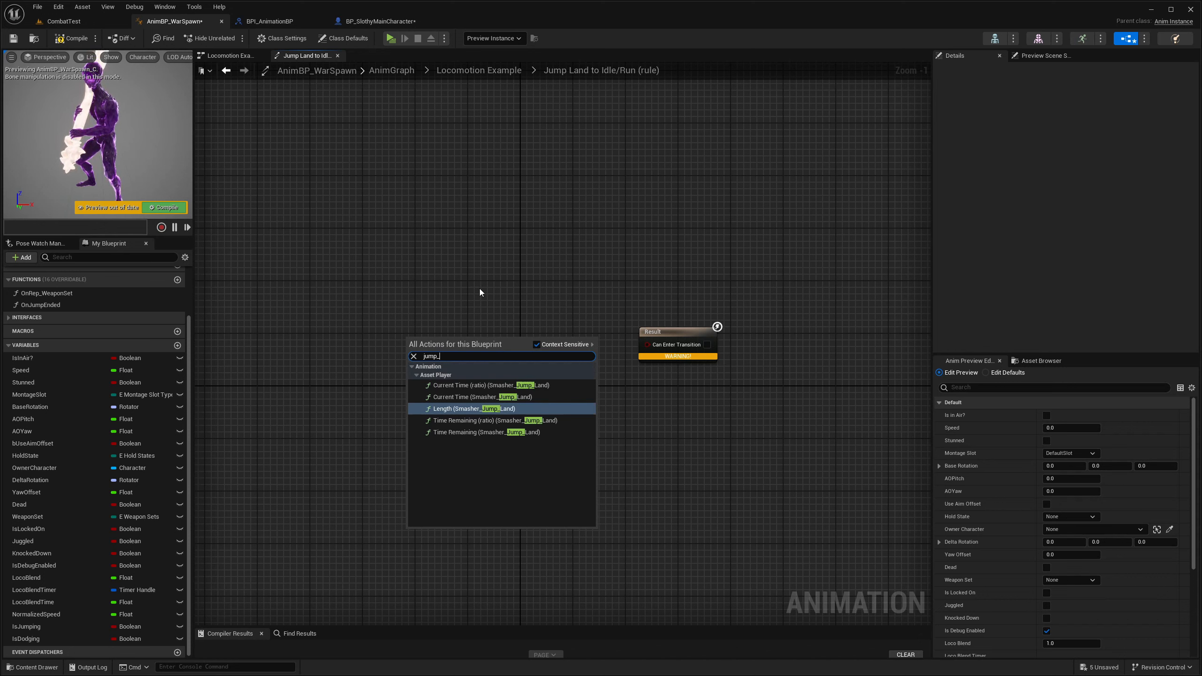
pyautogui.write('land')
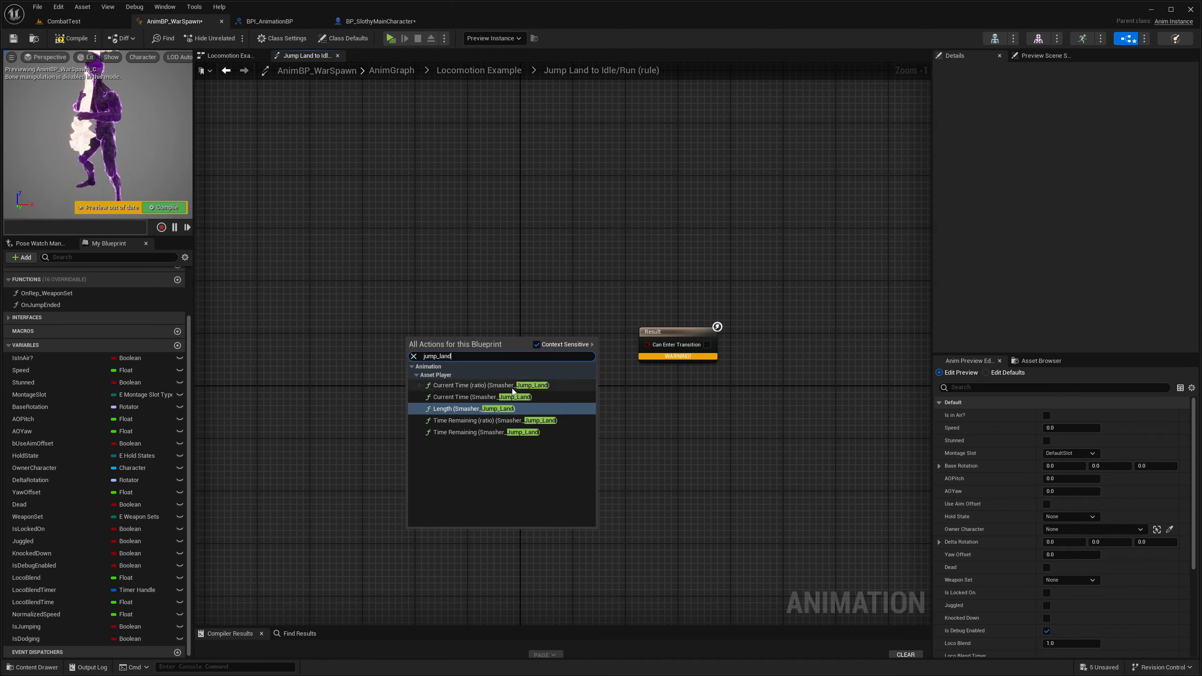
pyautogui.click(485, 421)
# - Feed the time remaining ratio into a less-than-or-equal (<=) comparison and connect its output to Can Enter Transition
pyautogui.moveTo(466, 351); pyautogui.dragTo(565, 367)
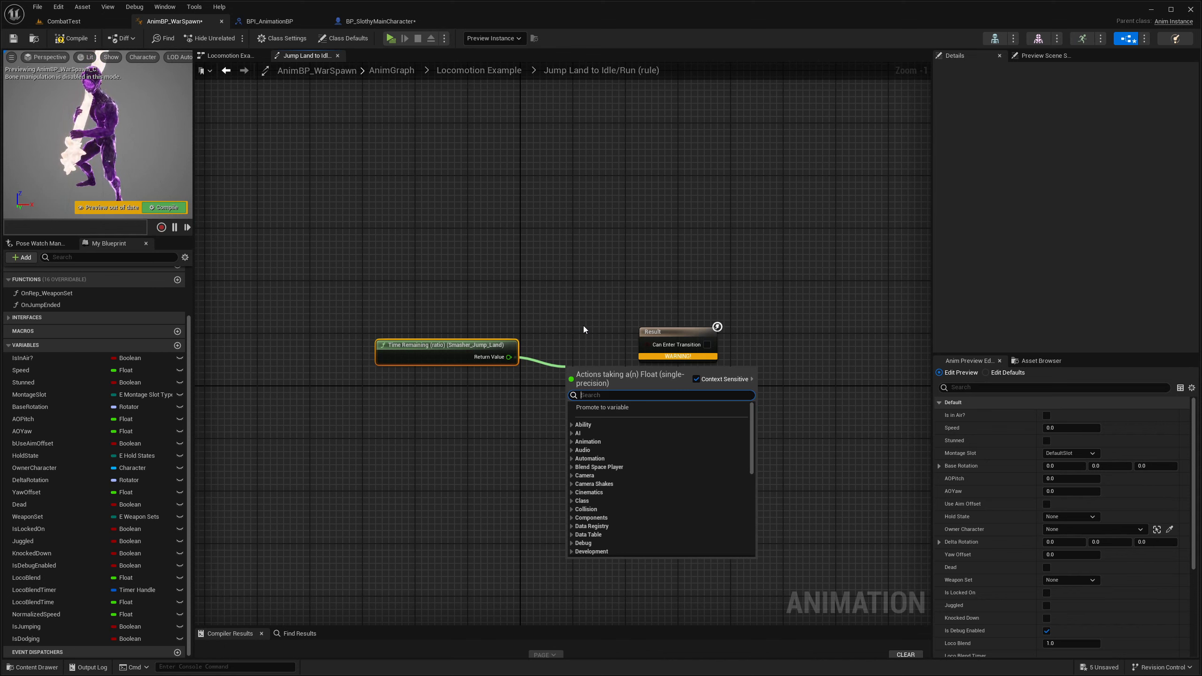
pyautogui.write('less')
pyautogui.press('Down')
pyautogui.press('Return')
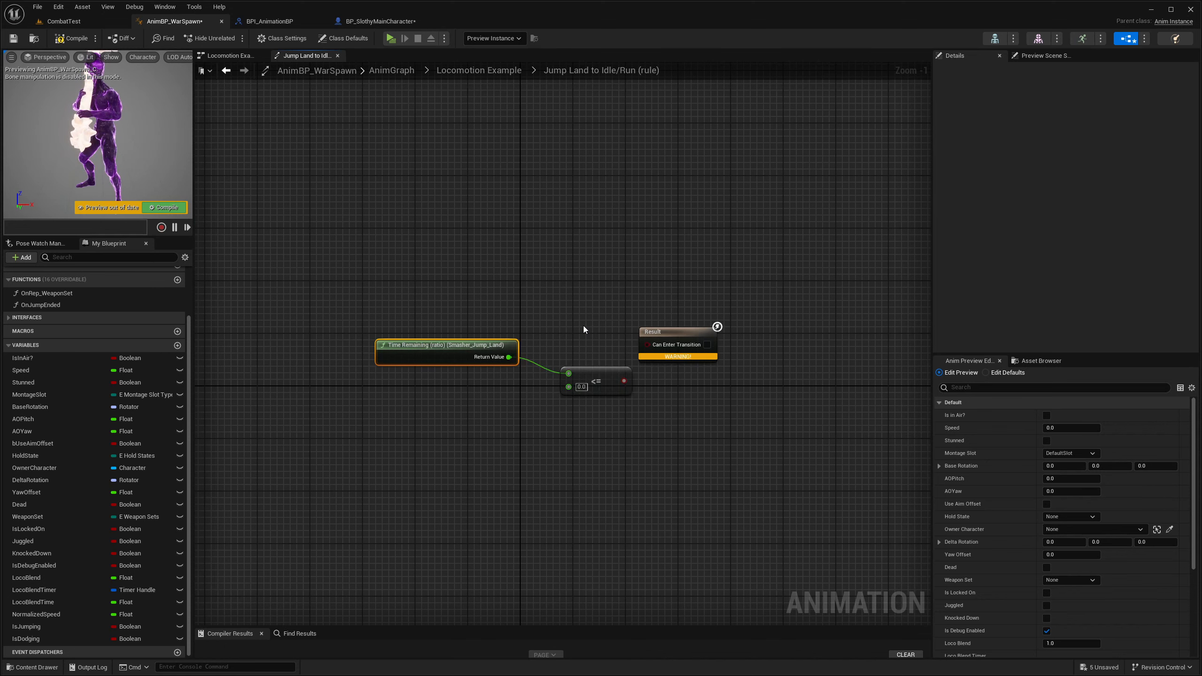
pyautogui.moveTo(689, 332); pyautogui.dragTo(769, 333)
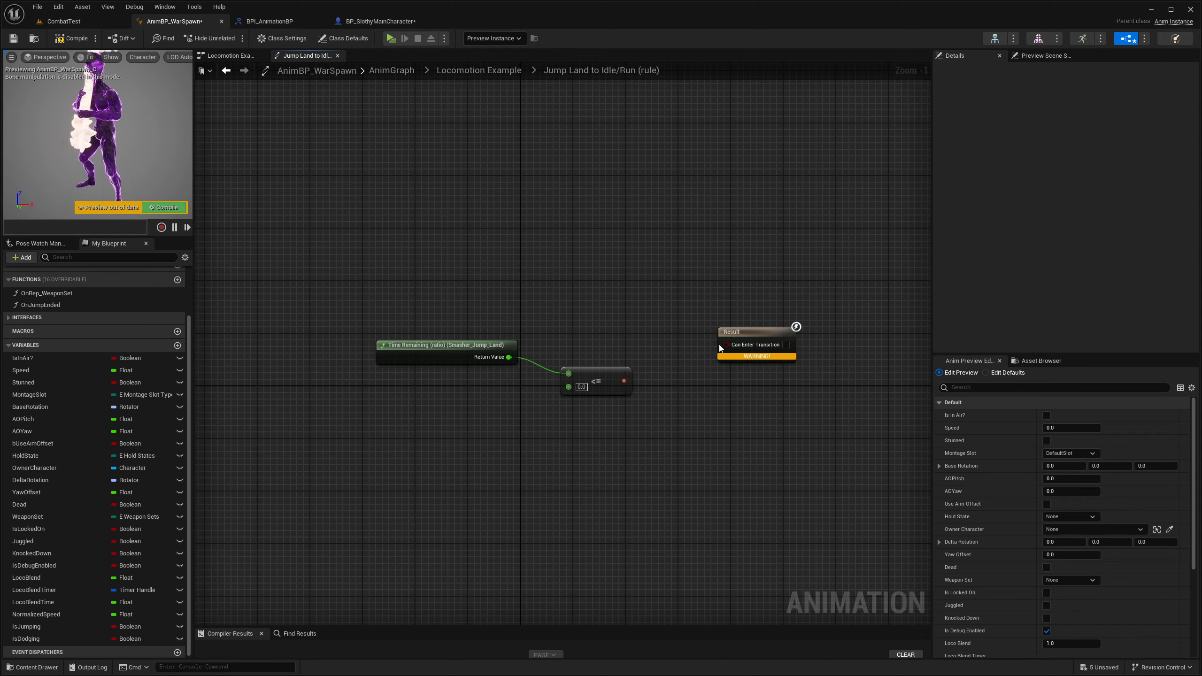
pyautogui.moveTo(623, 378); pyautogui.dragTo(724, 344)
pyautogui.moveTo(614, 373); pyautogui.dragTo(633, 345)
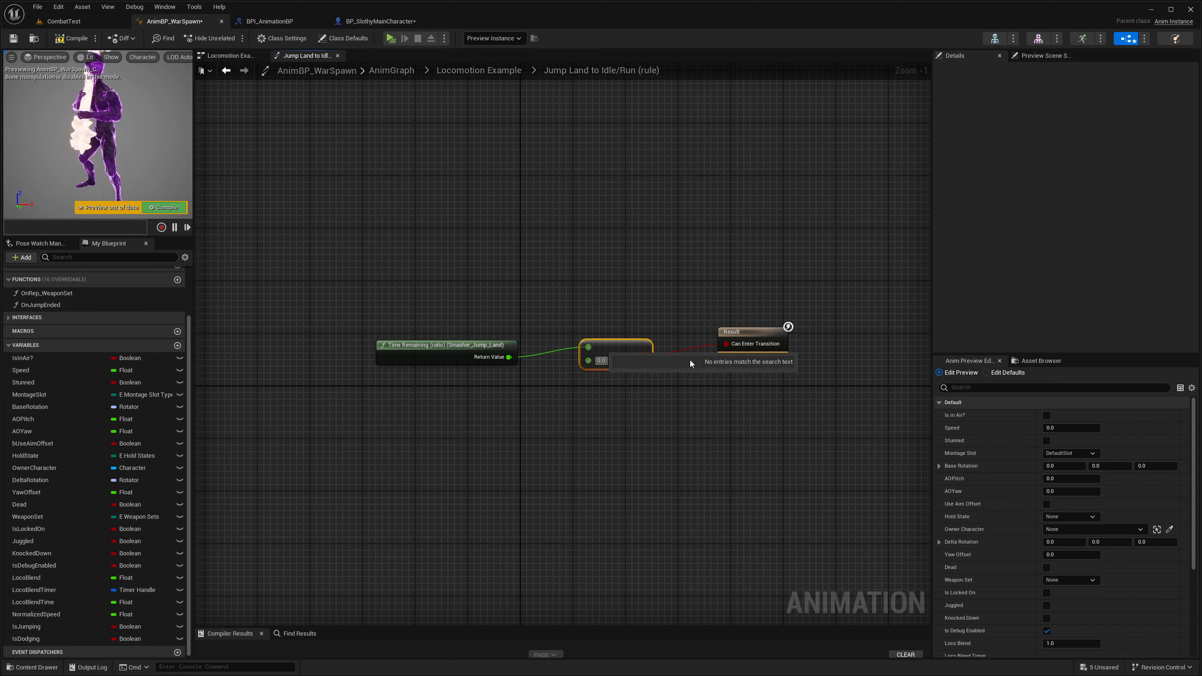
# - Set the comparison value of the <= node to 0.15
pyautogui.press('BackSpace')
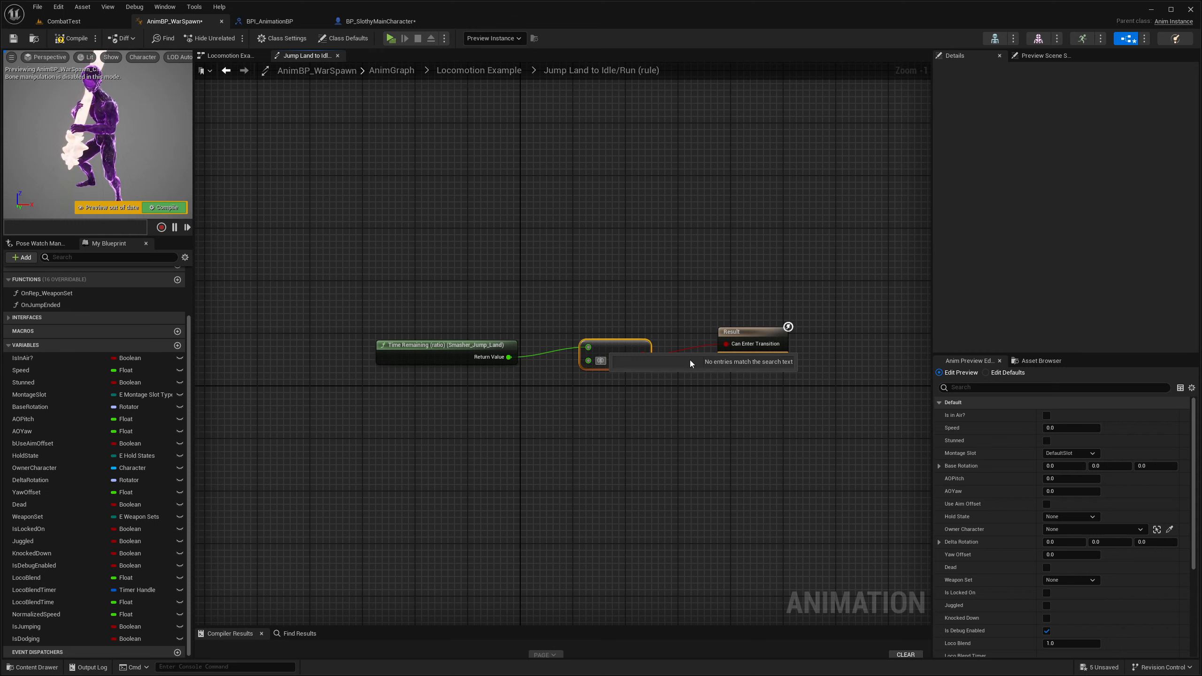
pyautogui.press('Delete')
pyautogui.write('.15')
pyautogui.press('Return')
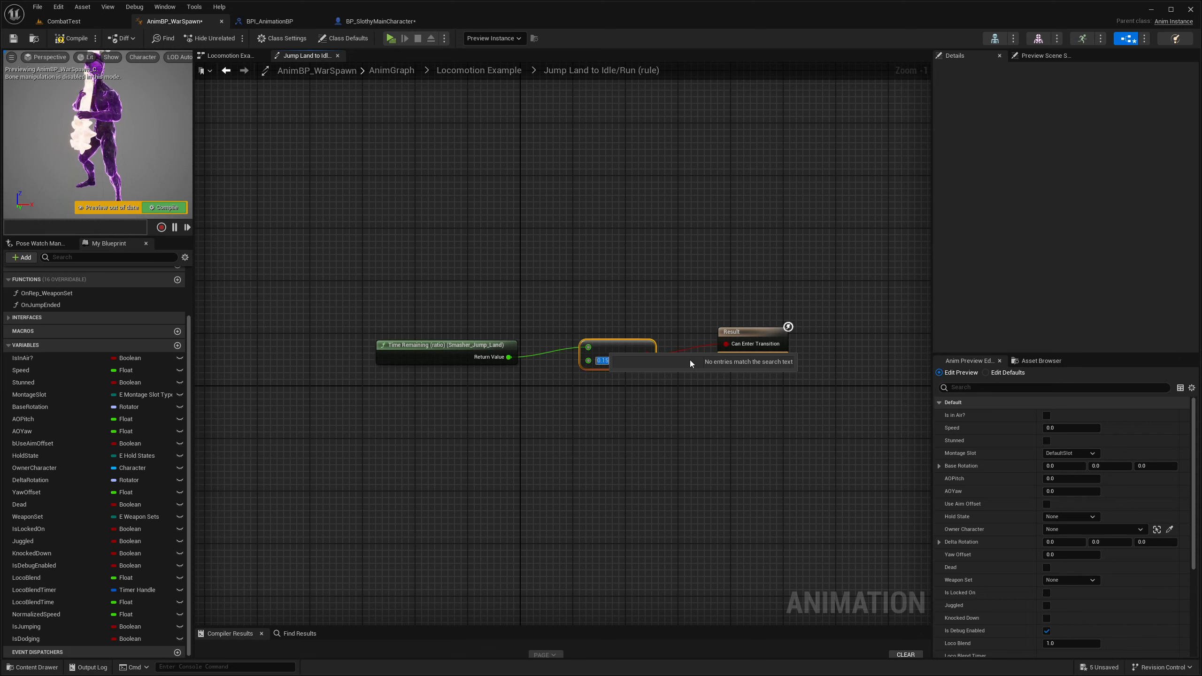
pyautogui.click(531, 415)
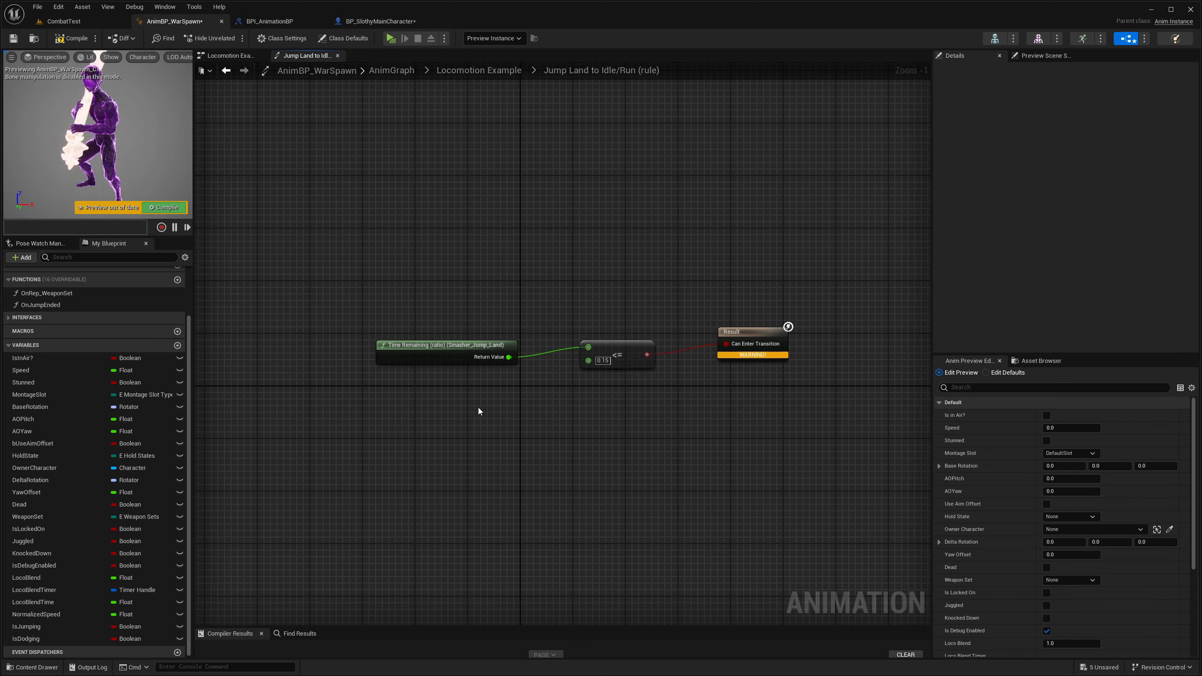
pyautogui.moveTo(329, 294); pyautogui.dragTo(618, 389)
pyautogui.moveTo(332, 278); pyautogui.dragTo(312, 262)
pyautogui.click(815, 411)
pyautogui.click(319, 260)
pyautogui.doubleClick(319, 260)
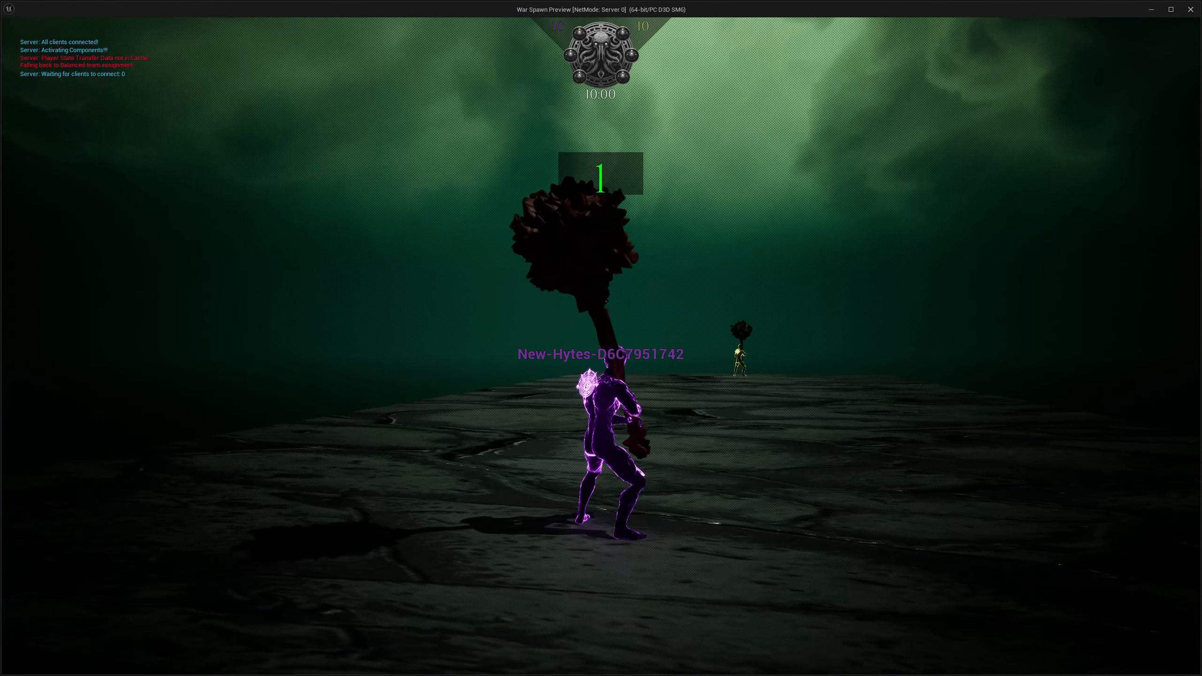
# - Play-test the character with repeated jumps while moving sideways to check the transition from landing to idle
pyautogui.press('a')
pyautogui.press('space')
pyautogui.press('d')
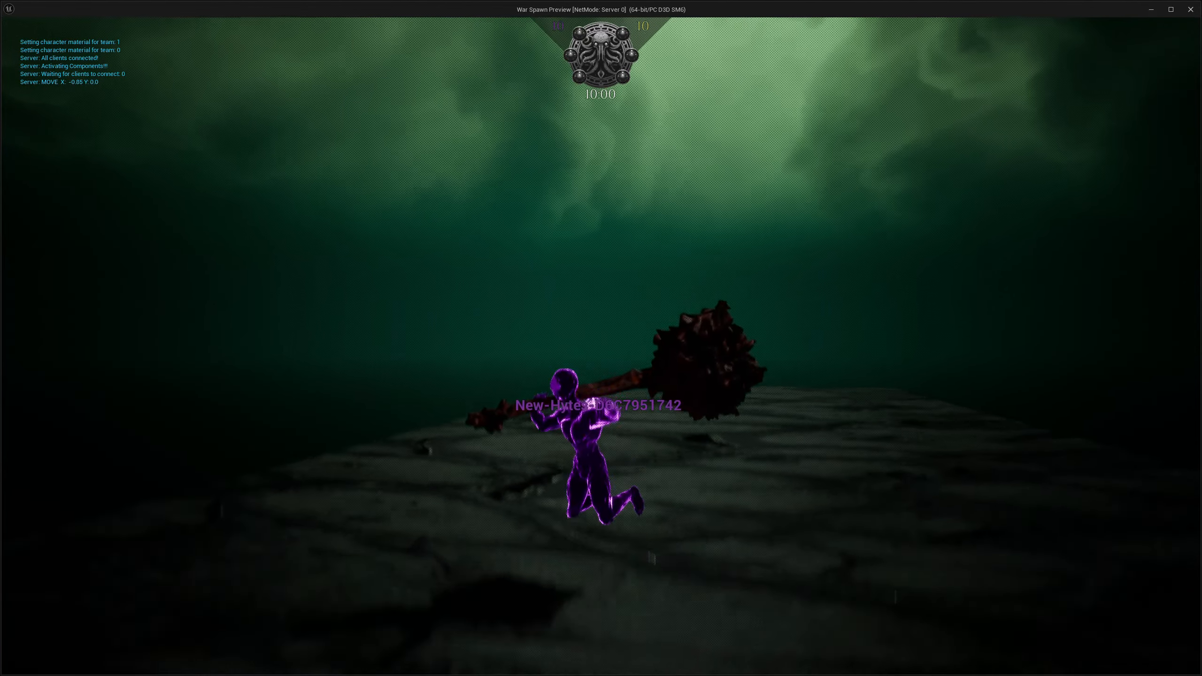
pyautogui.press('a')
pyautogui.press('space')
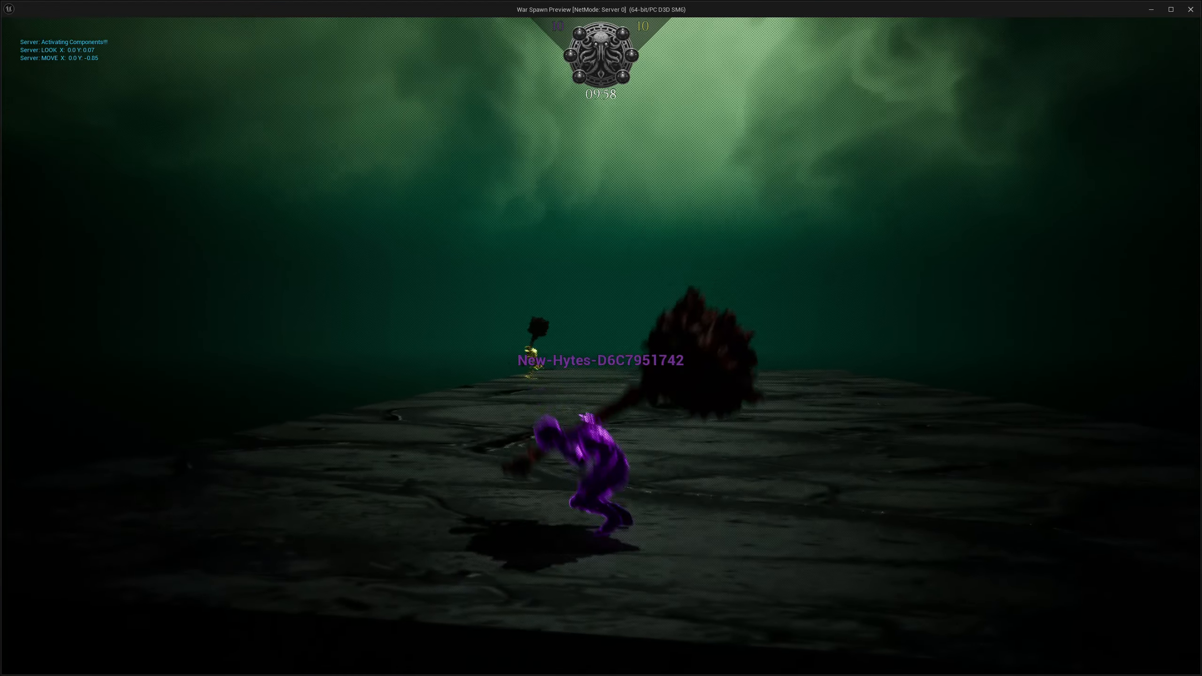
pyautogui.press('space')
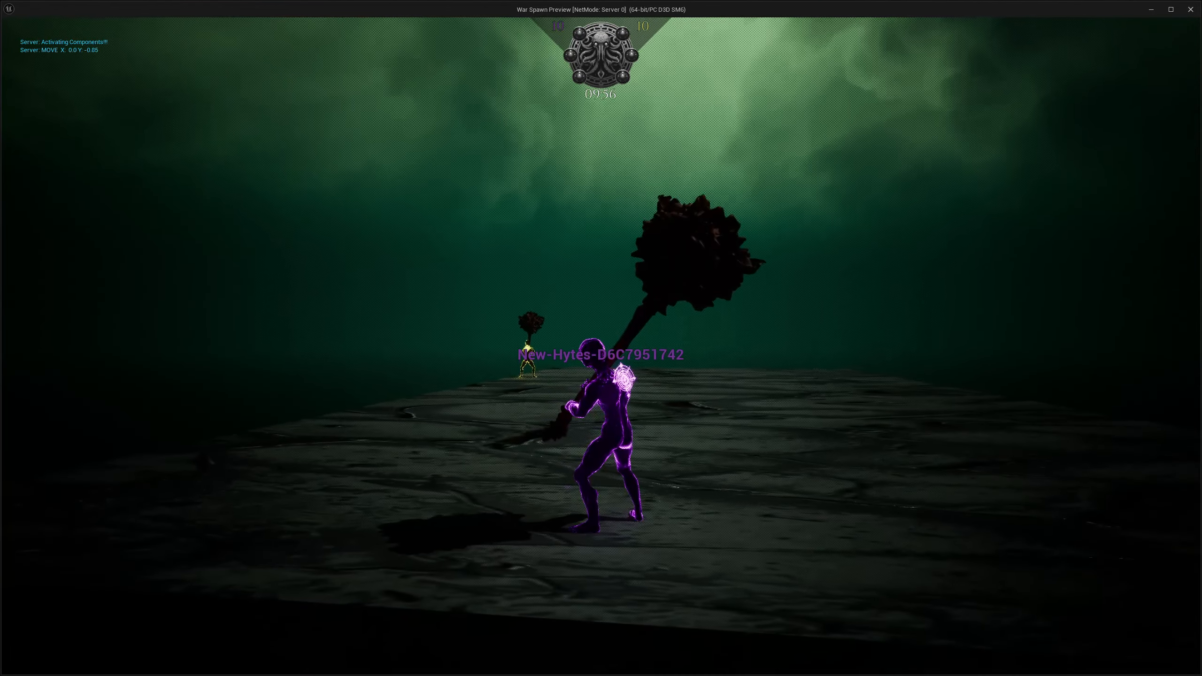
pyautogui.press('space')
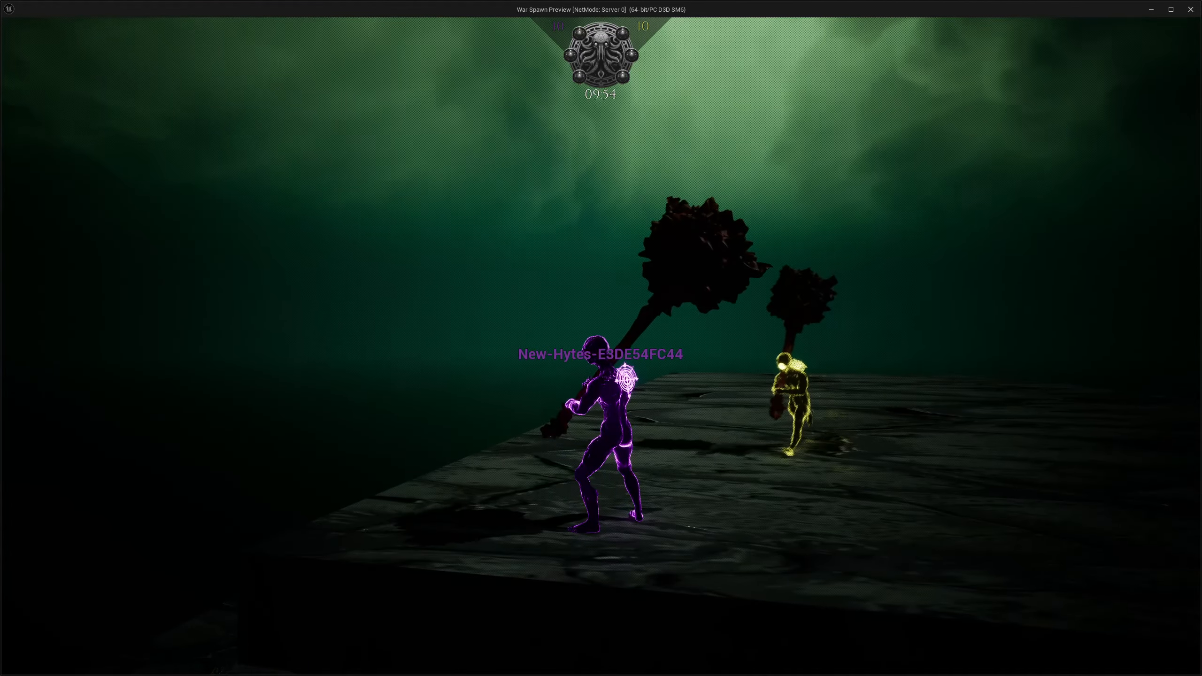